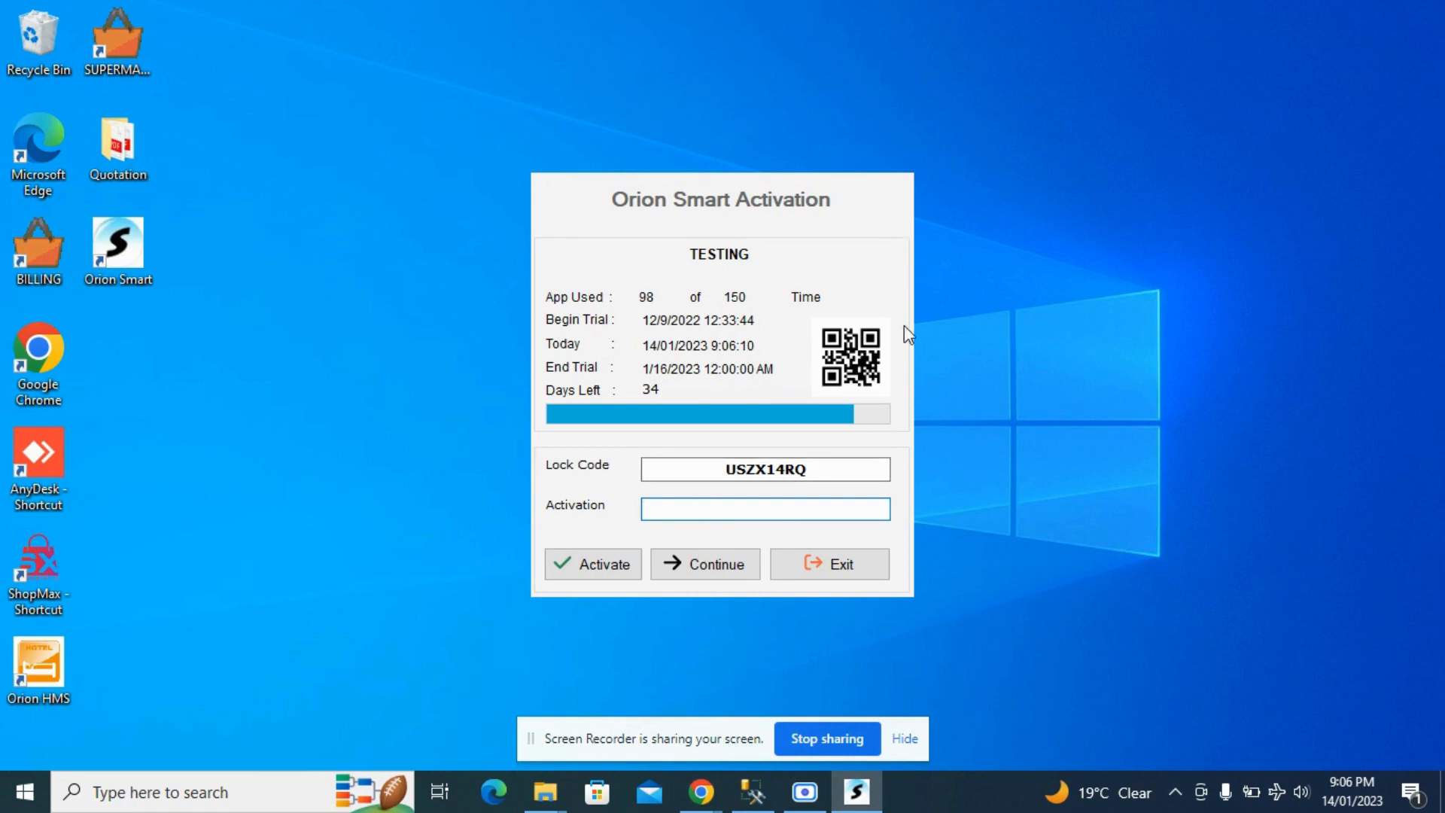
- Continue with the Orion Smart trial and log in as ADMIN with the account password
{"action": "left_click", "coordinate": [710, 573]}
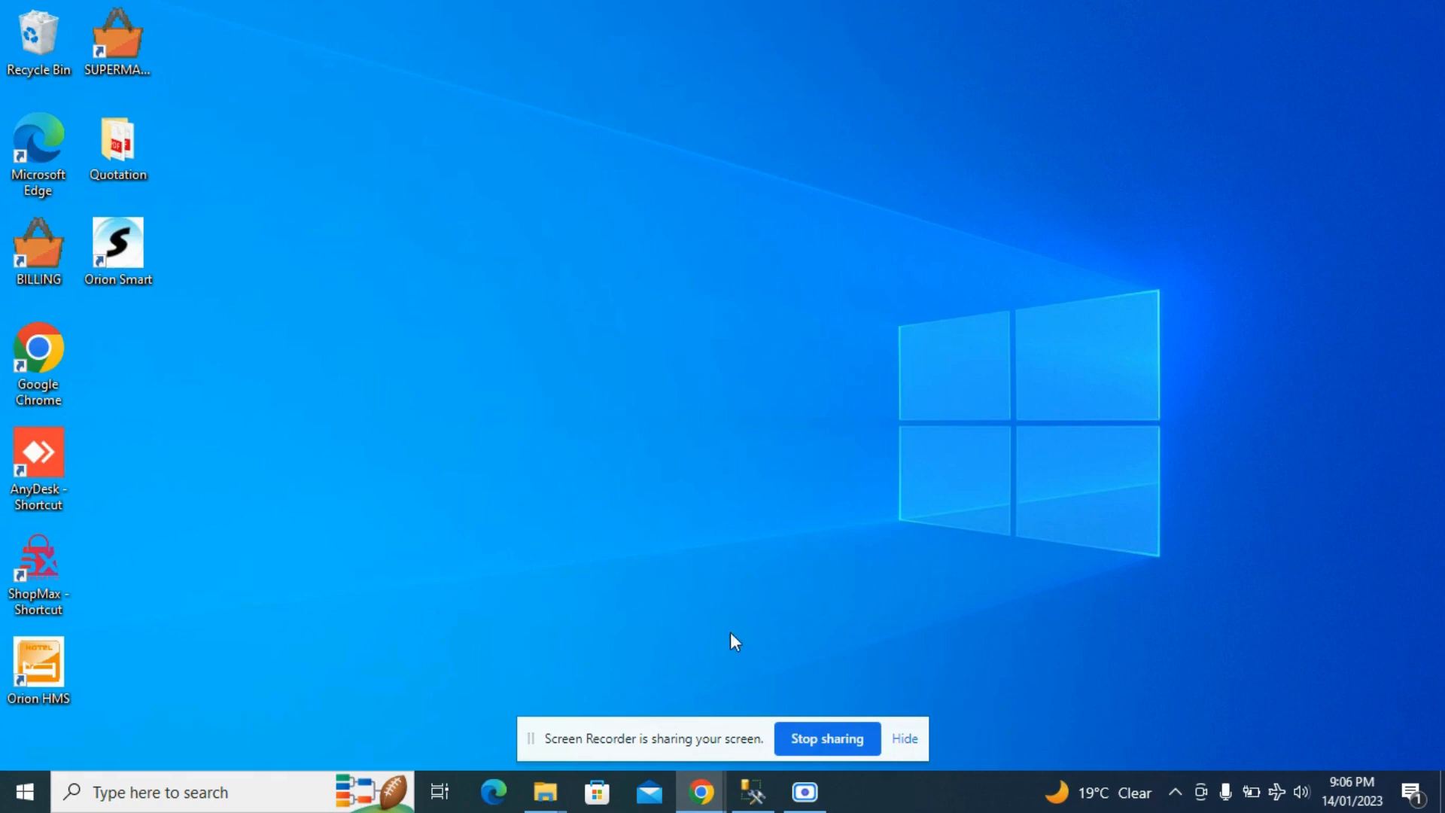
{"action": "mouse_move", "coordinate": [796, 809]}
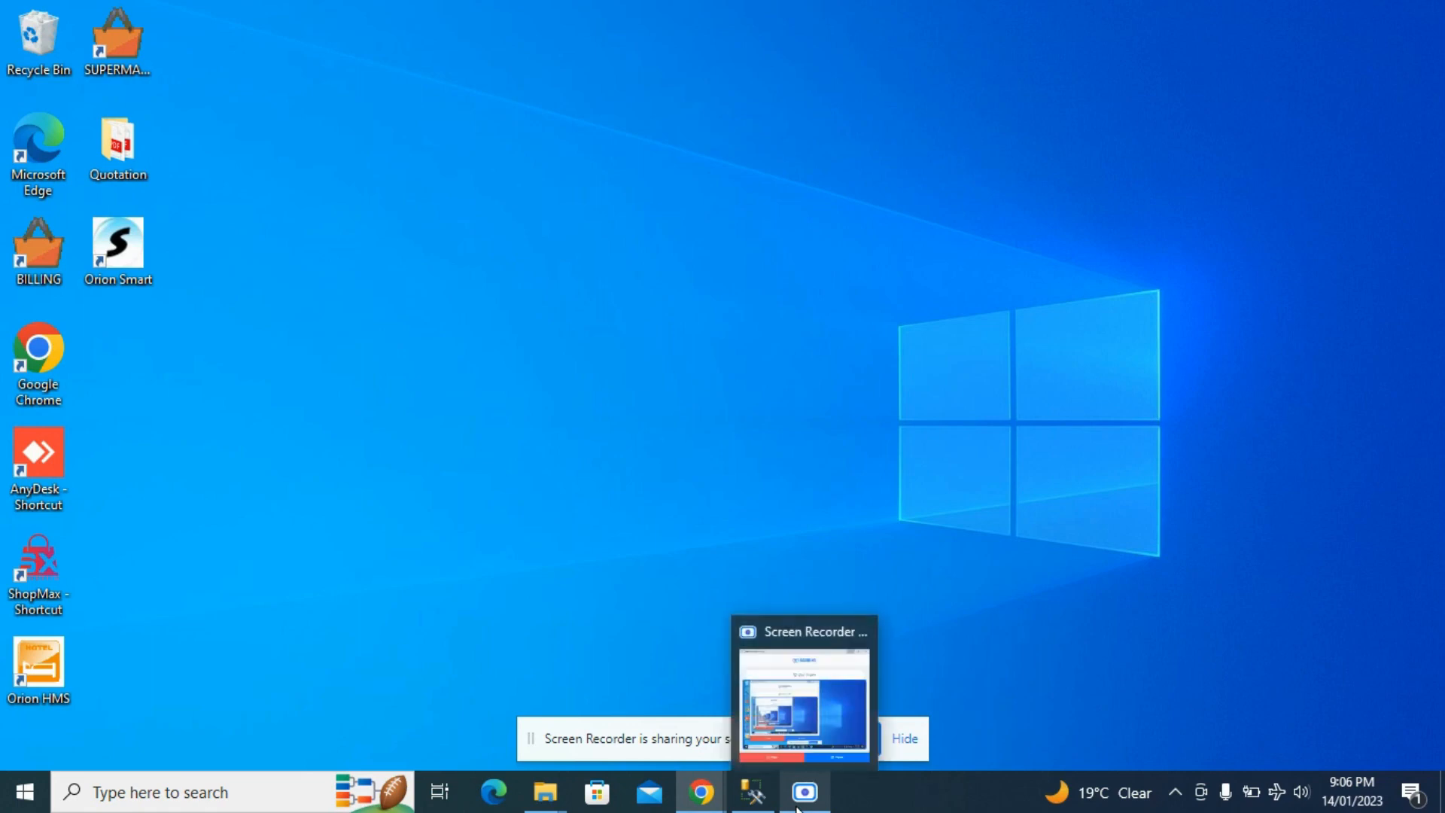
{"action": "left_click", "coordinate": [803, 796]}
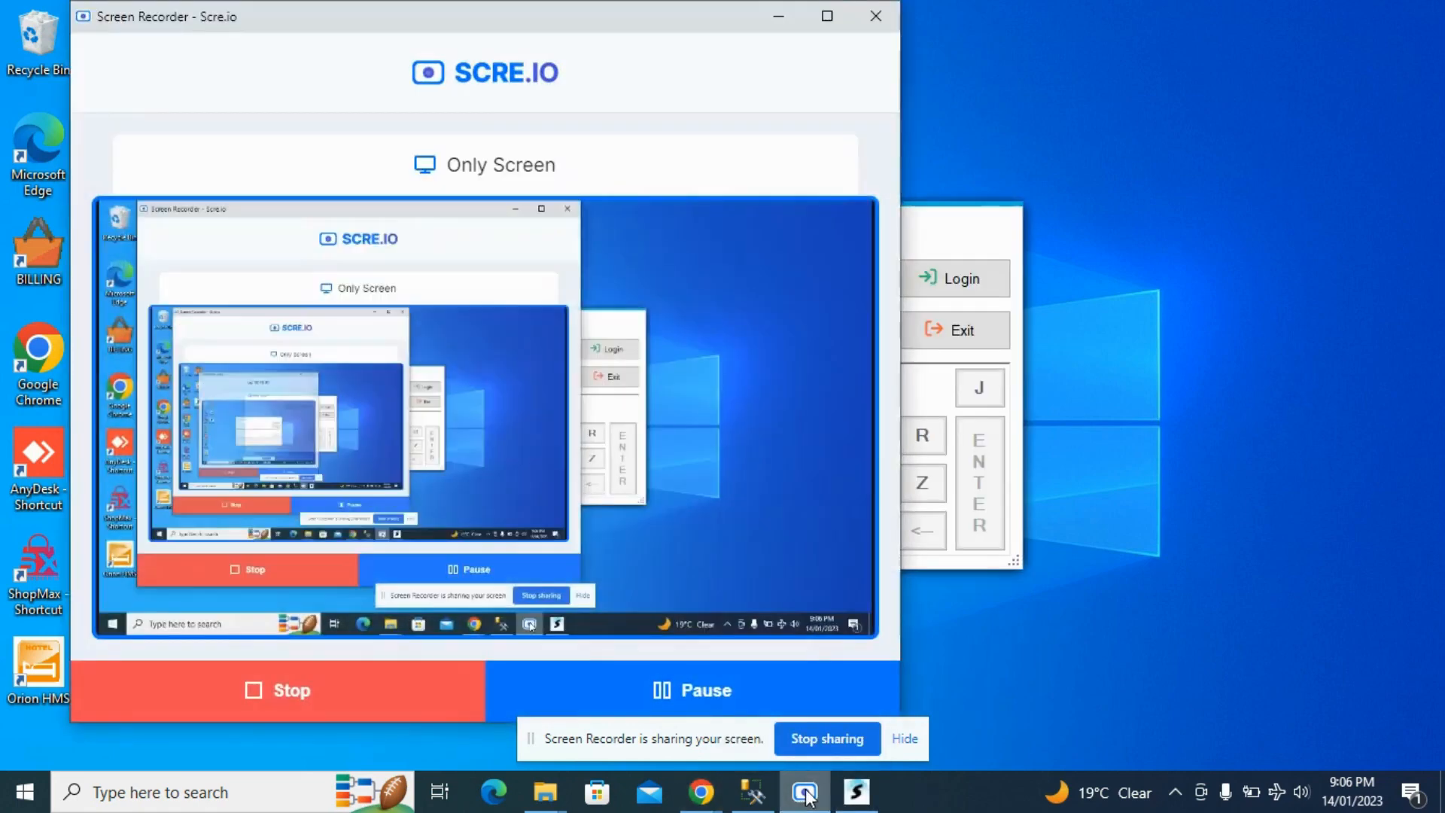
{"action": "left_click", "coordinate": [803, 796]}
{"action": "left_click", "coordinate": [742, 292]}
{"action": "type", "text": "AD"}
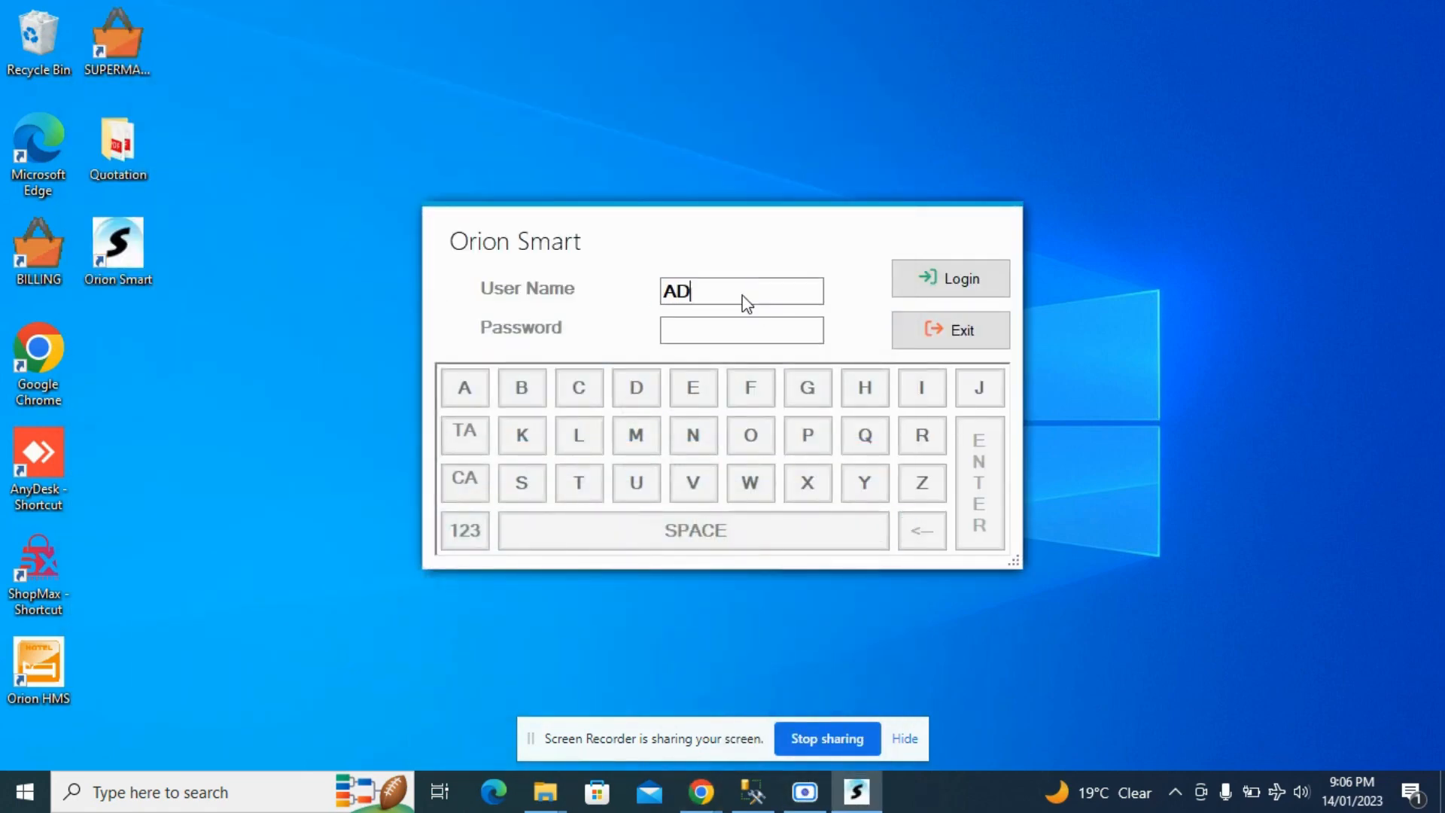
{"action": "type", "text": "MIN"}
{"action": "key", "text": "Tab"}
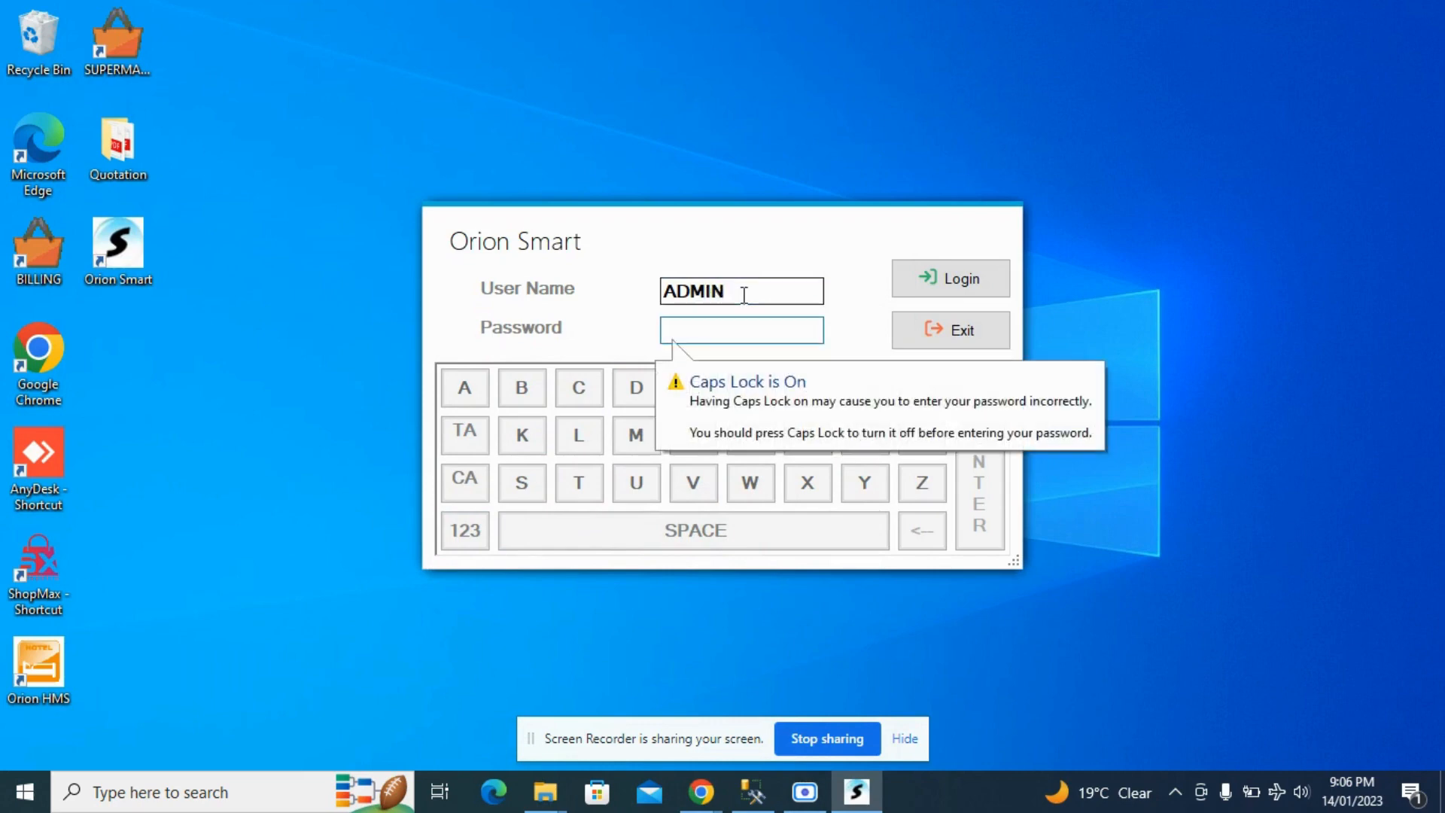
{"action": "type", "text": "****"}
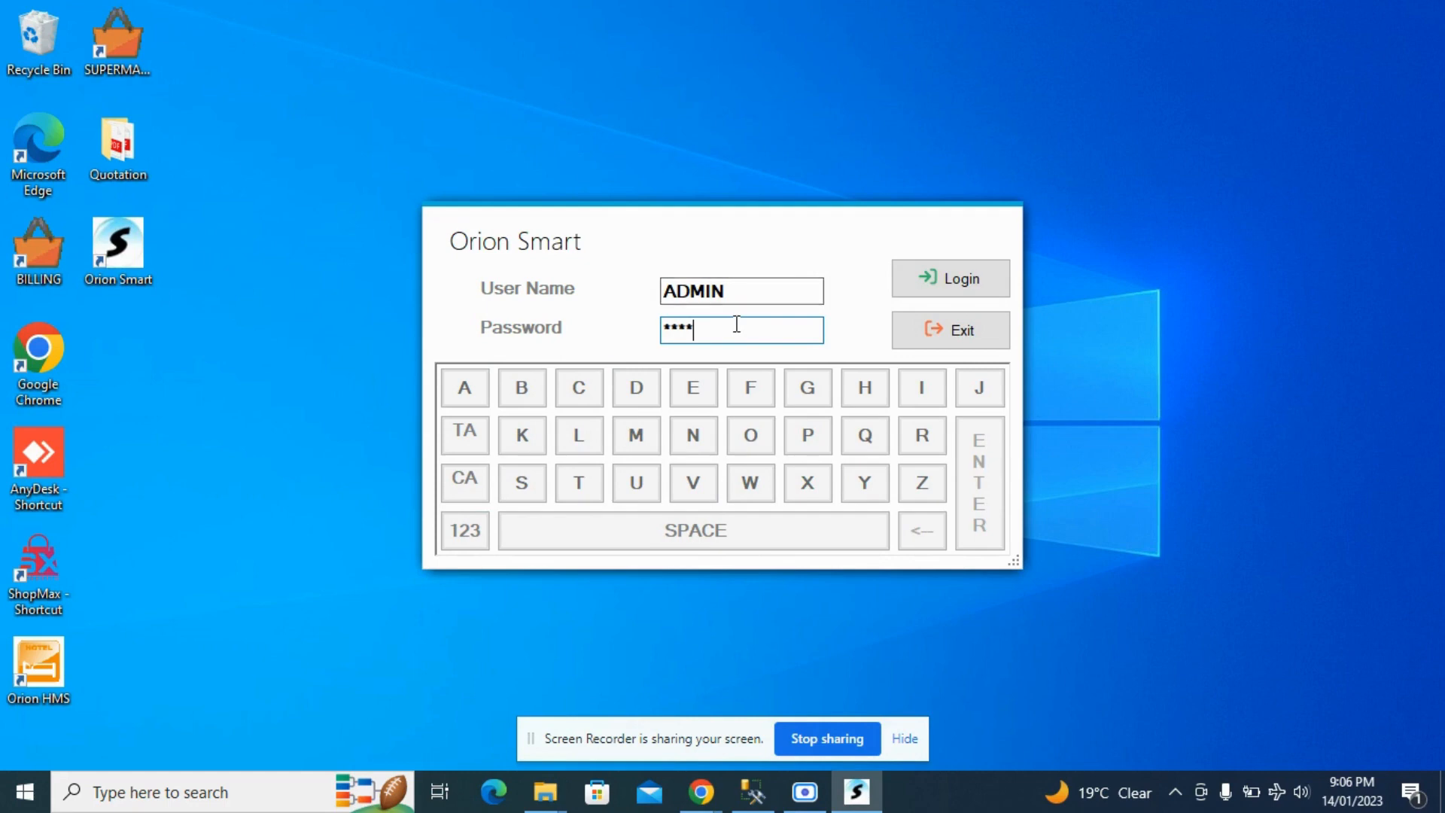
{"action": "left_click", "coordinate": [994, 277]}
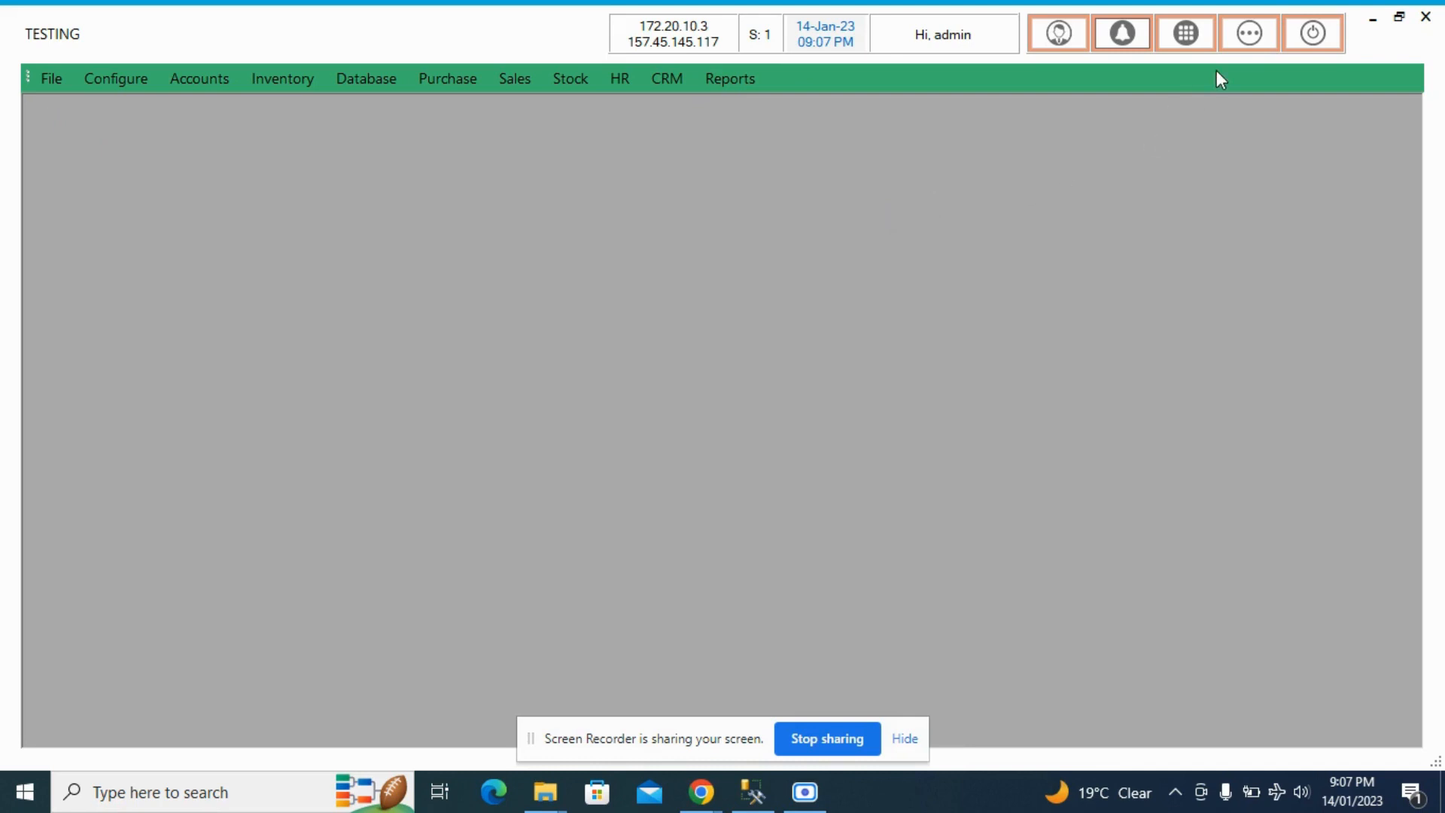
- Open the TOUCH POS billing screen from Favourites, view its layout, and exit it
{"action": "left_click", "coordinate": [1255, 33]}
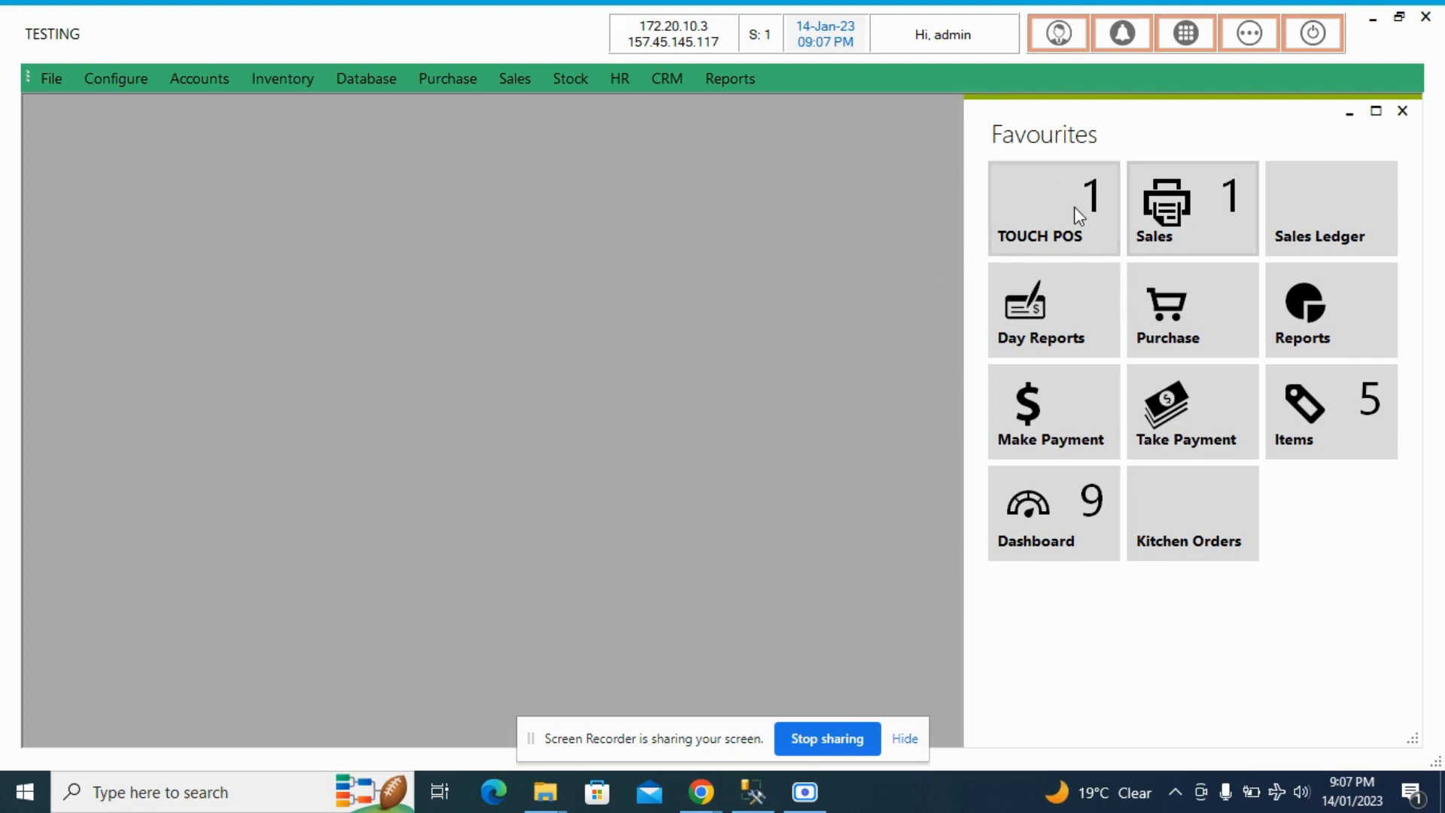
{"action": "left_click", "coordinate": [1039, 224]}
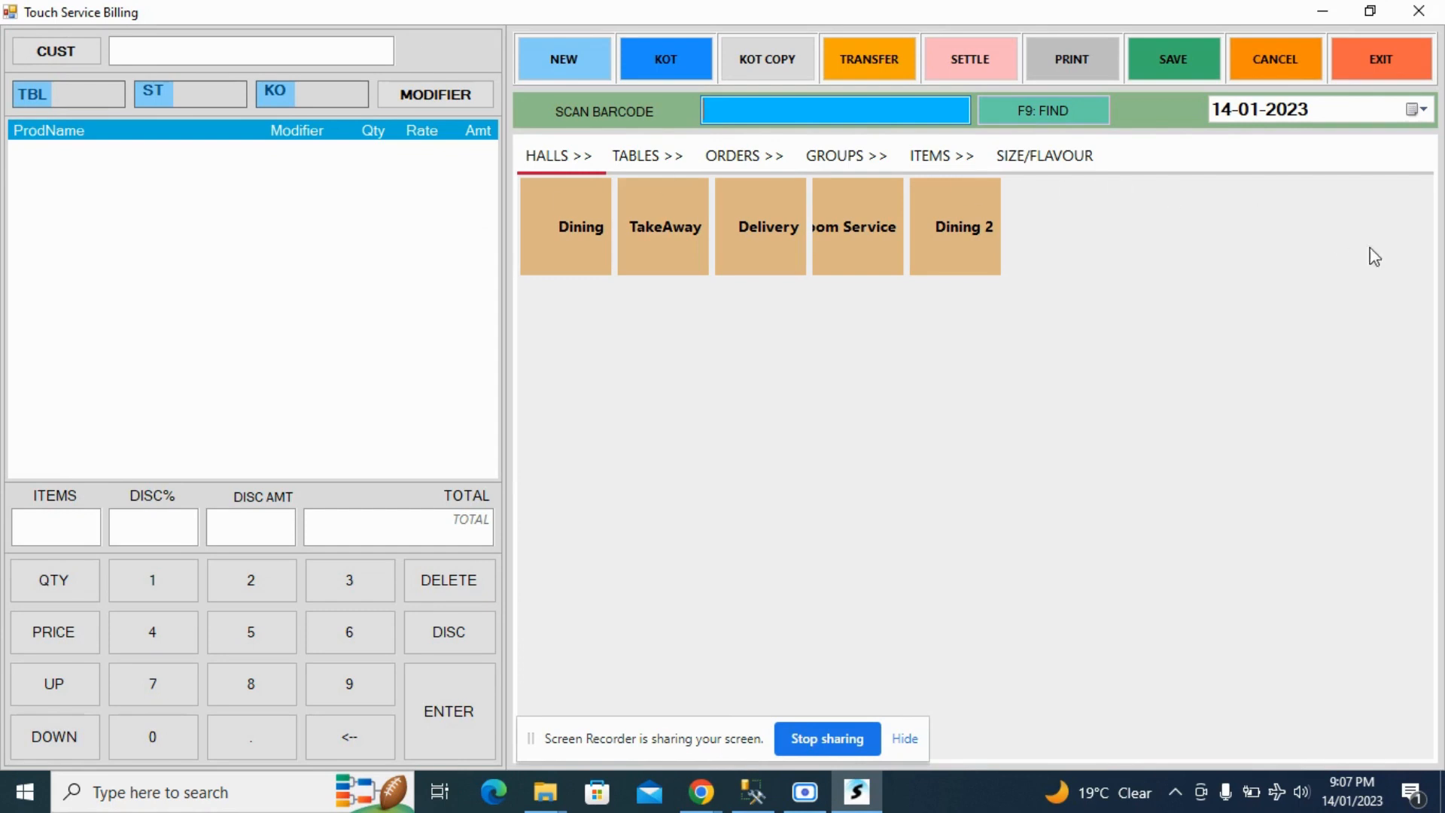
{"action": "left_click", "coordinate": [1366, 47]}
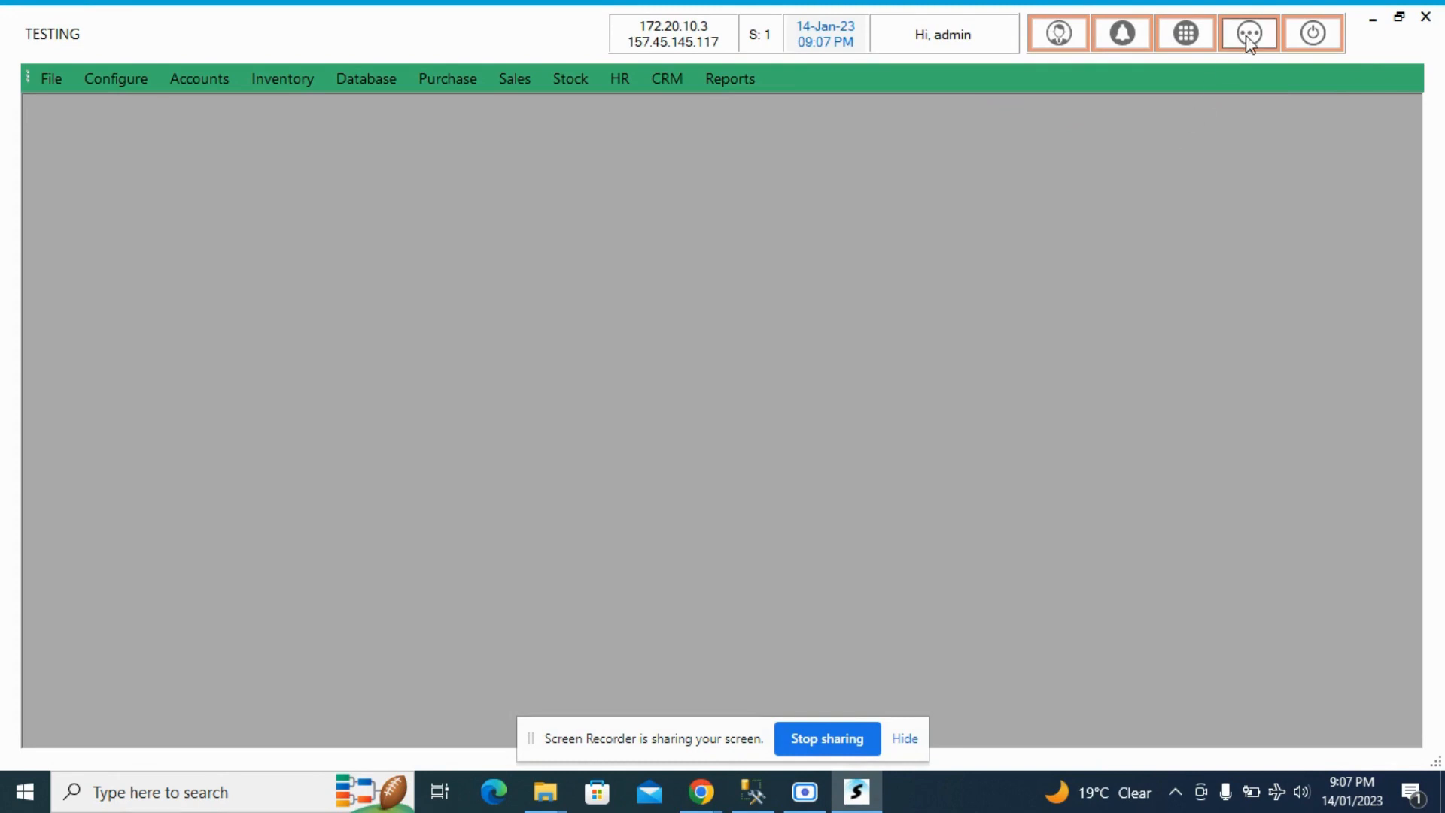
- Open the Sales service billing screen from Favourites, view the available stewards, and exit it
{"action": "left_click", "coordinate": [1244, 45]}
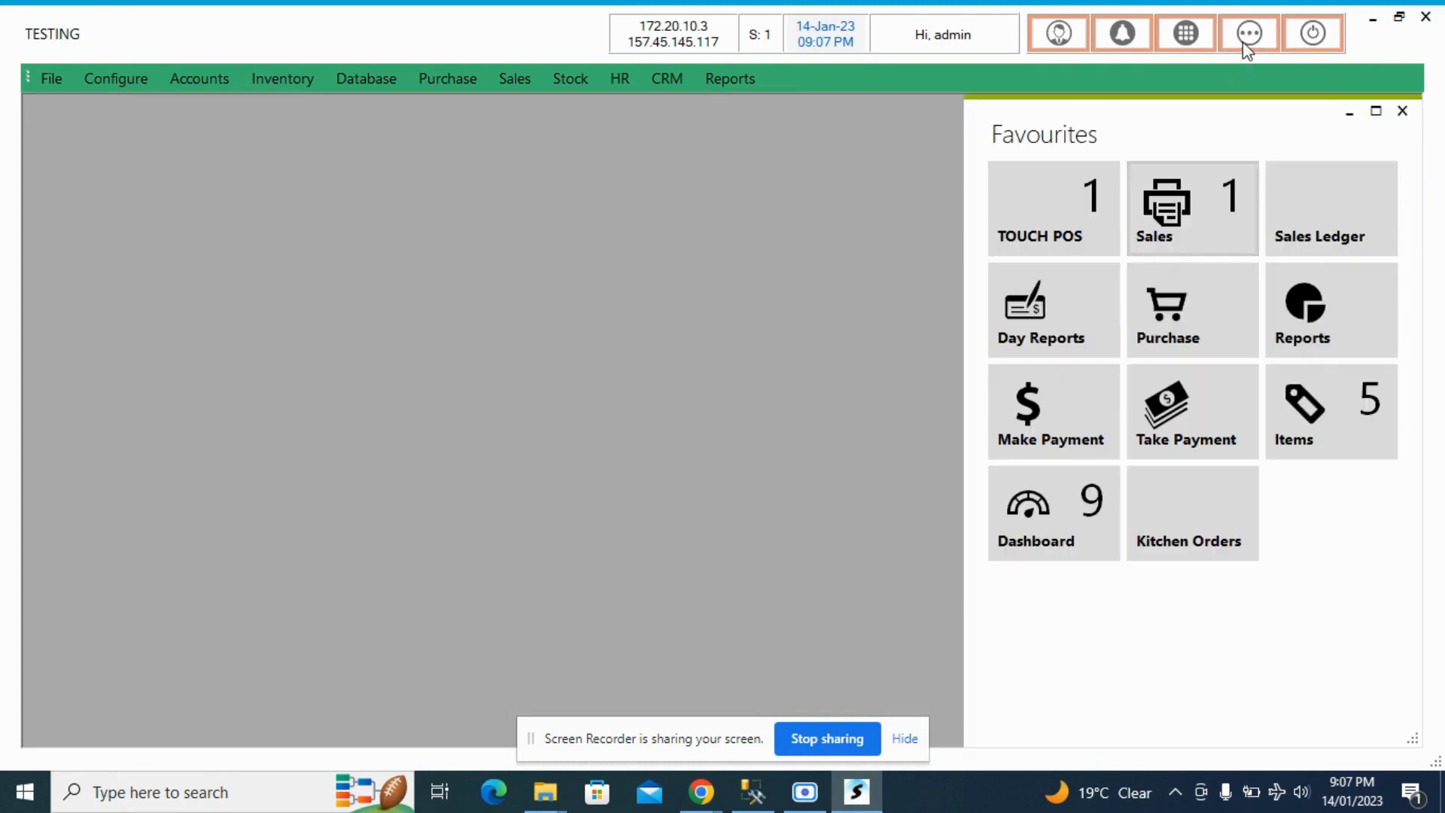
{"action": "left_click", "coordinate": [1143, 216]}
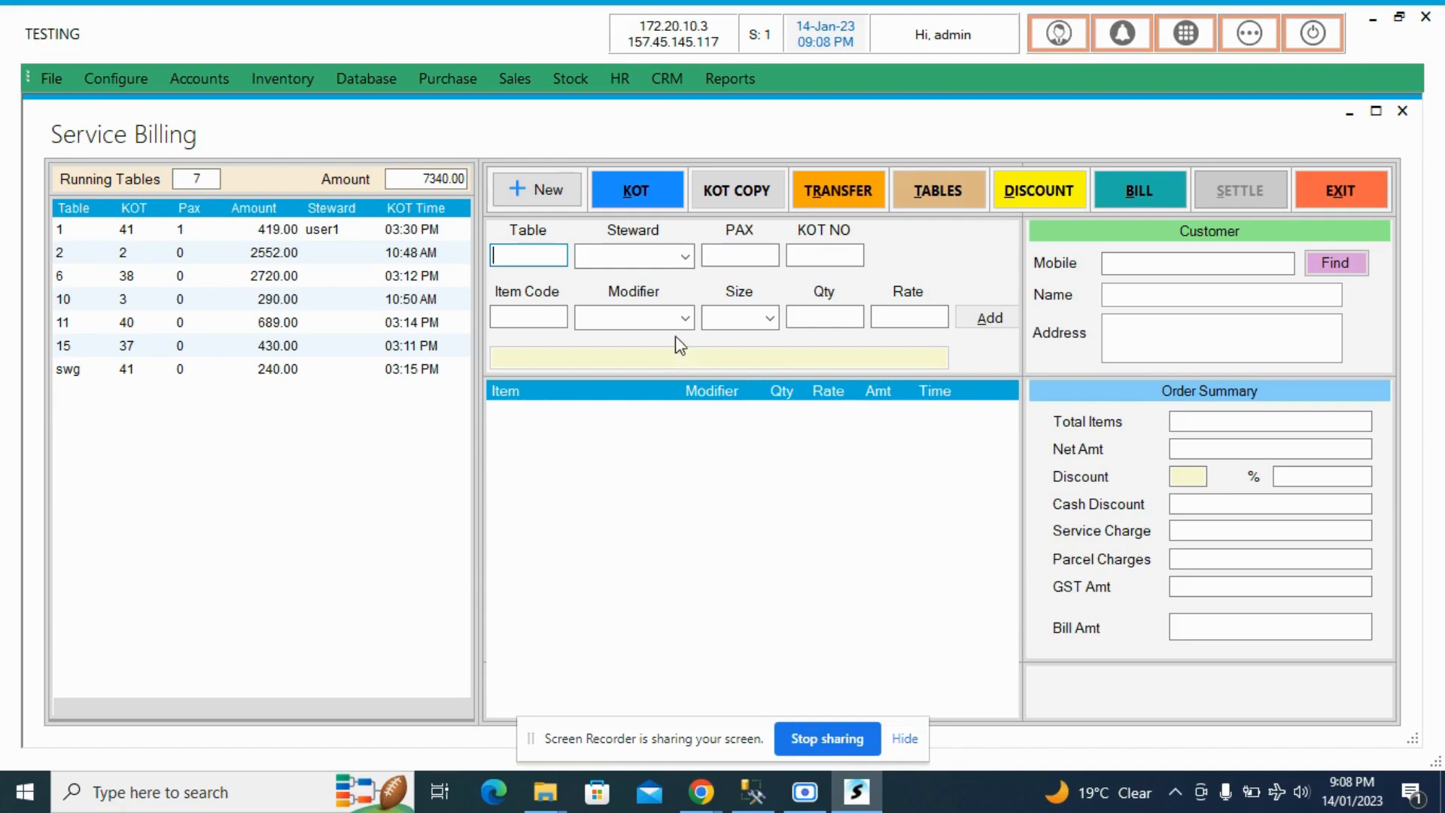
{"action": "left_click", "coordinate": [687, 262]}
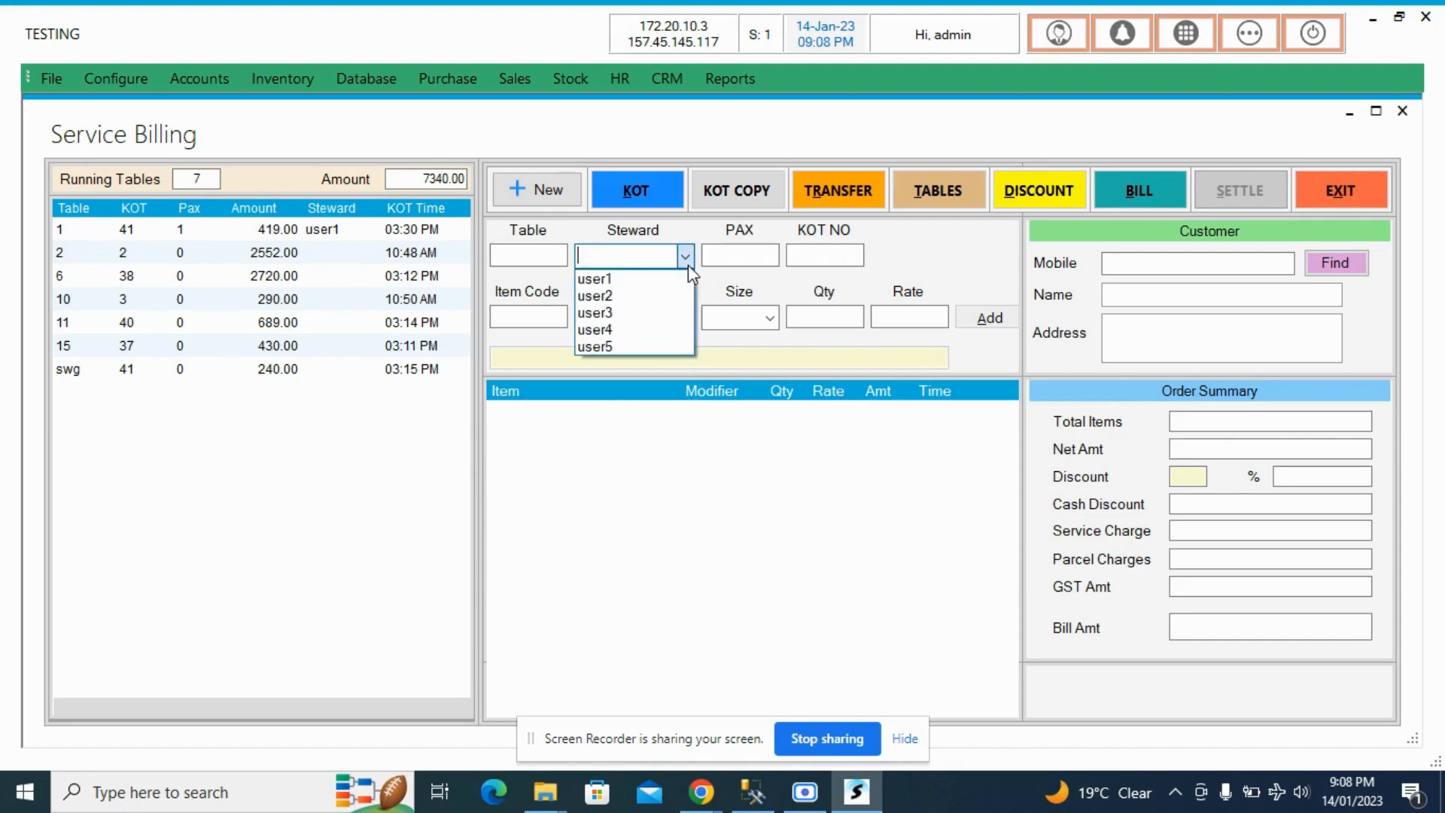
{"action": "left_click", "coordinate": [806, 449]}
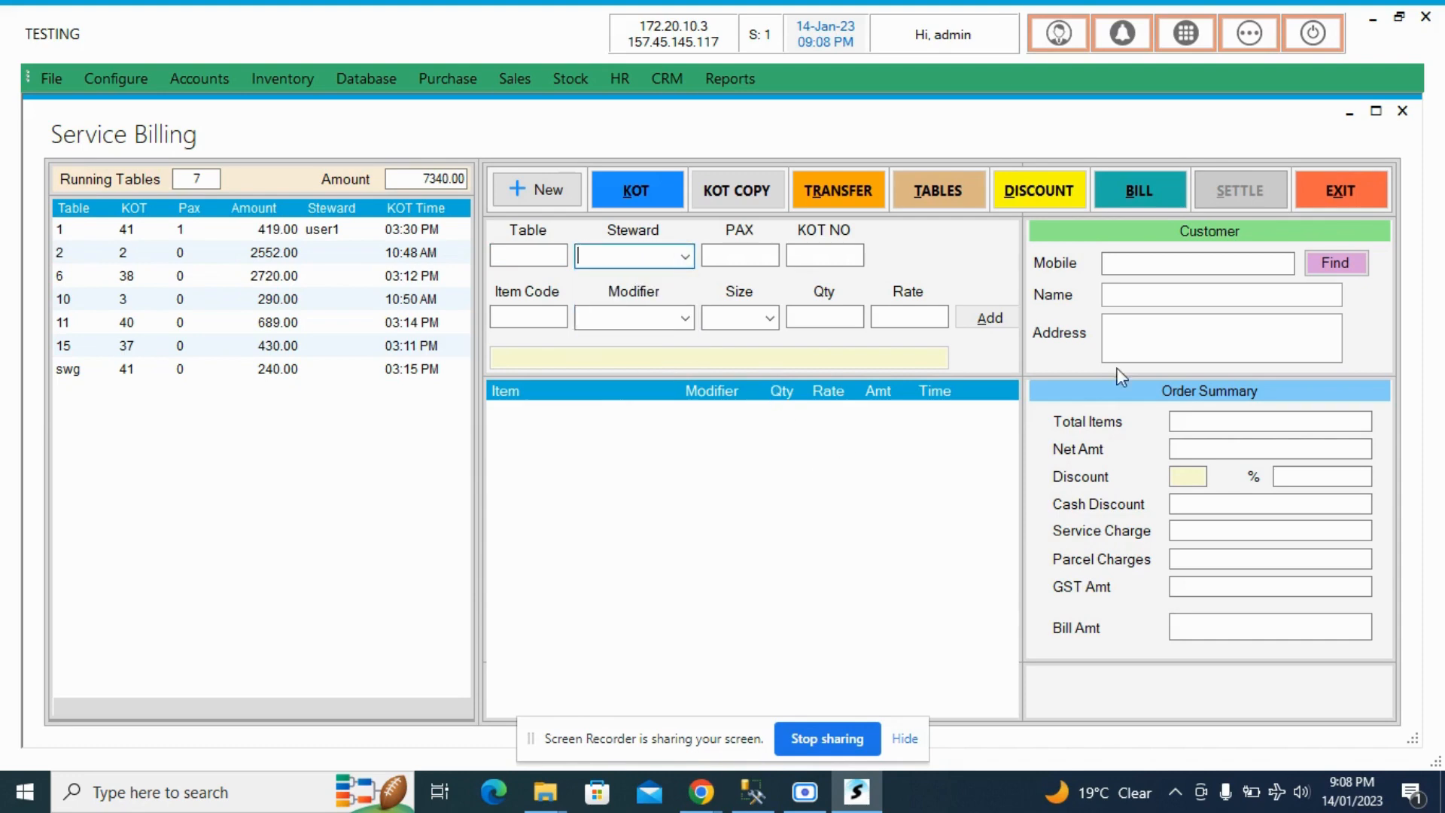
{"action": "left_click", "coordinate": [1337, 181]}
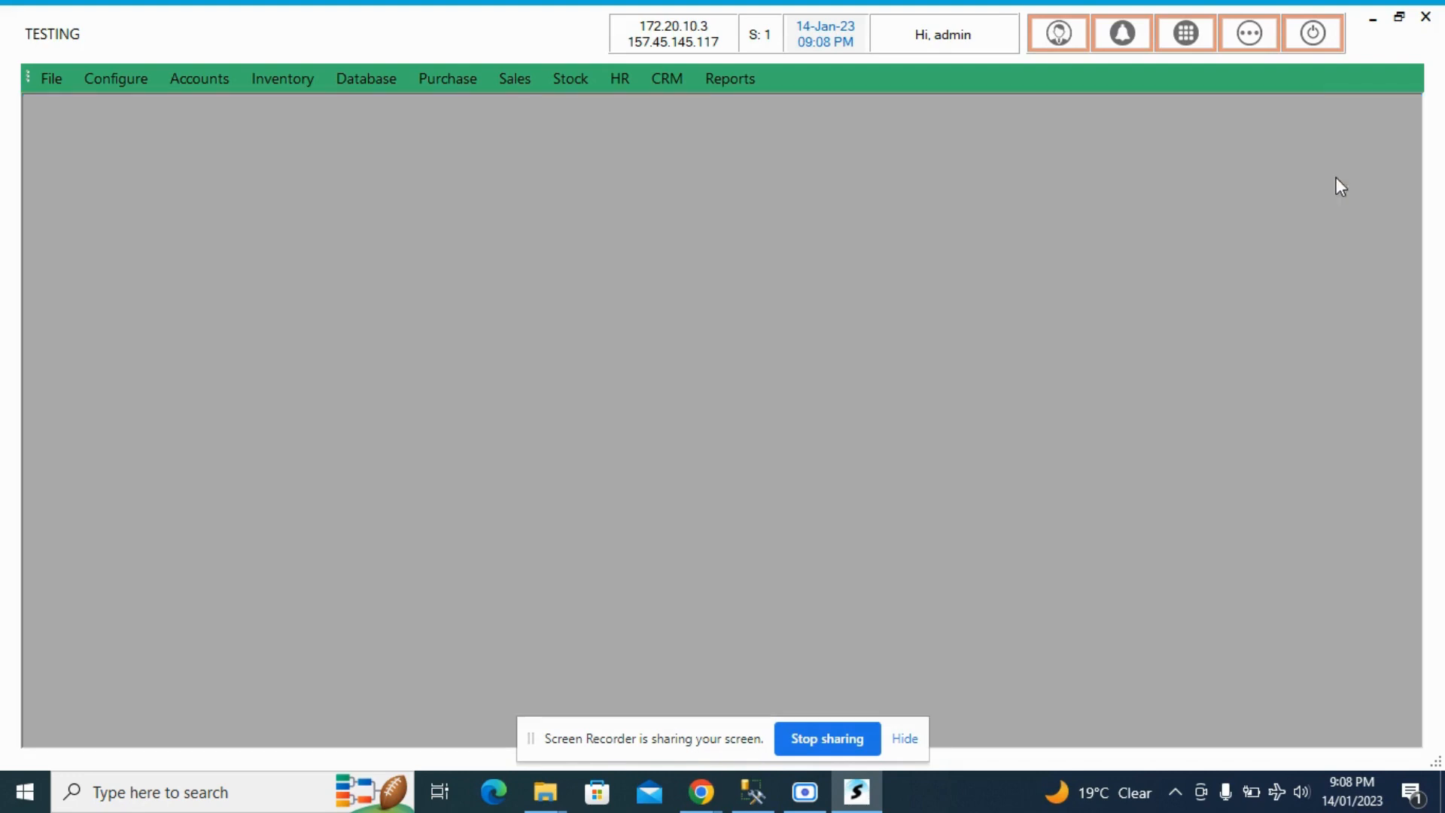
- Start a new item in the Item Master and name it Water Half ltr
{"action": "left_click", "coordinate": [1257, 34]}
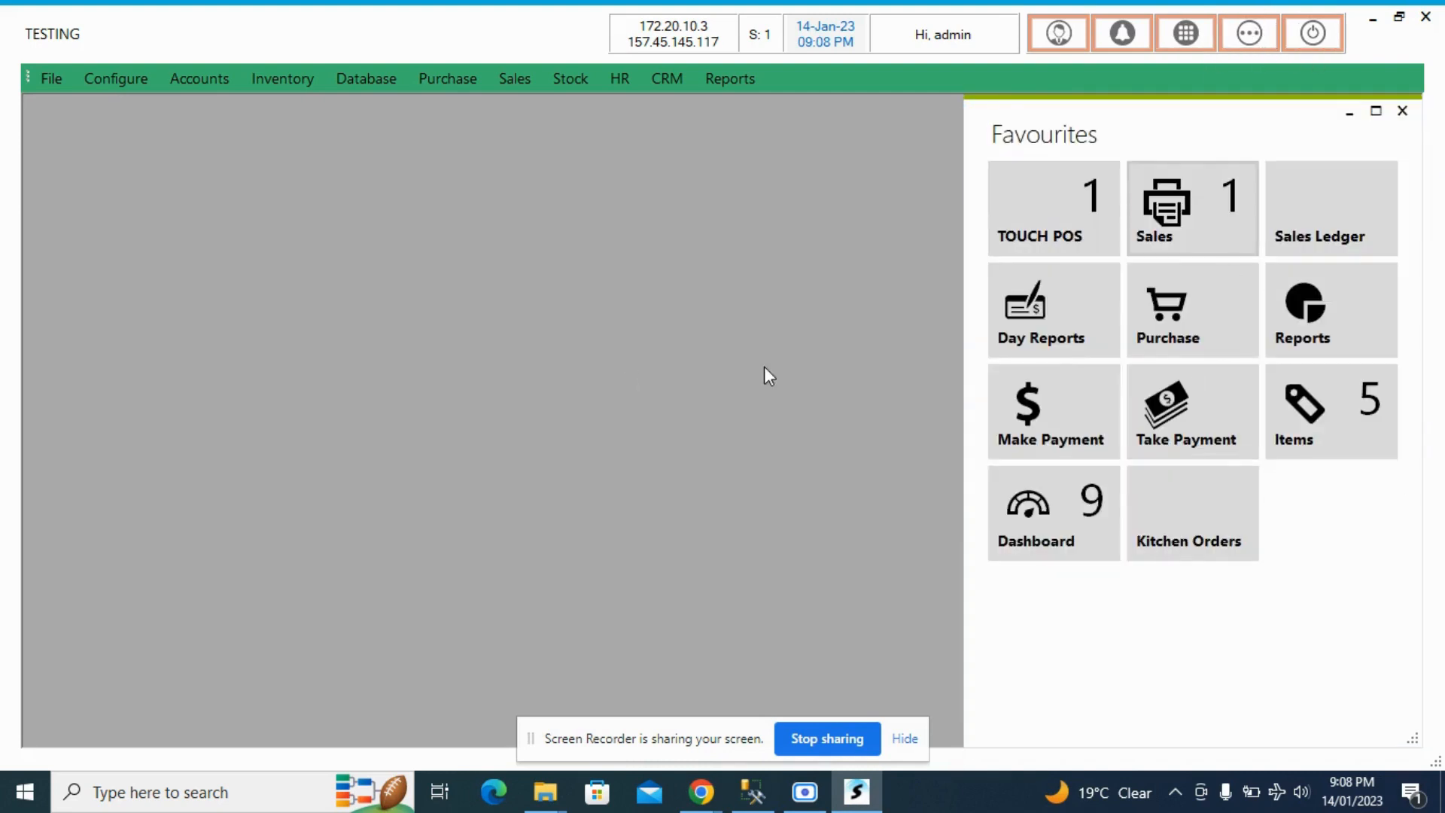
{"action": "left_click", "coordinate": [1346, 412]}
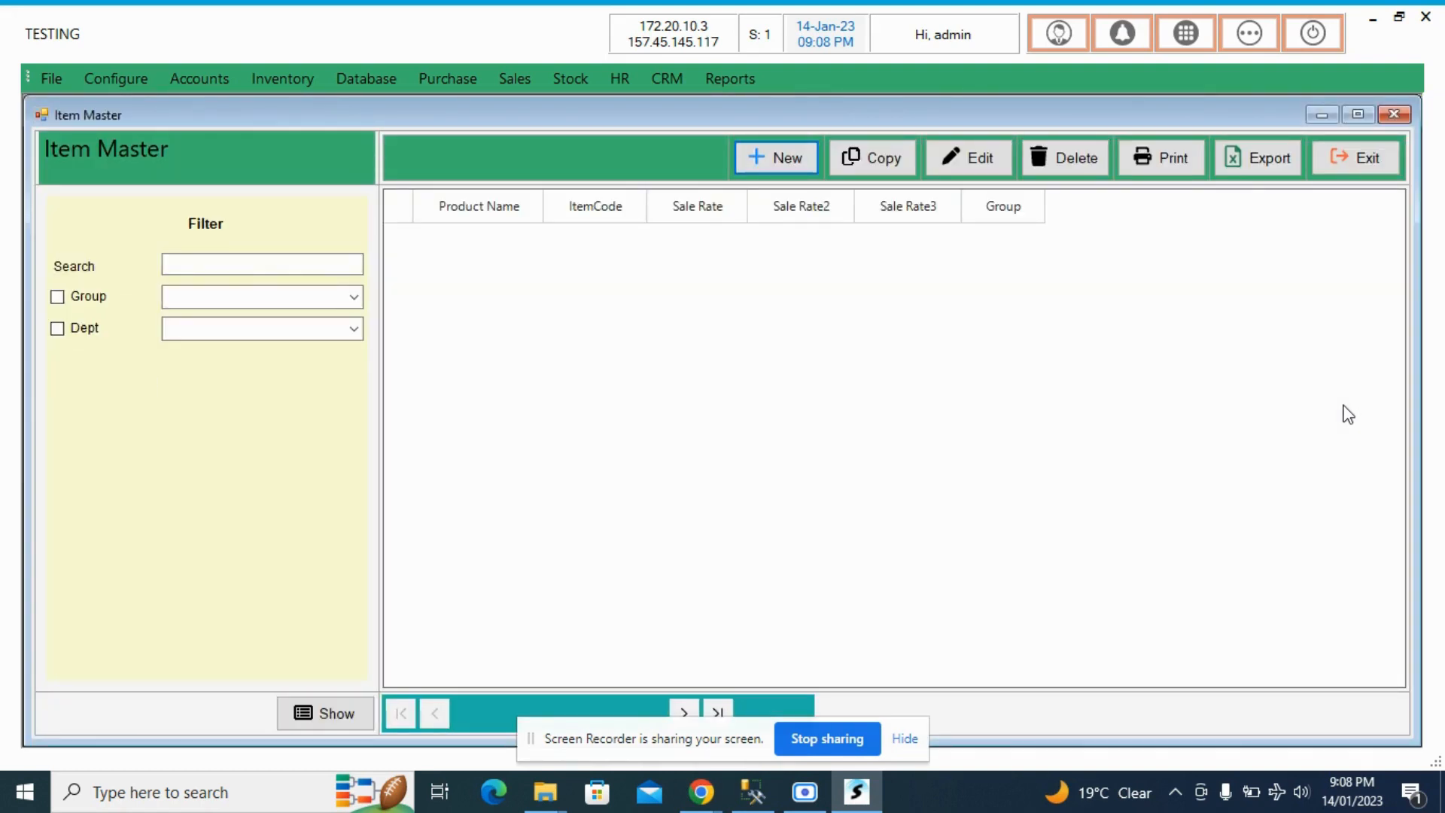
{"action": "left_click", "coordinate": [797, 159]}
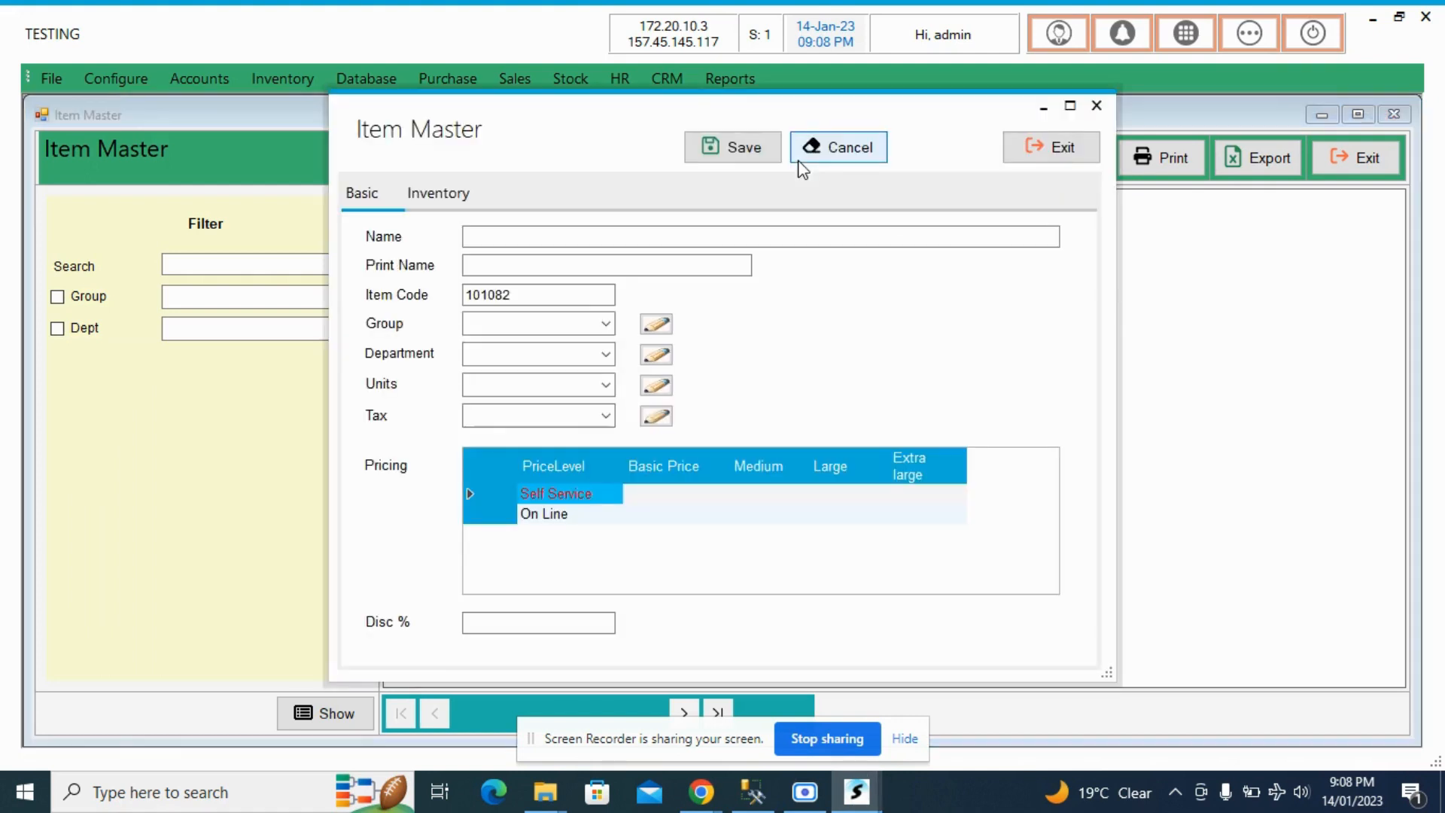
{"action": "left_click", "coordinate": [529, 239]}
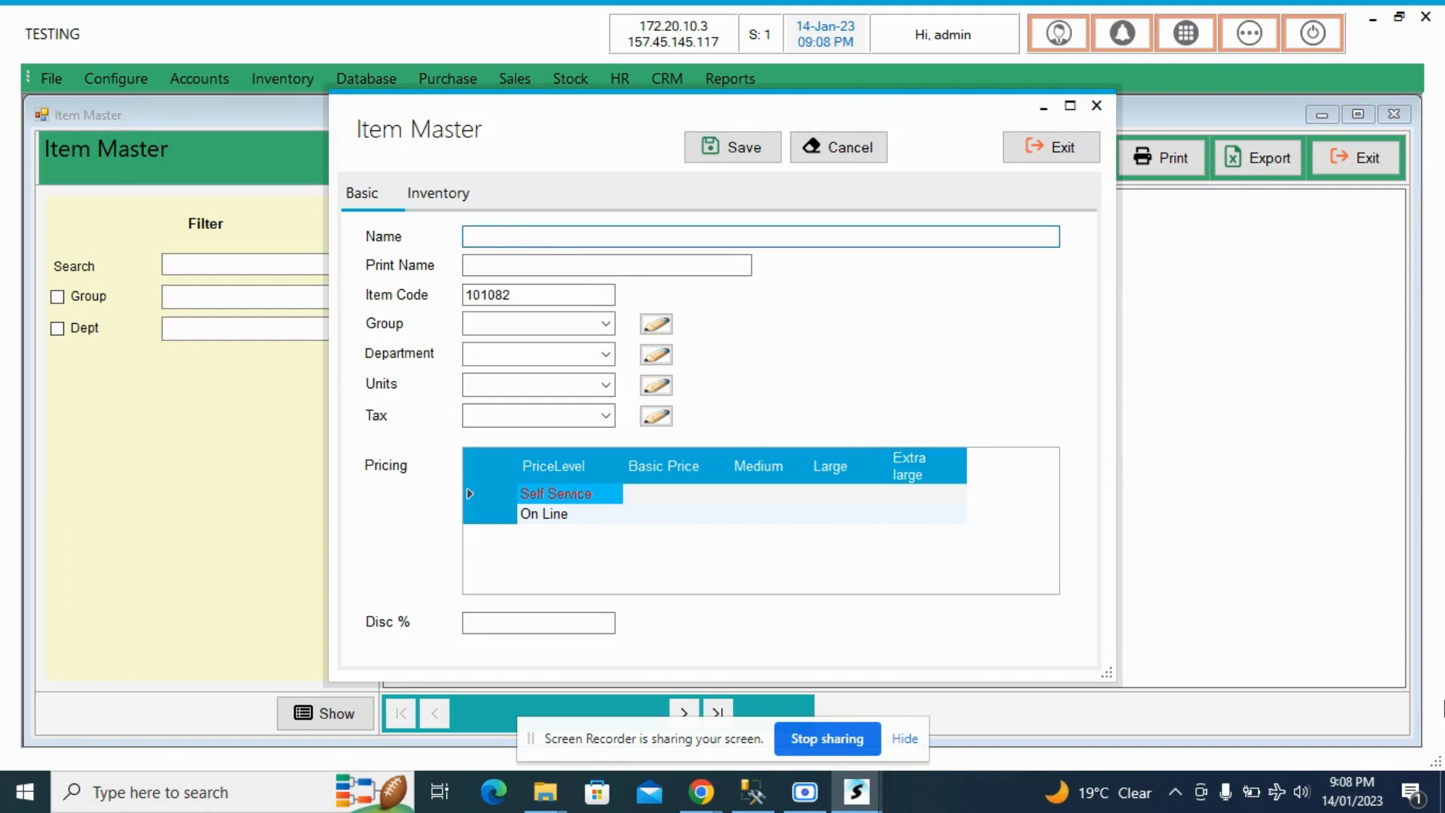
{"action": "type", "text": "Water Halfltr"}
{"action": "key", "text": "Left"}
{"action": "key", "text": "Left"}
{"action": "key", "text": "Left"}
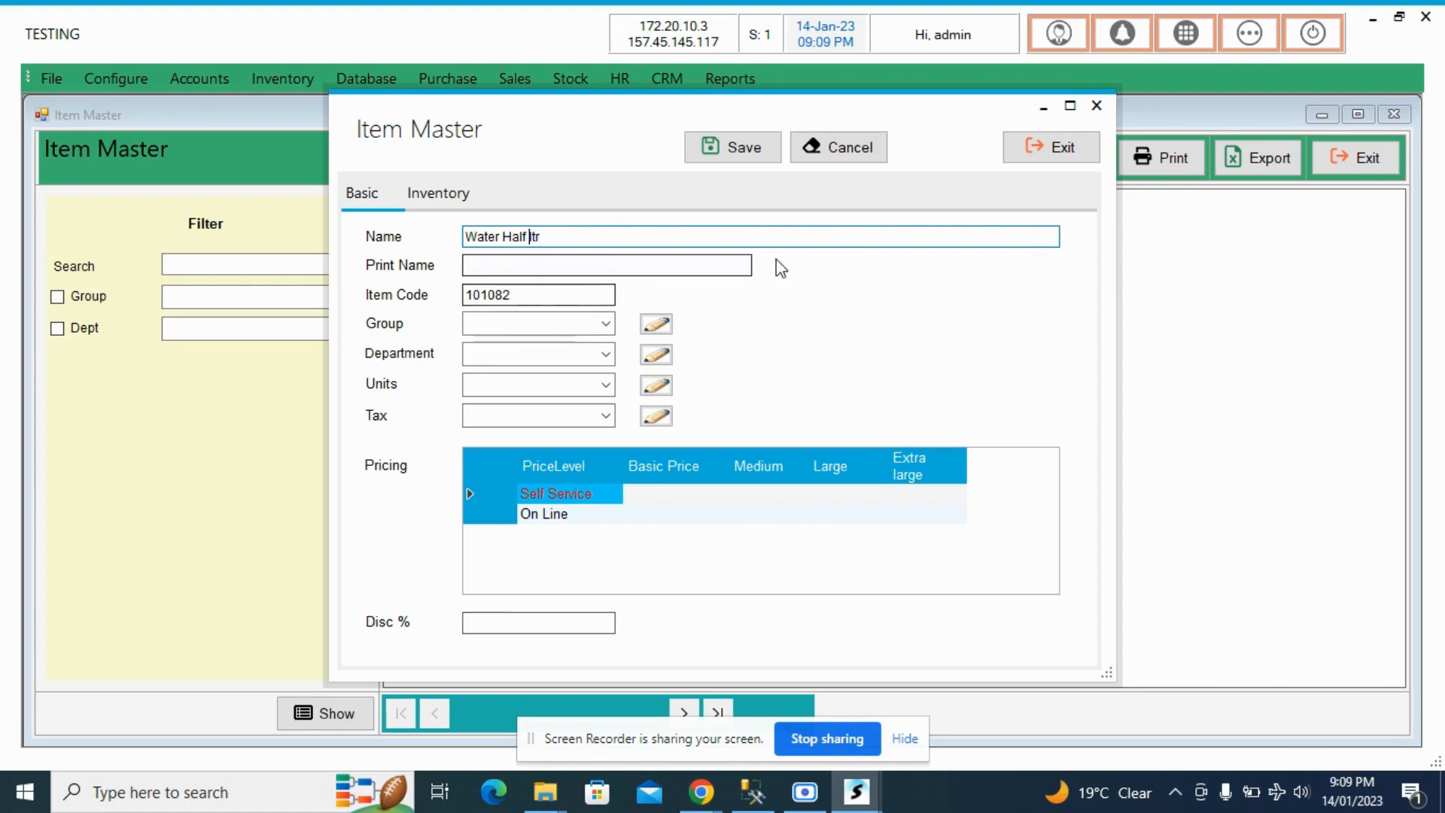
- Replace the new item's item code with 250
{"action": "left_click", "coordinate": [534, 265]}
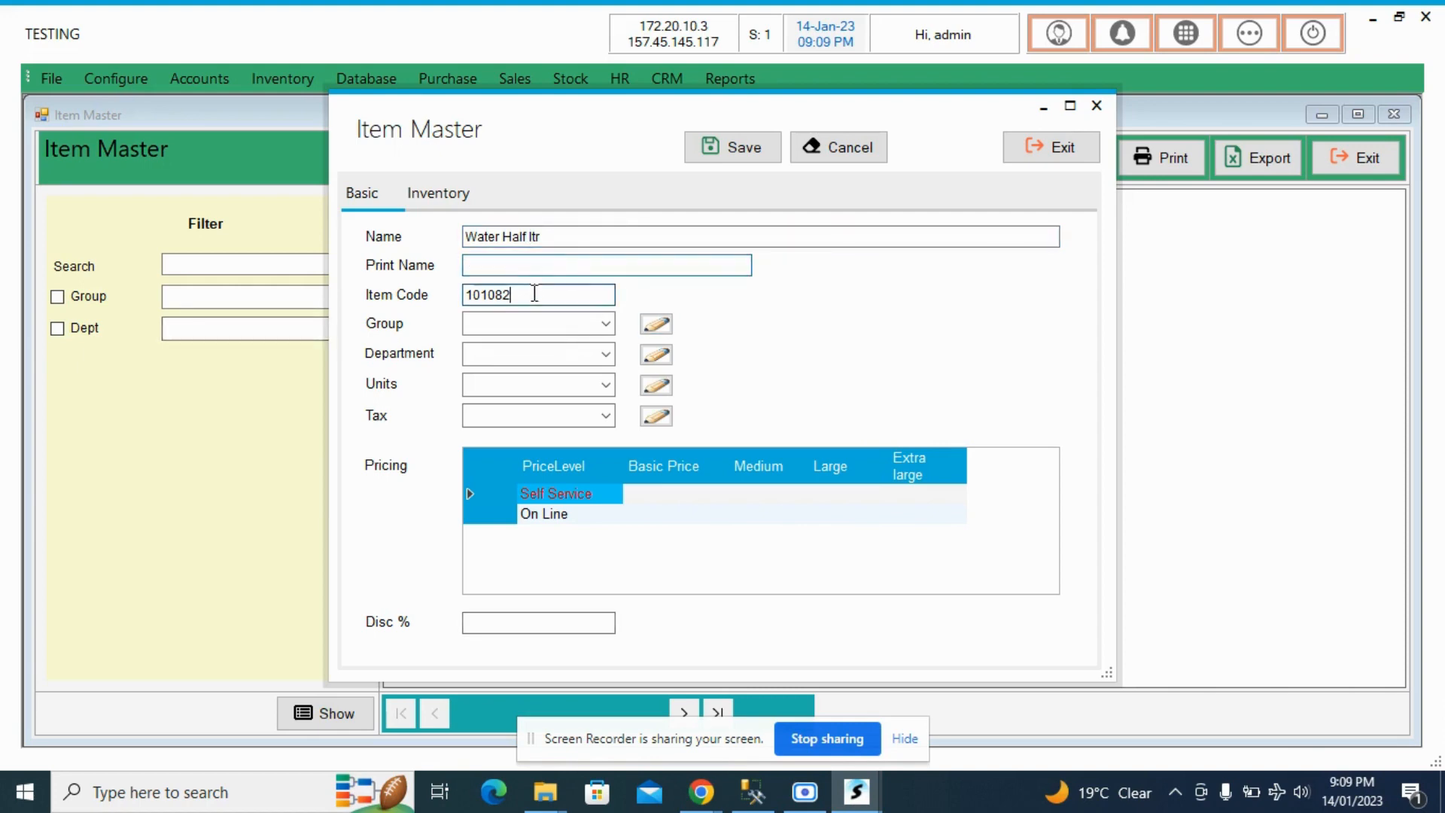
{"action": "left_click_drag", "start_coordinate": [580, 295], "coordinate": [437, 295]}
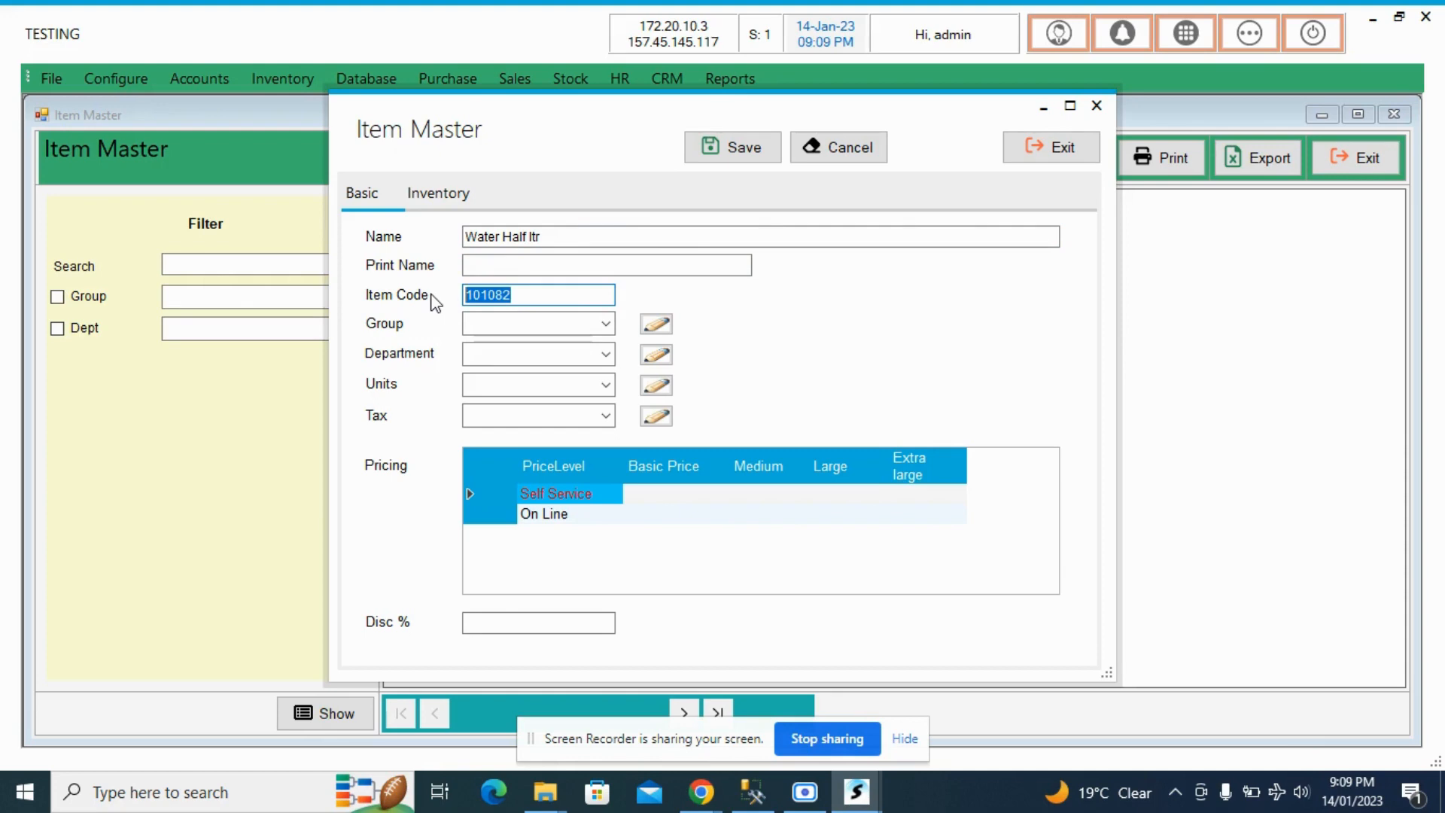
{"action": "key", "text": "BackSpace"}
{"action": "type", "text": "2"}
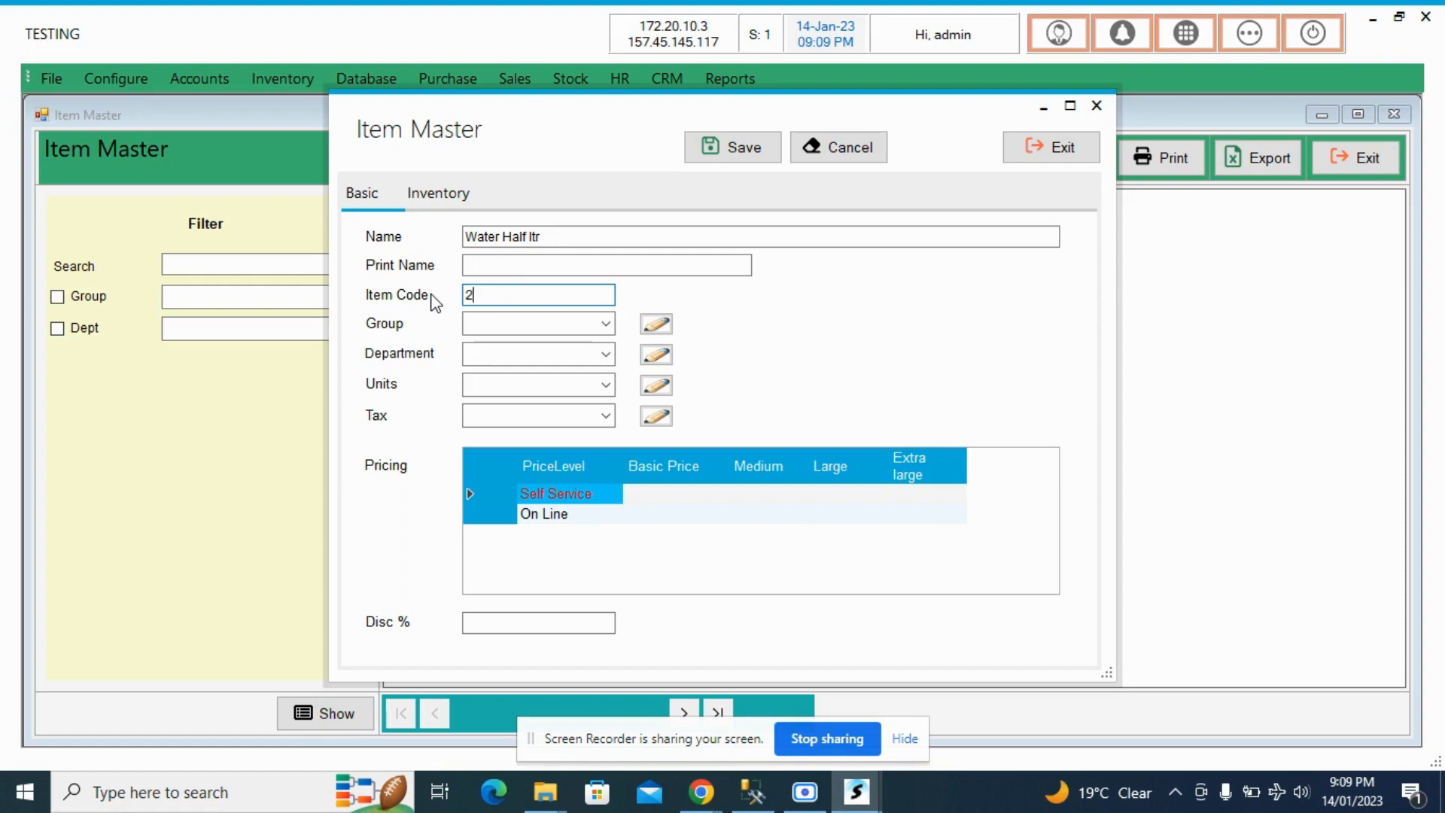
{"action": "key", "text": "BackSpace"}
{"action": "type", "text": "6"}
{"action": "key", "text": "BackSpace"}
{"action": "type", "text": "20"}
{"action": "key", "text": "BackSpace"}
{"action": "type", "text": "50"}
- View the groups available for the new item without choosing one
{"action": "left_click", "coordinate": [606, 325]}
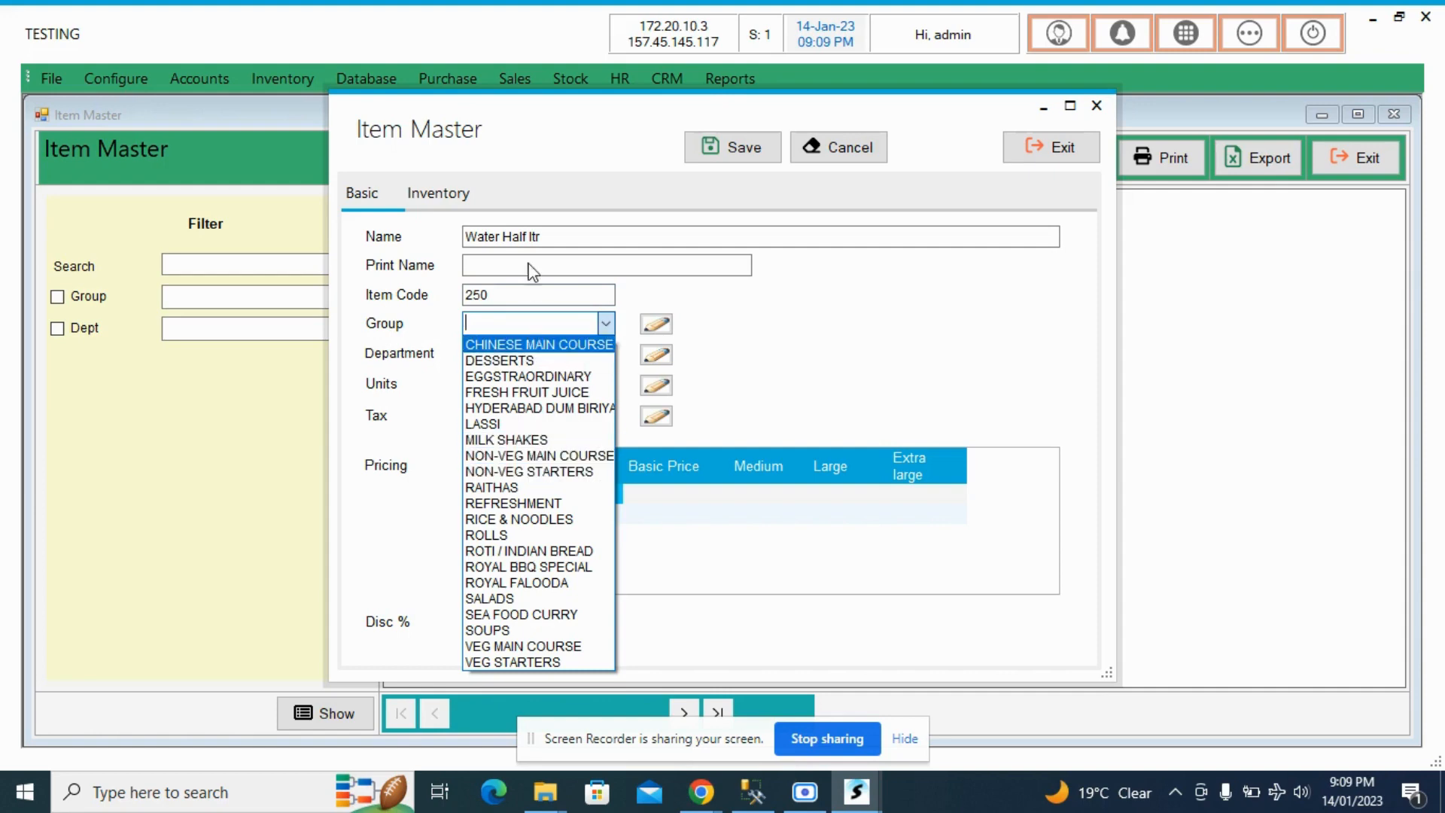
{"action": "left_click", "coordinate": [552, 229]}
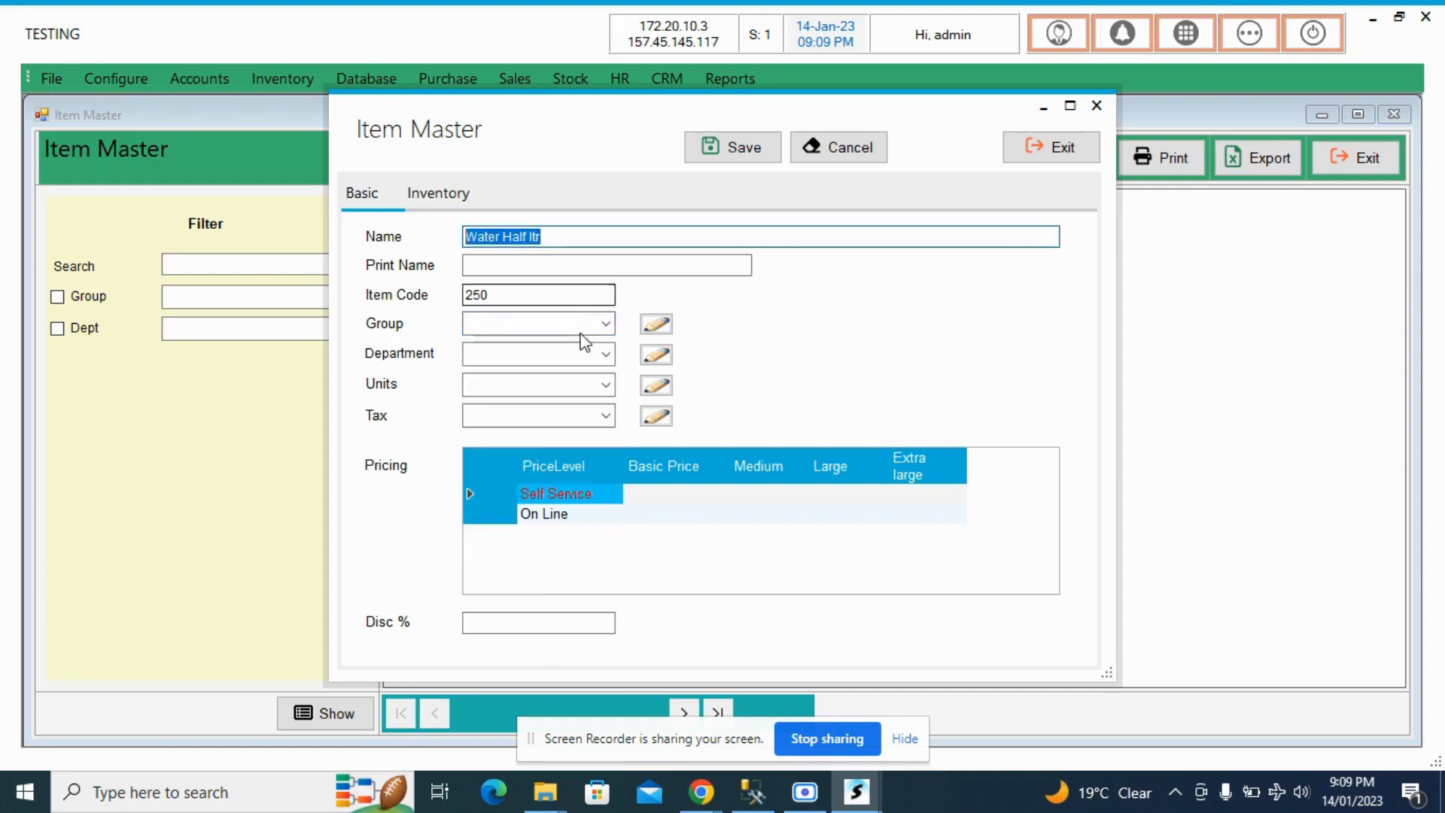
{"action": "left_click", "coordinate": [606, 324]}
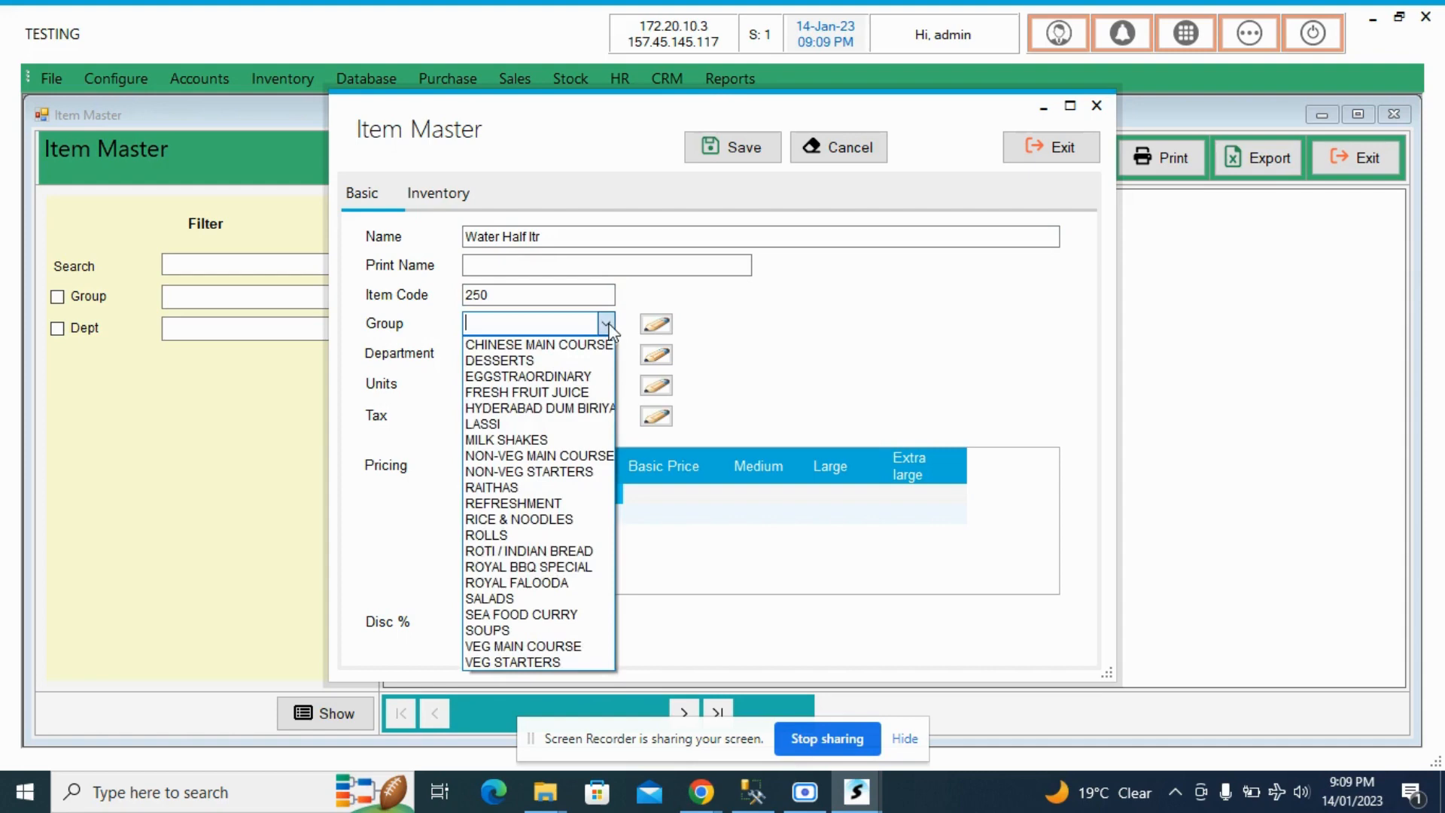
{"action": "left_click", "coordinate": [739, 331]}
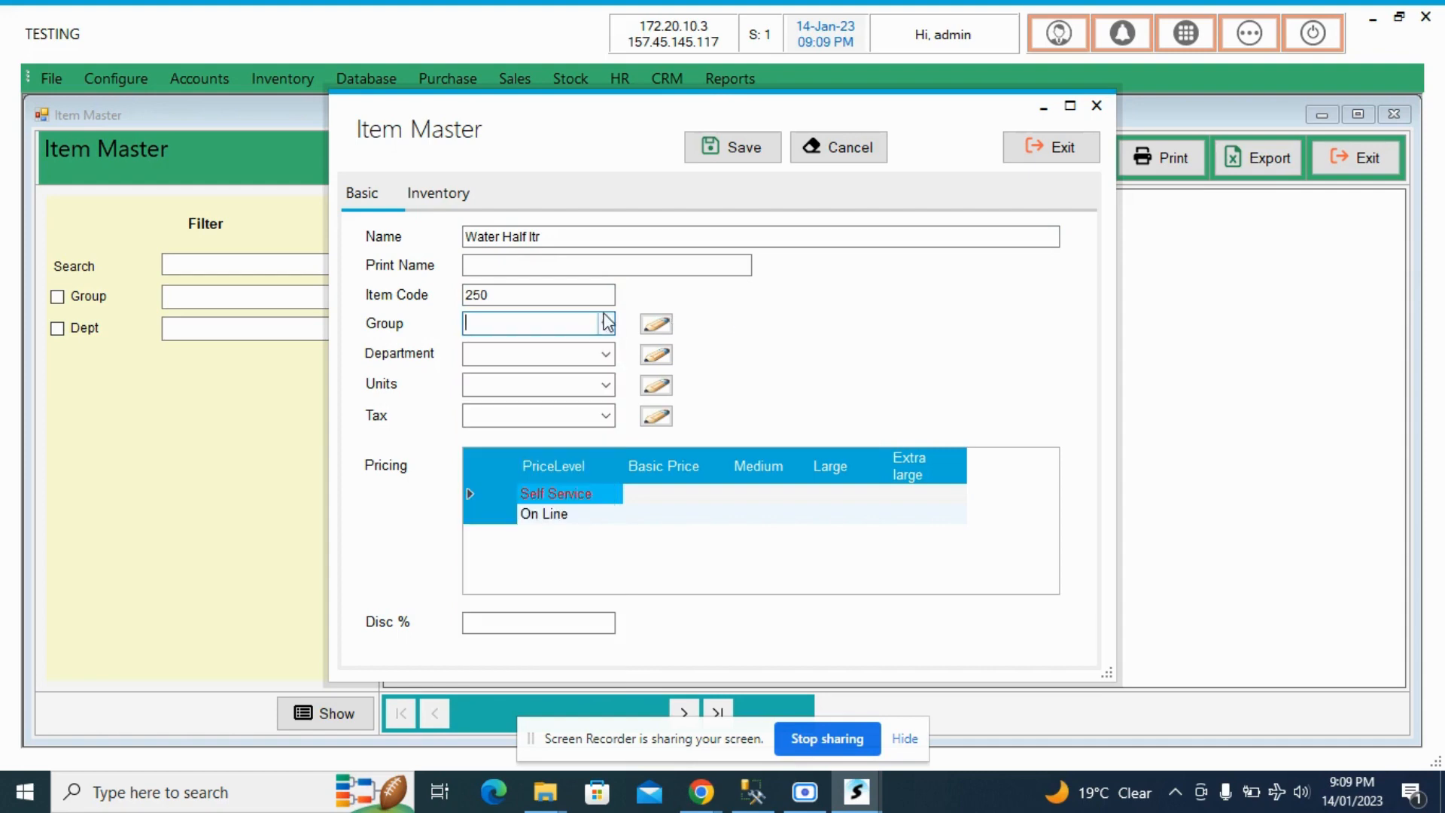
- Open the inventory groups editor for the item and look through the existing group names
{"action": "left_click", "coordinate": [656, 324]}
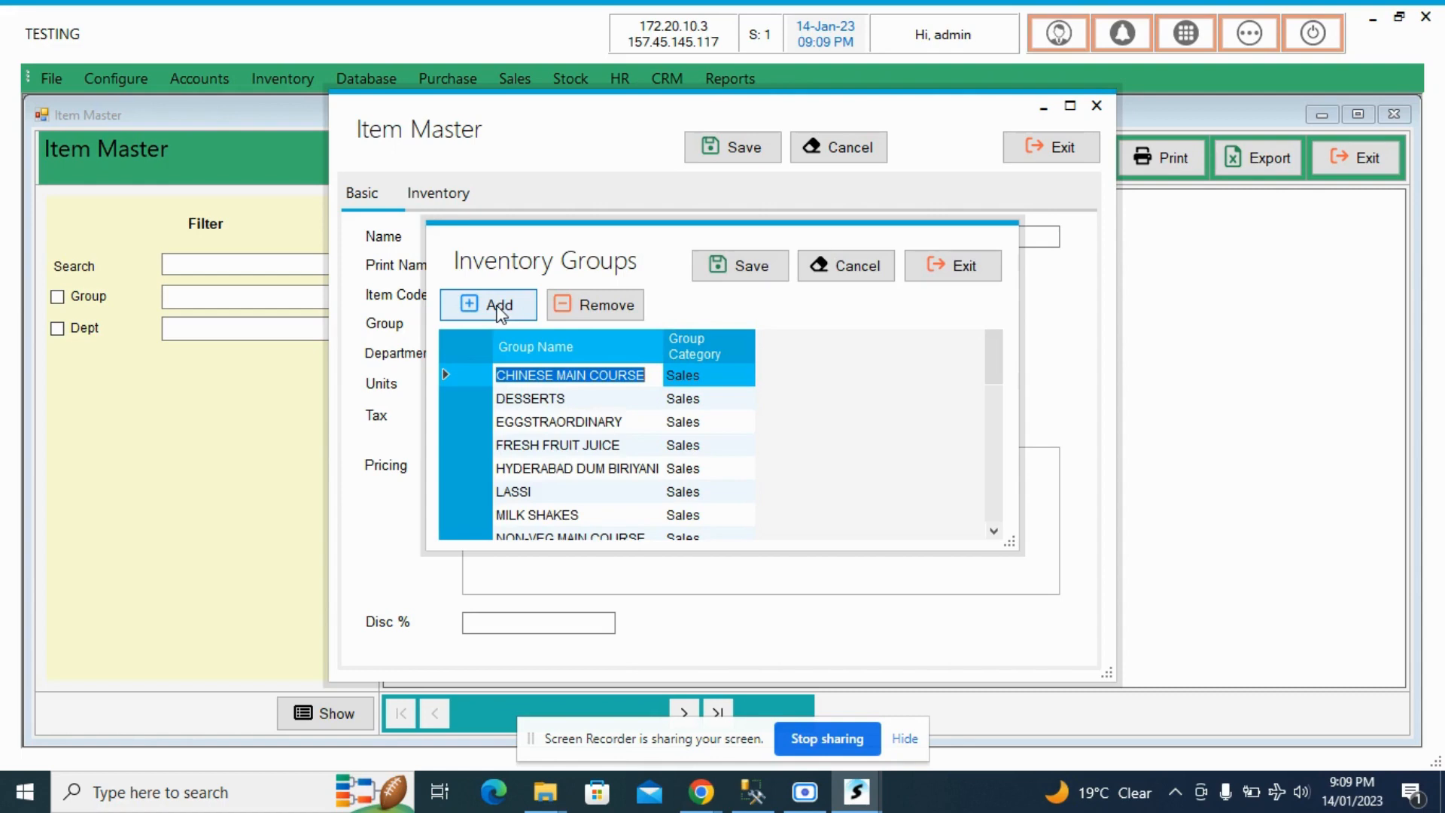
{"action": "left_click", "coordinate": [562, 378]}
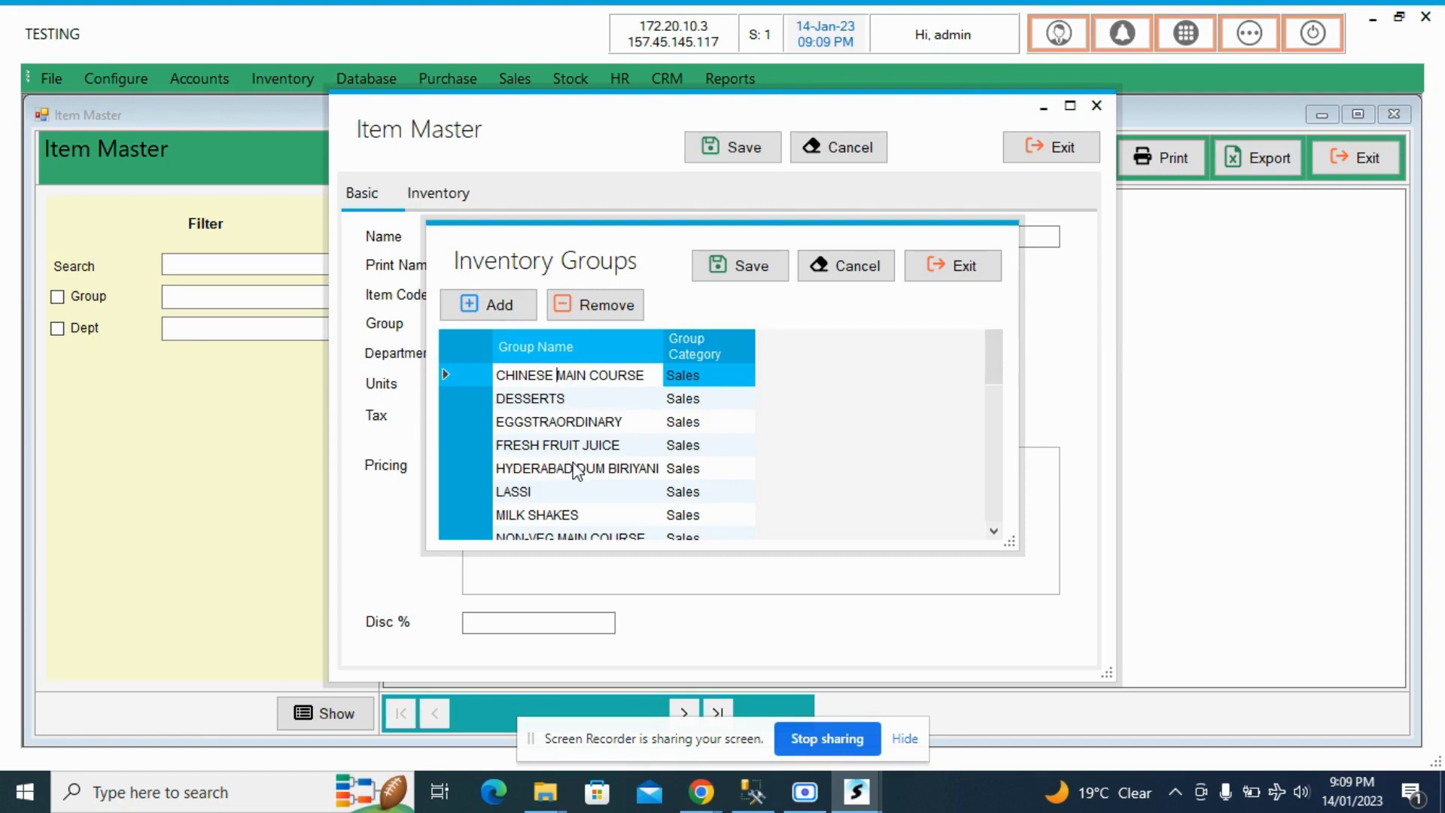
{"action": "scroll", "coordinate": [577, 471], "scroll_direction": "down", "scroll_amount": 3}
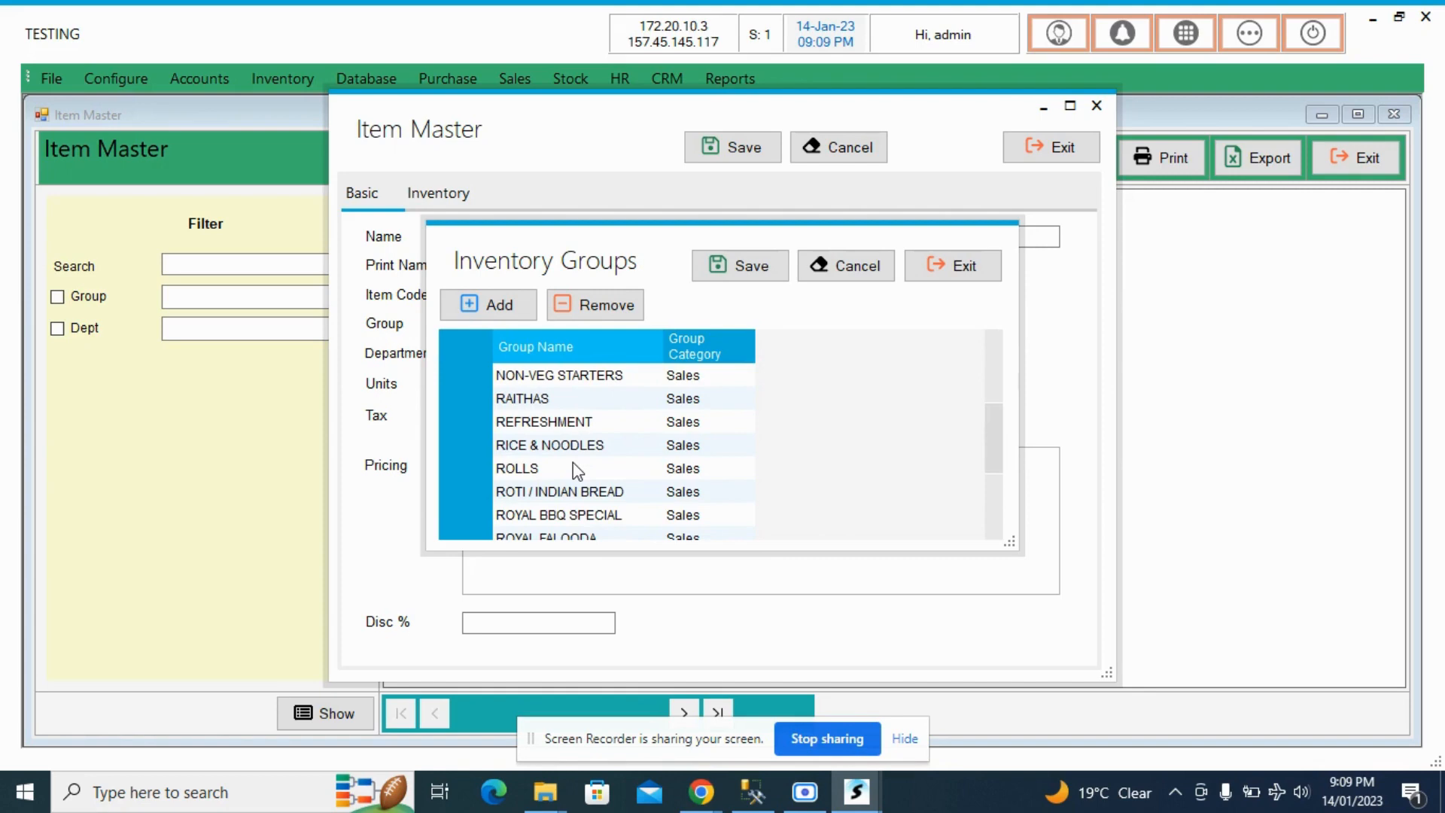
{"action": "left_click", "coordinate": [568, 474]}
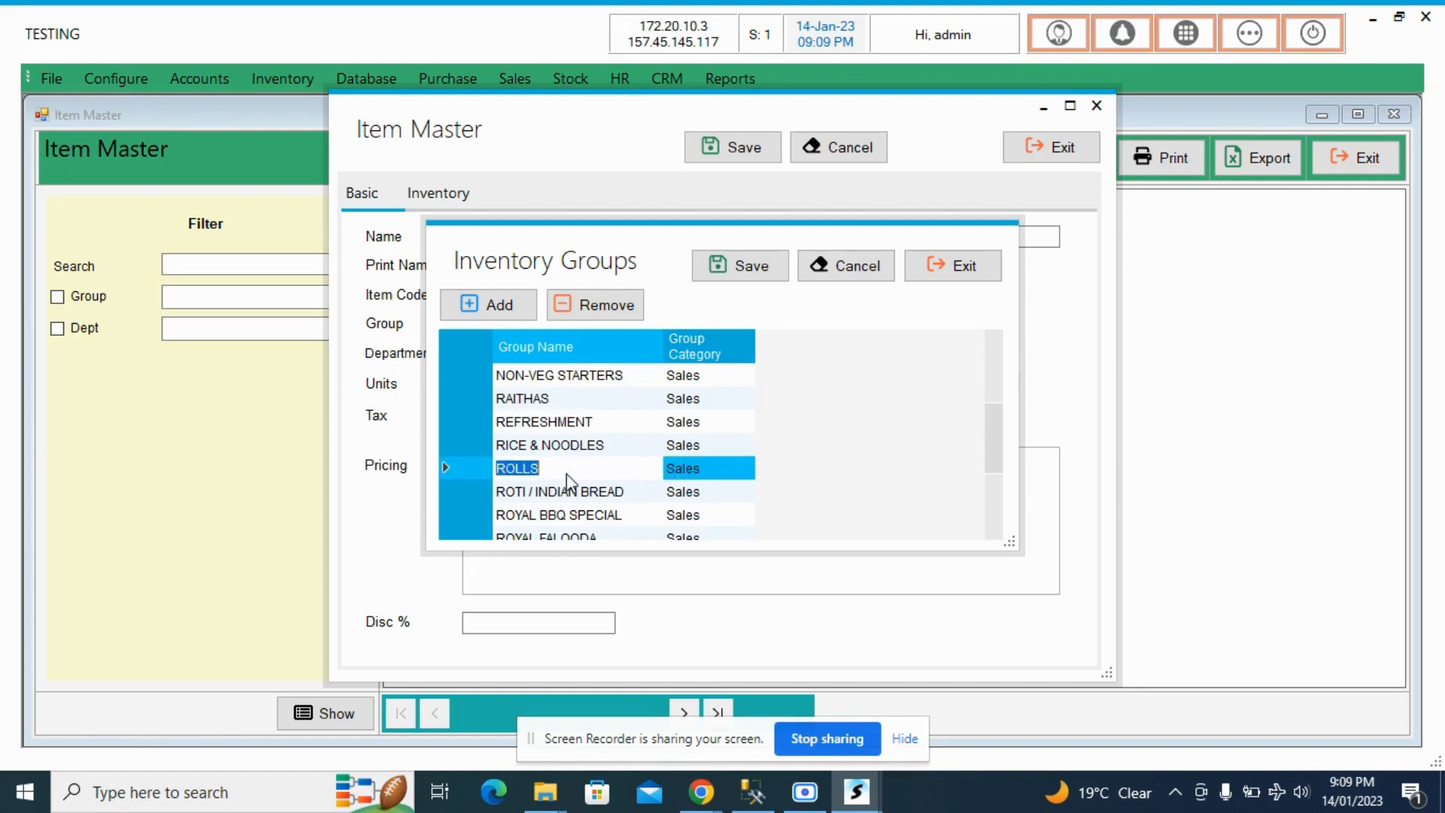
{"action": "left_click", "coordinate": [566, 493]}
{"action": "scroll", "coordinate": [566, 494], "scroll_direction": "up", "scroll_amount": 3}
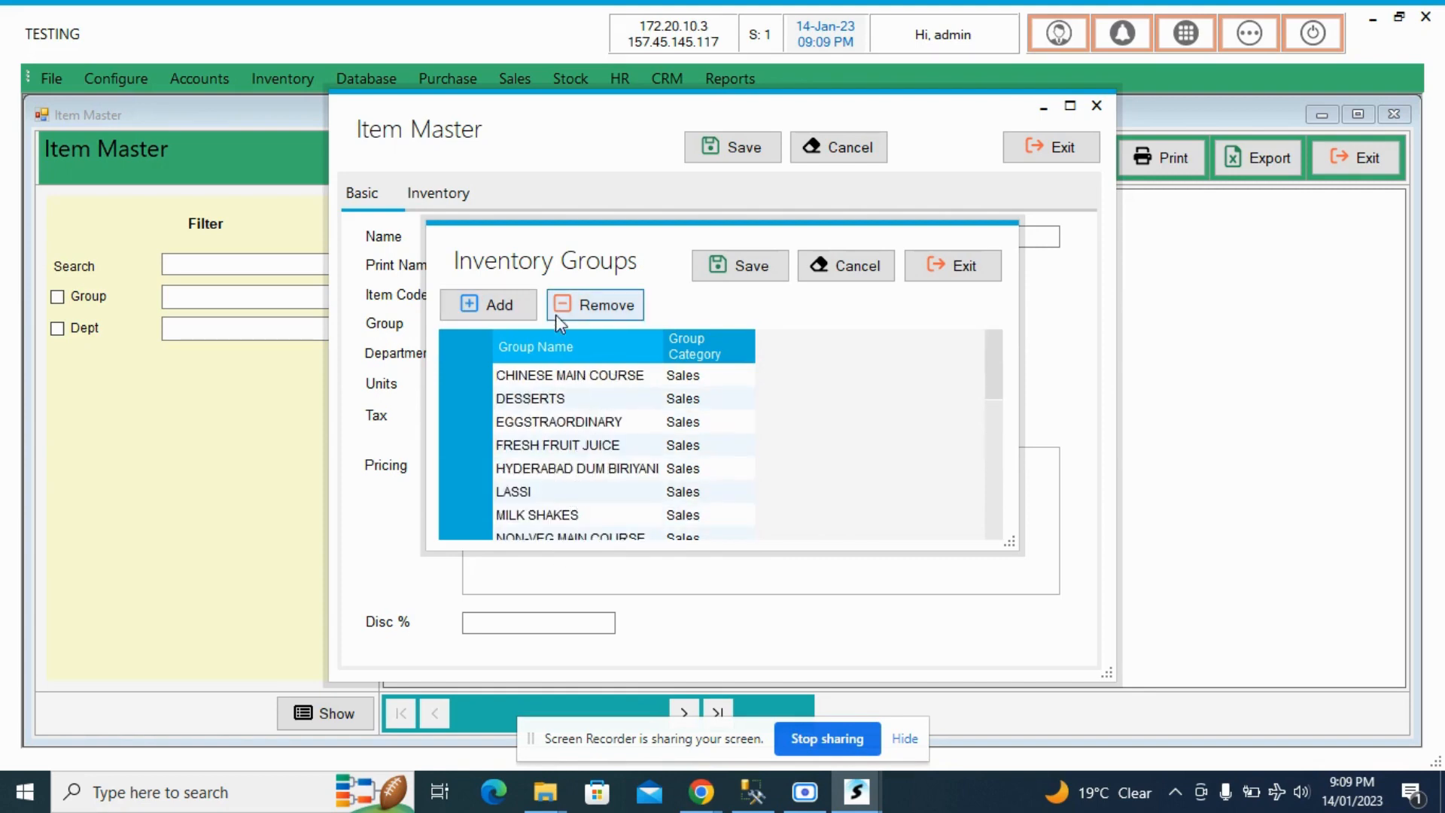
- Add a blank inventory group row and close the groups editor without saving
{"action": "left_click", "coordinate": [501, 317]}
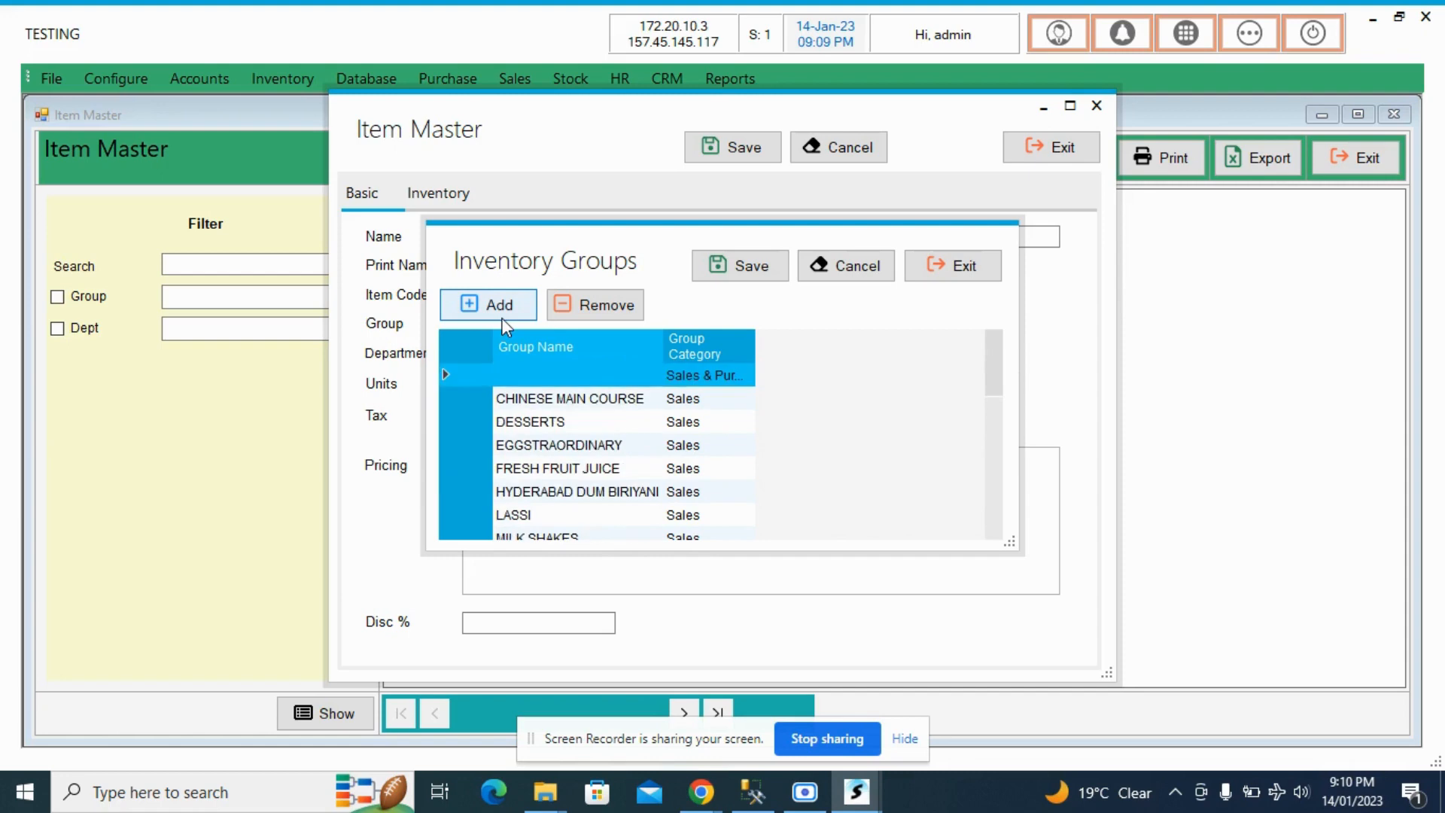
{"action": "left_click", "coordinate": [553, 374]}
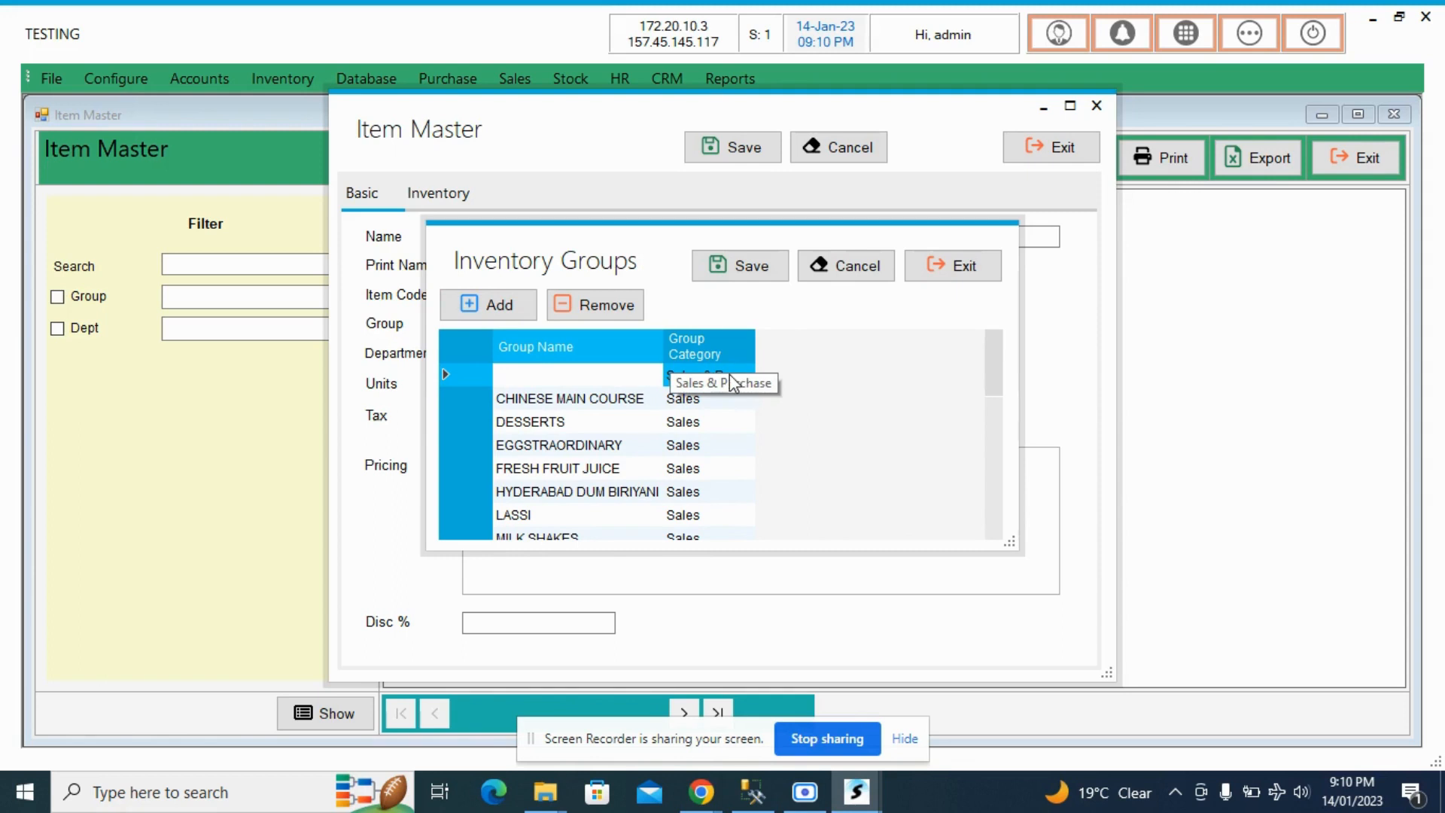
{"action": "left_click", "coordinate": [937, 280]}
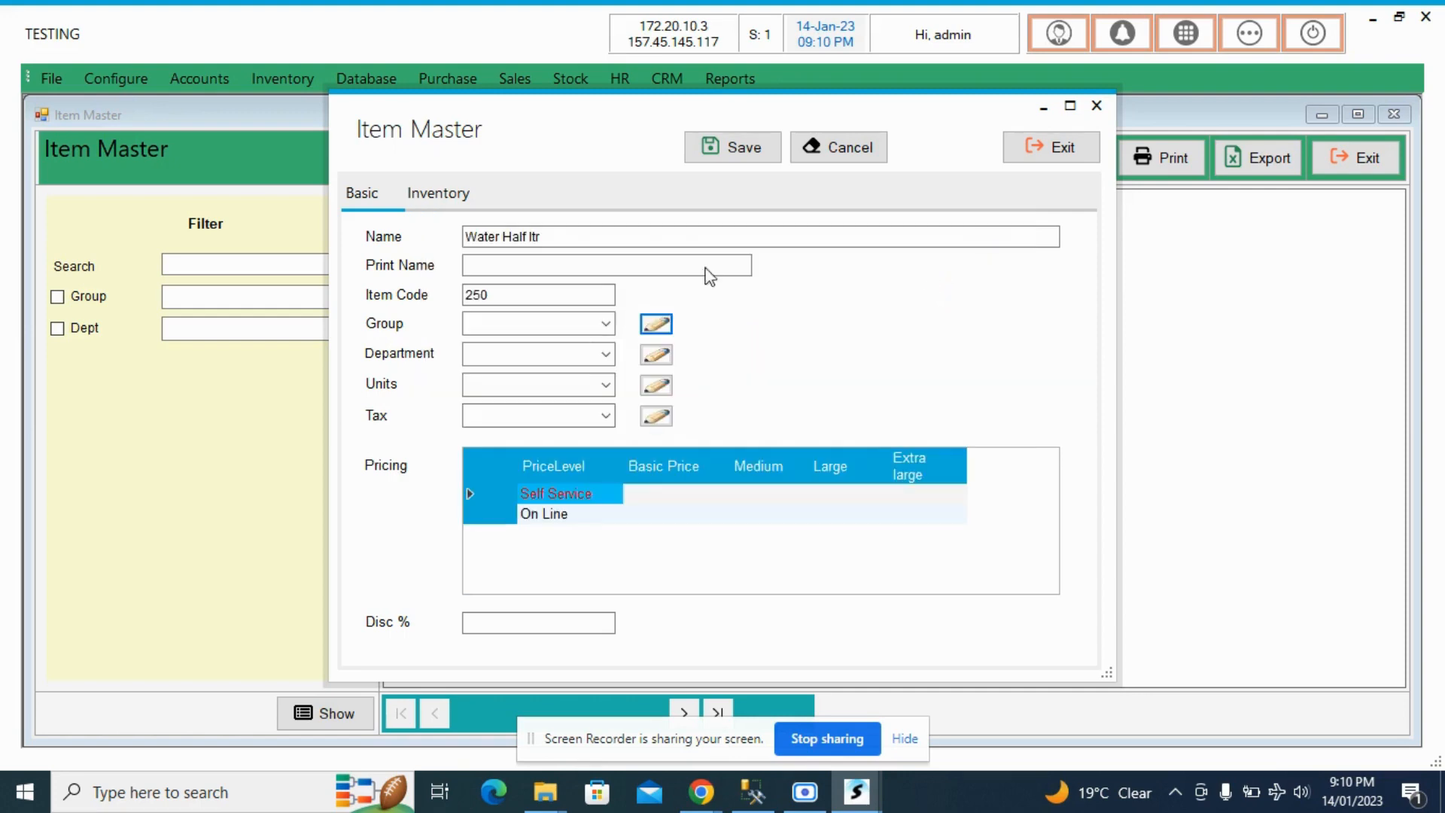
- Assign the new item to the DESSERTS group and the Kitchen1 department
{"action": "left_click", "coordinate": [604, 331]}
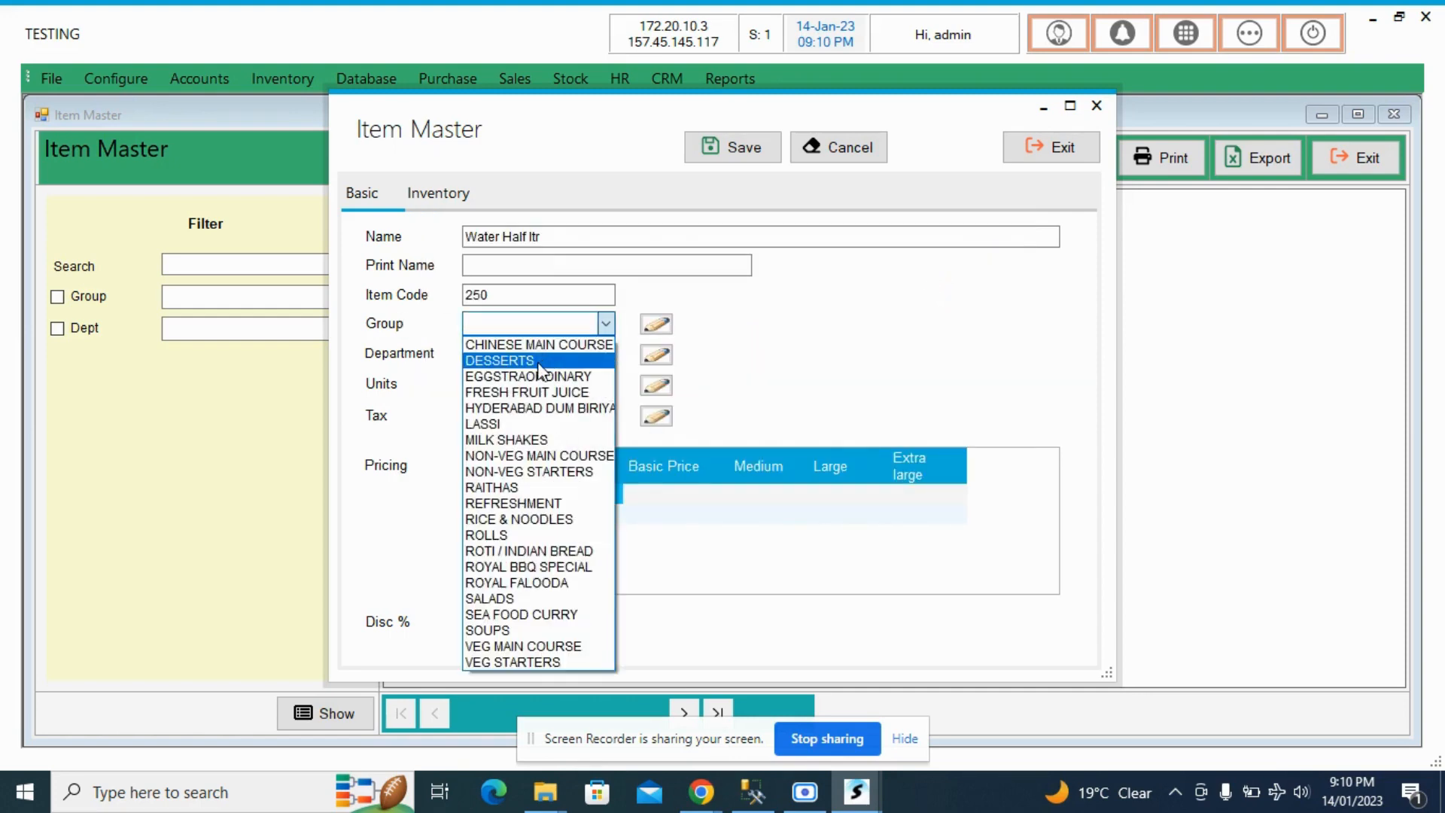
{"action": "left_click", "coordinate": [539, 362]}
{"action": "left_click", "coordinate": [606, 356]}
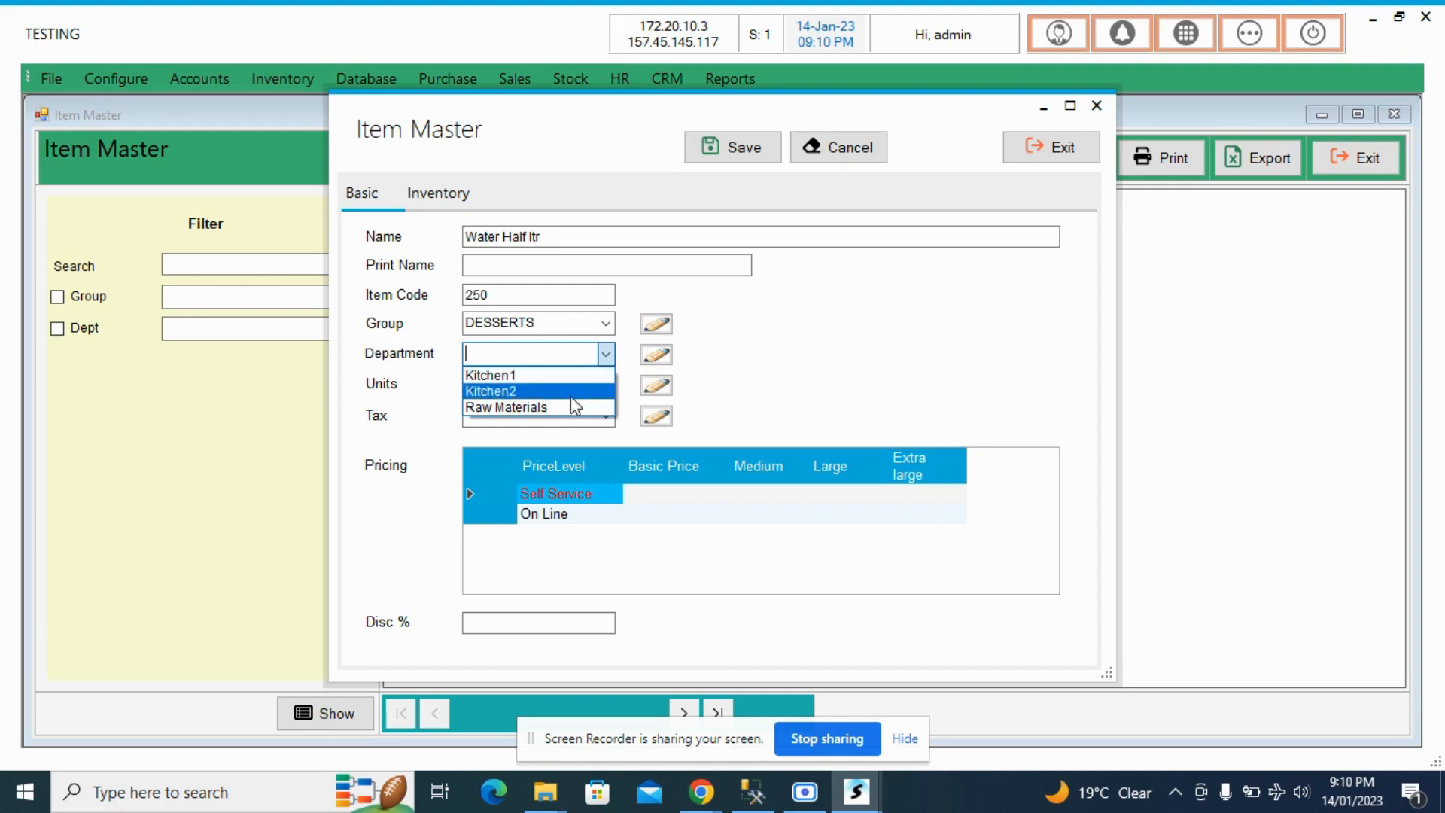
{"action": "left_click", "coordinate": [575, 376]}
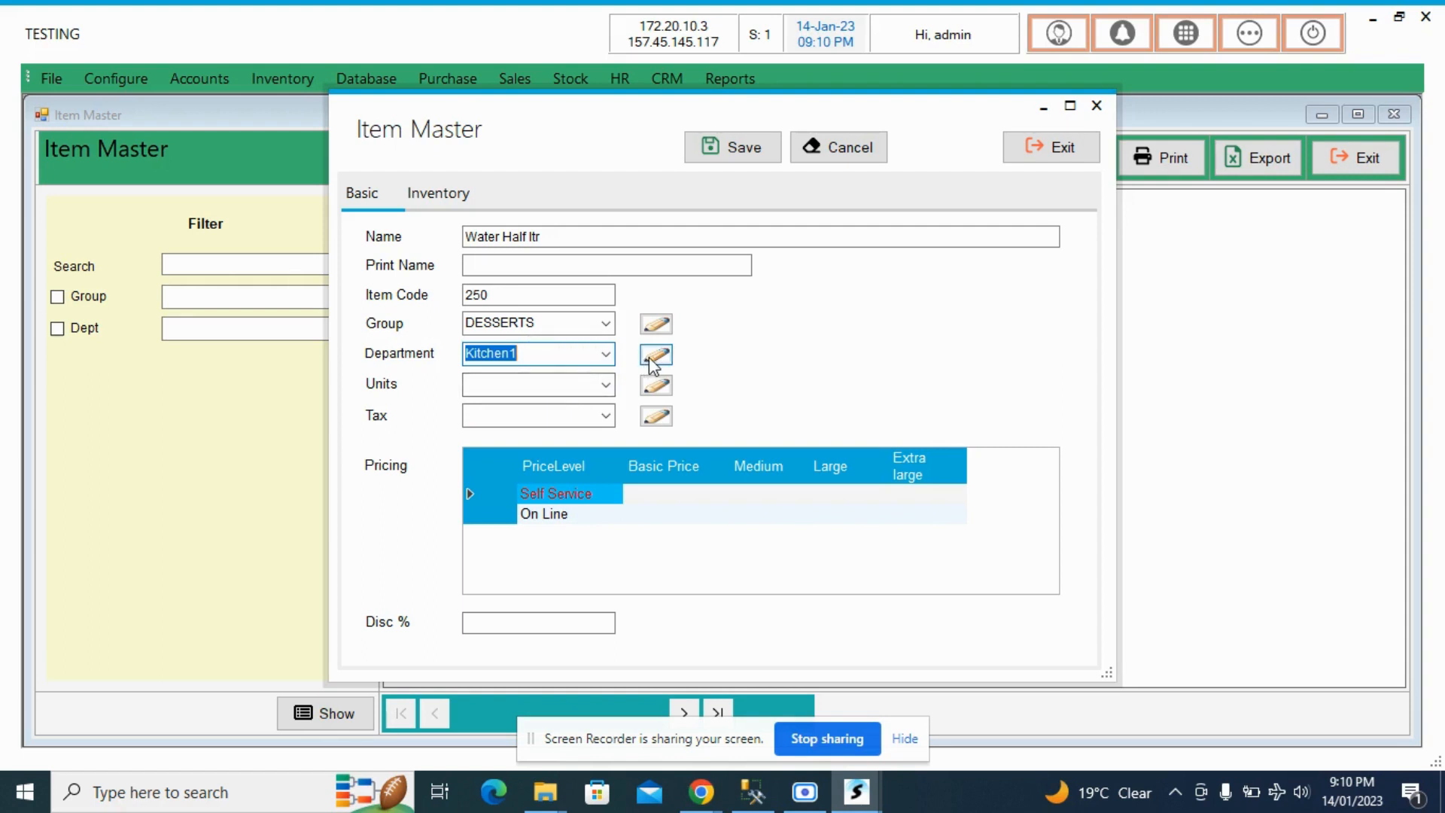
- Open the department editor for the item, view the existing department names, and close it without changes
{"action": "left_click", "coordinate": [654, 355]}
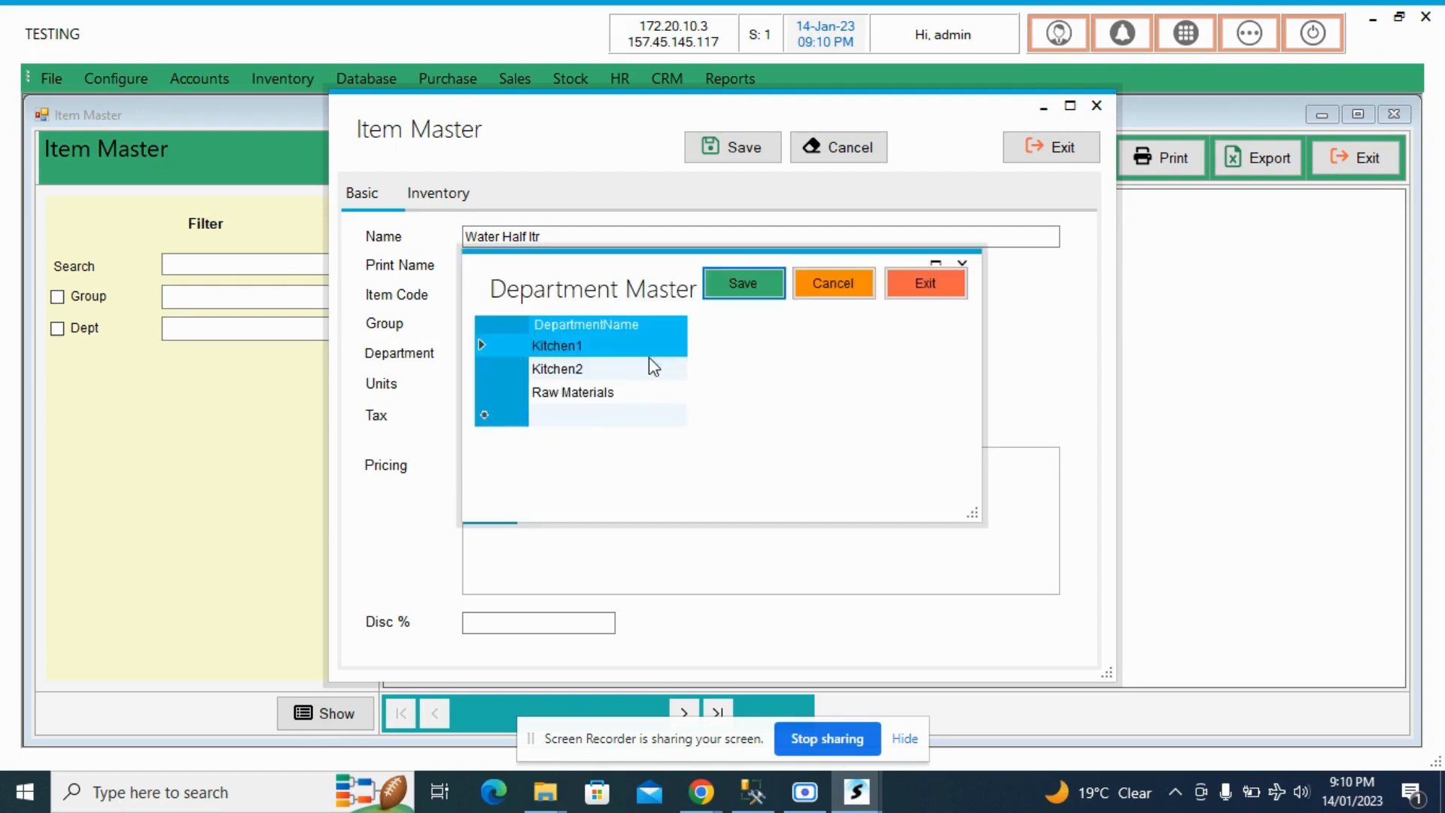
{"action": "left_click", "coordinate": [924, 296]}
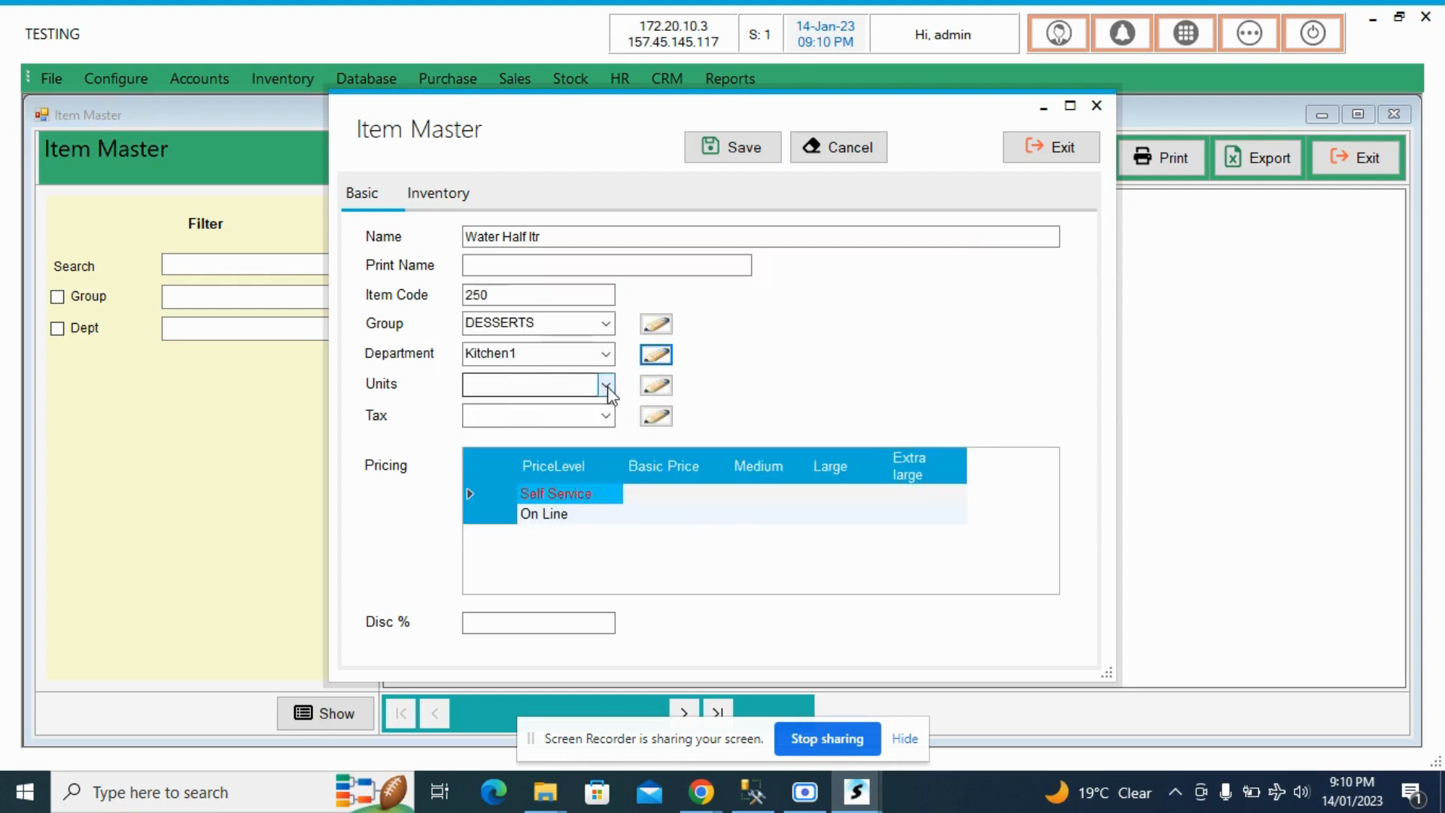
- Set the new item's units to Ltr and its tax to GST@5%
{"action": "left_click", "coordinate": [567, 389]}
{"action": "type", "text": "ltr"}
{"action": "key", "text": "Tab"}
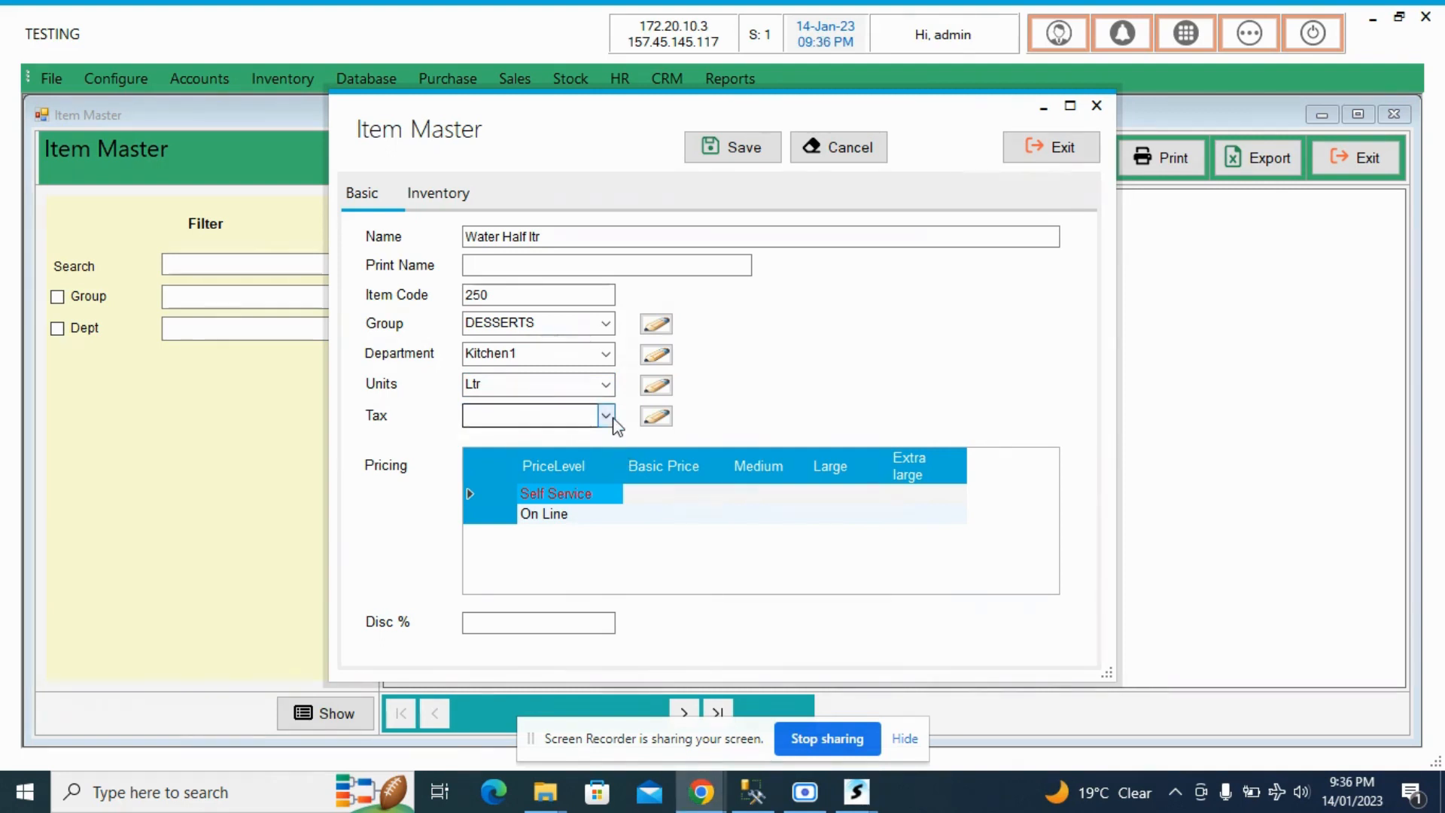
{"action": "left_click", "coordinate": [611, 420]}
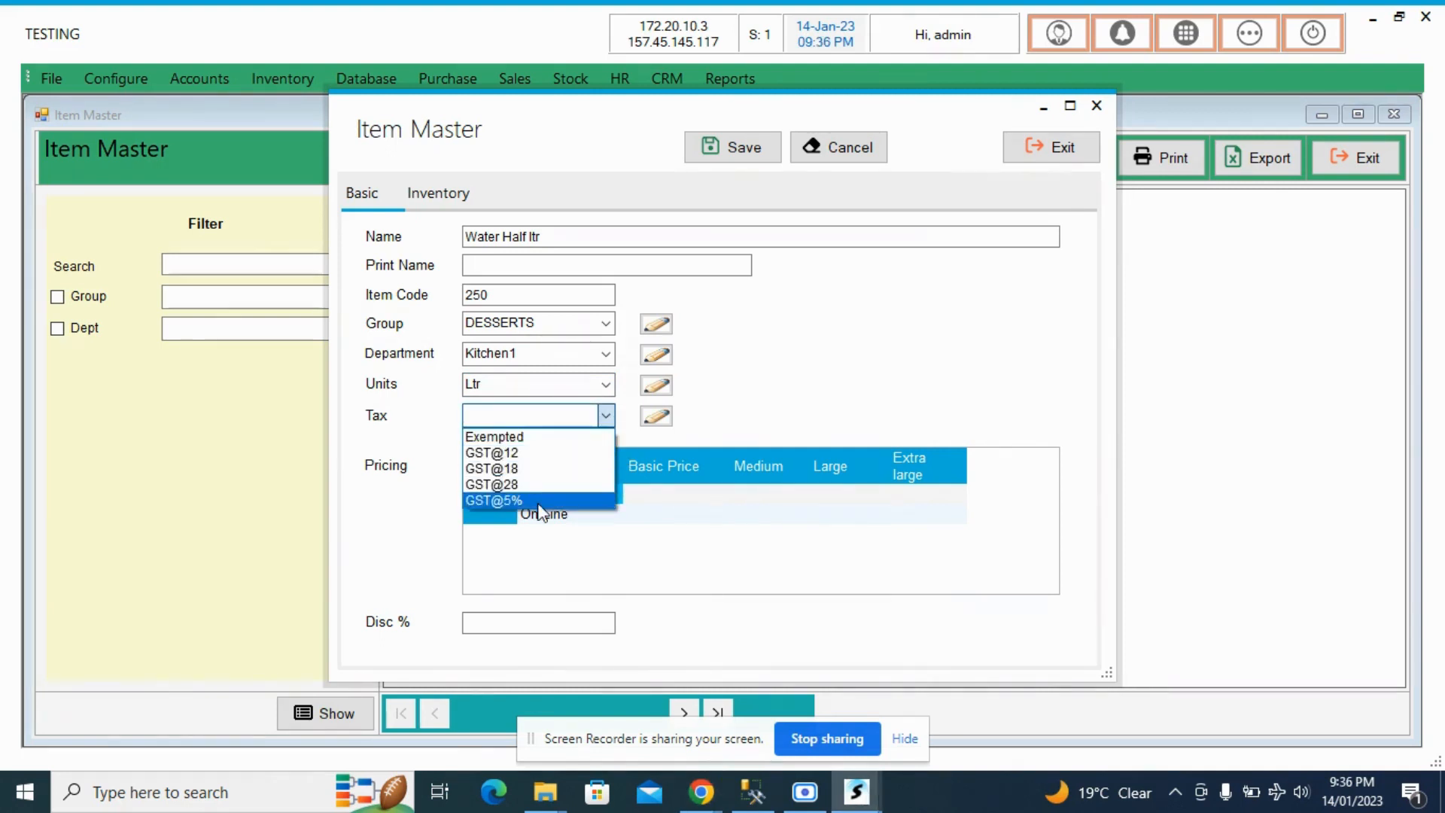
{"action": "left_click", "coordinate": [542, 442]}
{"action": "left_click", "coordinate": [609, 417]}
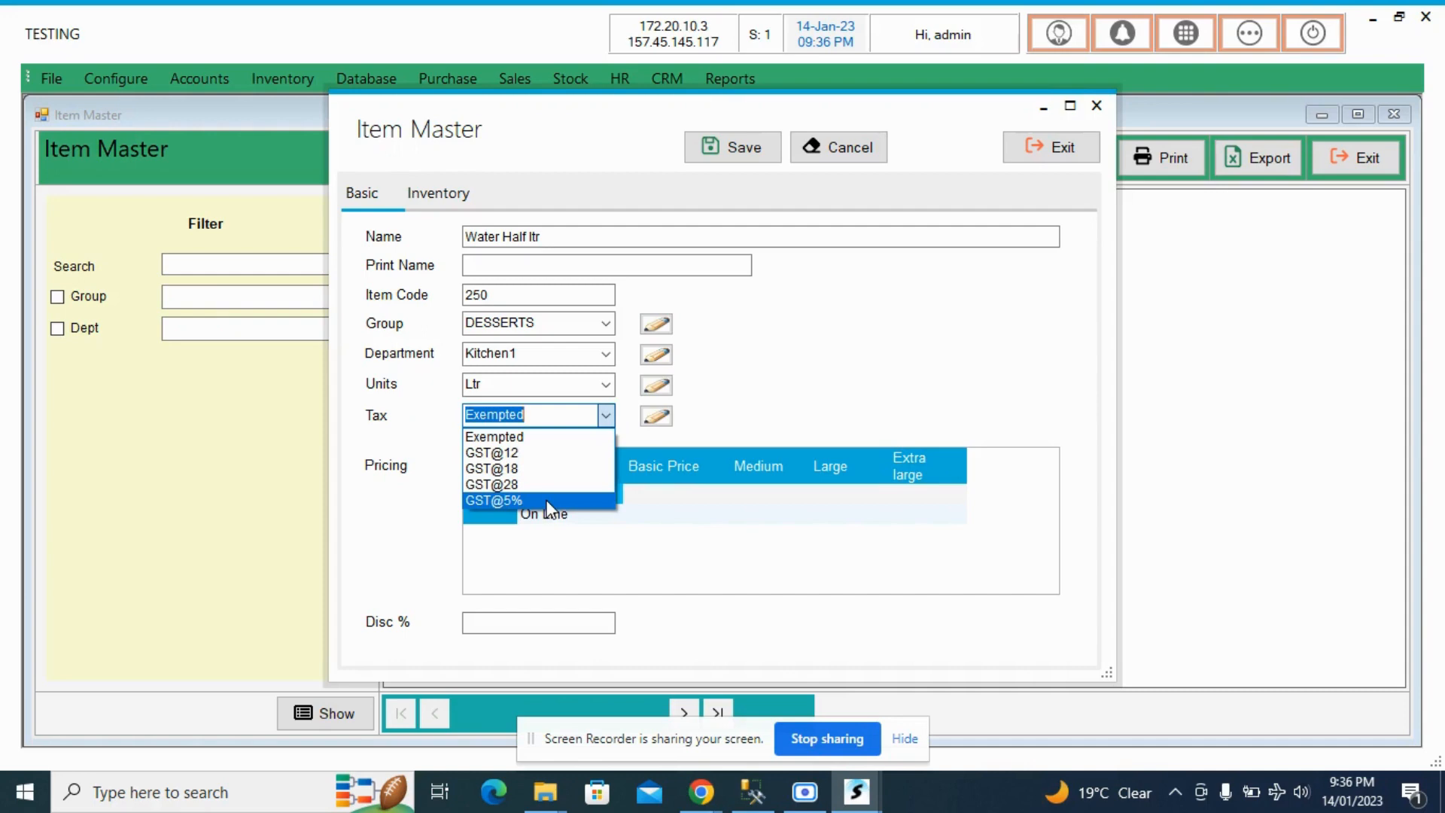
{"action": "left_click", "coordinate": [549, 501]}
{"action": "left_click", "coordinate": [547, 414]}
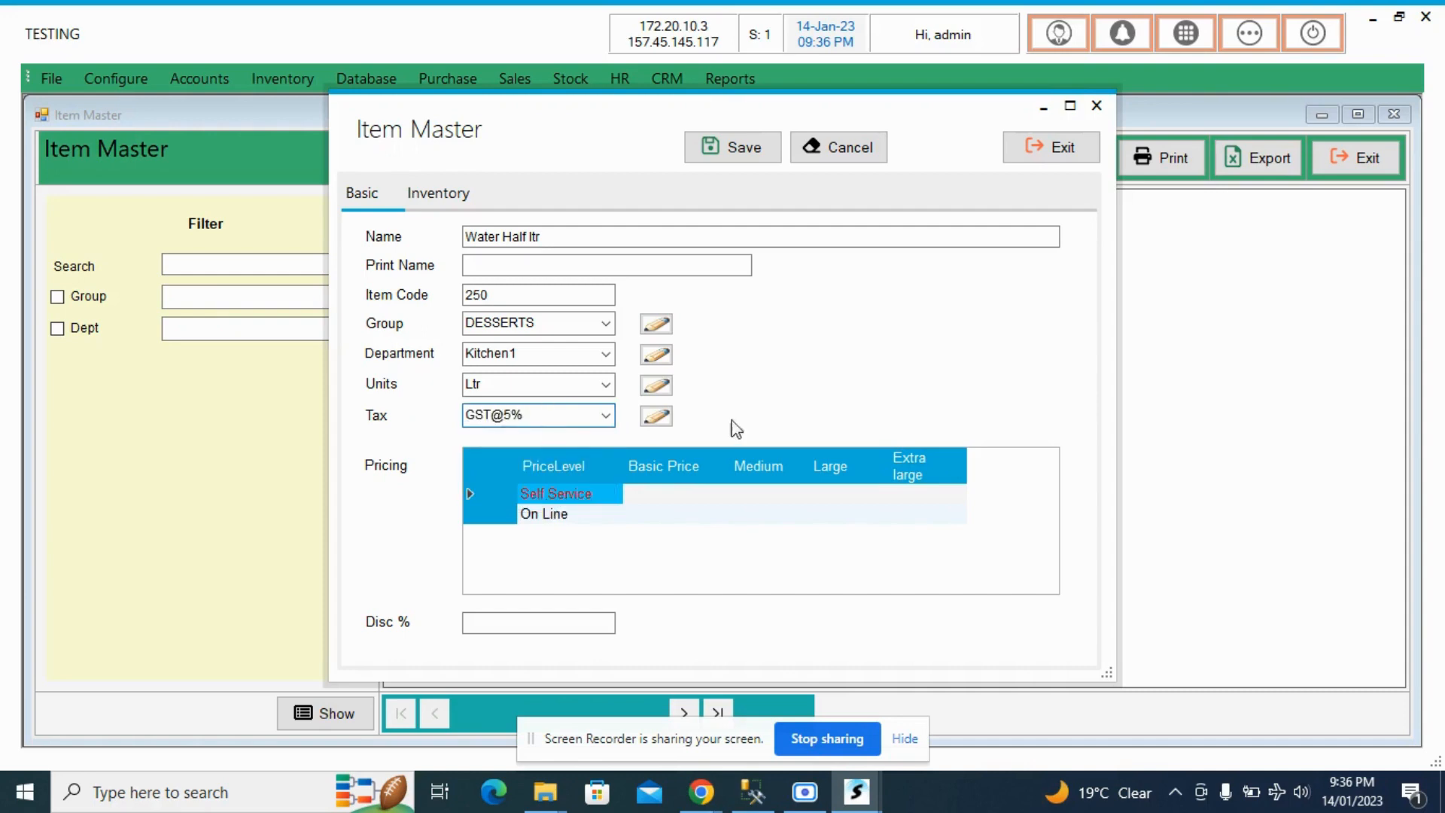
- Open the tax editor for the item, look through the tax names and rates, and close it without changes
{"action": "left_click", "coordinate": [656, 416]}
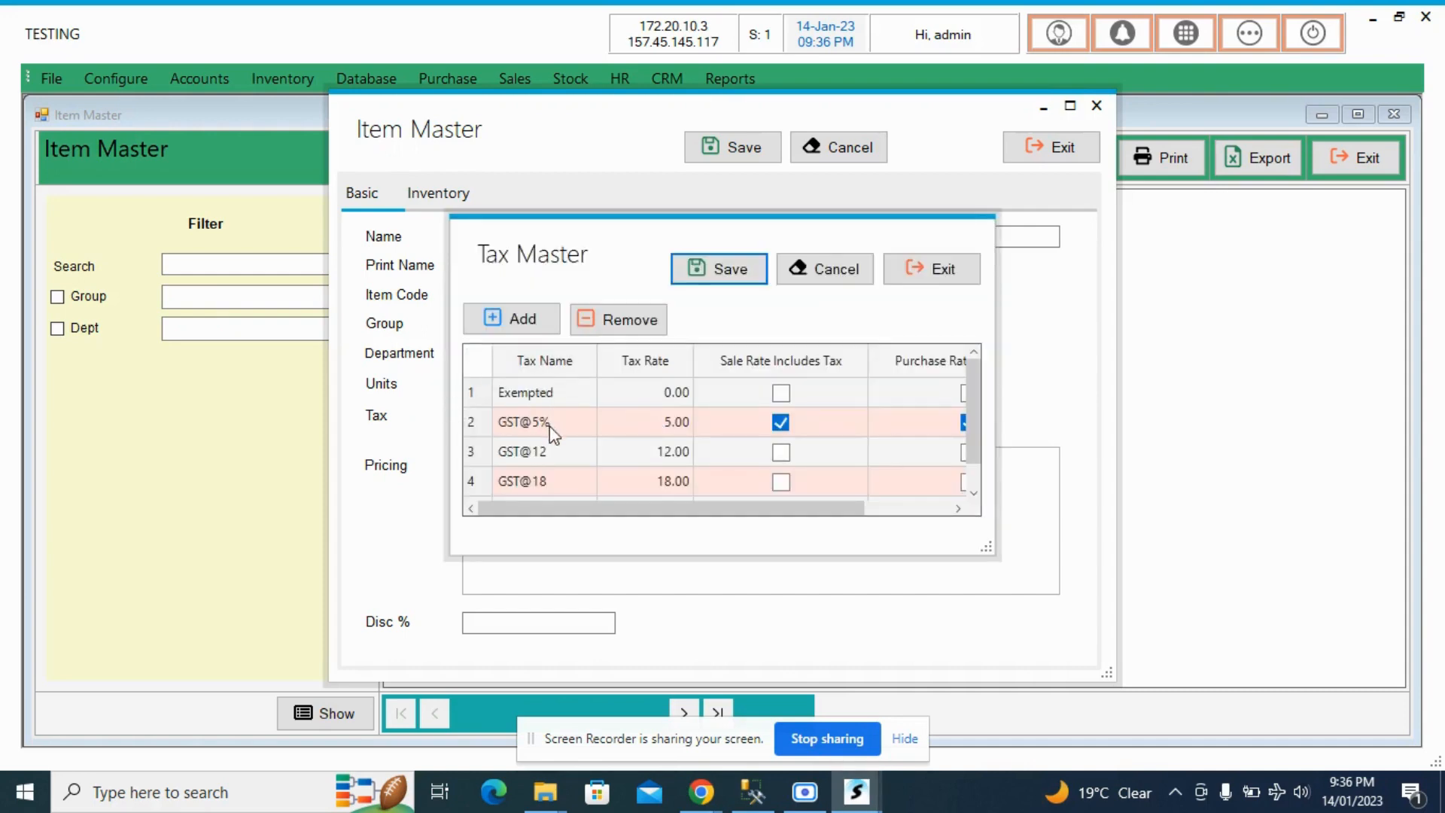
{"action": "scroll", "coordinate": [559, 493], "scroll_direction": "down", "scroll_amount": 1}
{"action": "scroll", "coordinate": [558, 493], "scroll_direction": "up", "scroll_amount": 1}
{"action": "left_click", "coordinate": [930, 269]}
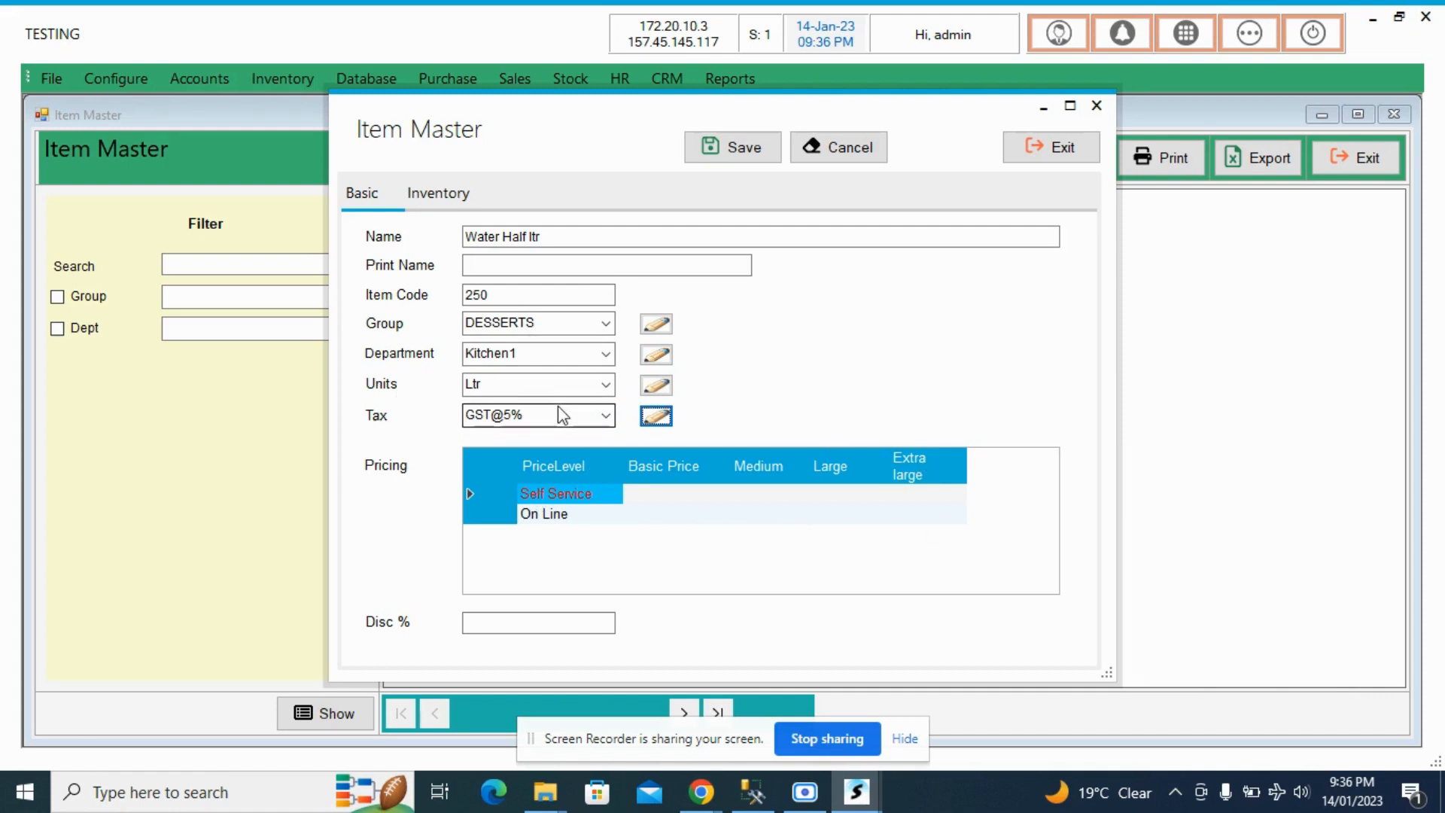
{"action": "left_click", "coordinate": [118, 83]}
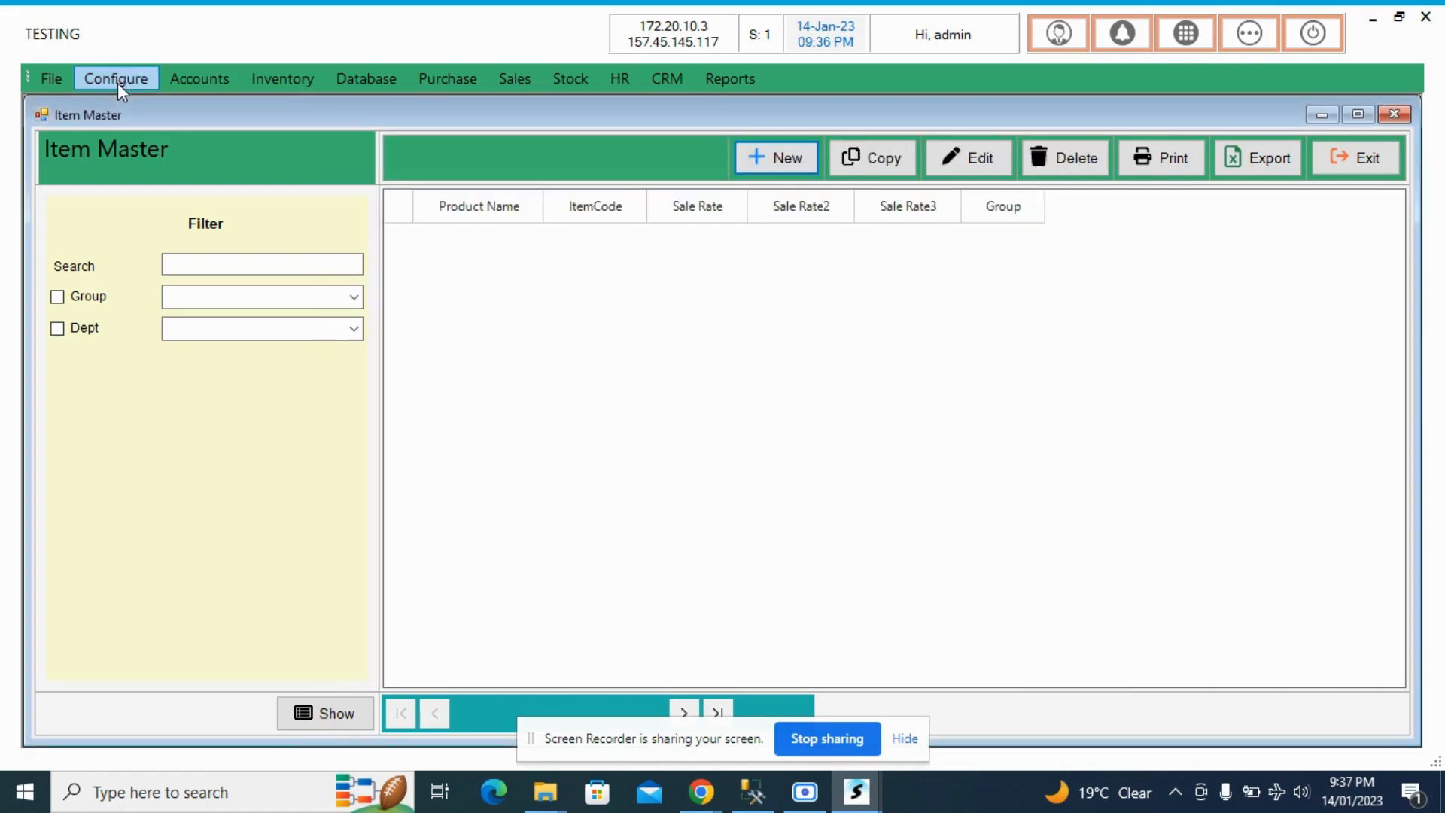
{"action": "left_click", "coordinate": [118, 83]}
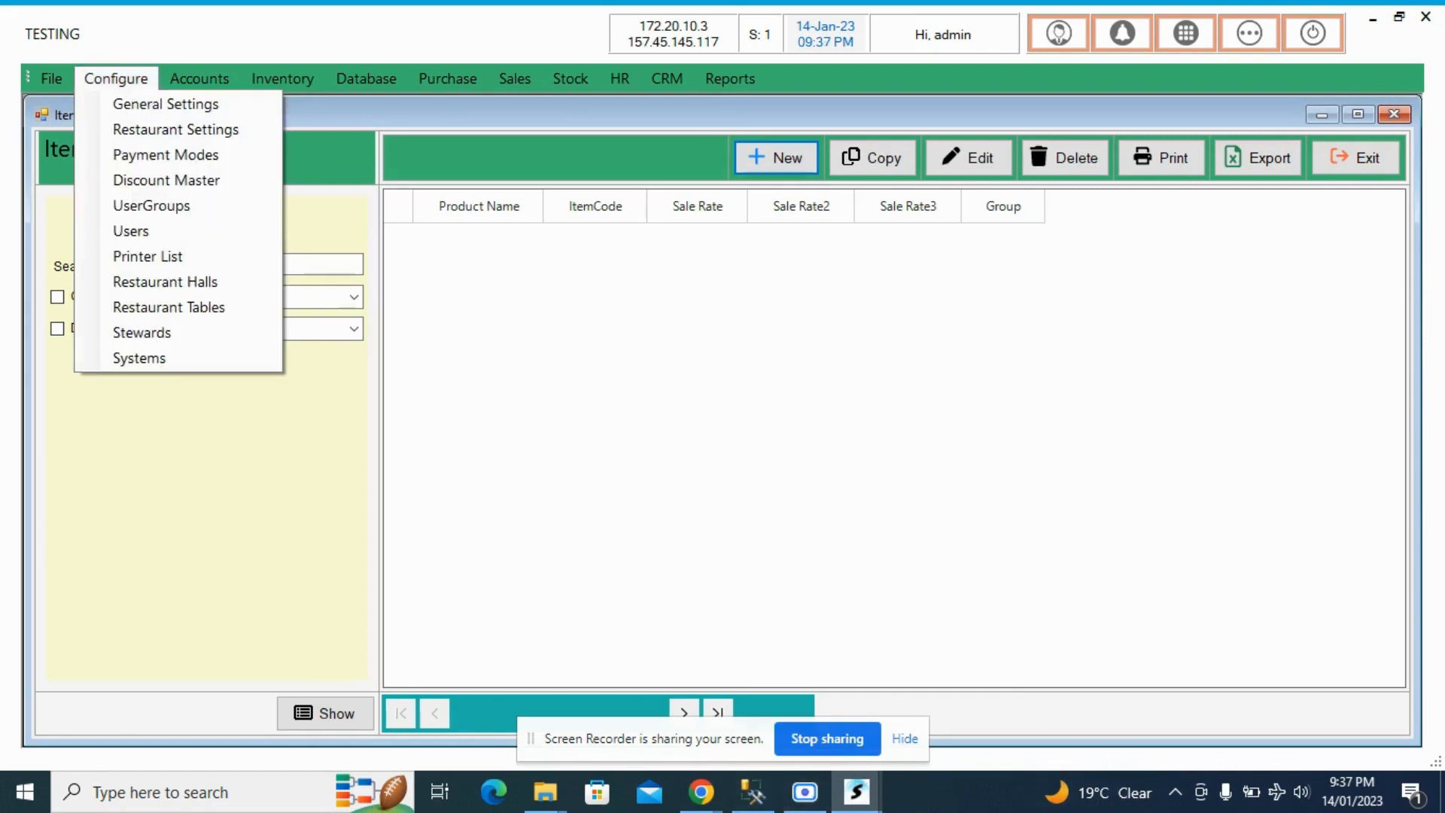
{"action": "left_click", "coordinate": [857, 792]}
{"action": "left_click", "coordinate": [930, 738]}
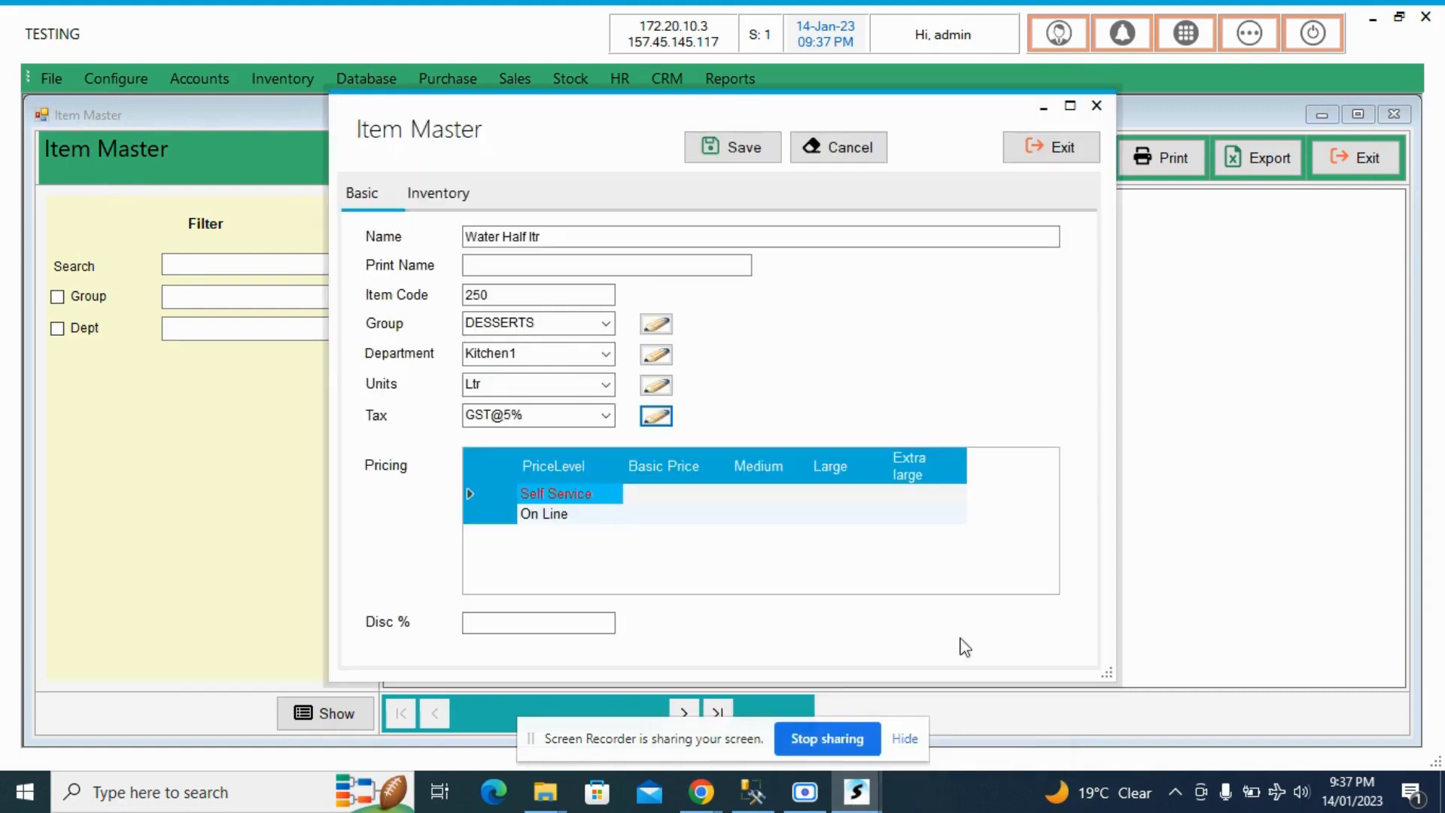
- Reselect GST@5% as the tax for the new item
{"action": "left_click", "coordinate": [606, 416]}
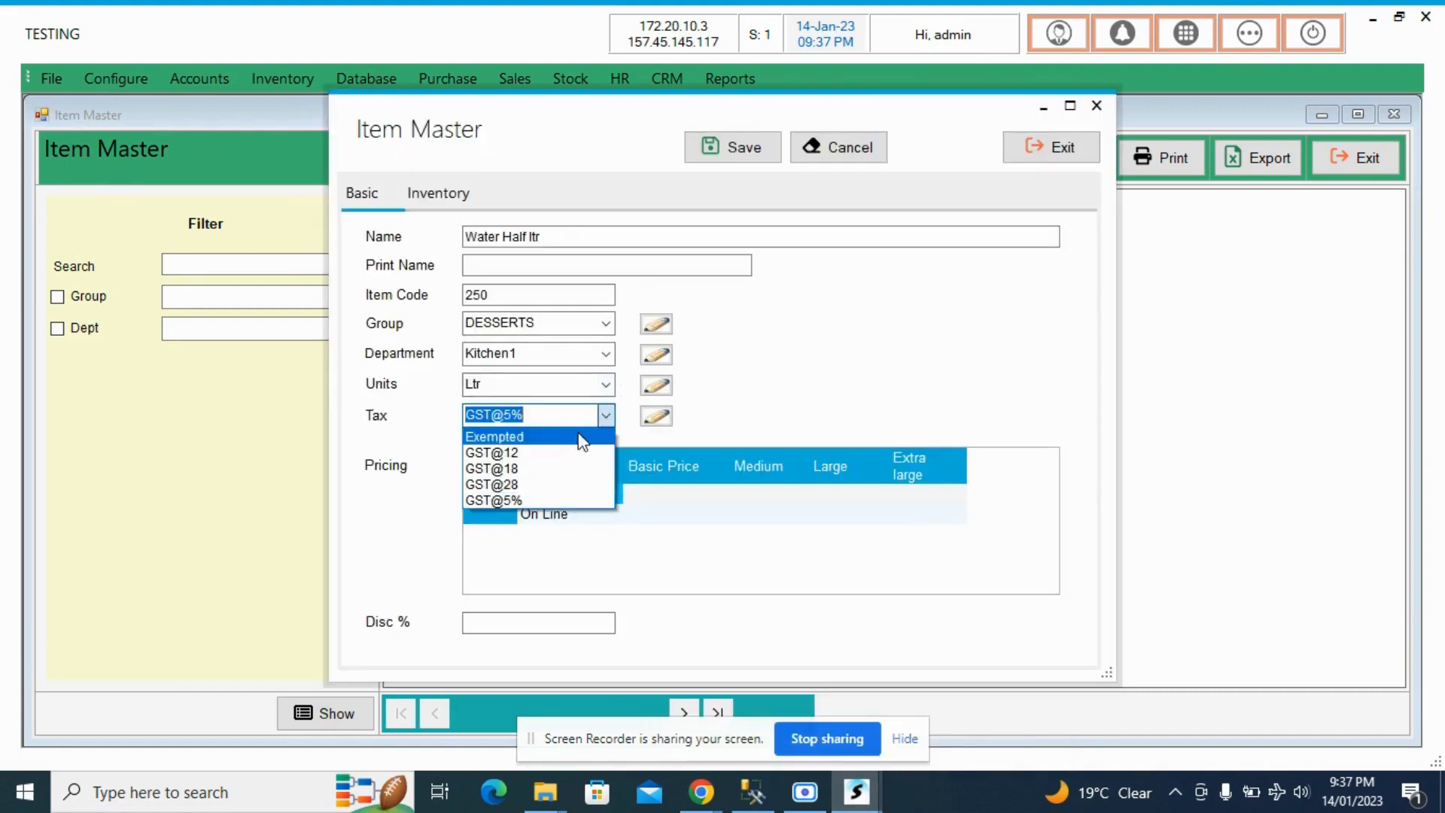
{"action": "left_click", "coordinate": [568, 501]}
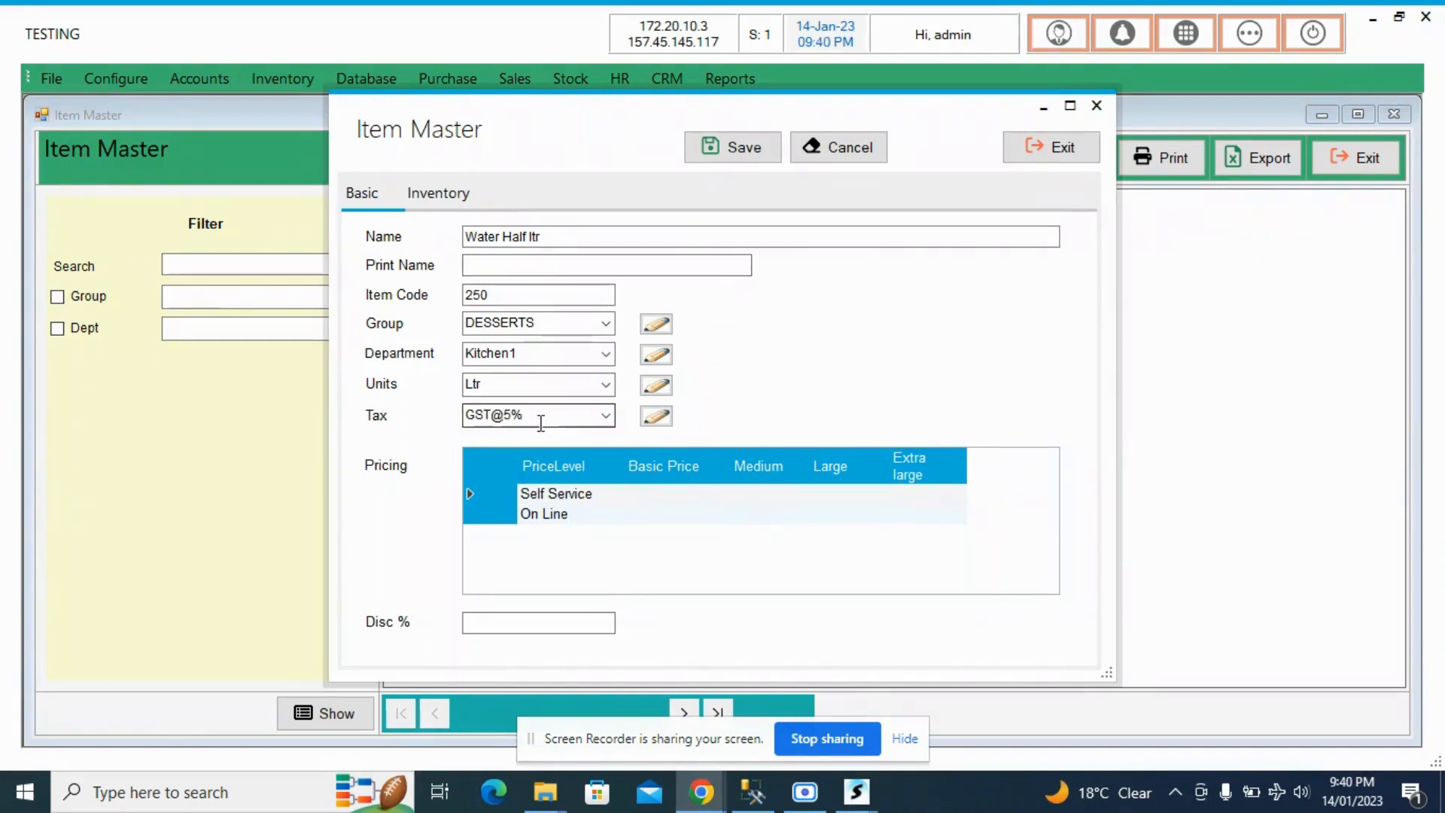
- Set the new item's basic price to 10 for Self Service and 15 for On Line
{"action": "left_click", "coordinate": [694, 490]}
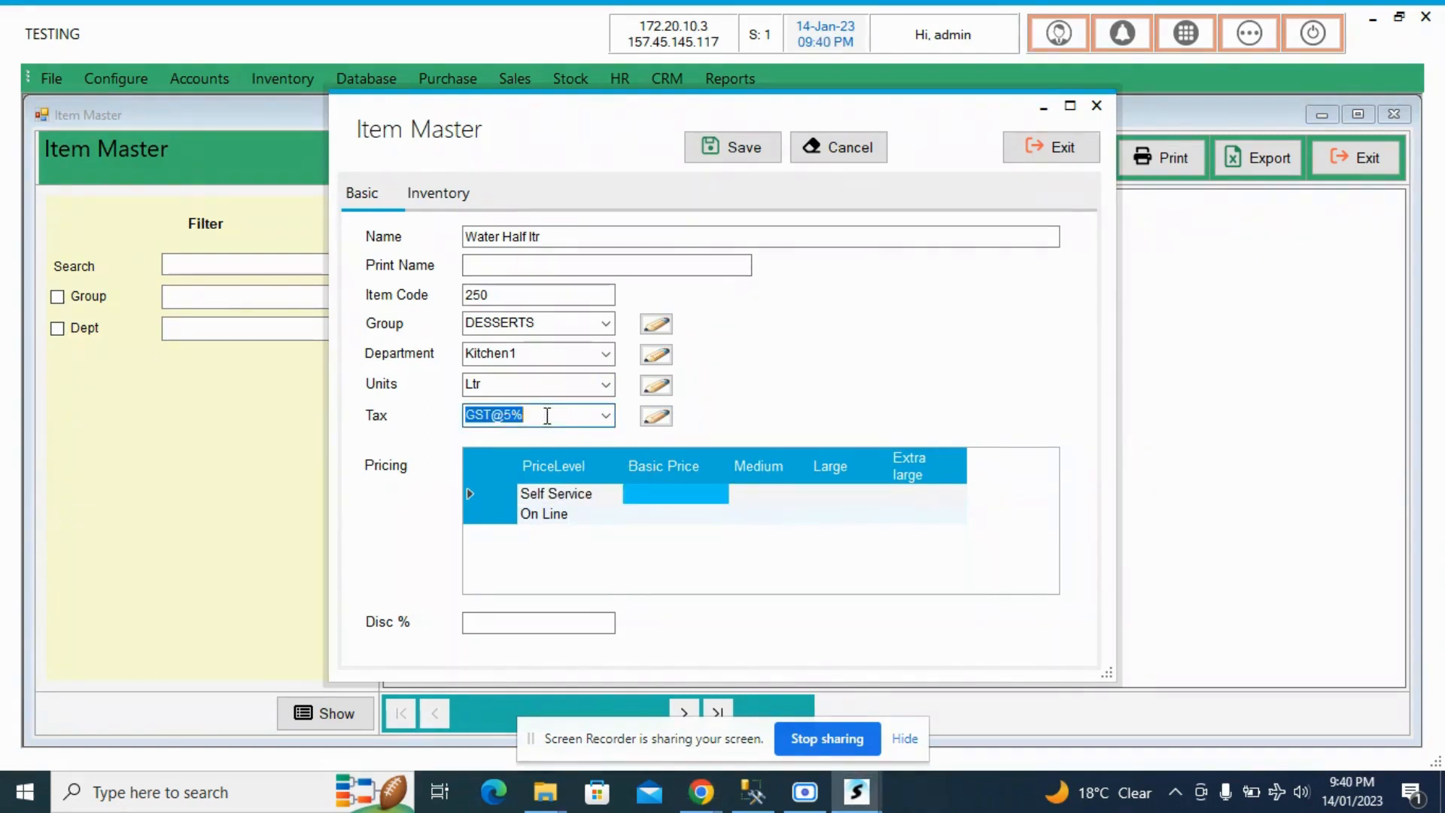
{"action": "left_click", "coordinate": [680, 493]}
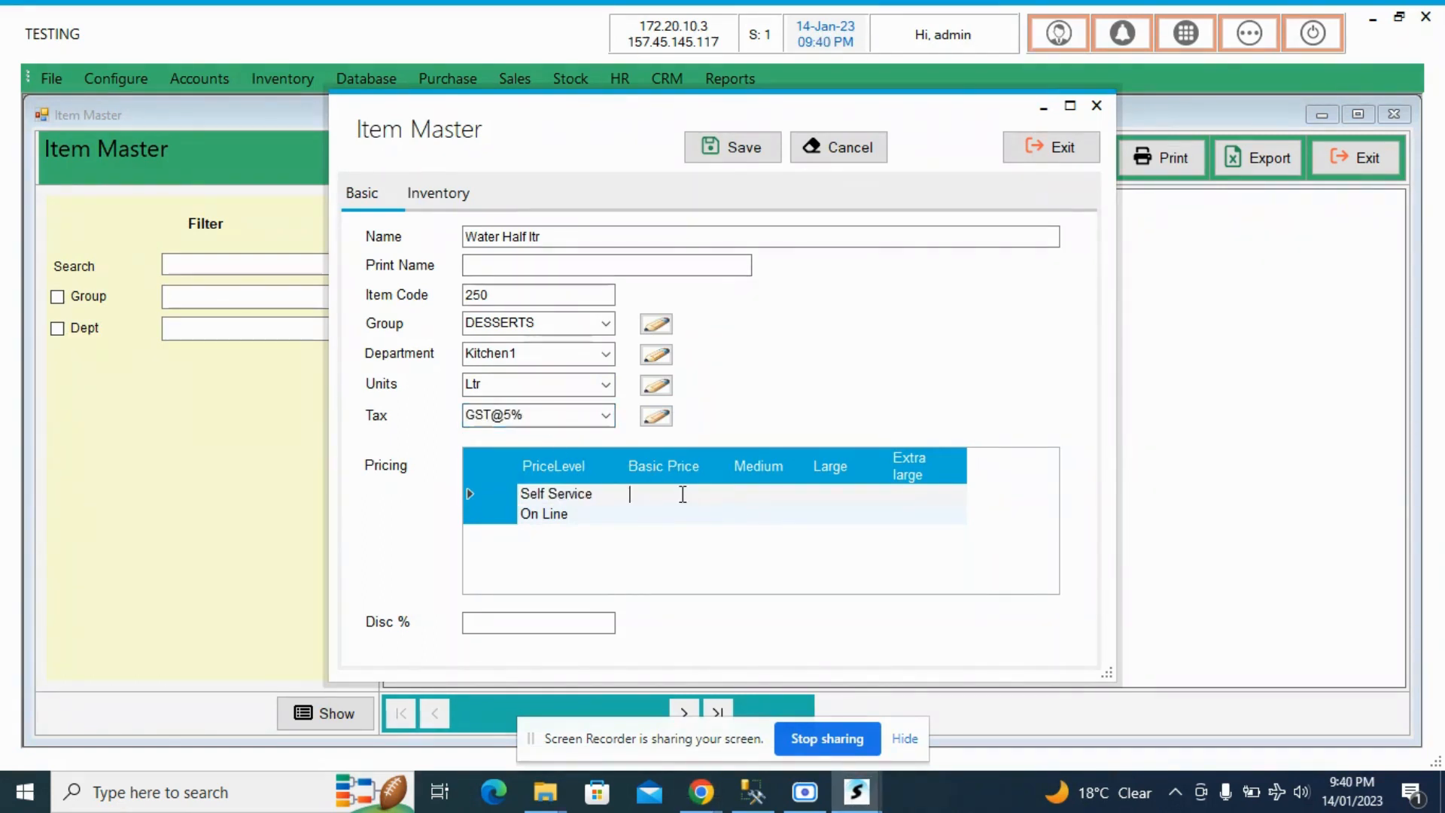
{"action": "left_click", "coordinate": [575, 498]}
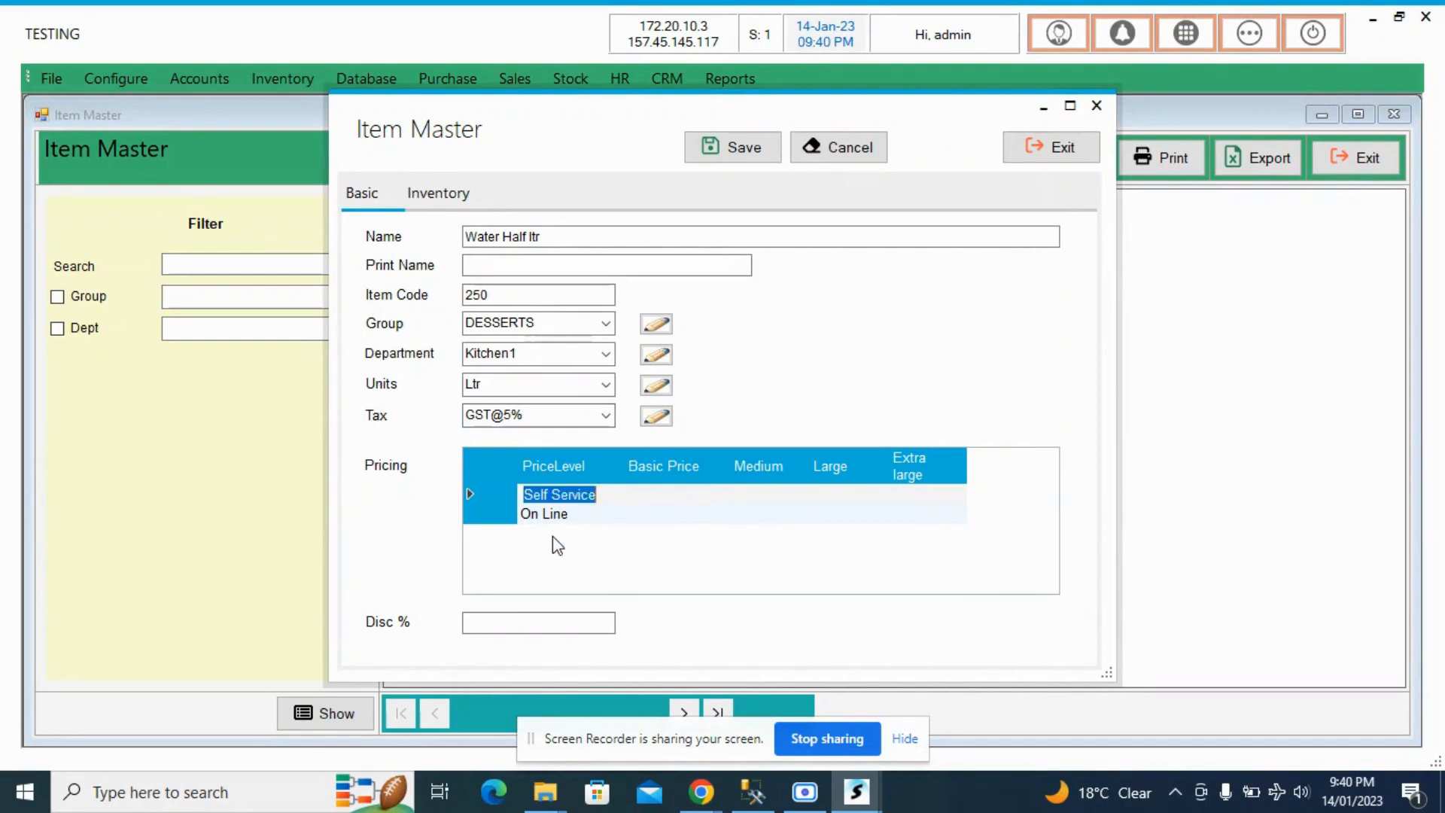
{"action": "left_click", "coordinate": [566, 518]}
{"action": "left_click", "coordinate": [568, 498]}
{"action": "left_click", "coordinate": [649, 494]}
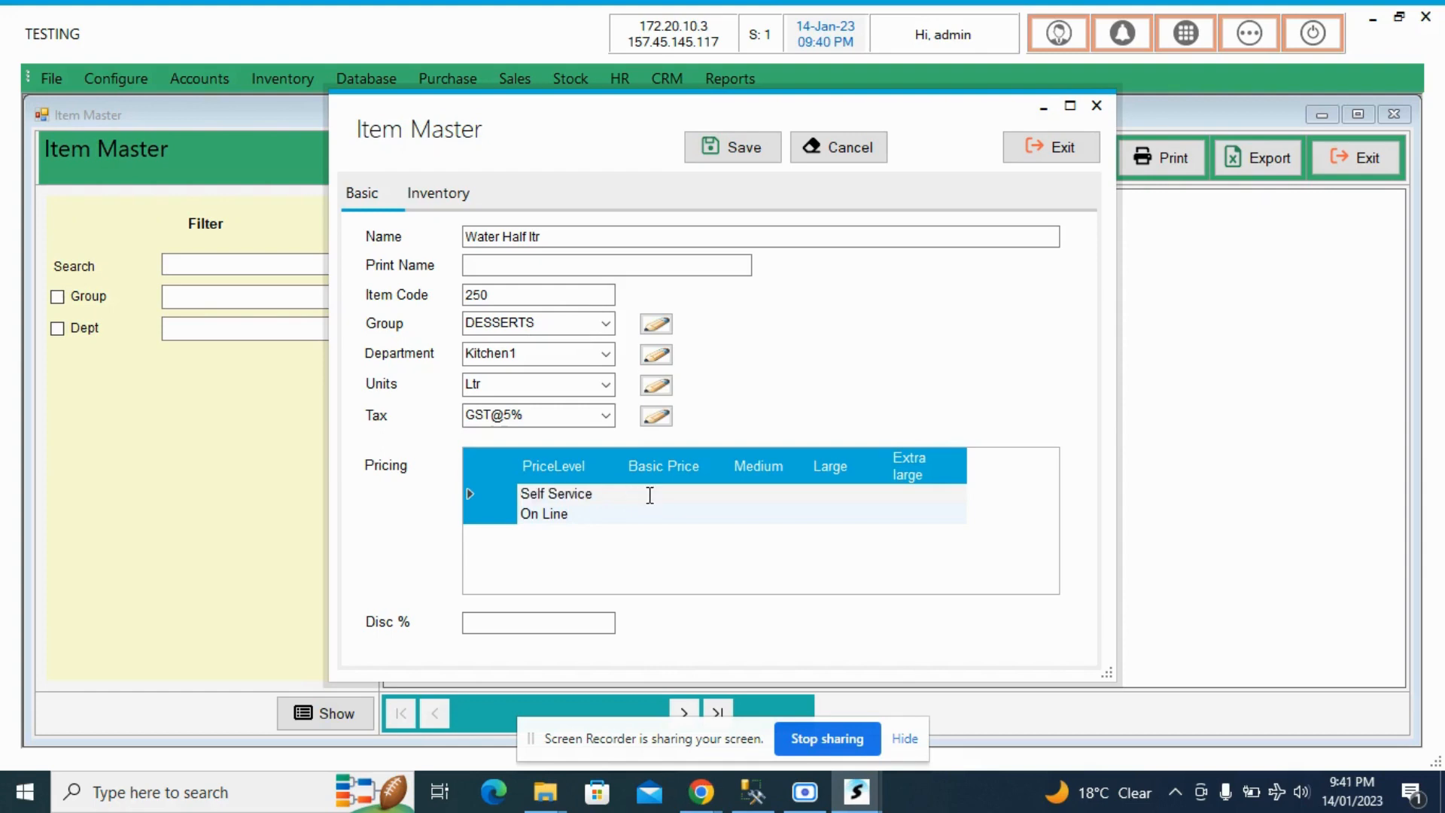
{"action": "left_click", "coordinate": [645, 507]}
{"action": "left_click", "coordinate": [653, 490]}
{"action": "type", "text": "10"}
{"action": "left_click", "coordinate": [653, 512]}
{"action": "type", "text": "15"}
{"action": "left_click", "coordinate": [753, 499]}
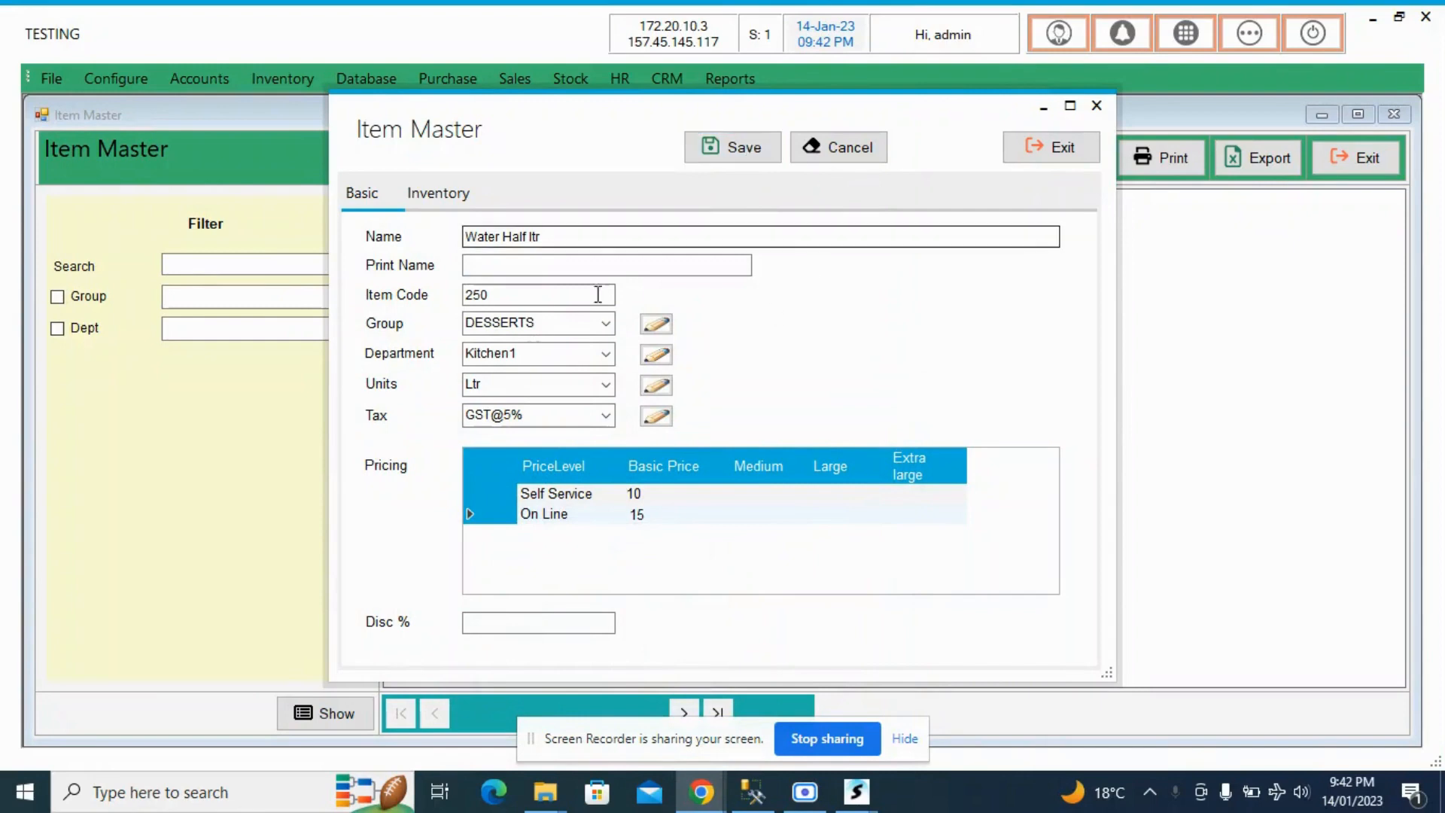
{"action": "left_click", "coordinate": [519, 294]}
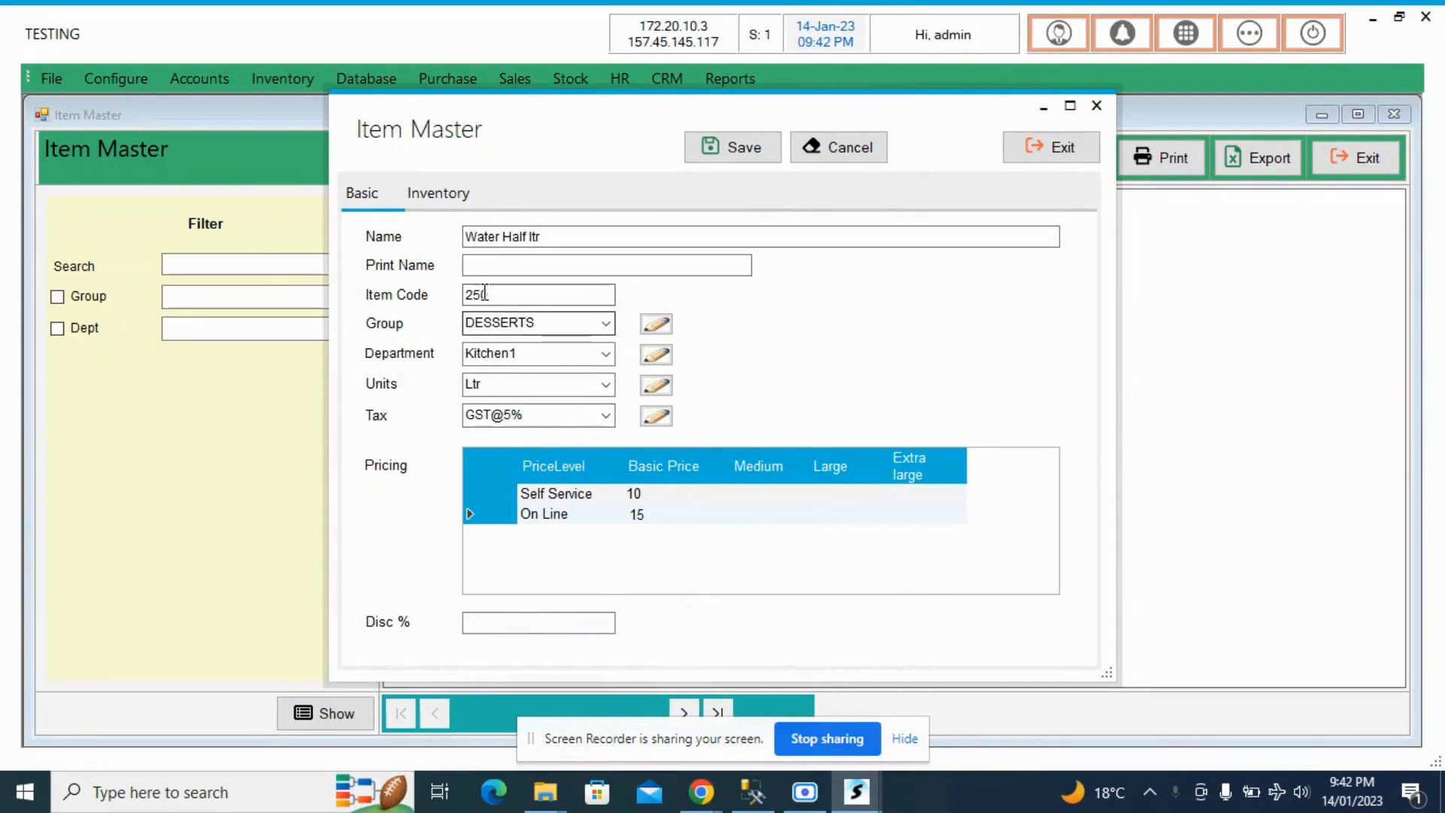
{"action": "left_click", "coordinate": [503, 293]}
{"action": "left_click_drag", "start_coordinate": [503, 294], "coordinate": [442, 293]}
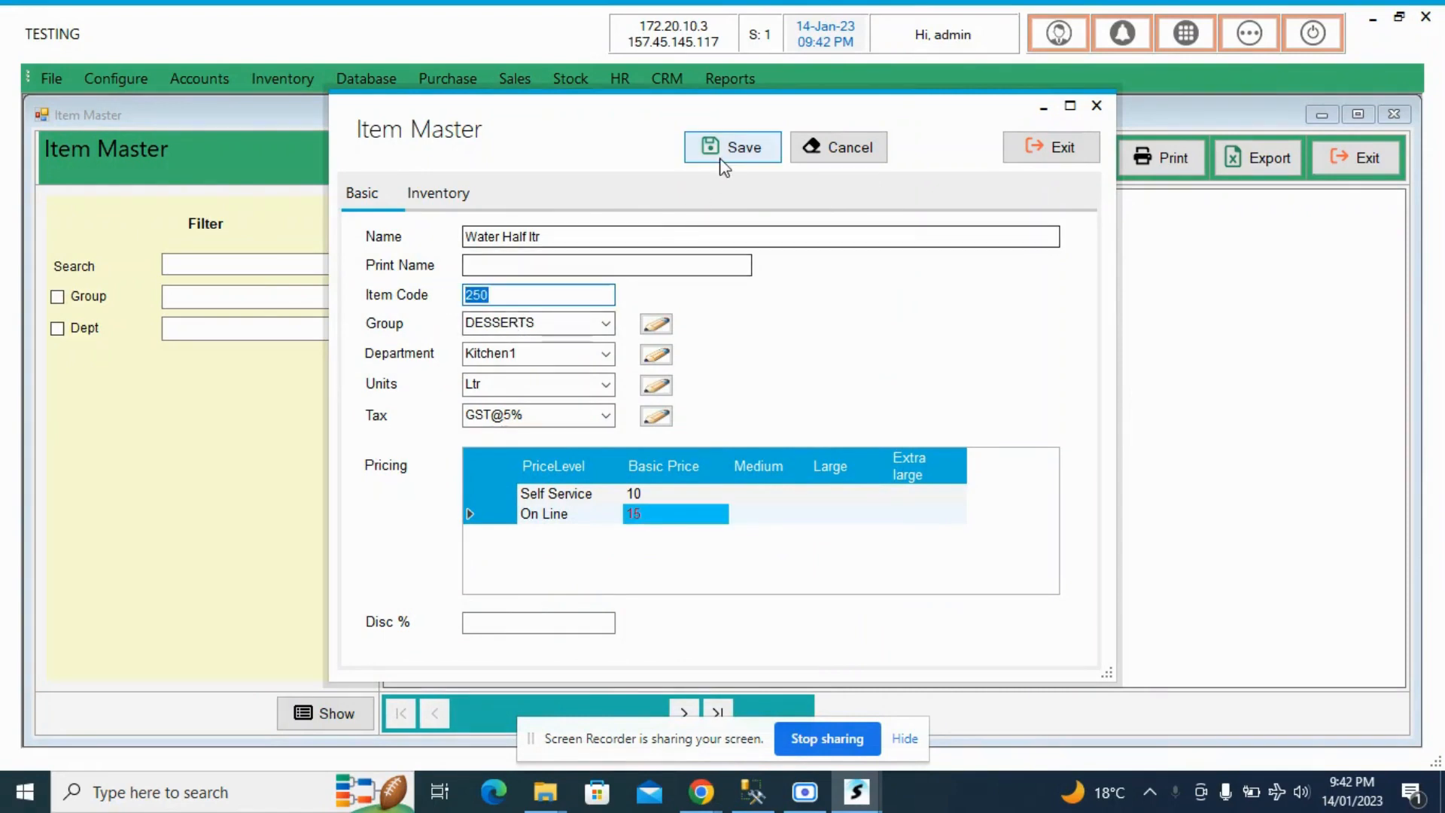
{"action": "left_click", "coordinate": [558, 295]}
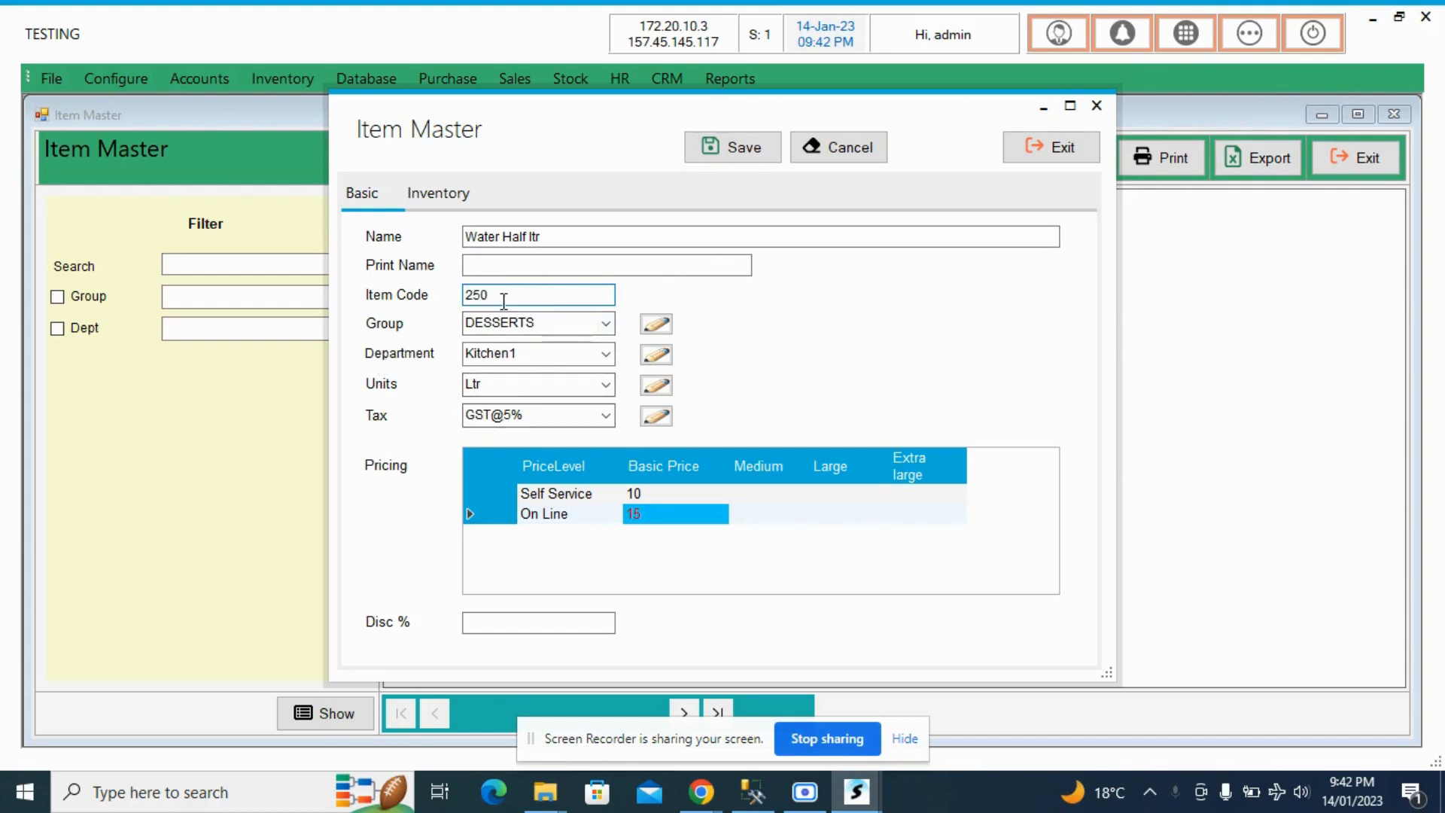
{"action": "double_click", "coordinate": [503, 300]}
- Save the new Water Half ltr item and close its form
{"action": "left_click", "coordinate": [751, 160]}
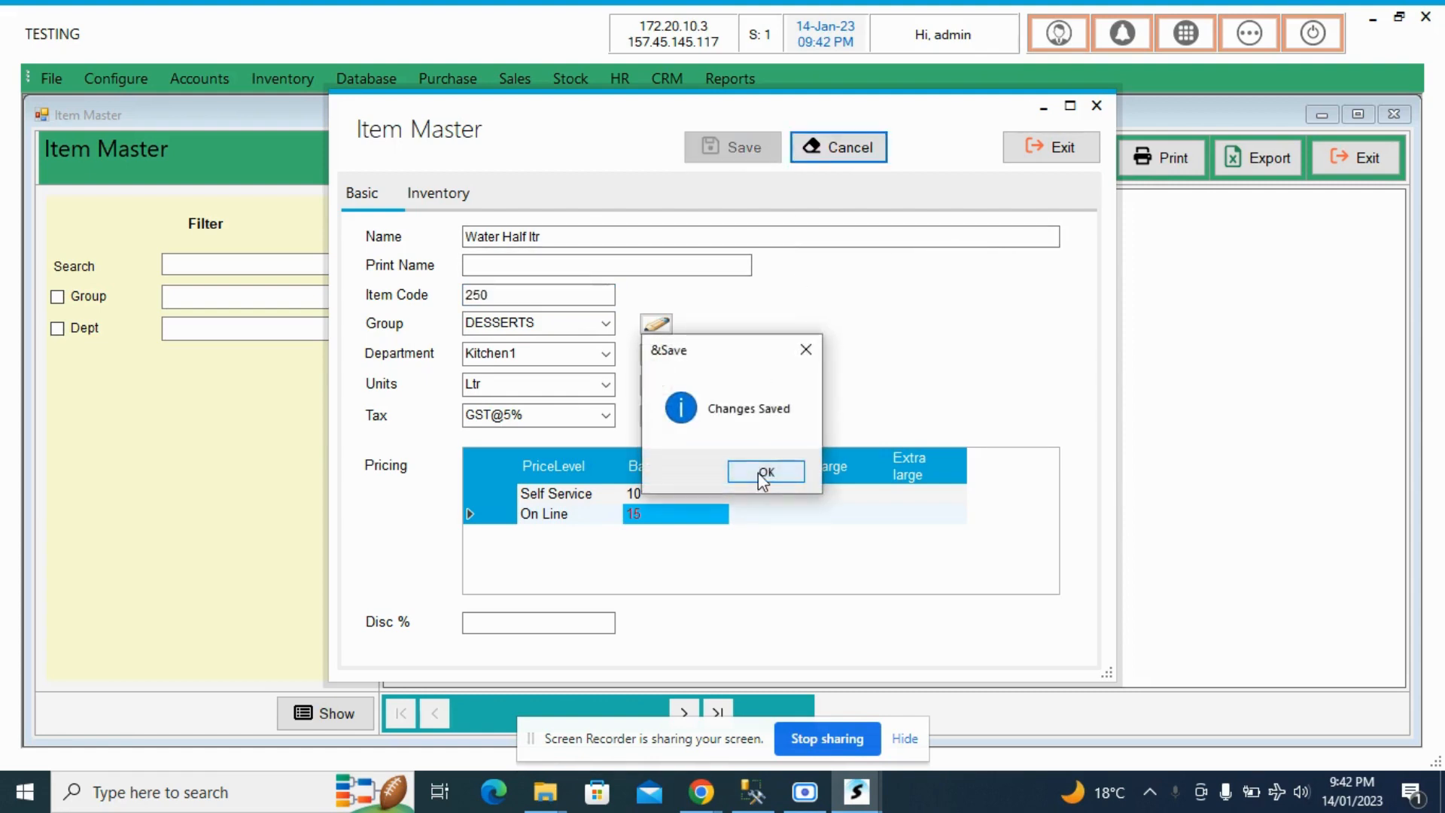
{"action": "left_click", "coordinate": [761, 474]}
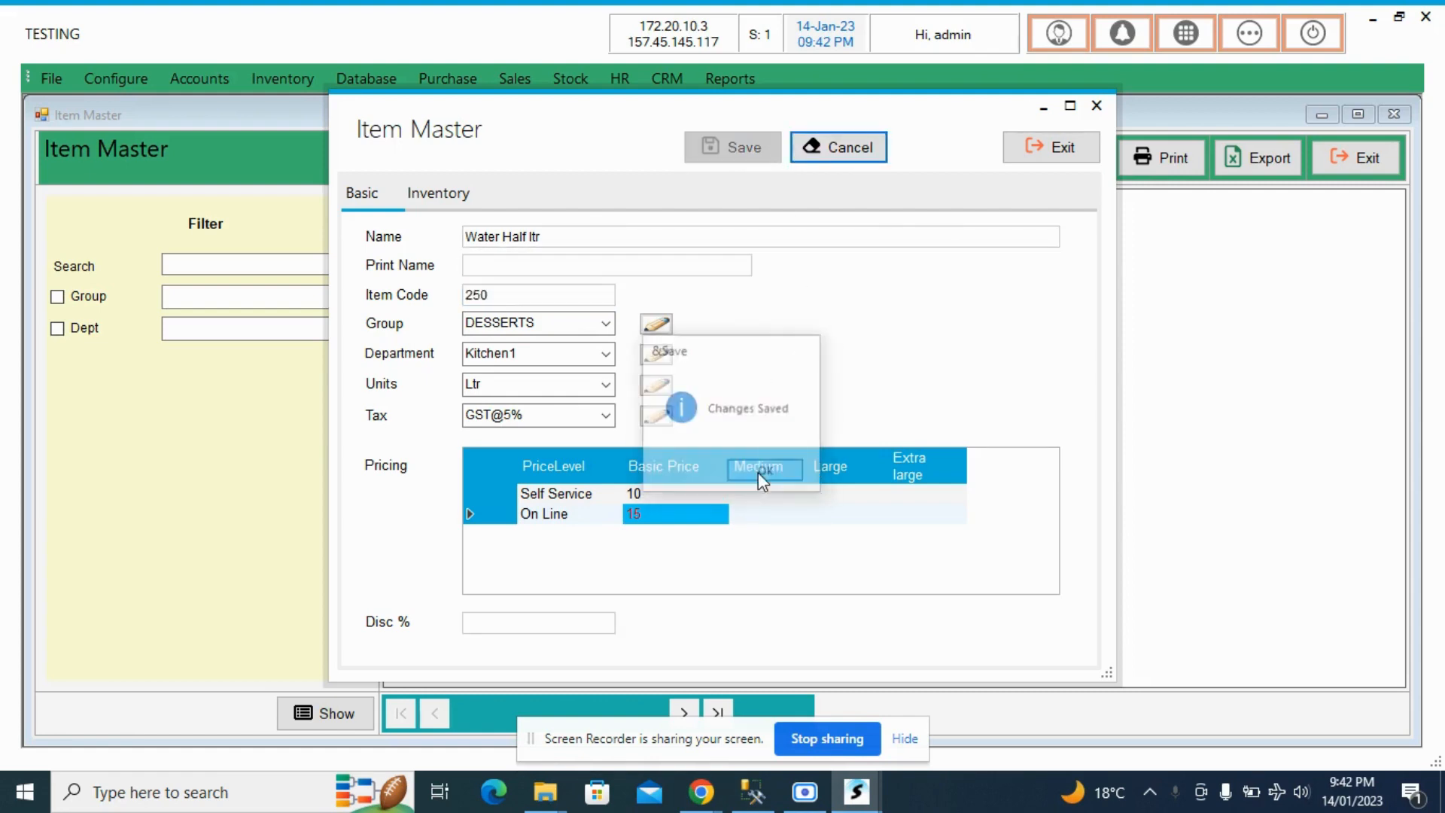
{"action": "left_click", "coordinate": [1042, 153]}
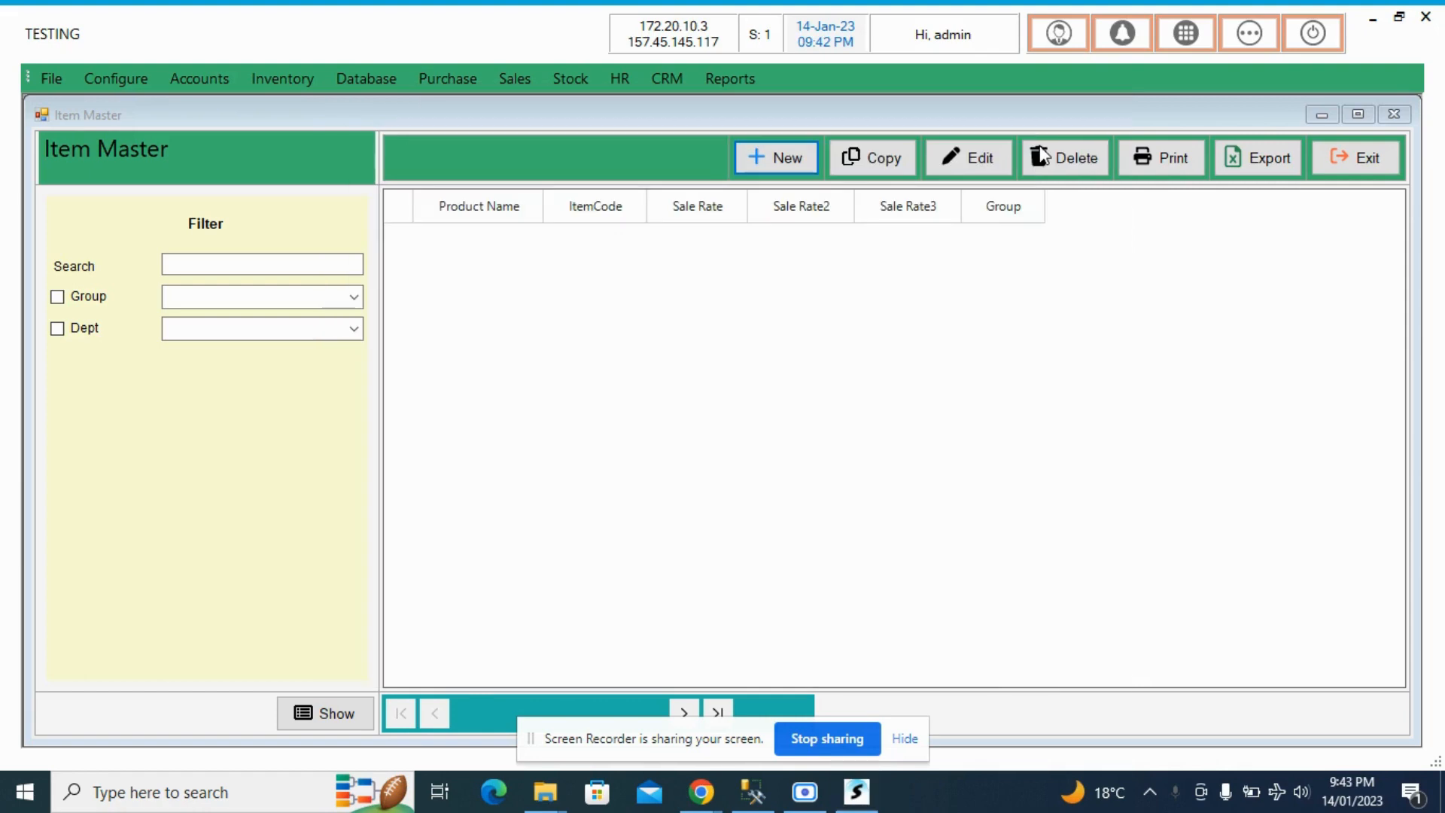
- List all items in the Item Master without any search text or filter
{"action": "left_click", "coordinate": [306, 265]}
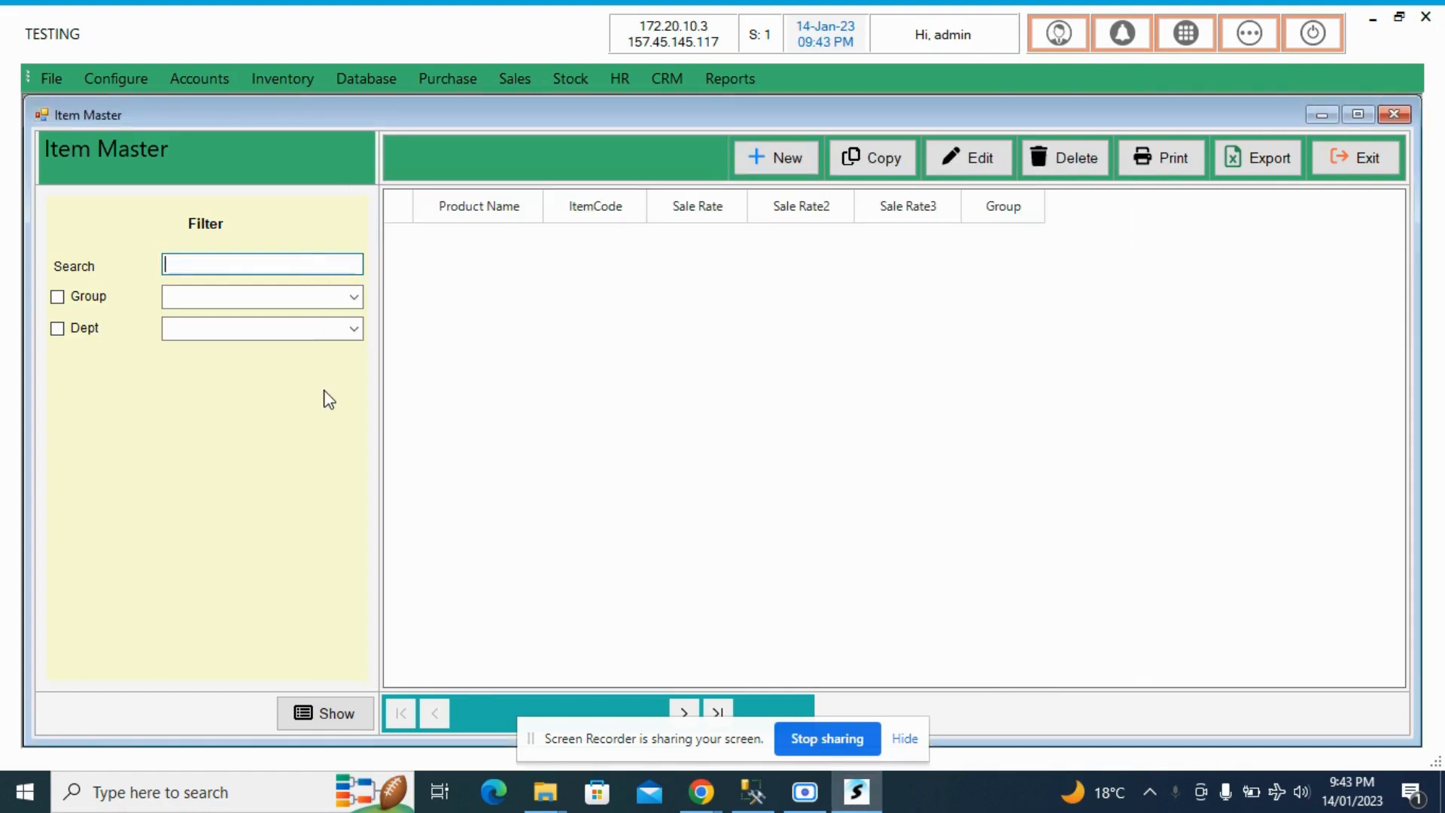
{"action": "left_click", "coordinate": [331, 711]}
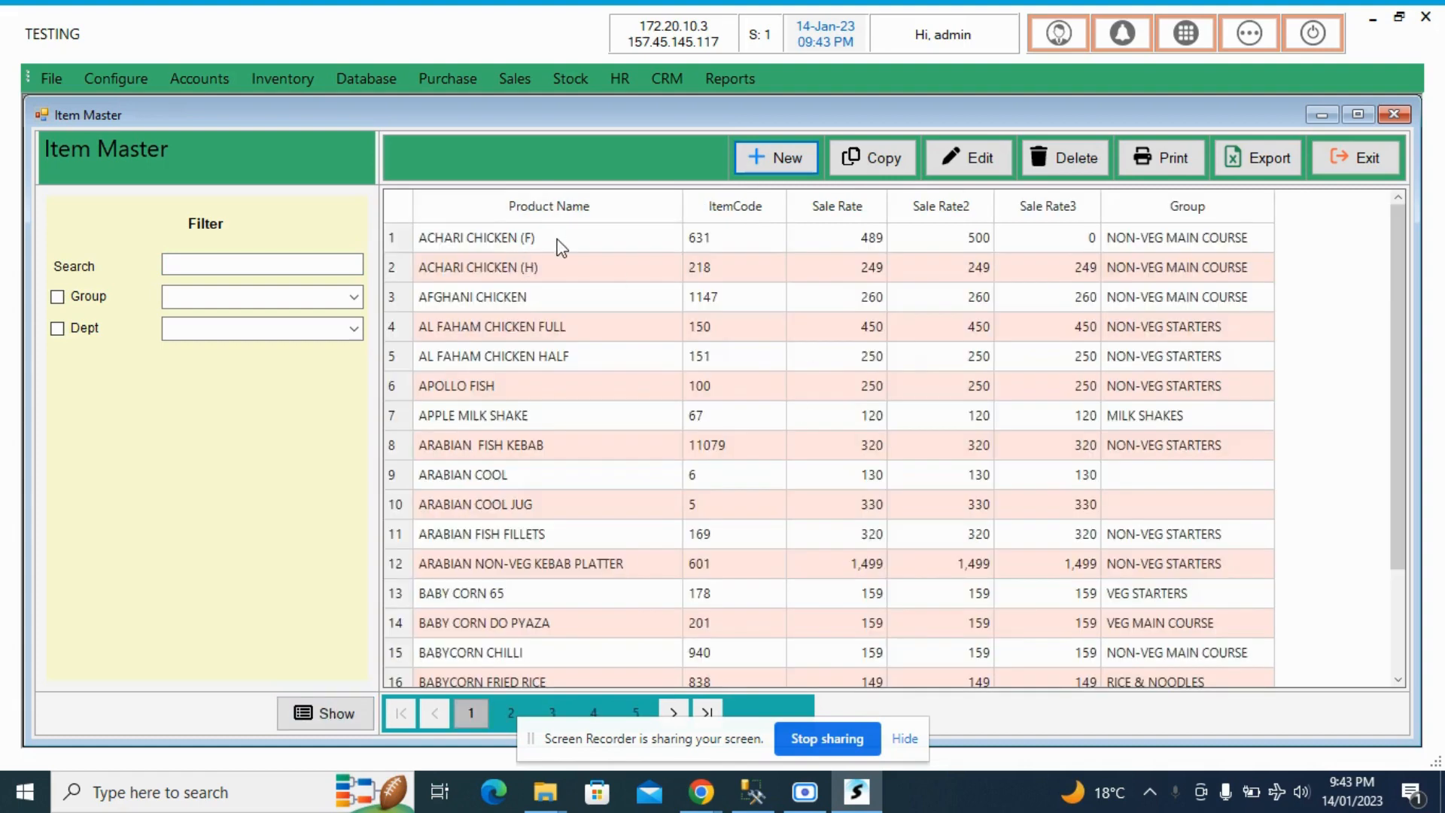
- Open the ACHARI CHICKEN (F) item for editing, examine its item code, and close the form without saving
{"action": "left_click", "coordinate": [558, 242]}
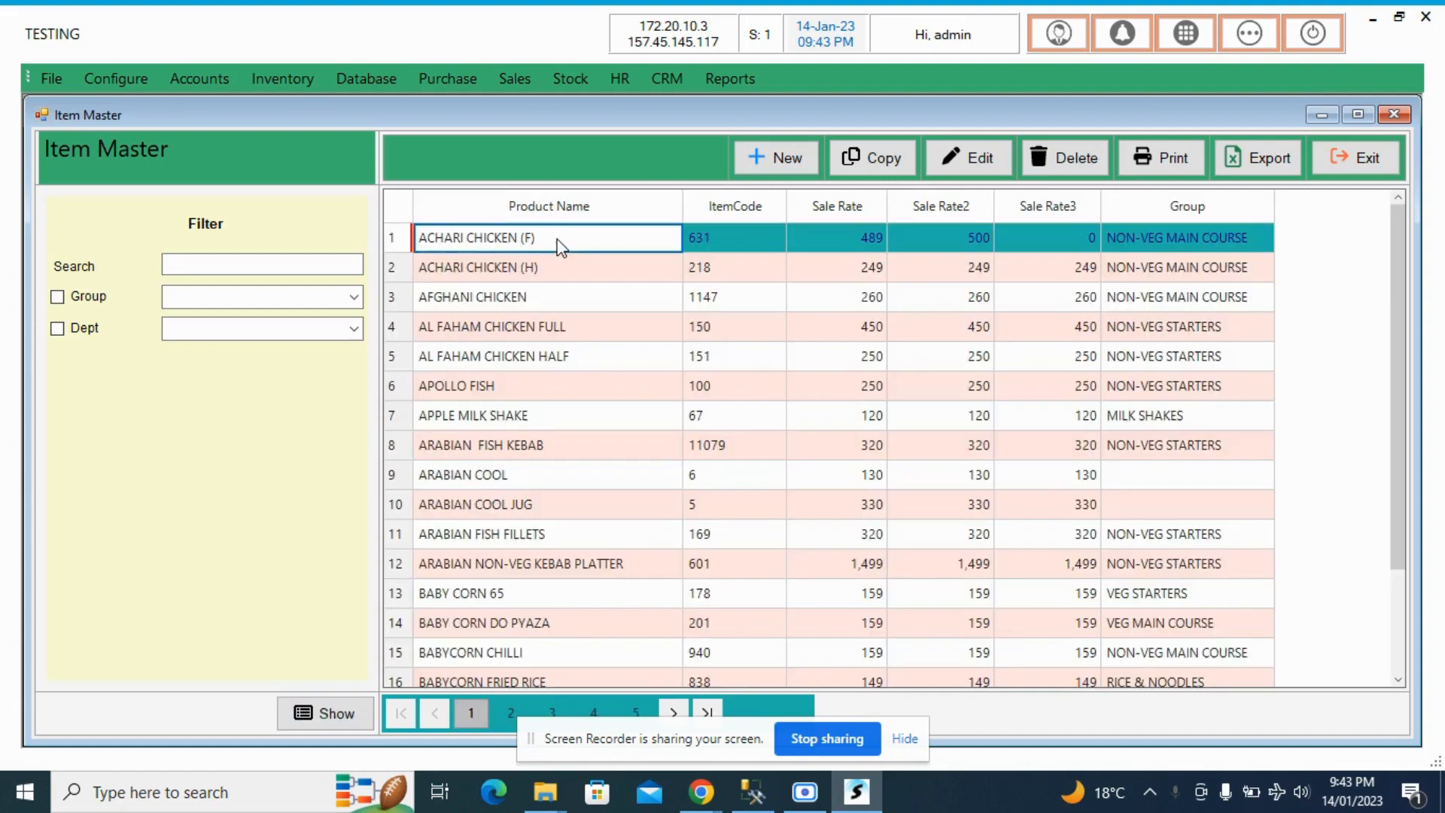
{"action": "left_click", "coordinate": [967, 161]}
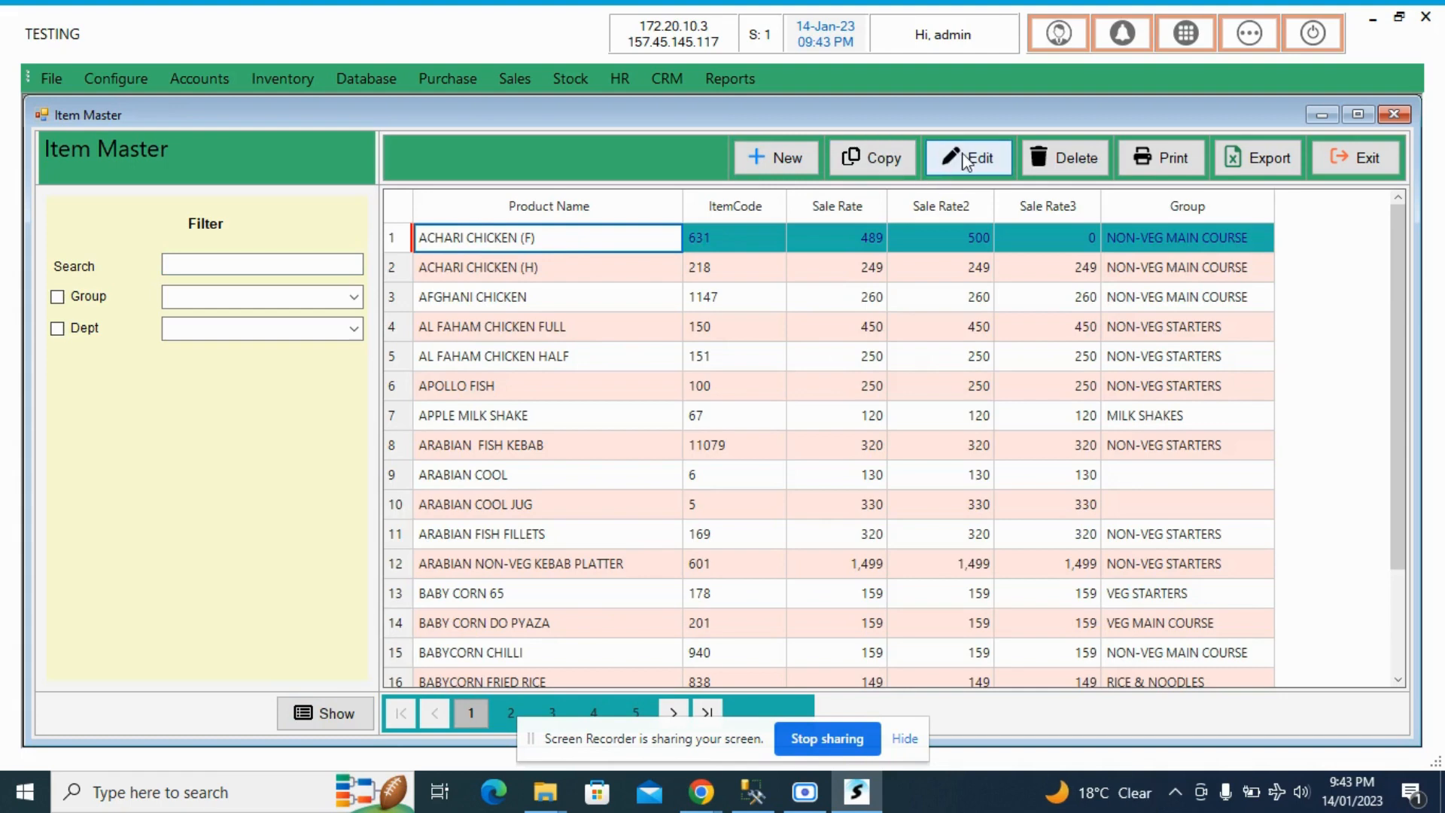
{"action": "left_click", "coordinate": [986, 172]}
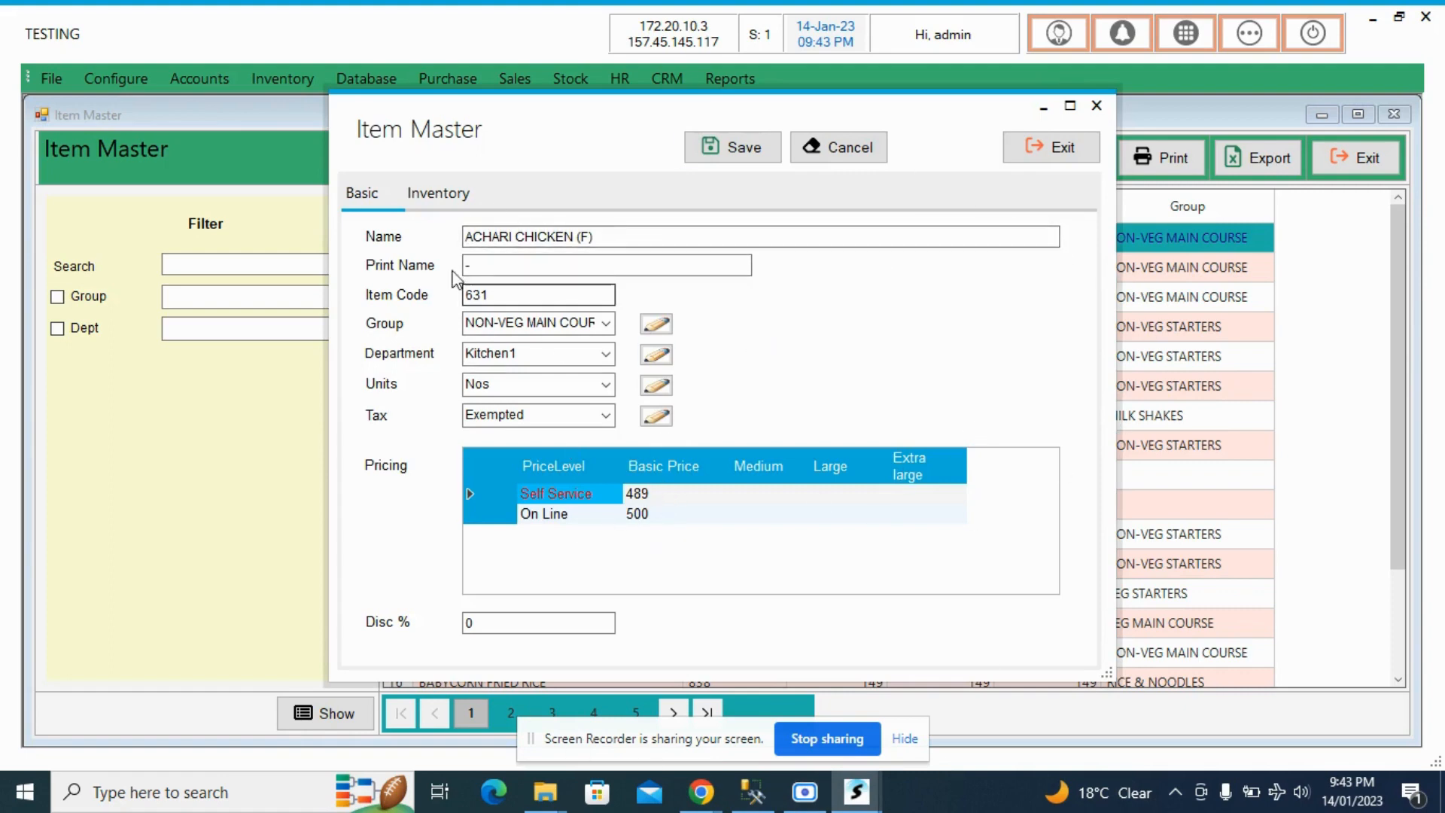
{"action": "left_click_drag", "start_coordinate": [516, 296], "coordinate": [439, 301]}
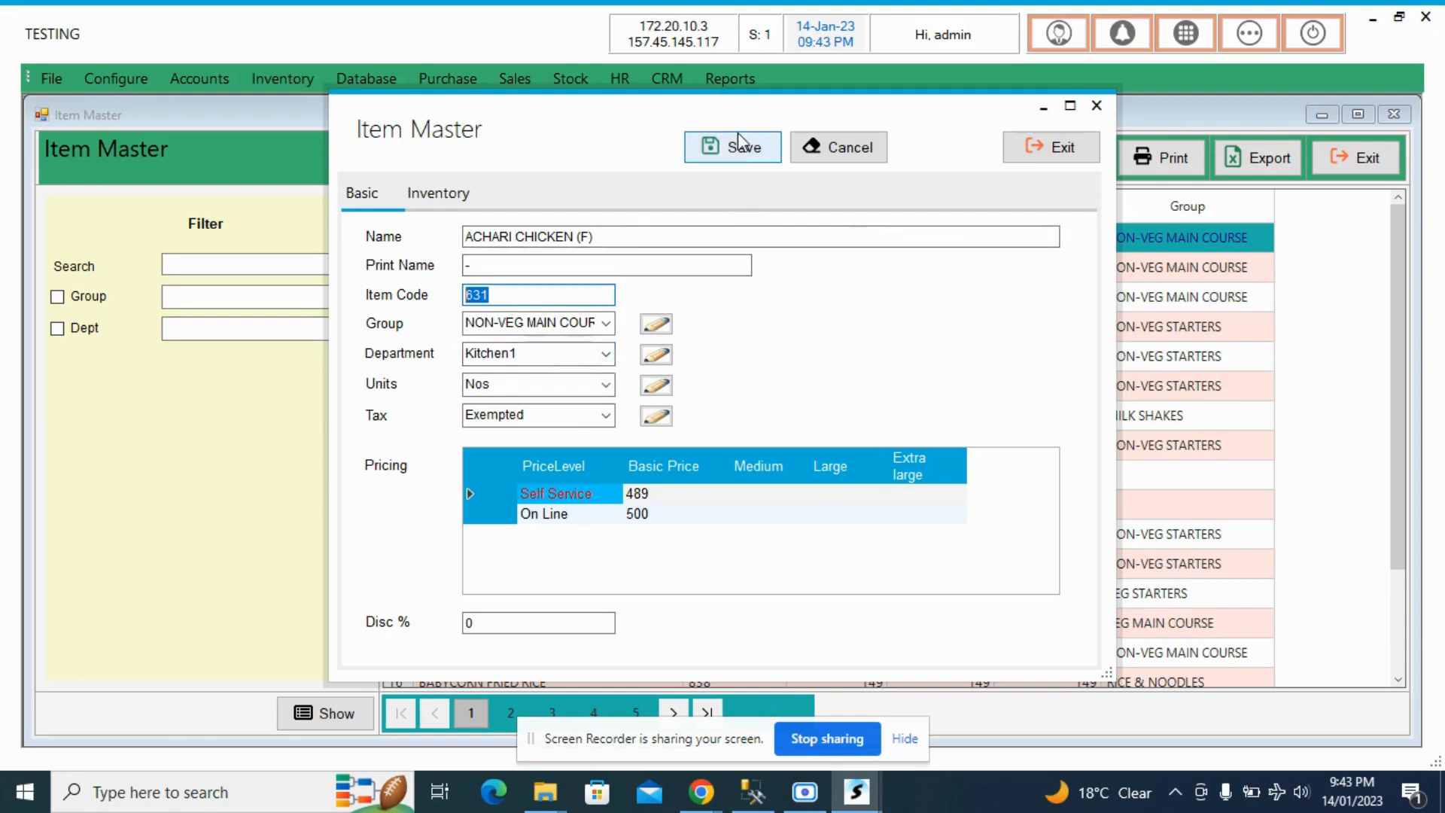
{"action": "left_click", "coordinate": [1053, 151]}
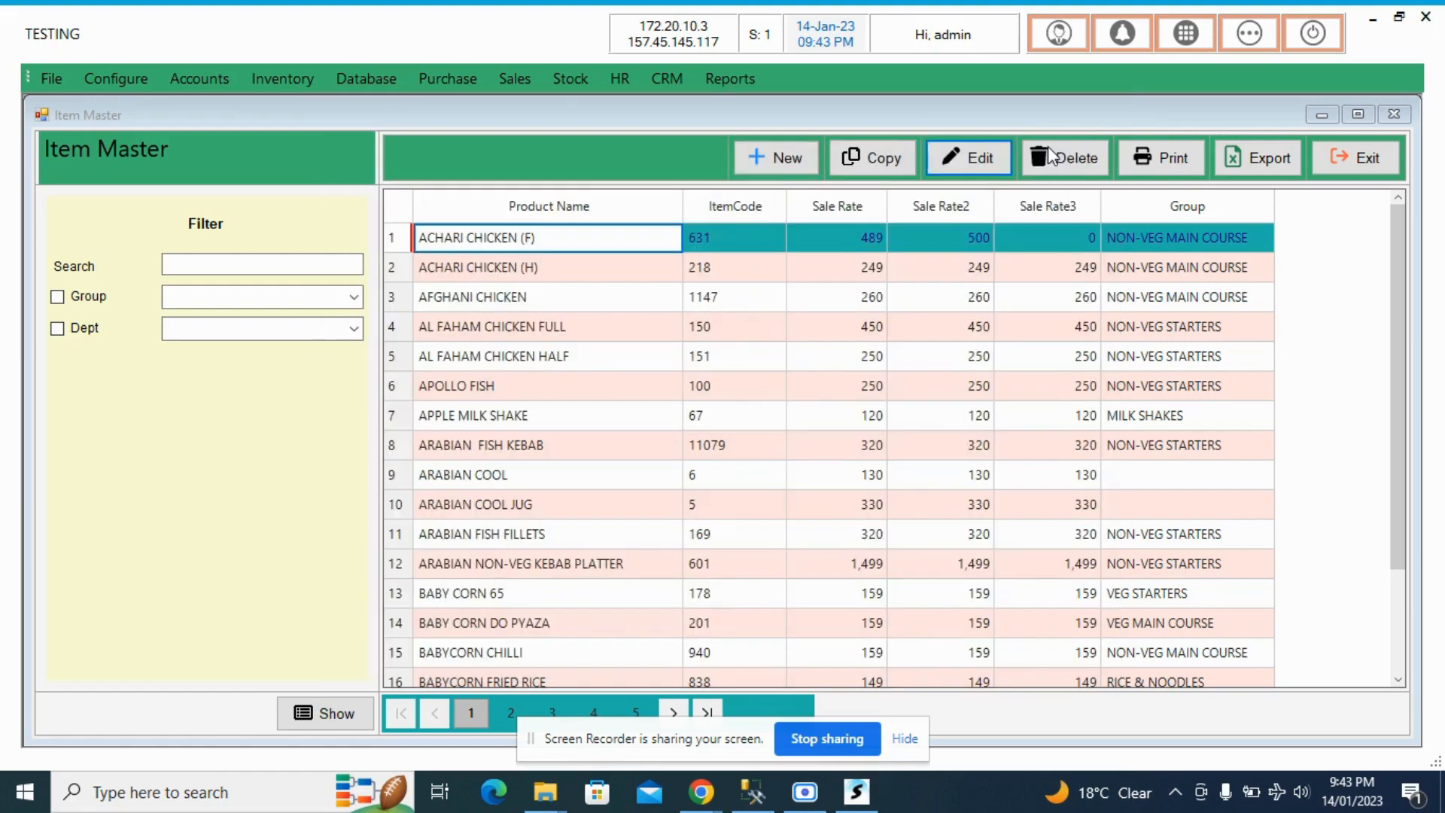
- Close the Item Master and open the Restaurant Halls configuration
{"action": "left_click", "coordinate": [1364, 158]}
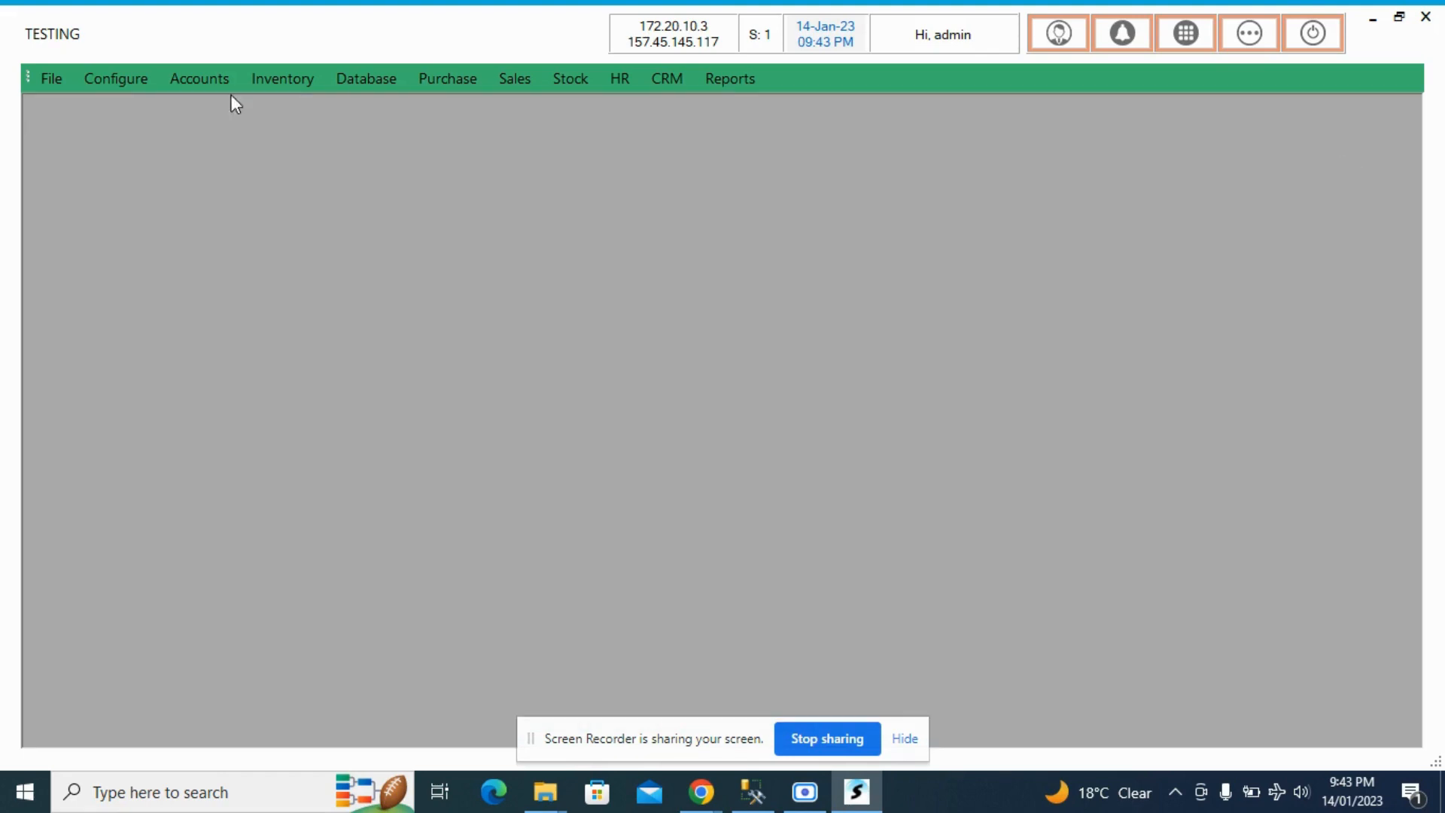
{"action": "left_click", "coordinate": [131, 84]}
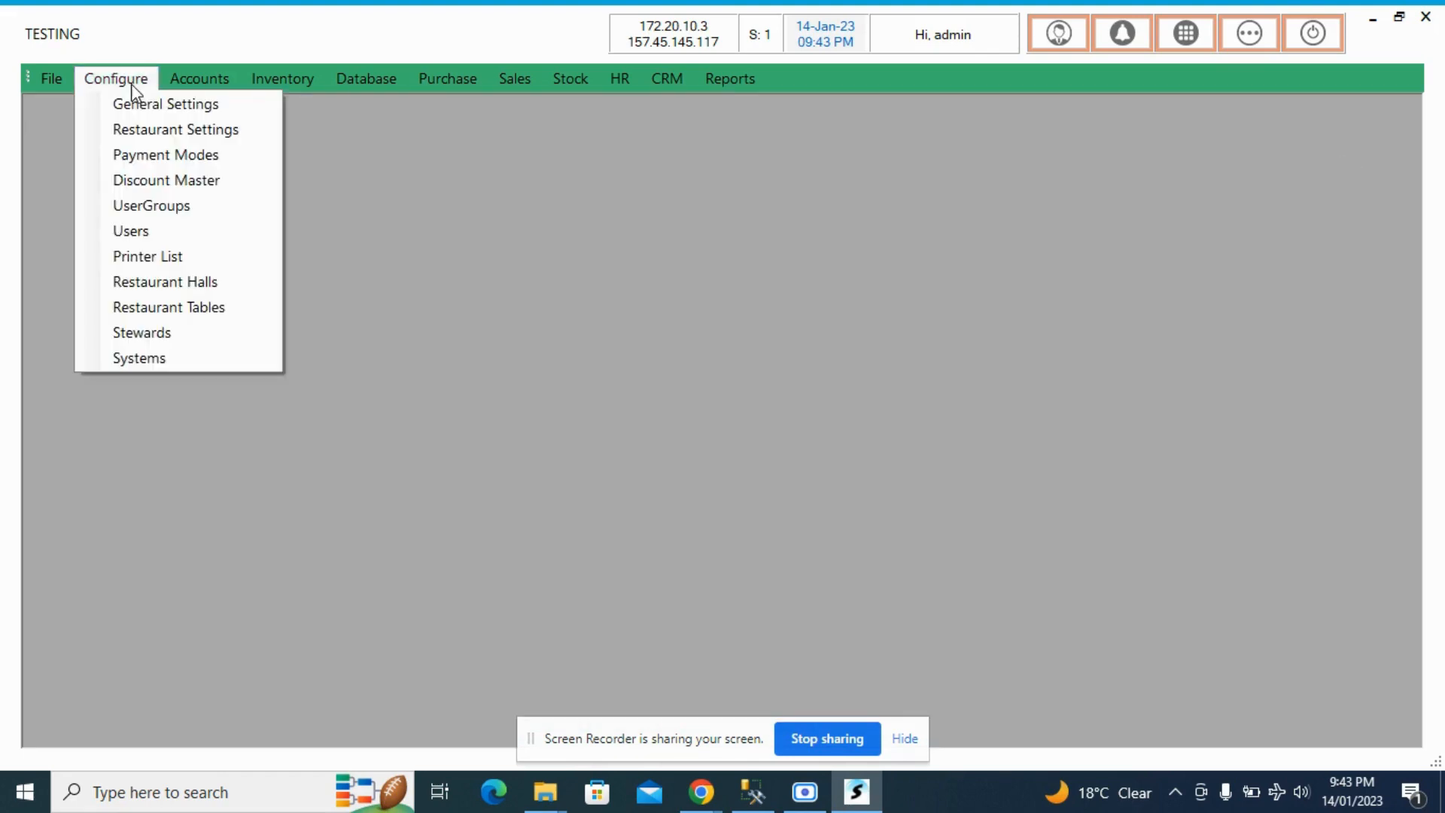
{"action": "left_click", "coordinate": [192, 291]}
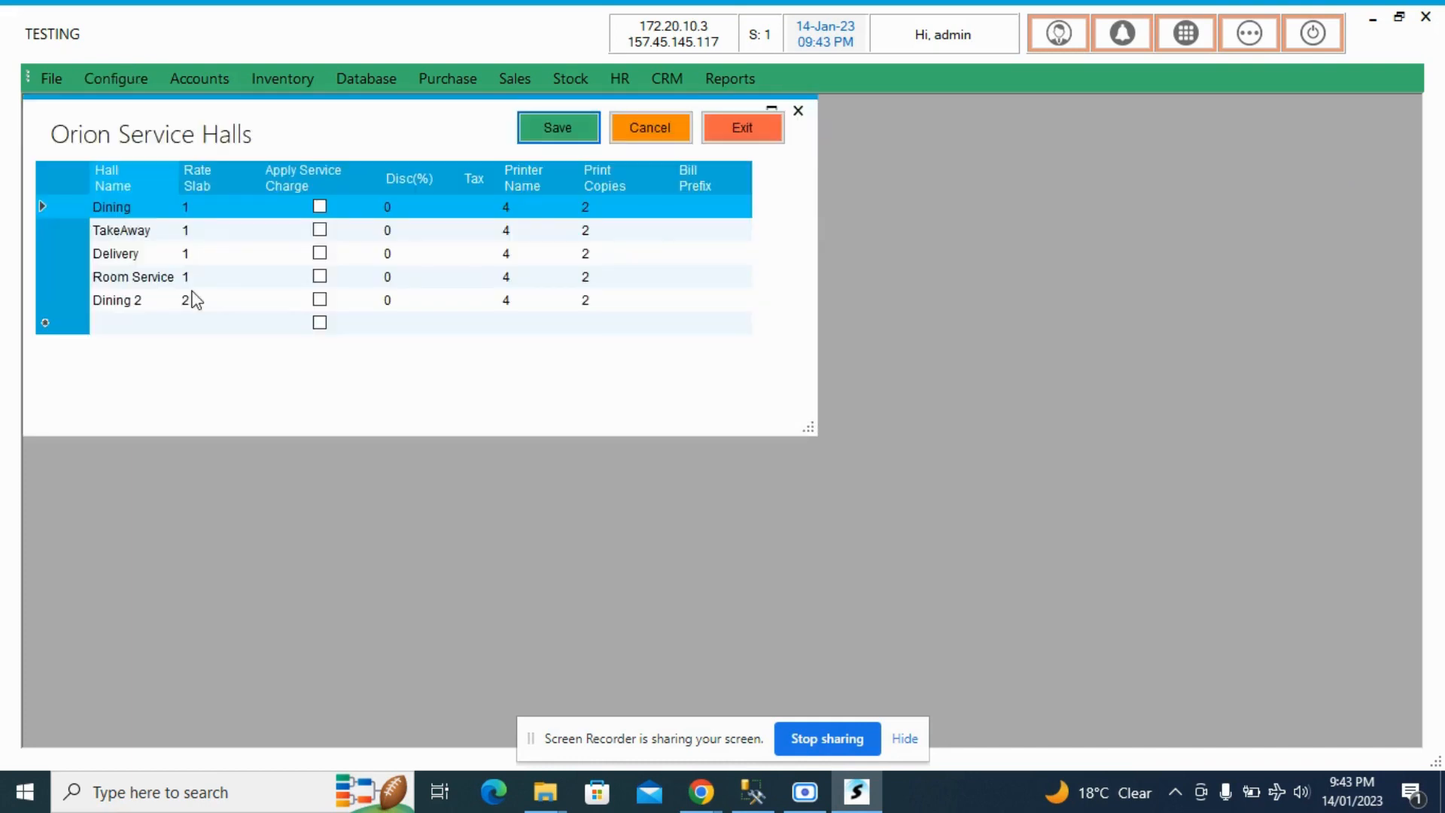
- Review the hall names from Dining through Dining 2 and examine the rate slab assigned to Dining 2
{"action": "left_click", "coordinate": [135, 209]}
{"action": "left_click", "coordinate": [136, 230]}
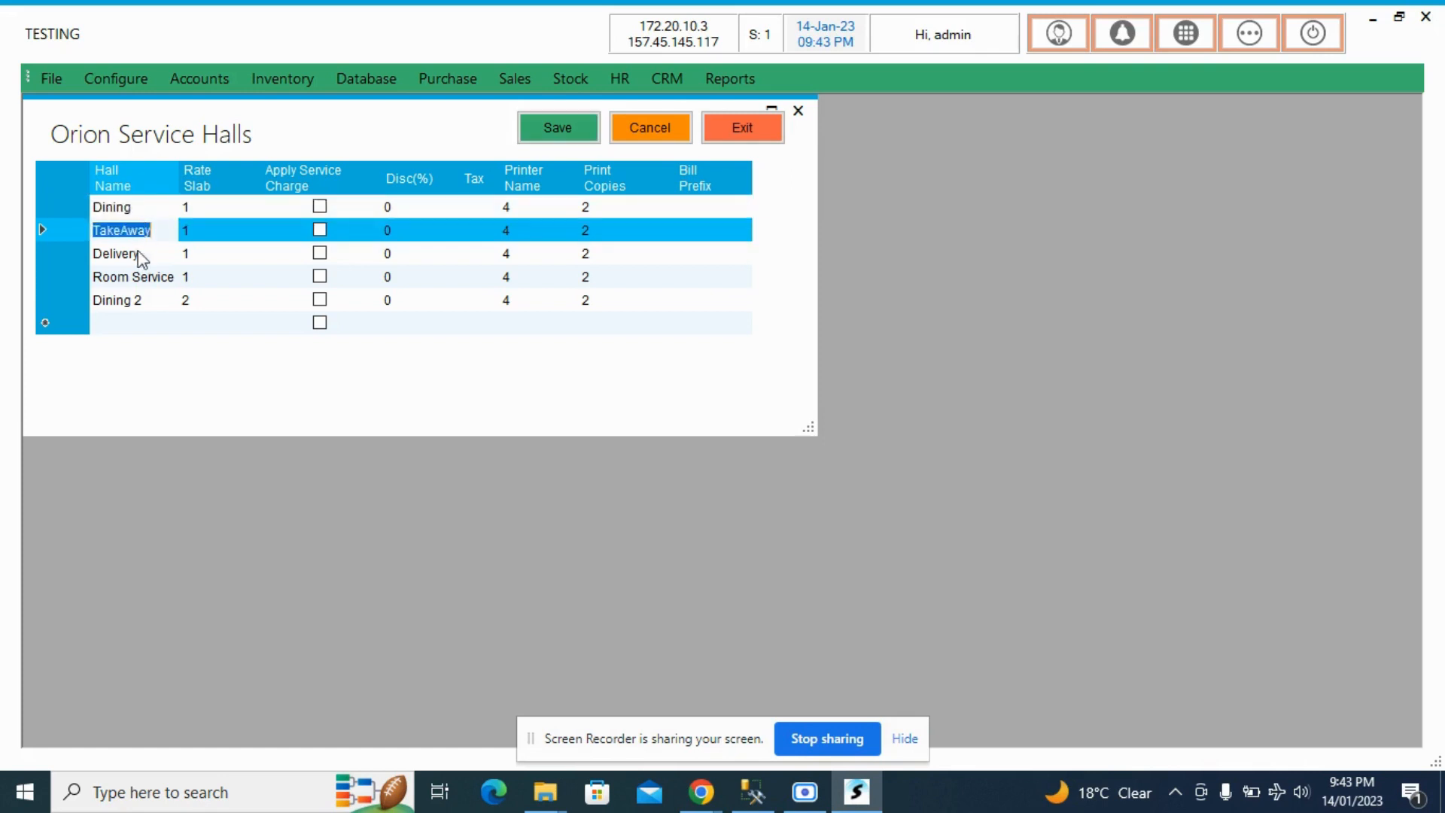
{"action": "left_click", "coordinate": [137, 255]}
{"action": "left_click", "coordinate": [136, 277]}
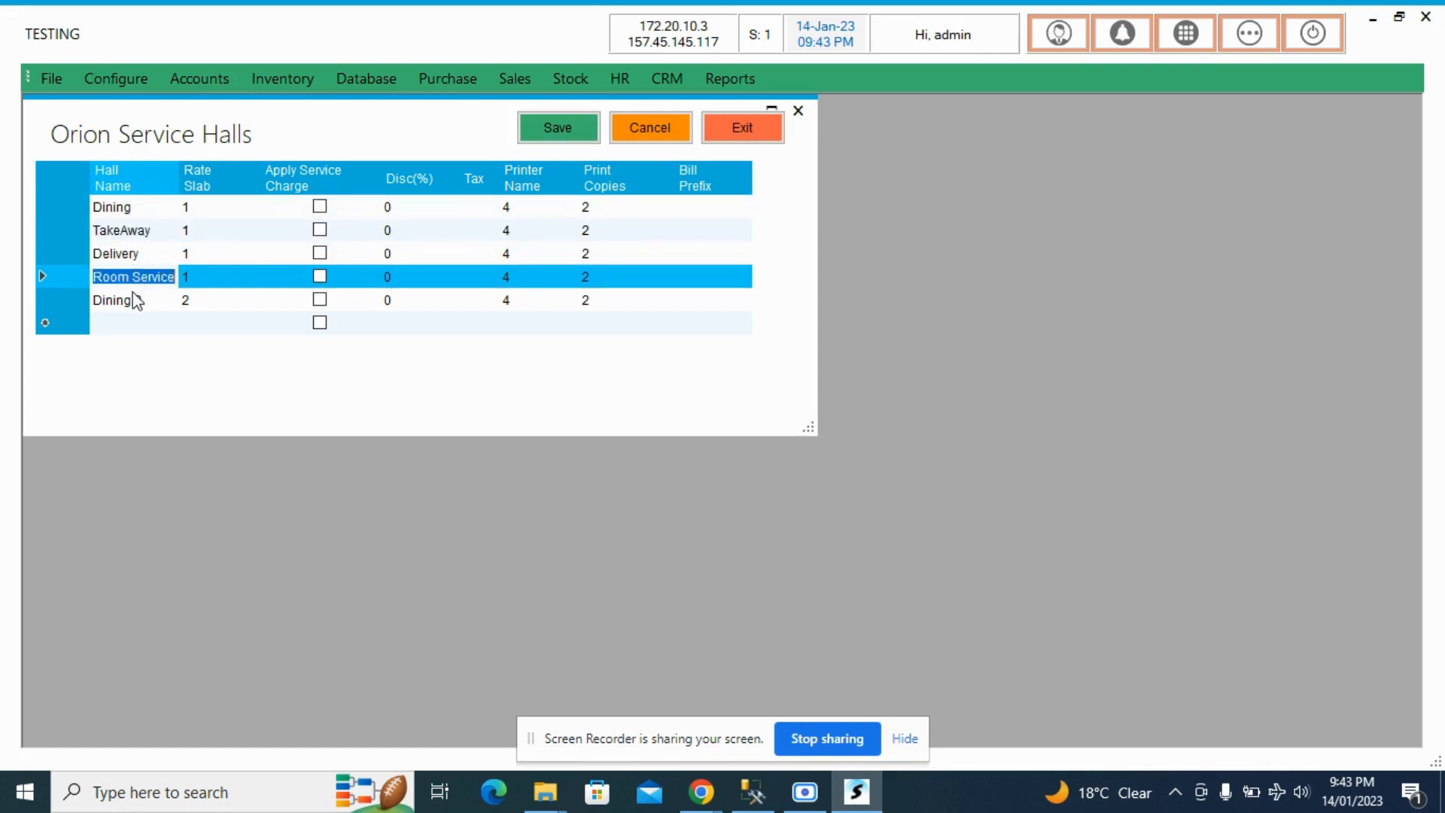
{"action": "left_click", "coordinate": [136, 302]}
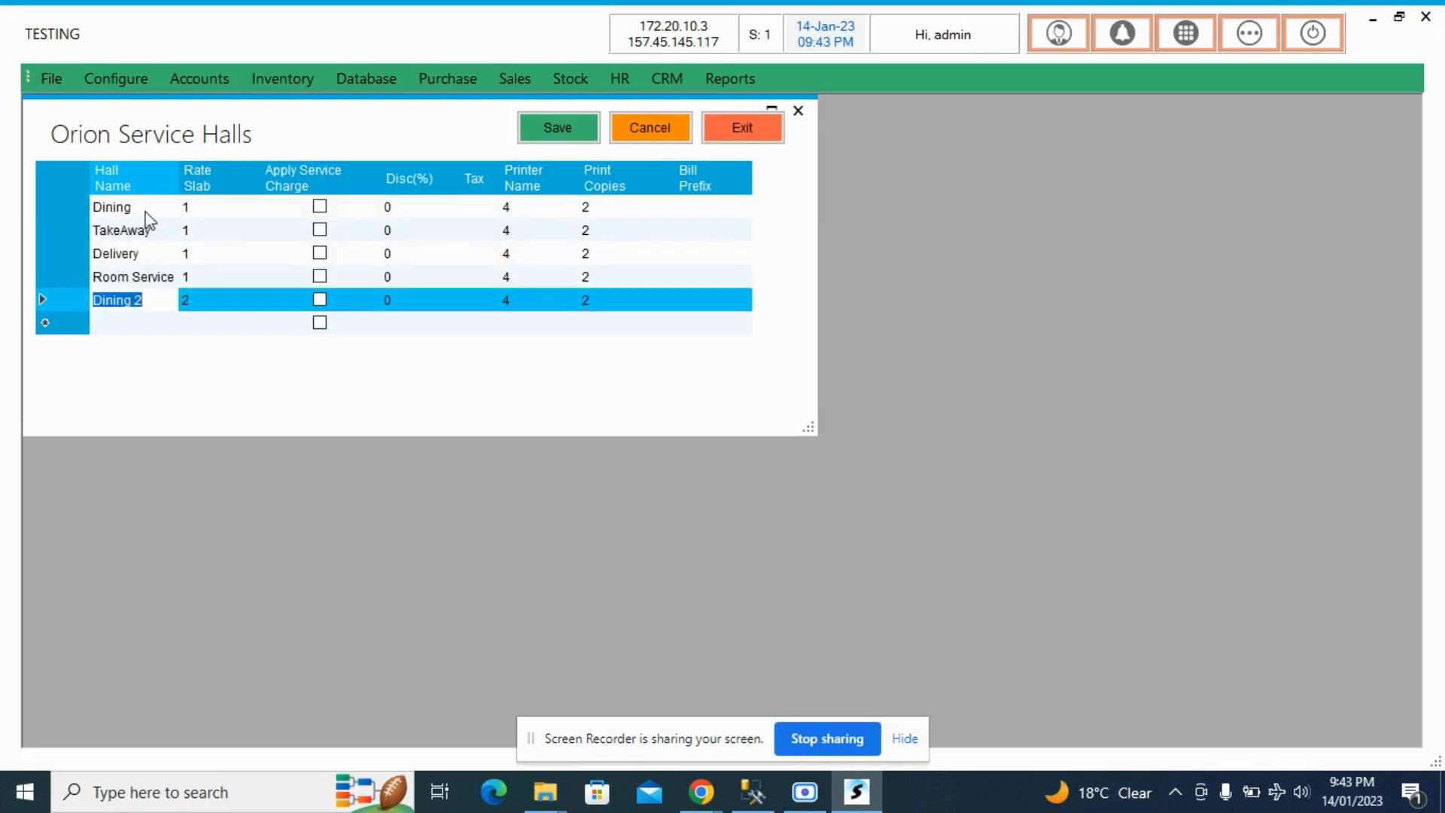
{"action": "left_click", "coordinate": [145, 211]}
{"action": "left_click", "coordinate": [147, 229]}
{"action": "left_click", "coordinate": [143, 251]}
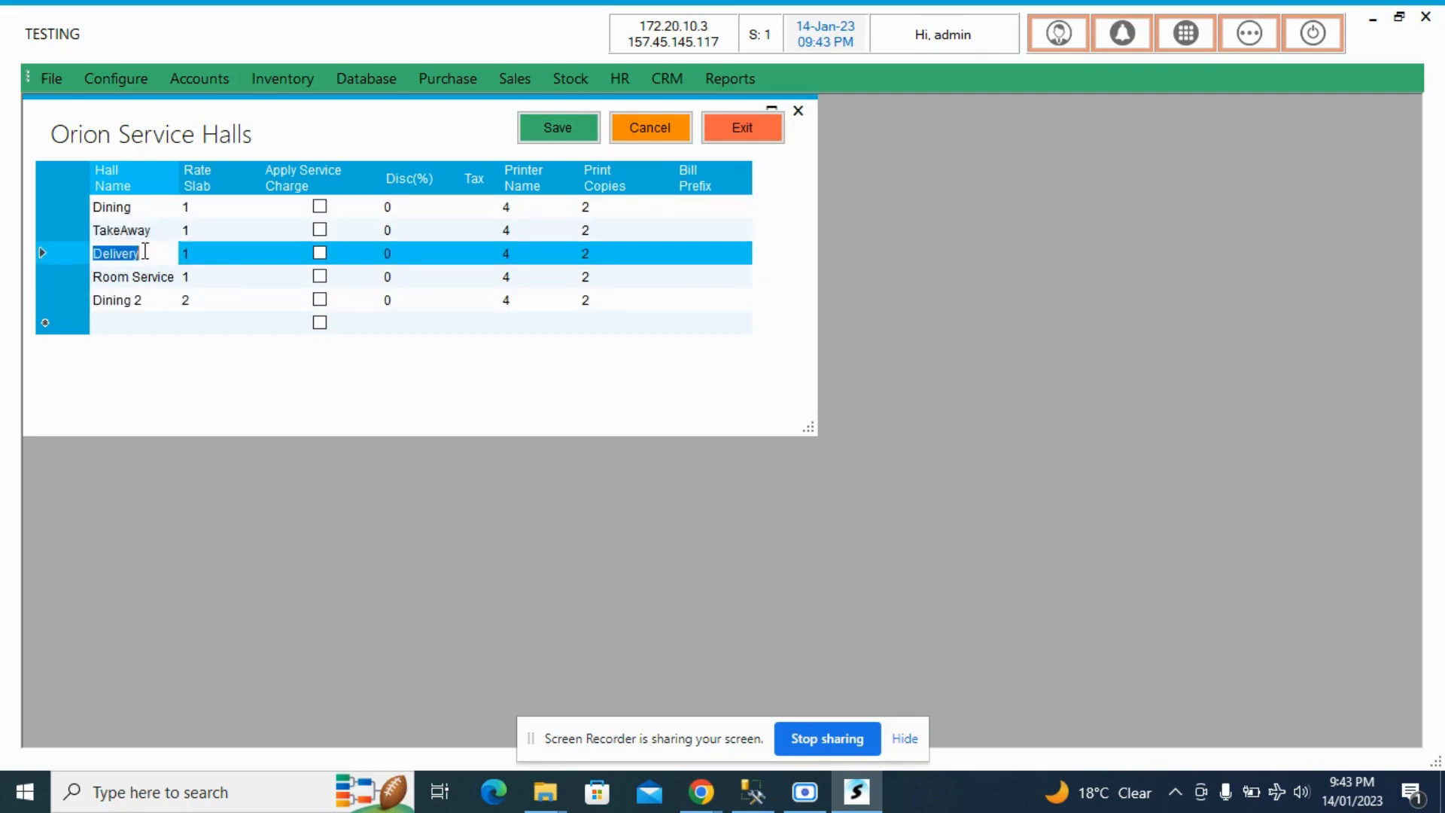
{"action": "left_click", "coordinate": [144, 286]}
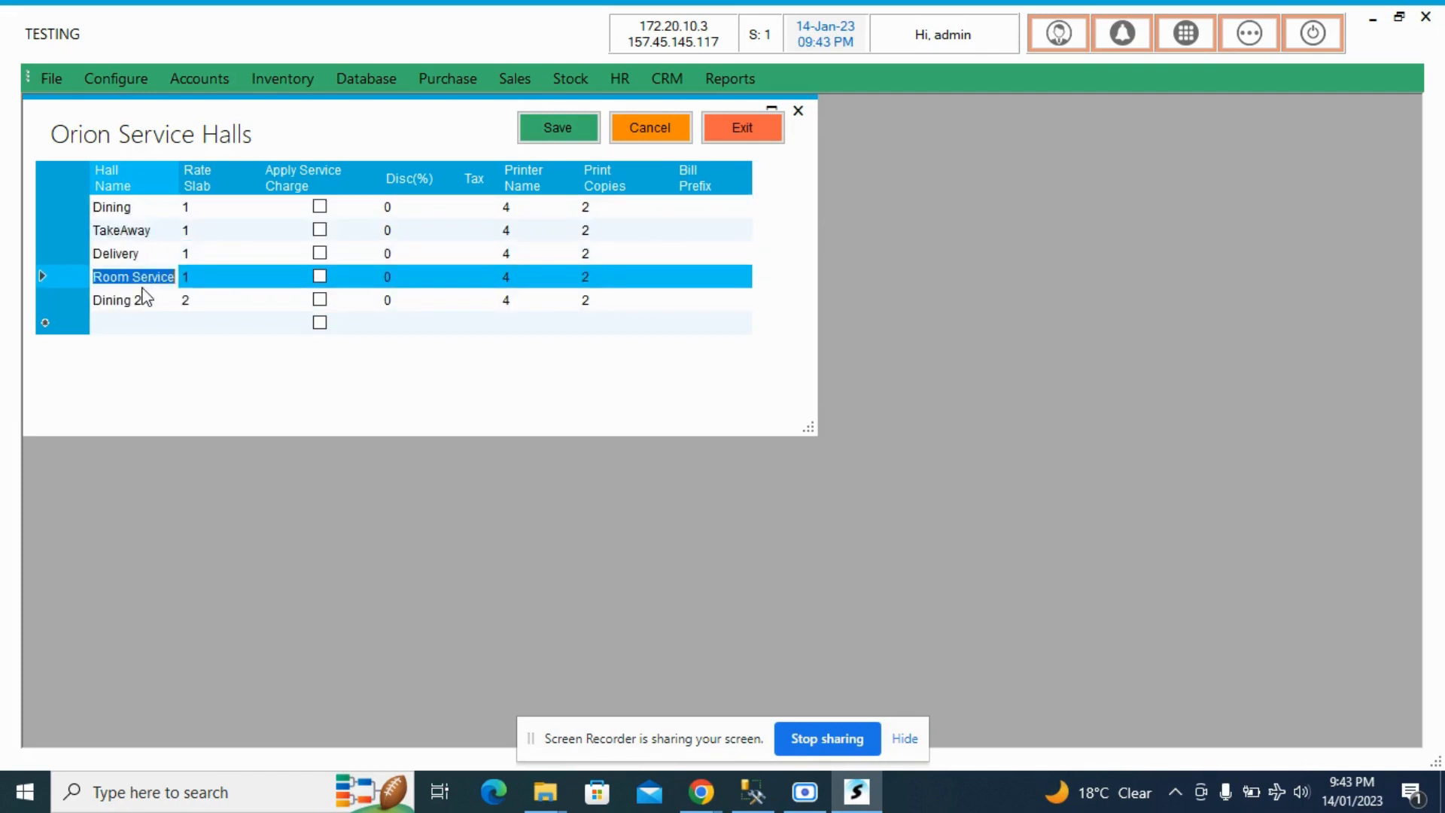
{"action": "left_click", "coordinate": [204, 302]}
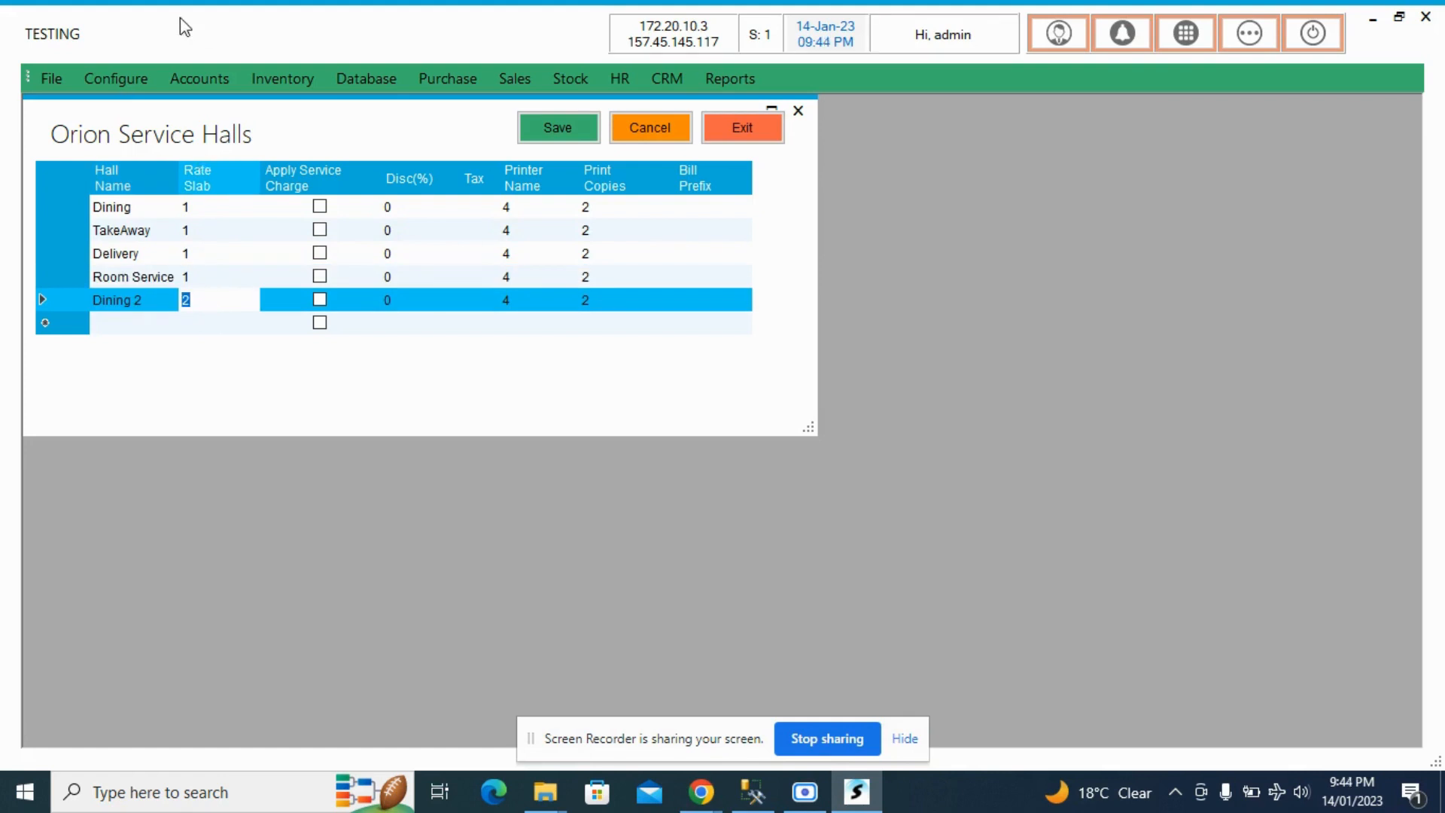
- Open a blank new item form to examine the Self Service and On Line price levels, then close it and the Item Master
{"action": "left_click", "coordinate": [307, 86]}
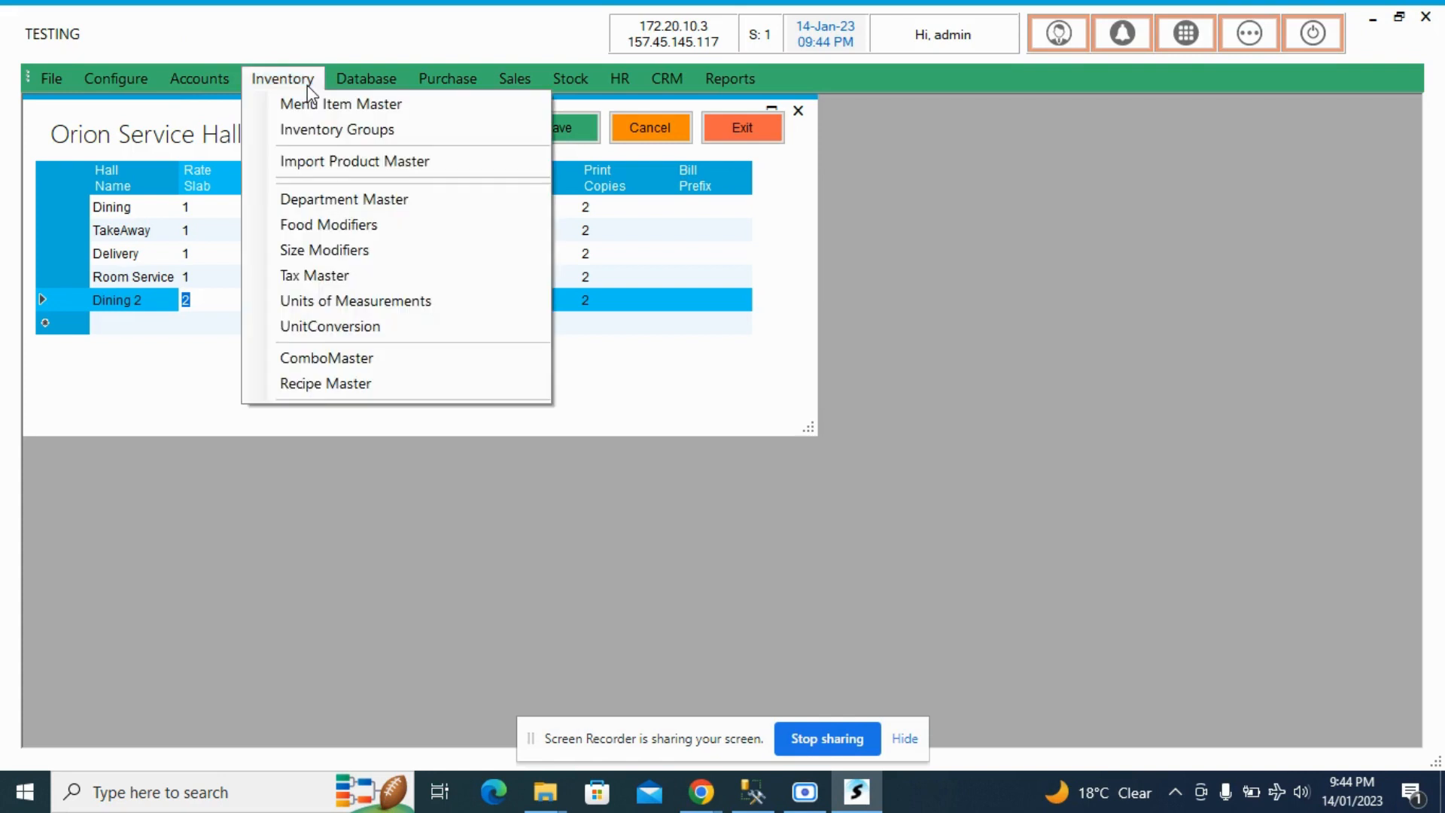
{"action": "left_click", "coordinate": [946, 413]}
{"action": "left_click", "coordinate": [1246, 39]}
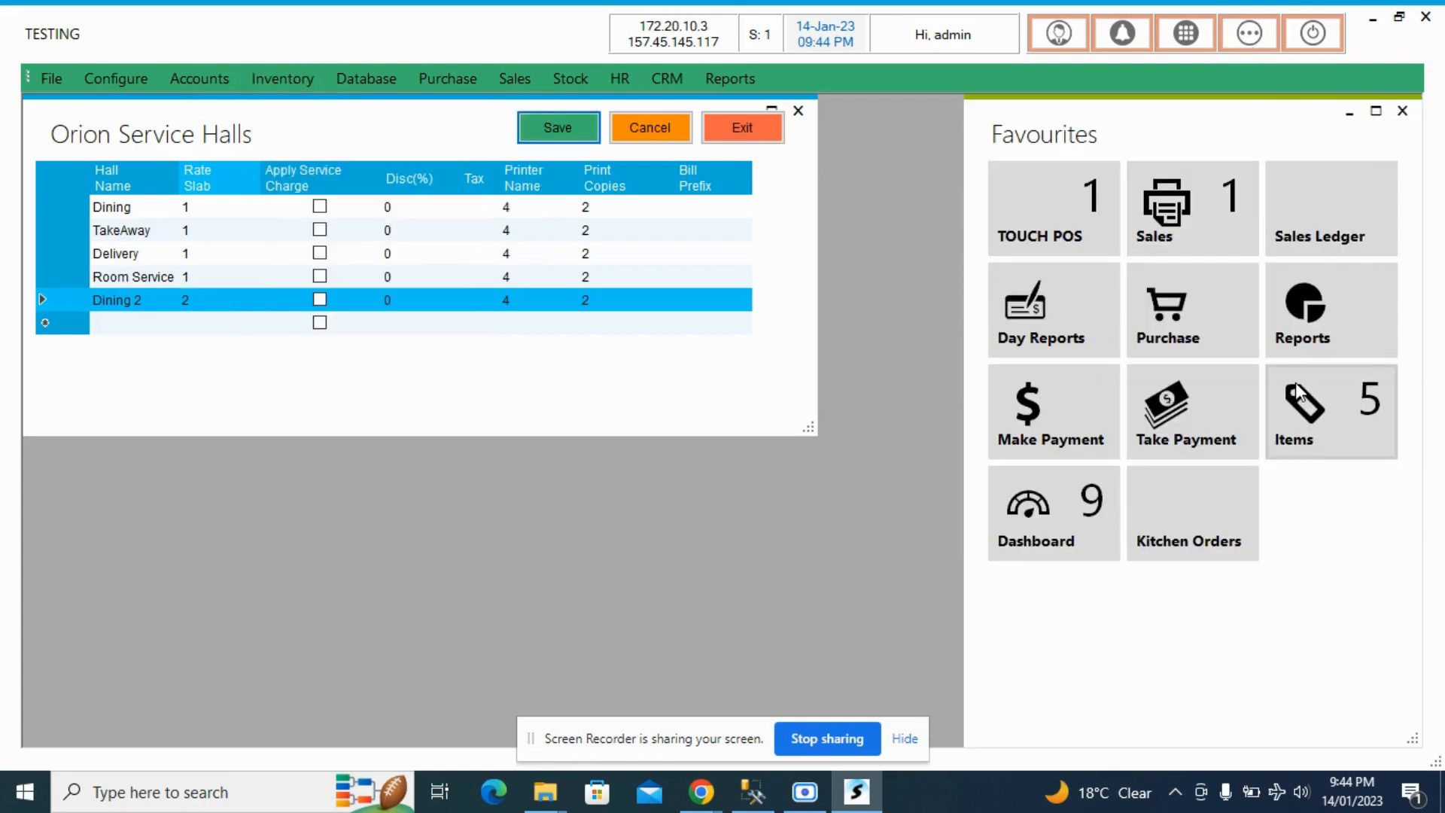
{"action": "left_click", "coordinate": [1294, 382]}
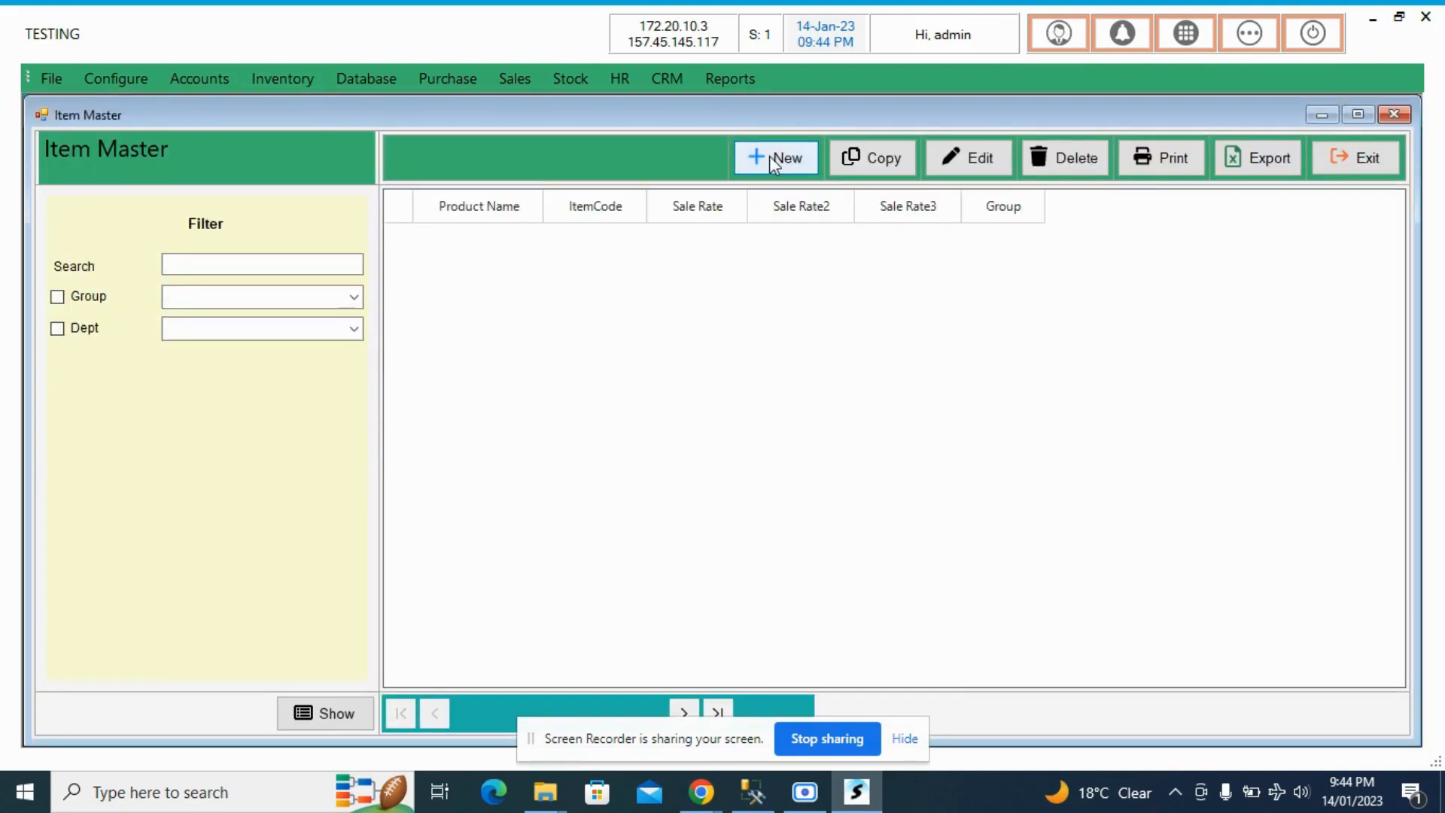
{"action": "left_click", "coordinate": [769, 156]}
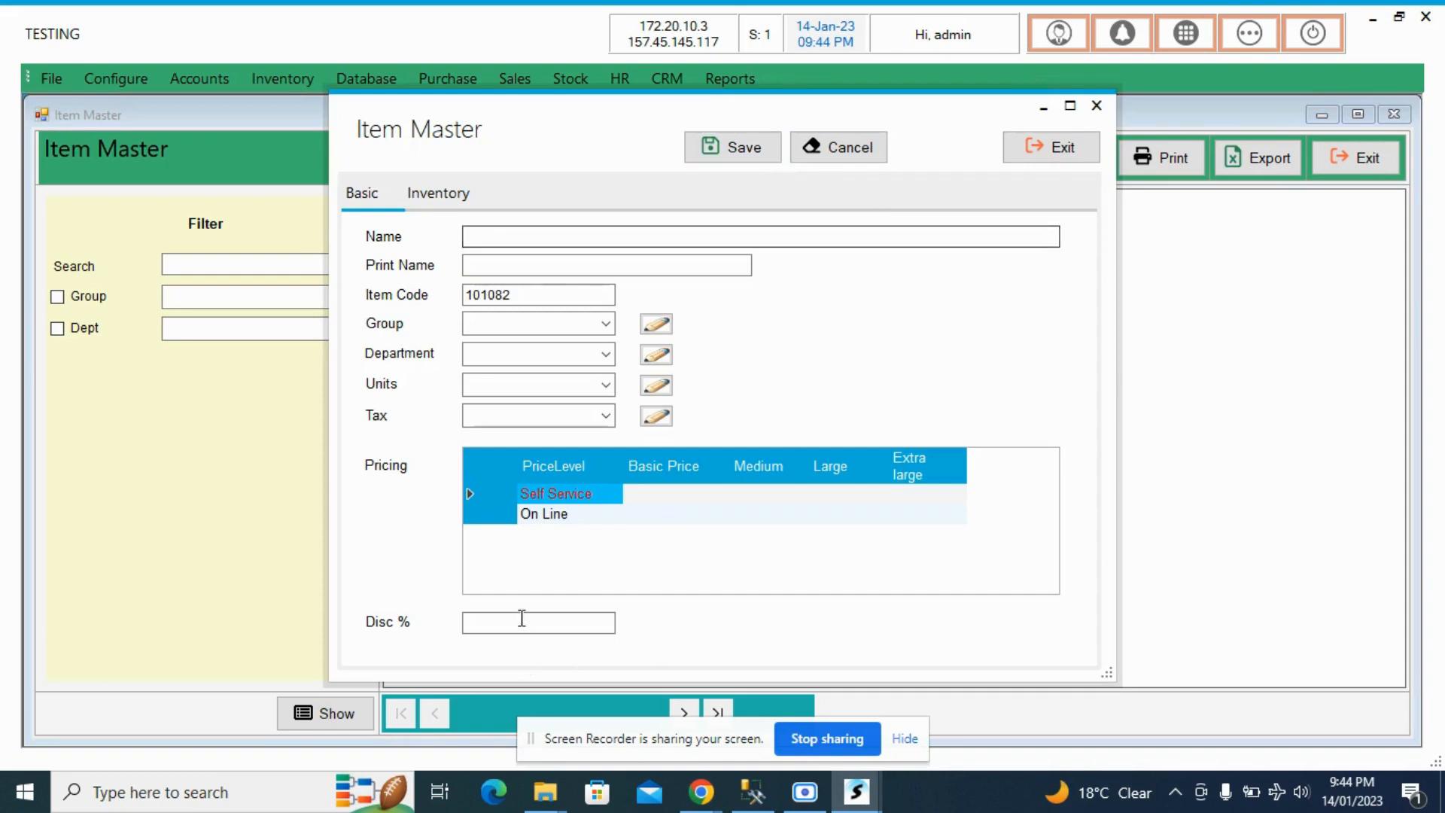
{"action": "left_click", "coordinate": [656, 512]}
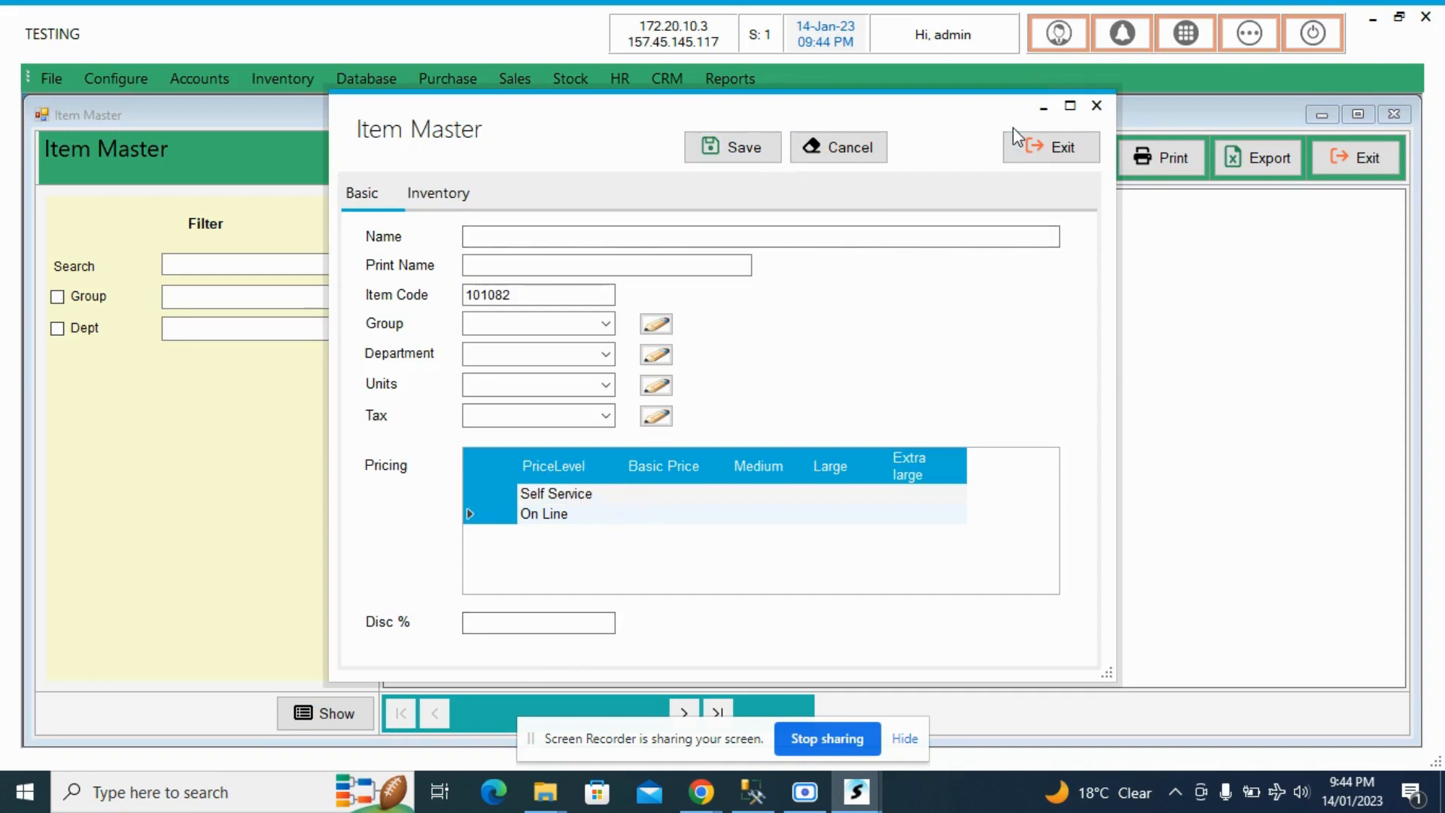
{"action": "left_click", "coordinate": [1031, 146]}
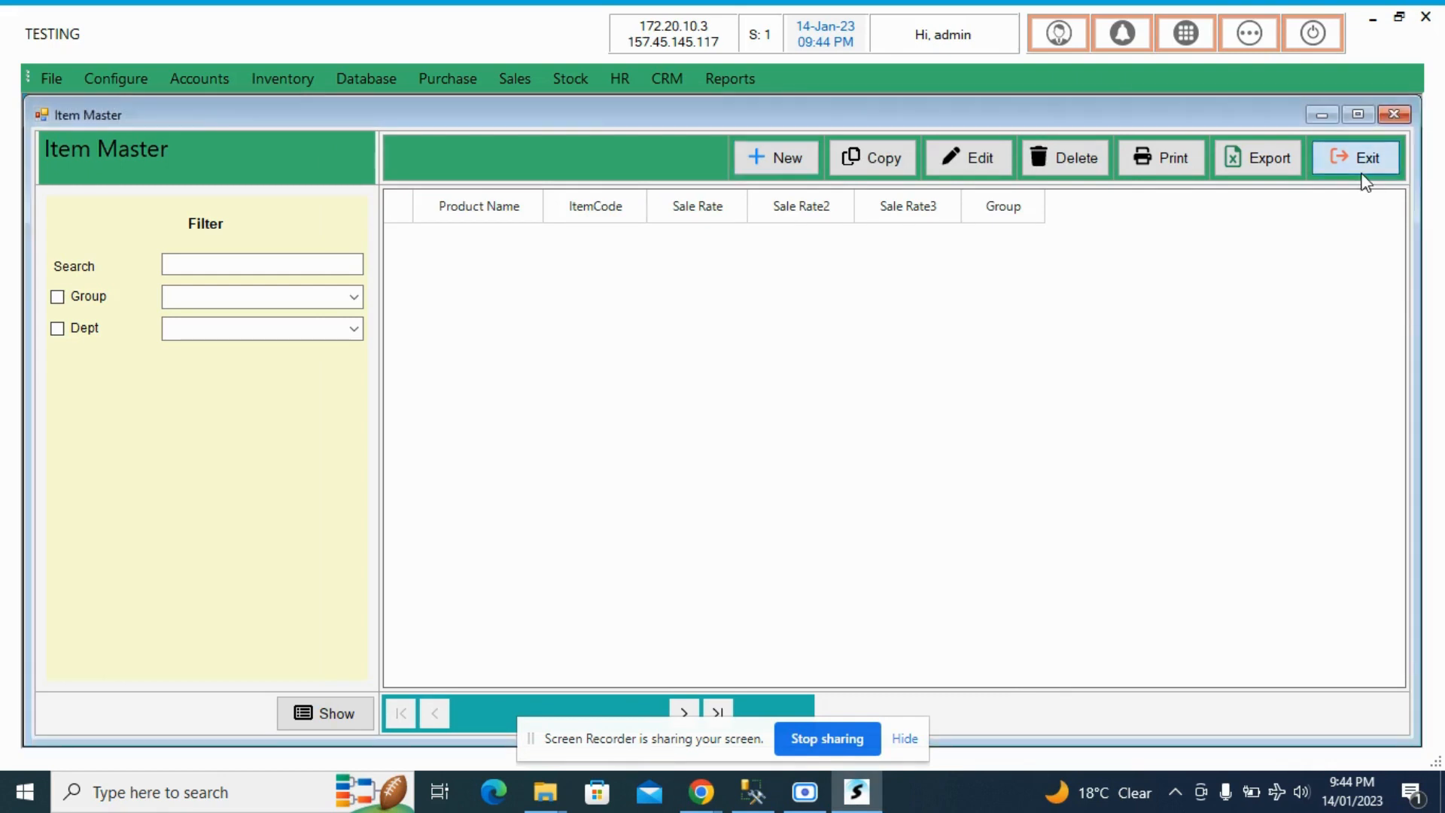
{"action": "left_click", "coordinate": [1360, 173]}
- Examine Dining 2's rate slab and the Dining hall's printer and print copies, and close the service halls without saving
{"action": "left_click", "coordinate": [202, 306]}
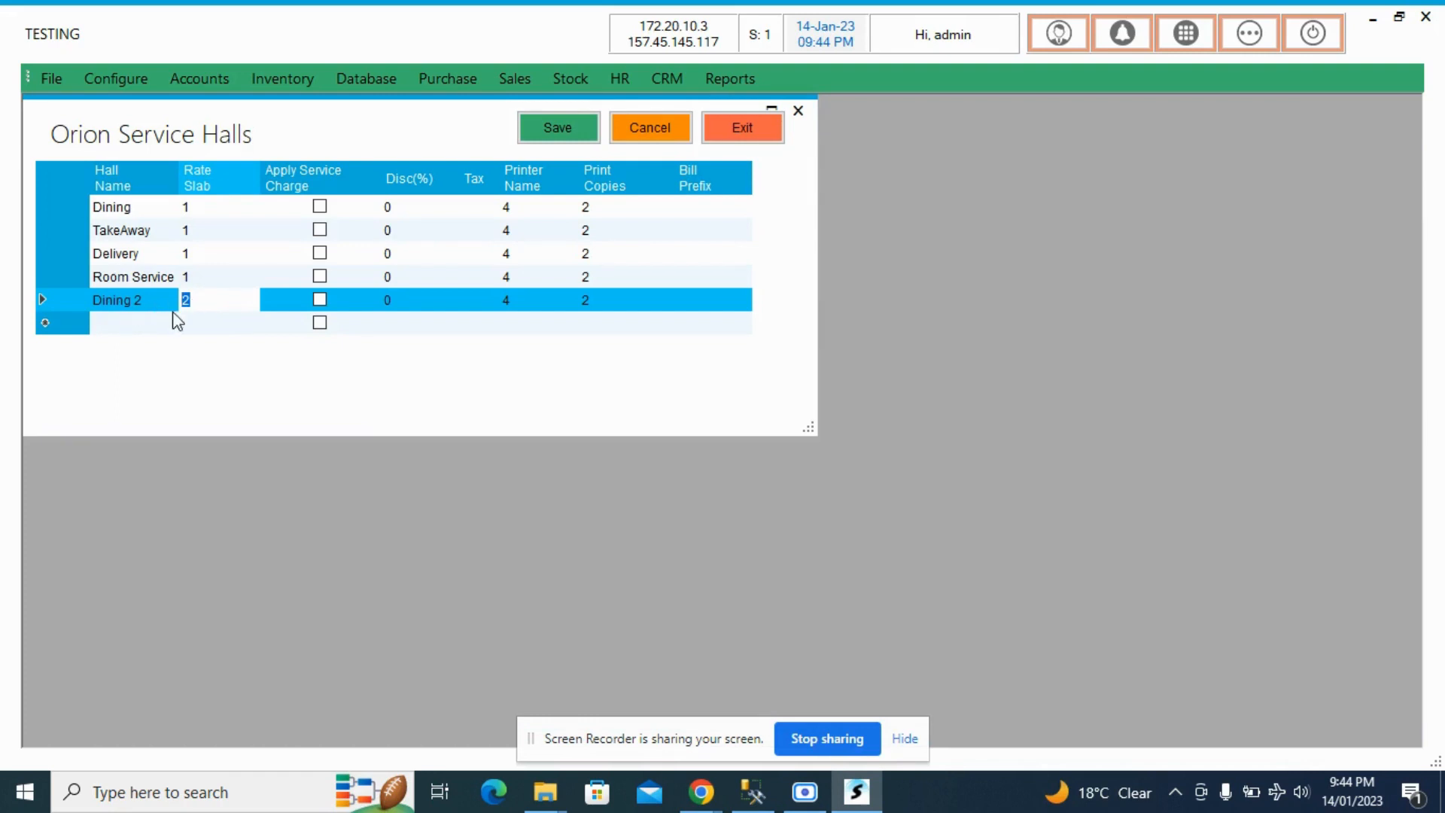
{"action": "left_click", "coordinate": [221, 301]}
{"action": "left_click", "coordinate": [548, 213]}
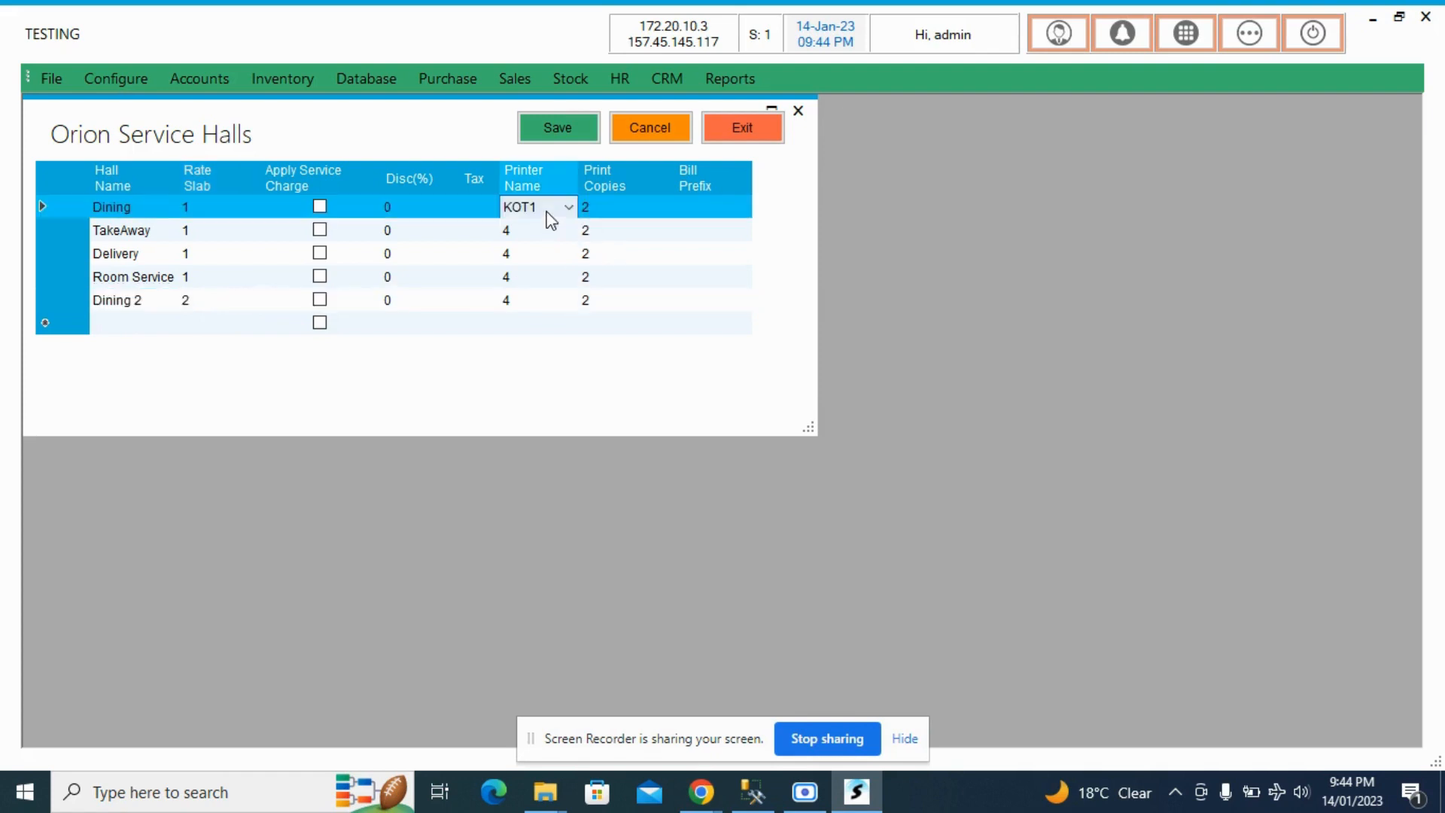
{"action": "left_click", "coordinate": [616, 211]}
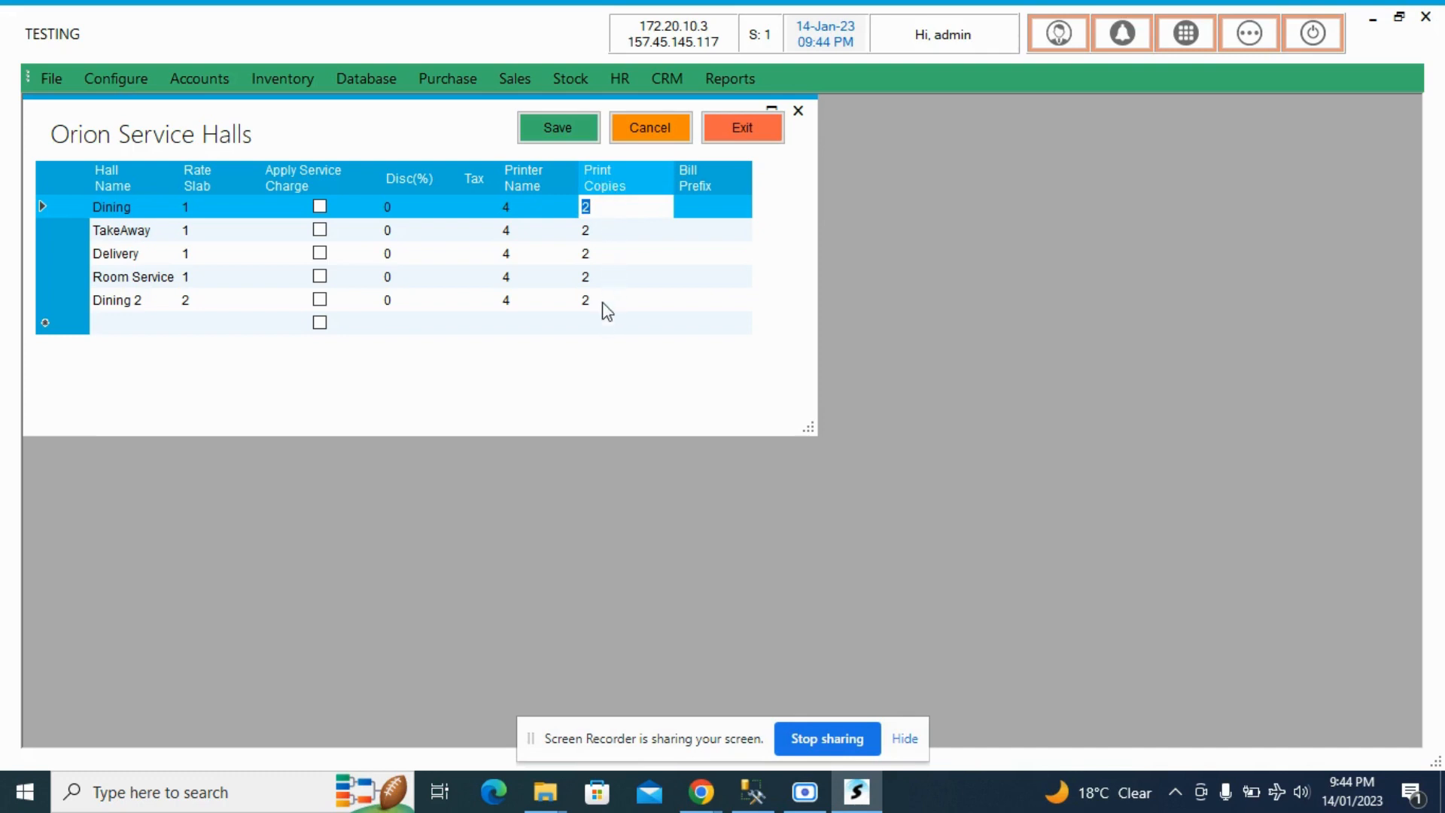
{"action": "left_click", "coordinate": [741, 129]}
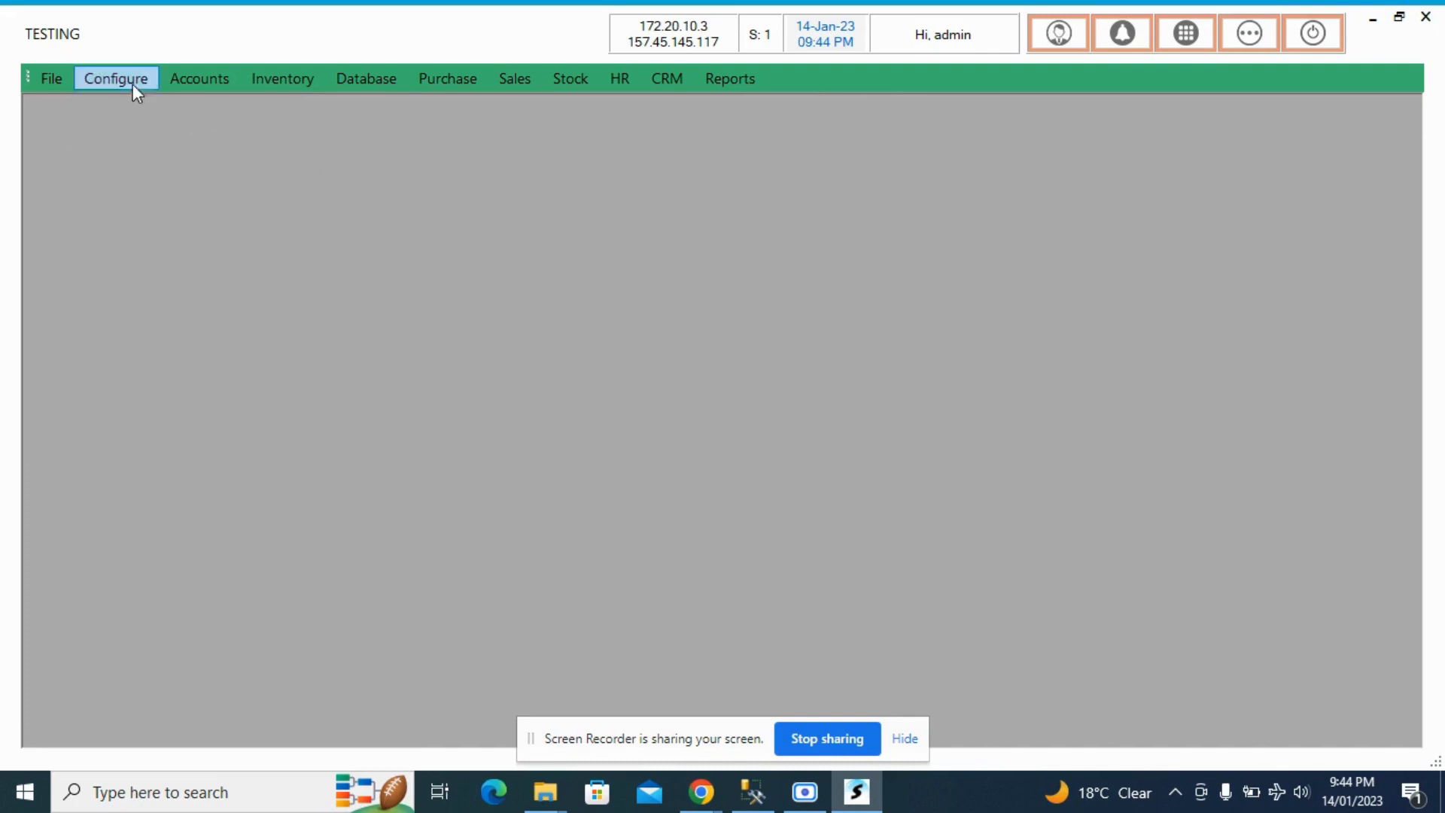
- Open the Restaurant Tables configuration and review the names of the first five tables
{"action": "left_click", "coordinate": [132, 81]}
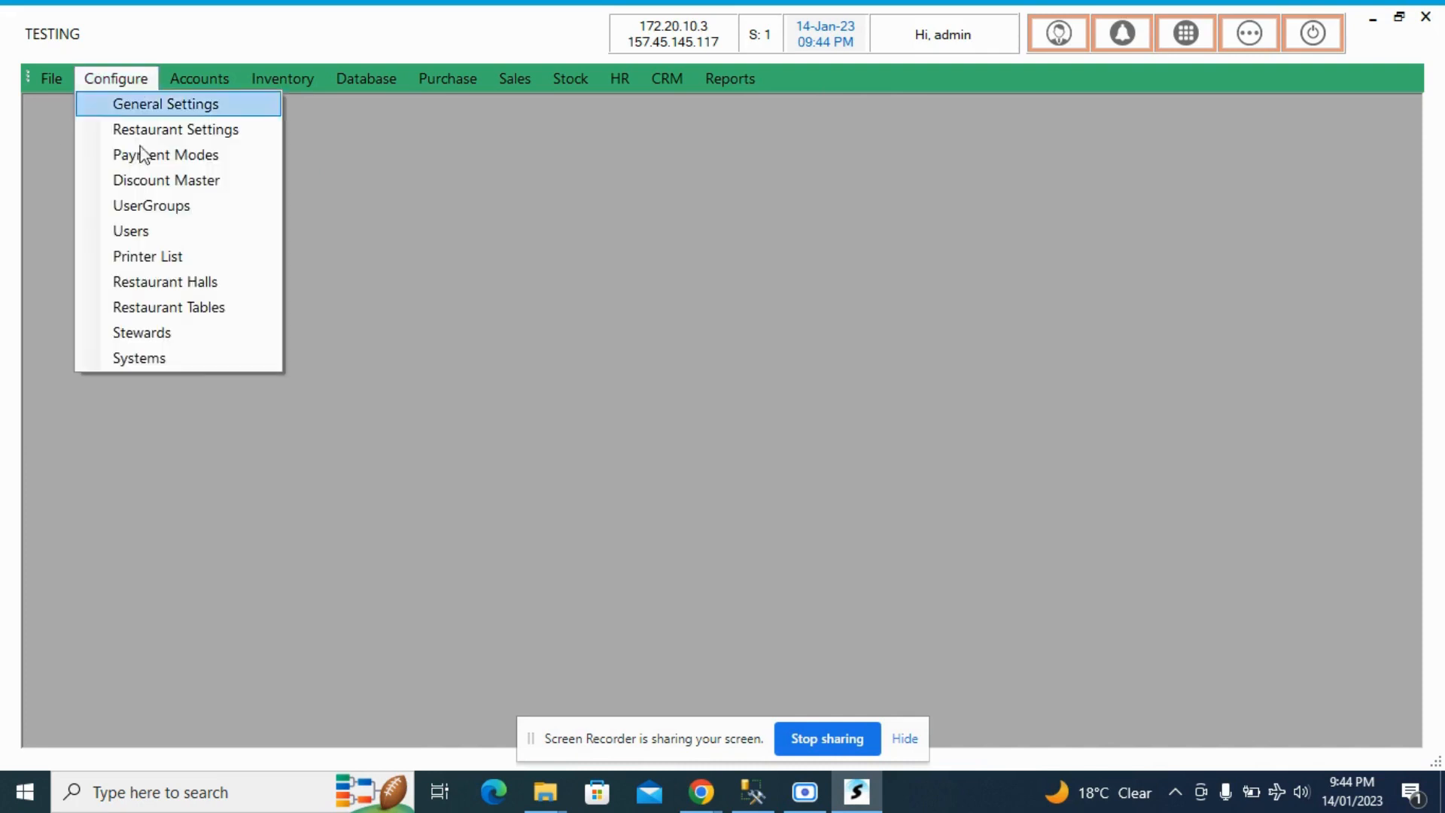
{"action": "left_click", "coordinate": [176, 315]}
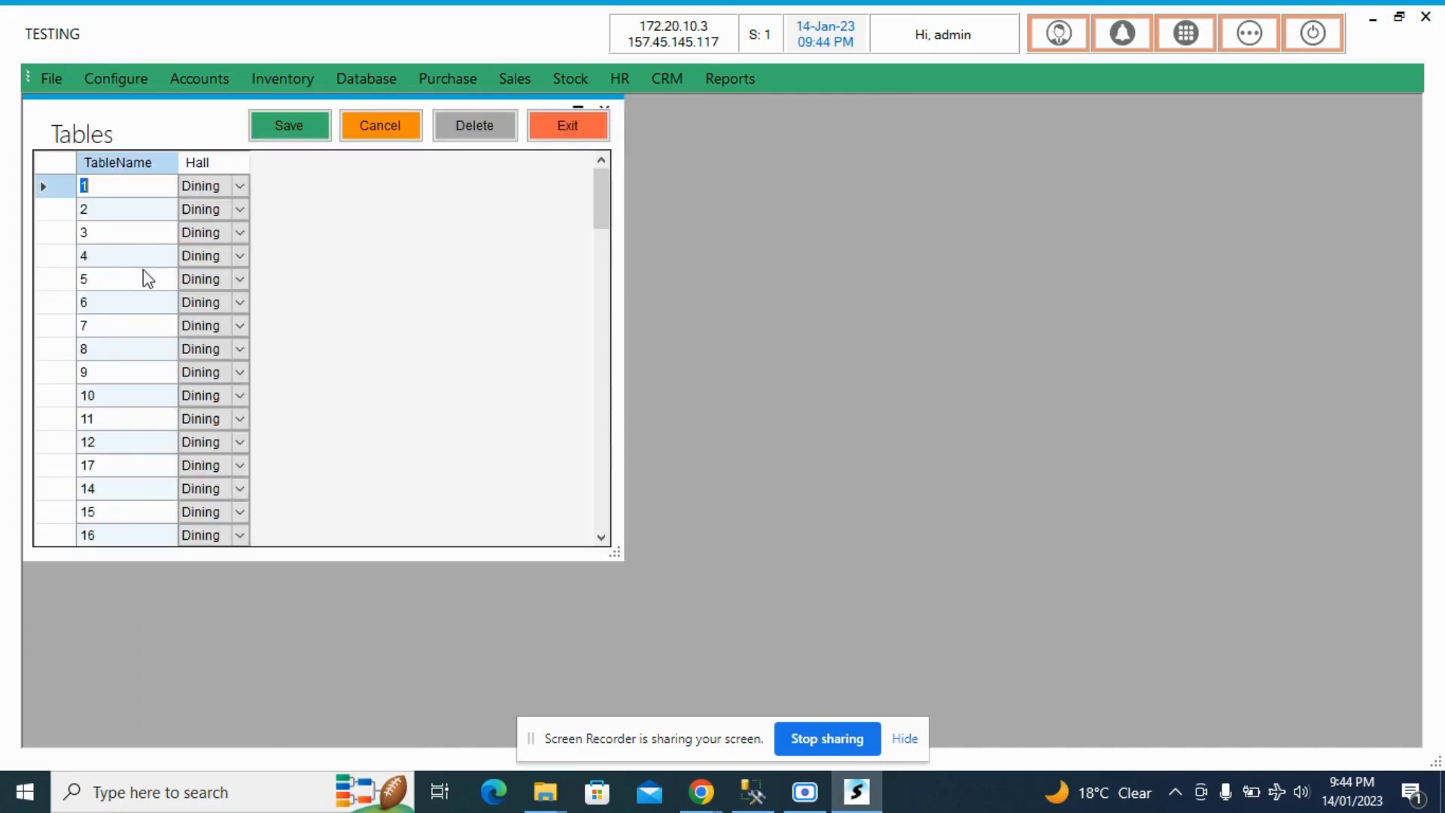
{"action": "left_click", "coordinate": [116, 214]}
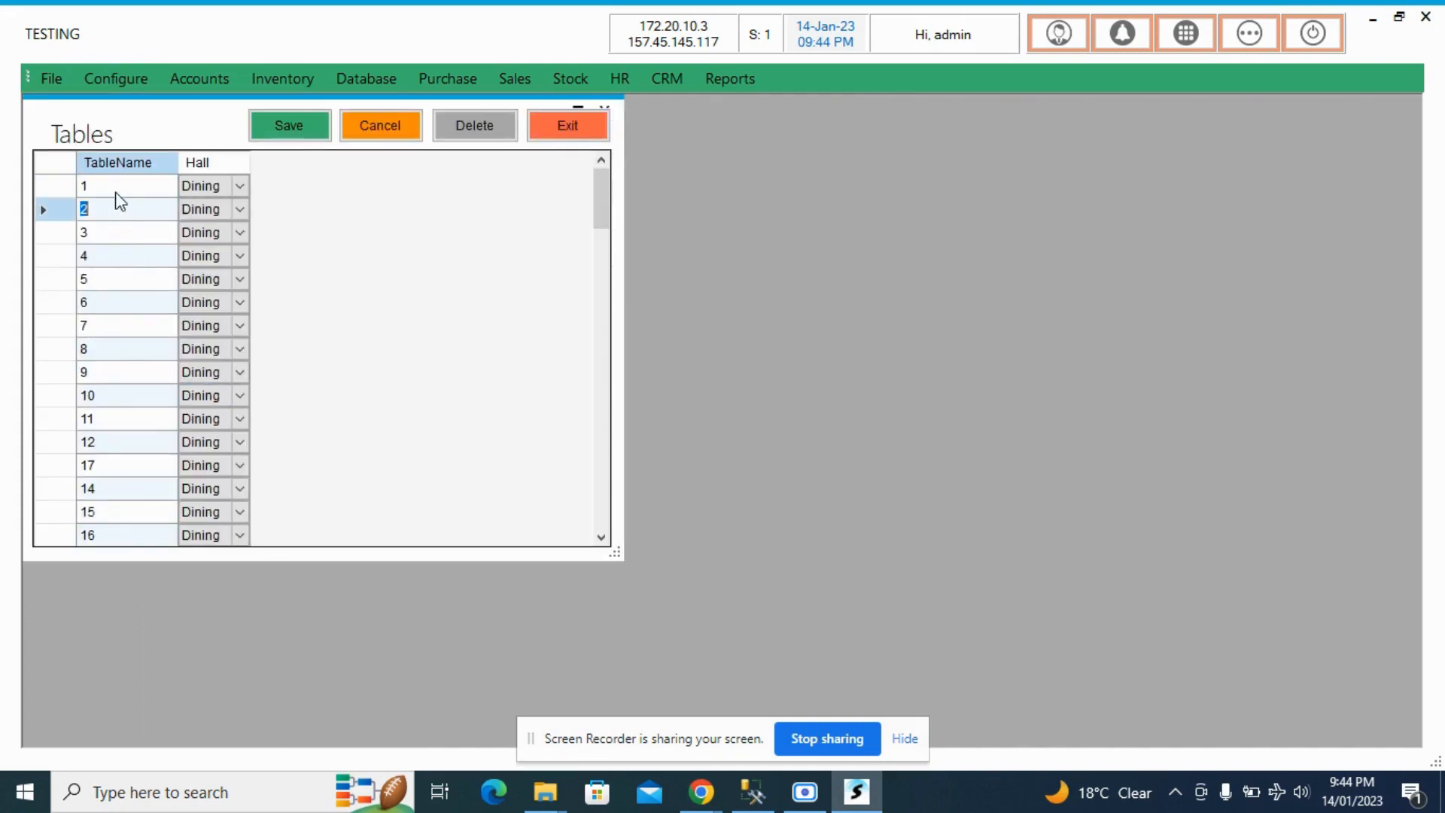
{"action": "left_click", "coordinate": [115, 185]}
{"action": "left_click", "coordinate": [106, 215]}
{"action": "left_click", "coordinate": [96, 263]}
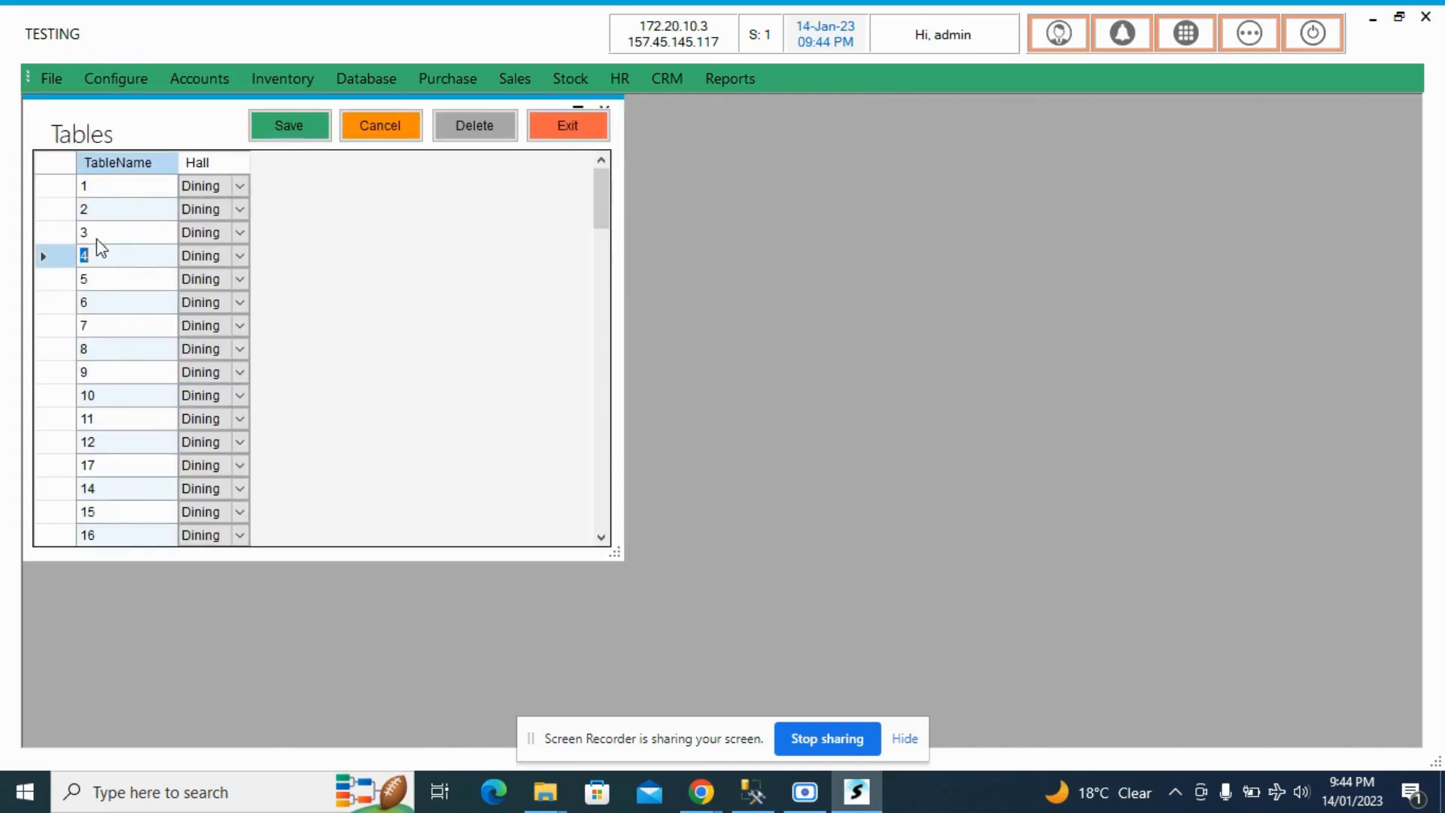
{"action": "left_click", "coordinate": [97, 237]}
{"action": "left_click", "coordinate": [103, 280]}
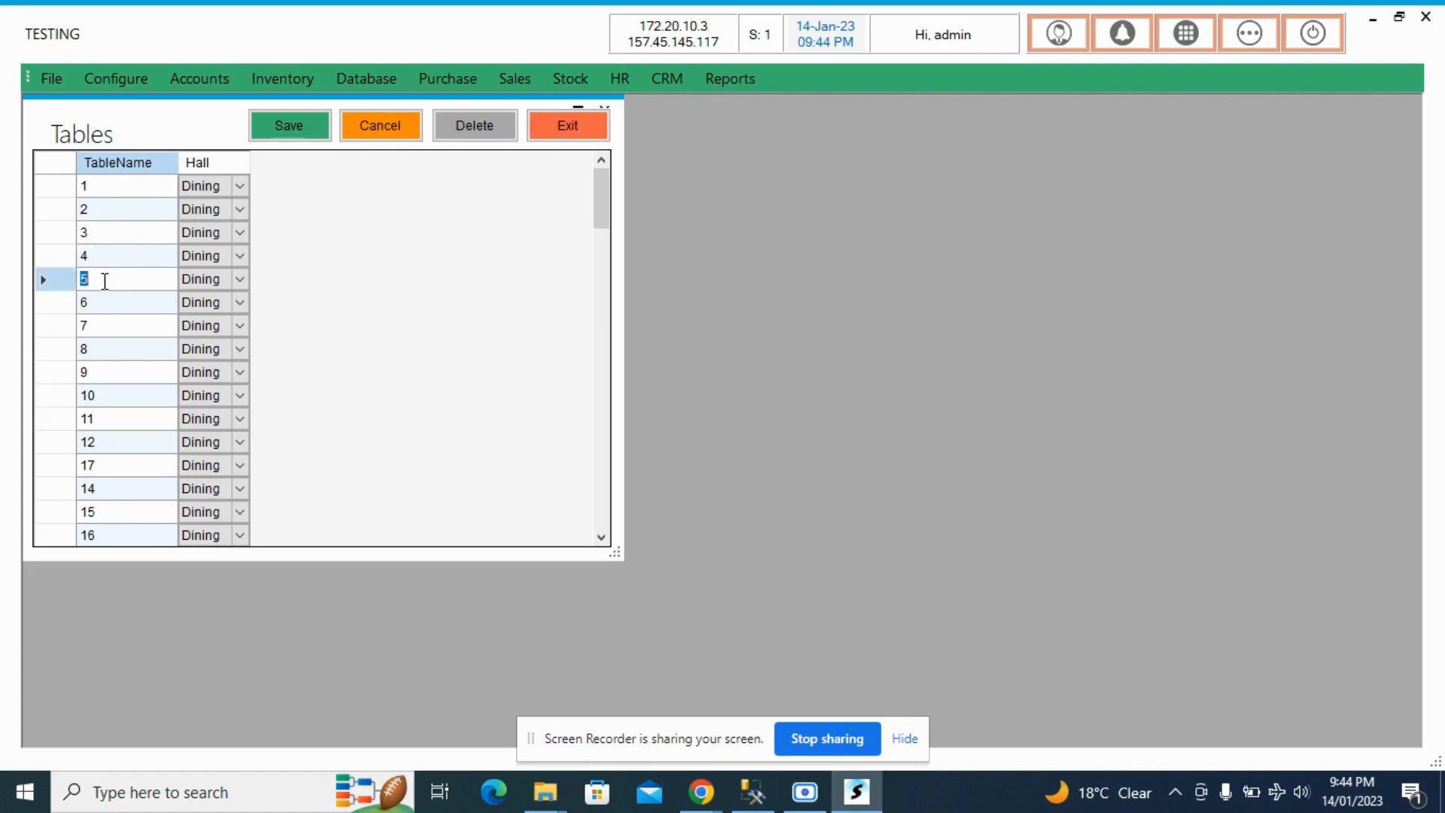
- Check the halls available for table 1, keep Dining selected, and close the table list without saving
{"action": "left_click", "coordinate": [237, 193]}
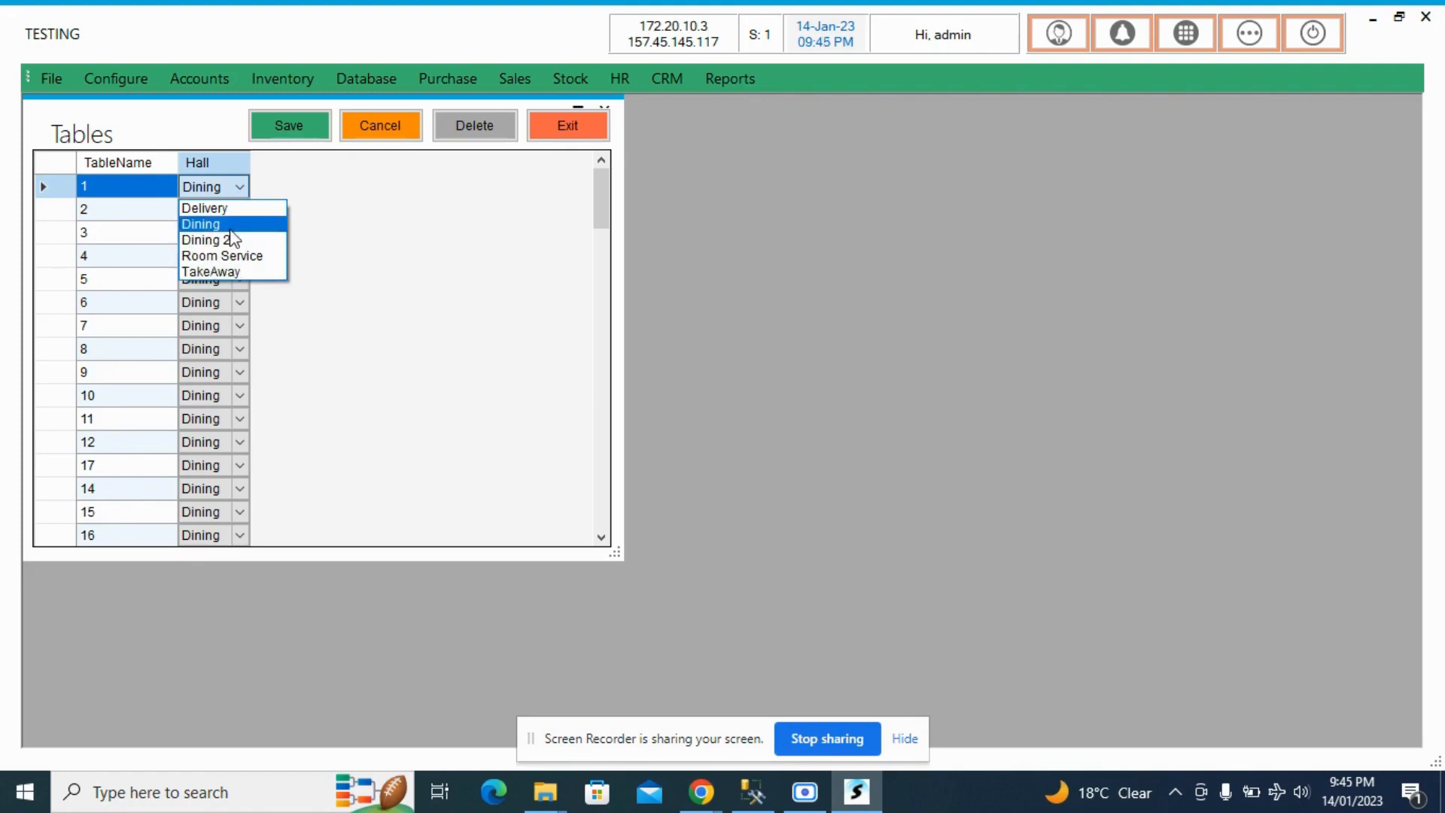
{"action": "left_click", "coordinate": [229, 226]}
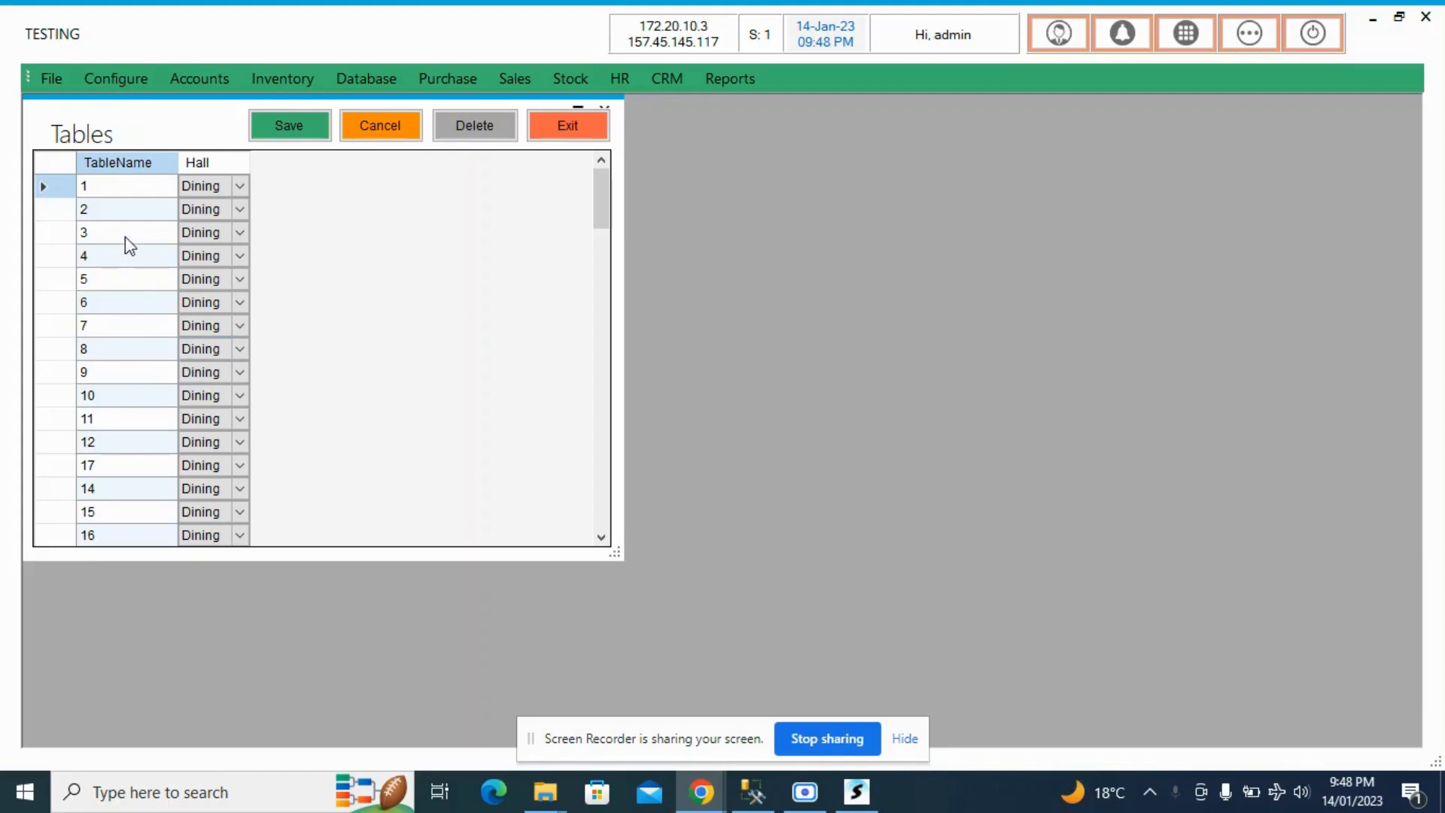
{"action": "left_click", "coordinate": [134, 192]}
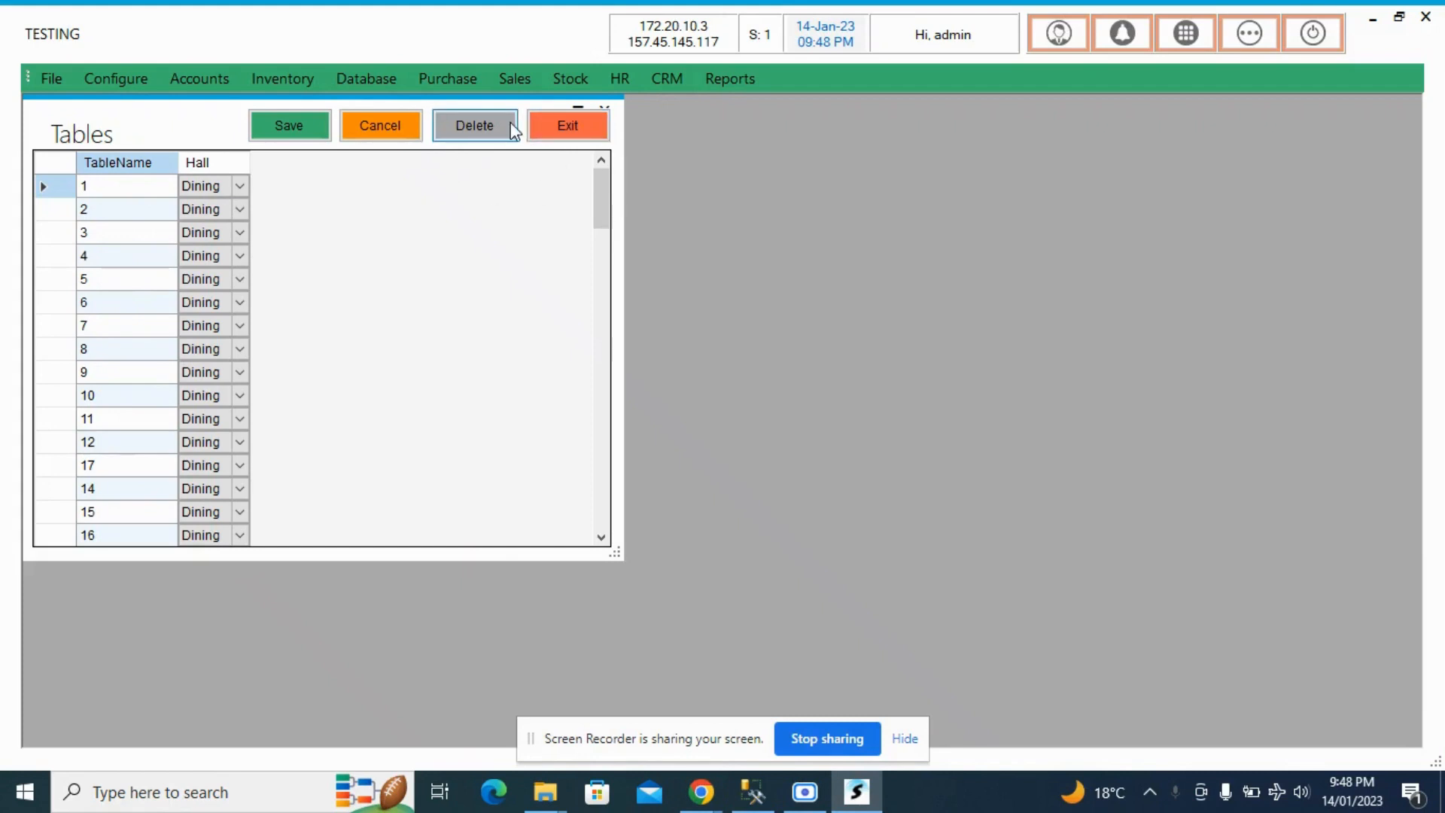
{"action": "left_click", "coordinate": [561, 130]}
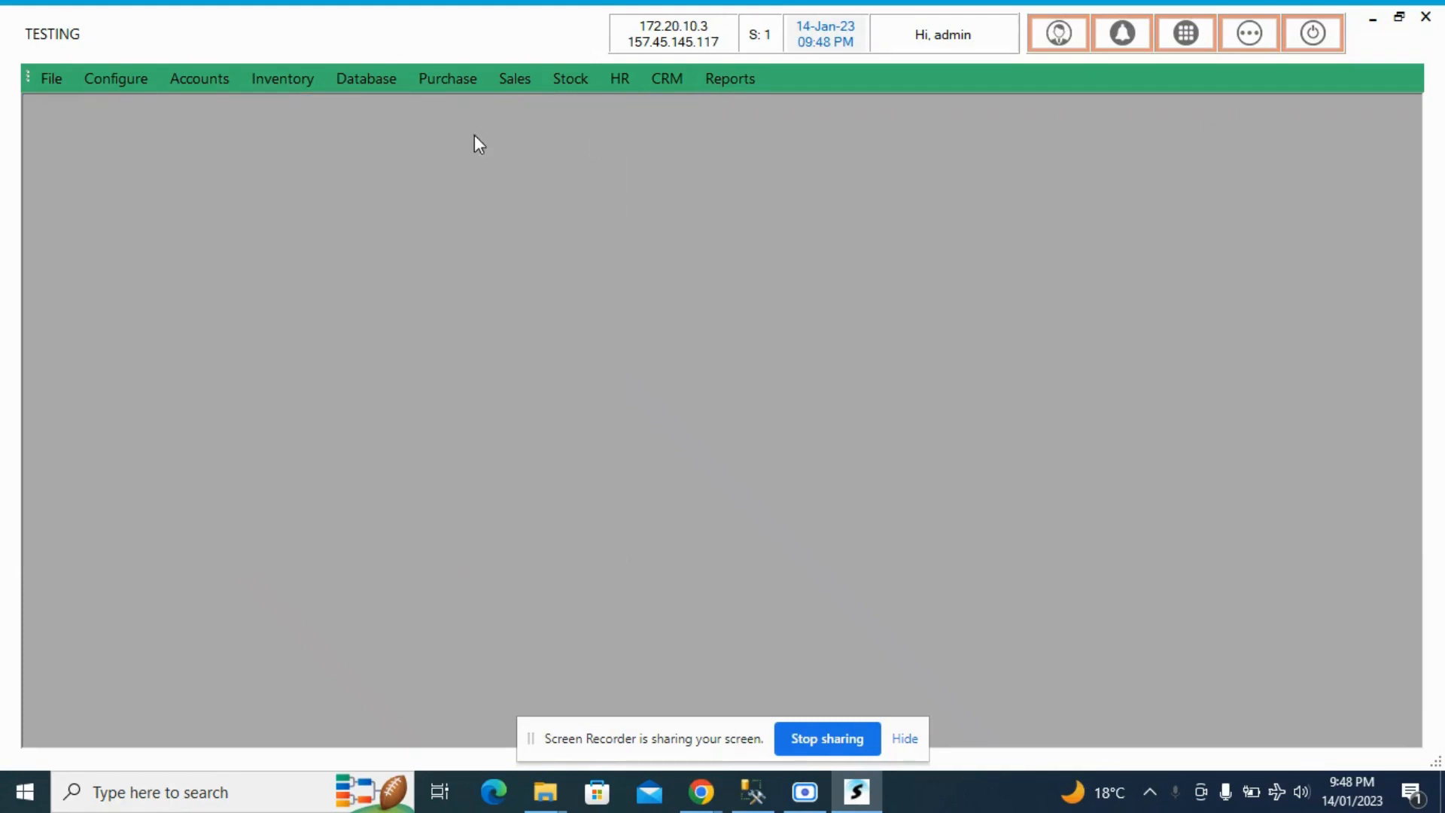
- Open the Stewards configuration, examine the first steward's name and password fields, and close it without saving
{"action": "left_click", "coordinate": [132, 83]}
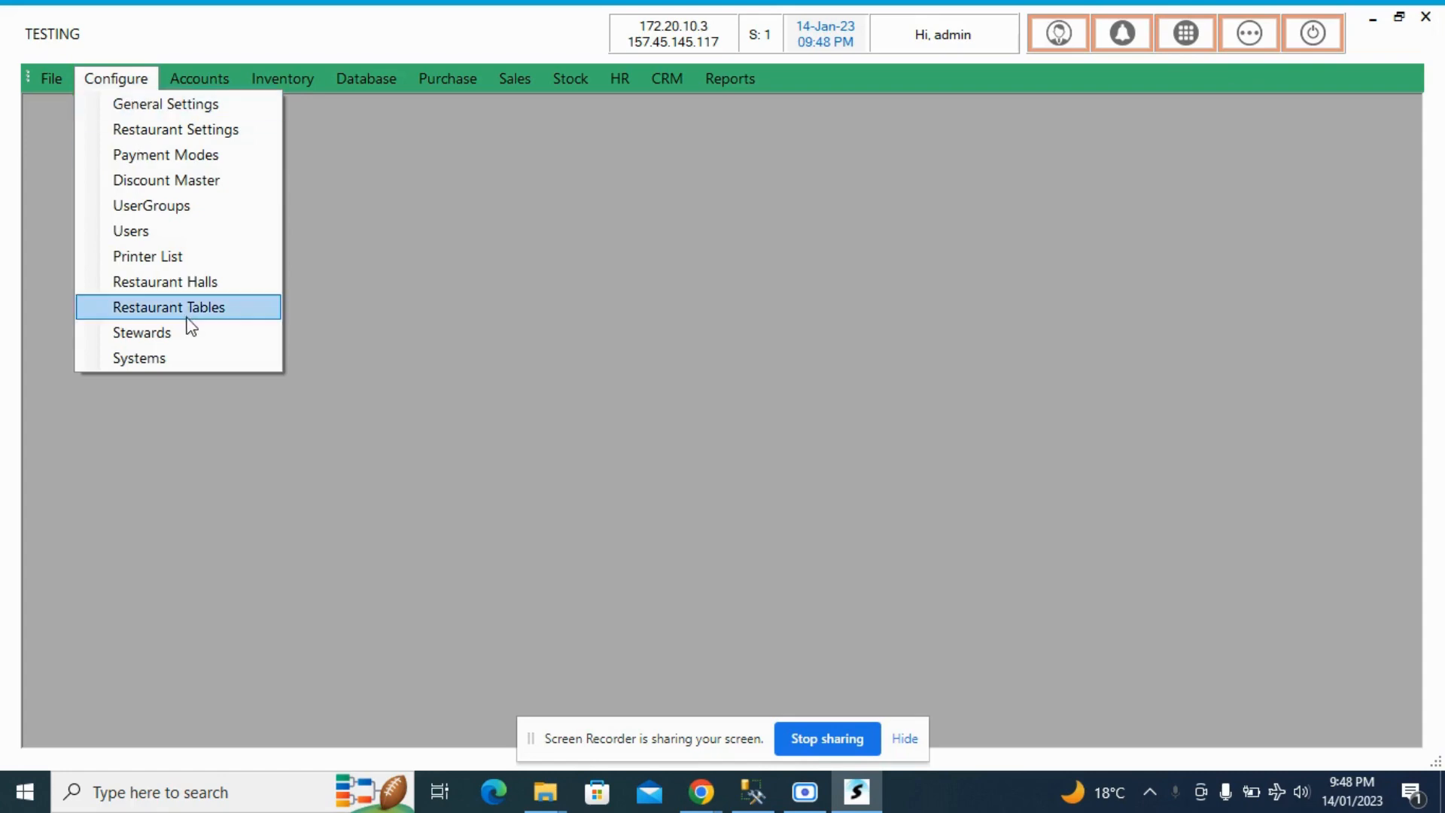
{"action": "left_click", "coordinate": [174, 340]}
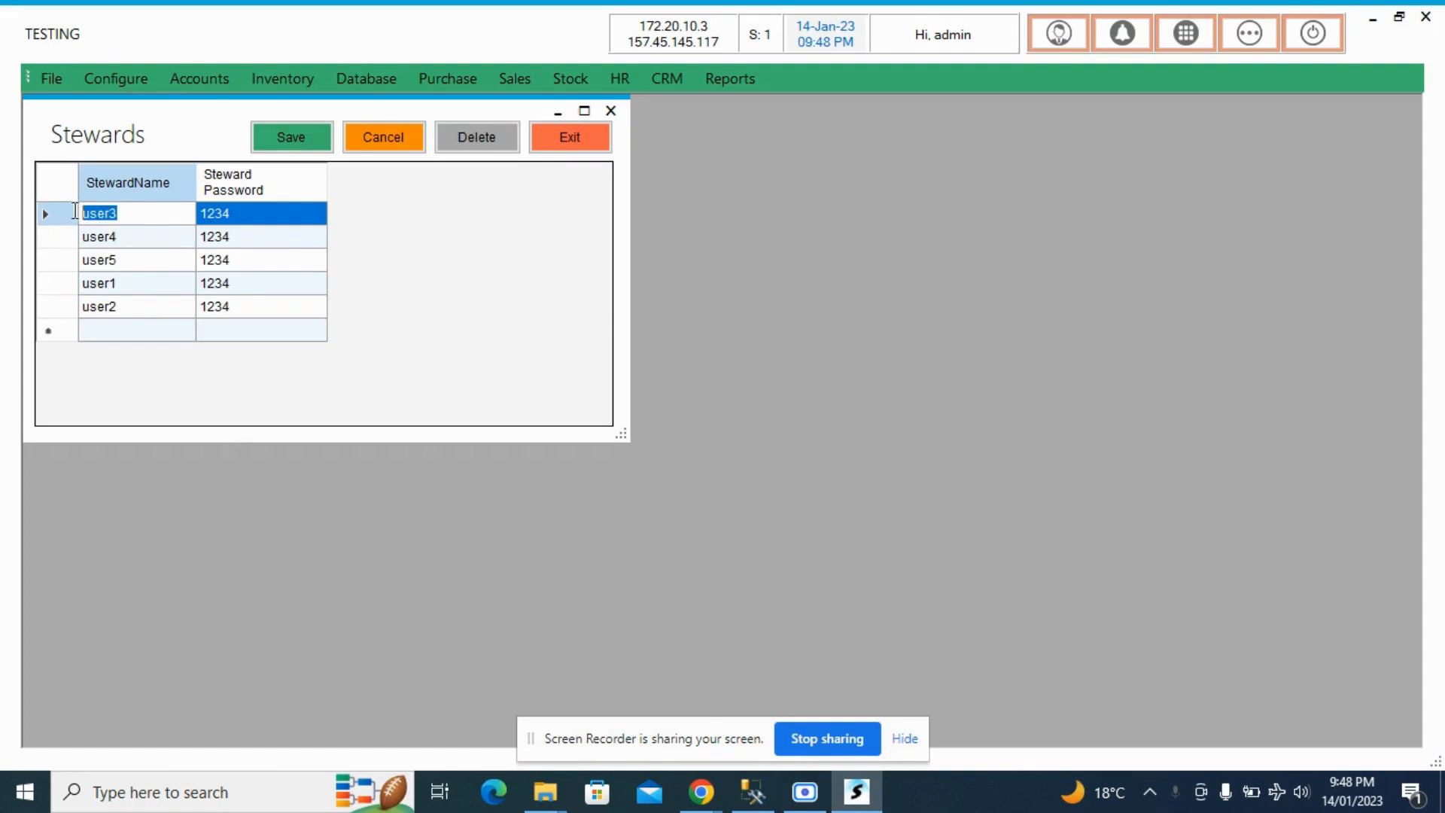
{"action": "left_click", "coordinate": [256, 218]}
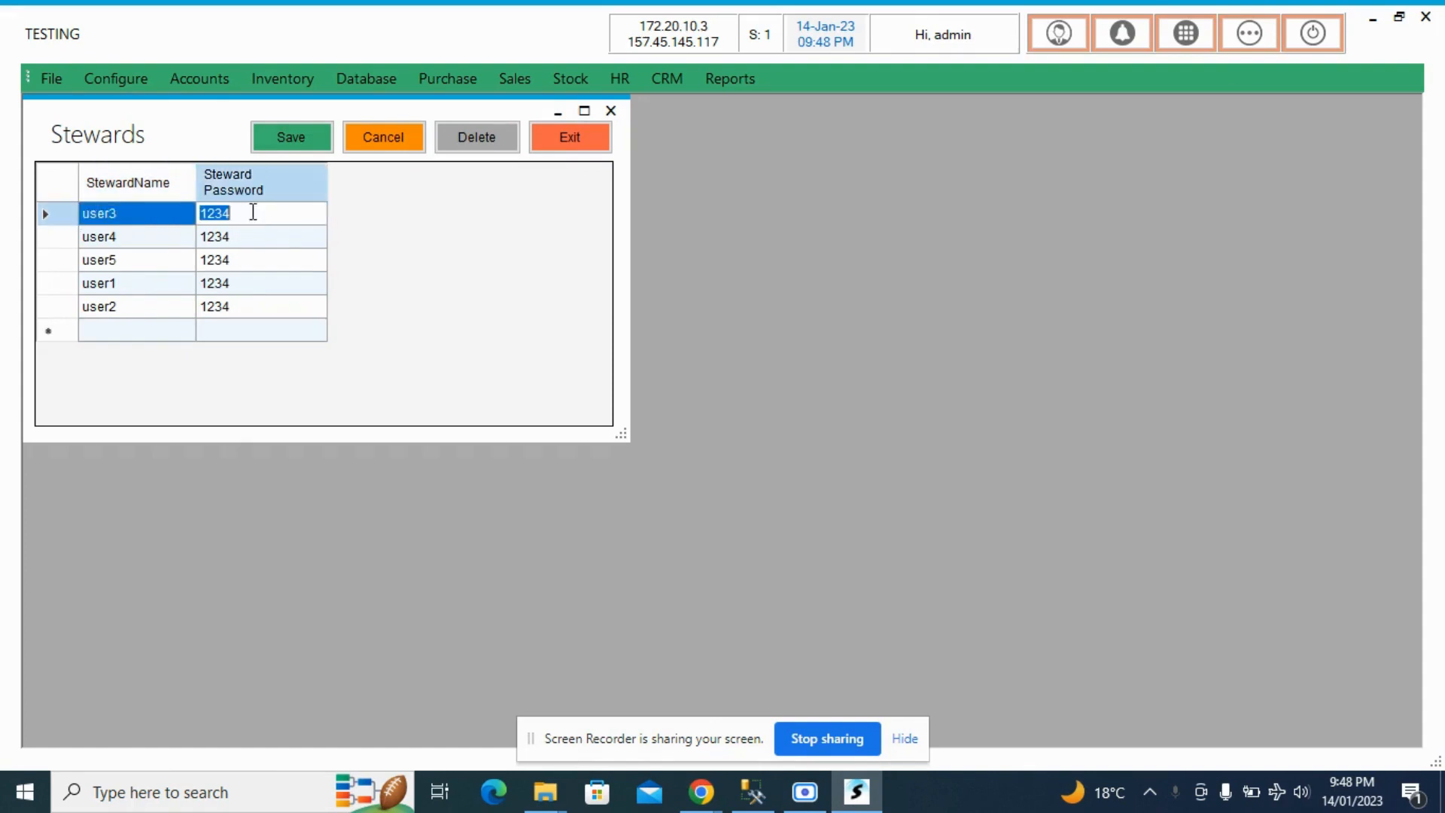
{"action": "left_click", "coordinate": [160, 217]}
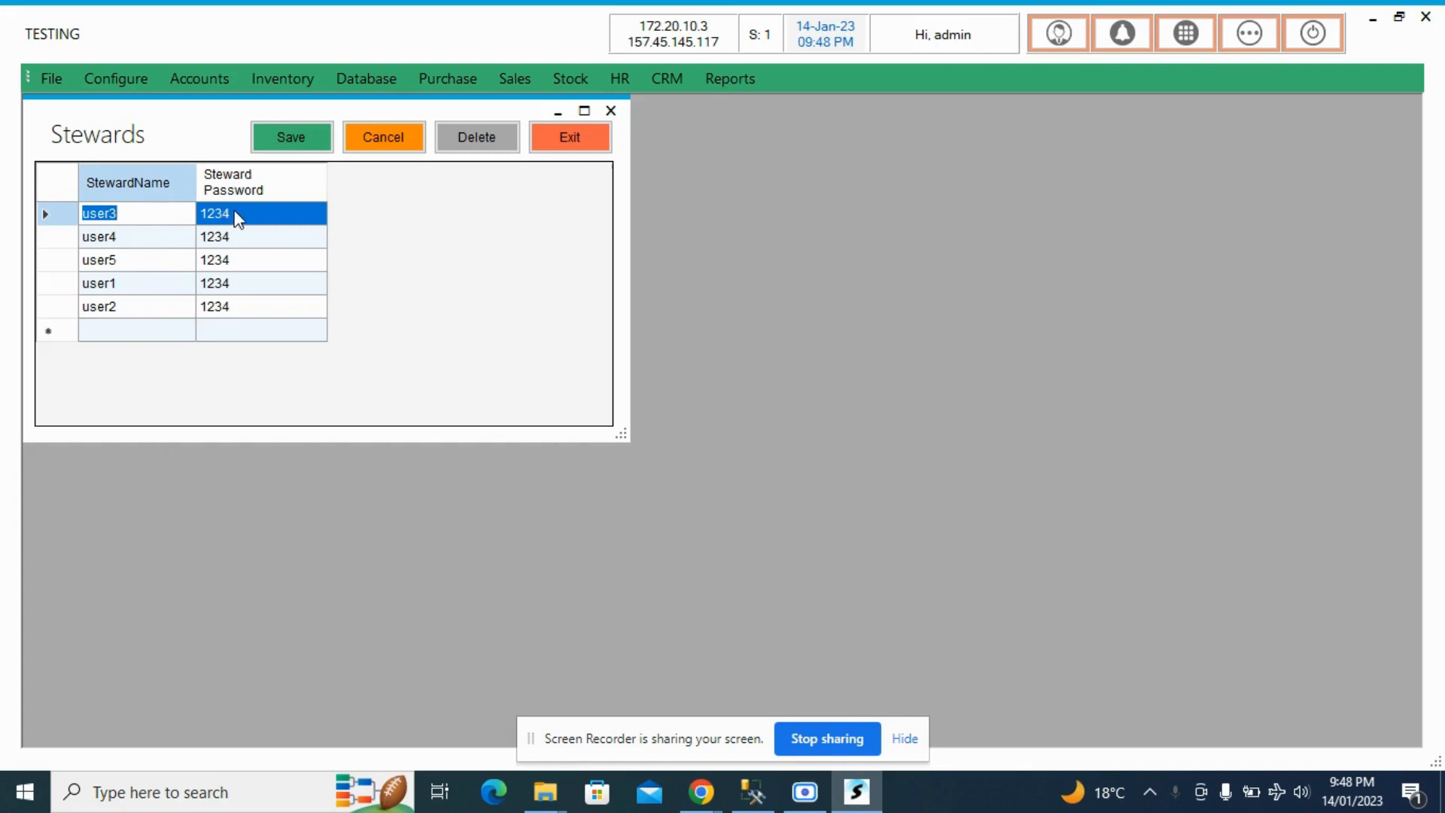
{"action": "left_click", "coordinate": [579, 148]}
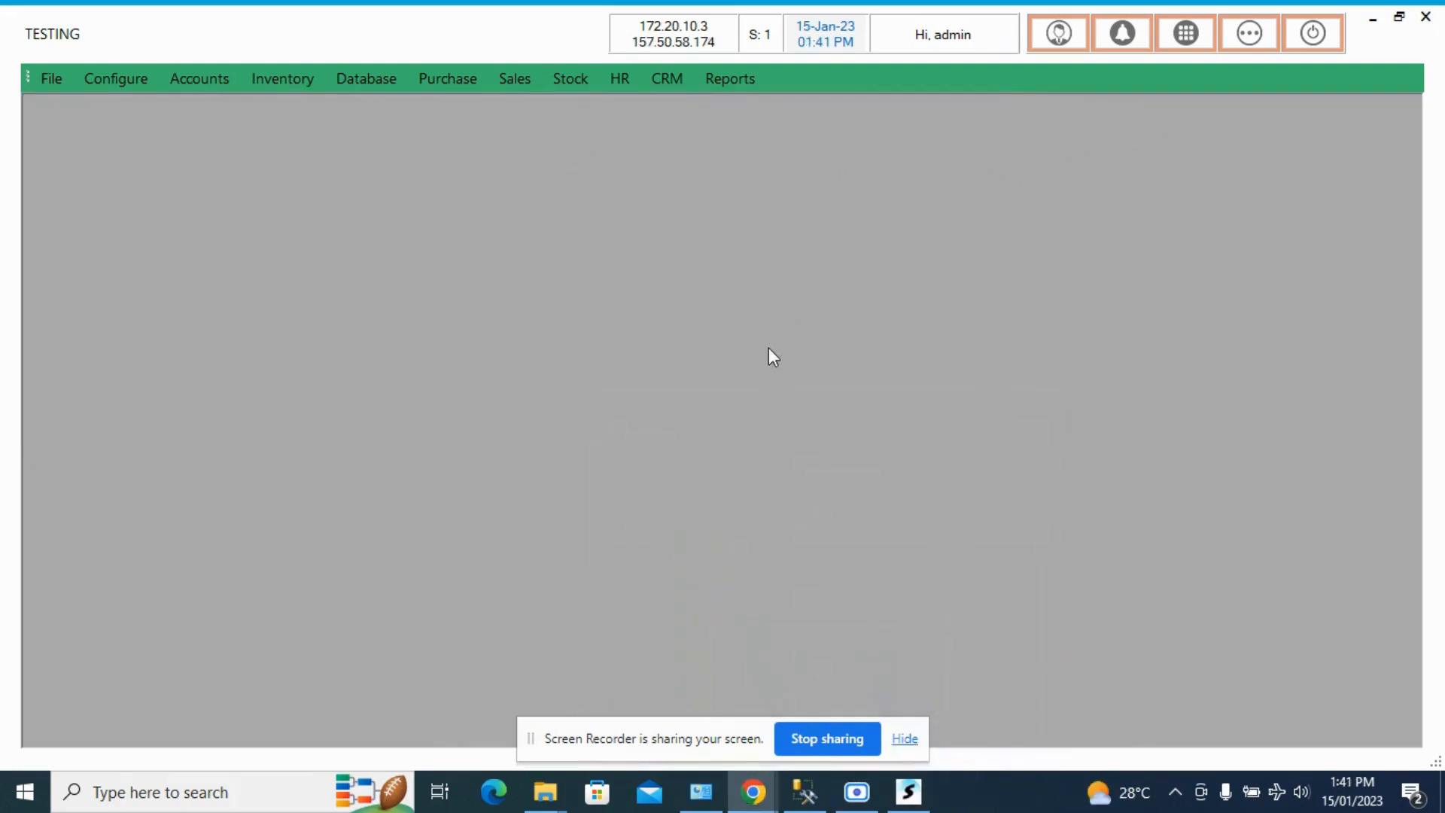
- Open Touch POS billing from the favourites, choose the Dining hall and start an order for table 1
{"action": "left_click", "coordinate": [768, 349]}
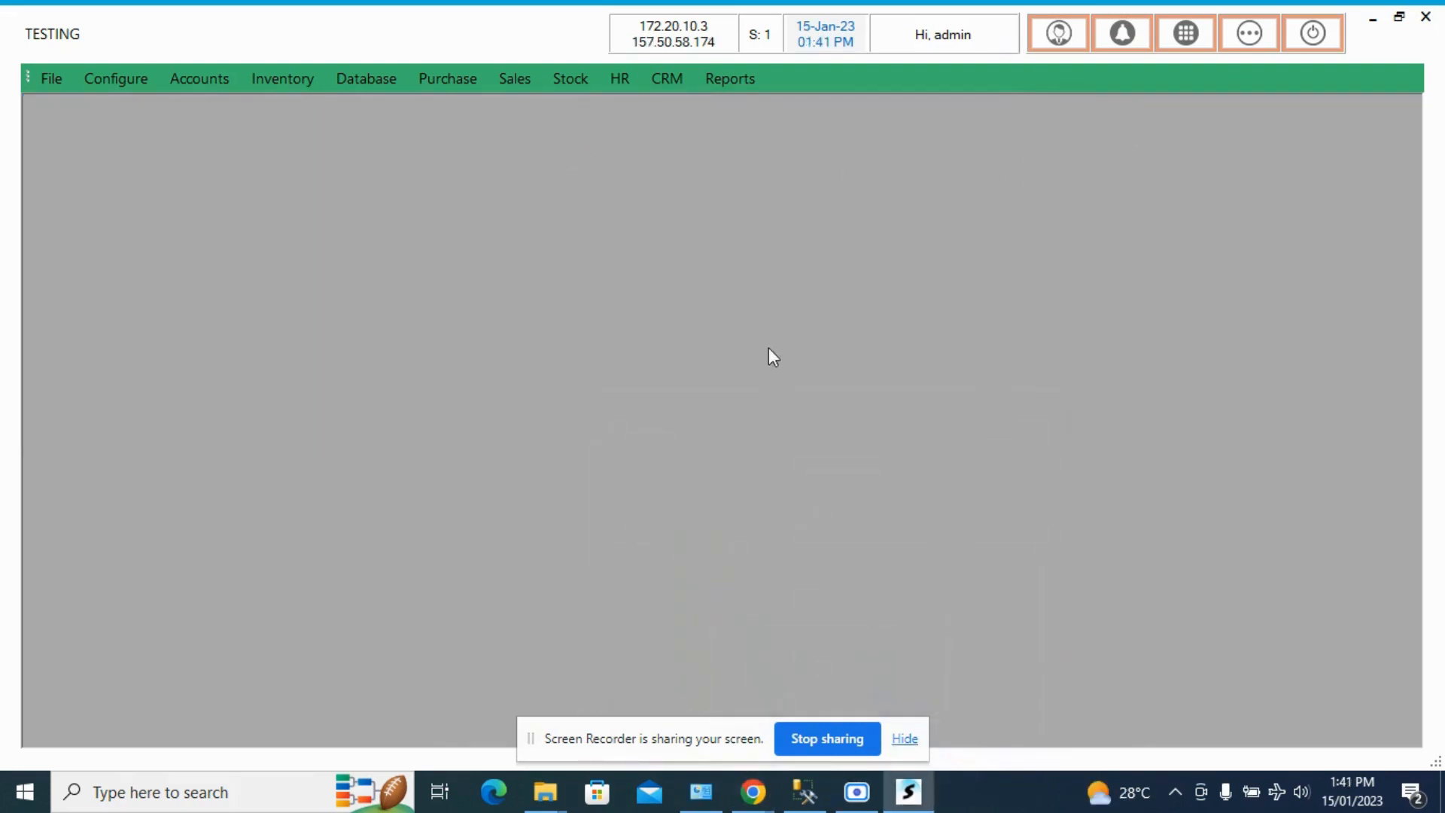
{"action": "left_click", "coordinate": [1234, 44]}
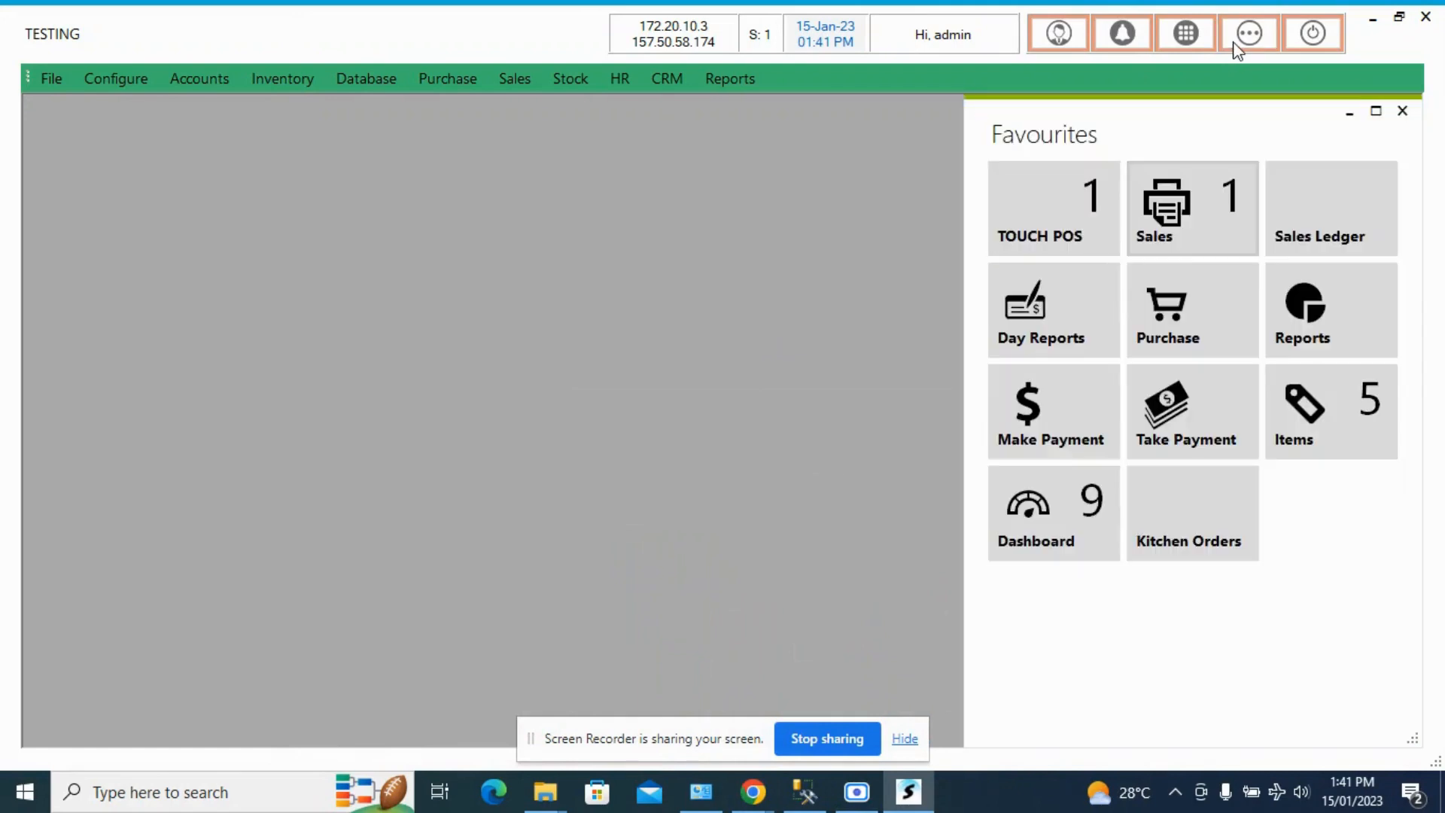
{"action": "left_click", "coordinate": [1066, 219]}
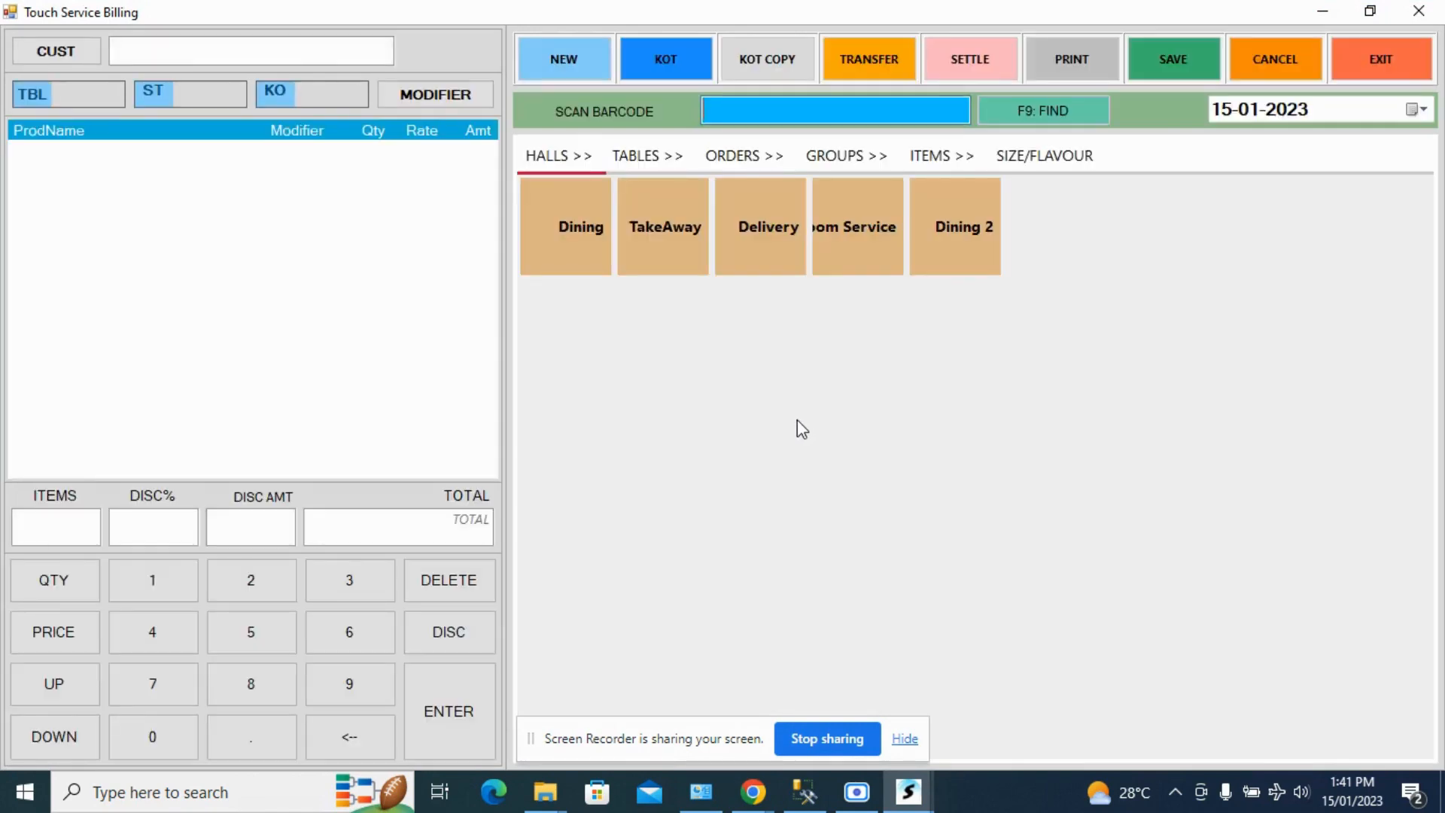
{"action": "left_click", "coordinate": [568, 233]}
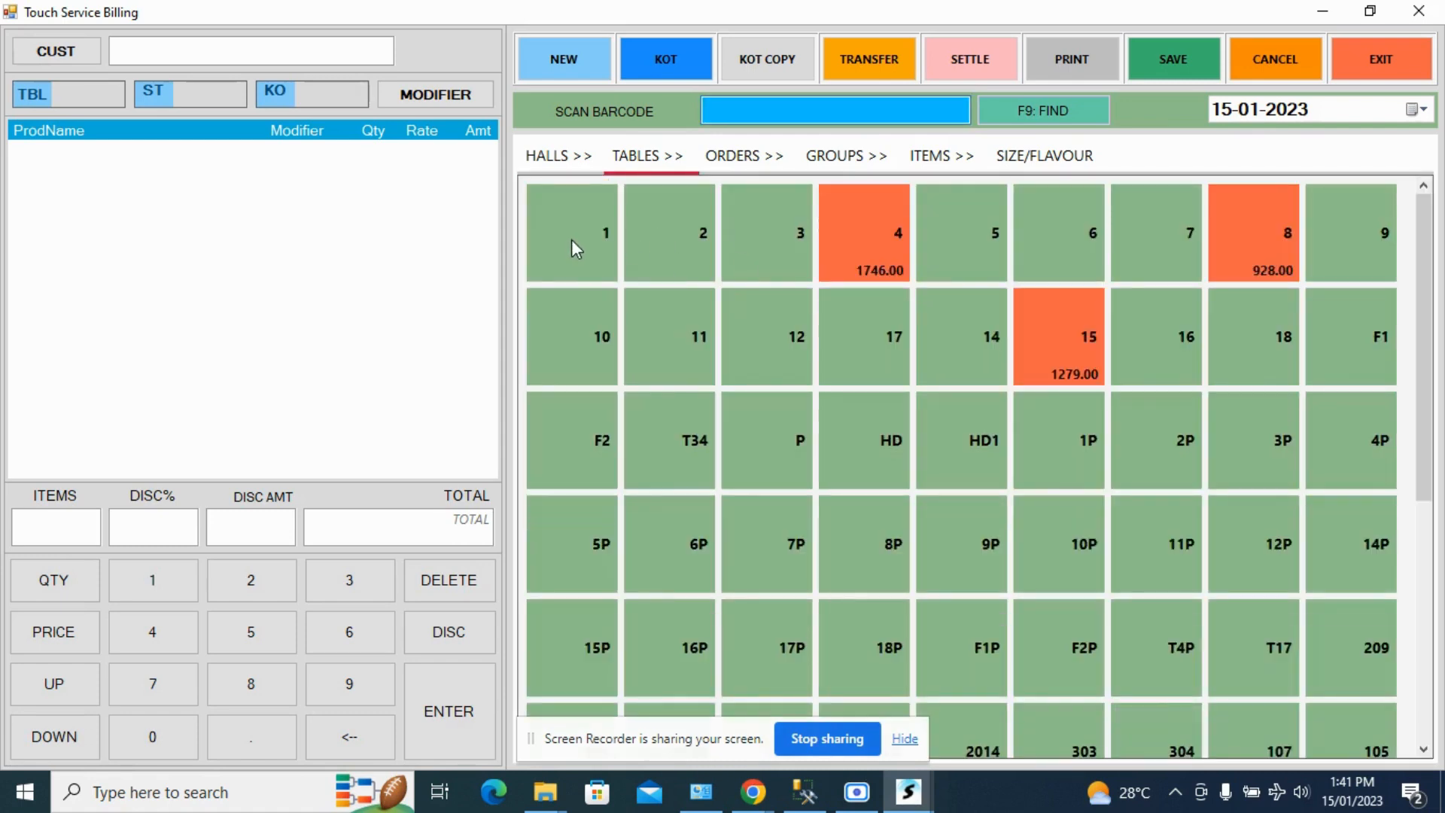
{"action": "left_click", "coordinate": [575, 232]}
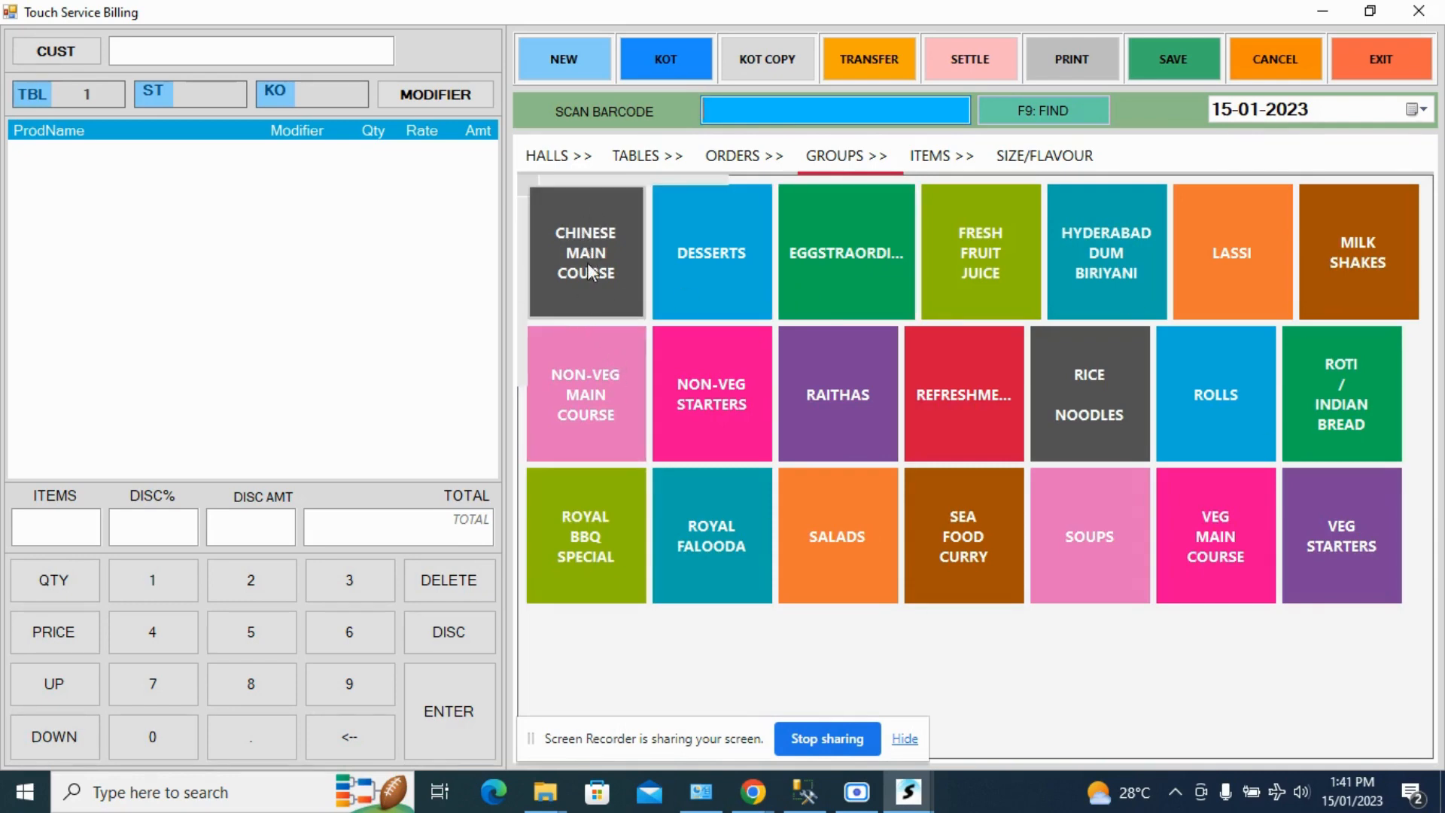
- Add Chinese Veg Combo, Sizzler Non-Veg Fried Rice and Spl Chicken Pakoda 500Gms from the Chinese Main Course group to the order
{"action": "left_click", "coordinate": [592, 271]}
{"action": "left_click", "coordinate": [856, 239]}
{"action": "left_click", "coordinate": [1076, 264]}
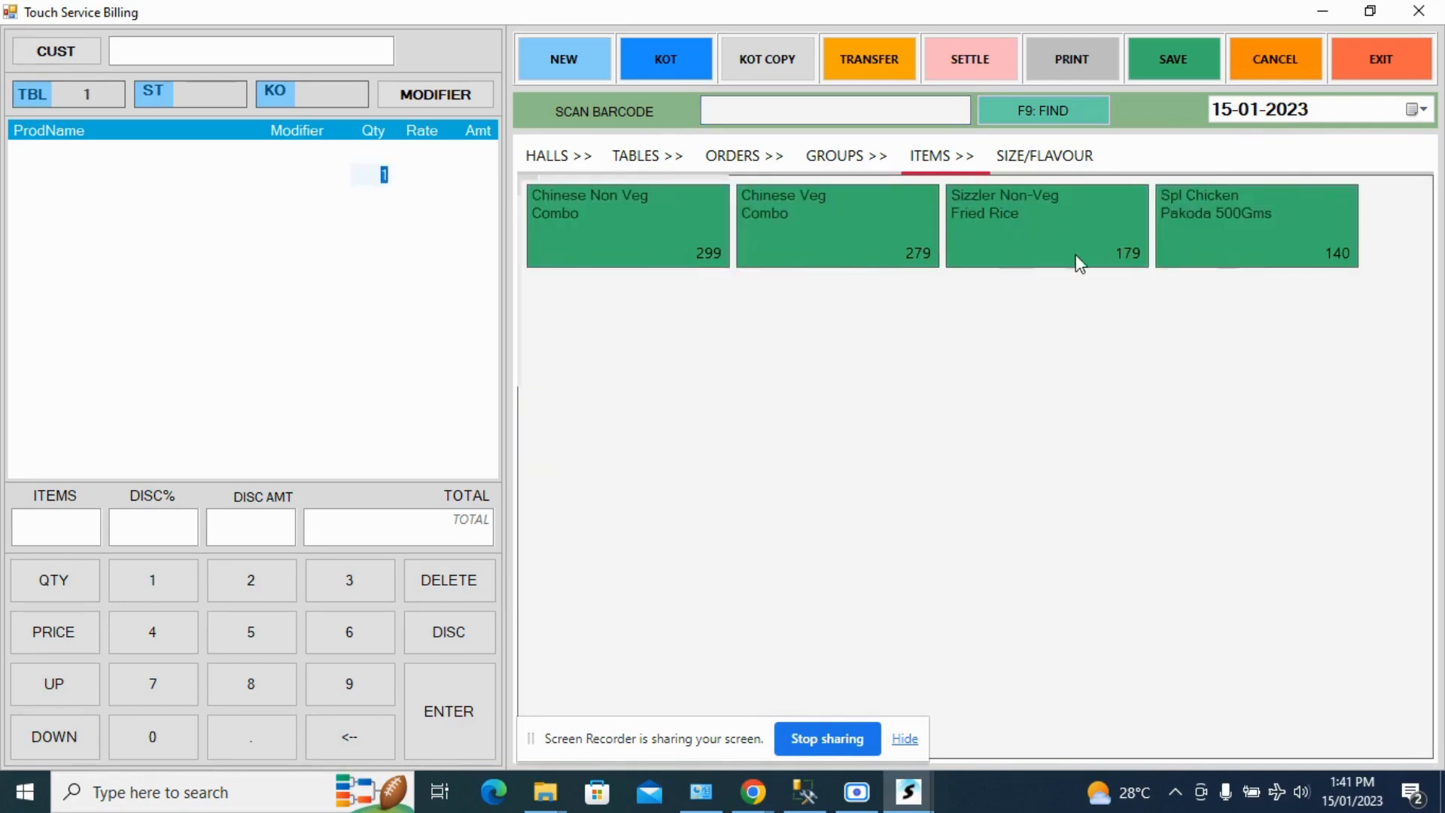
{"action": "left_click", "coordinate": [1249, 258]}
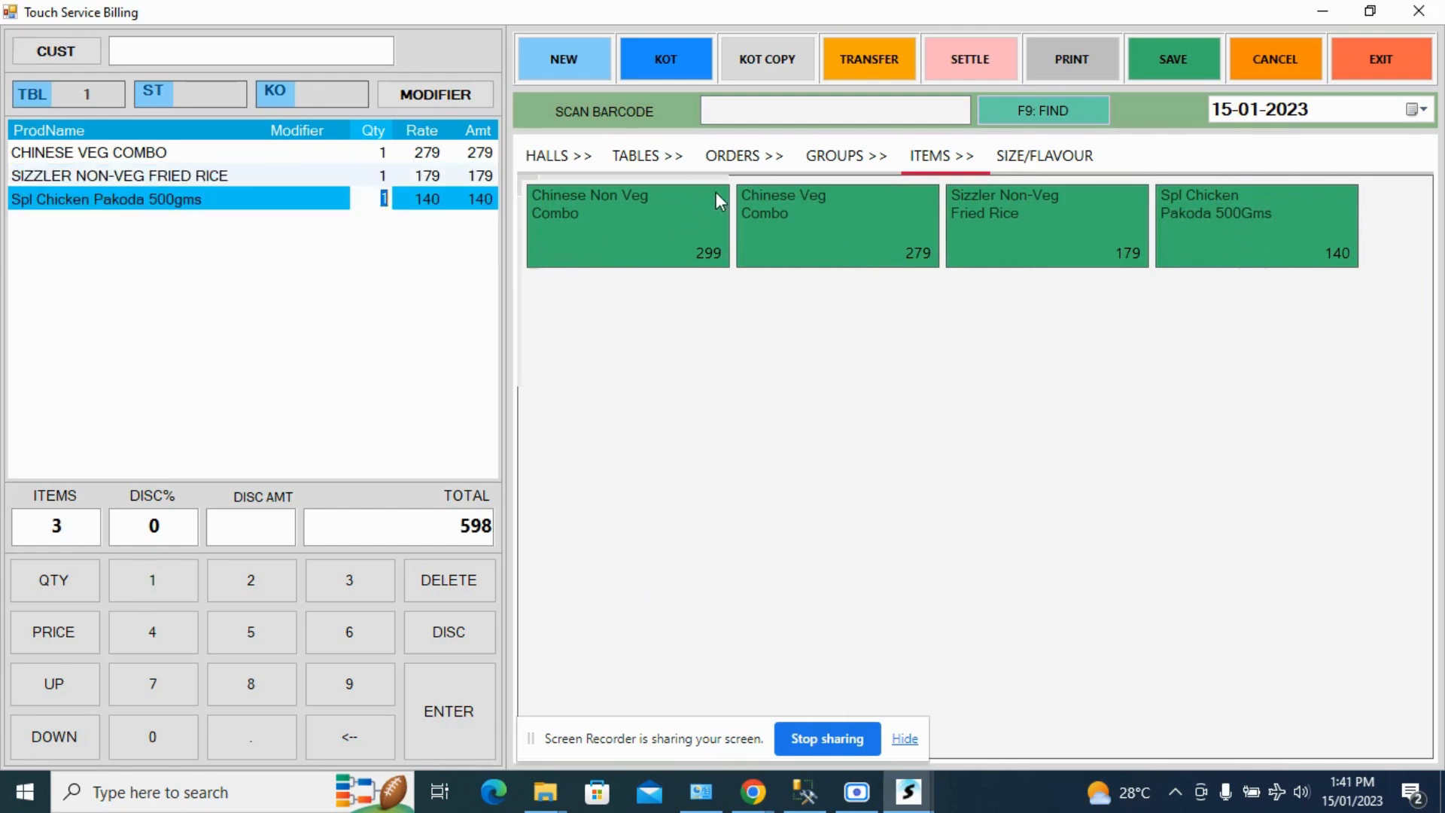
- Add Mixed Non-Veg Noodles, Seafood Noodles, Mixed Veg Fried Rice and Sizzler Non-Veg Noodles from the Rice Noodles group
{"action": "left_click", "coordinate": [842, 159]}
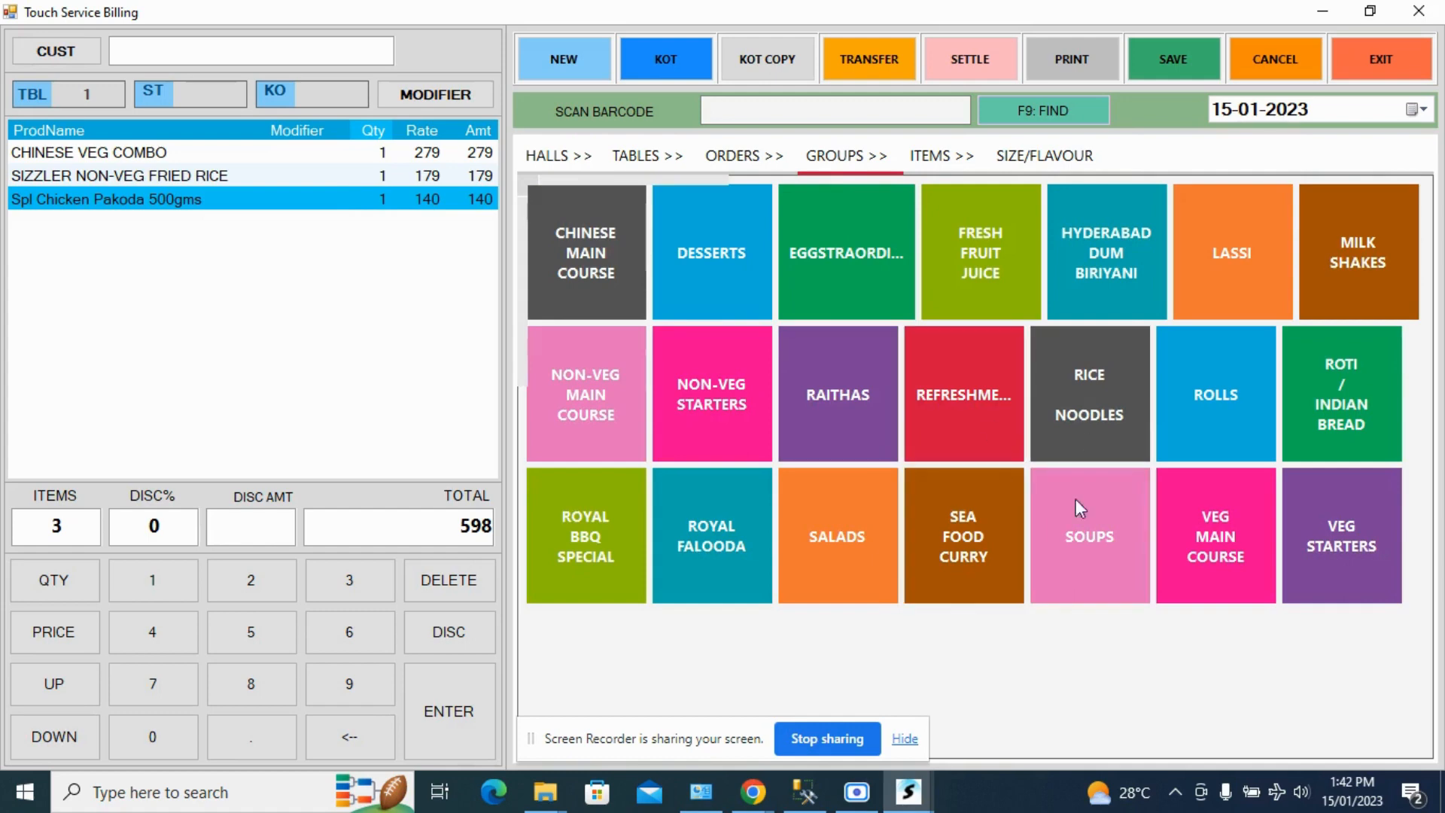
{"action": "left_click", "coordinate": [1113, 392]}
{"action": "left_click", "coordinate": [598, 313]}
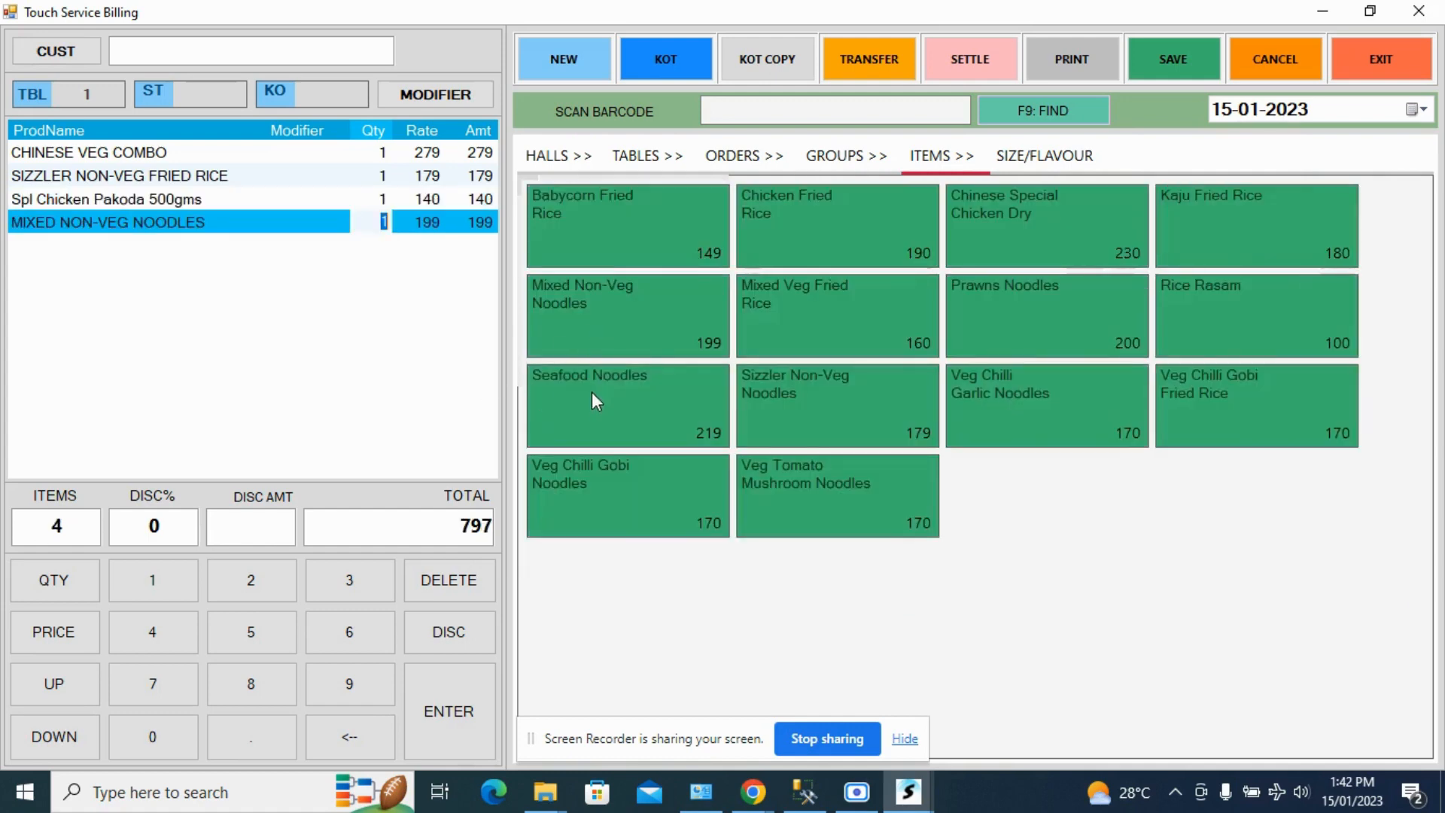
{"action": "left_click", "coordinate": [591, 392]}
{"action": "left_click", "coordinate": [783, 302]}
{"action": "left_click", "coordinate": [790, 433]}
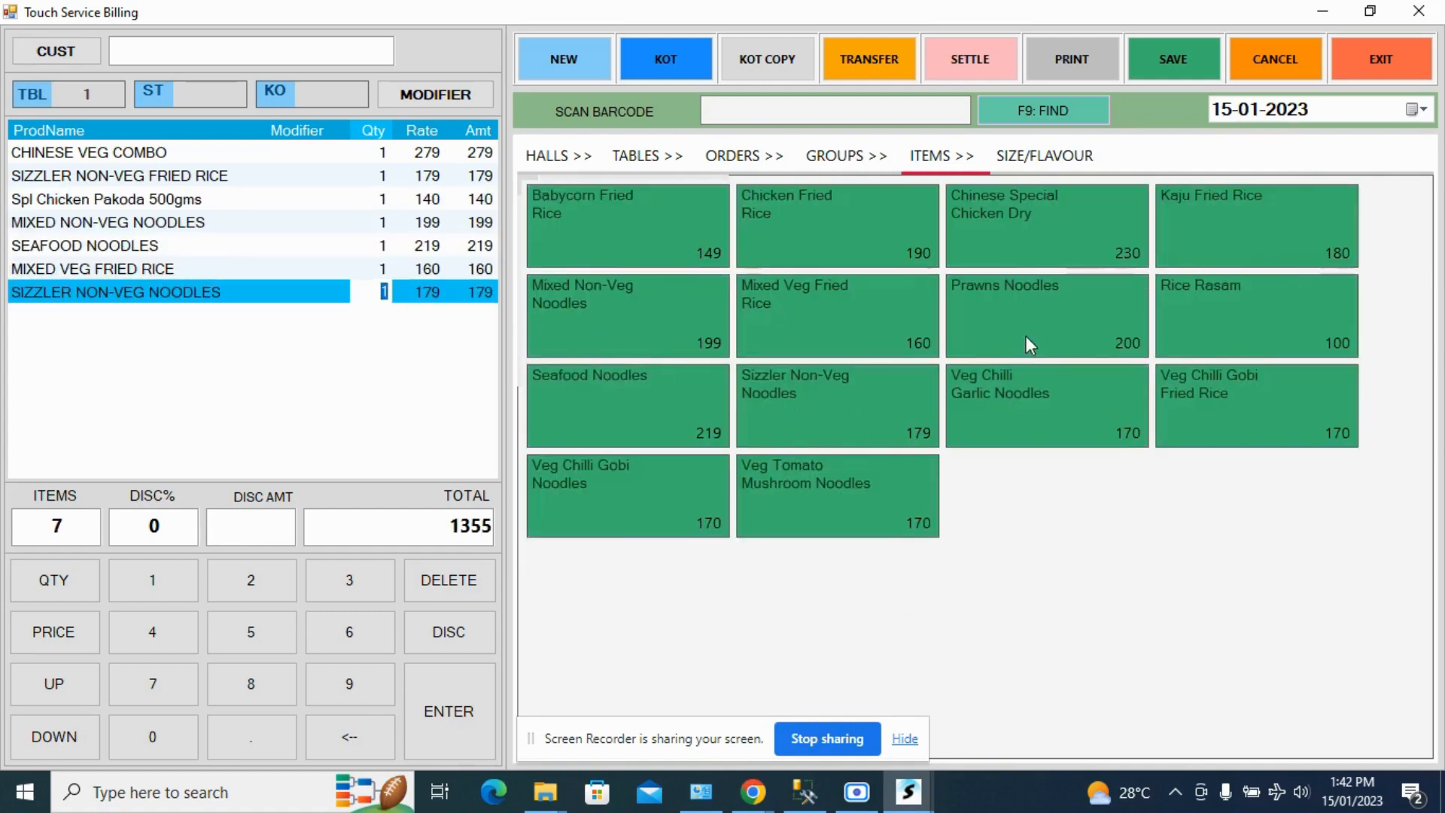
- Set the Chinese Veg Combo quantity to 2 and give that line the modifier LESS OIL
{"action": "left_click", "coordinate": [383, 153]}
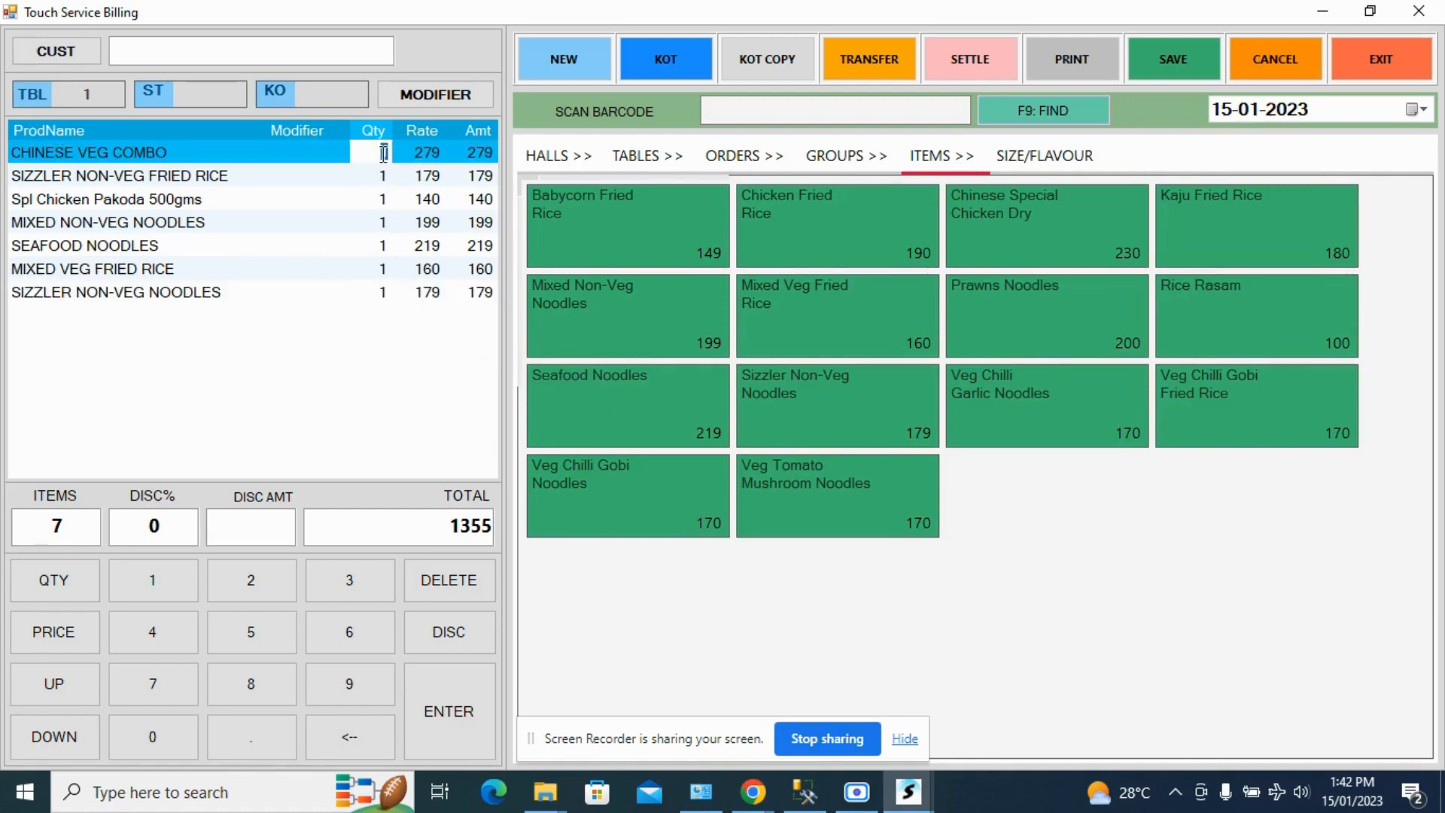
{"action": "left_click", "coordinate": [383, 224]}
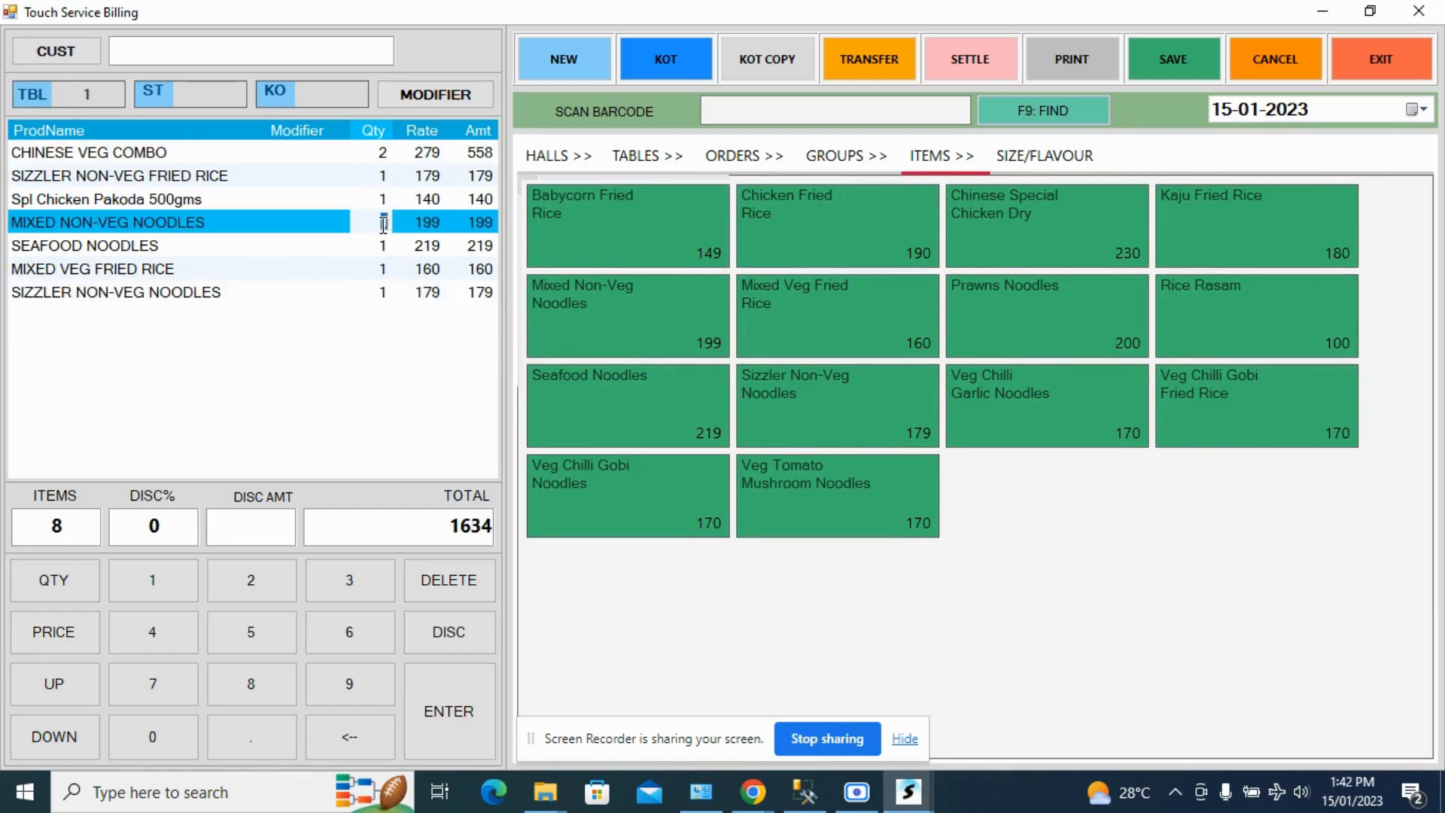
{"action": "left_click", "coordinate": [329, 155]}
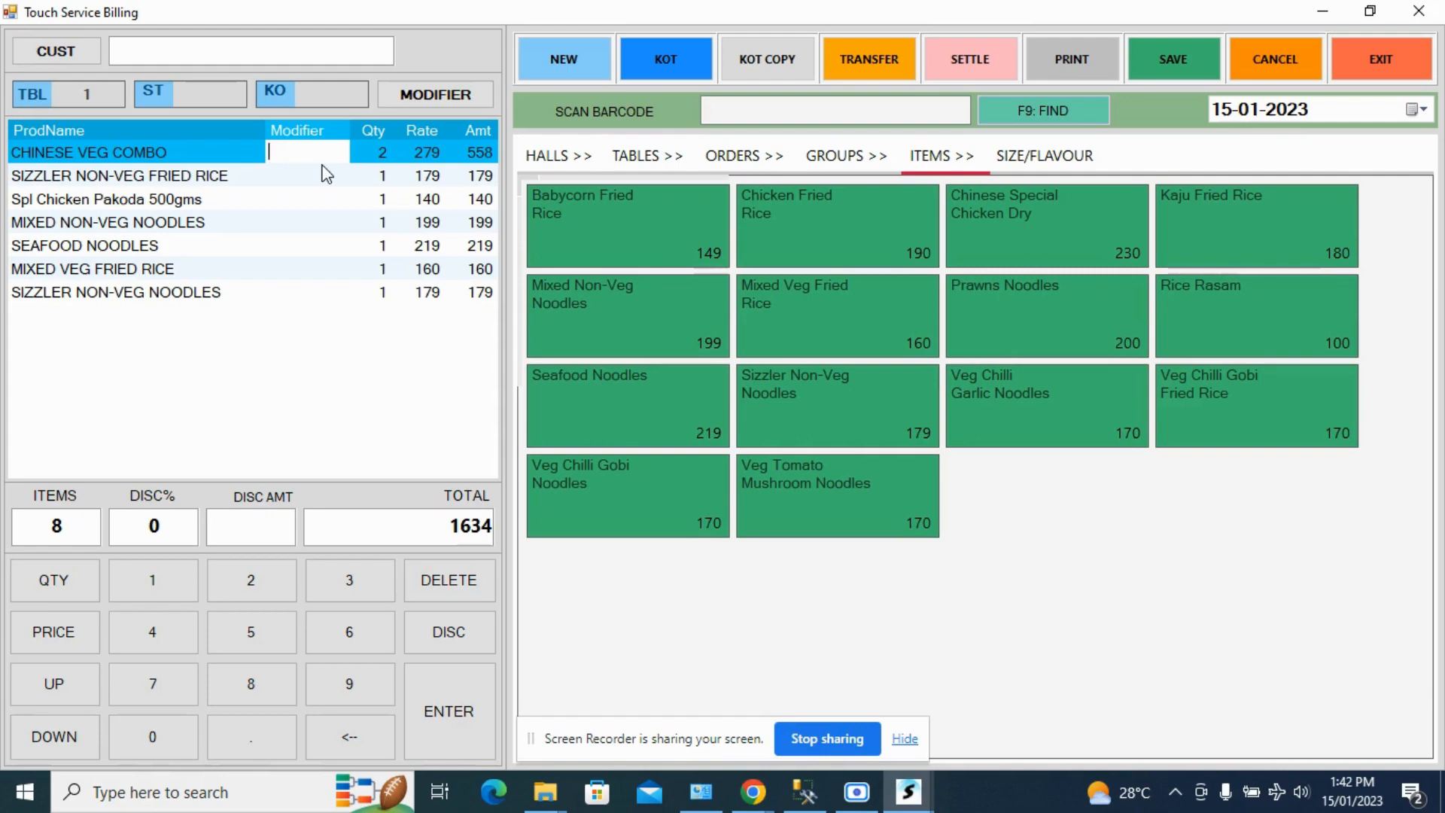
{"action": "type", "text": "X"}
{"action": "key", "text": "BackSpace"}
{"action": "type", "text": "LESS OIL"}
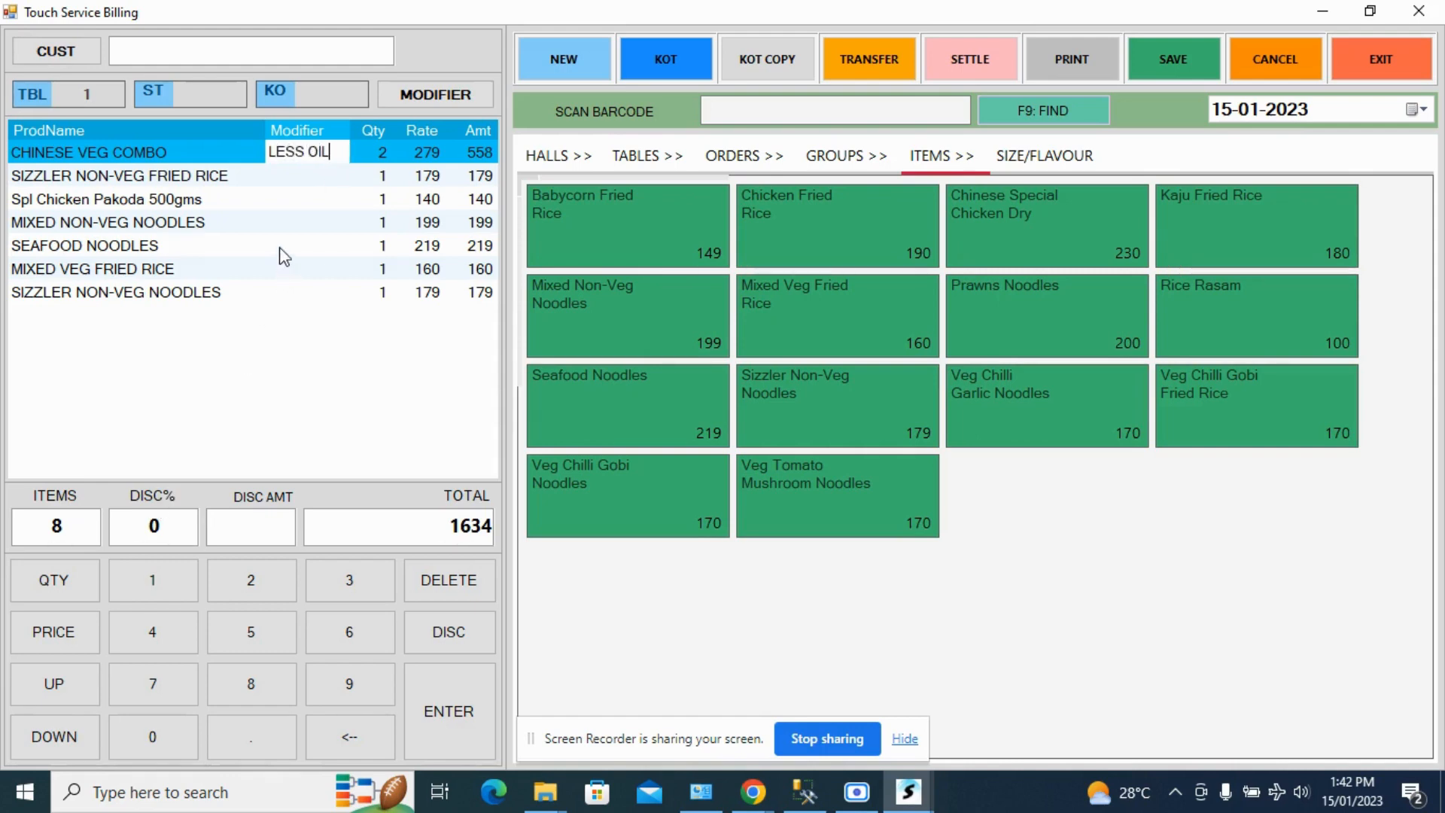
{"action": "left_click", "coordinate": [277, 176]}
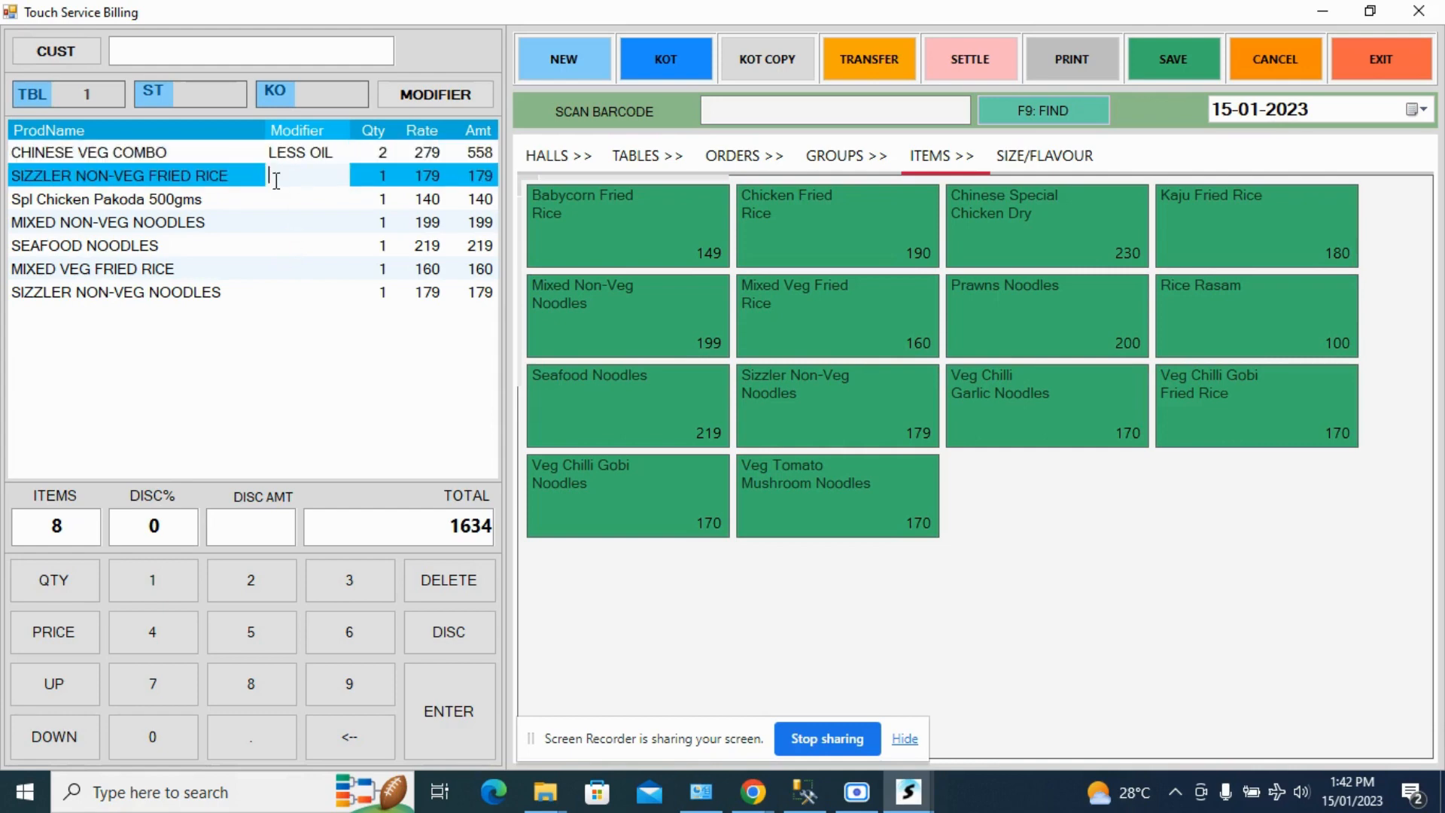
{"action": "left_click", "coordinate": [308, 153]}
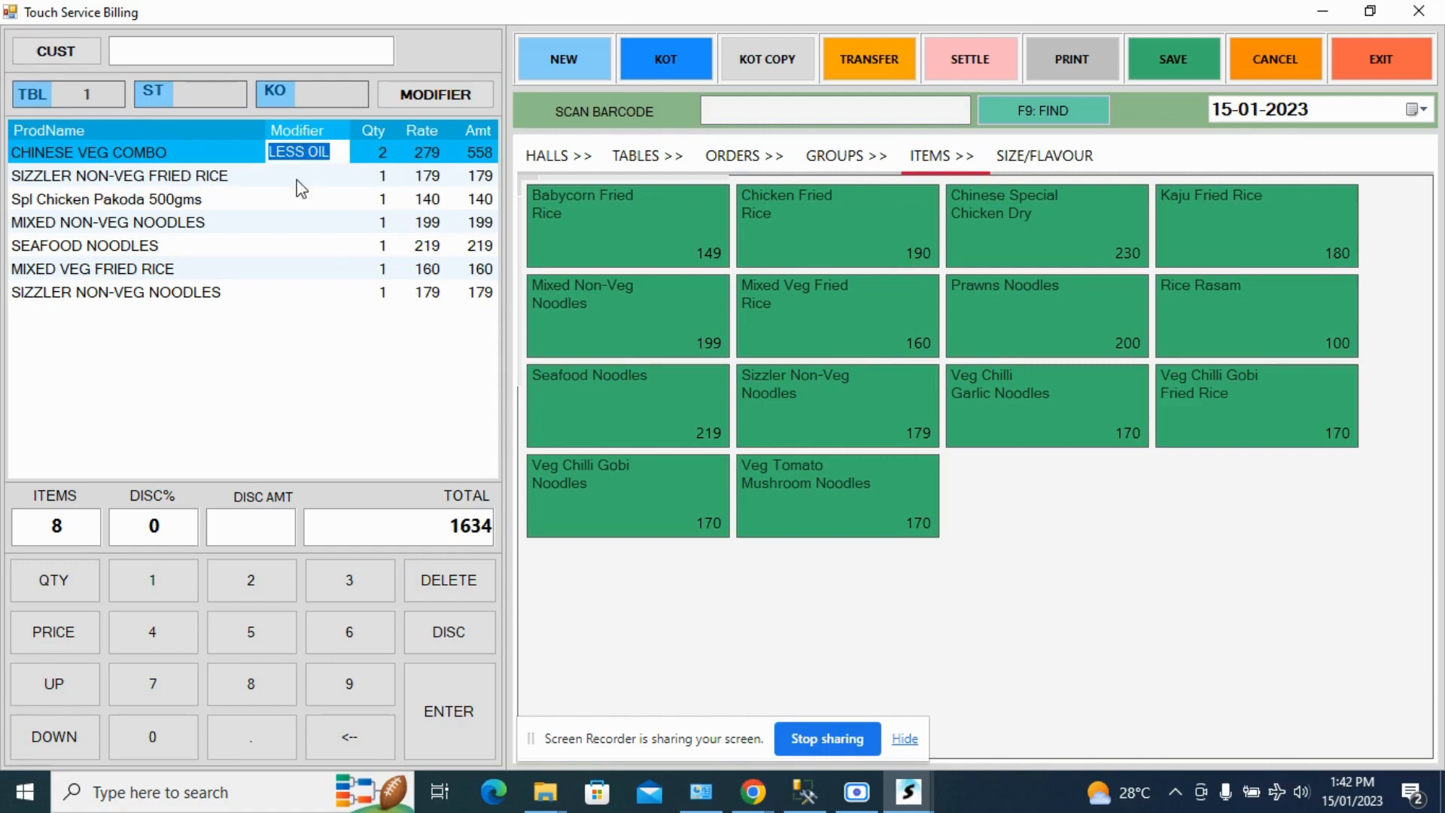
- Assign steward user4 to table 1's order and send its items as a KOT
{"action": "left_click", "coordinate": [152, 88]}
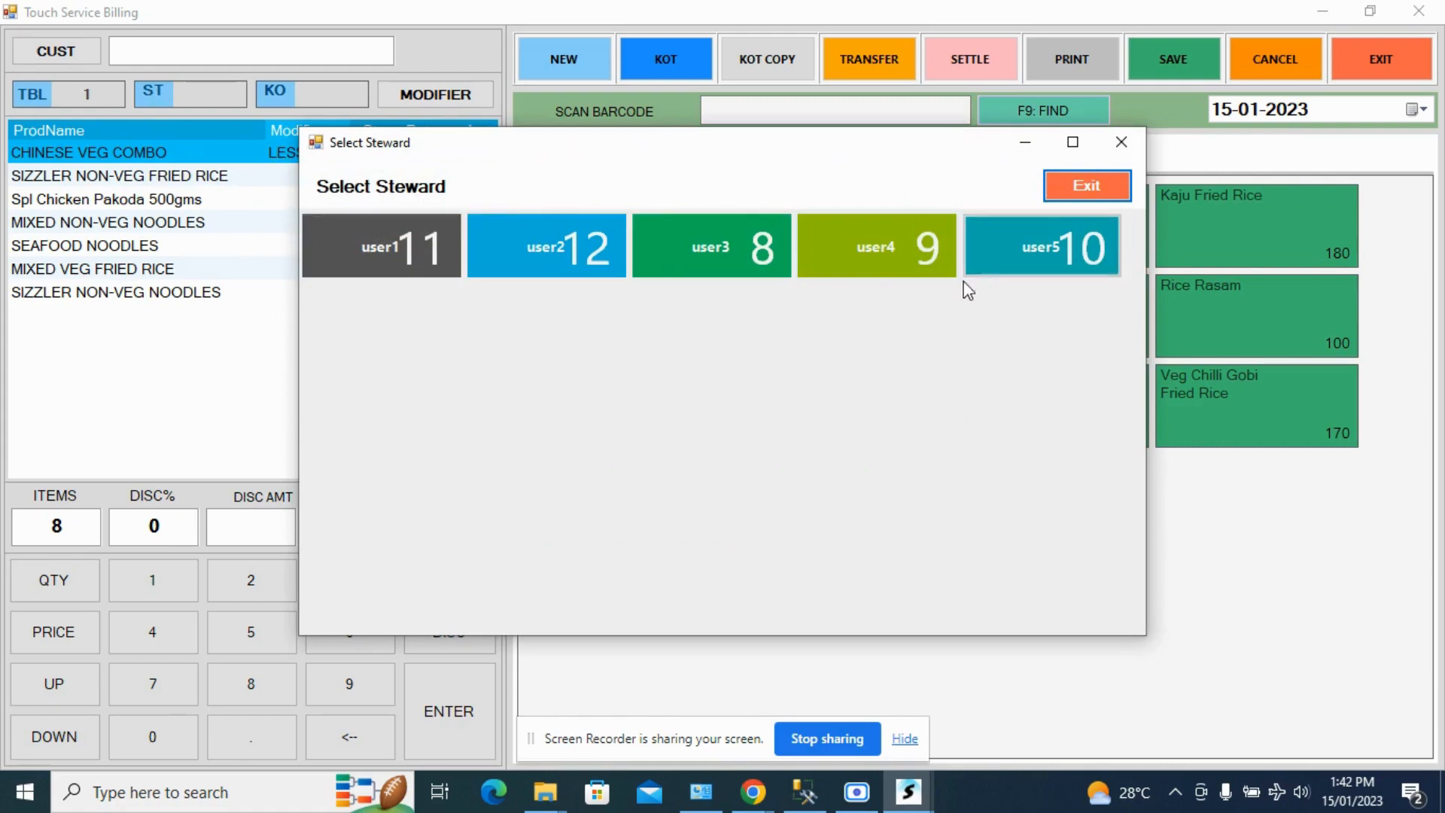
{"action": "left_click", "coordinate": [870, 245]}
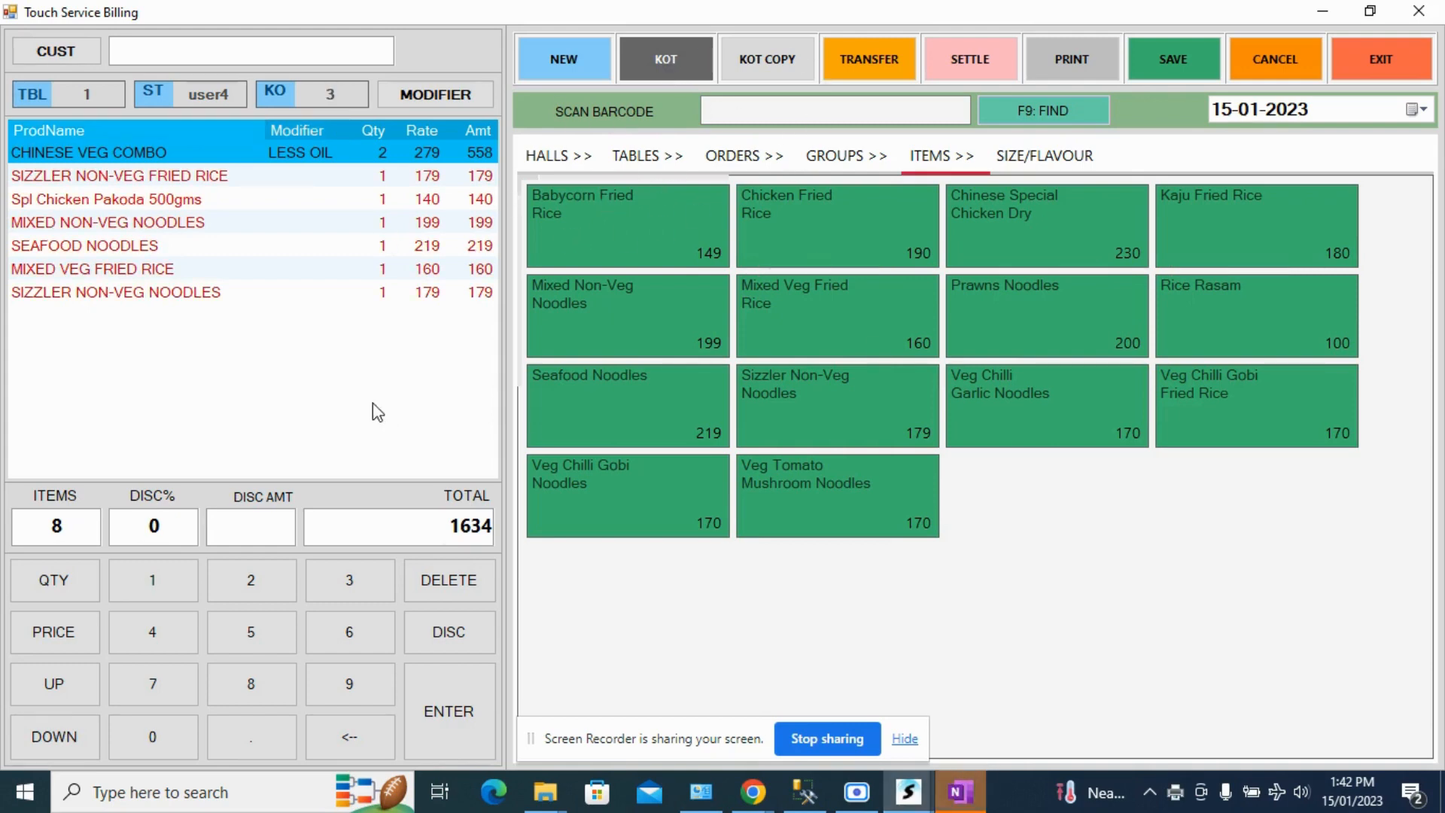
- Examine table 1's order lines to see how items already sent to the kitchen are marked
{"action": "left_click", "coordinate": [91, 179]}
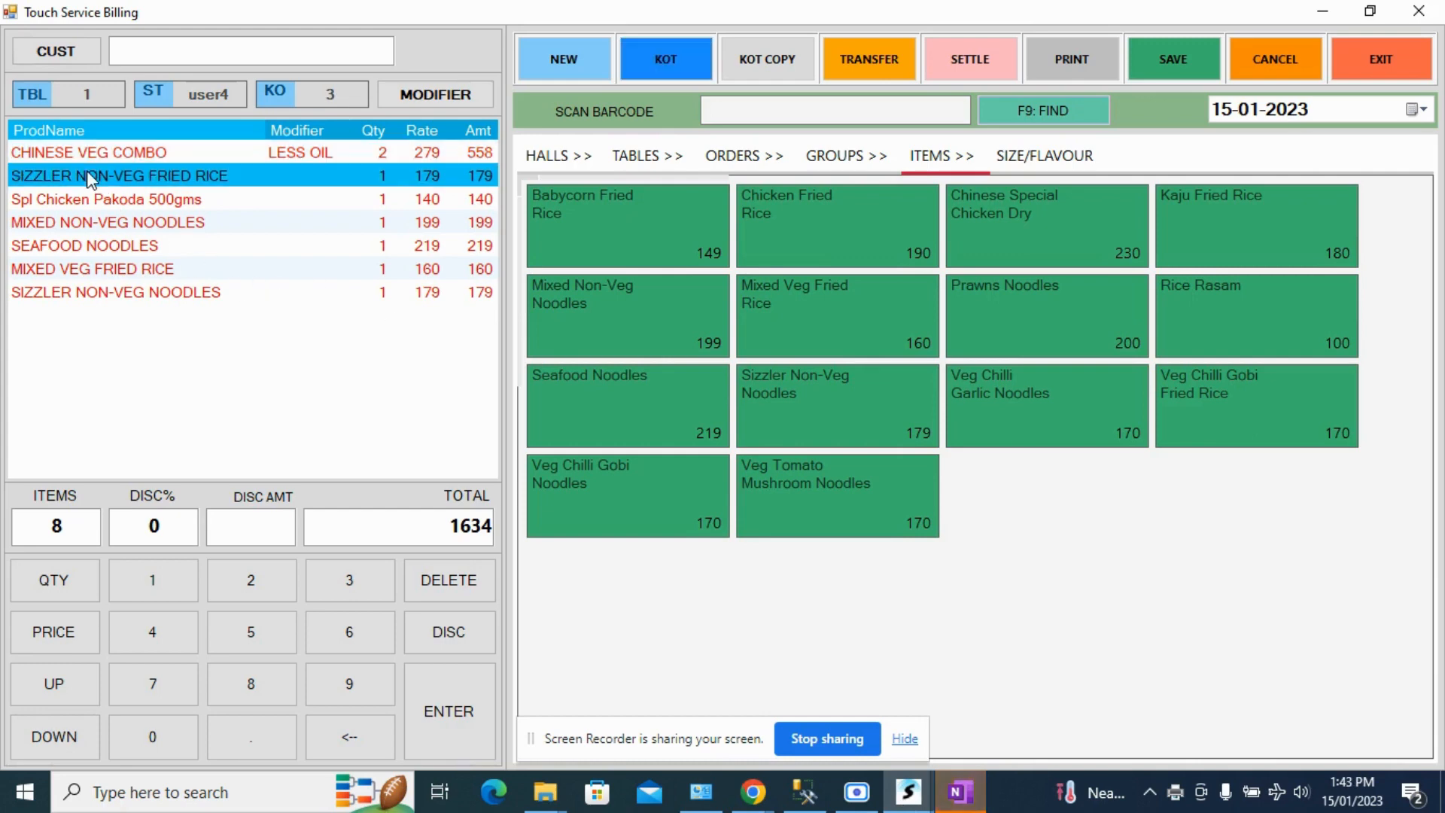
{"action": "left_click", "coordinate": [85, 154]}
{"action": "left_click", "coordinate": [91, 194]}
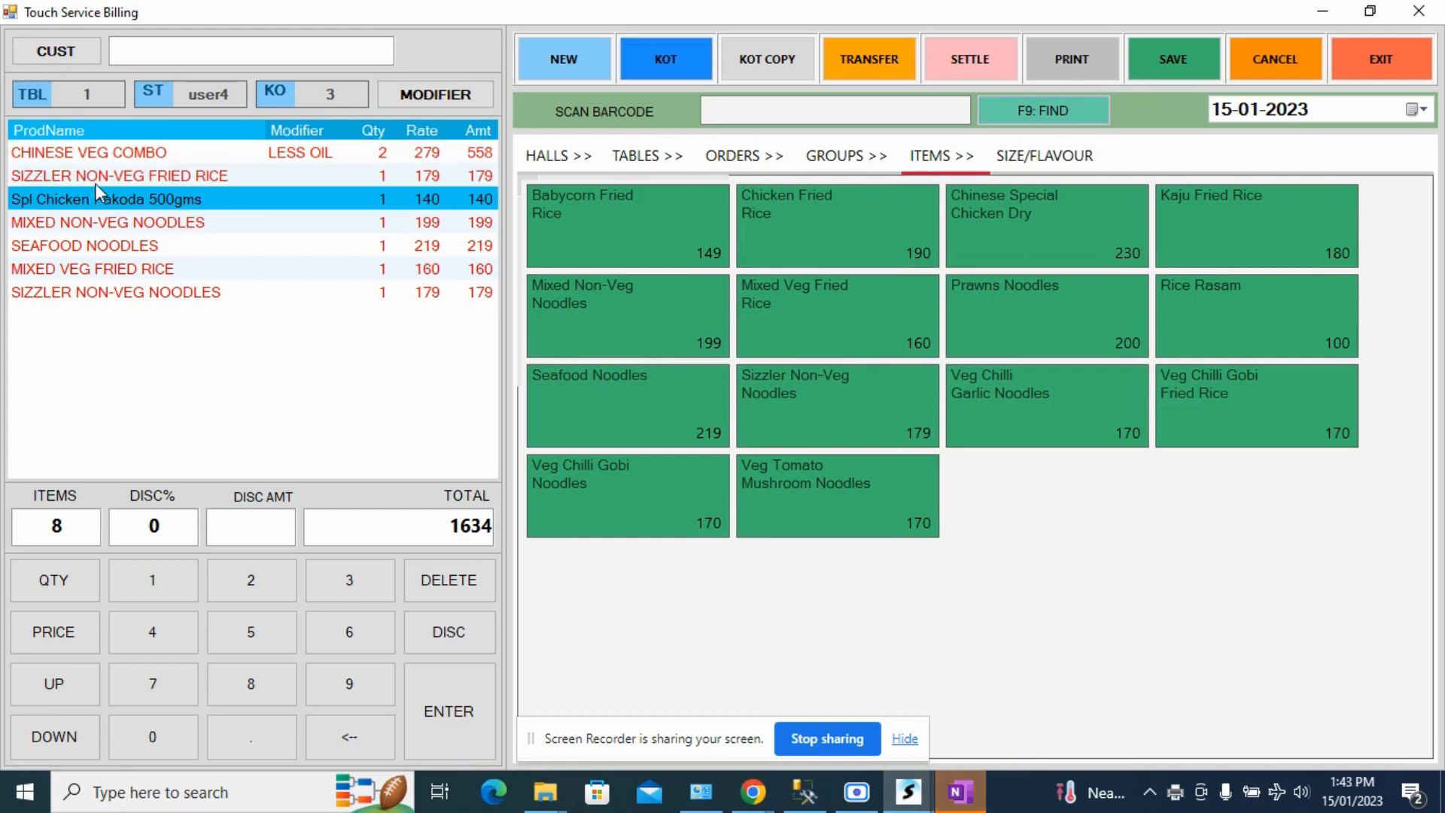
{"action": "left_click", "coordinate": [95, 181]}
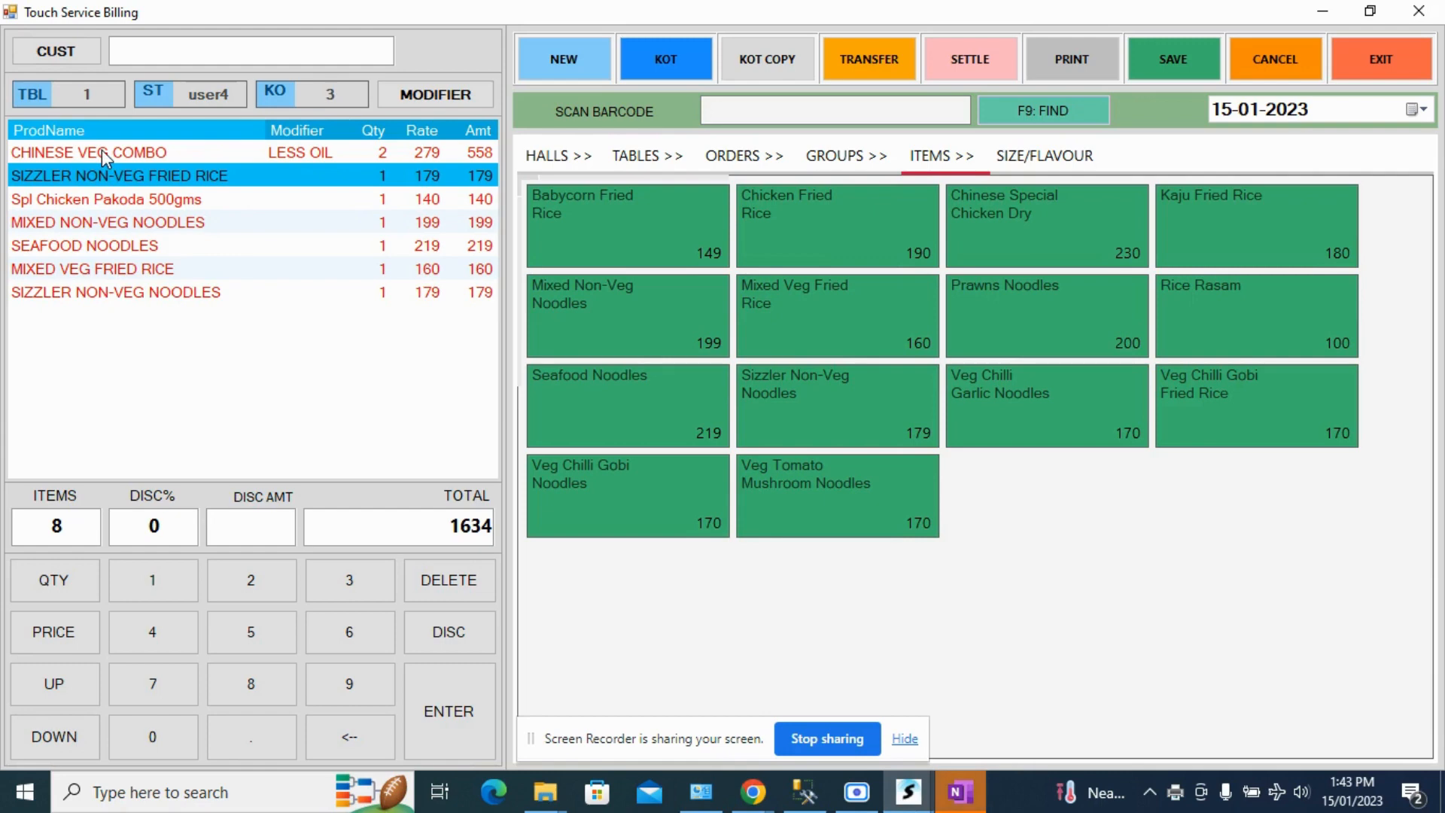
{"action": "left_click", "coordinate": [102, 152]}
{"action": "left_click", "coordinate": [105, 220]}
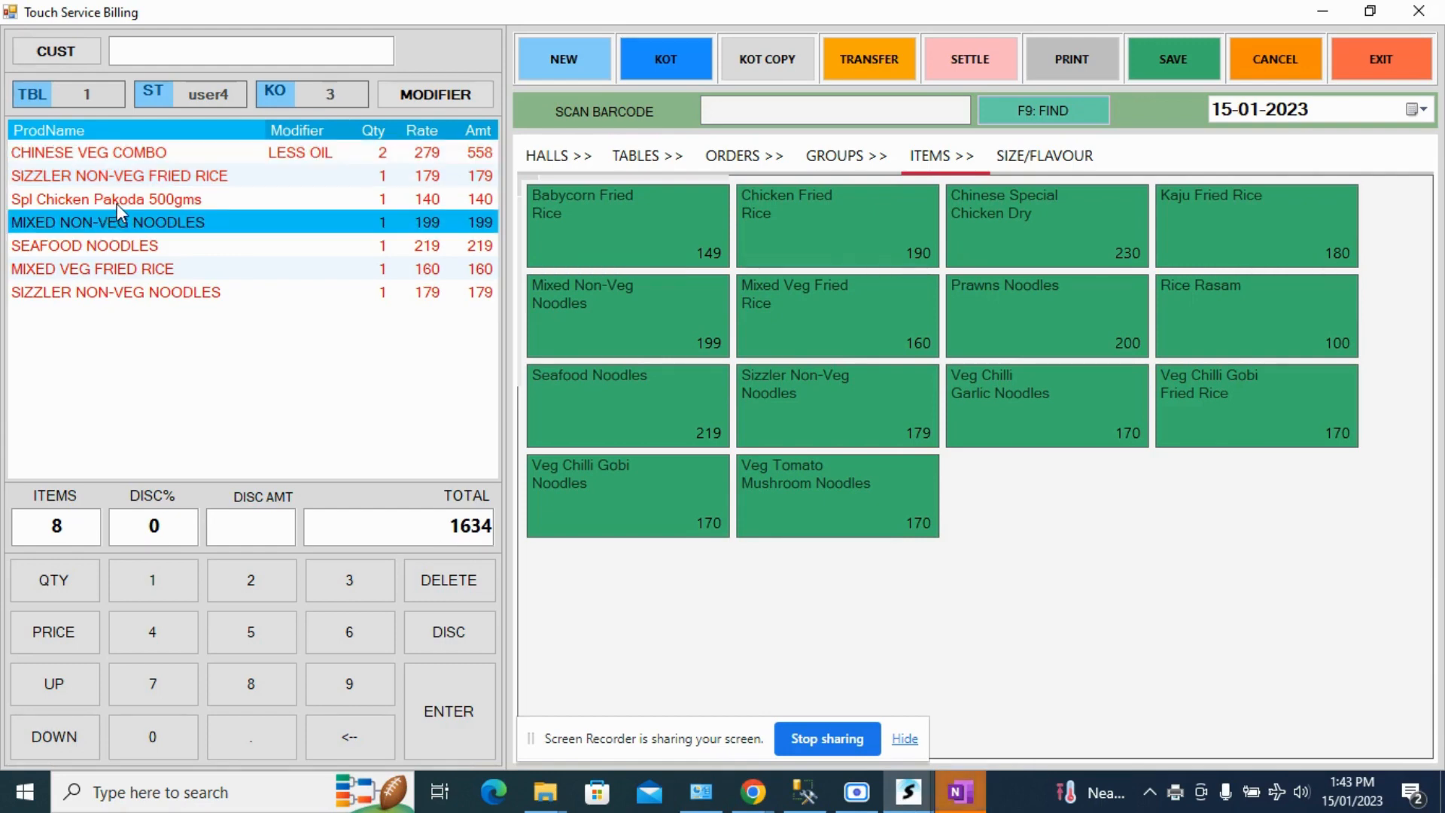
{"action": "left_click", "coordinate": [115, 203]}
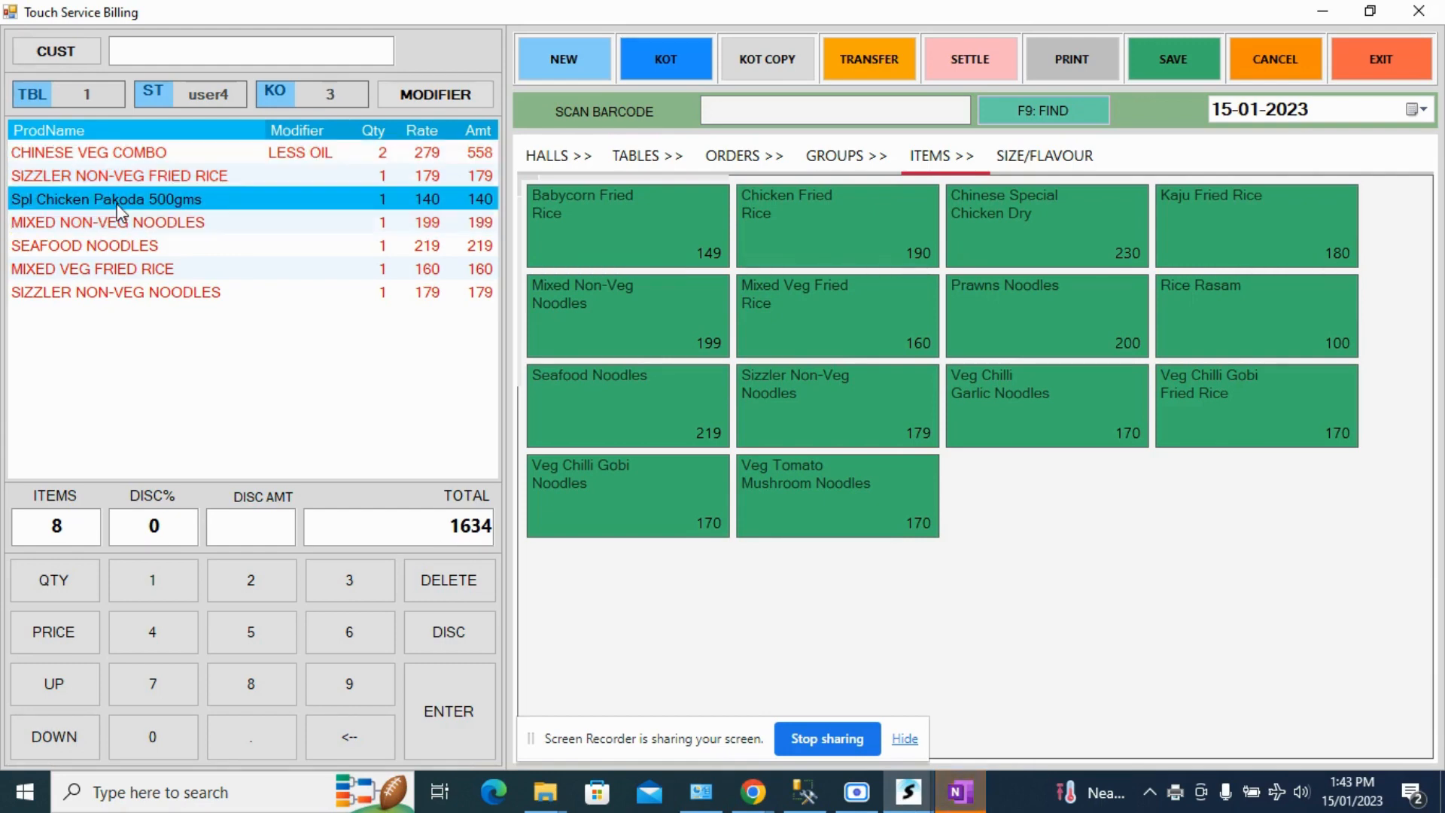
{"action": "left_click", "coordinate": [272, 155]}
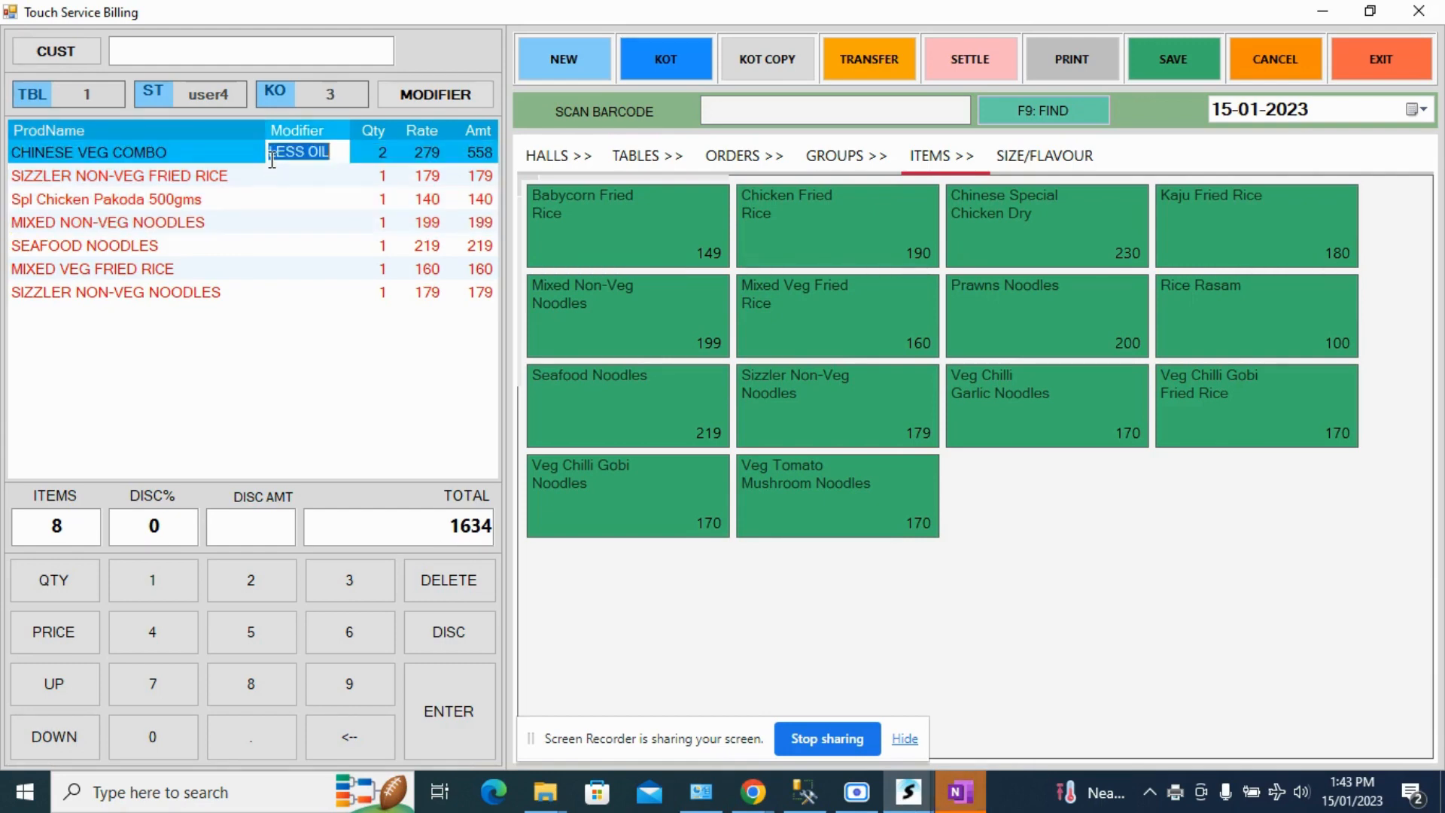
{"action": "left_click", "coordinate": [129, 179]}
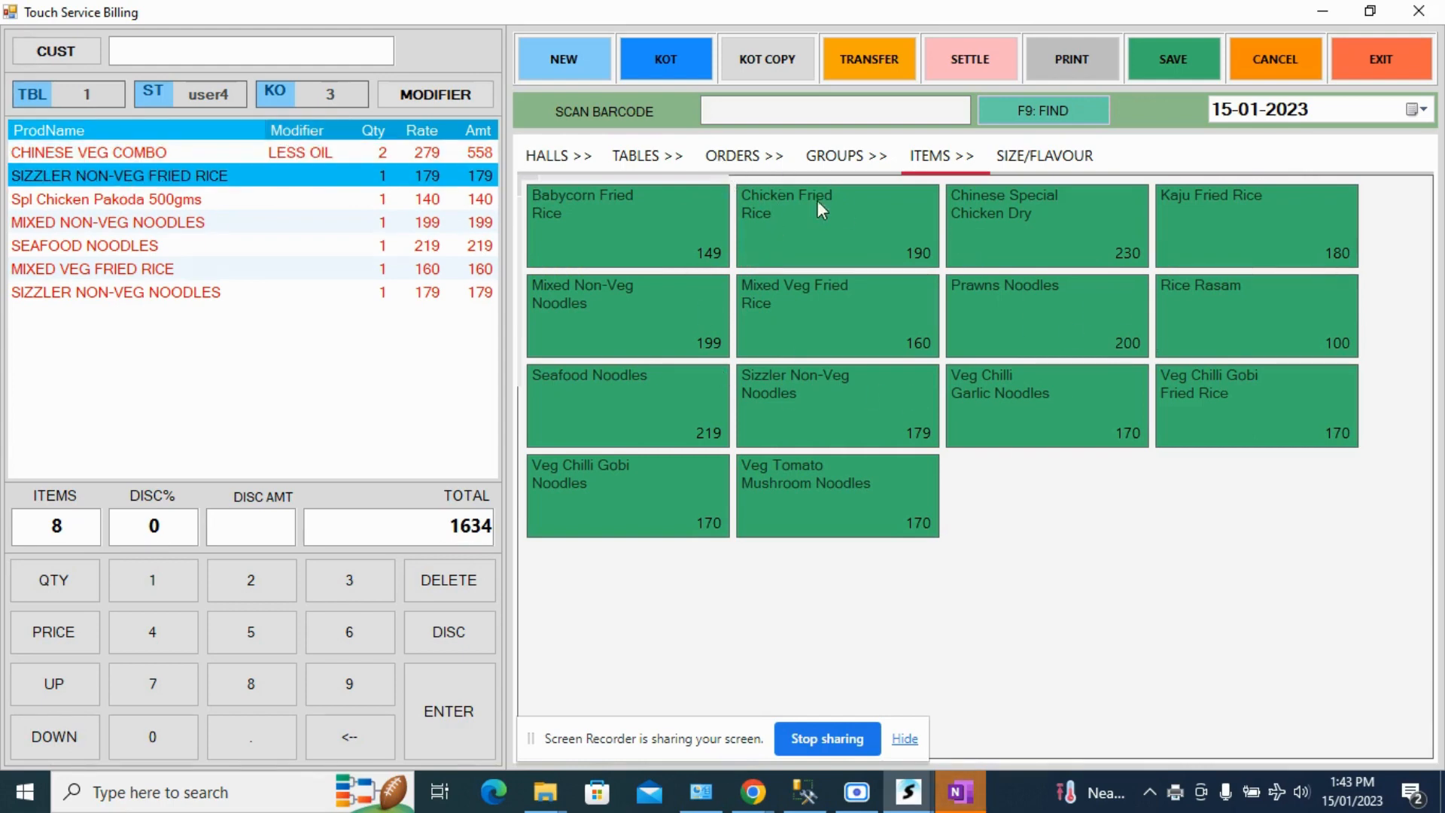
- Add Veg Tomato Mushroom Noodles, Seafood Noodles and Veg Chilli Gobi Noodles to table 1's order and send them as a KOT
{"action": "left_click", "coordinate": [873, 157]}
{"action": "left_click", "coordinate": [1096, 422]}
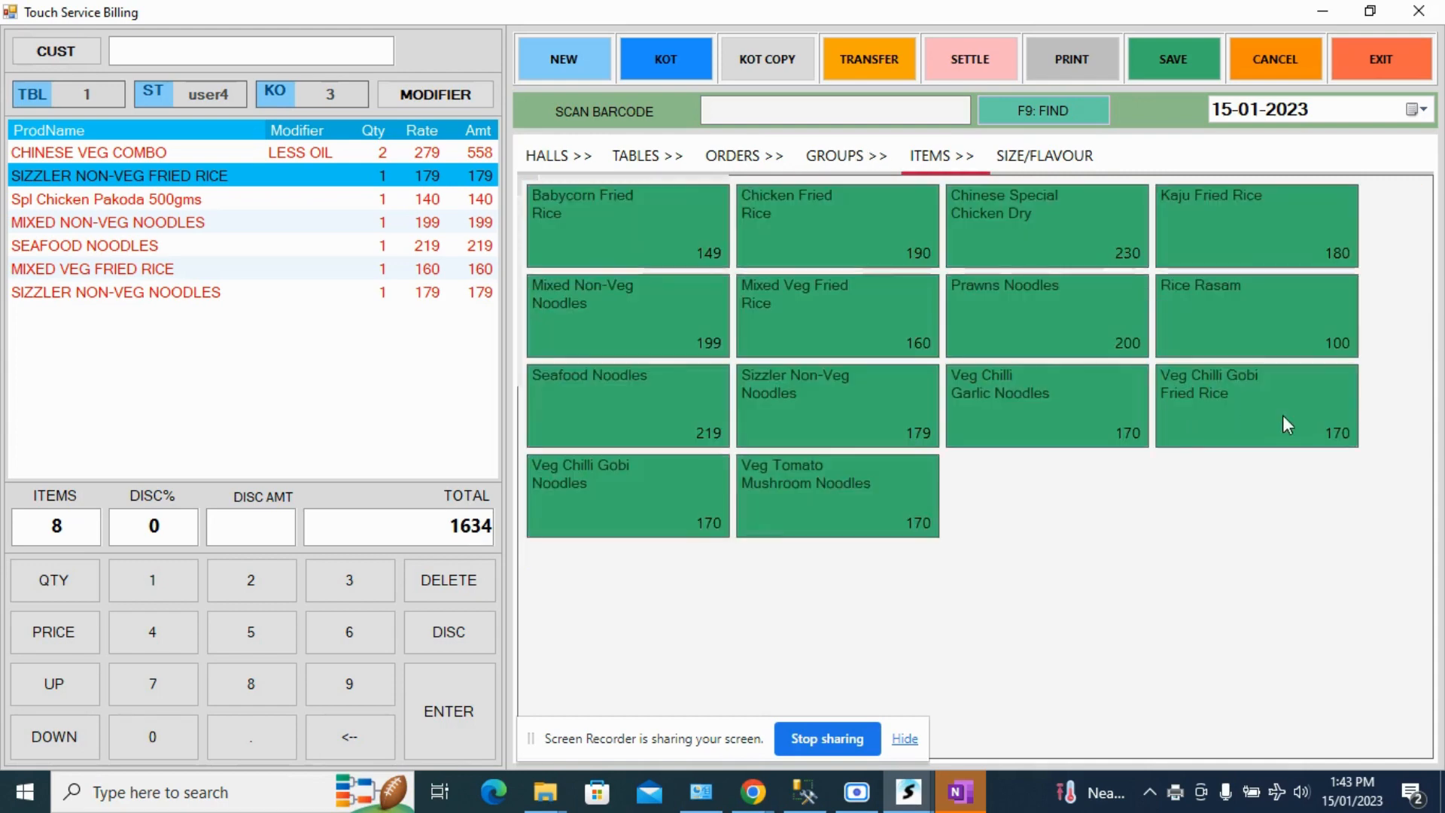
{"action": "left_click", "coordinate": [852, 508]}
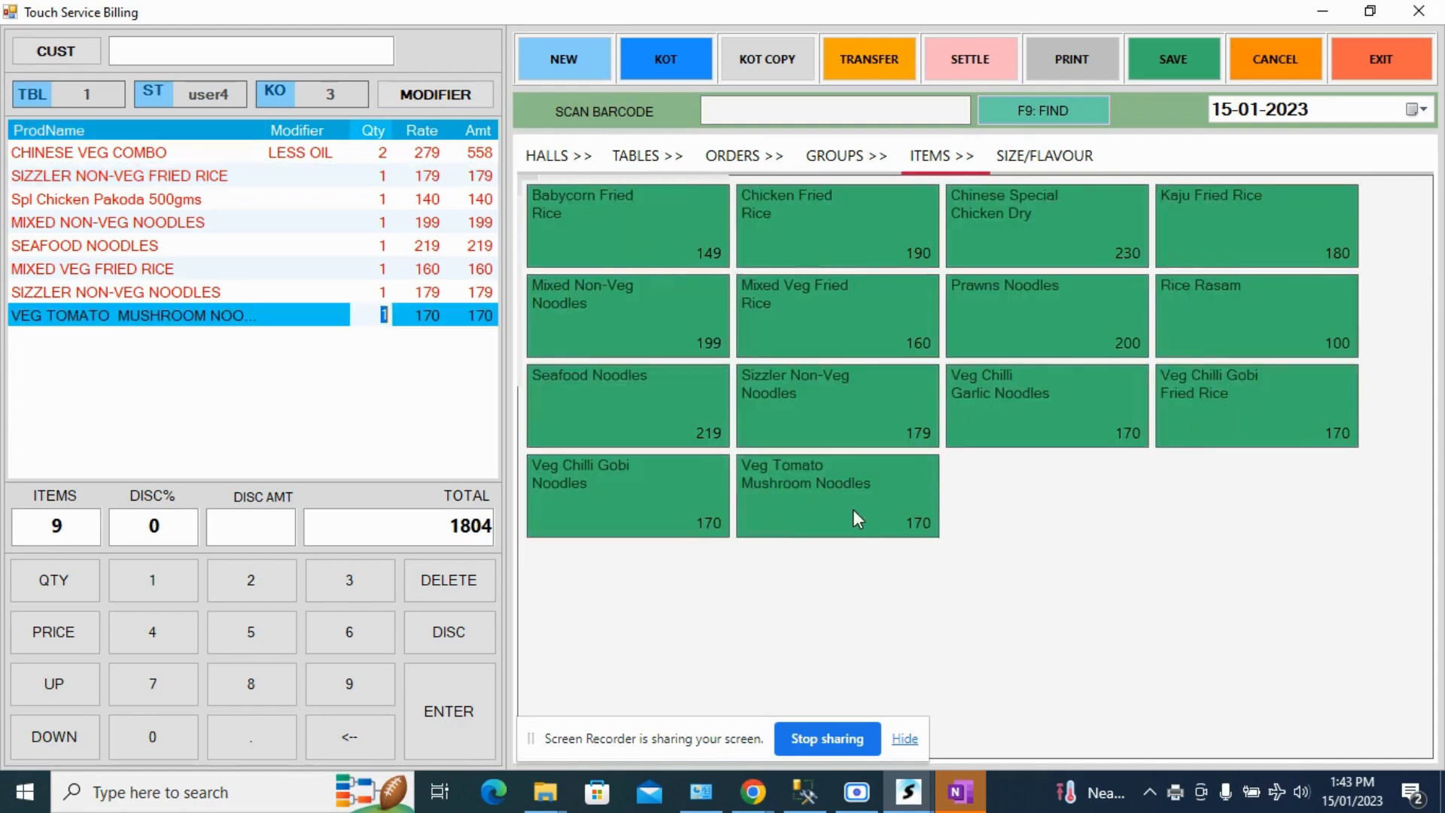
{"action": "left_click", "coordinate": [615, 405]}
{"action": "left_click", "coordinate": [612, 476]}
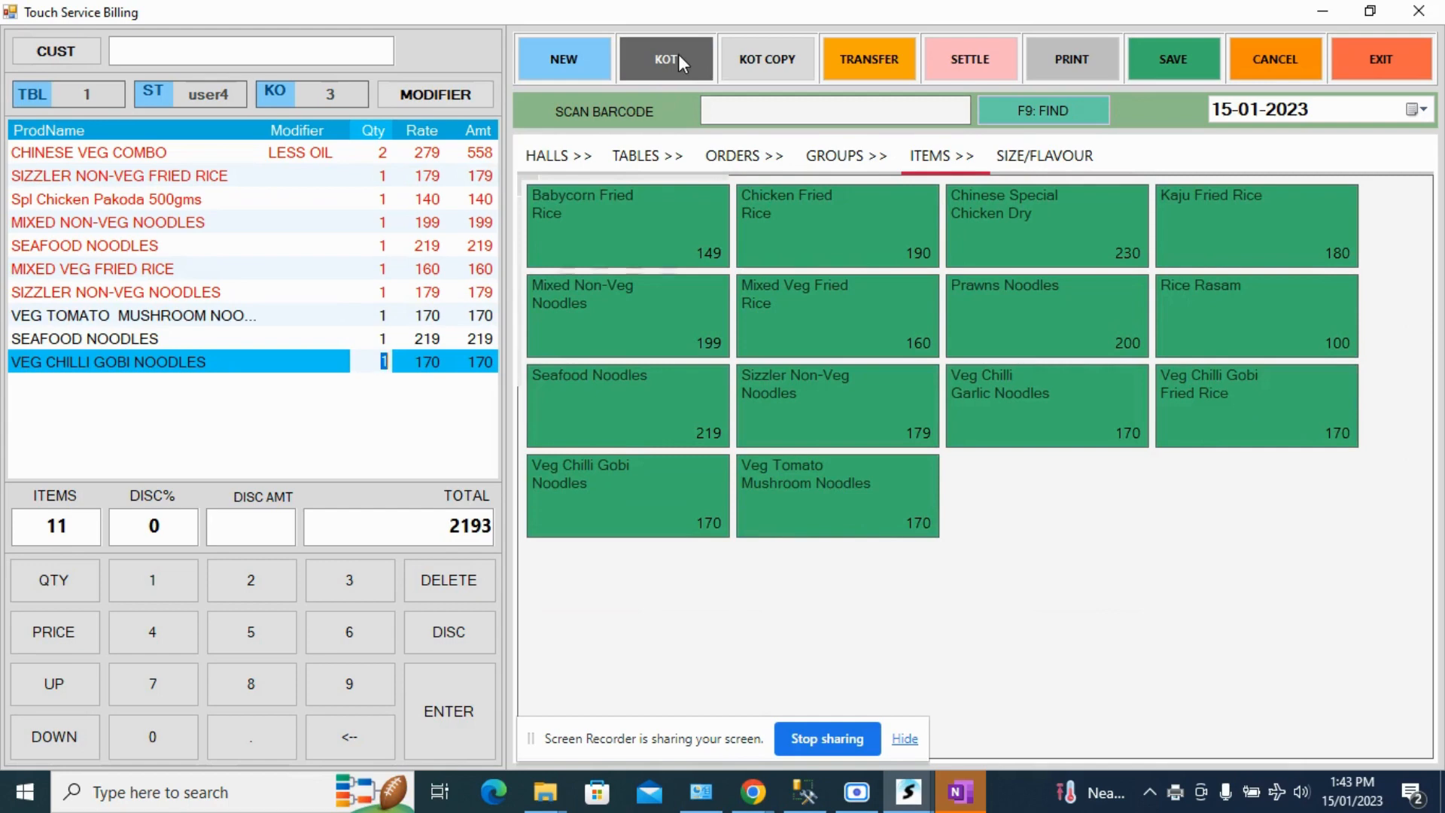
{"action": "left_click", "coordinate": [679, 55]}
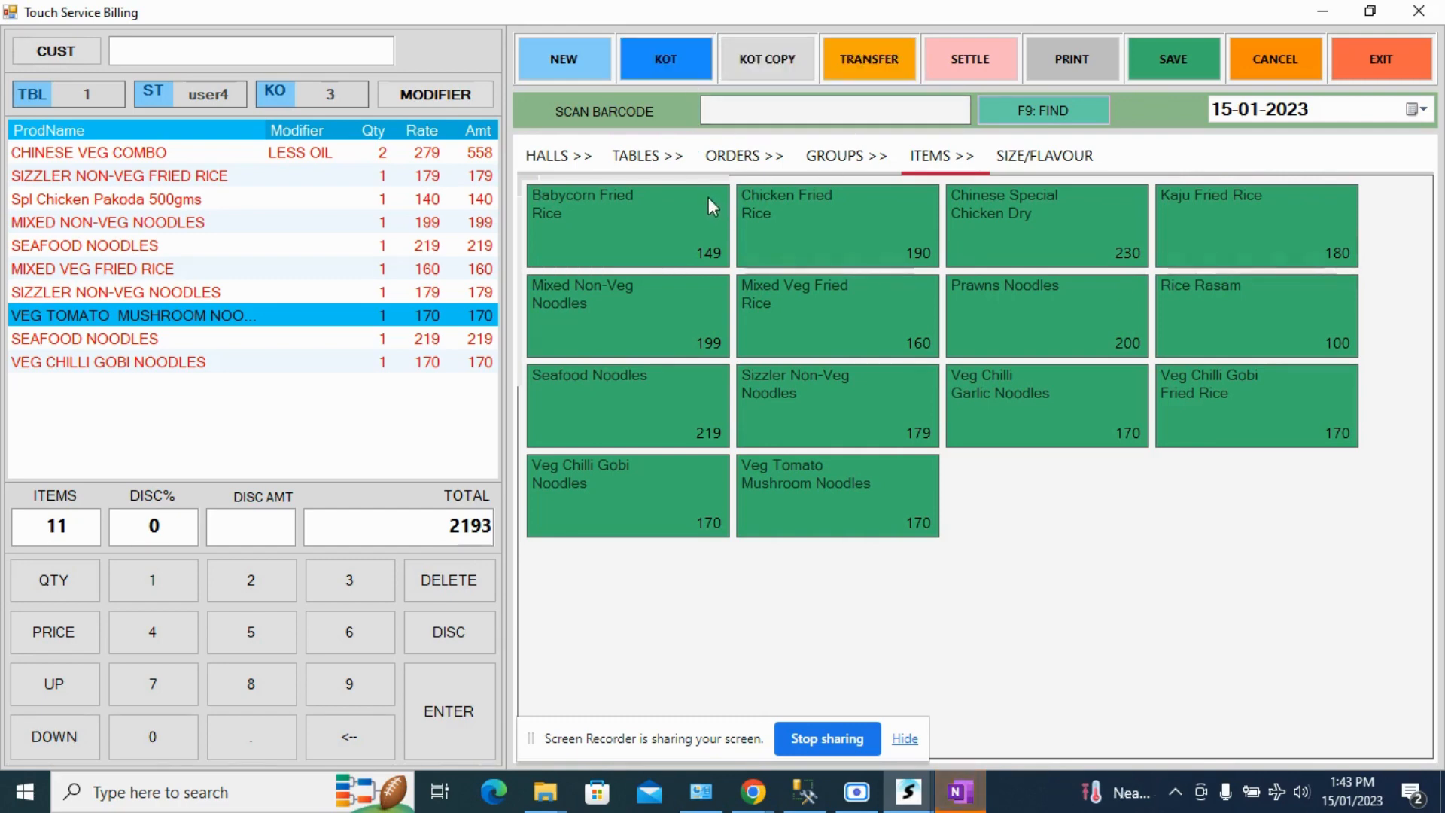
- Open table 12 and order Al Faham Chicken Half, Al Faham Chicken Full, Arabian Fish Fillets, Arabian Non-Veg Kebab Platter and Bar Bque Chicken-Half from Non-Veg Starters
{"action": "left_click", "coordinate": [646, 159]}
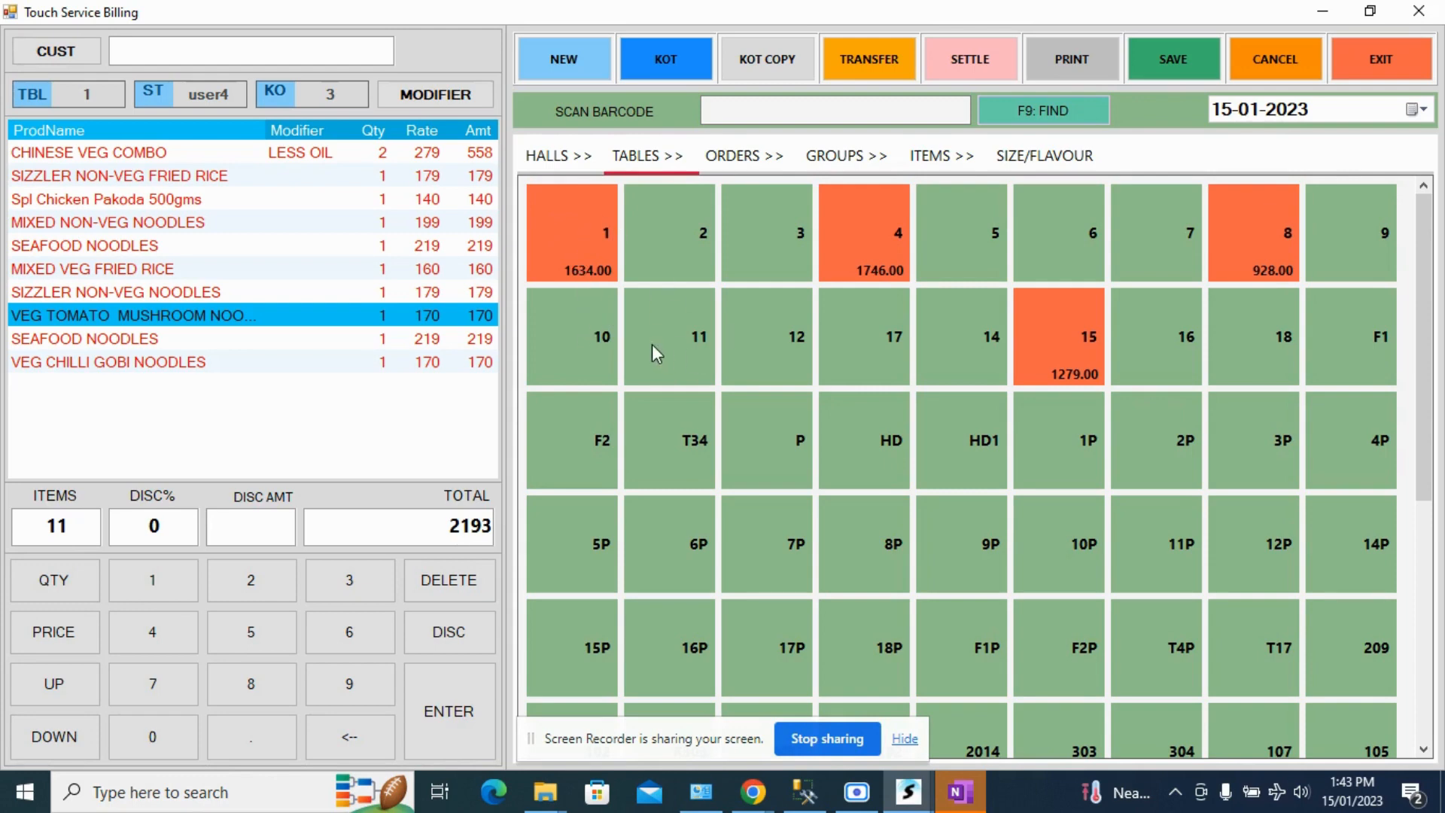
{"action": "left_click", "coordinate": [760, 346]}
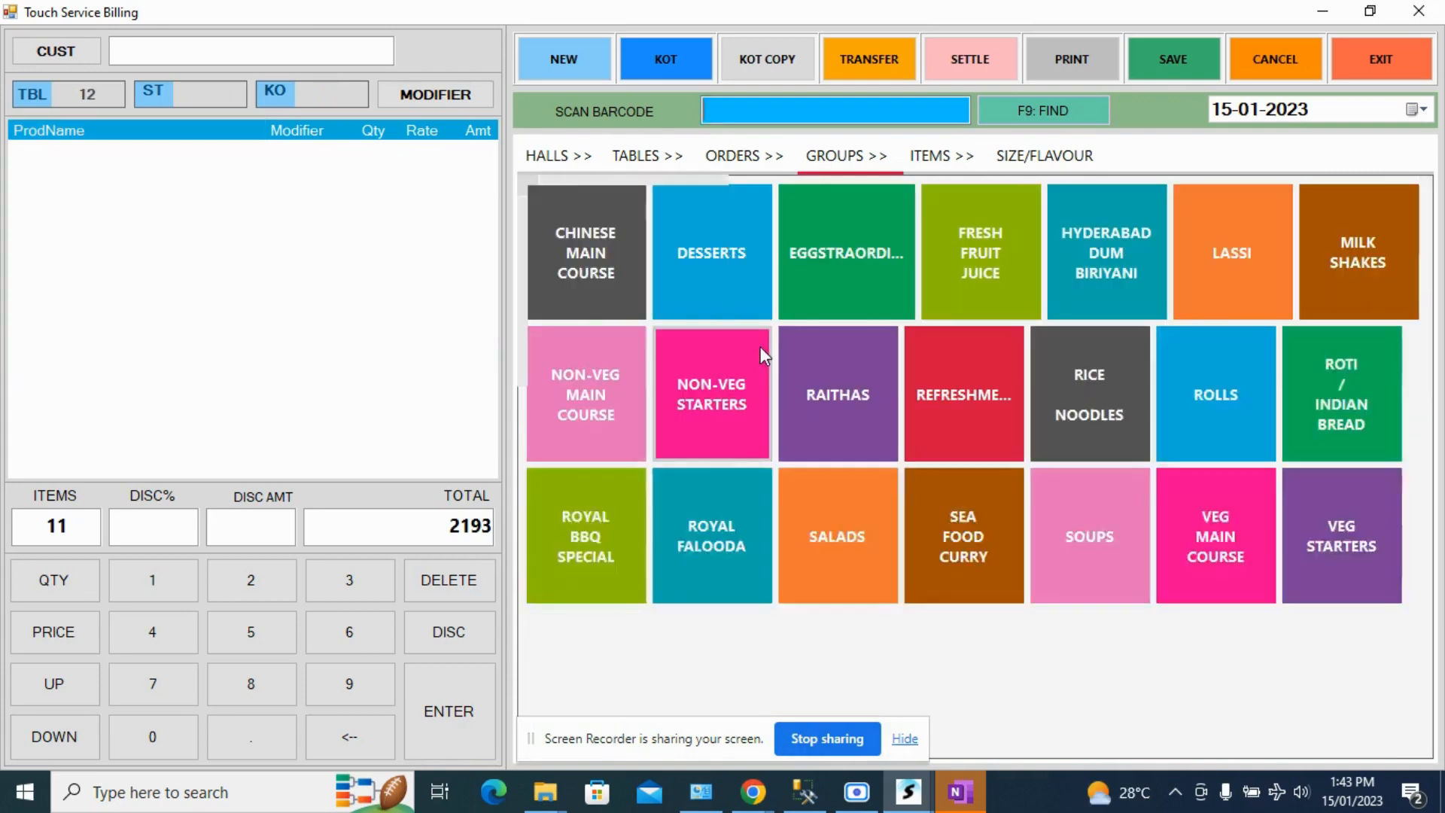
{"action": "left_click", "coordinate": [709, 410]}
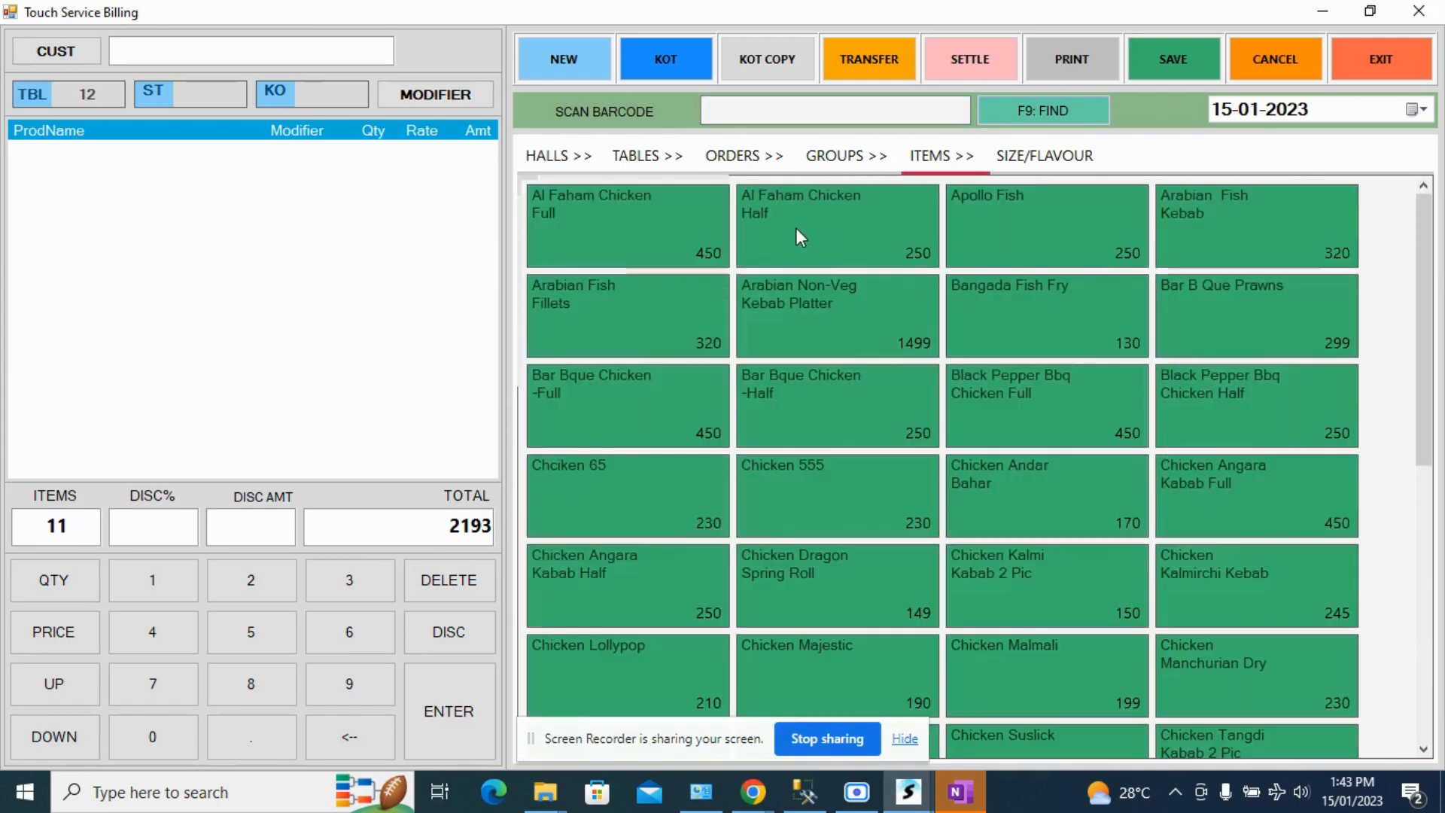
{"action": "left_click", "coordinate": [796, 227]}
{"action": "left_click", "coordinate": [711, 258]}
{"action": "left_click", "coordinate": [617, 319]}
{"action": "left_click", "coordinate": [882, 349]}
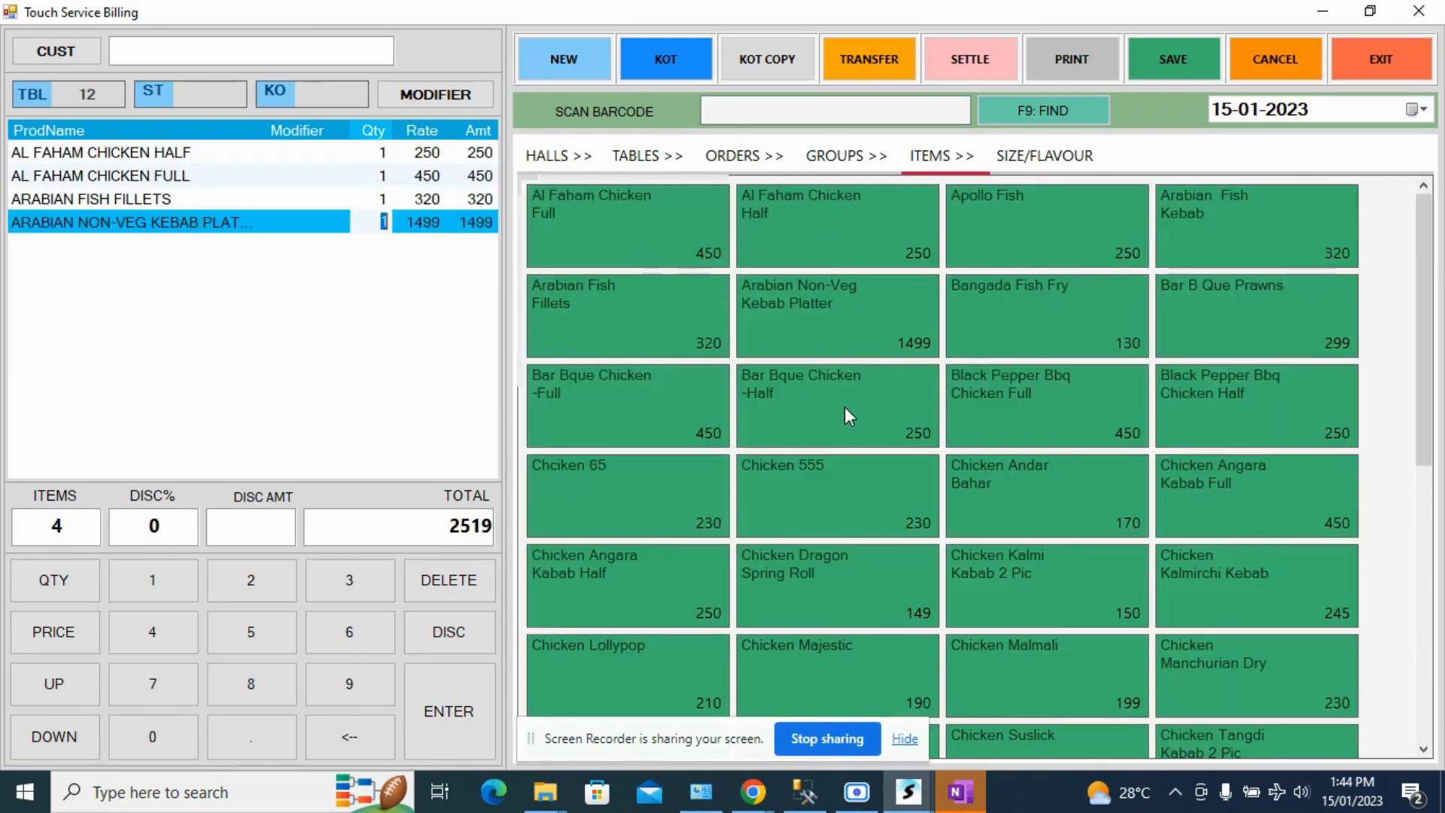
{"action": "left_click", "coordinate": [845, 407]}
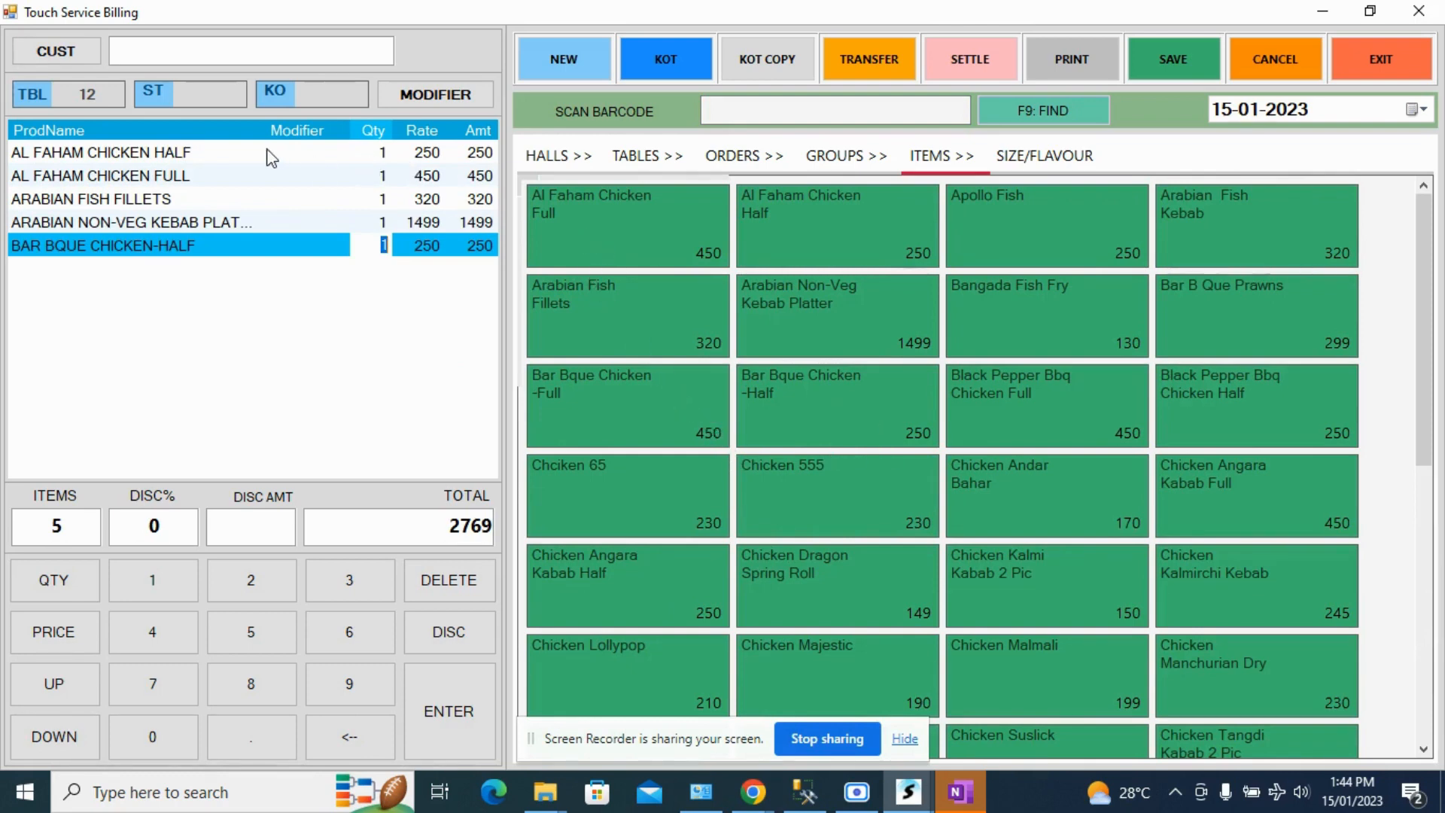
- Assign steward user3 to table 12's order and send its items to the kitchen as a KOT
{"action": "left_click", "coordinate": [206, 97]}
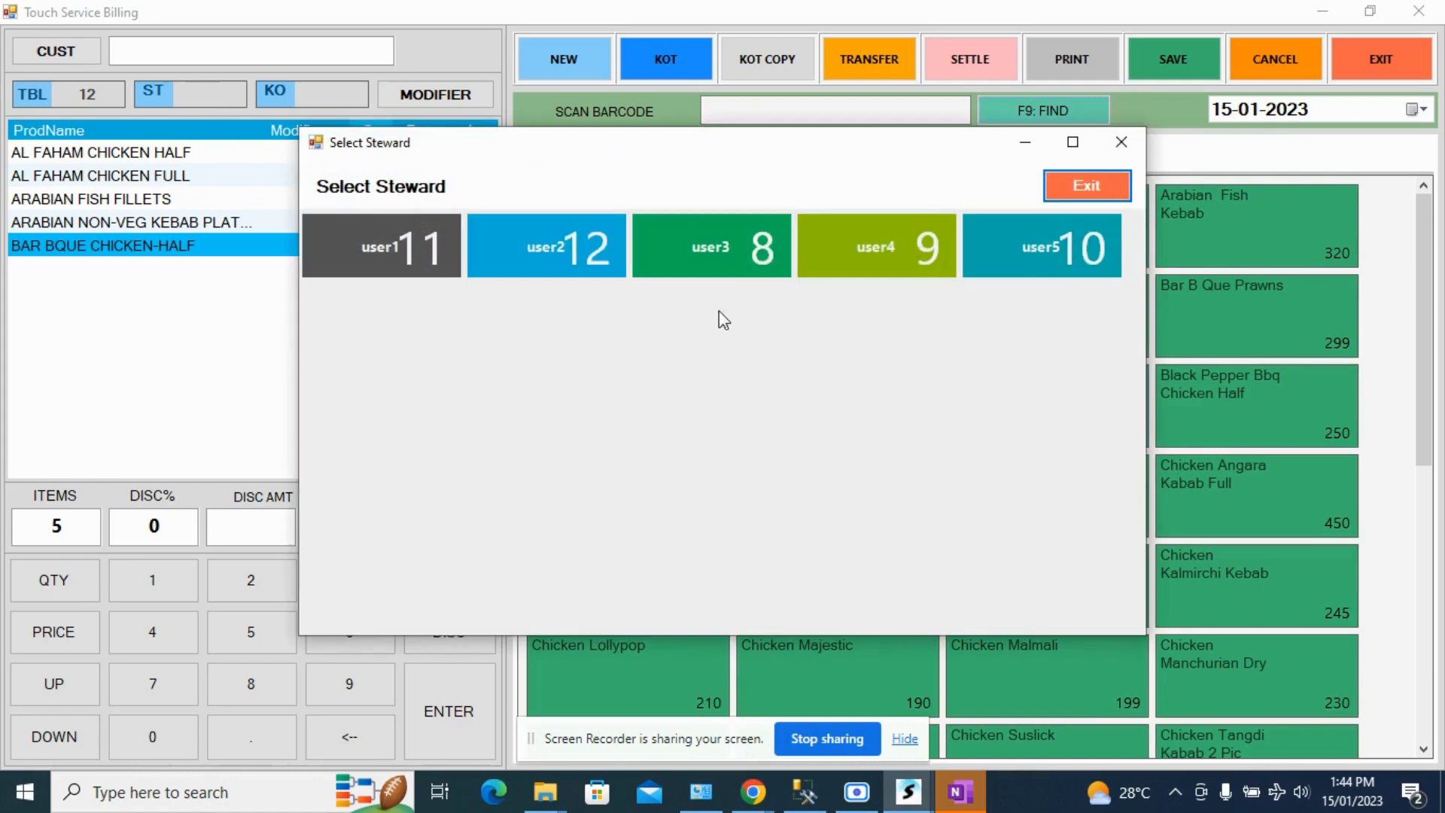
{"action": "left_click", "coordinate": [724, 263]}
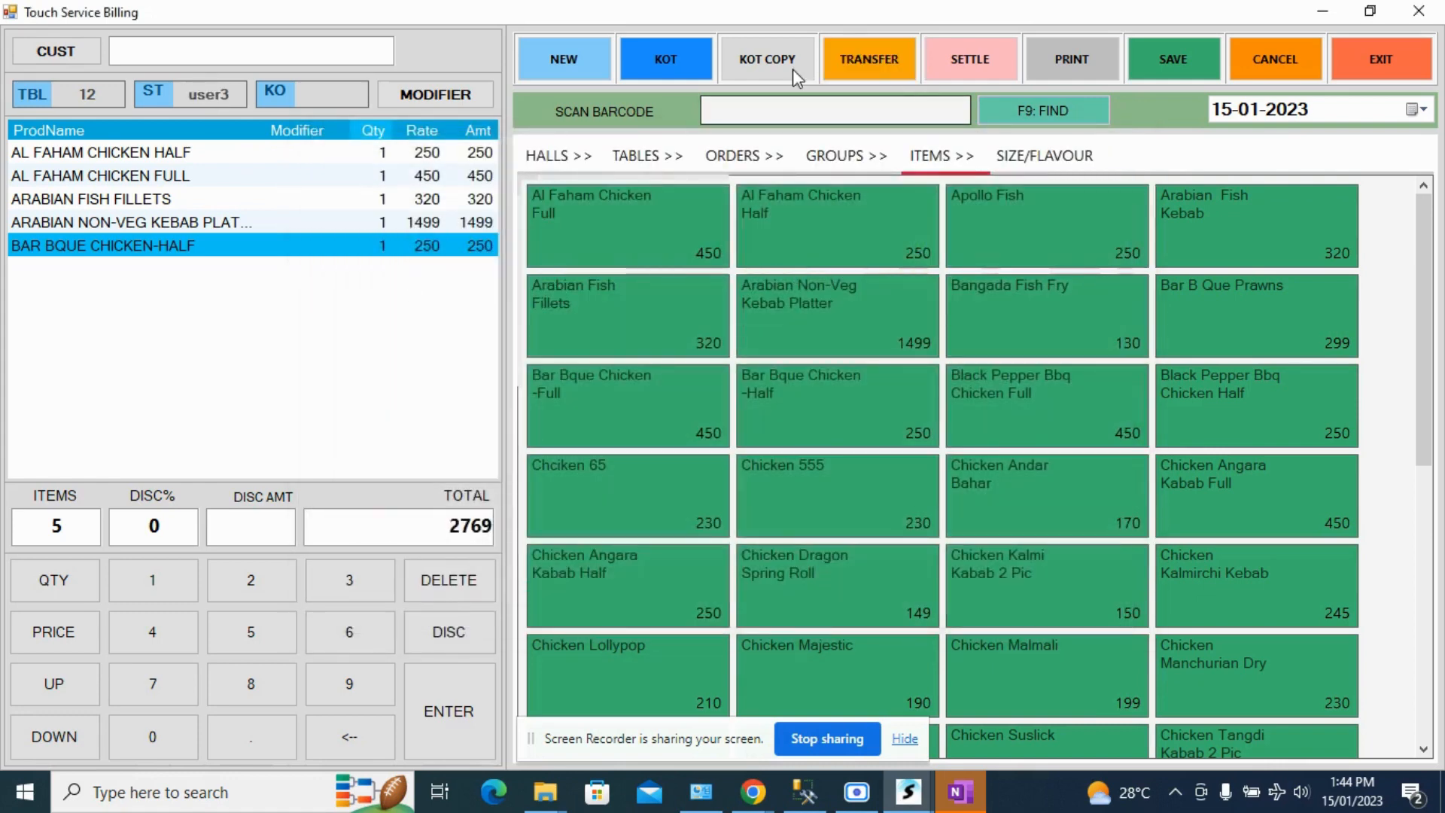
{"action": "left_click", "coordinate": [662, 56]}
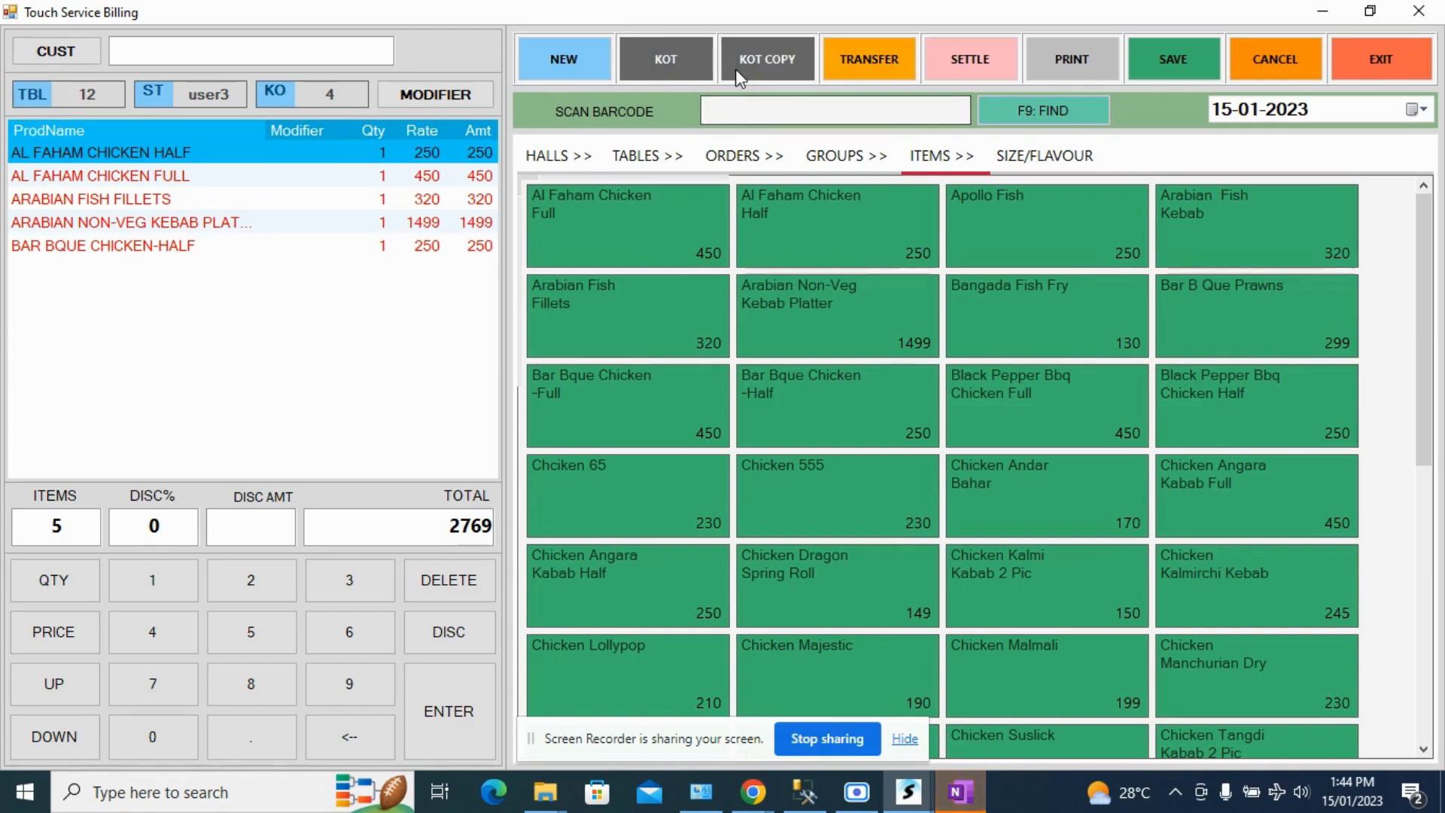
- Reopen table 1, add Chicken Fry Kebab 0.5Kg, Chicken Tikka Masala and Kalmi Biryani from Hyderabad Dum Biriyani, and send them as a KOT
{"action": "left_click", "coordinate": [628, 159]}
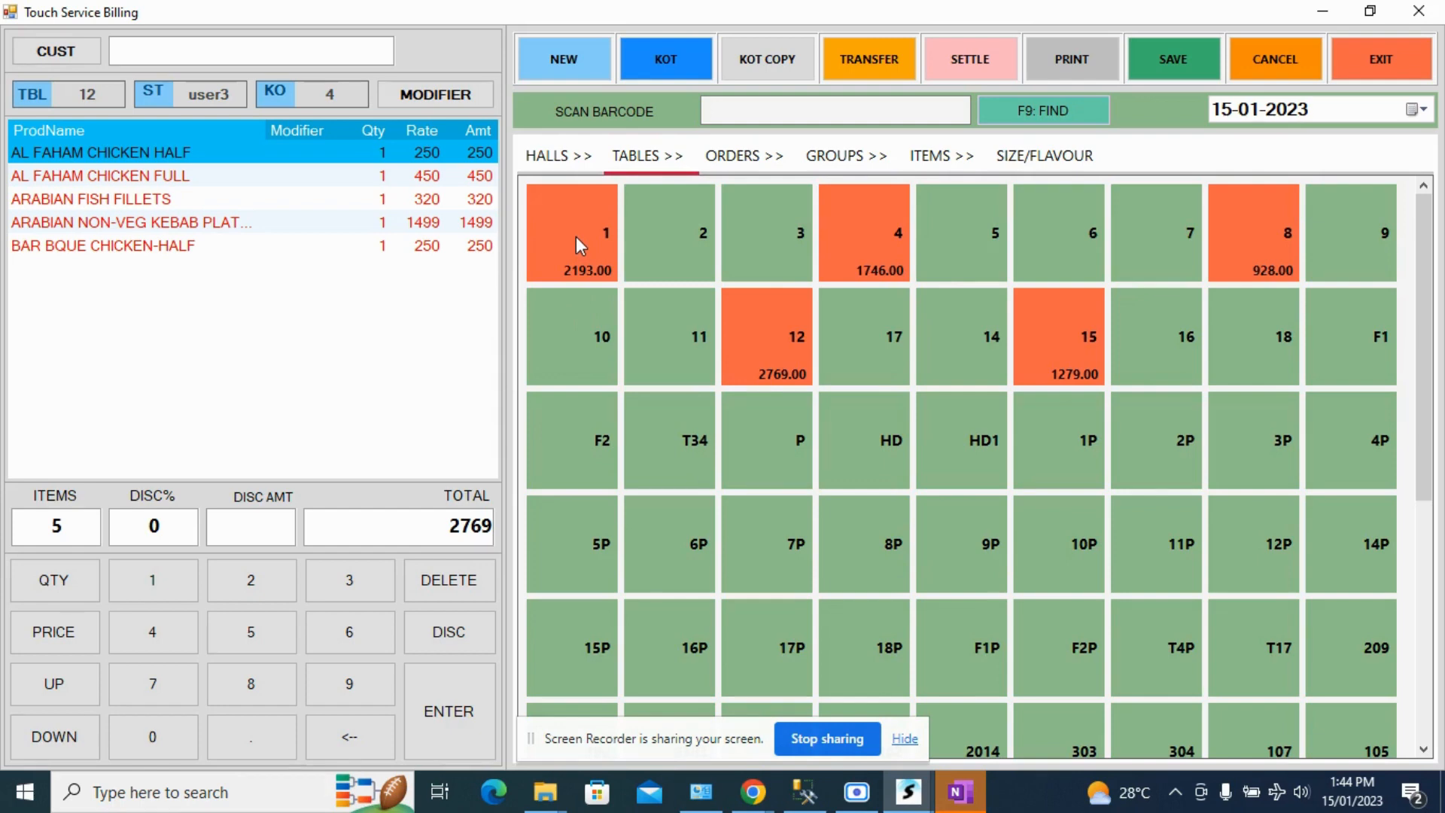
{"action": "left_click", "coordinate": [576, 237]}
{"action": "left_click", "coordinate": [576, 236]}
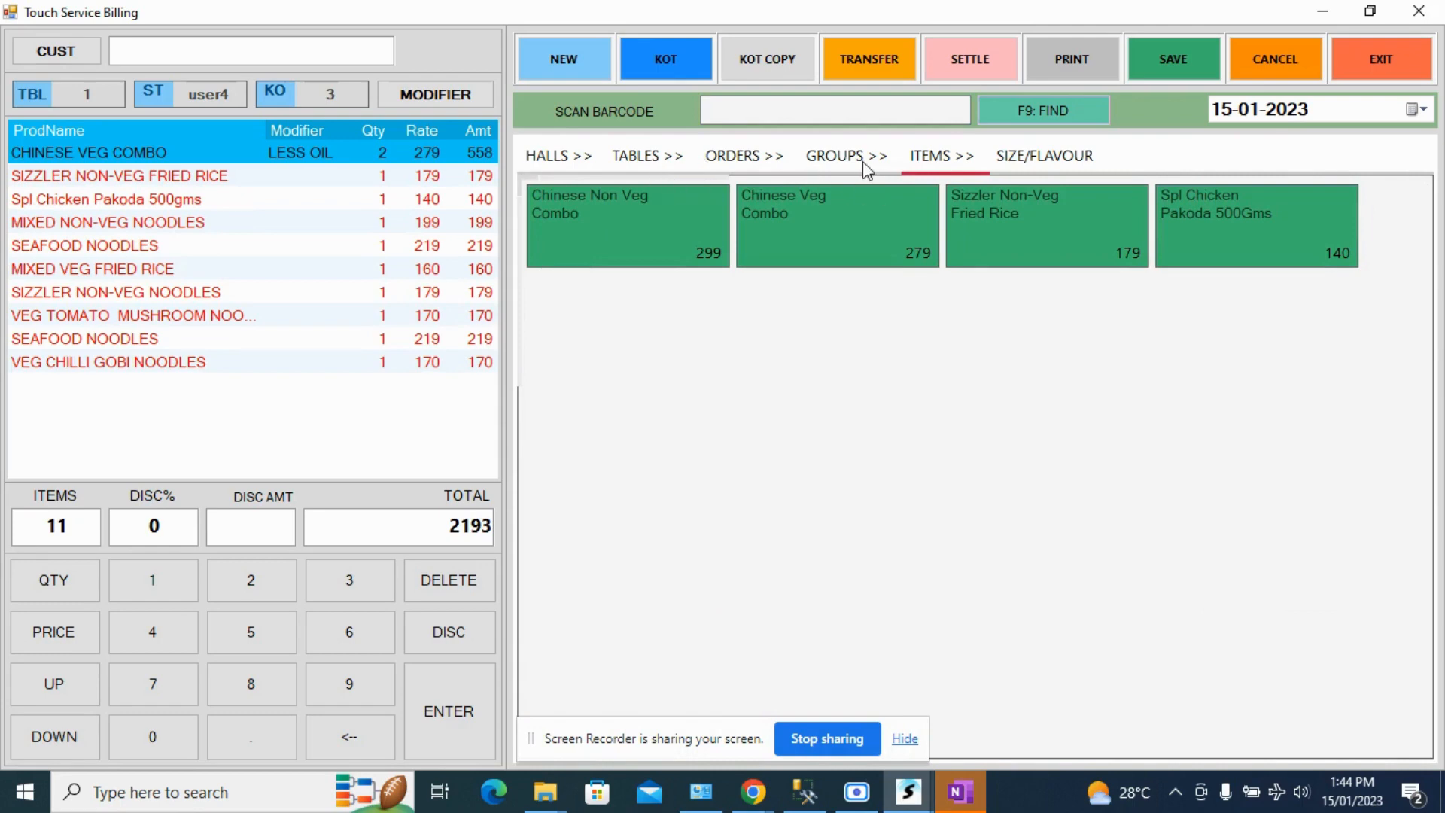
{"action": "left_click", "coordinate": [838, 159]}
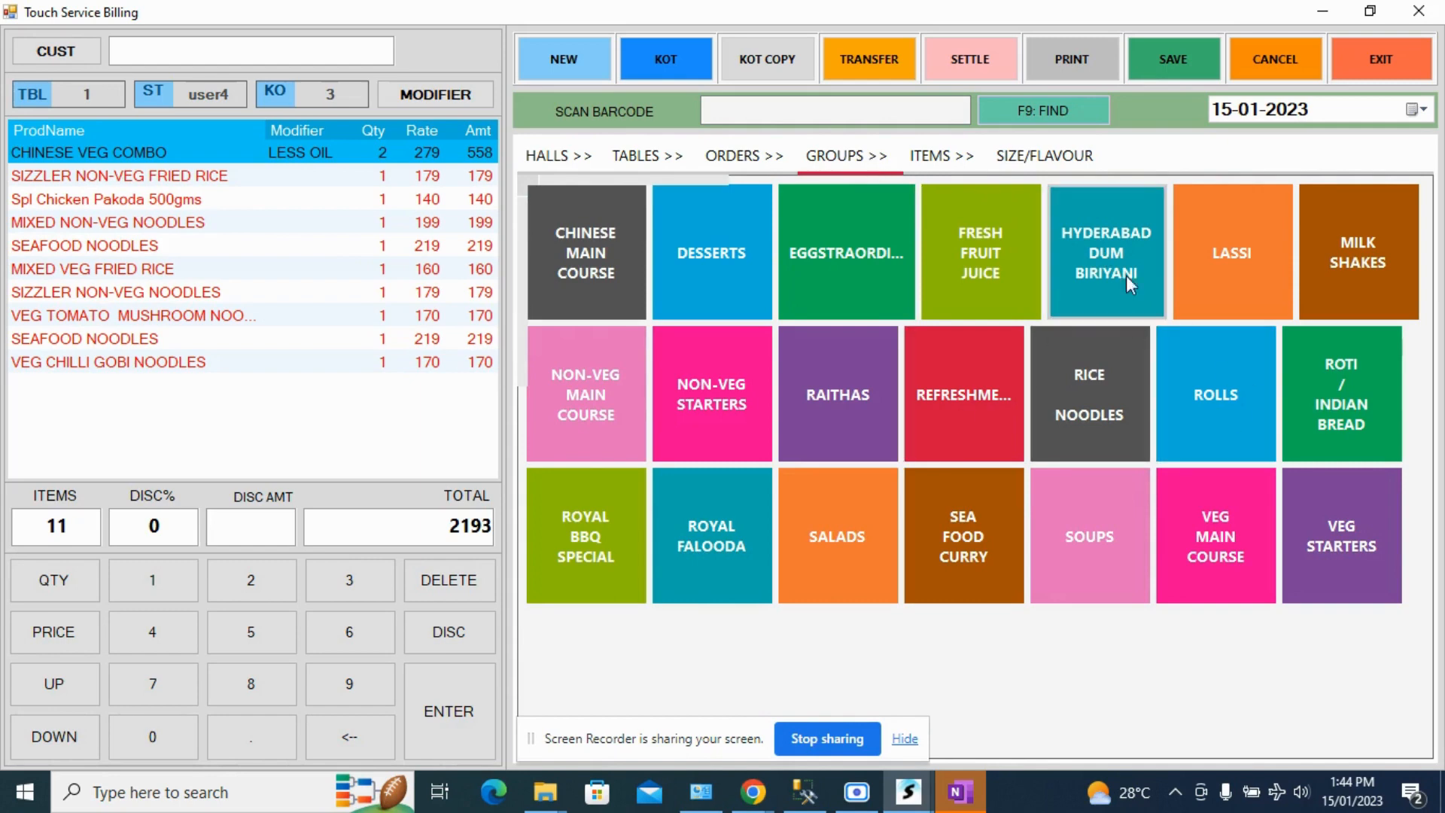
{"action": "left_click", "coordinate": [1147, 273]}
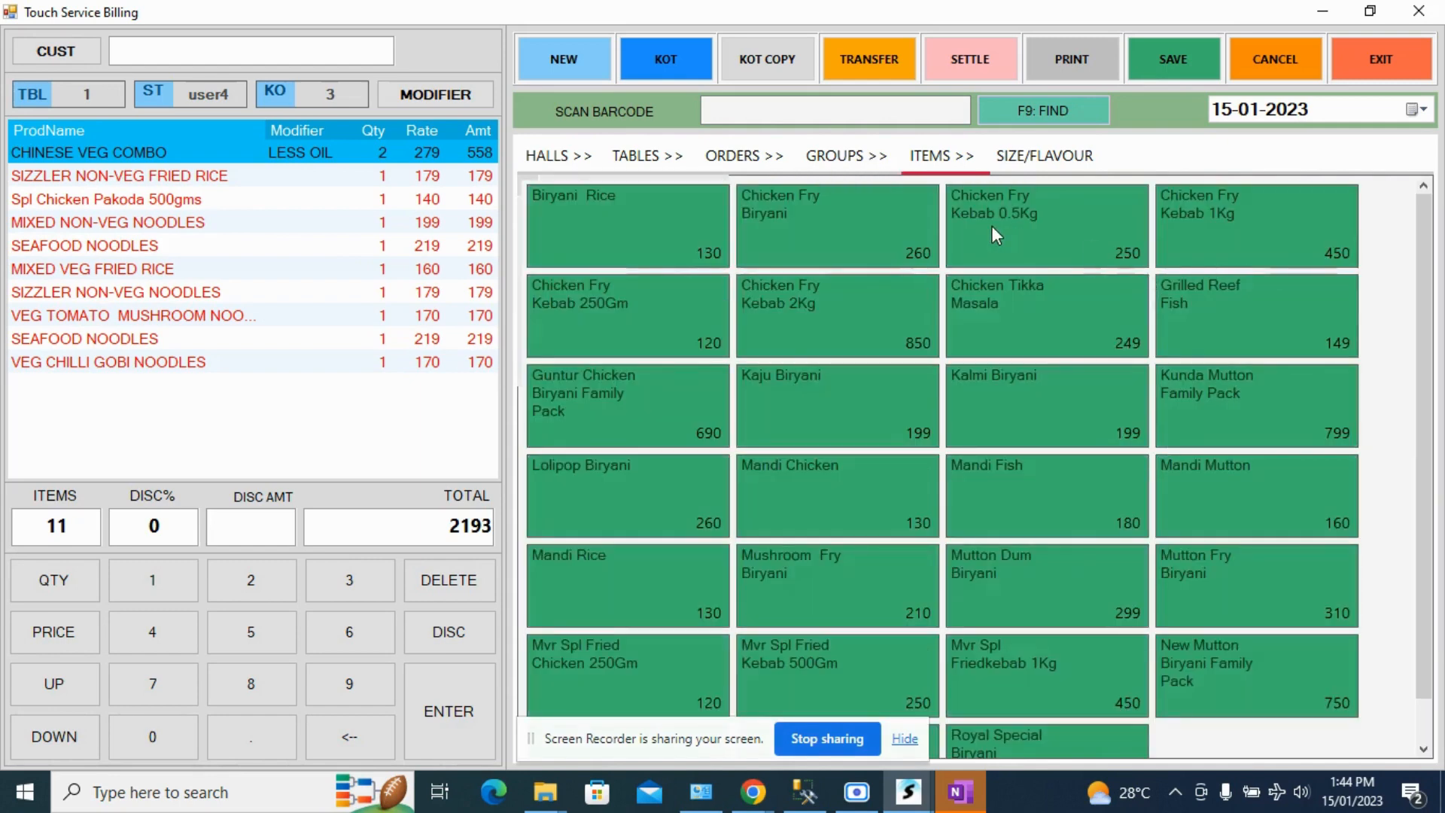
{"action": "left_click", "coordinate": [991, 229]}
{"action": "left_click", "coordinate": [990, 329]}
{"action": "left_click", "coordinate": [990, 403]}
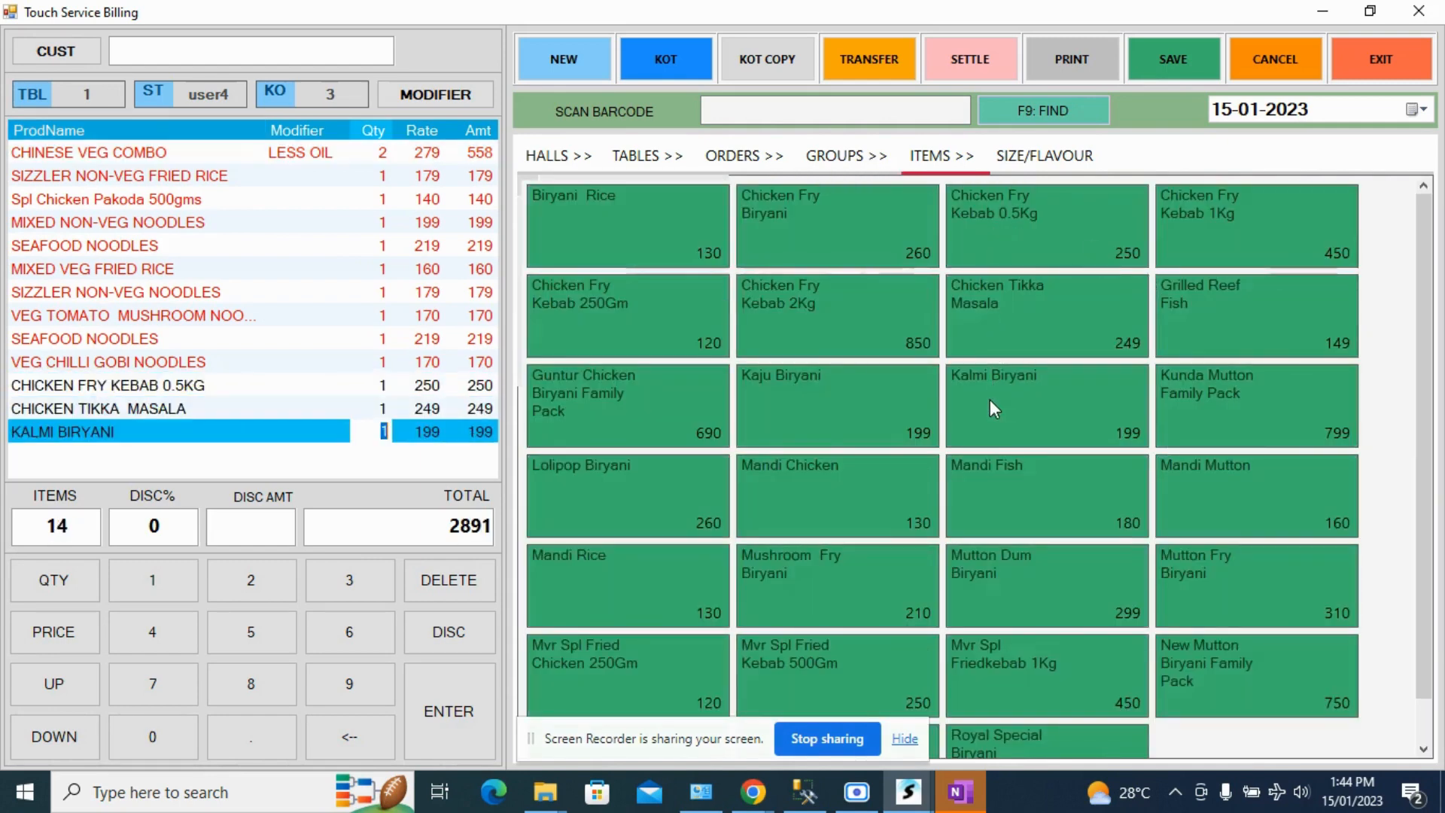
{"action": "left_click", "coordinate": [652, 62]}
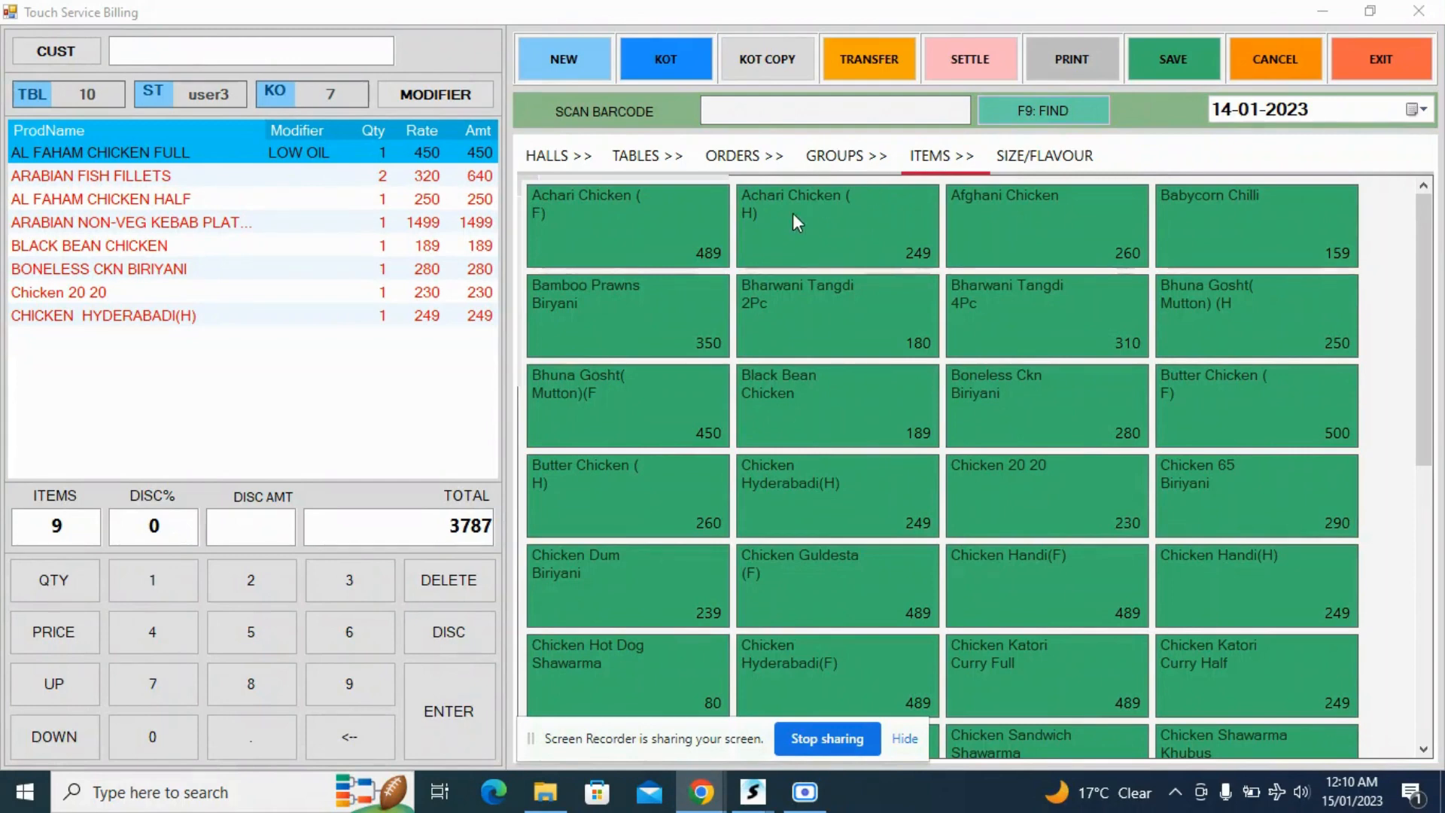
- Start a new table transfer from table 10, KOT 7, and select all of its items
{"action": "left_click", "coordinate": [869, 60]}
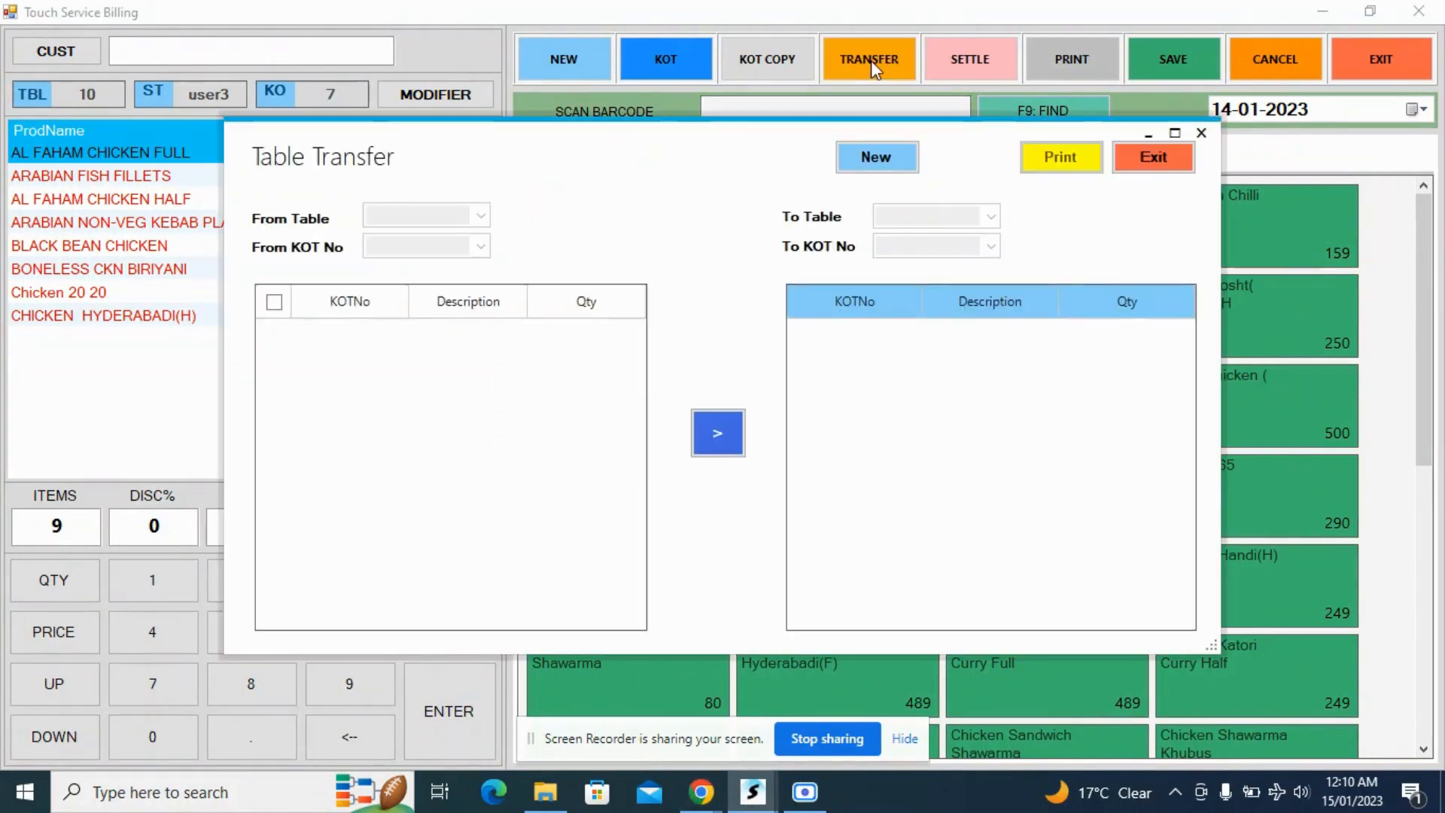
{"action": "left_click", "coordinate": [870, 163]}
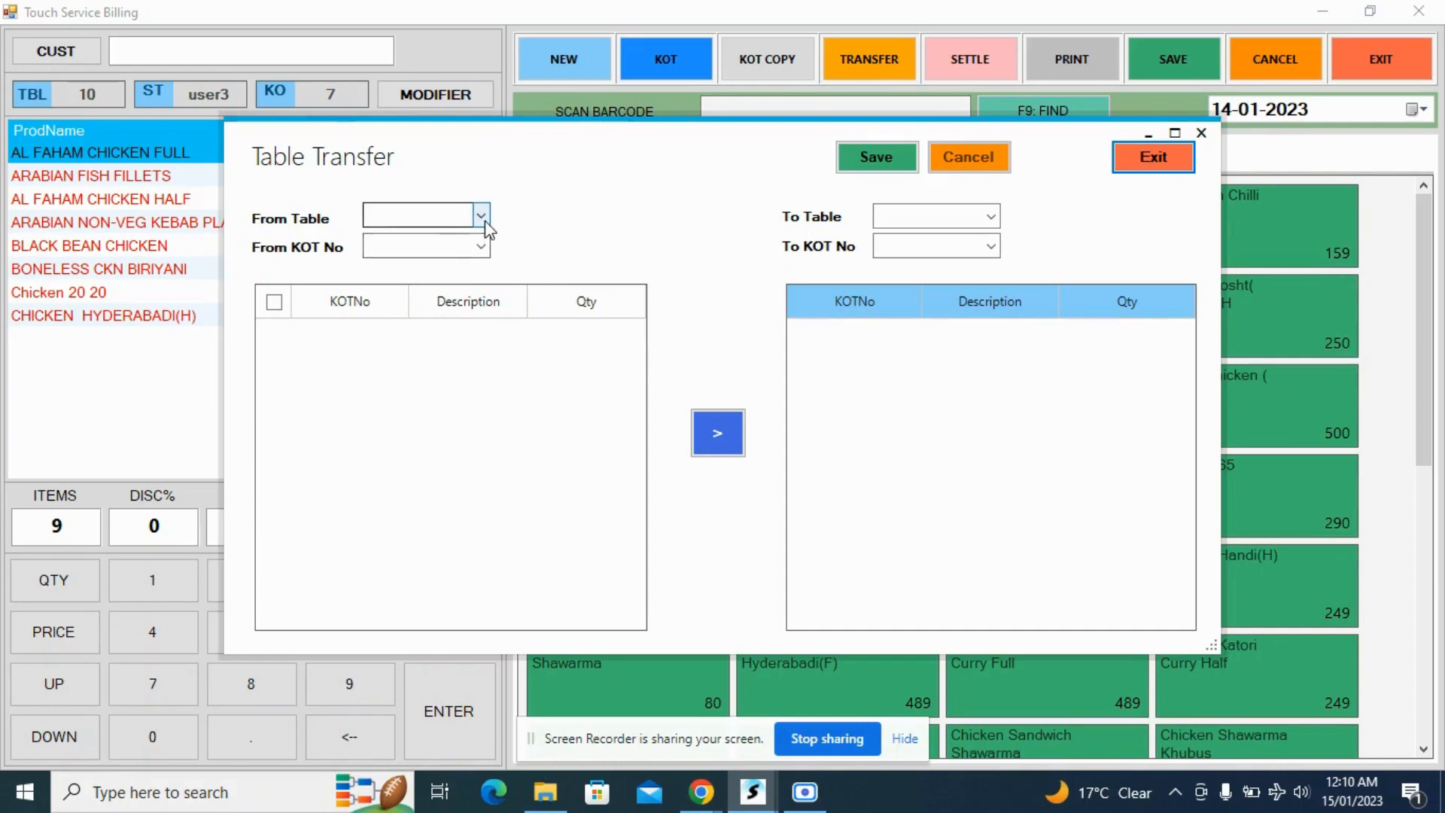
{"action": "left_click", "coordinate": [484, 223]}
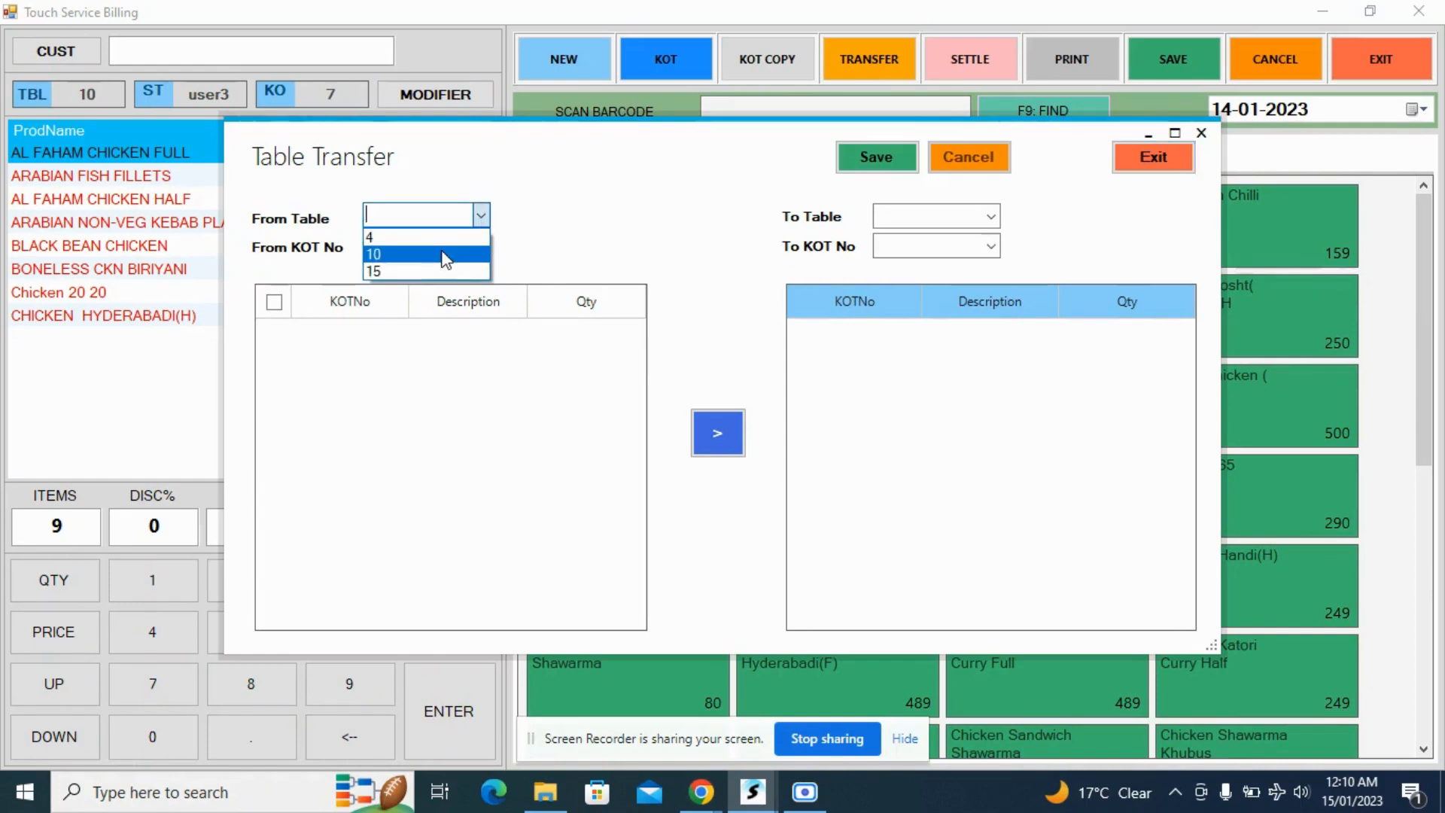
{"action": "left_click", "coordinate": [445, 256]}
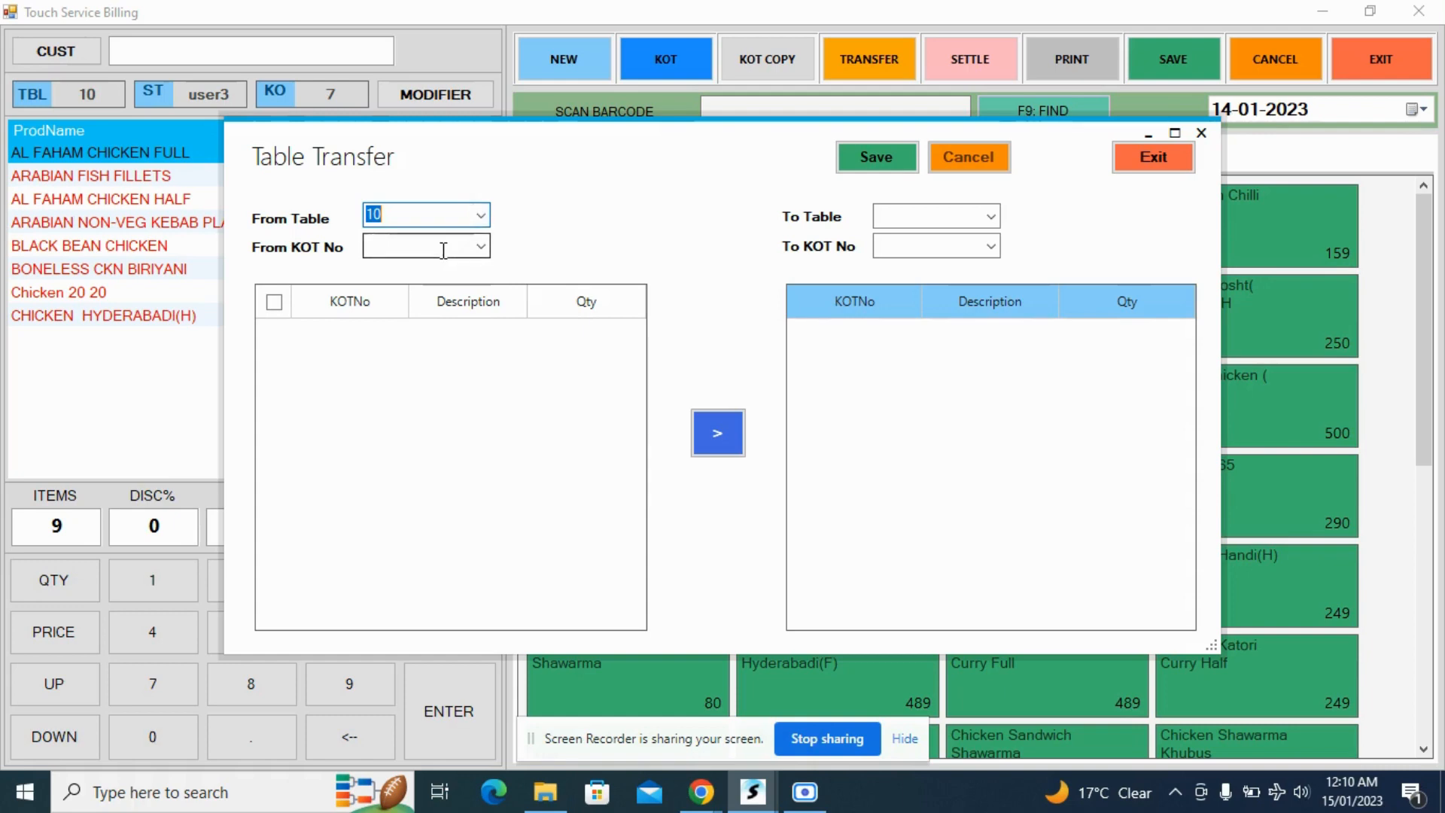
{"action": "left_click", "coordinate": [481, 247]}
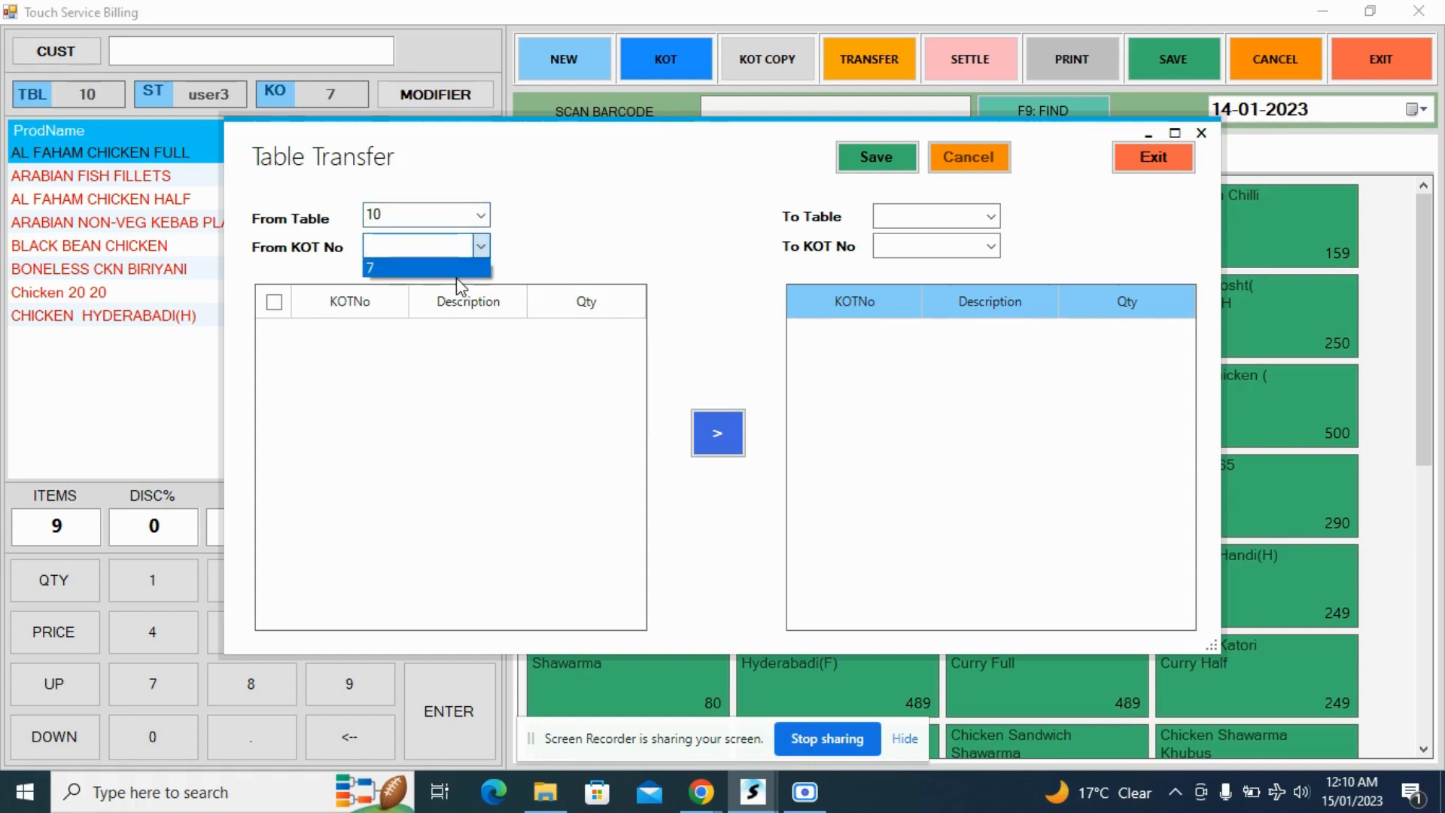
{"action": "left_click", "coordinate": [456, 271]}
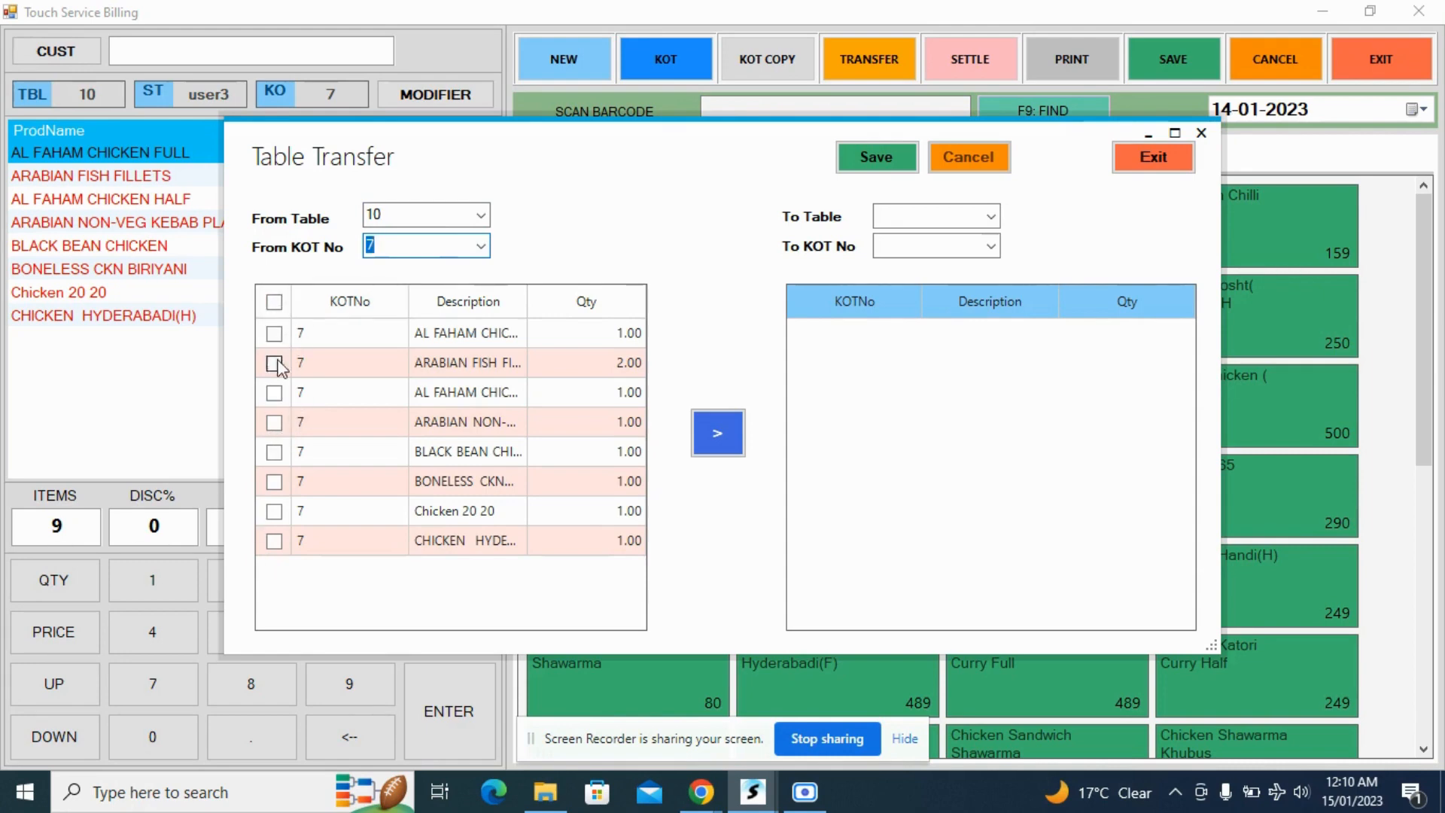
{"action": "left_click", "coordinate": [274, 302]}
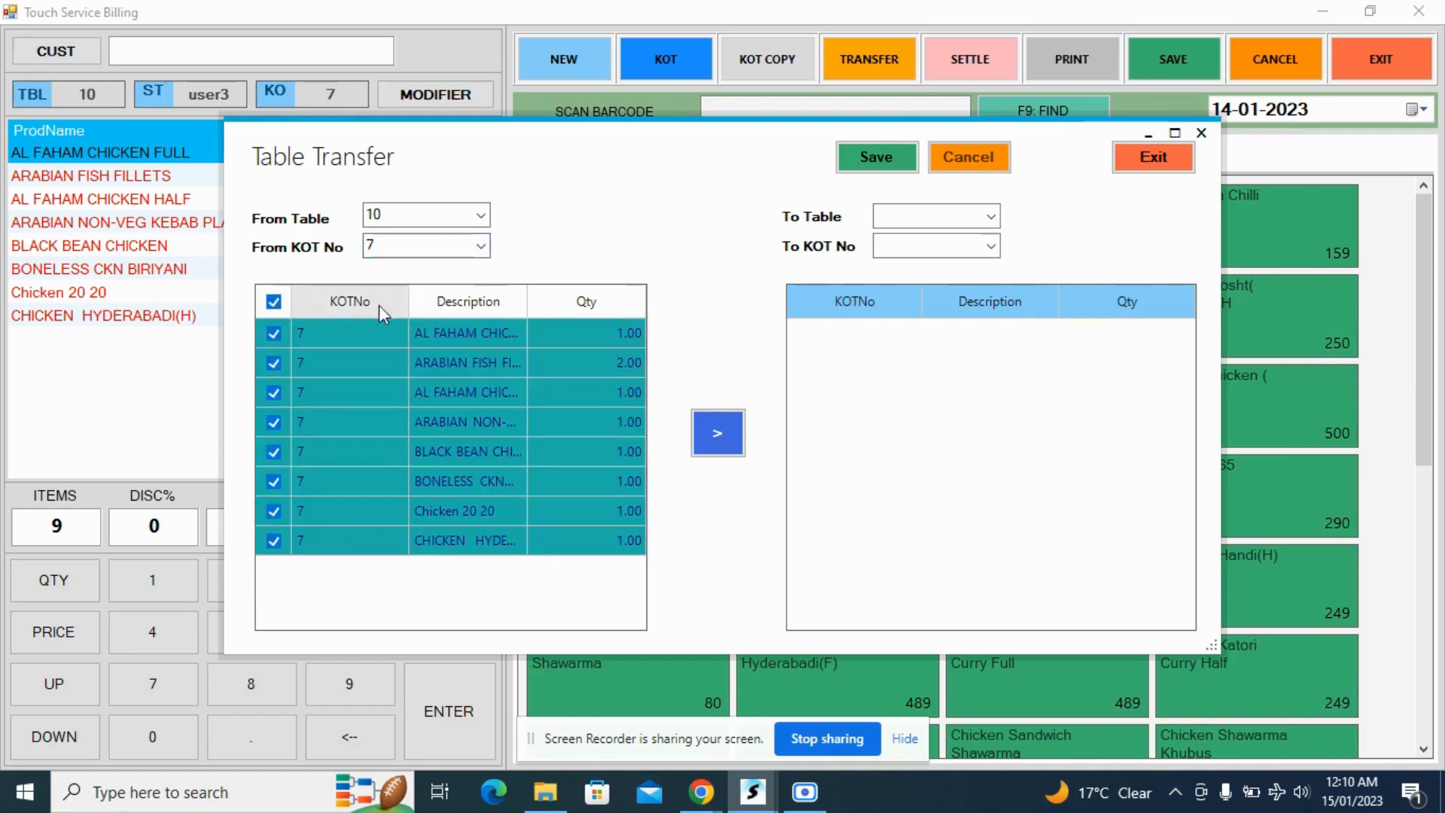
- Transfer the selected items to table 1, save the transfer and close the Table Transfer window
{"action": "left_click", "coordinate": [990, 218]}
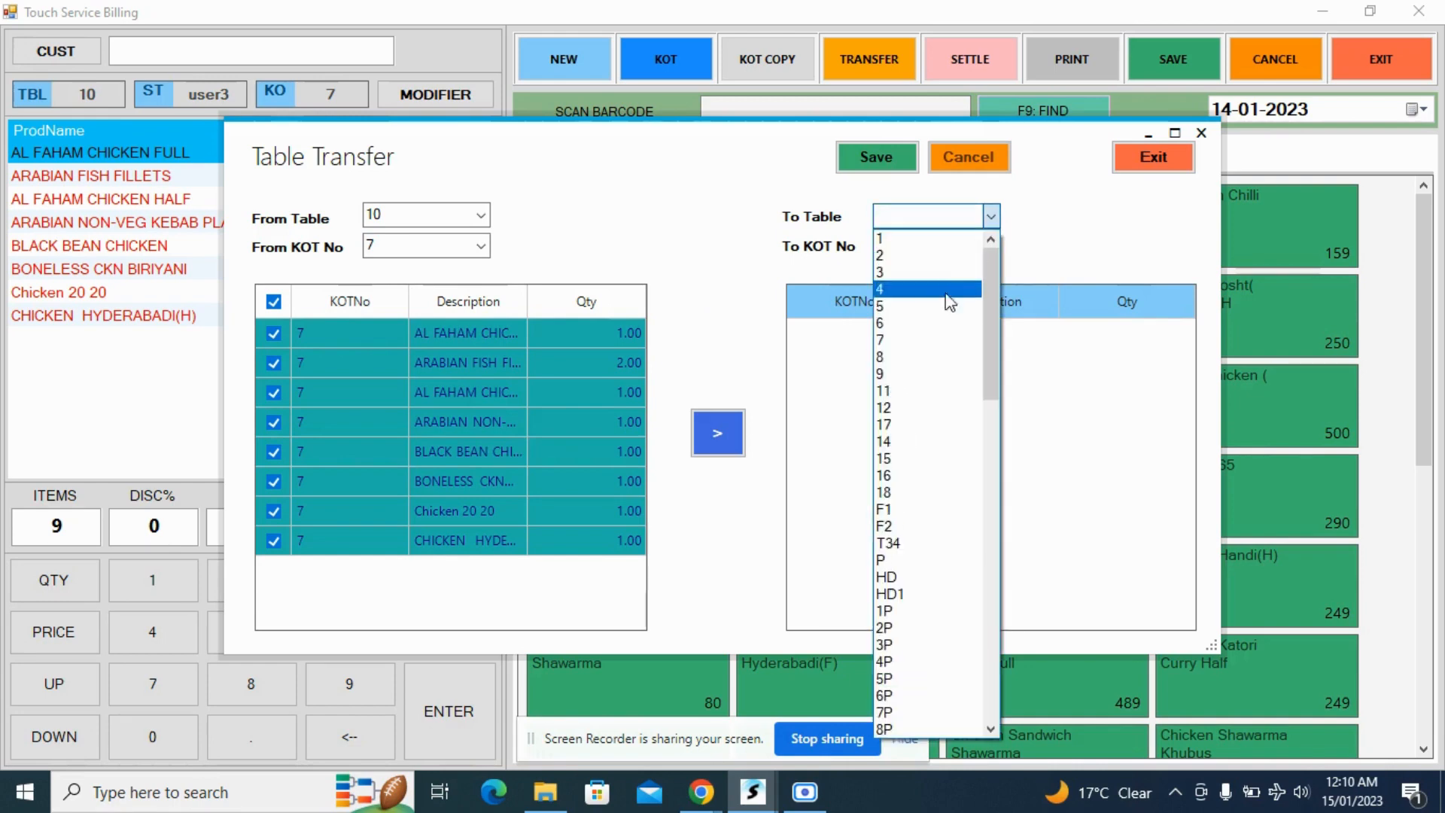
{"action": "left_click", "coordinate": [924, 246]}
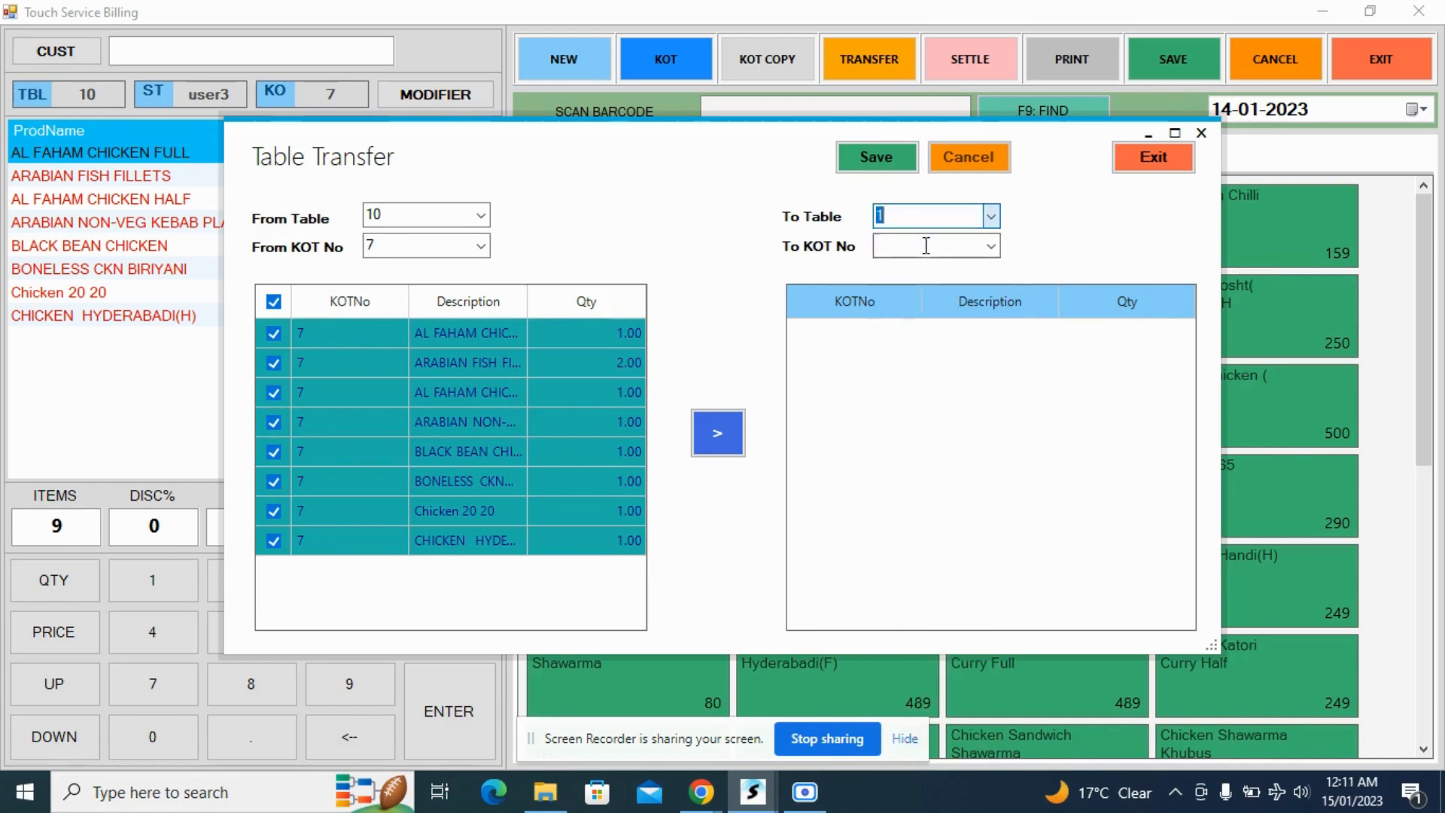
{"action": "left_click", "coordinate": [720, 444]}
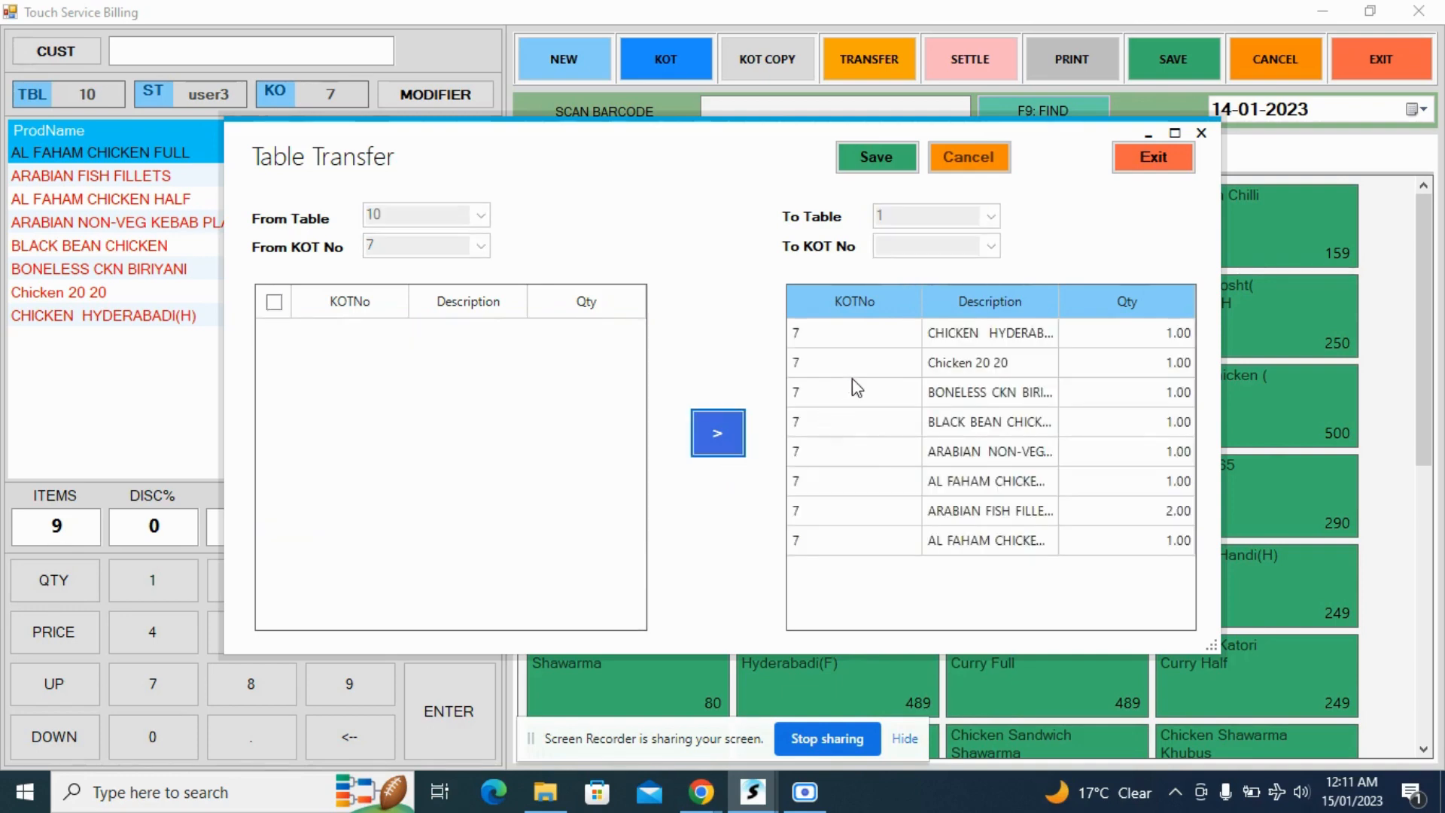
{"action": "left_click", "coordinate": [880, 162]}
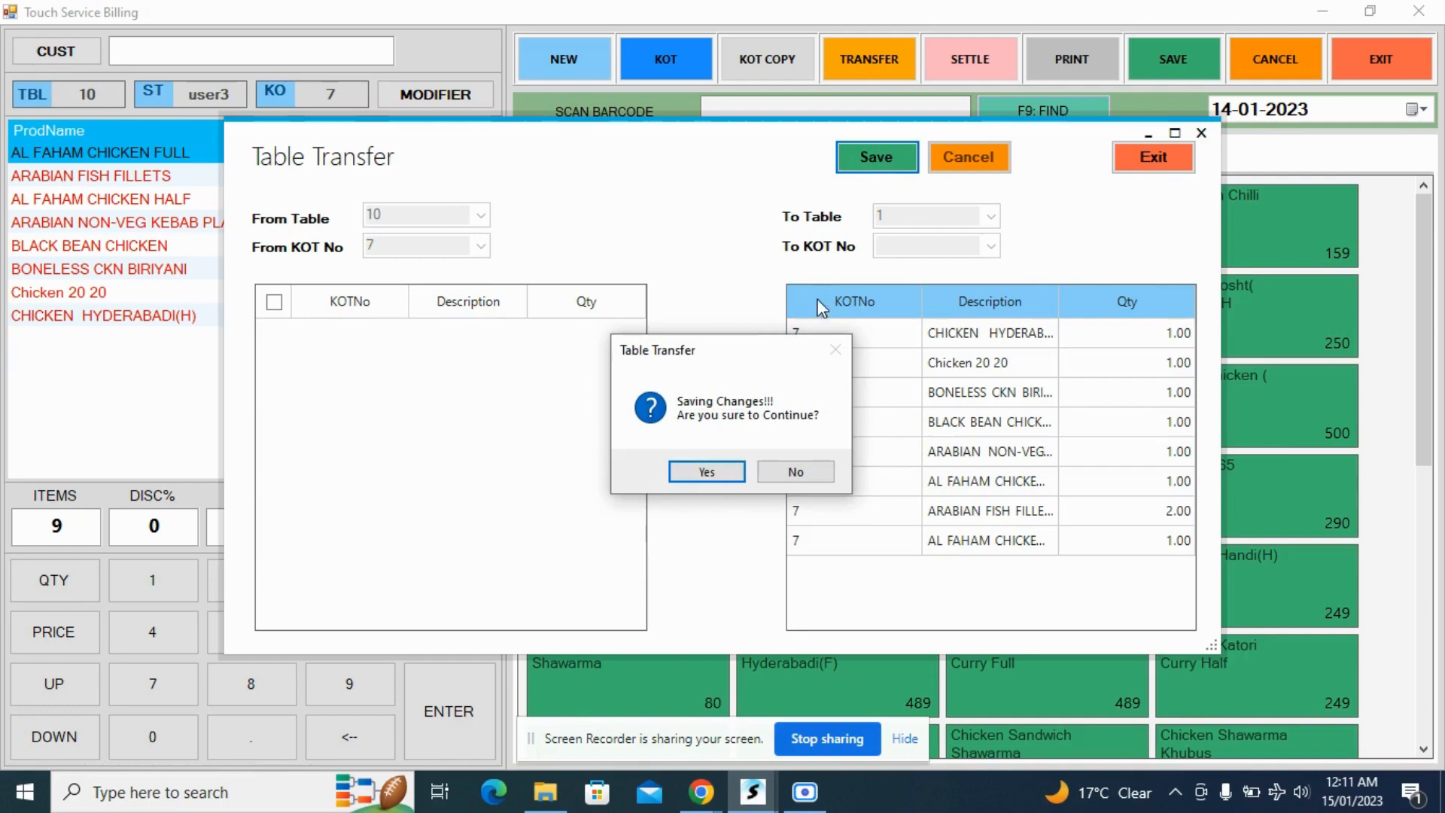
{"action": "left_click", "coordinate": [721, 469]}
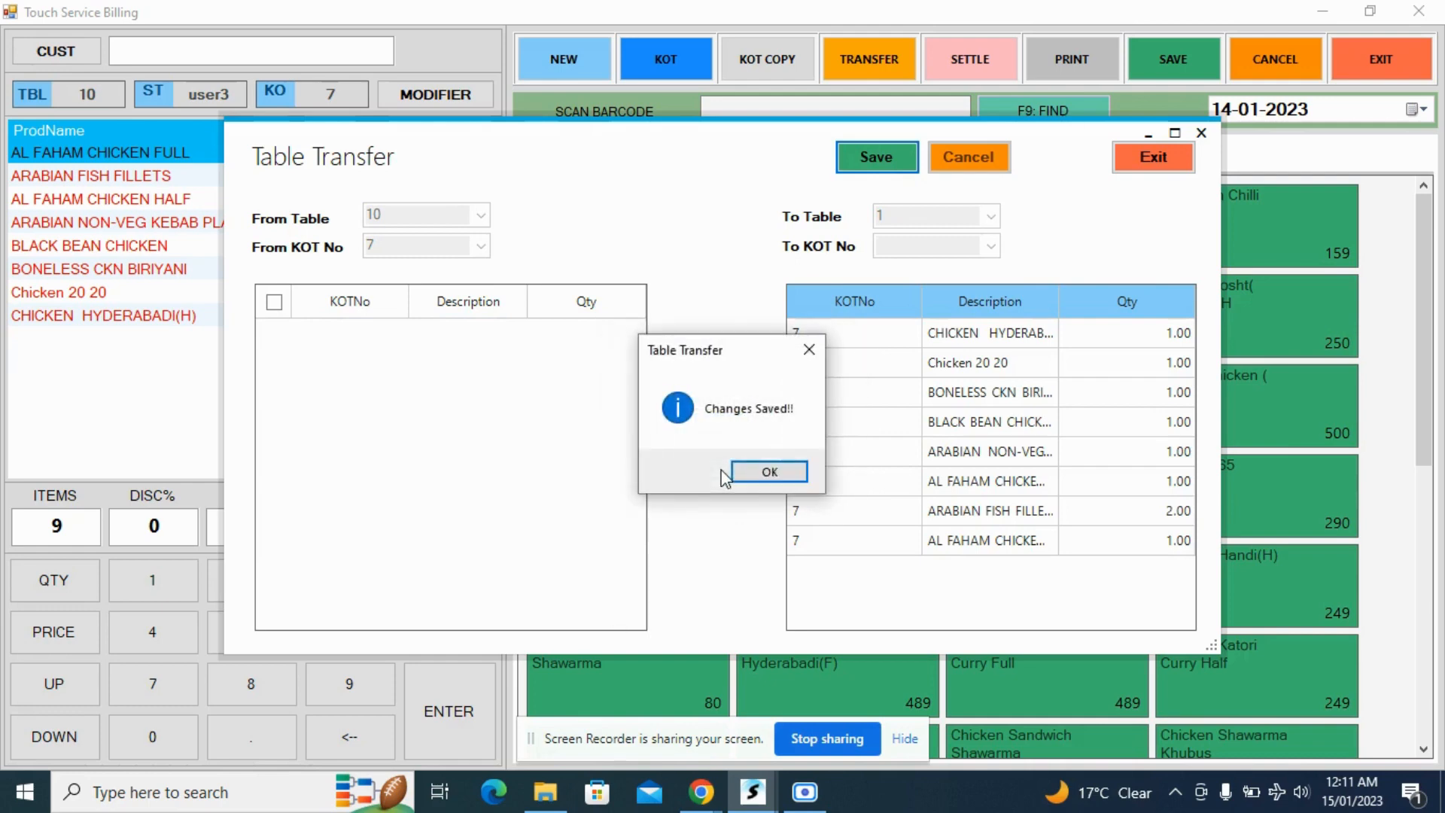
{"action": "left_click", "coordinate": [777, 473]}
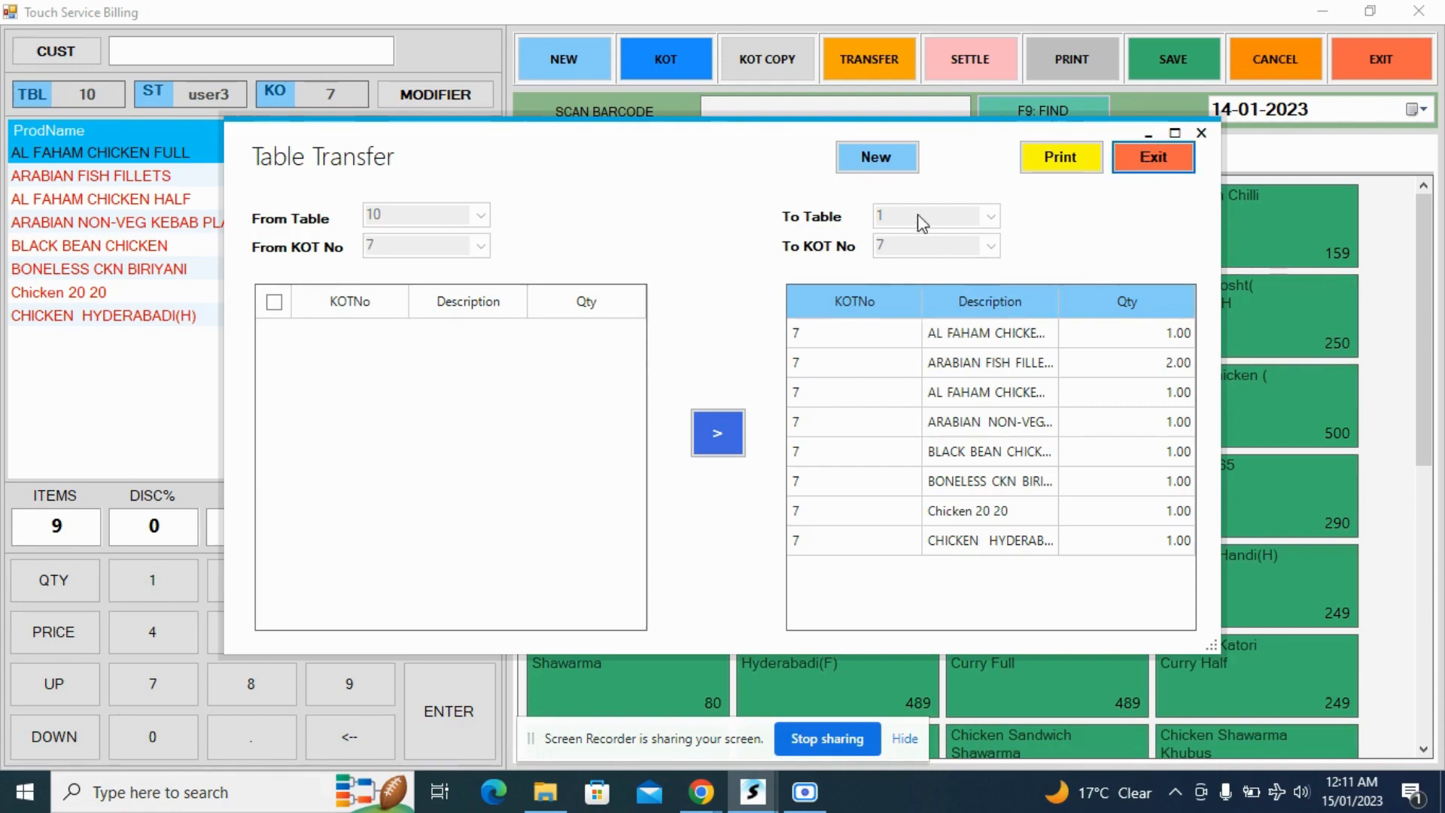
{"action": "left_click", "coordinate": [1142, 166]}
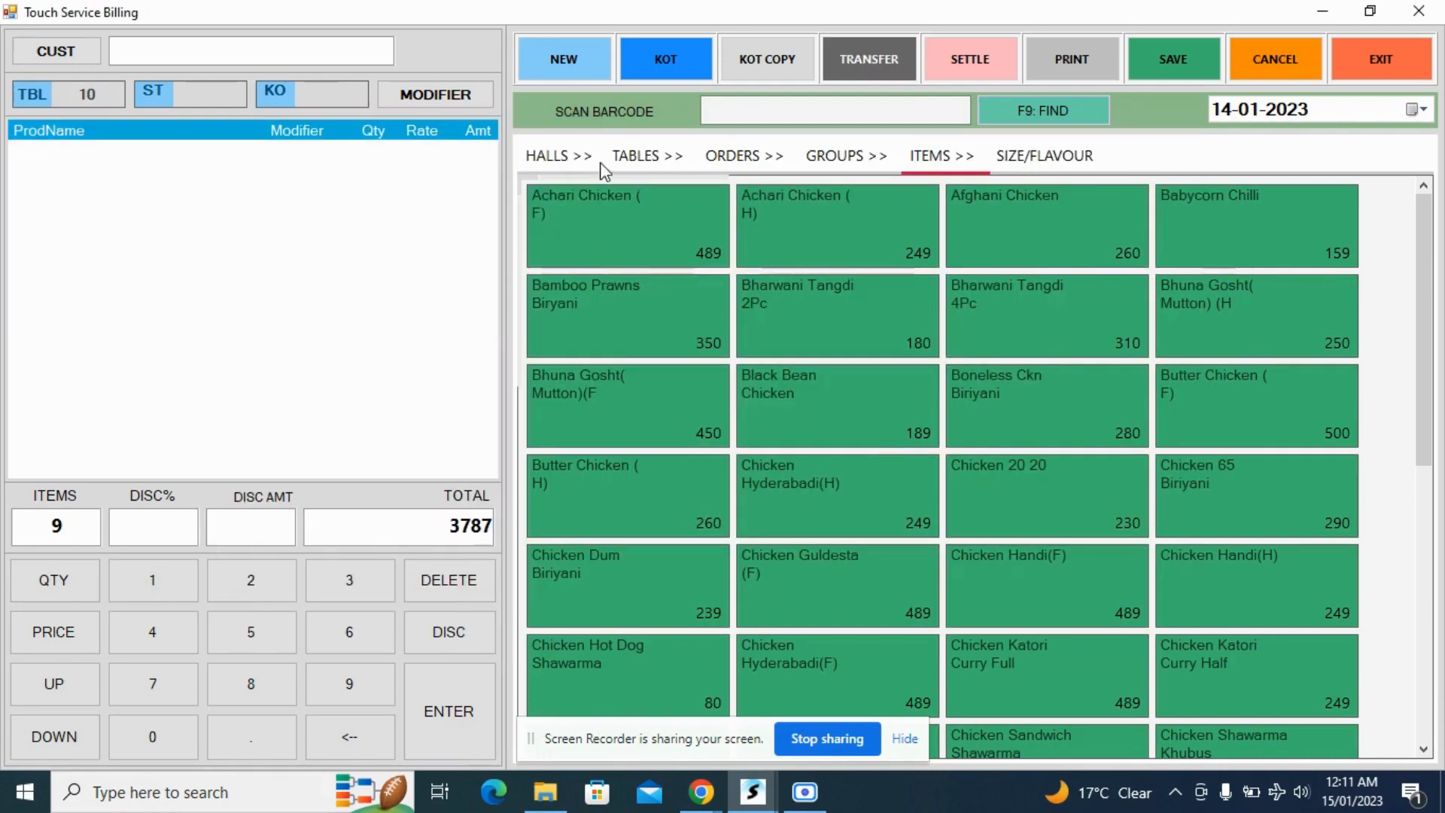
- Open table 1's order and enter its bill settlement as 2000 in Cash and 1787 by PhonePe
{"action": "left_click", "coordinate": [629, 158]}
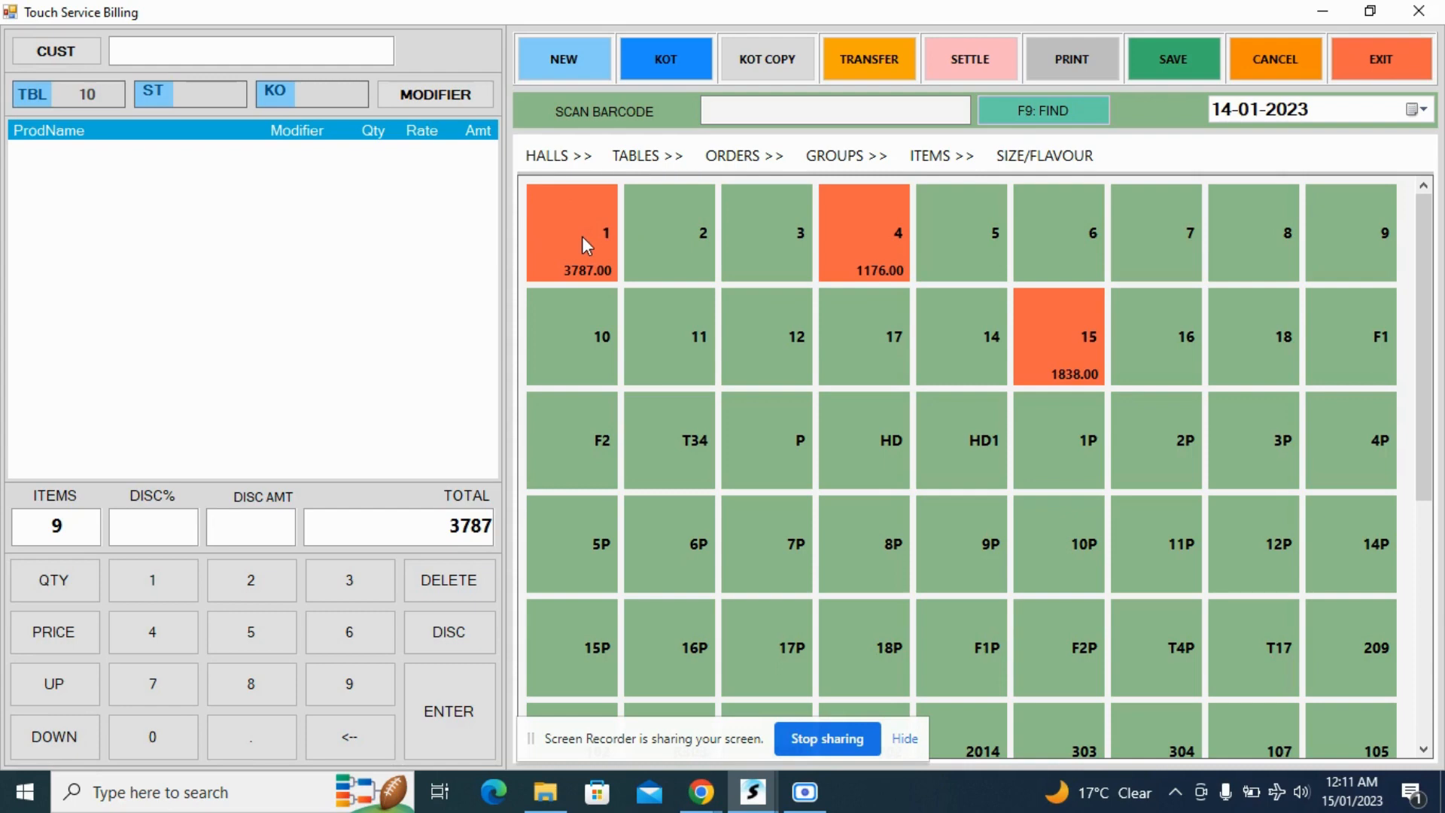
{"action": "left_click", "coordinate": [586, 244]}
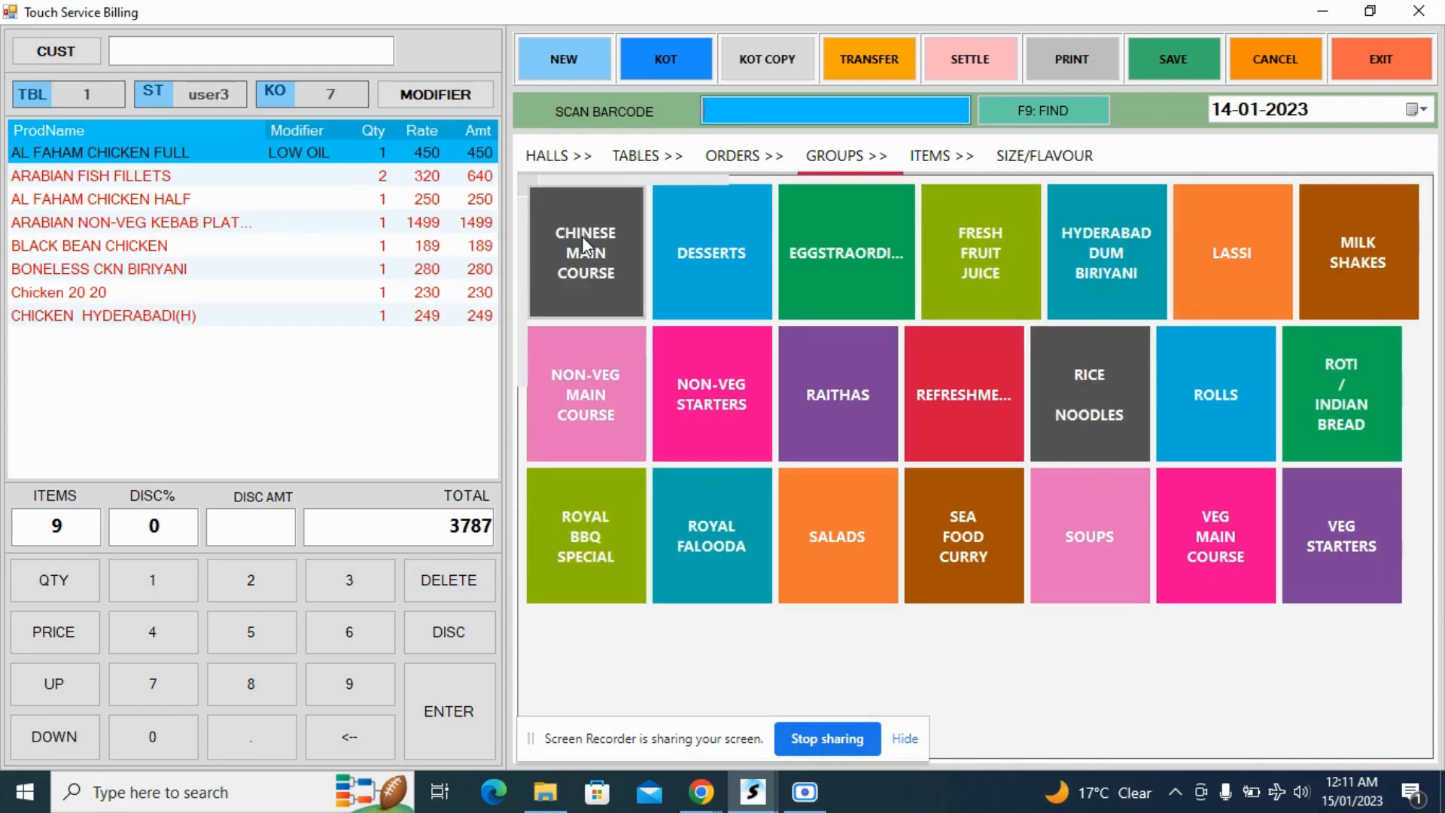
{"action": "left_click", "coordinate": [981, 57]}
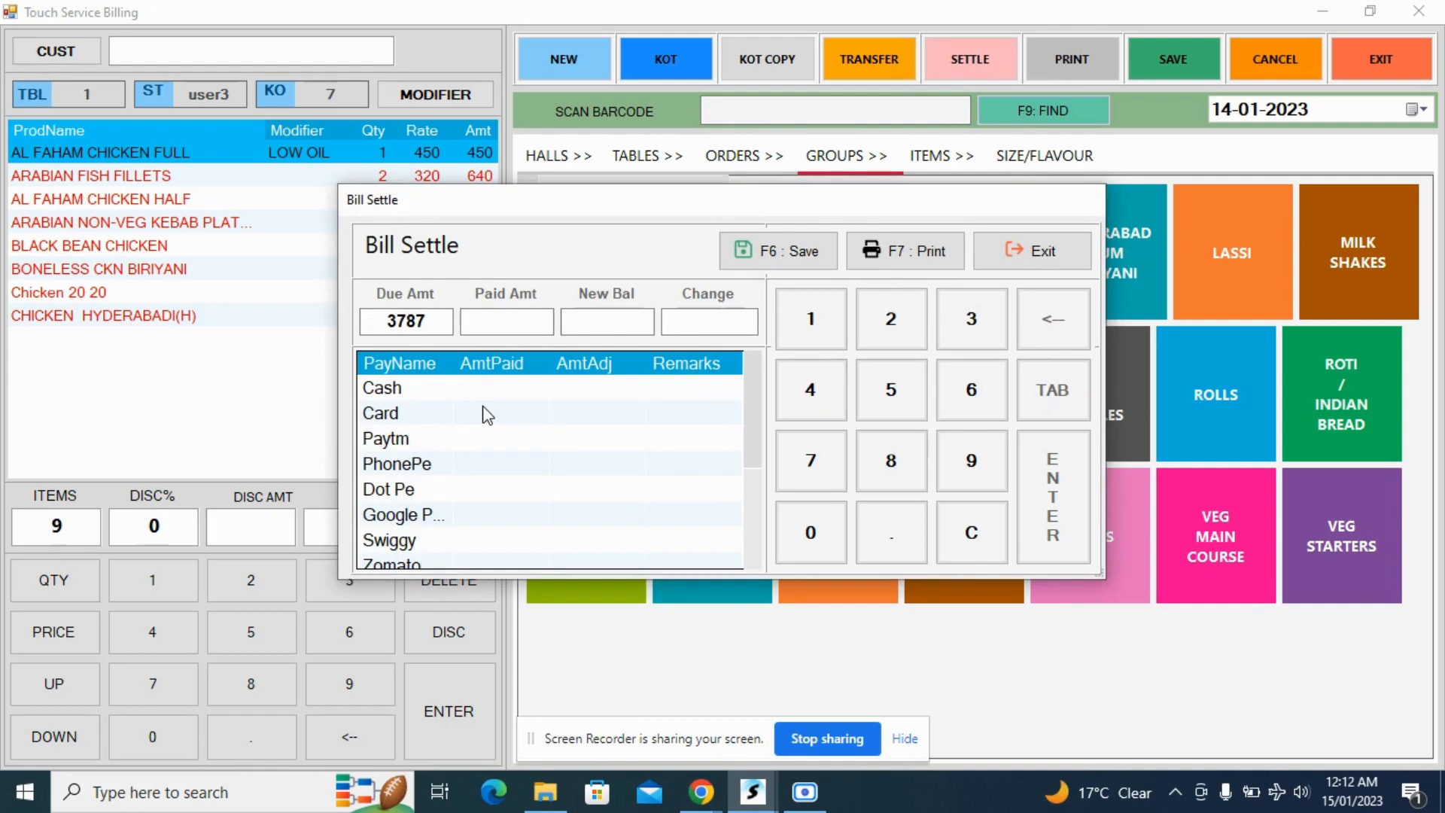
{"action": "type", "text": "2000"}
{"action": "key", "text": "Return"}
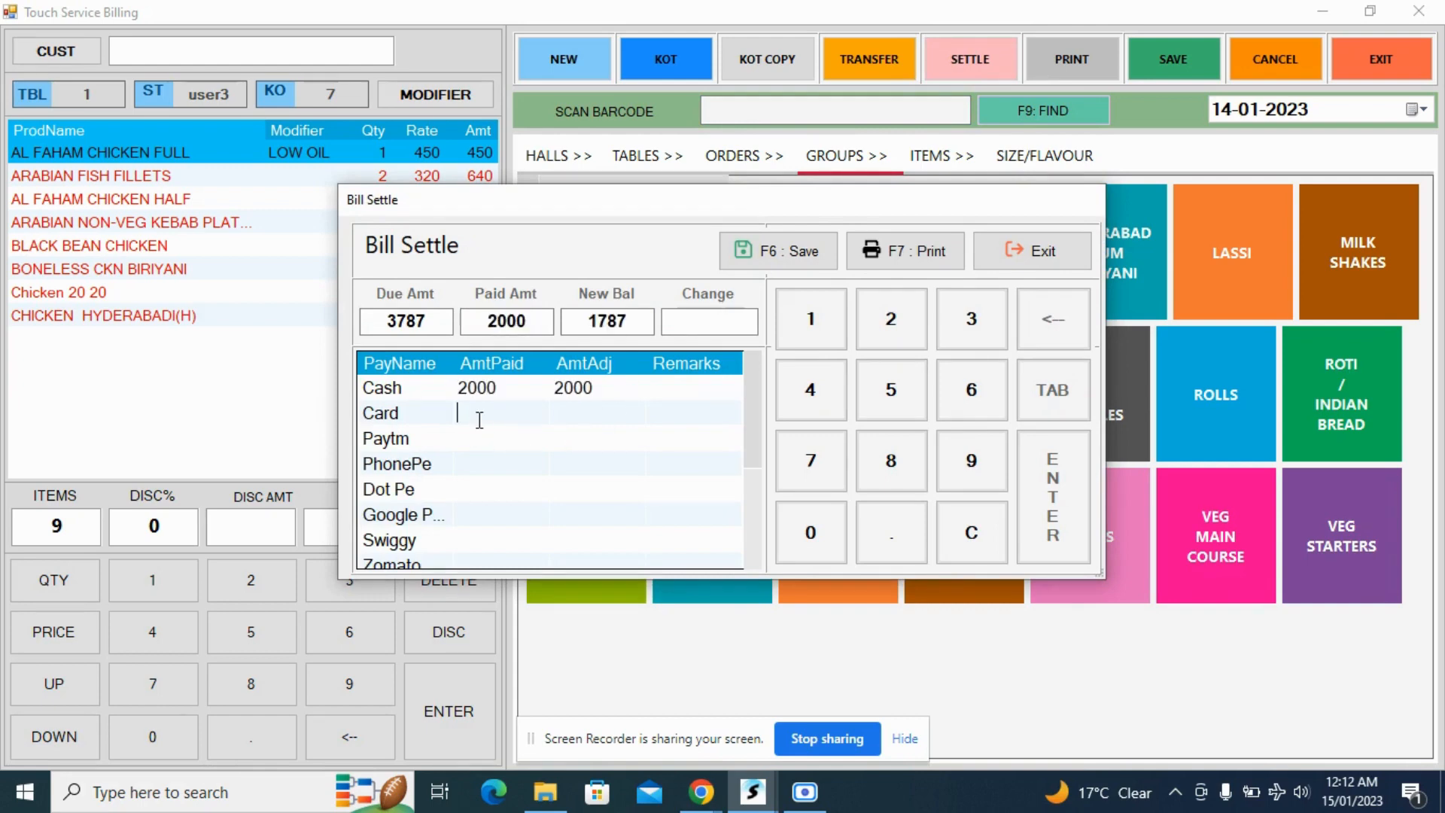
{"action": "left_click", "coordinate": [487, 464]}
{"action": "type", "text": "1787"}
{"action": "left_click", "coordinate": [579, 411]}
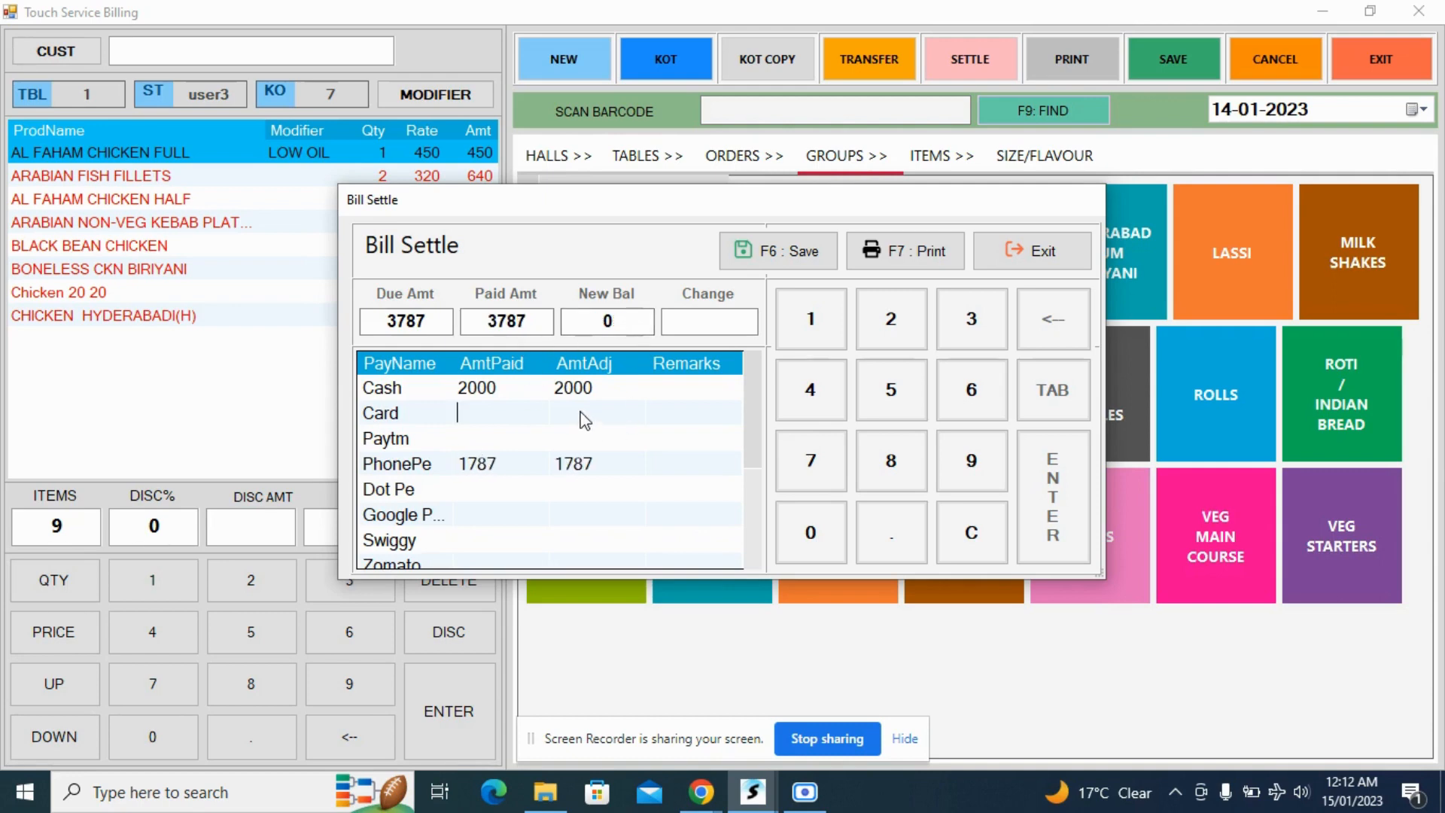
{"action": "left_click", "coordinate": [621, 328]}
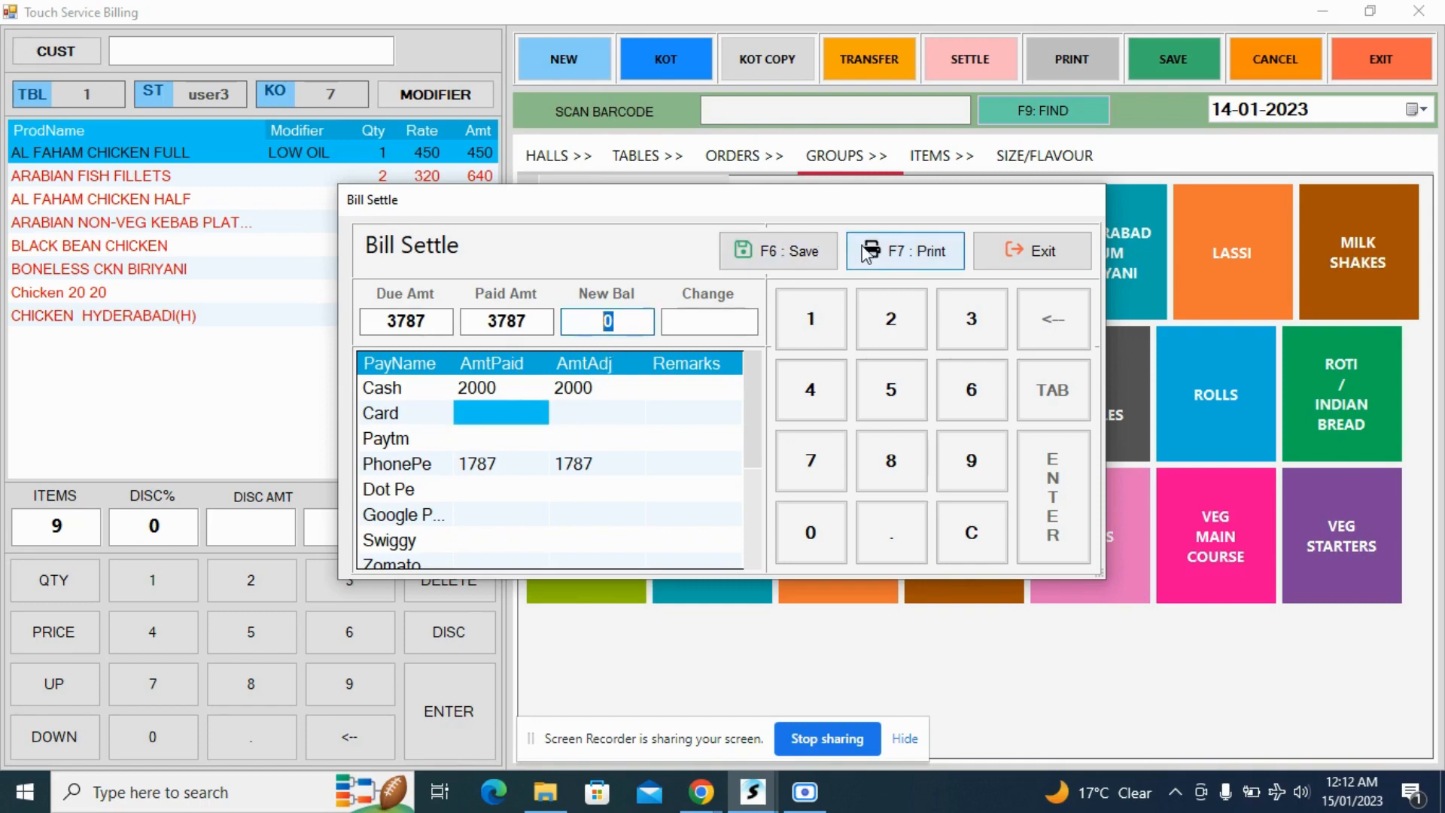
- Print table 1's settled bill, cancelling both dialogs for saving the print output as PDF
{"action": "left_click", "coordinate": [906, 253]}
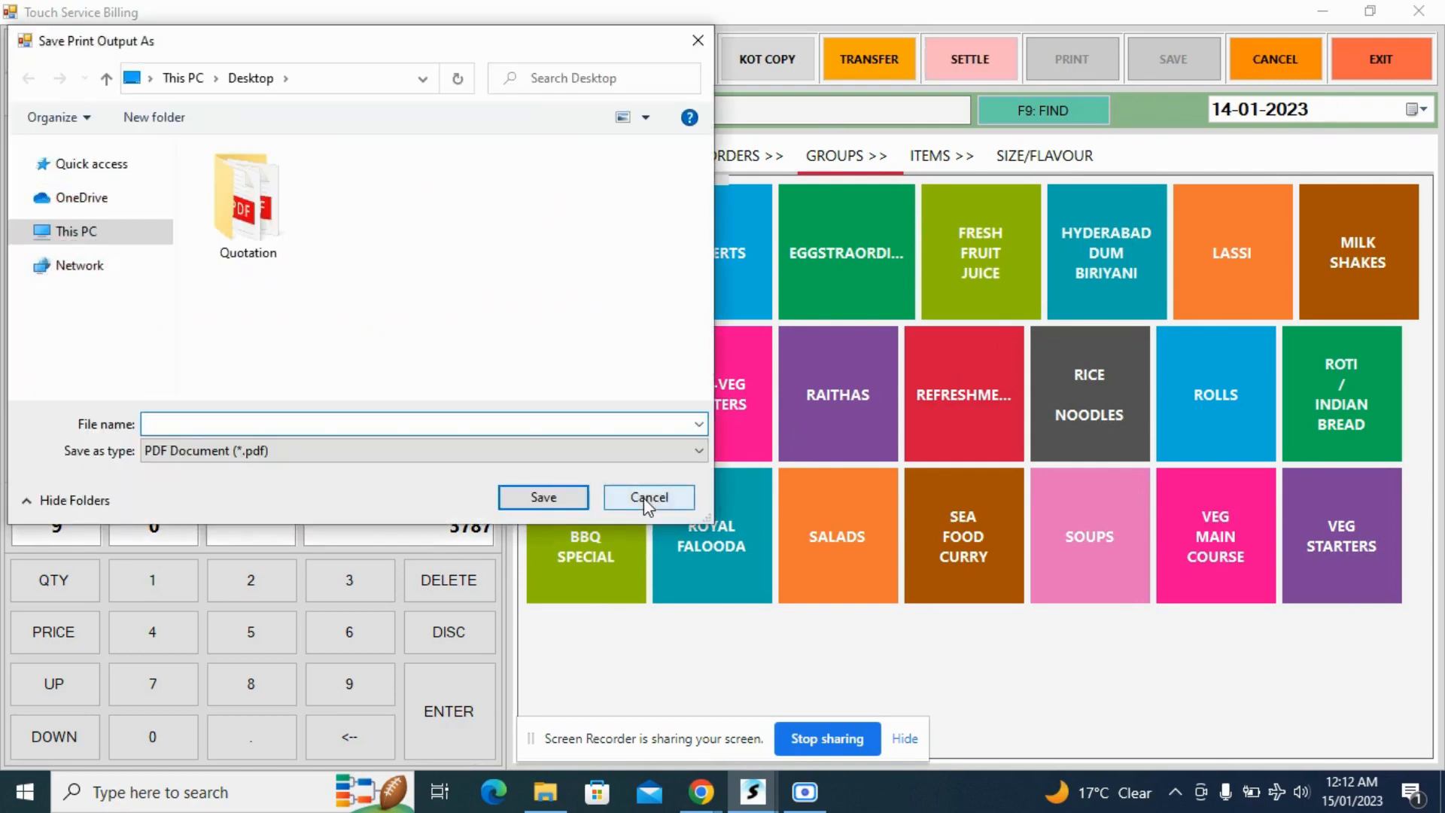
{"action": "left_click", "coordinate": [643, 498]}
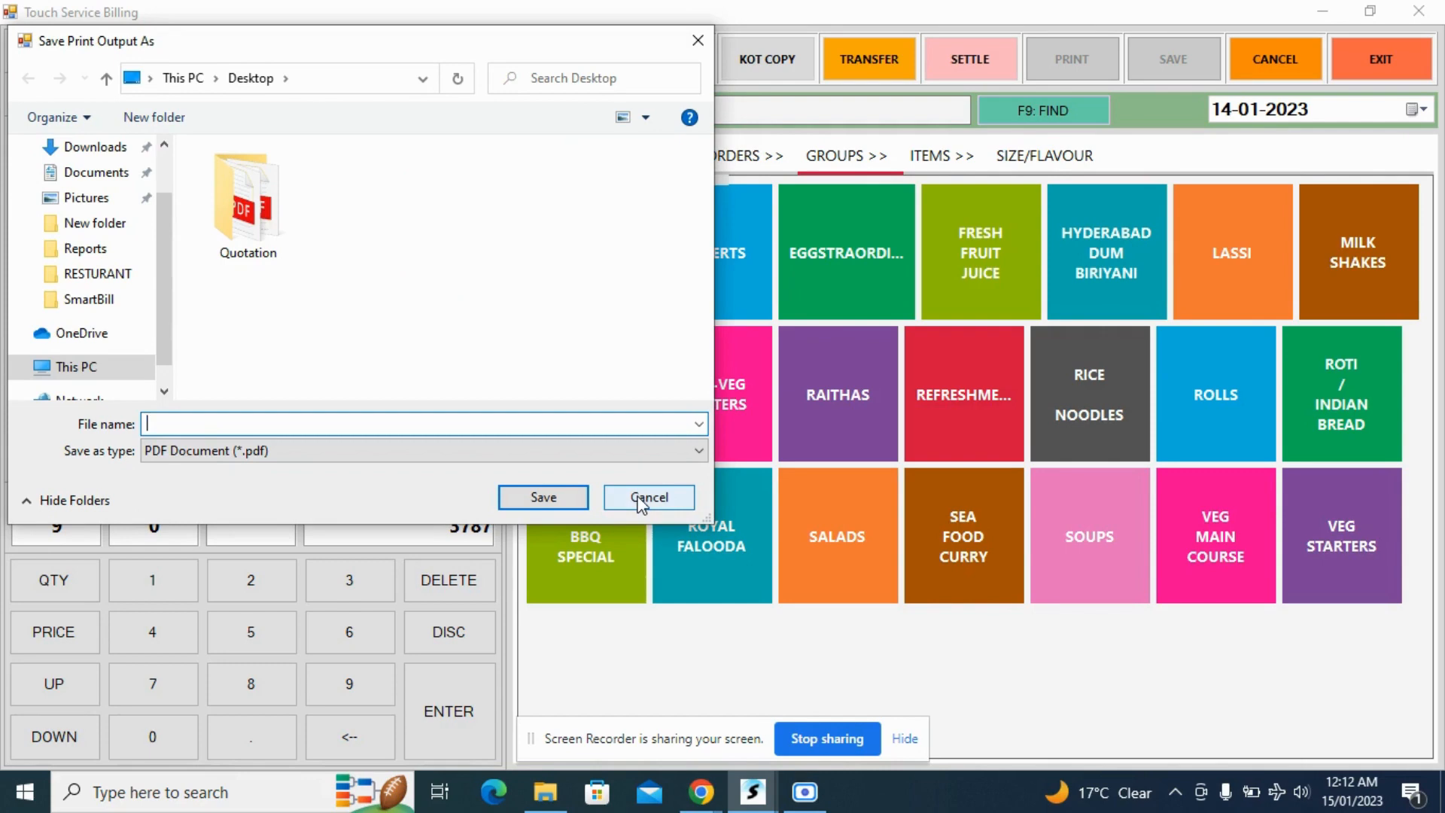
{"action": "left_click", "coordinate": [665, 498]}
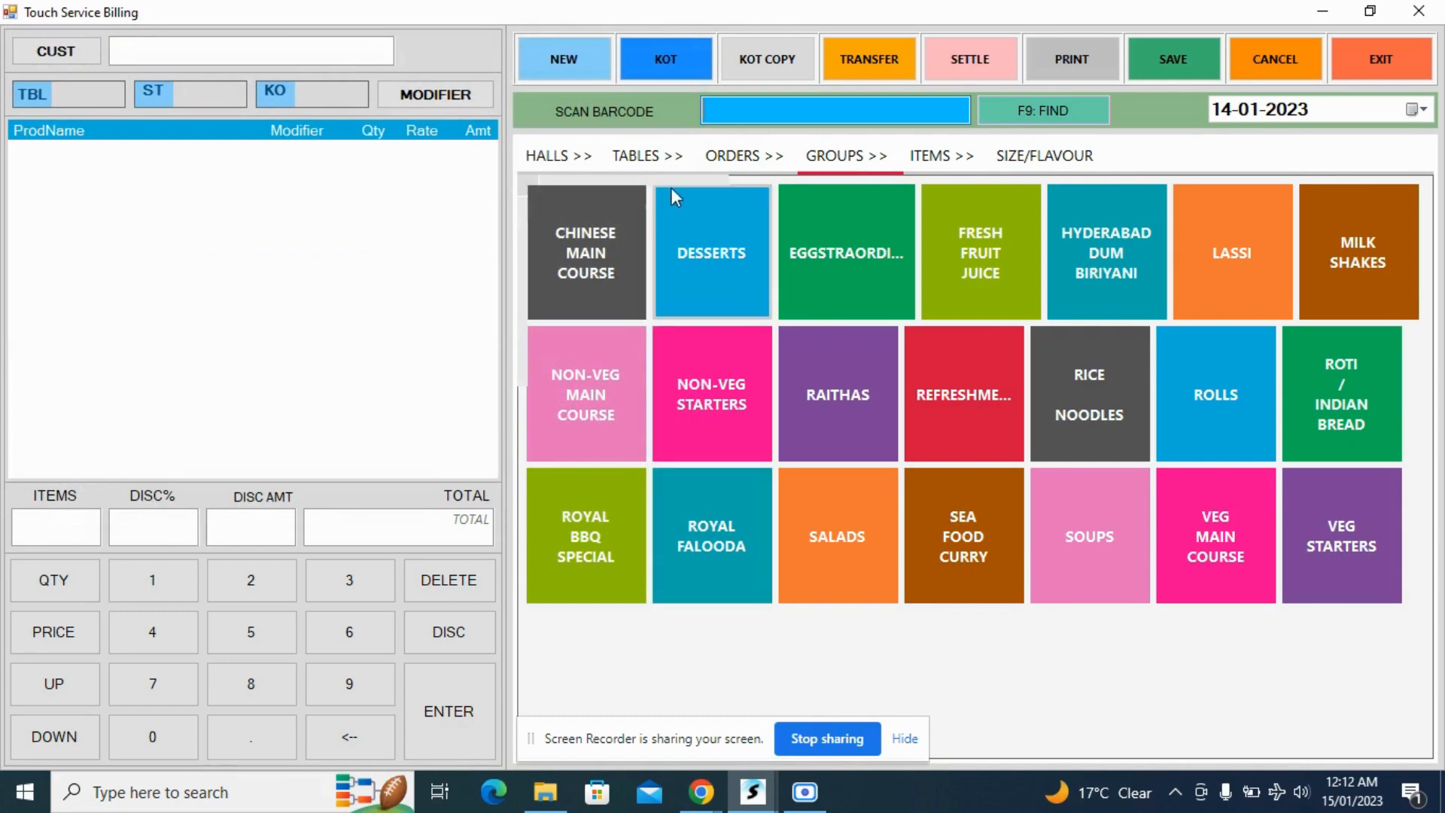
- Check the table overview, then exit Touch Service Billing and open the Favourites
{"action": "left_click", "coordinate": [645, 158]}
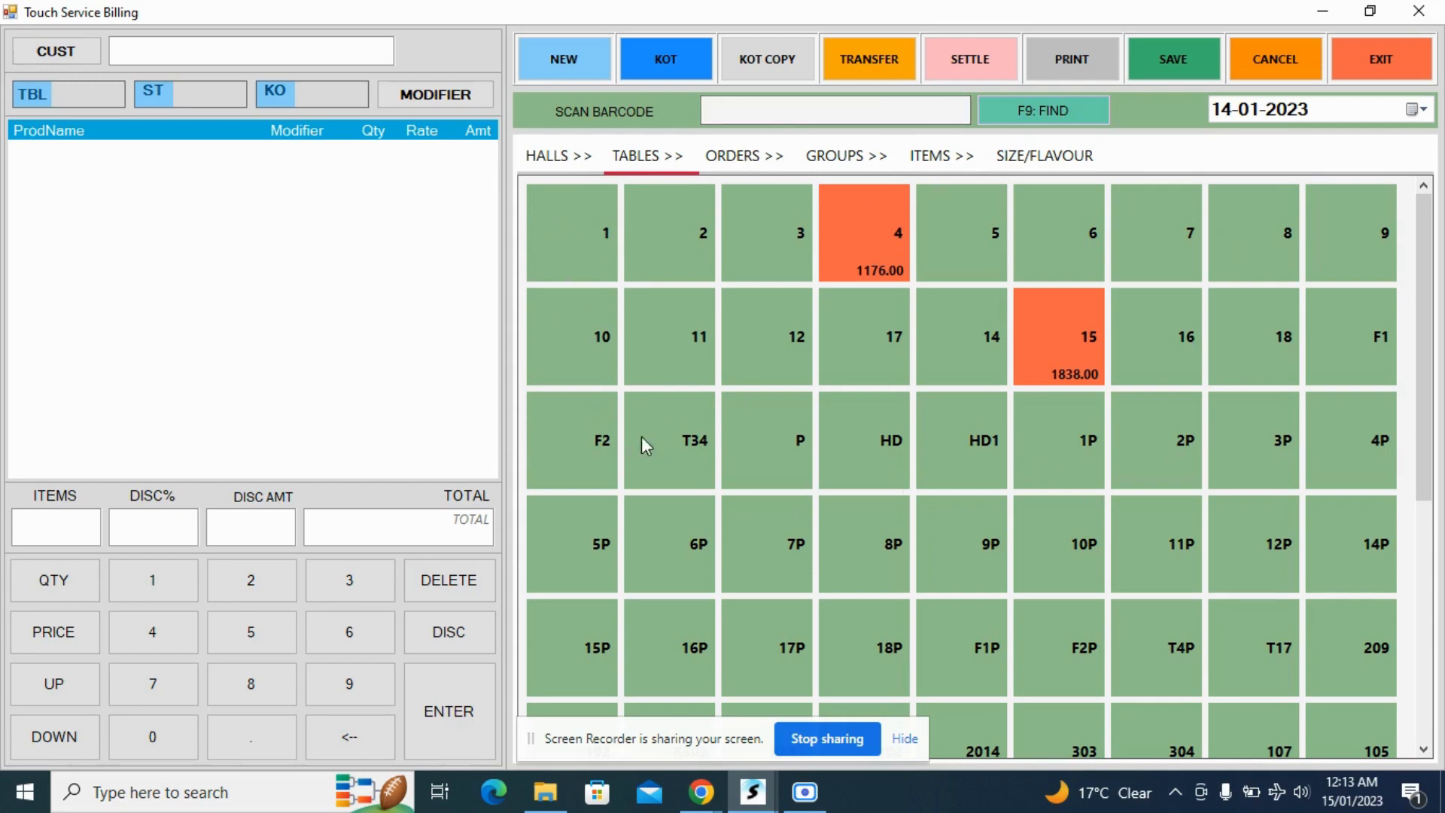
{"action": "left_click", "coordinate": [1374, 66]}
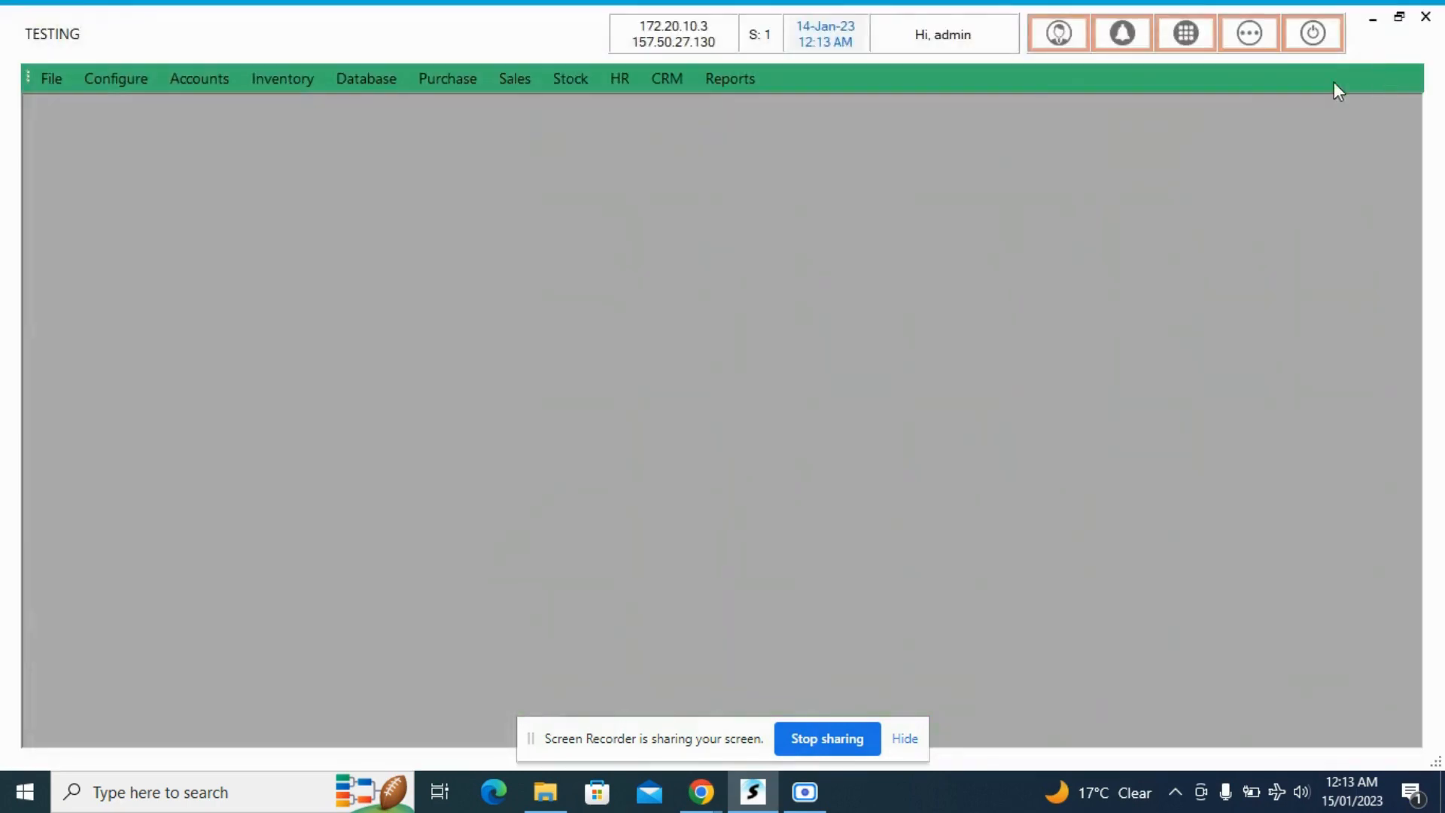
{"action": "left_click", "coordinate": [1249, 34]}
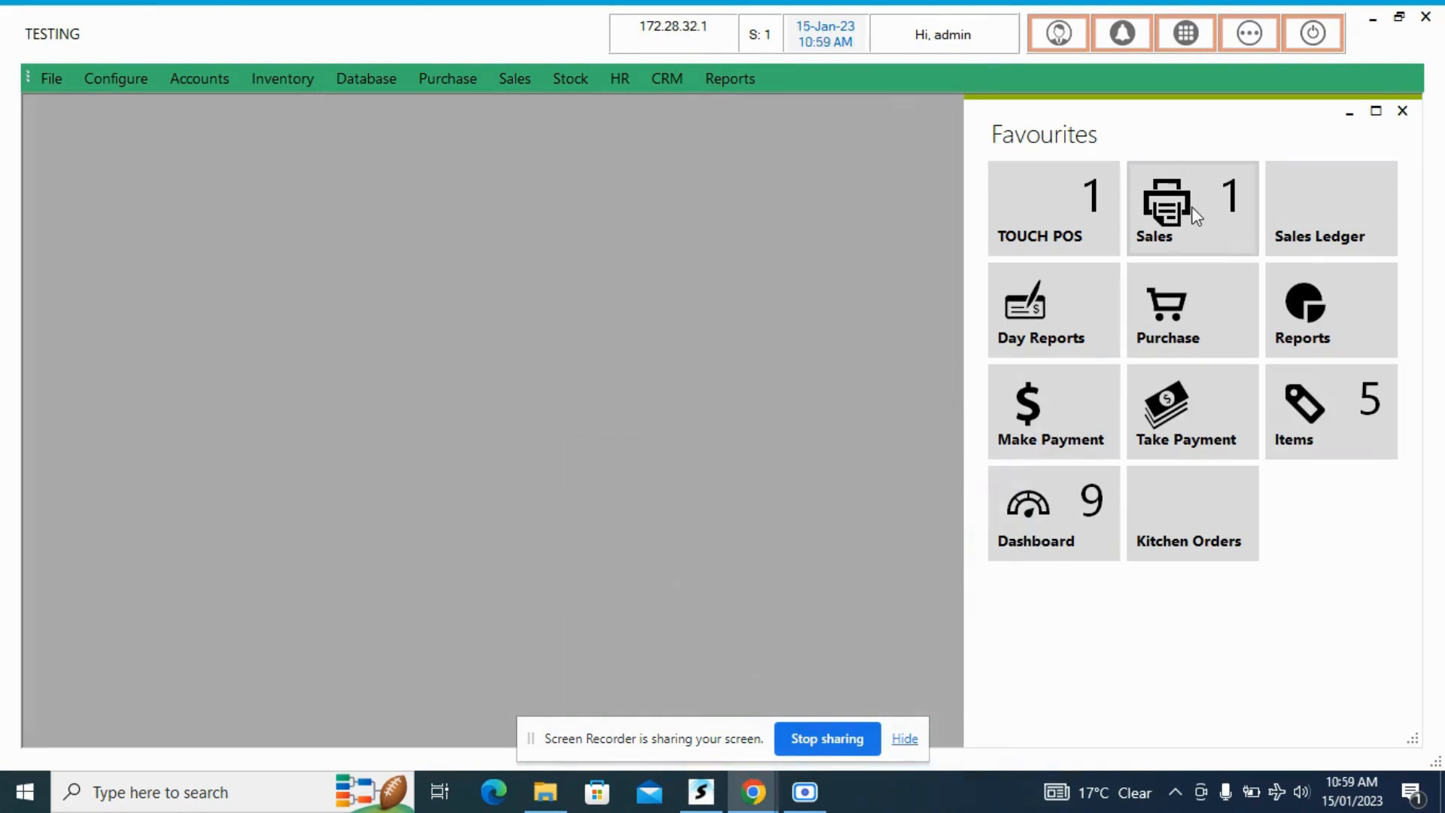
- Open Sales service billing and start an order for table 2 with steward user4, leaving PAX and KOT number blank
{"action": "left_click", "coordinate": [1196, 217]}
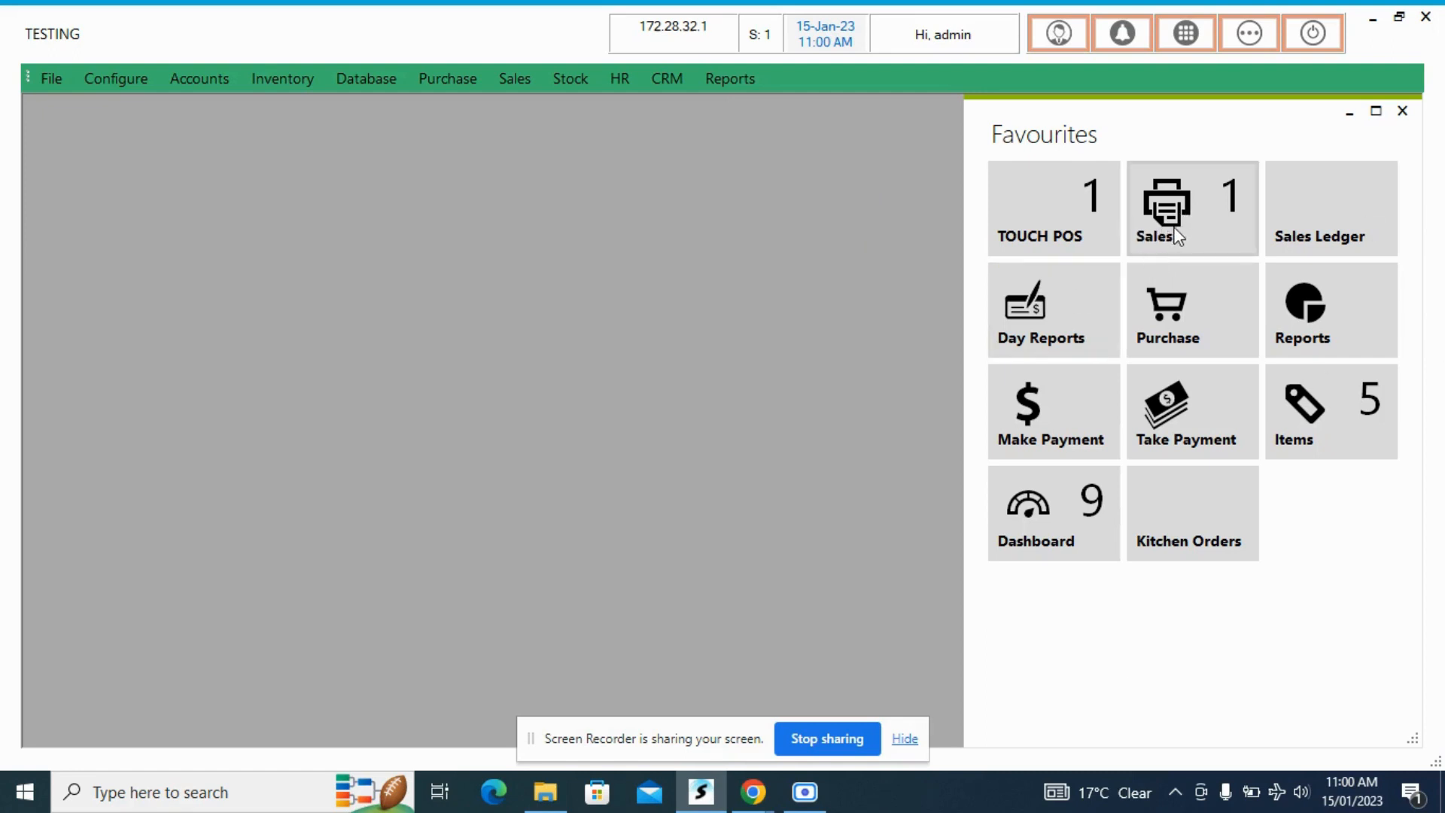
{"action": "left_click", "coordinate": [1176, 236]}
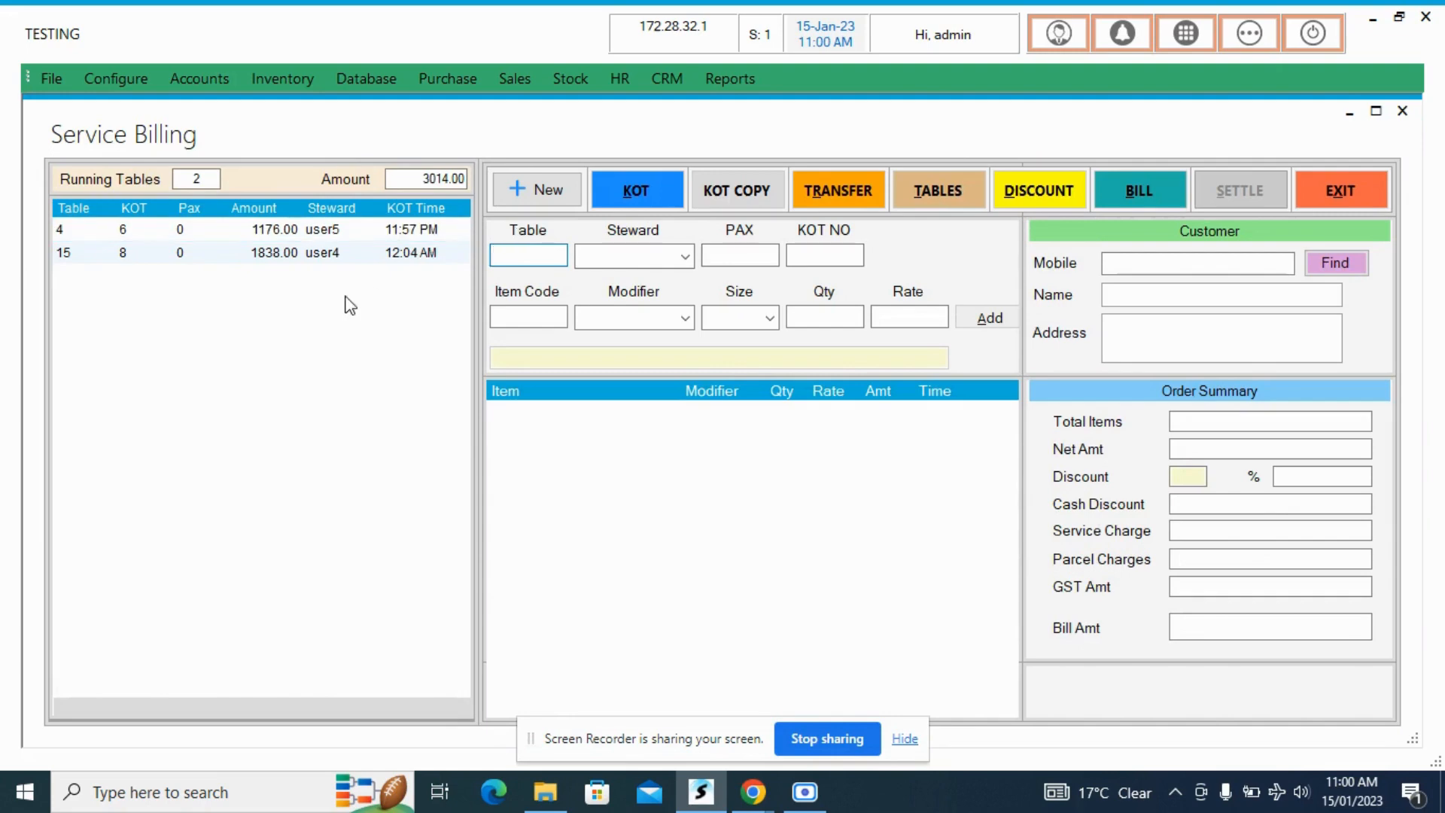
{"action": "type", "text": "2"}
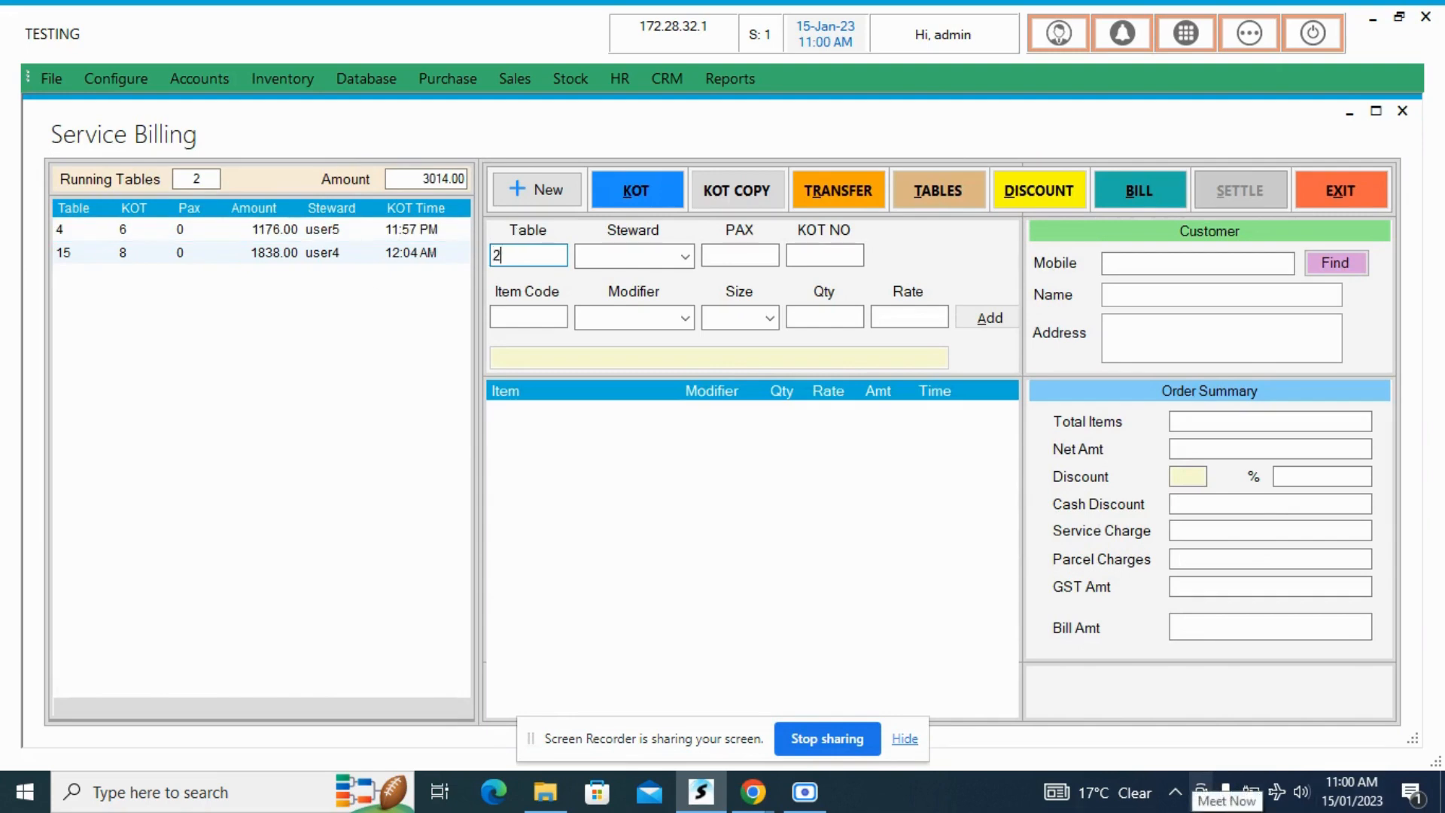
{"action": "key", "text": "Tab"}
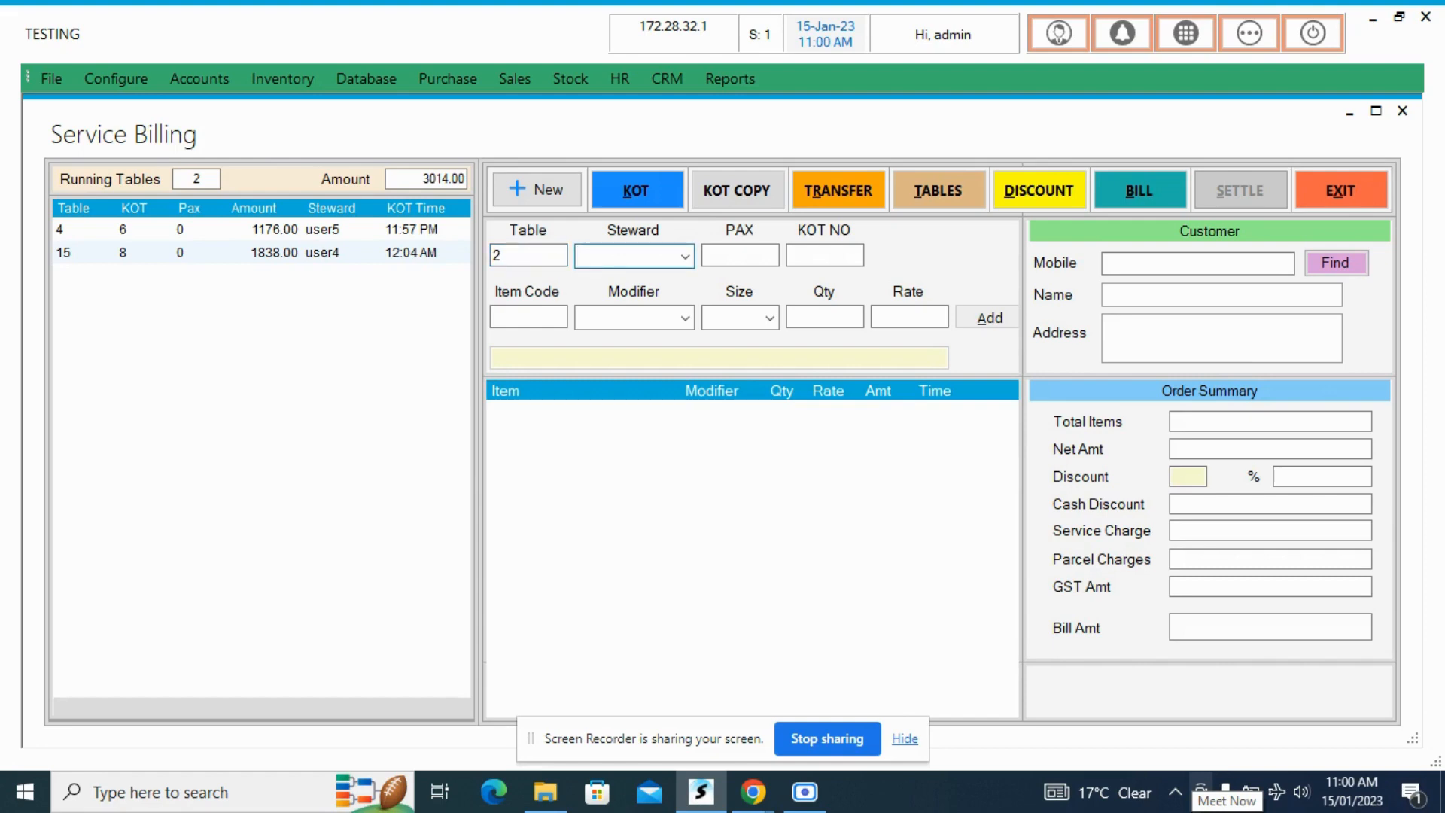
{"action": "key", "text": "Down"}
{"action": "key", "text": "Down"}
{"action": "key", "text": "Down"}
{"action": "key", "text": "Down"}
{"action": "key", "text": "Tab"}
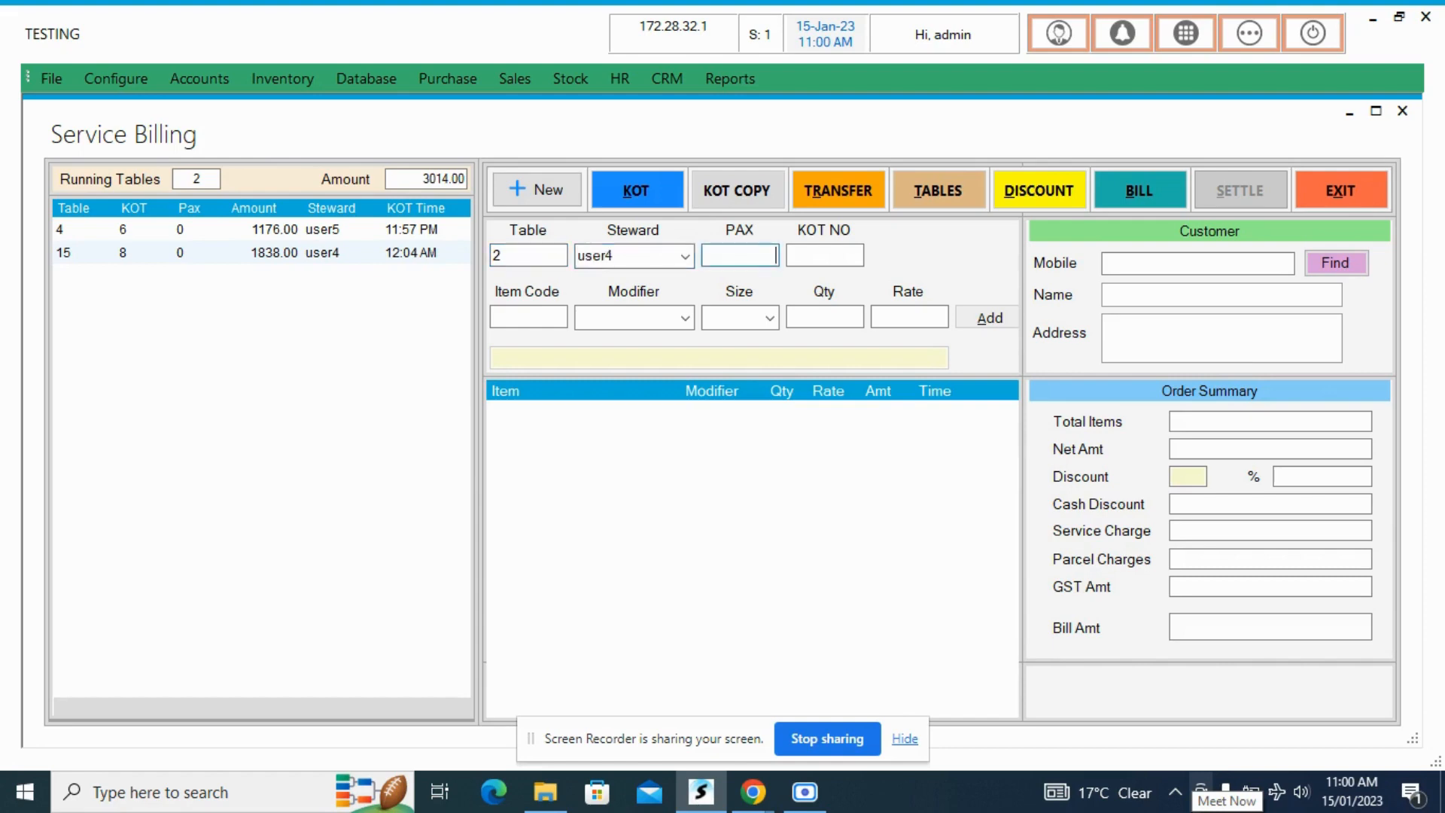
{"action": "key", "text": "Tab"}
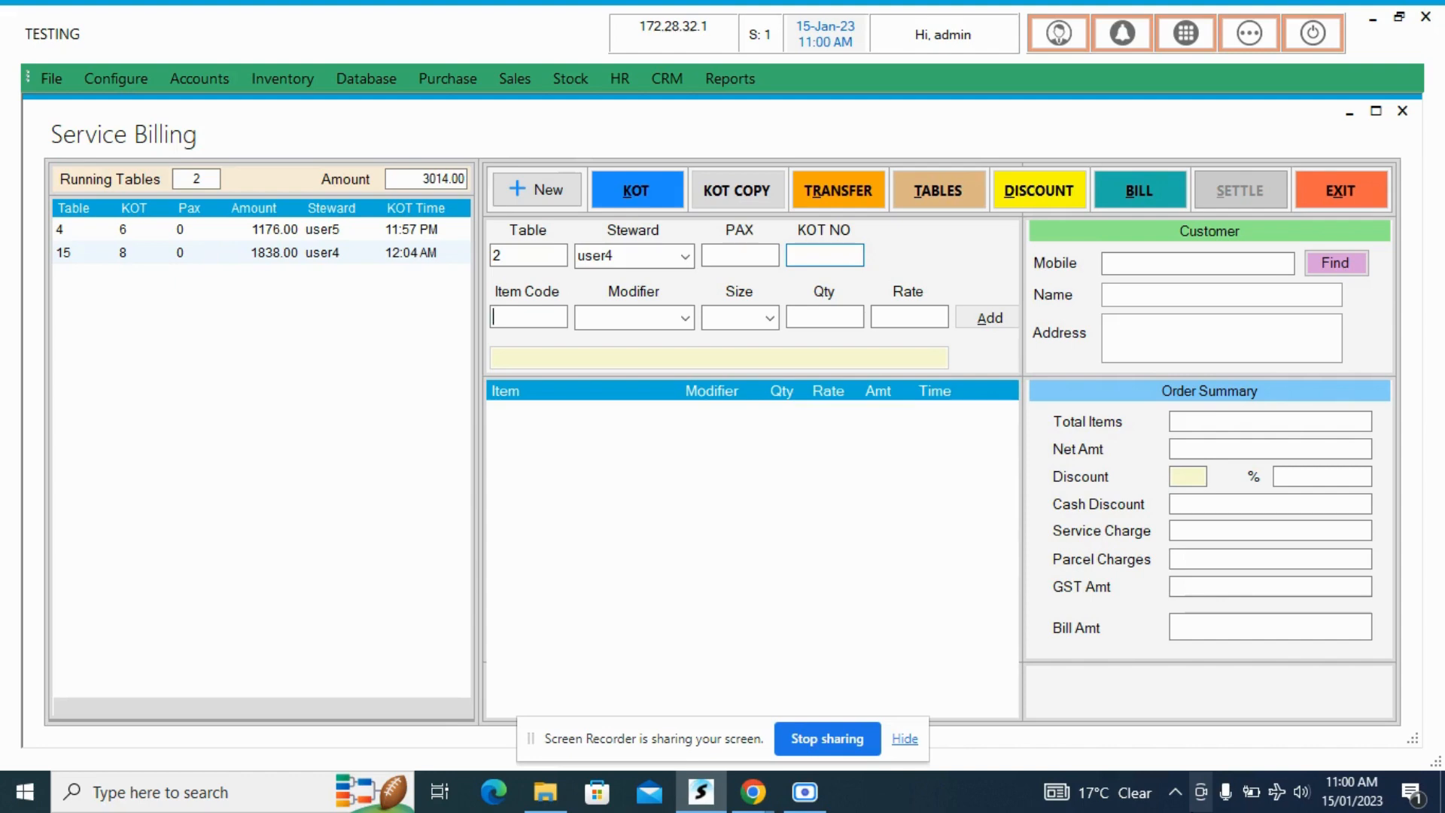
{"action": "key", "text": "Tab"}
- Add one Chicken Lollypop, item code 95, to table 2's order
{"action": "type", "text": "95"}
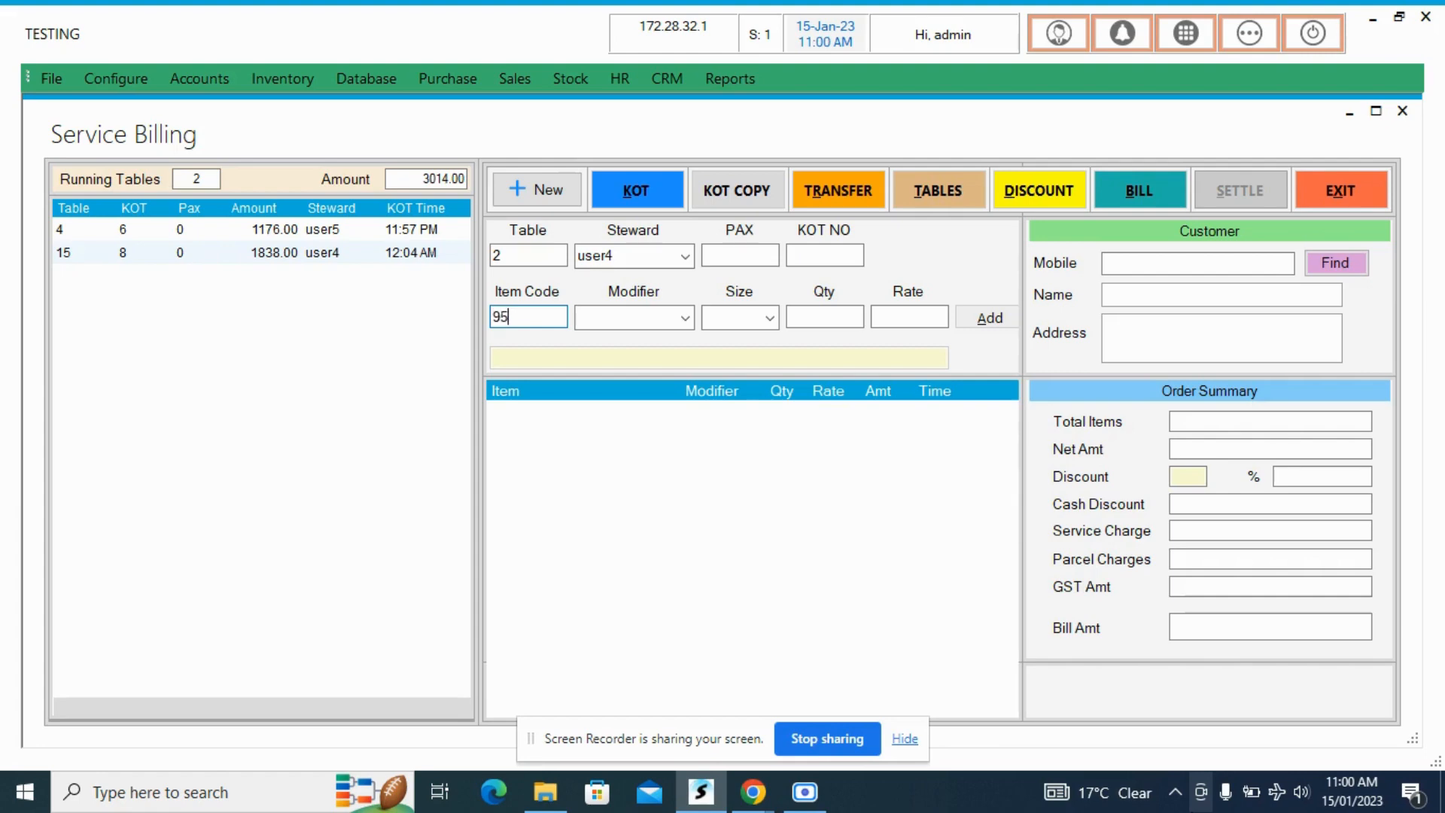
{"action": "key", "text": "Return"}
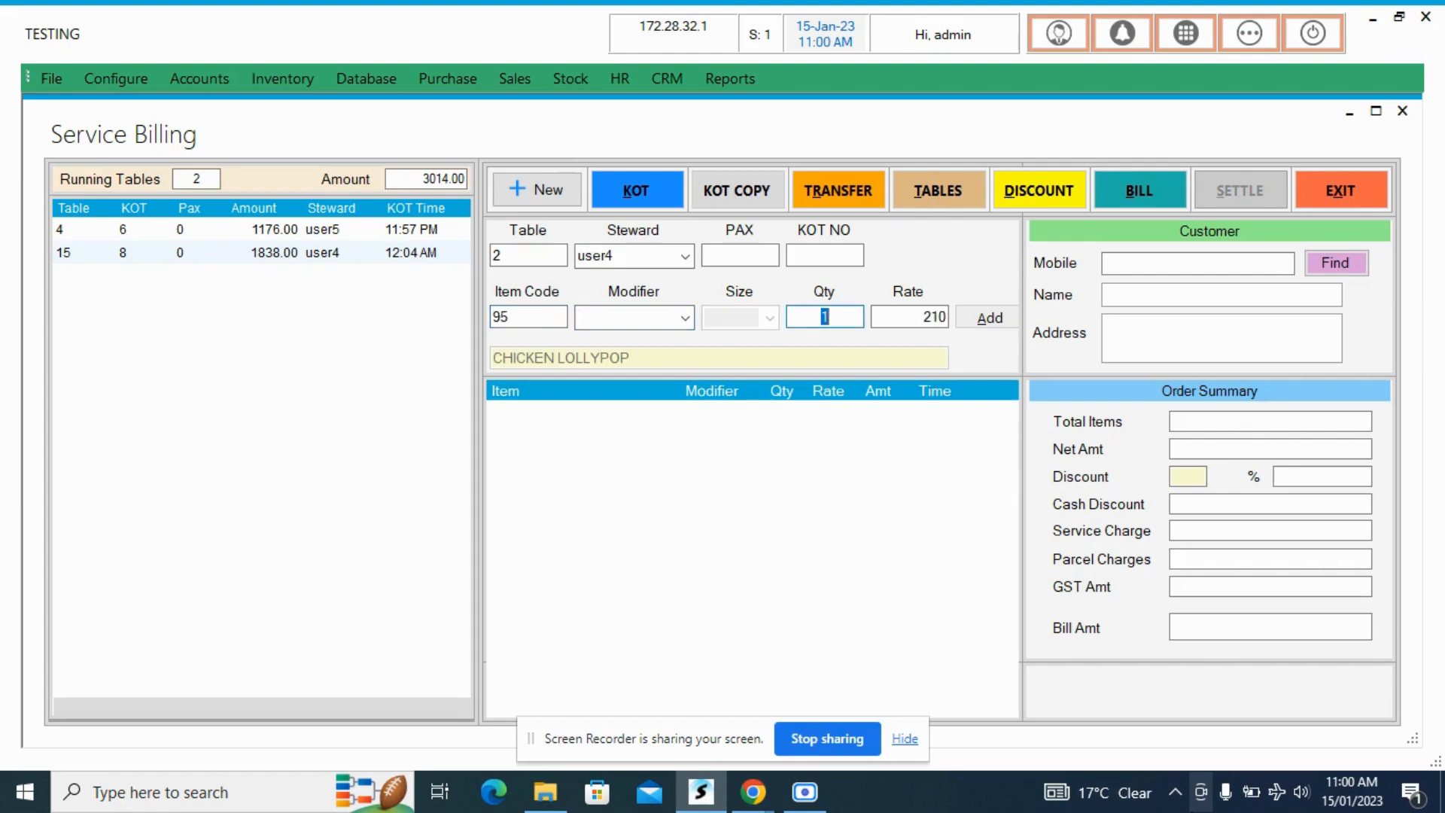
{"action": "type", "text": "31"}
{"action": "key", "text": "BackSpace"}
{"action": "key", "text": "BackSpace"}
{"action": "type", "text": "1"}
{"action": "key", "text": "Return"}
{"action": "key", "text": "Return"}
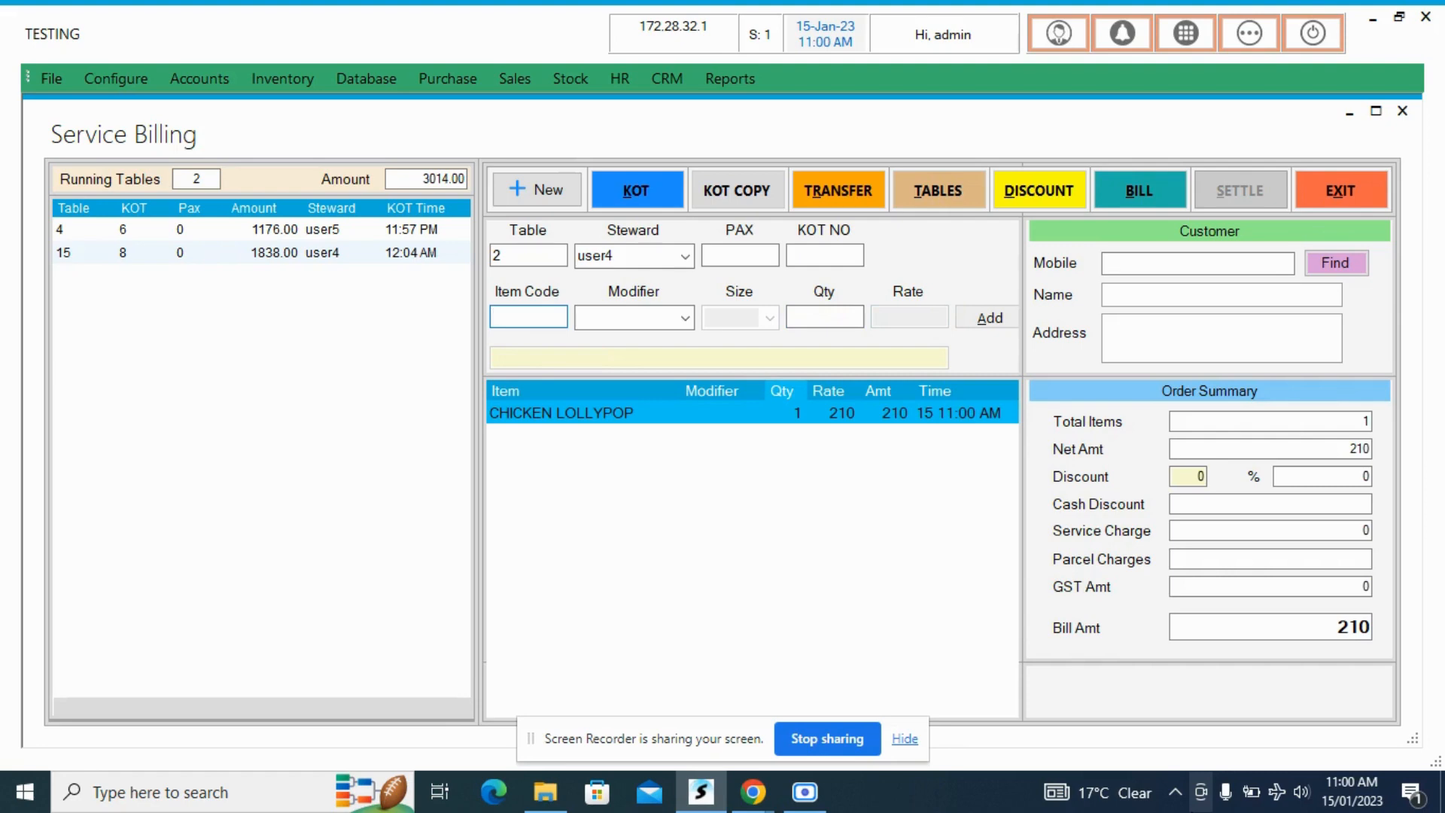
- Find Biryani Rice by searching the item list for BI and add one with the modifier LESS OIL
{"action": "key", "text": "Return"}
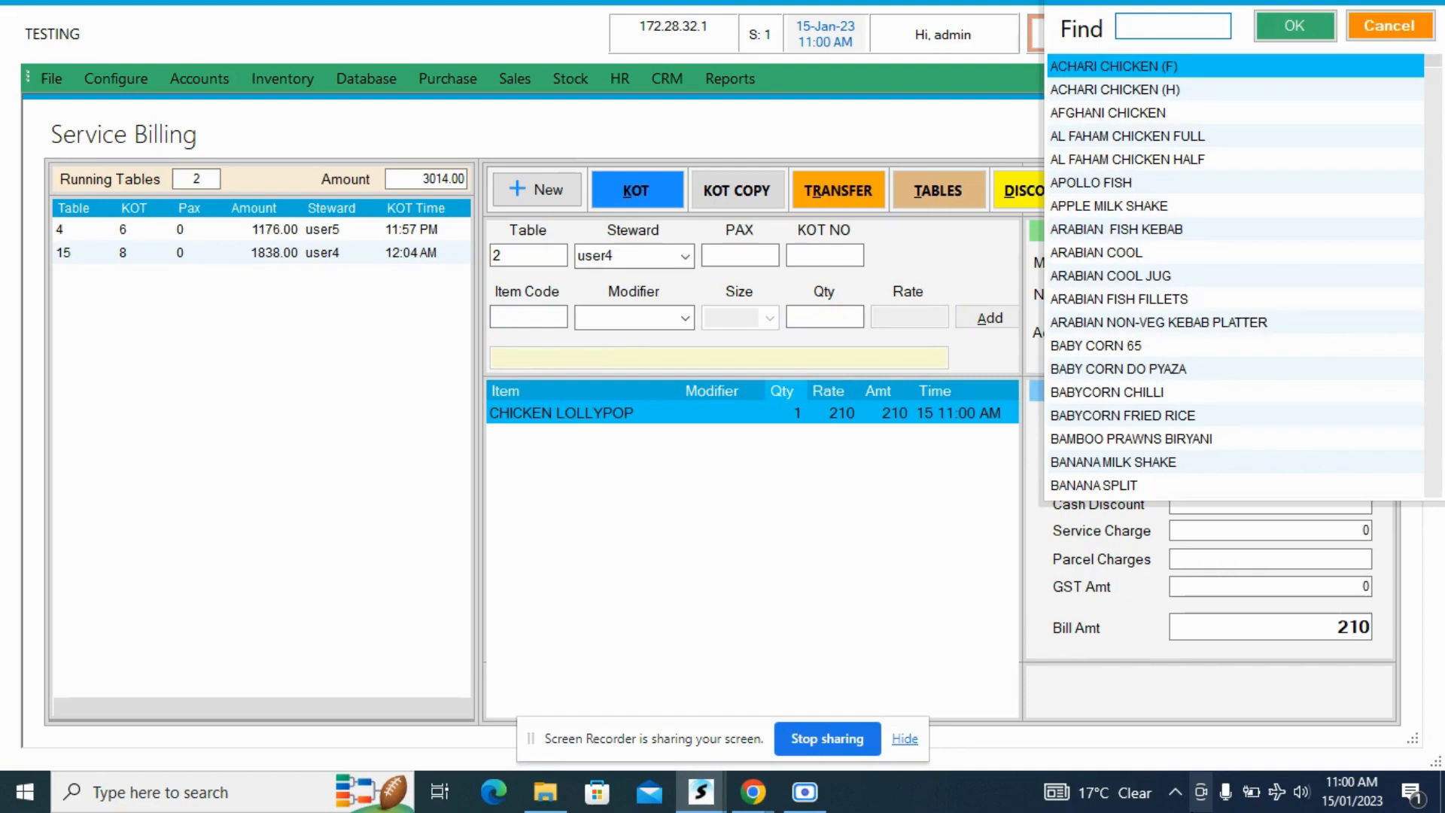
{"action": "type", "text": "BI"}
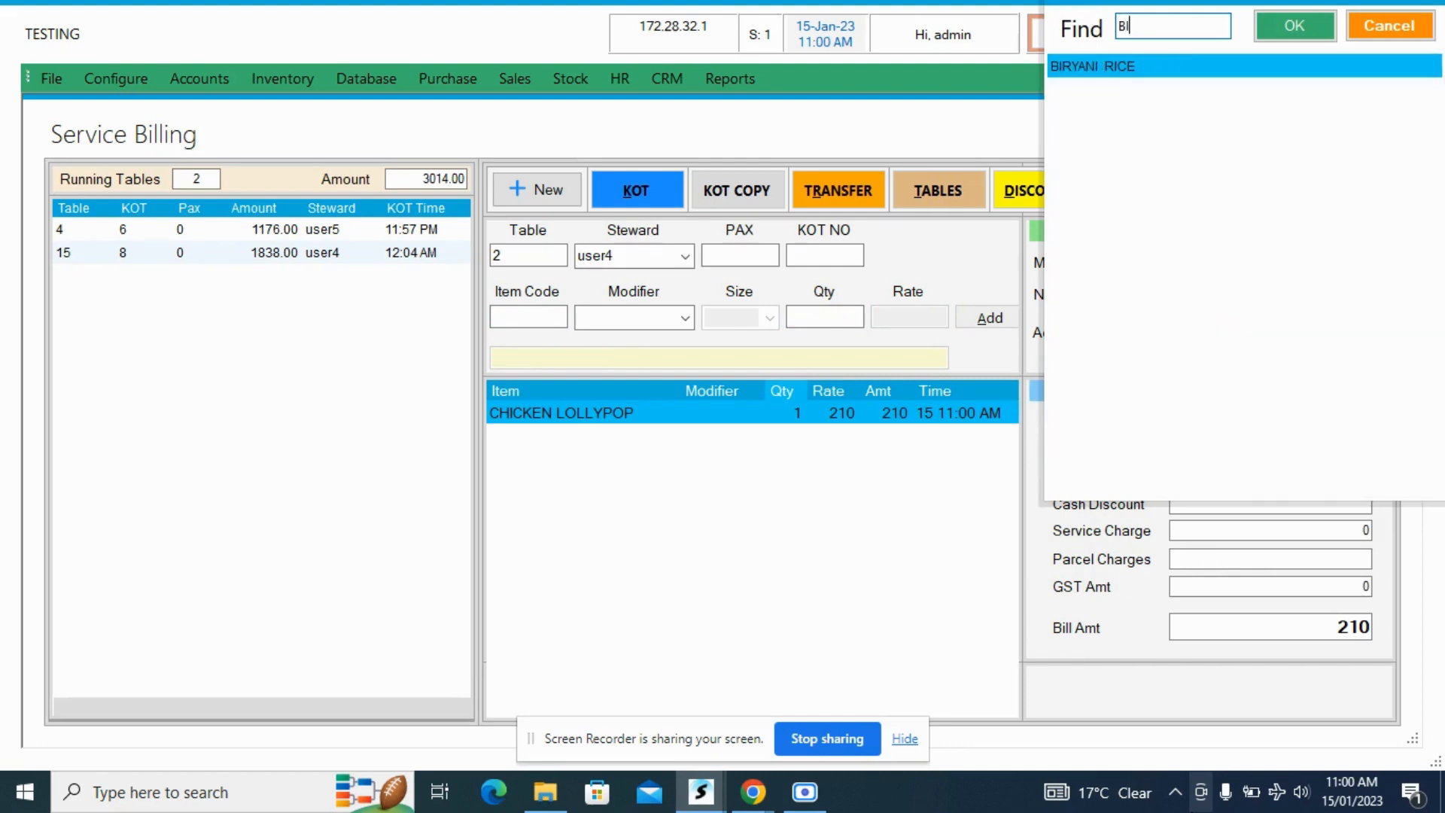
{"action": "key", "text": "Return"}
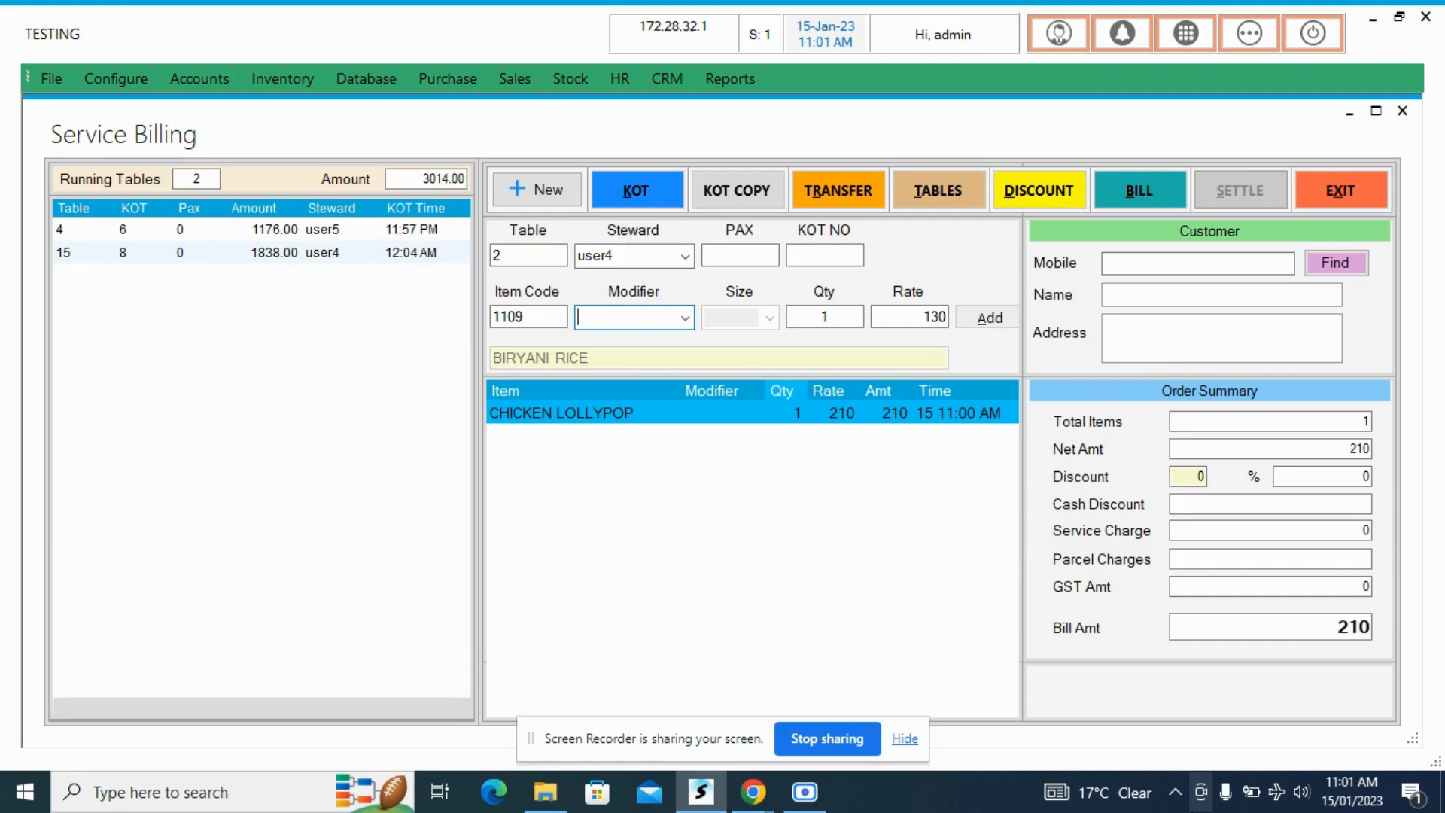
{"action": "type", "text": "LESS OIL"}
{"action": "key", "text": "Return"}
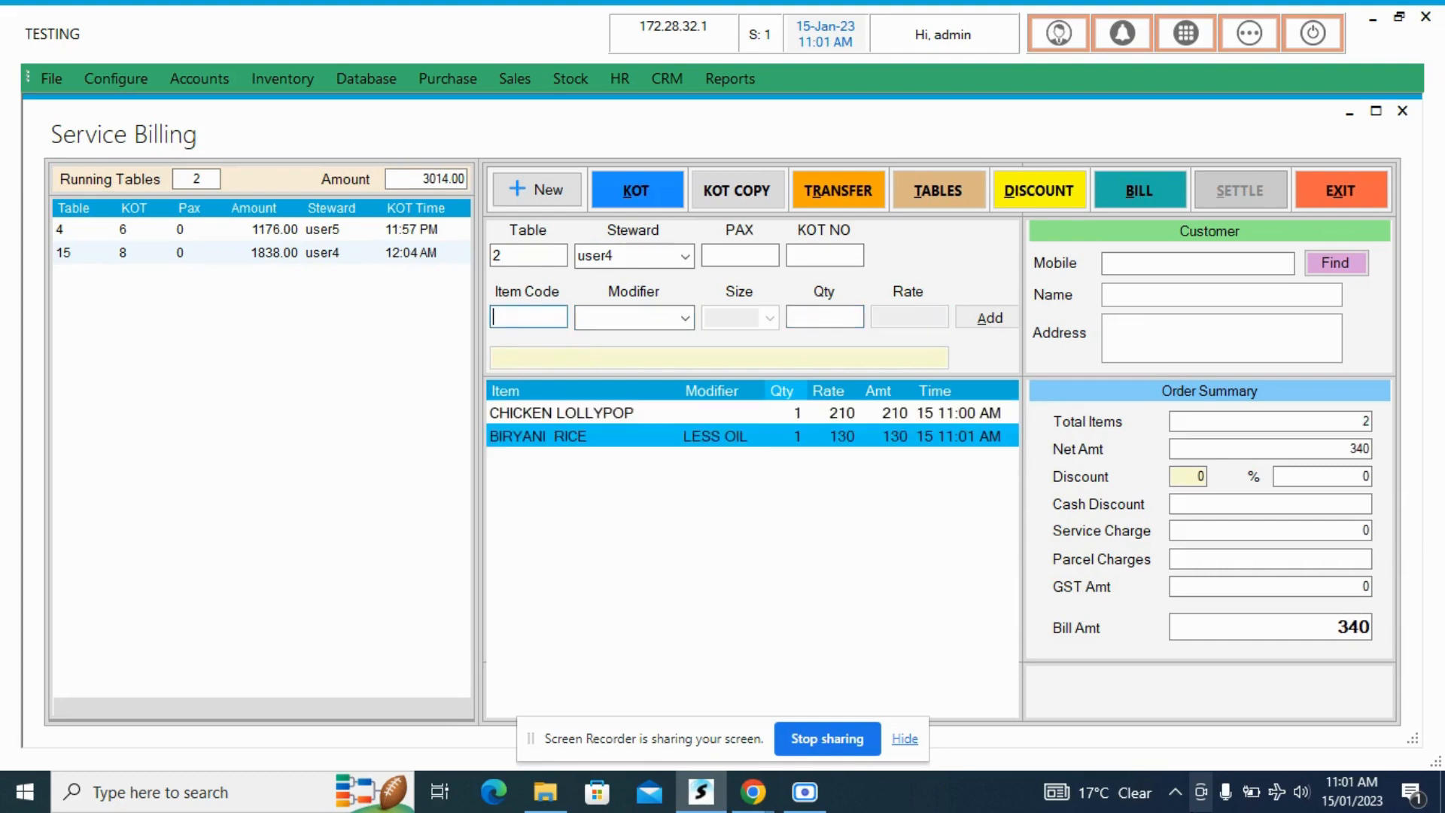
- Try to add the item with code 256 to table 2's order
{"action": "type", "text": "256"}
{"action": "key", "text": "Return"}
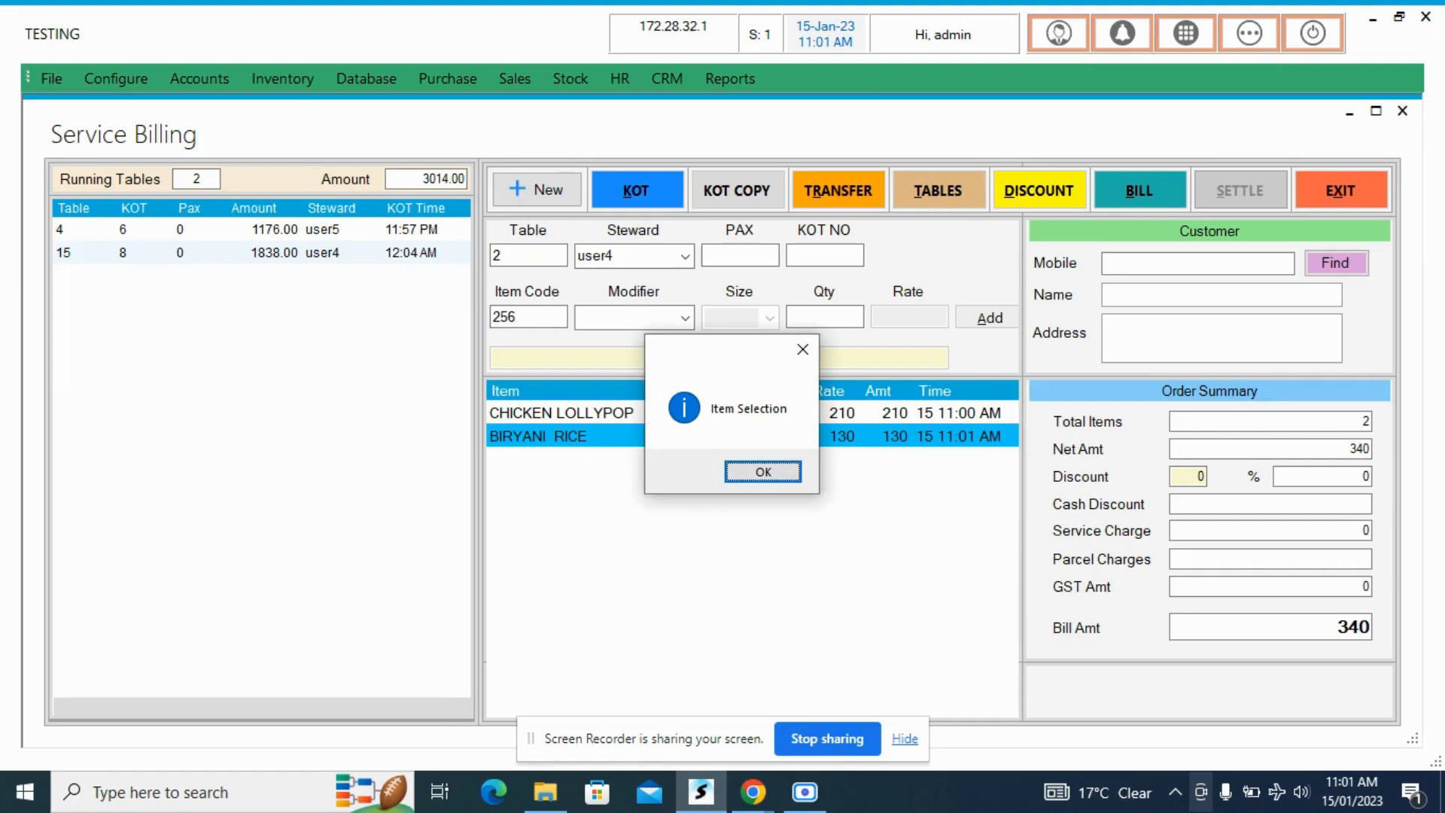
{"action": "key", "text": "Return"}
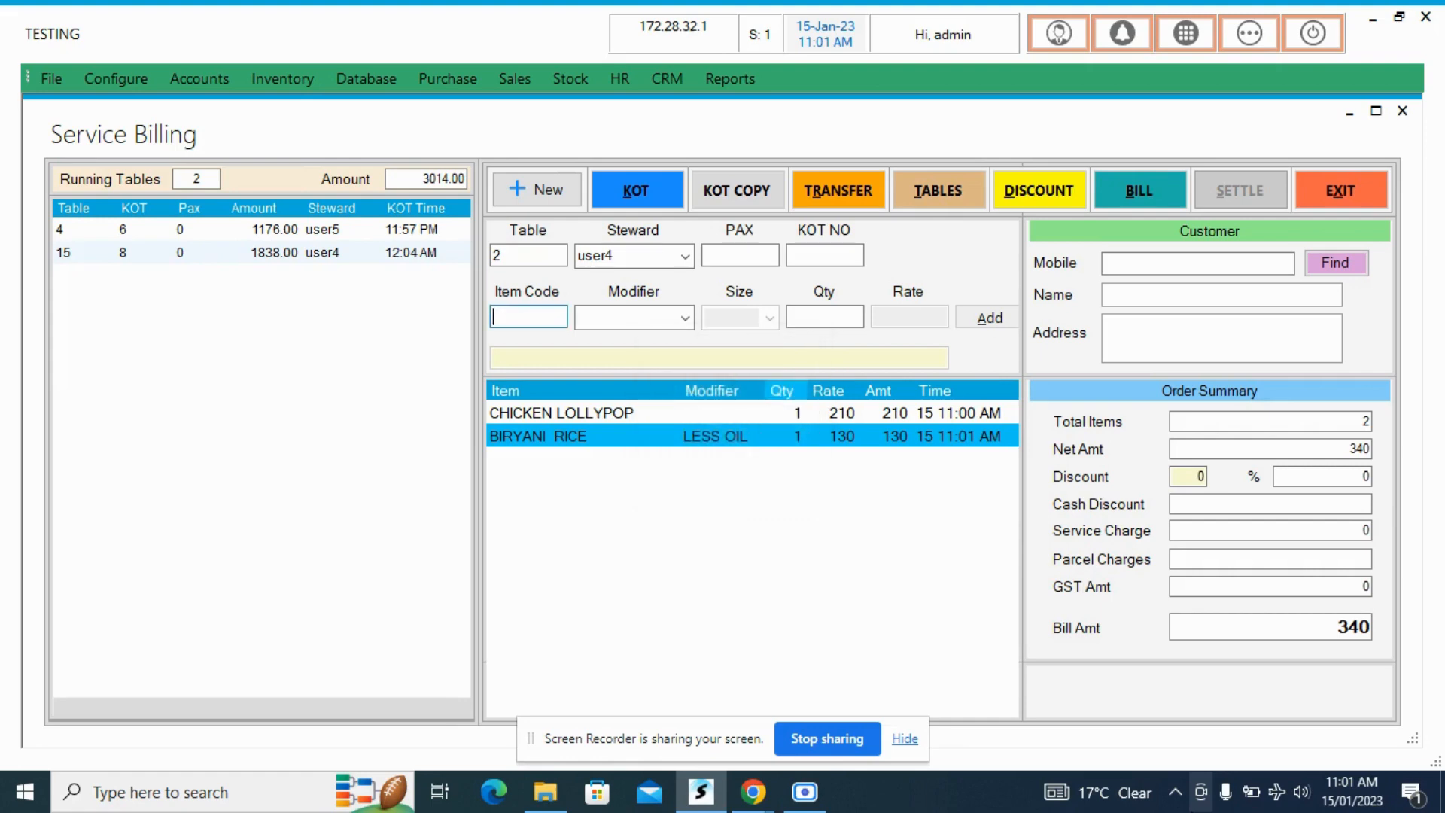
- Add one Greek Salad, item code 108, to table 2's order
{"action": "type", "text": "108"}
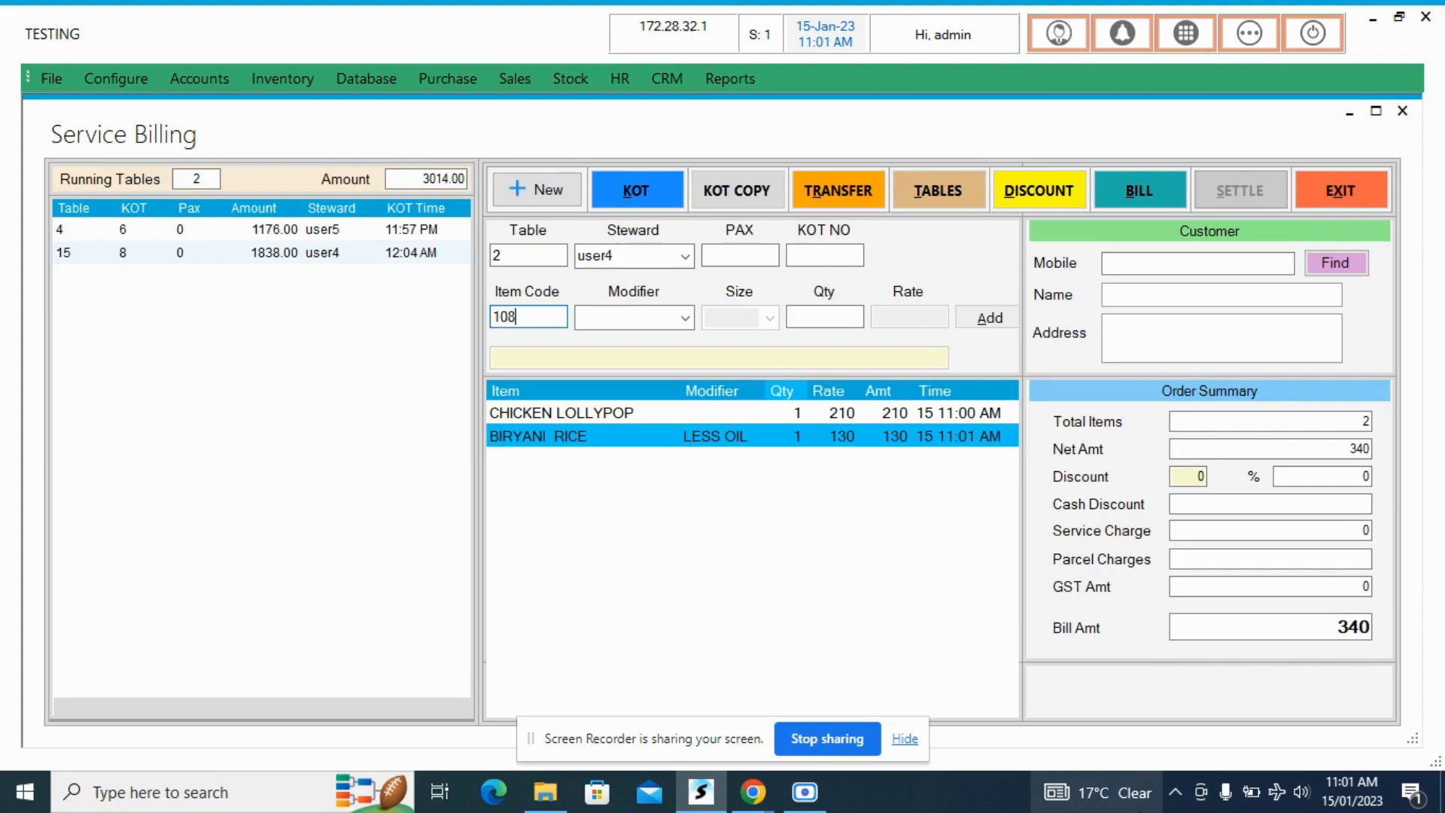
{"action": "key", "text": "Return"}
{"action": "key", "text": "Return"}
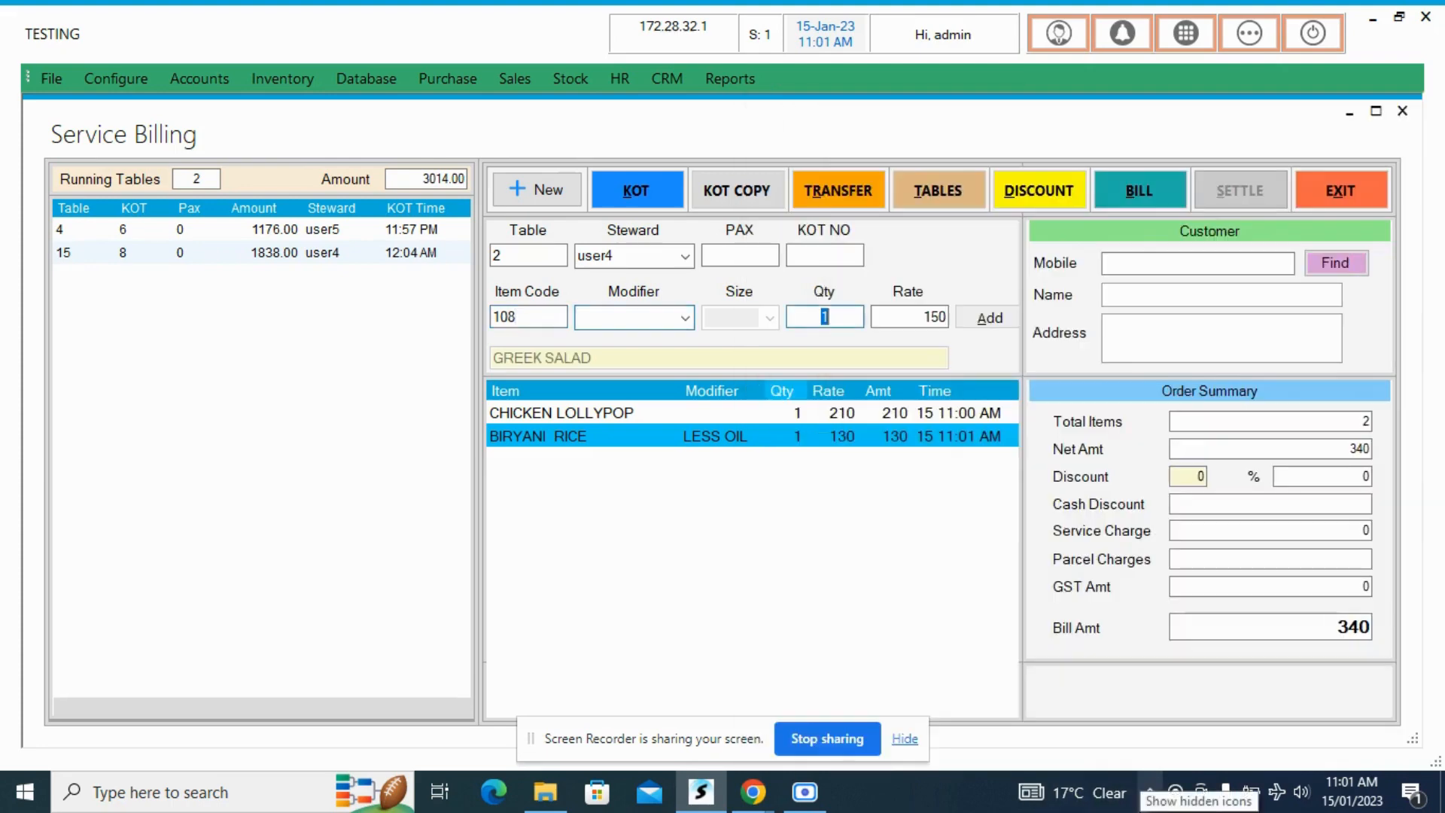
{"action": "key", "text": "Return"}
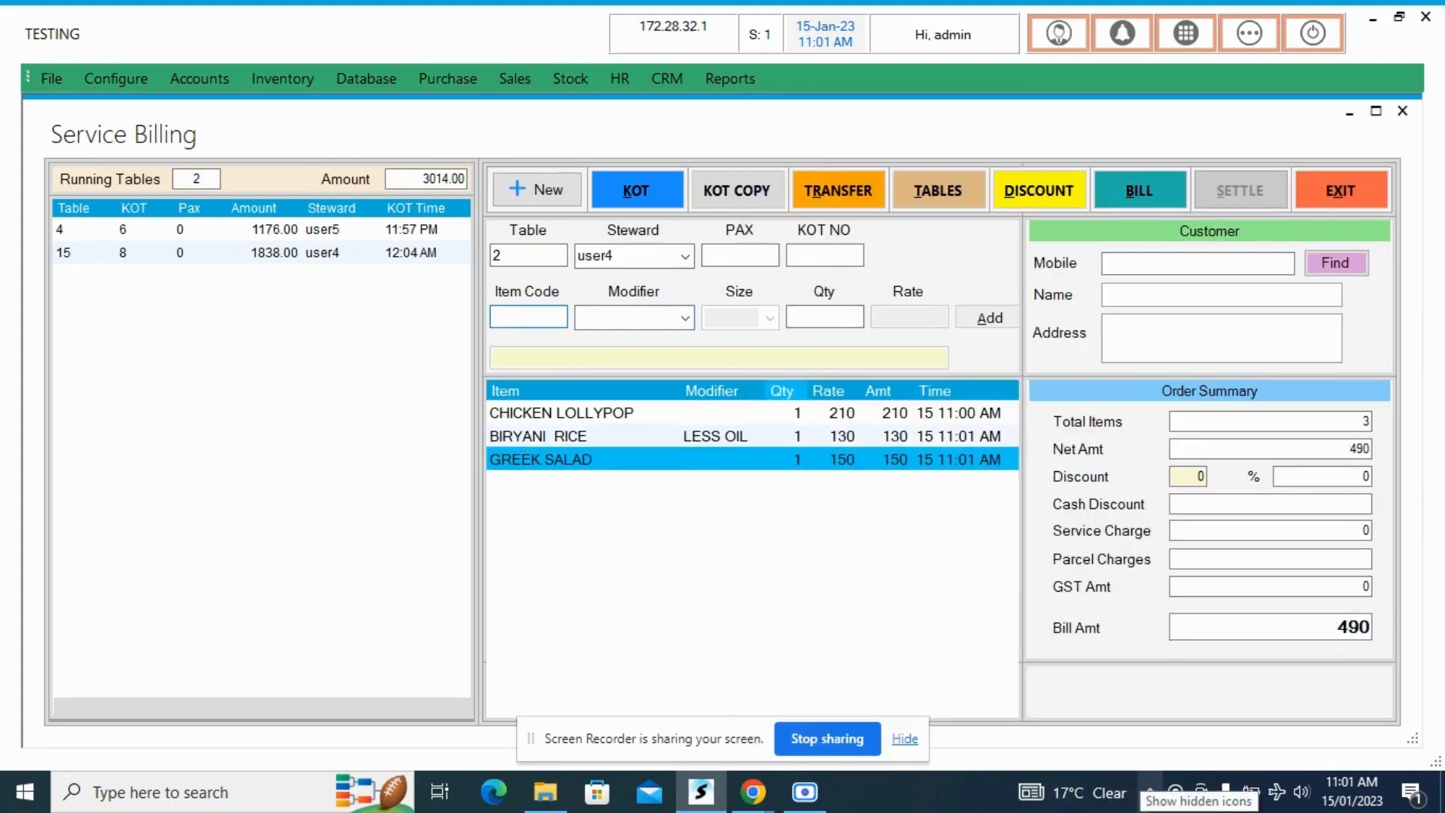
- Add one Fresh Lime Soda Jug to table 2's order
{"action": "type", "text": "3"}
{"action": "key", "text": "Return"}
{"action": "key", "text": "Return"}
{"action": "key", "text": "Return"}
{"action": "key", "text": "Return"}
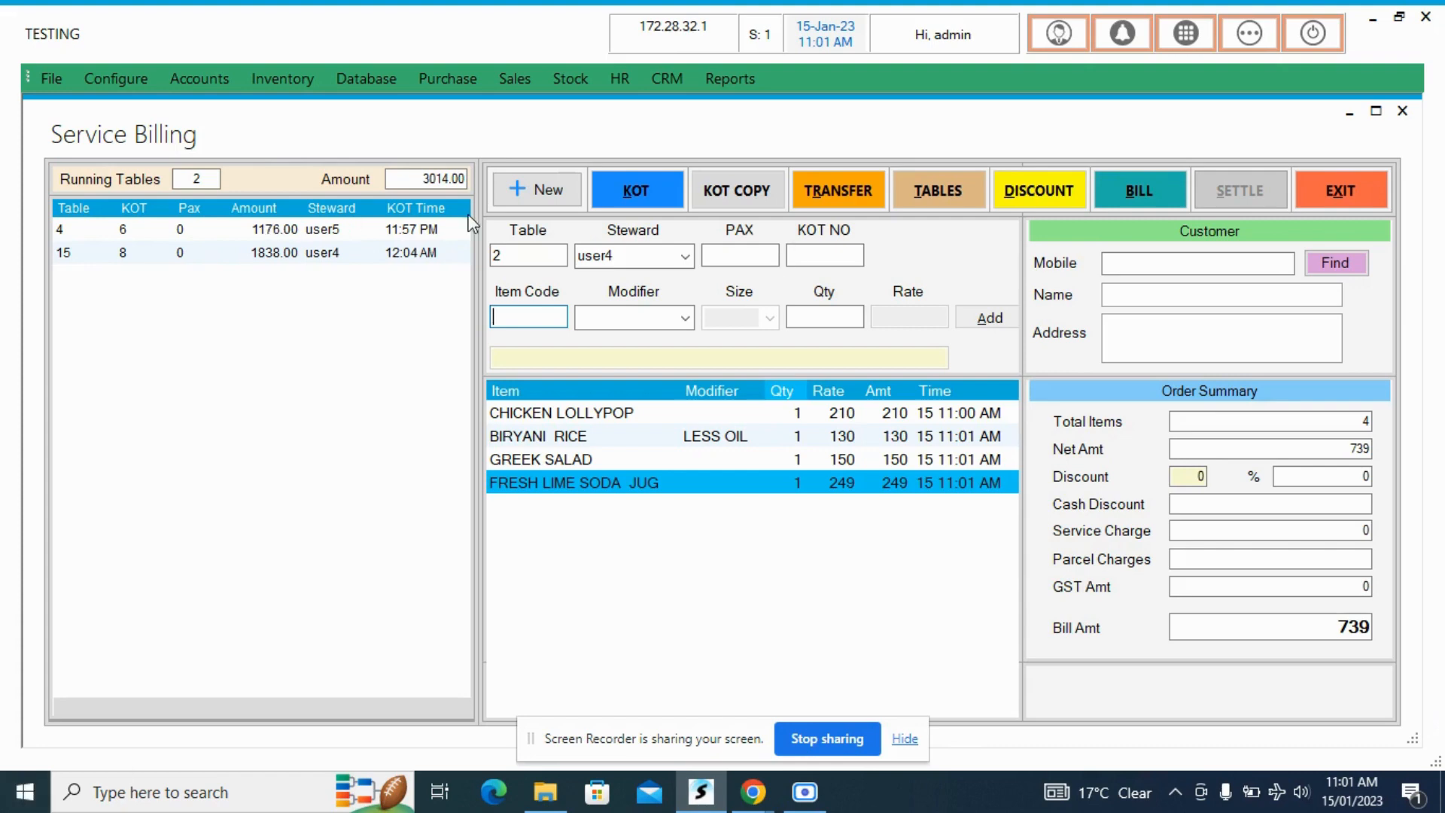
- Issue table 2's KOT, save its print as the PDF KOT PRINT on the Desktop and cancel the second print output
{"action": "left_click", "coordinate": [608, 188]}
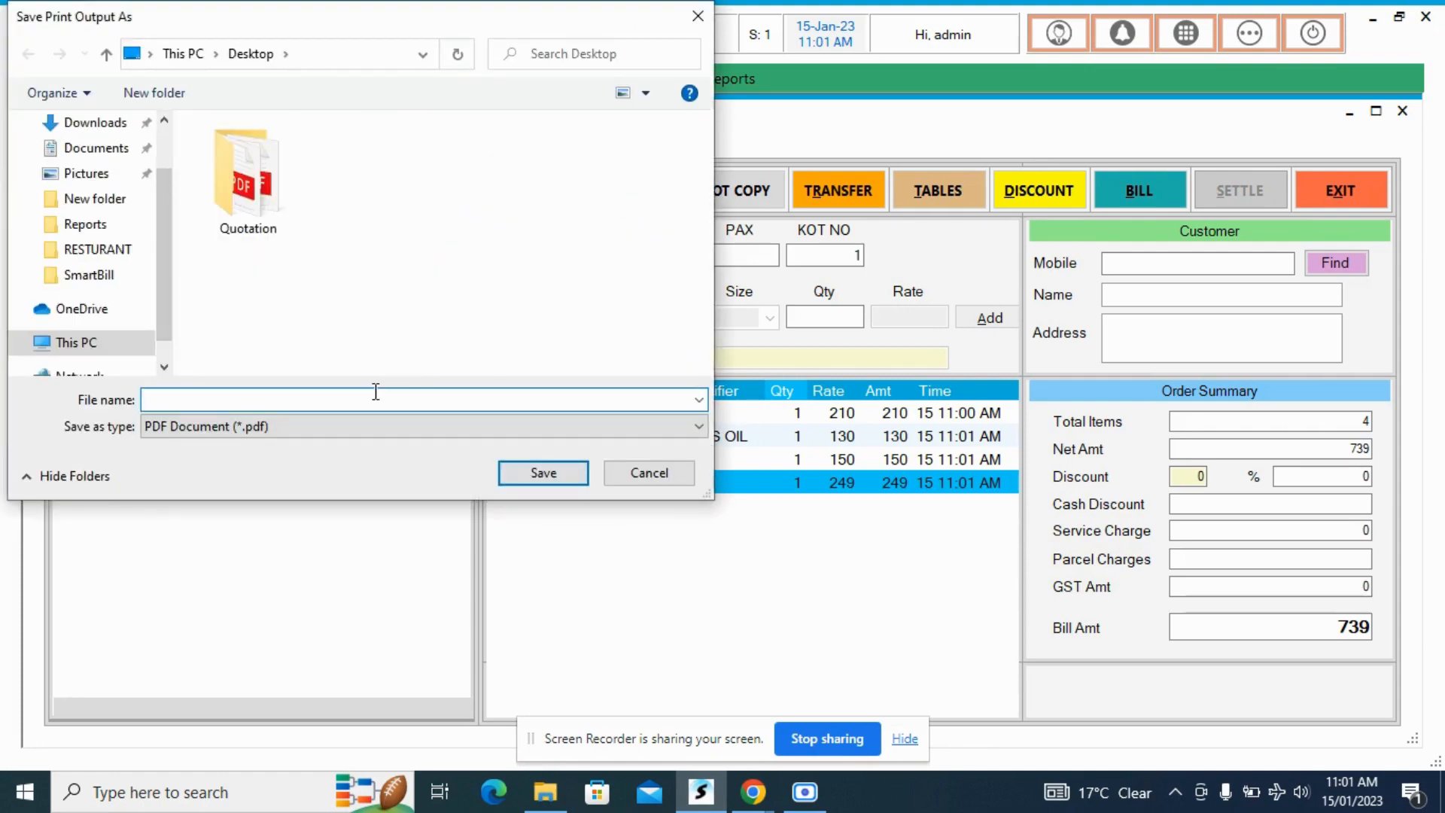
{"action": "type", "text": "KOT PRINT"}
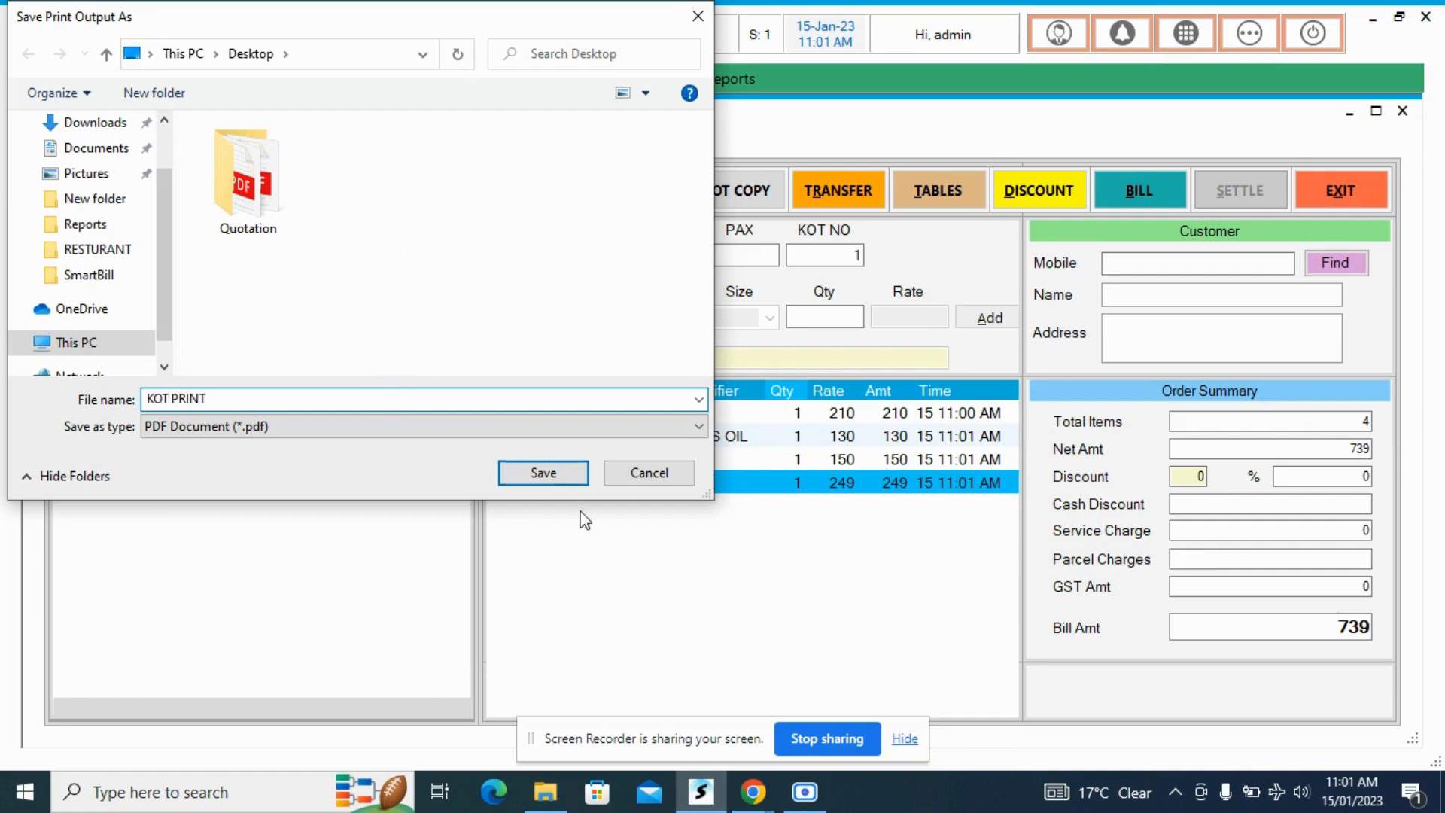
{"action": "left_click", "coordinate": [560, 485]}
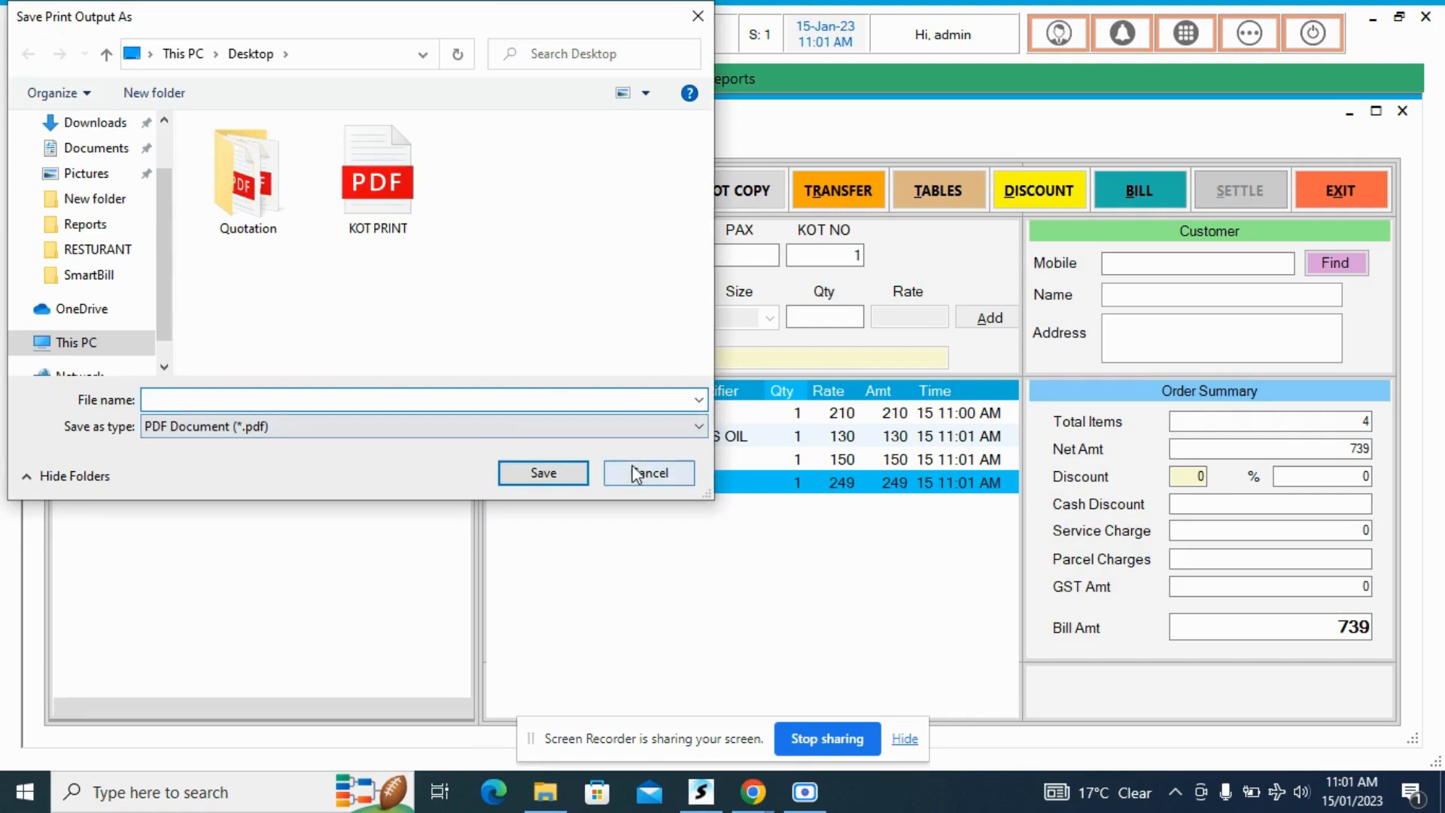
{"action": "left_click", "coordinate": [636, 472]}
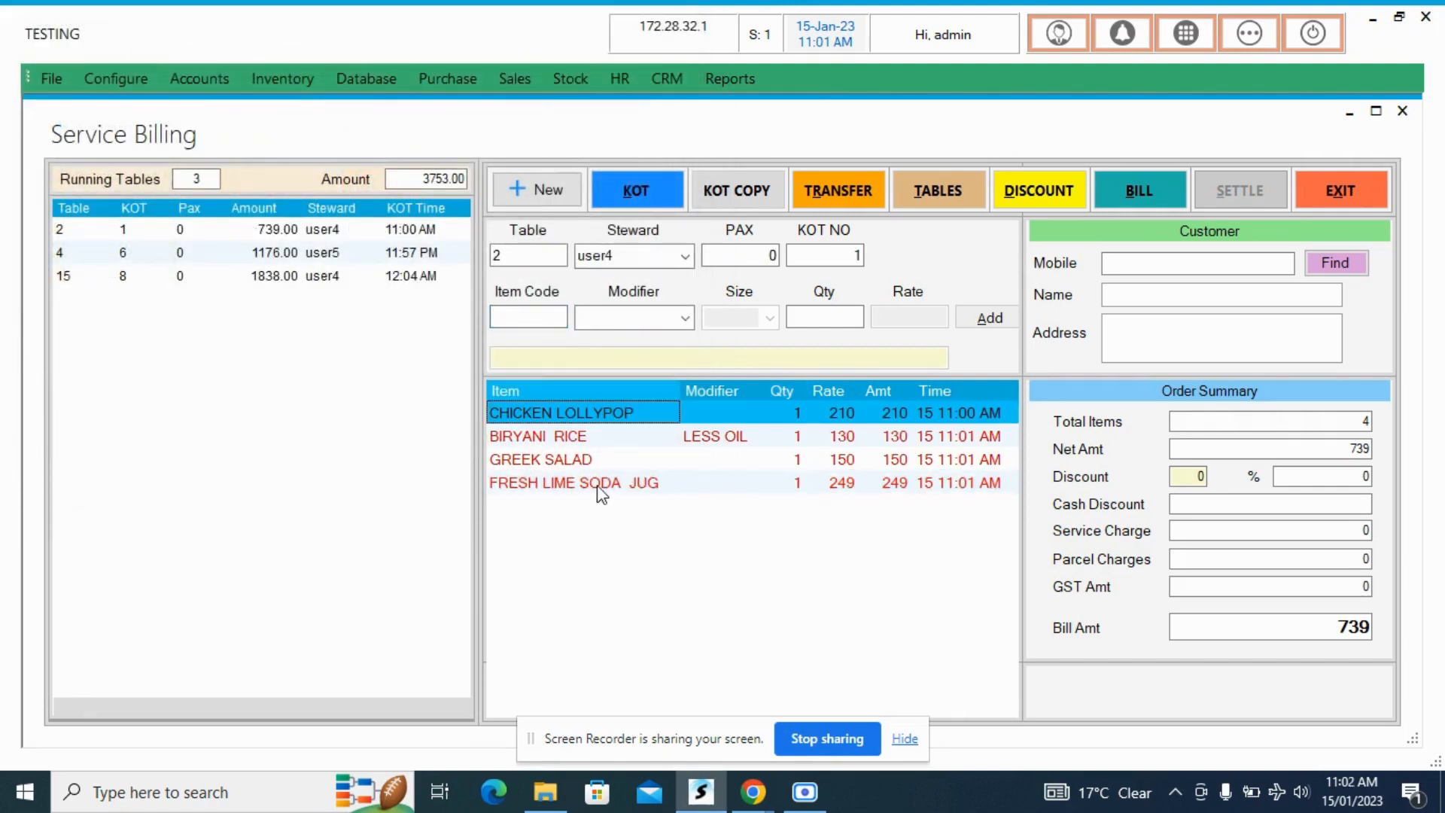
{"action": "left_click", "coordinate": [600, 483]}
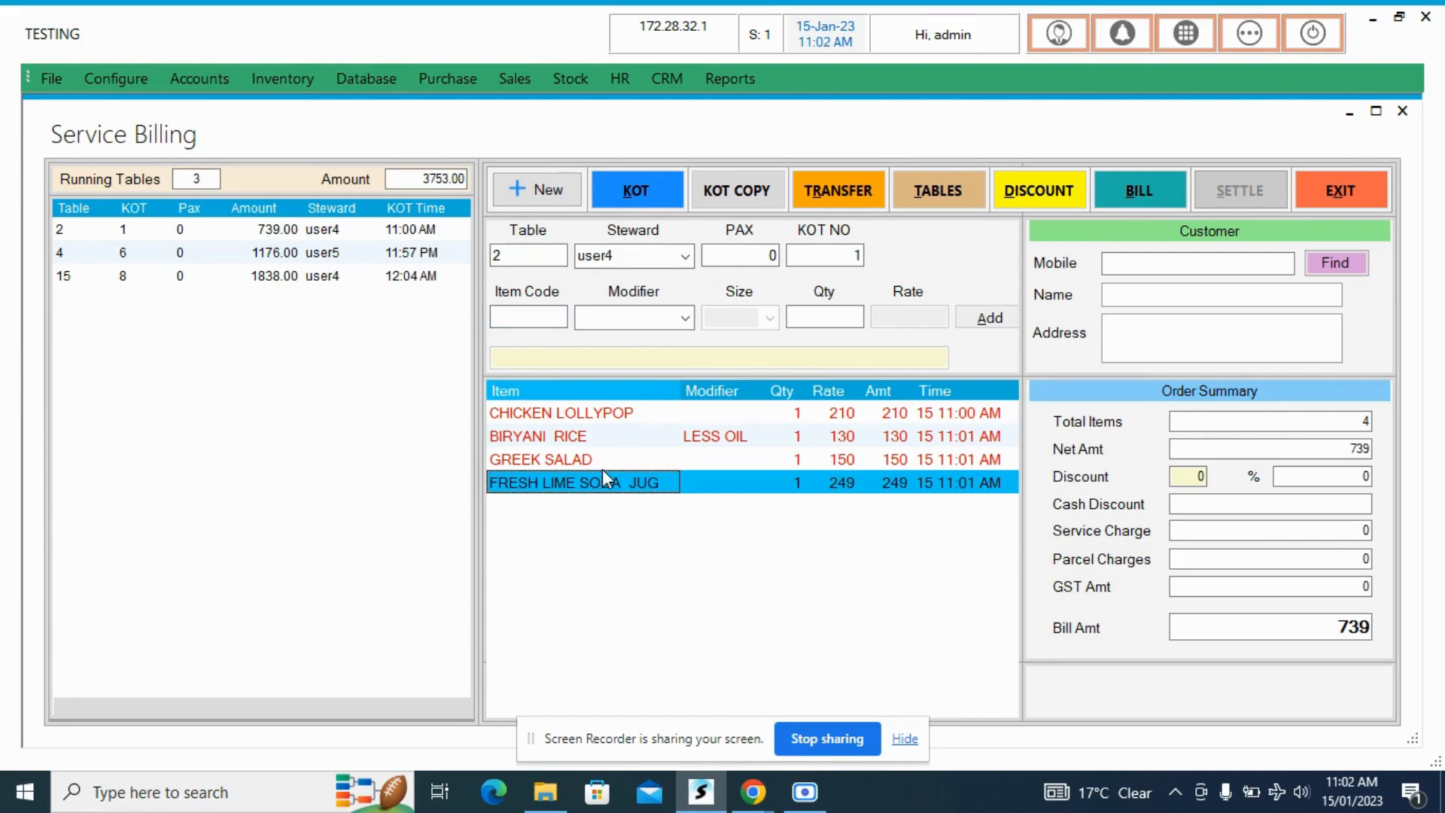
{"action": "left_click", "coordinate": [604, 415]}
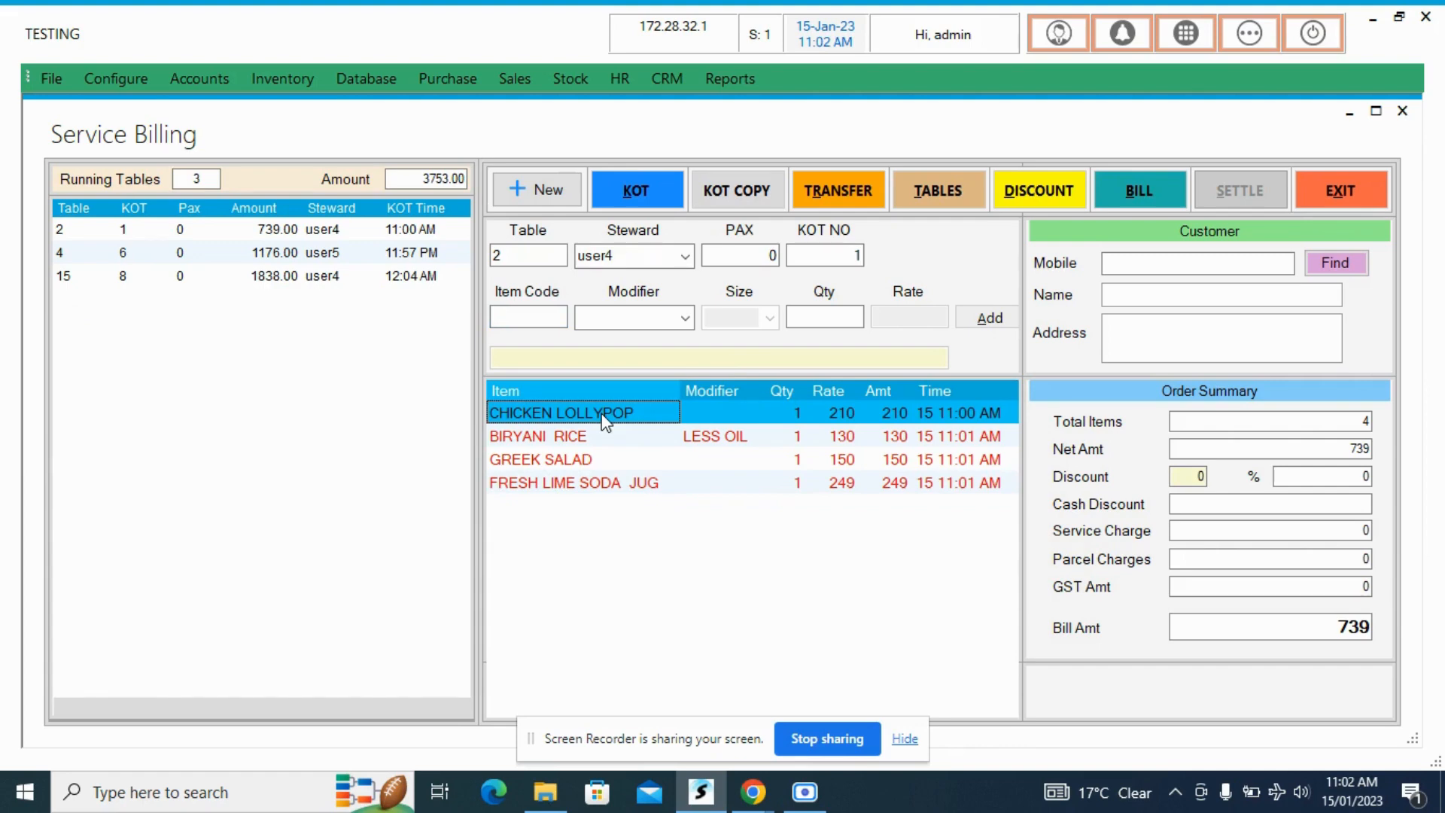
- Start a new order for table 8 with user2 as the steward
{"action": "left_click", "coordinate": [520, 257]}
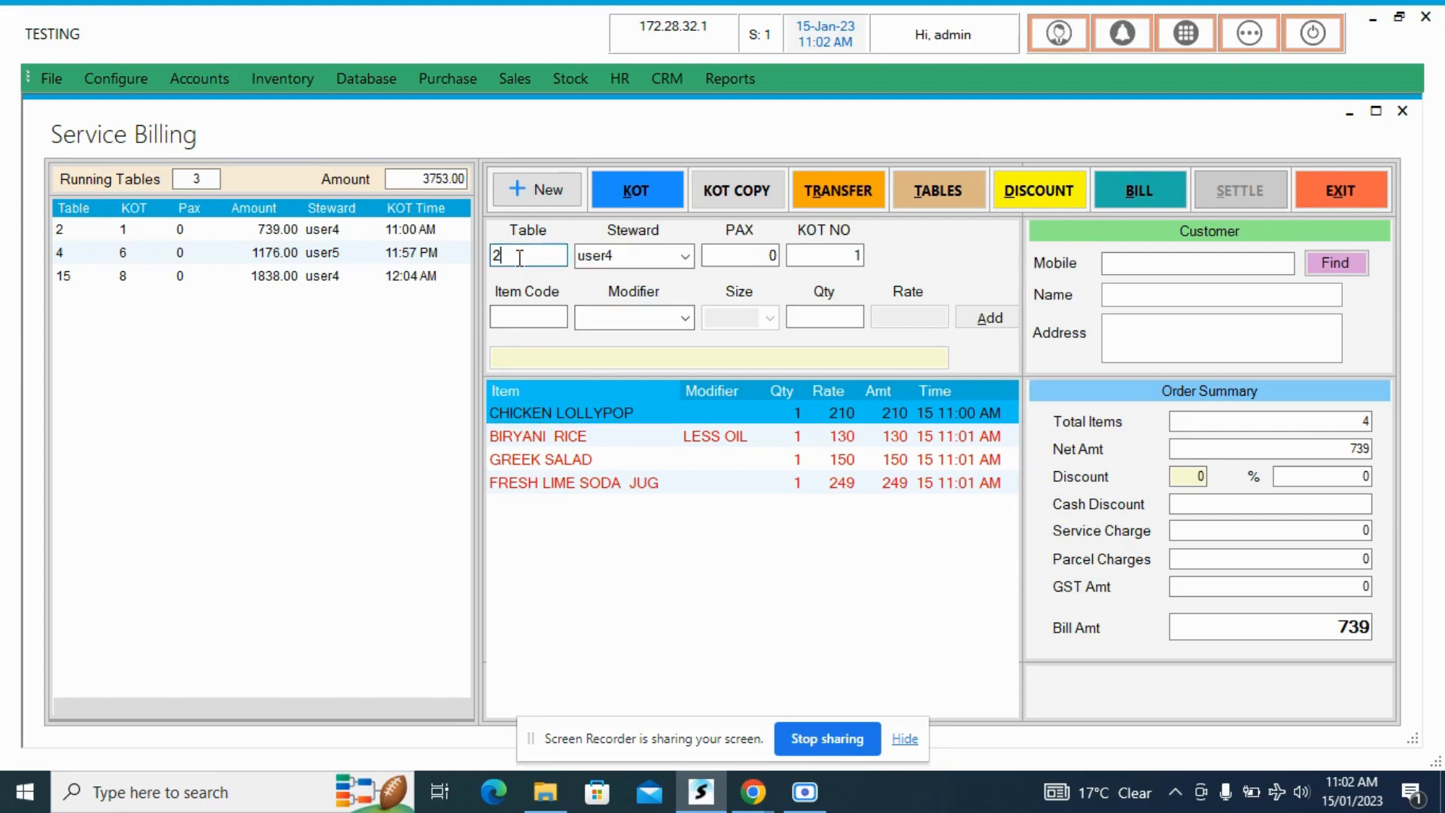
{"action": "key", "text": "BackSpace"}
{"action": "type", "text": "8"}
{"action": "key", "text": "Return"}
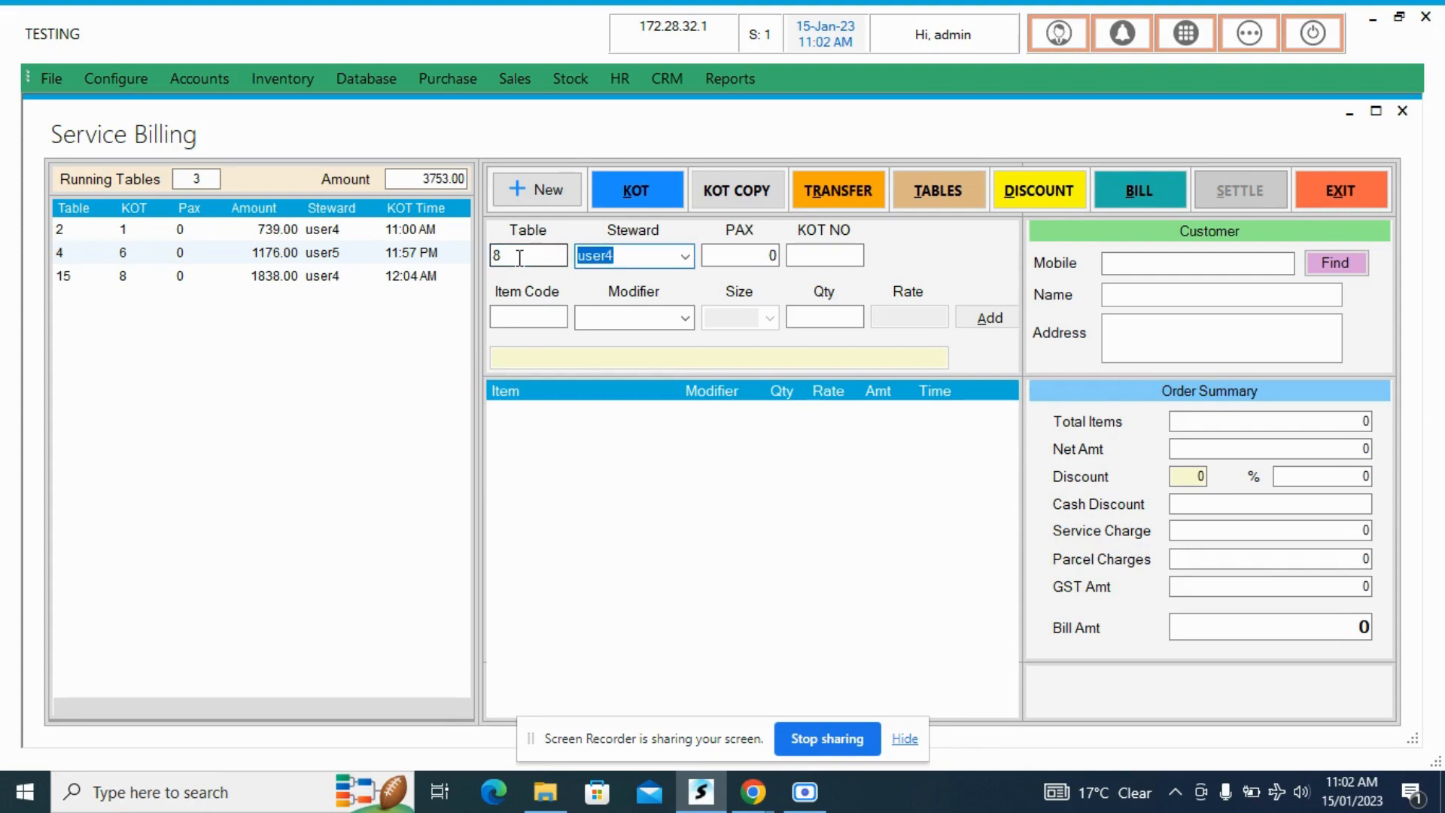
{"action": "key", "text": "Return"}
{"action": "key", "text": "Return"}
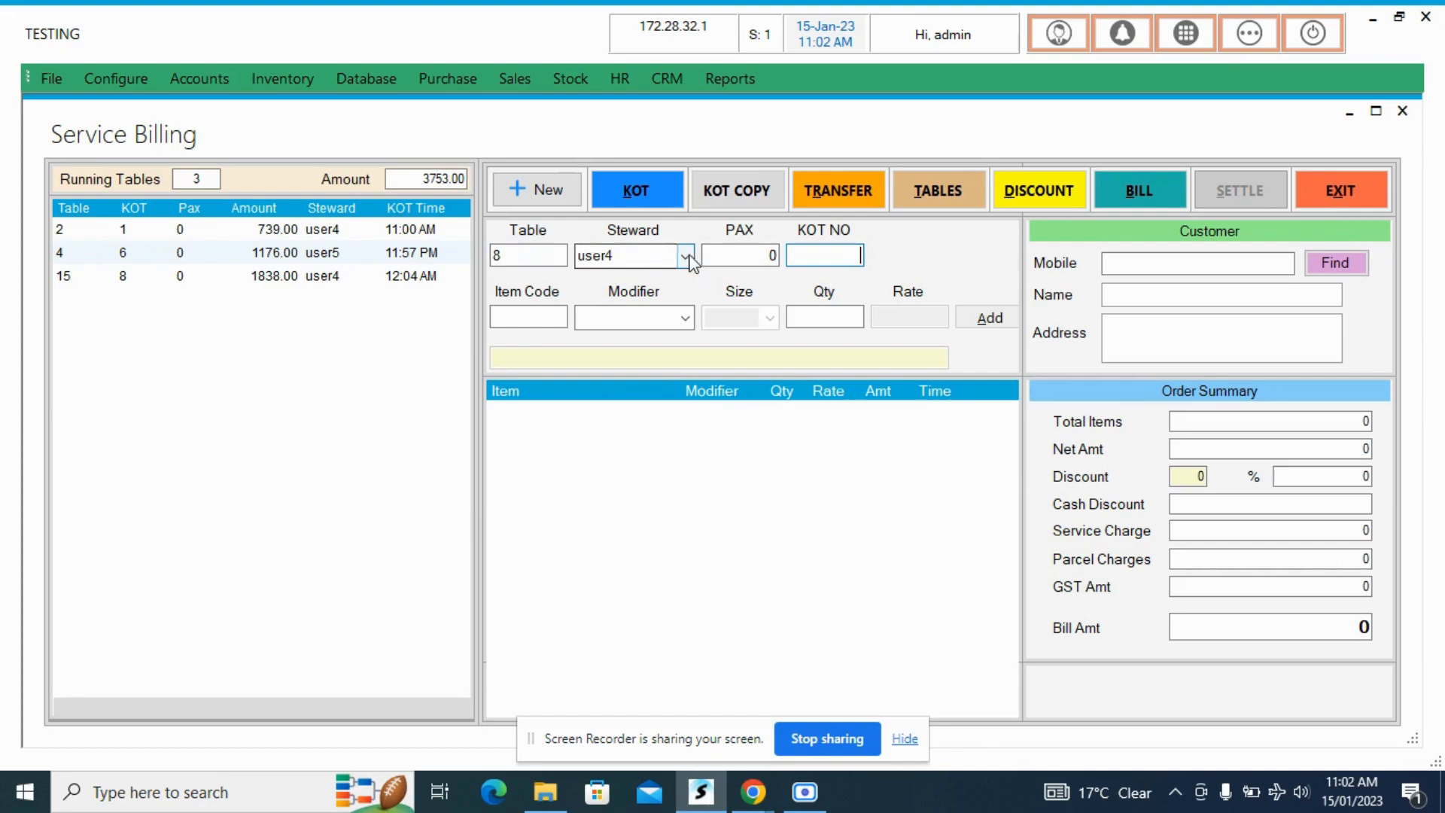
{"action": "left_click", "coordinate": [685, 257]}
{"action": "left_click", "coordinate": [663, 298]}
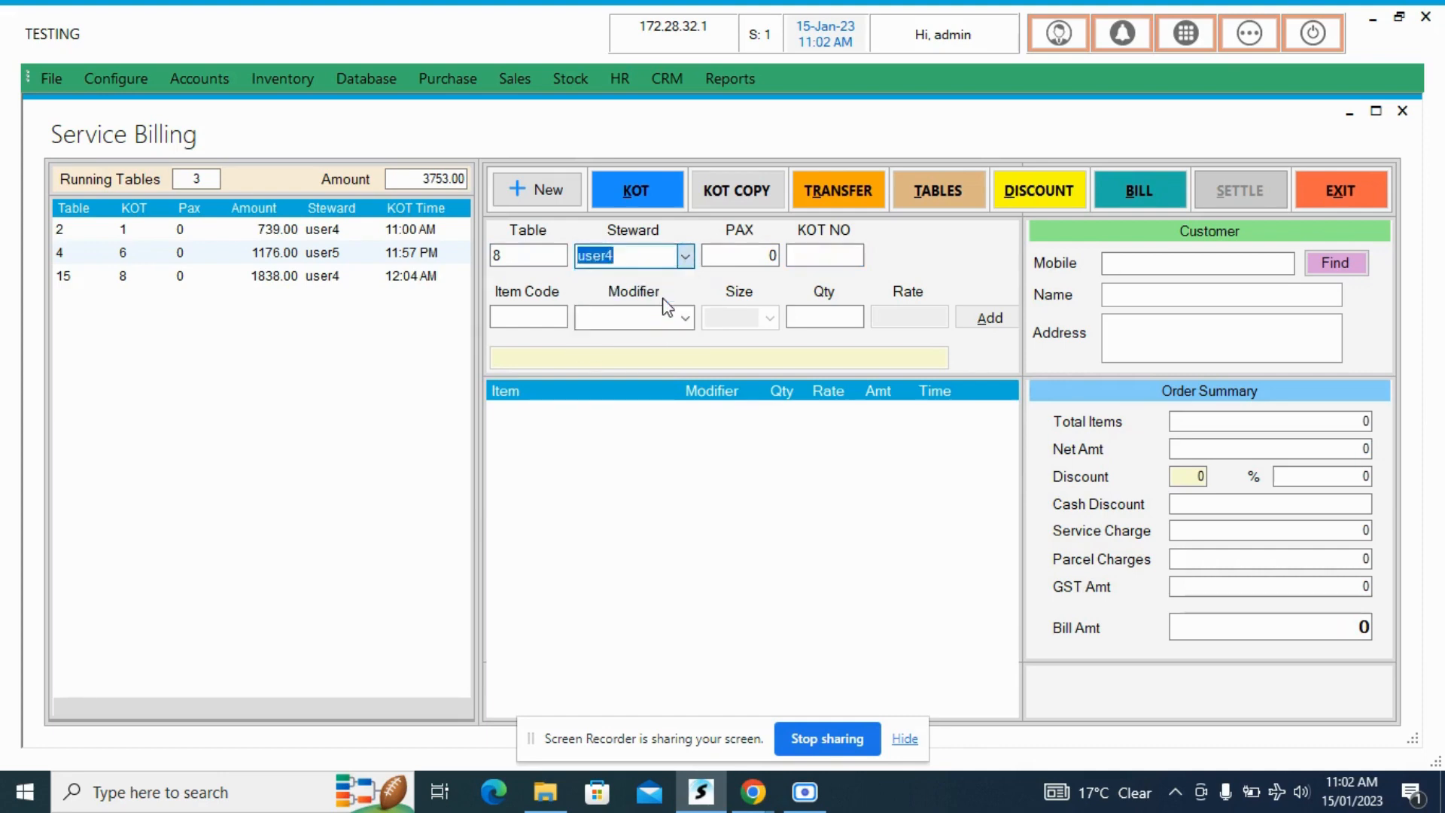
{"action": "key", "text": "Up"}
{"action": "key", "text": "Up"}
{"action": "key", "text": "Return"}
{"action": "key", "text": "Return"}
{"action": "key", "text": "Return"}
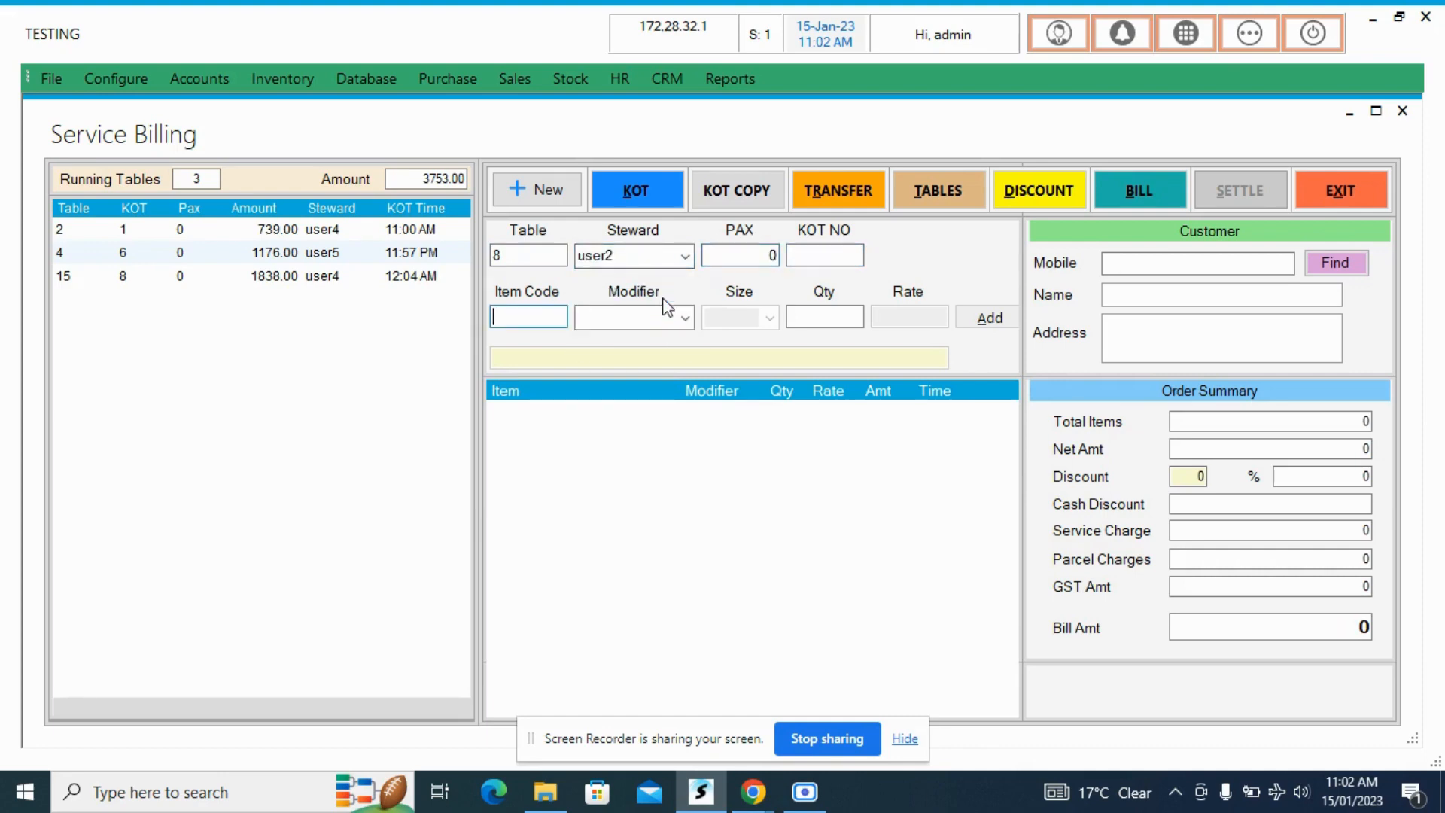
- Choose Al Faham Chicken Full from the item list and add one to table 8's order
{"action": "key", "text": "Return"}
{"action": "key", "text": "Down"}
{"action": "key", "text": "Down"}
{"action": "key", "text": "Down"}
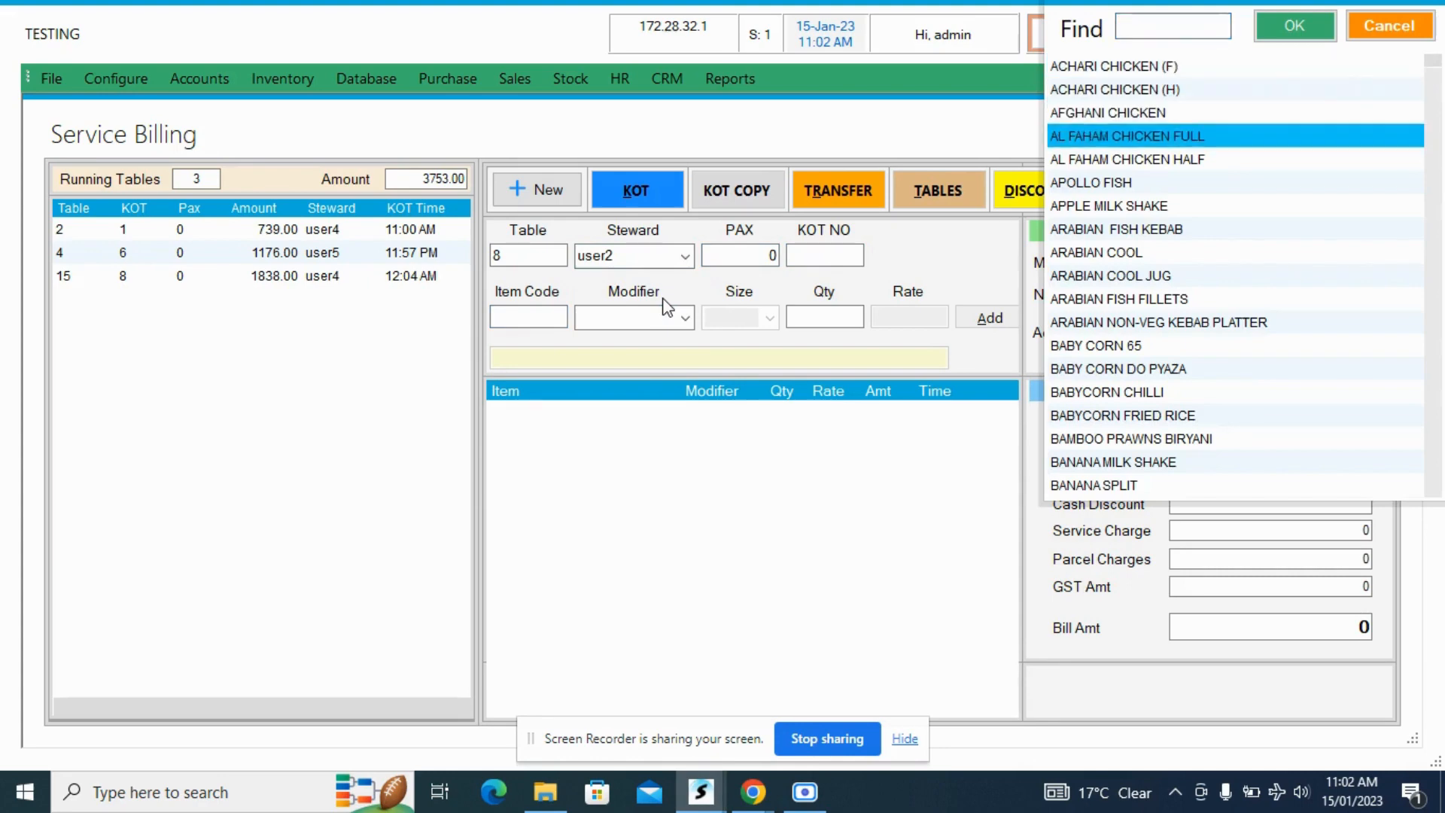
{"action": "key", "text": "Return"}
{"action": "key", "text": "Return"}
{"action": "key", "text": "Return"}
- Add one Fresh Lime Soda Jug to table 8's order
{"action": "type", "text": "2"}
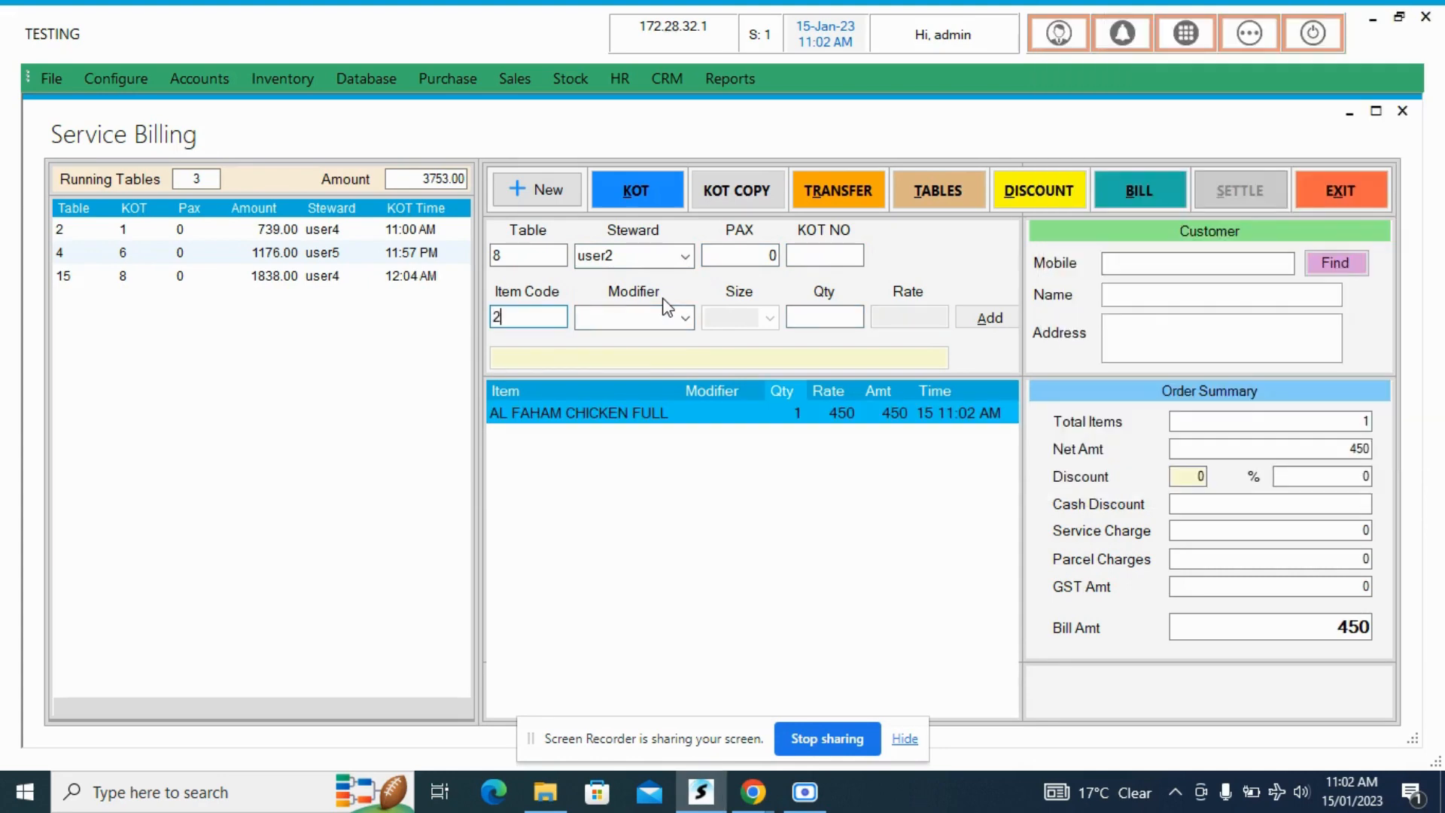
{"action": "key", "text": "Return"}
{"action": "key", "text": "Return"}
{"action": "key", "text": "Return"}
{"action": "key", "text": "alt+b"}
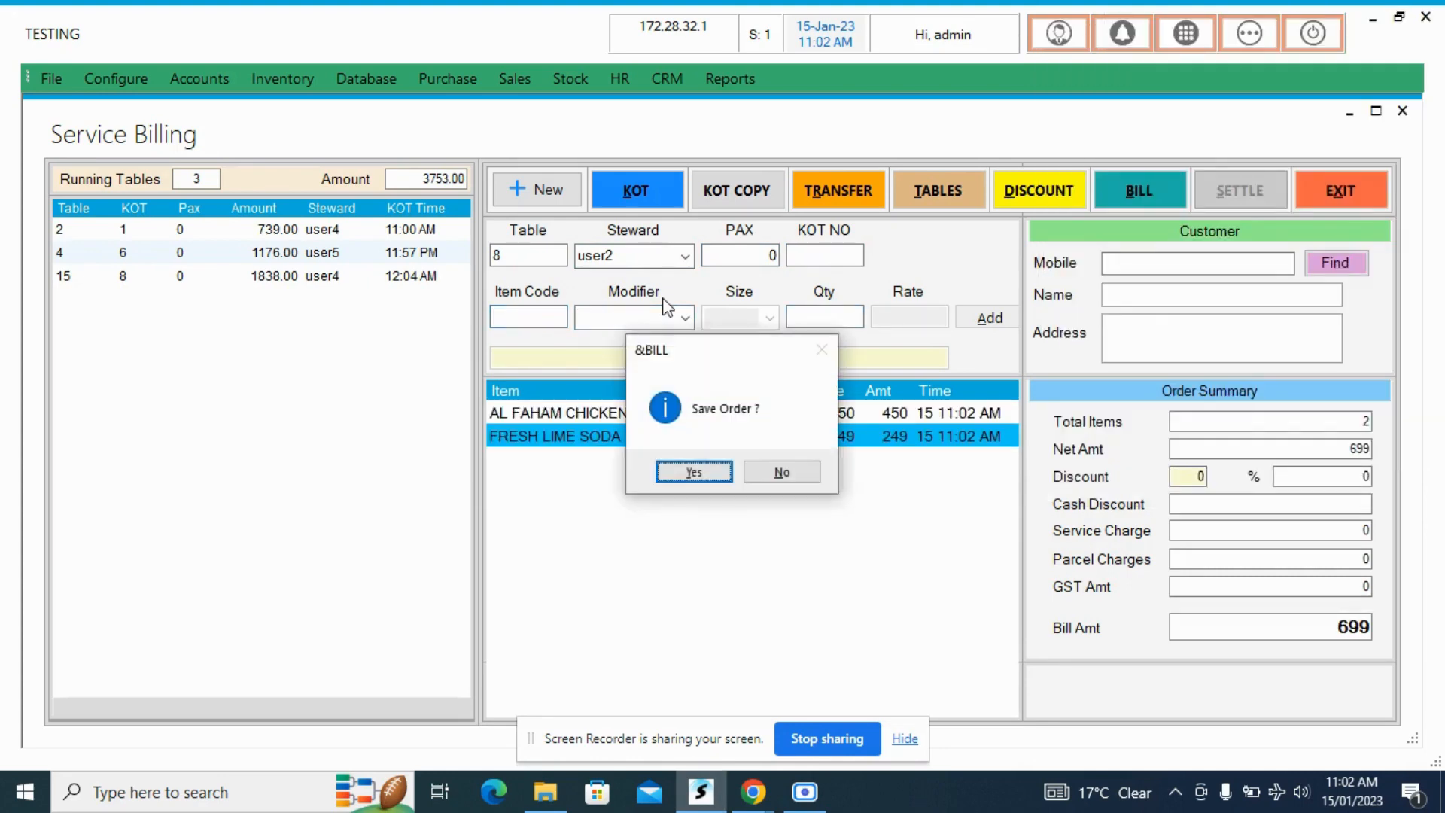
{"action": "key", "text": "Right"}
{"action": "key", "text": "Return"}
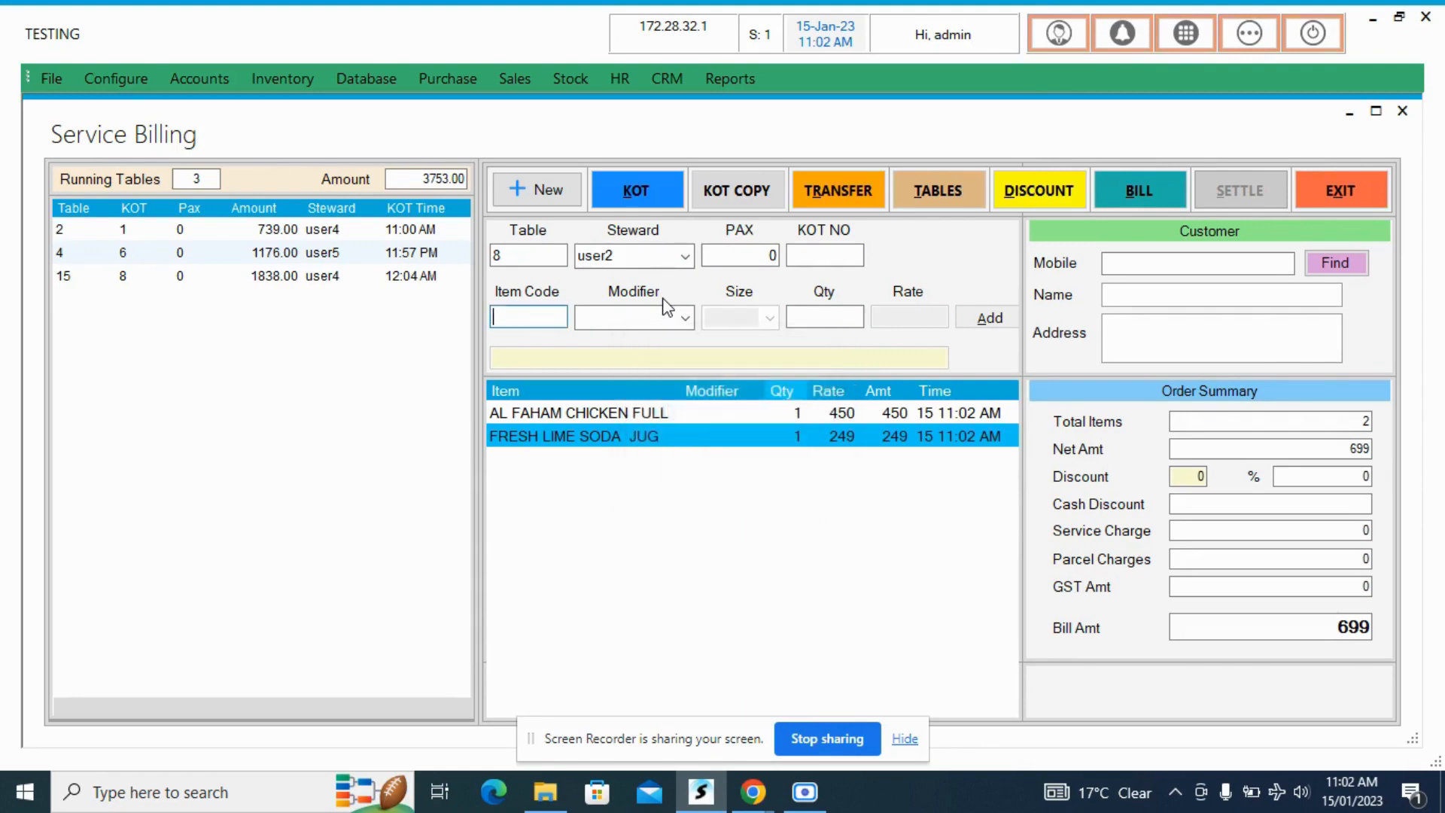
- Add one each of Arabian Cool, Cold Coffee With Ice Cream and Bombay Punch to table 8's order using item codes 6, 7 and 8
{"action": "type", "text": "6"}
{"action": "key", "text": "Return"}
{"action": "key", "text": "Return"}
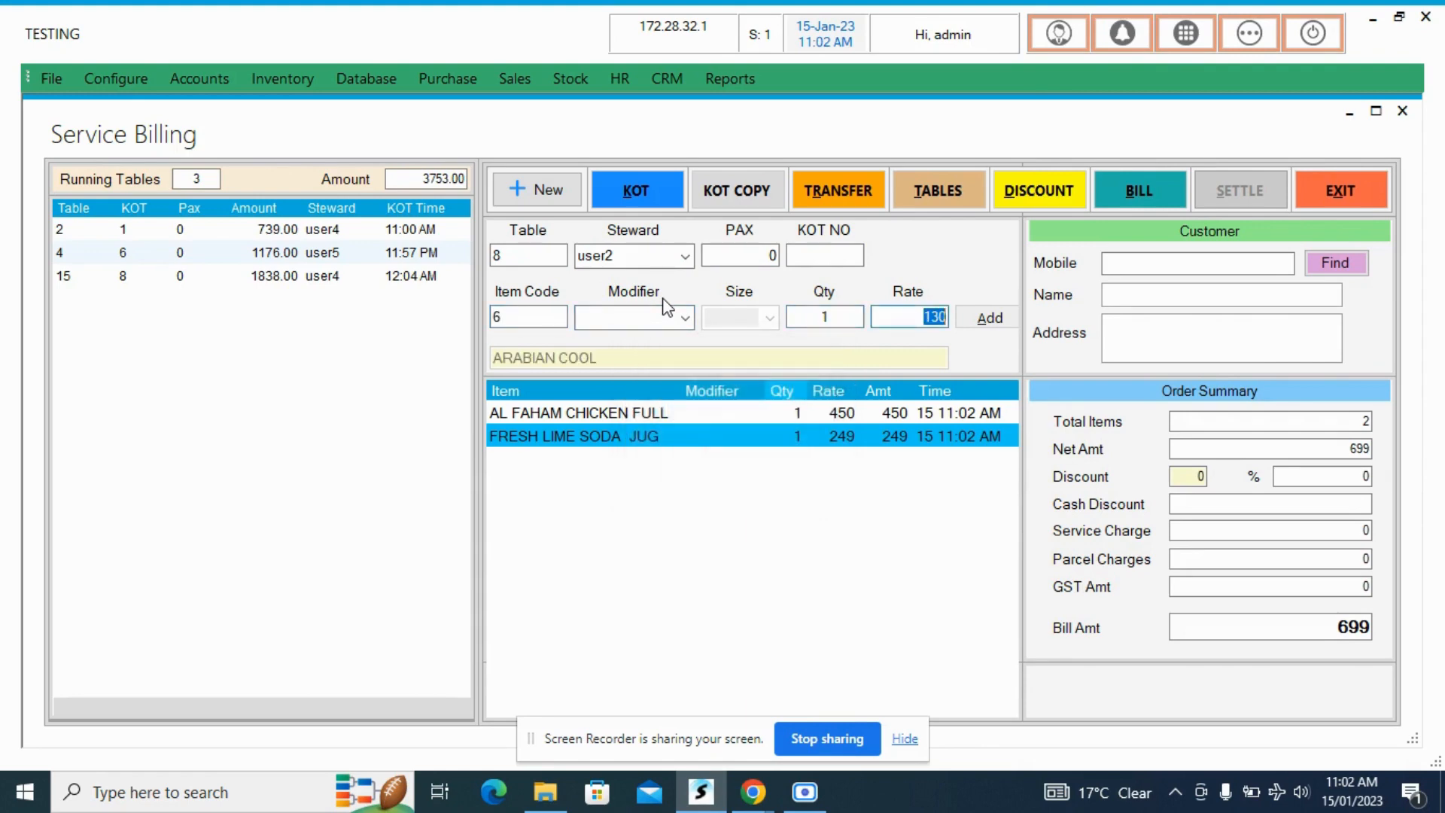
{"action": "key", "text": "Return"}
{"action": "type", "text": "7"}
{"action": "key", "text": "Return"}
{"action": "key", "text": "Return"}
{"action": "key", "text": "Return"}
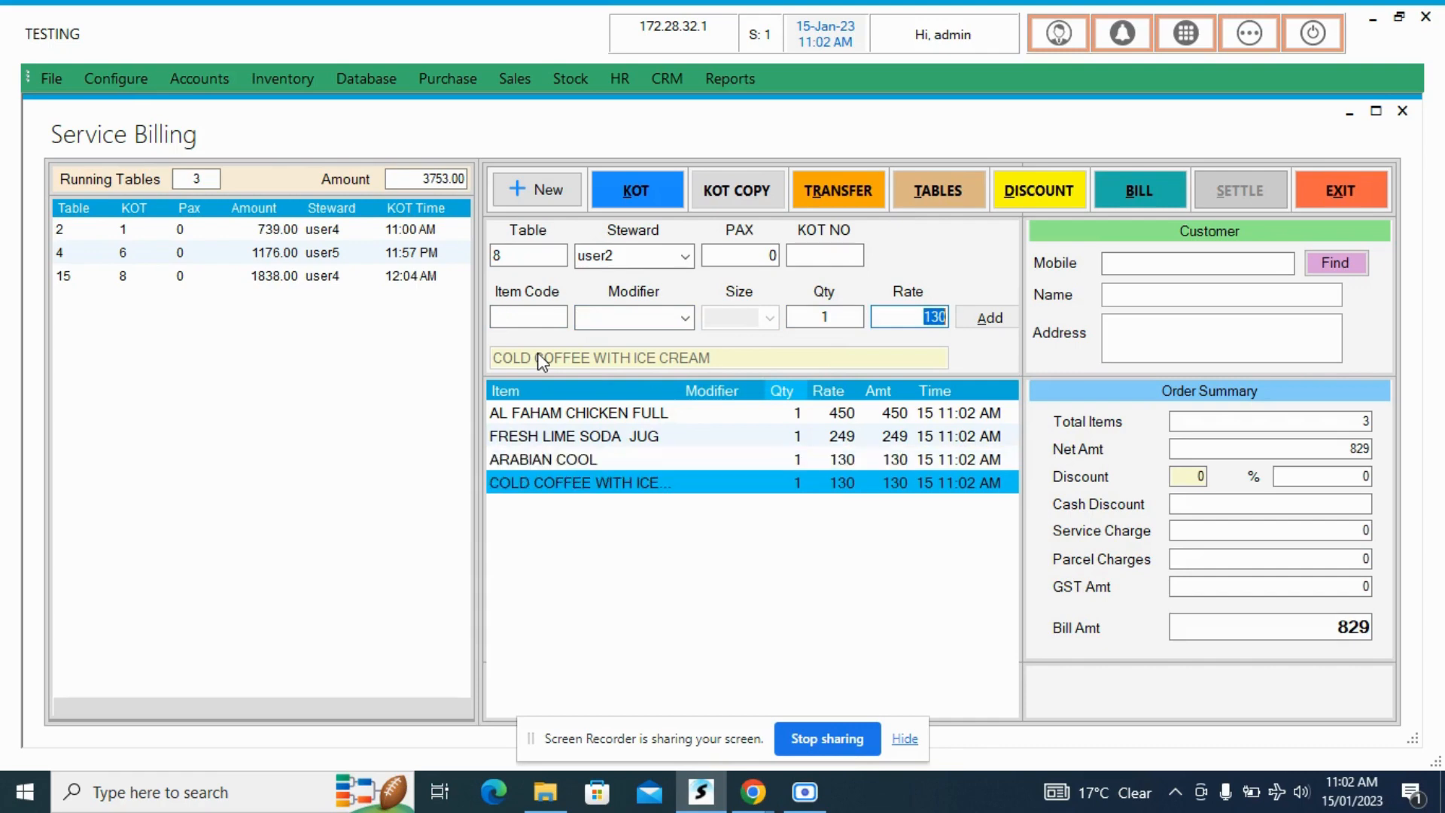
{"action": "type", "text": "8"}
{"action": "key", "text": "Return"}
{"action": "key", "text": "Return"}
{"action": "key", "text": "Return"}
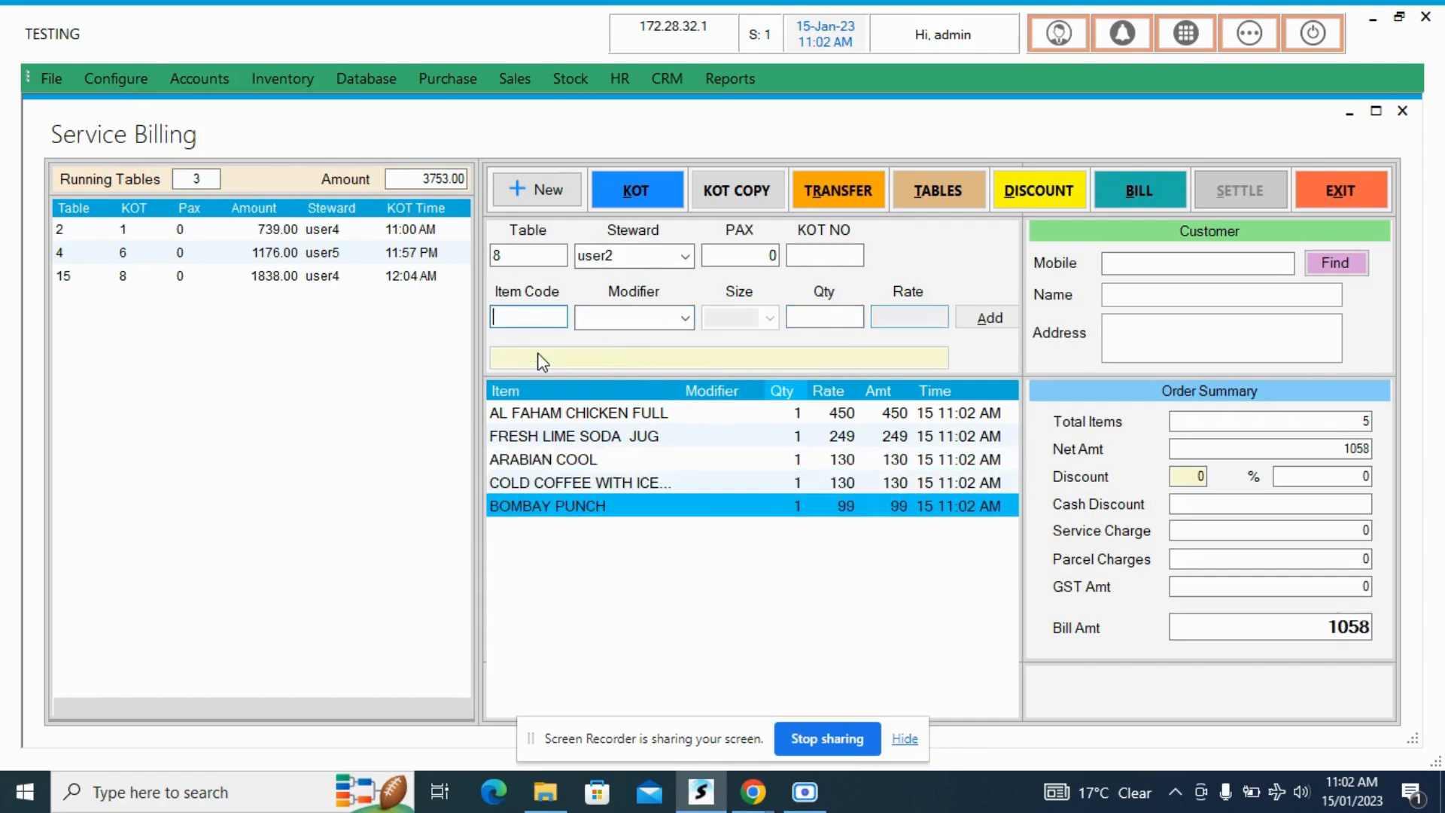
- Issue table 8's KOT and cancel both of its print outputs
{"action": "key", "text": "alt+k"}
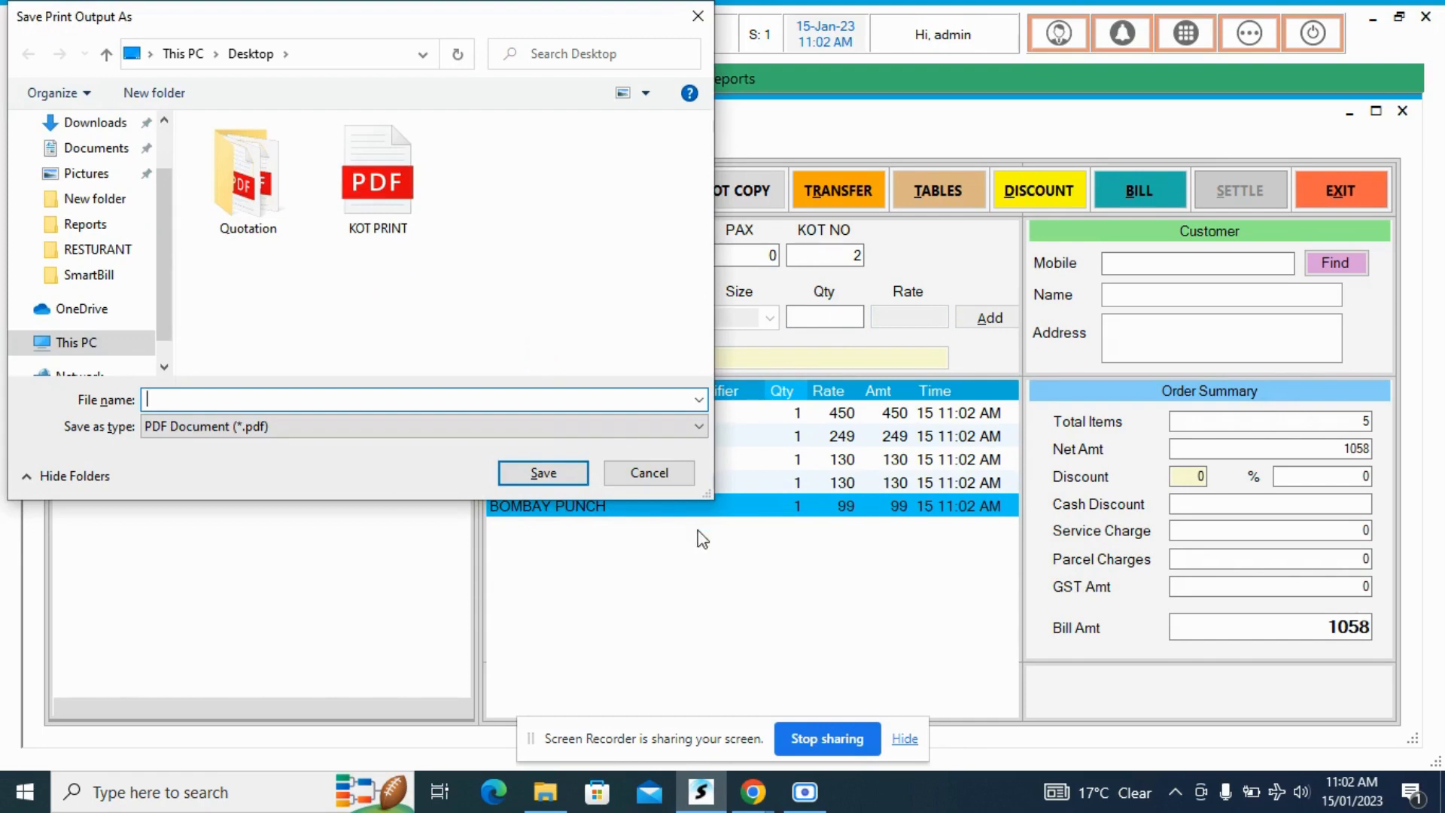
{"action": "left_click", "coordinate": [655, 474]}
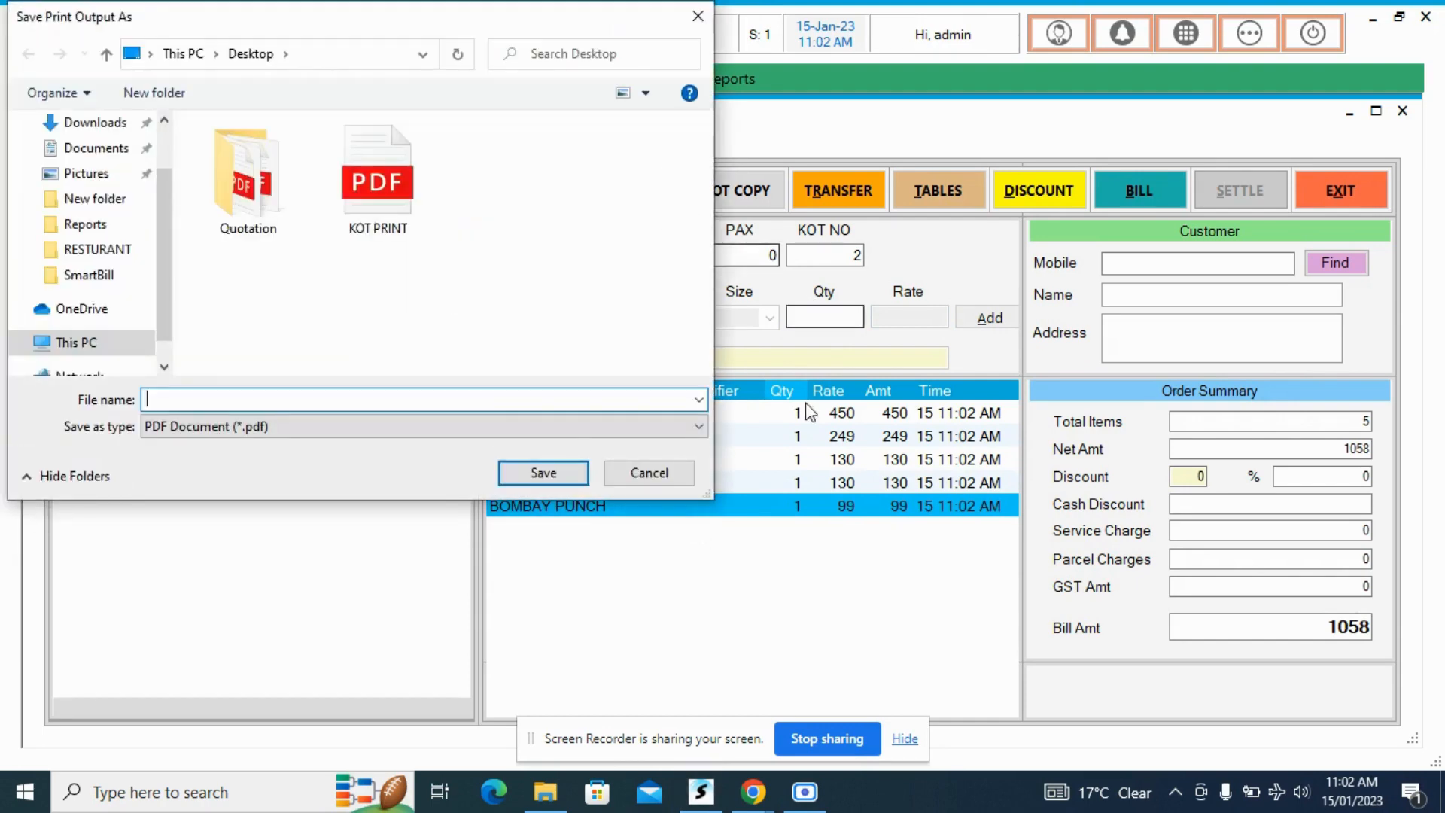
{"action": "left_click", "coordinate": [647, 471]}
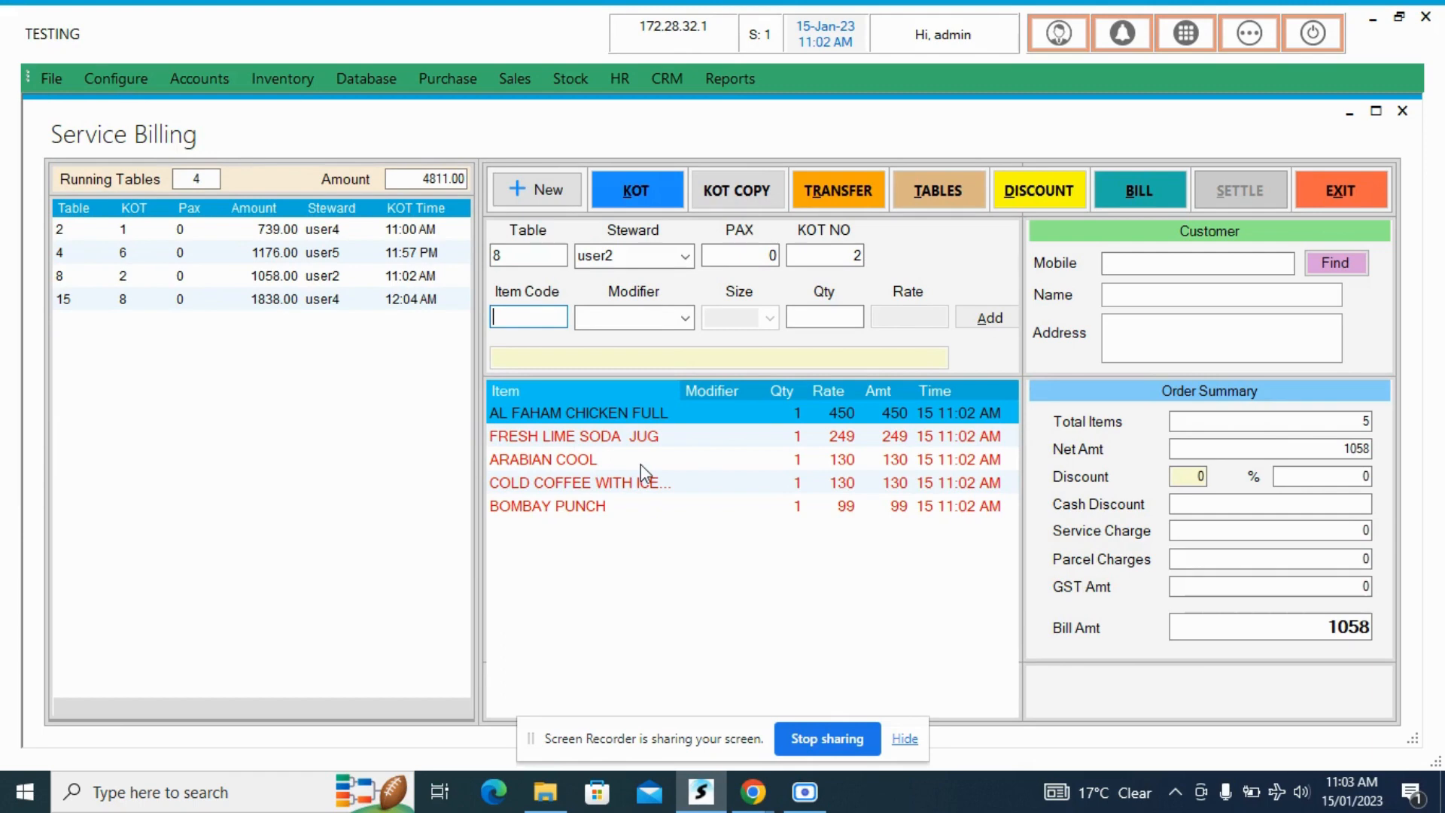
- Open table 4's running order and add one Apollo Fish from the item list
{"action": "key", "text": "shift+Tab"}
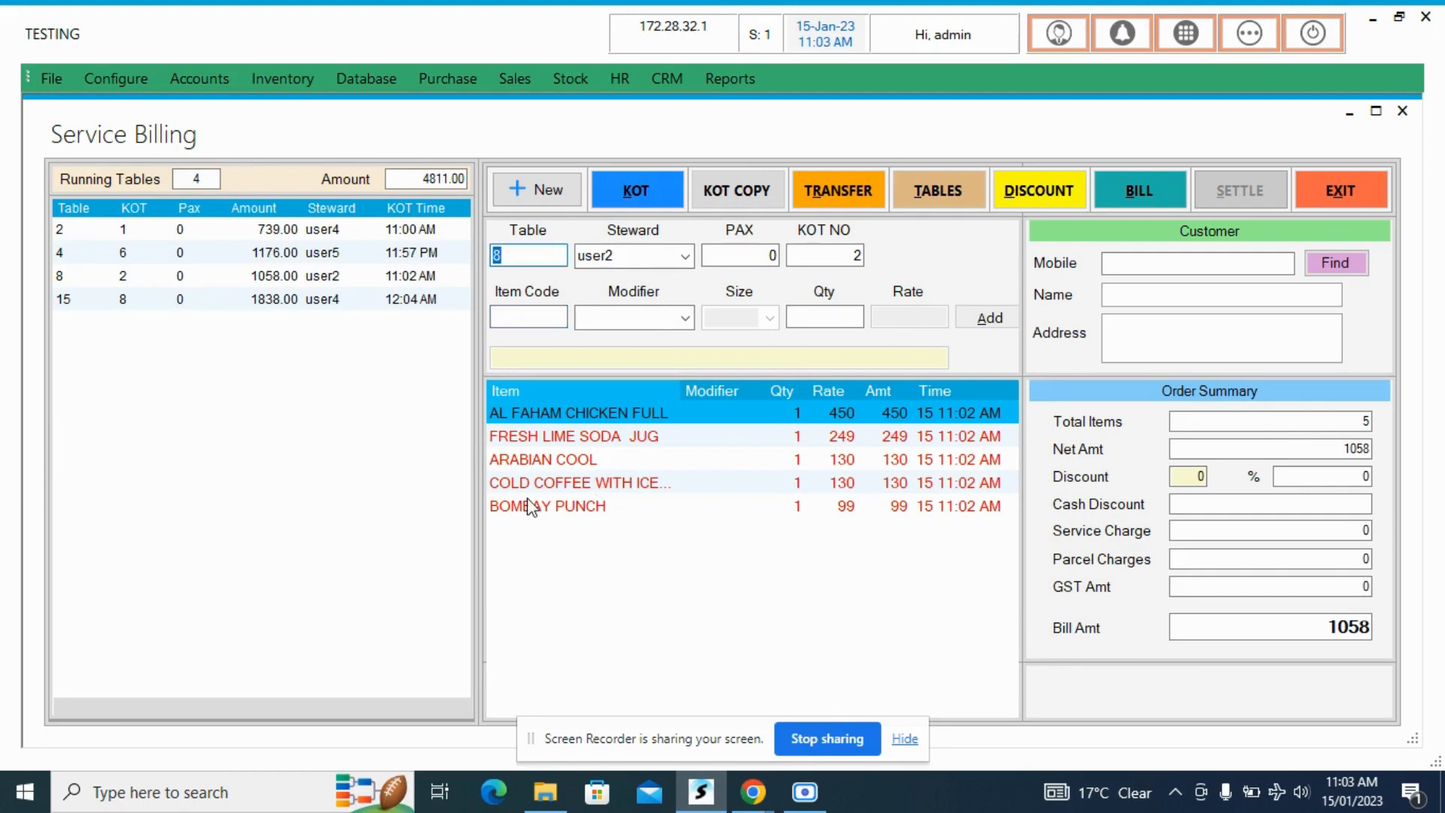
{"action": "type", "text": "4"}
{"action": "key", "text": "Return"}
{"action": "key", "text": "Return"}
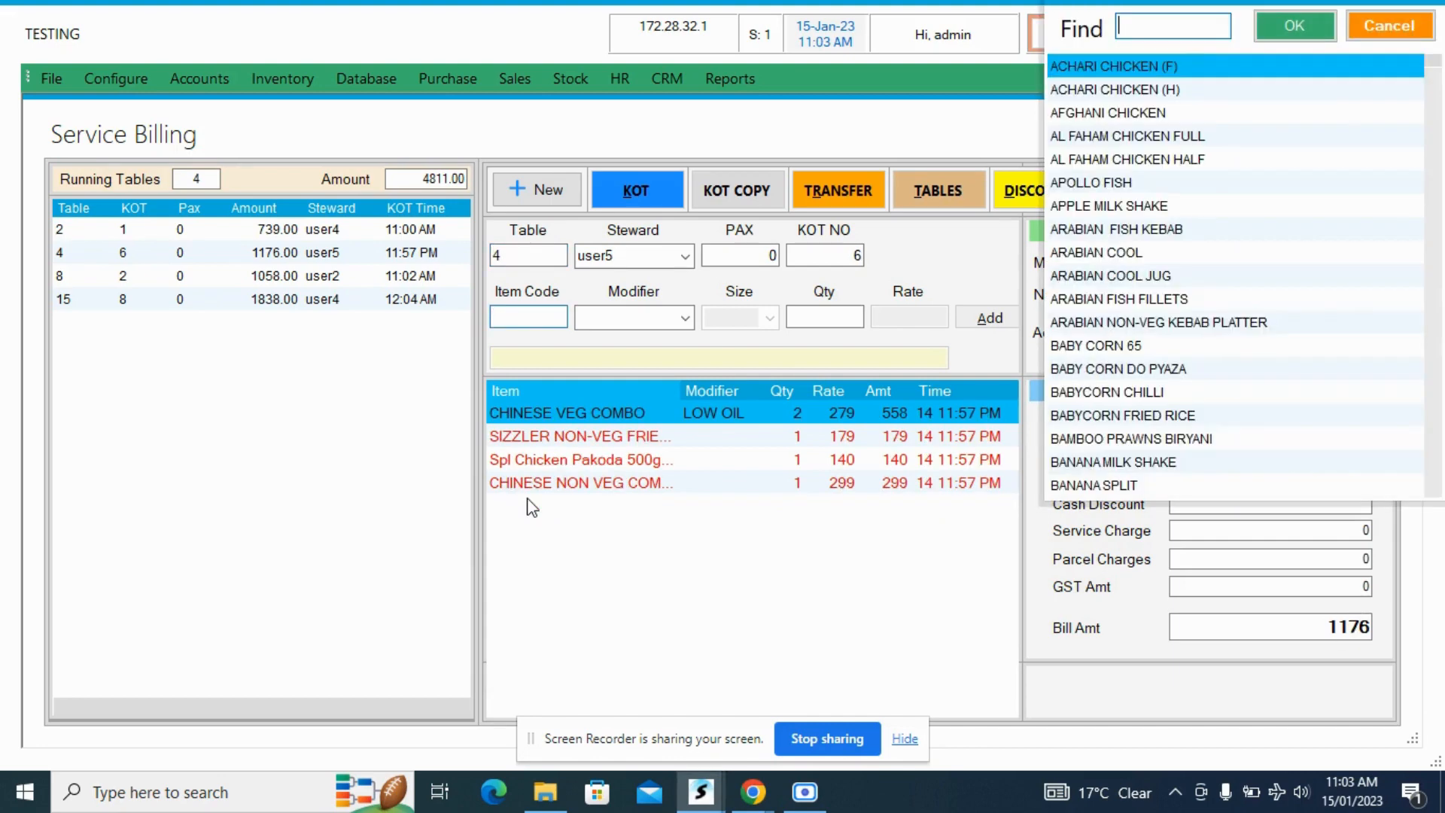
{"action": "key", "text": "Down"}
{"action": "key", "text": "Down"}
{"action": "key", "text": "Down"}
{"action": "key", "text": "Down"}
{"action": "key", "text": "Down"}
{"action": "key", "text": "Return"}
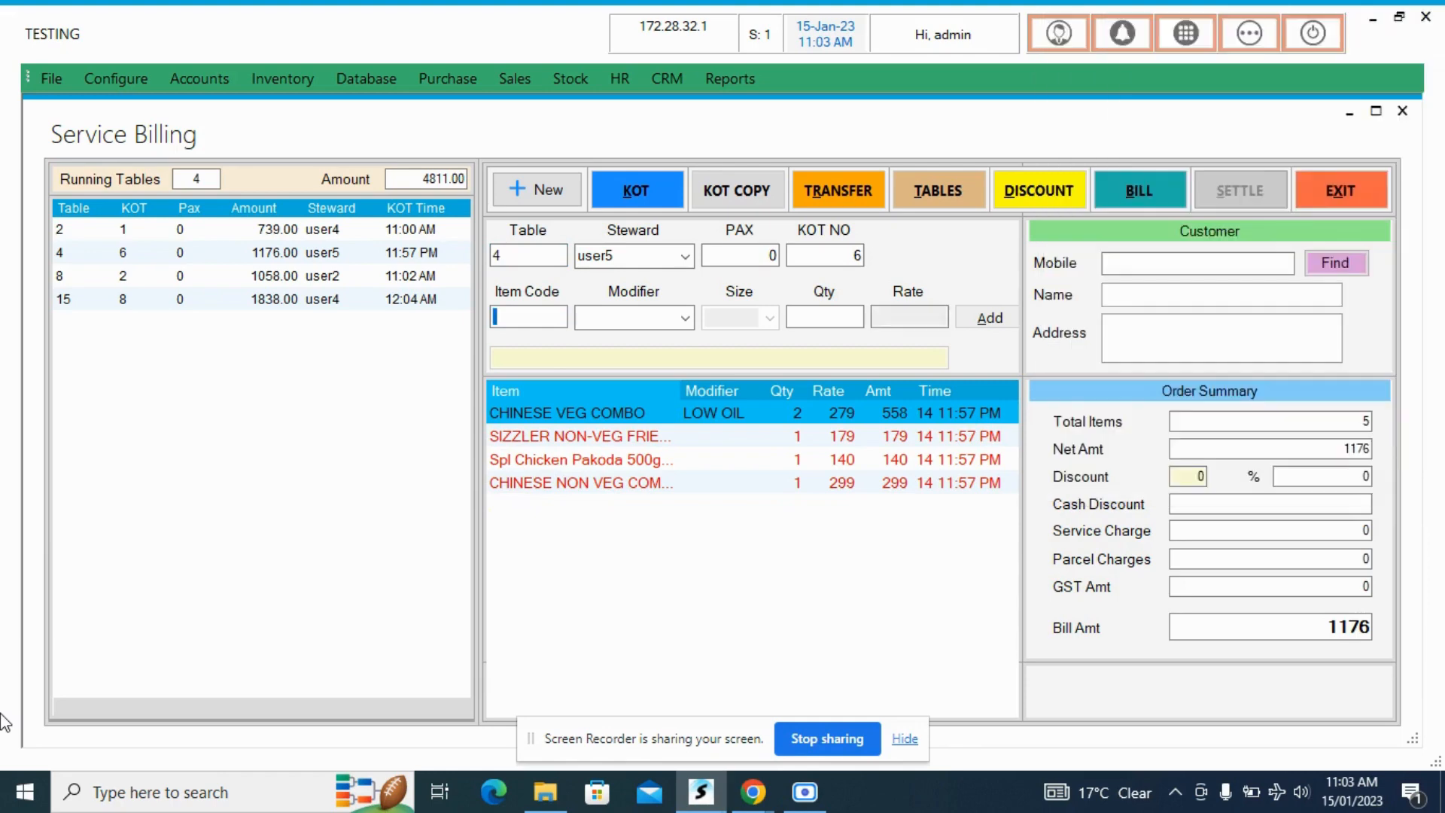
{"action": "key", "text": "Return"}
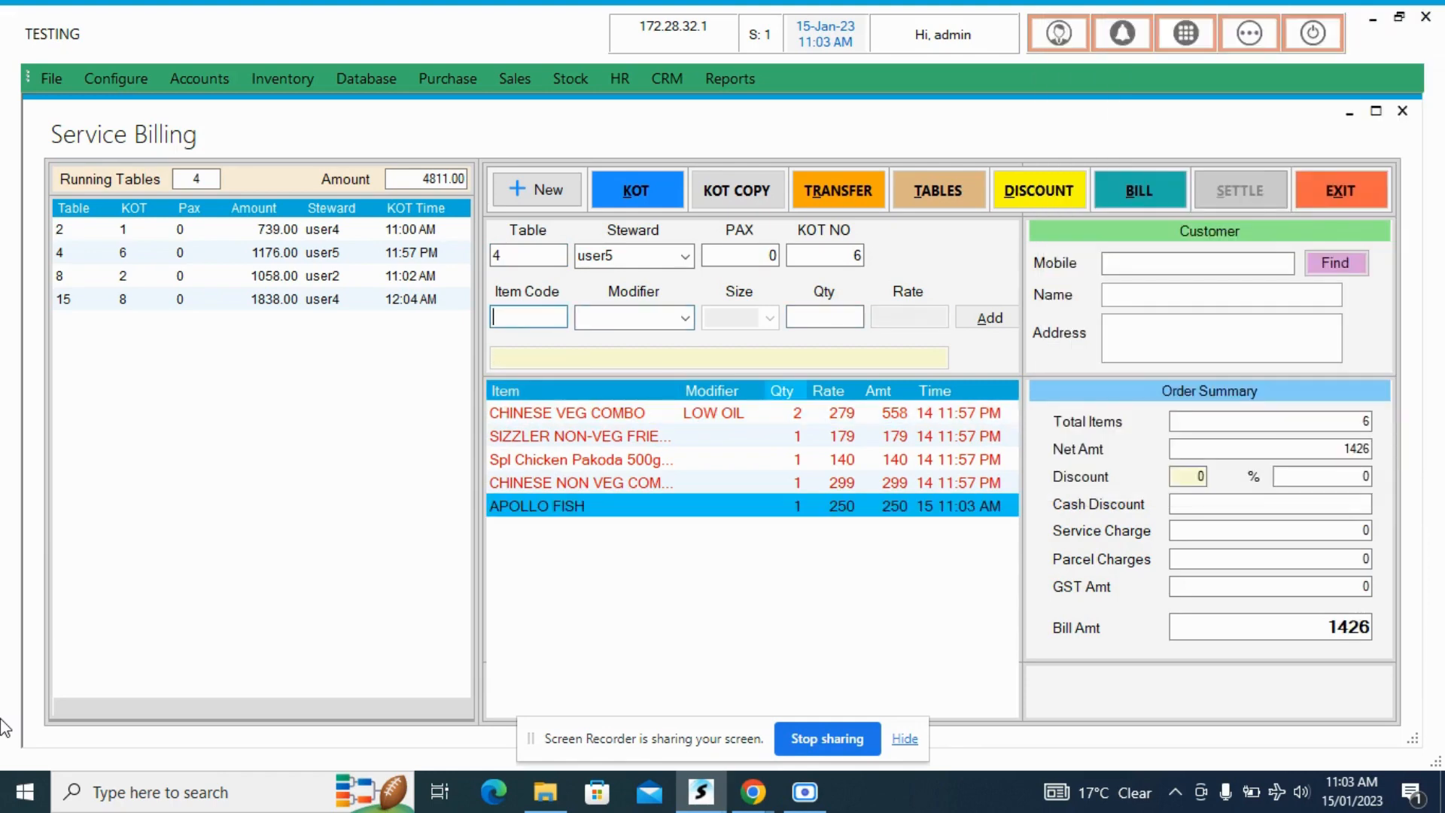
- Choose Arabian Fish Kebab from the item list and add one to table 4's order
{"action": "key", "text": "Return"}
{"action": "key", "text": "Down"}
{"action": "key", "text": "Down"}
{"action": "key", "text": "Down"}
{"action": "key", "text": "Down"}
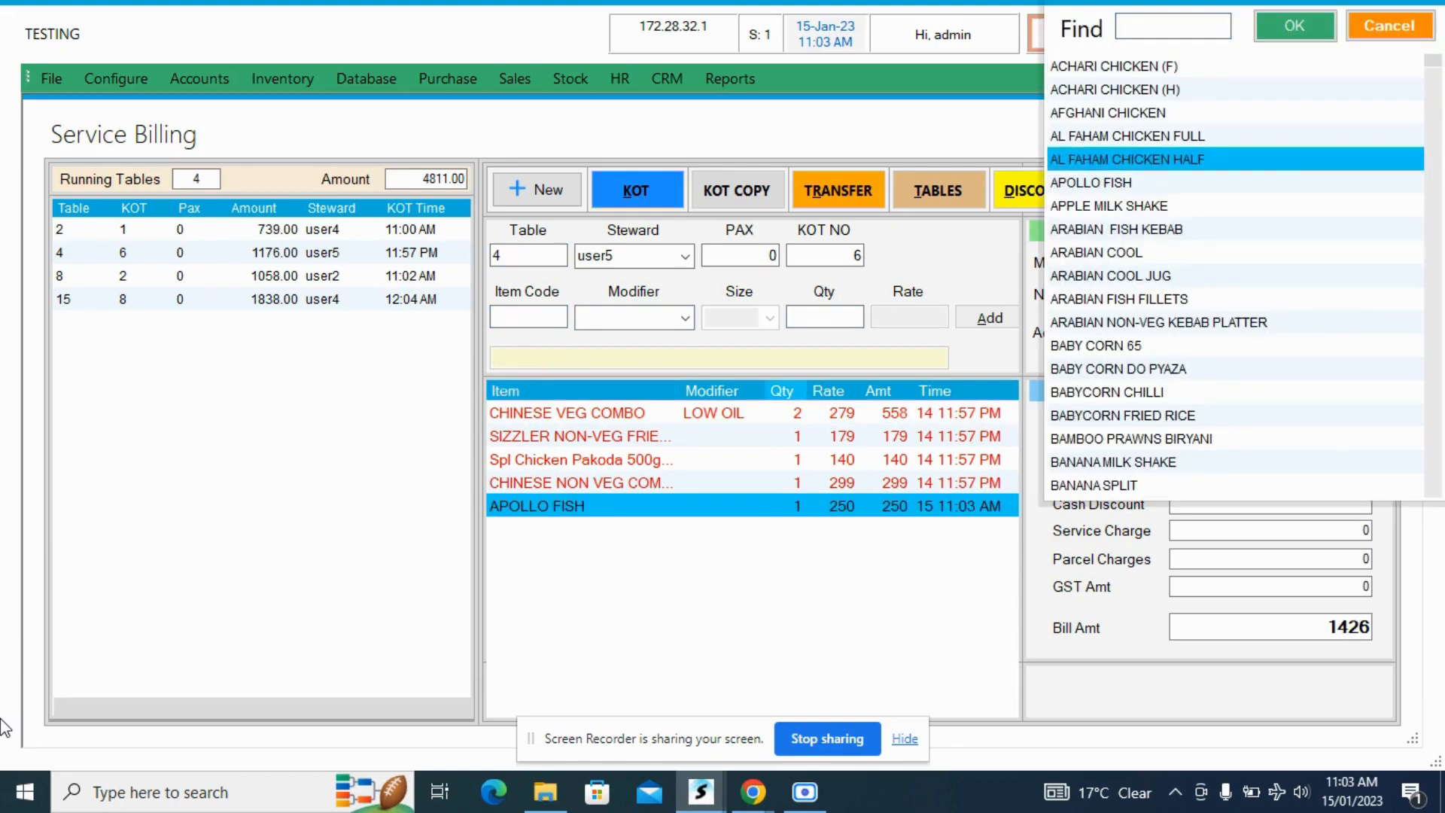
{"action": "key", "text": "Down"}
{"action": "key", "text": "Down"}
{"action": "key", "text": "Down"}
{"action": "key", "text": "Return"}
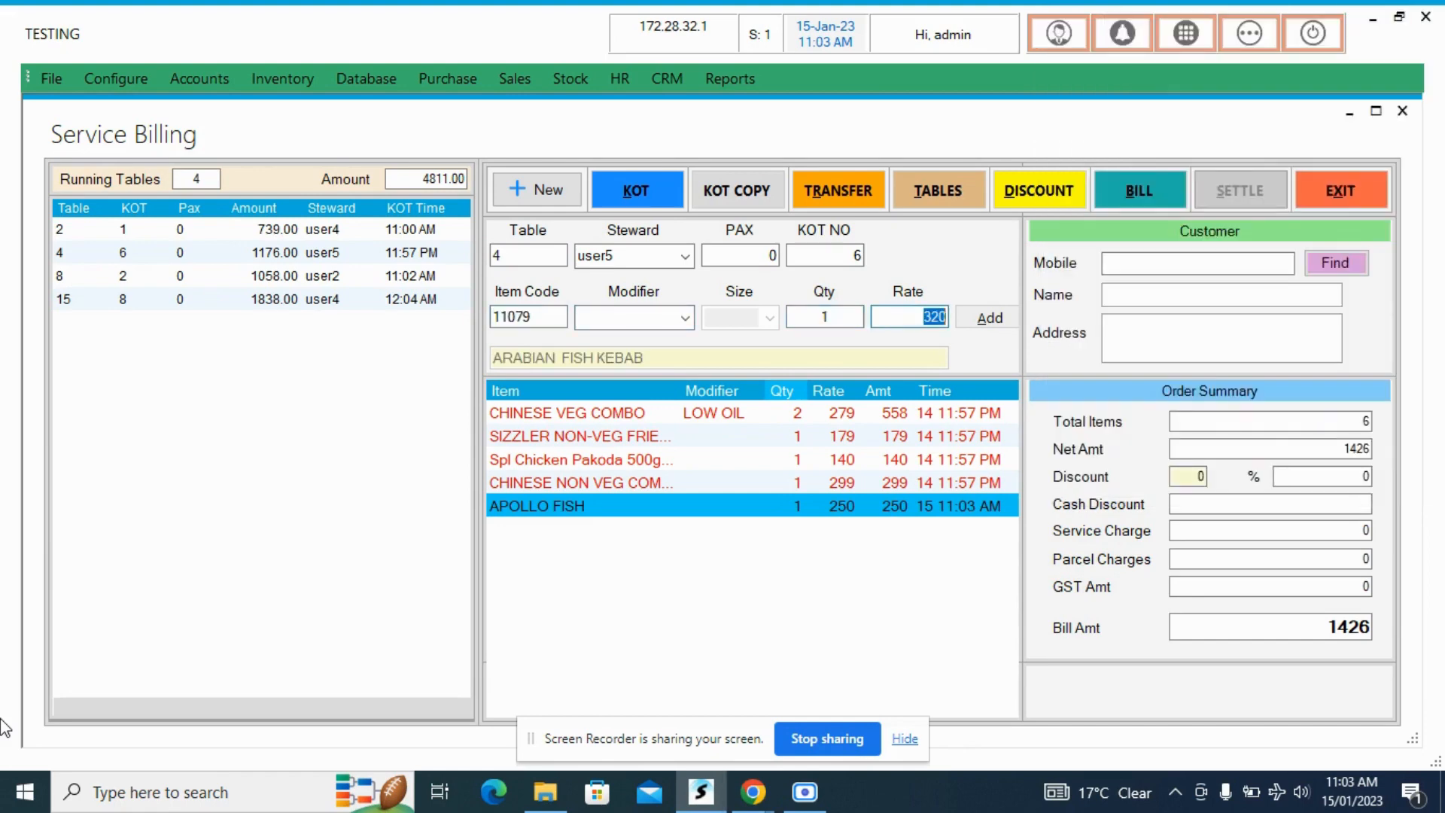
{"action": "key", "text": "Return"}
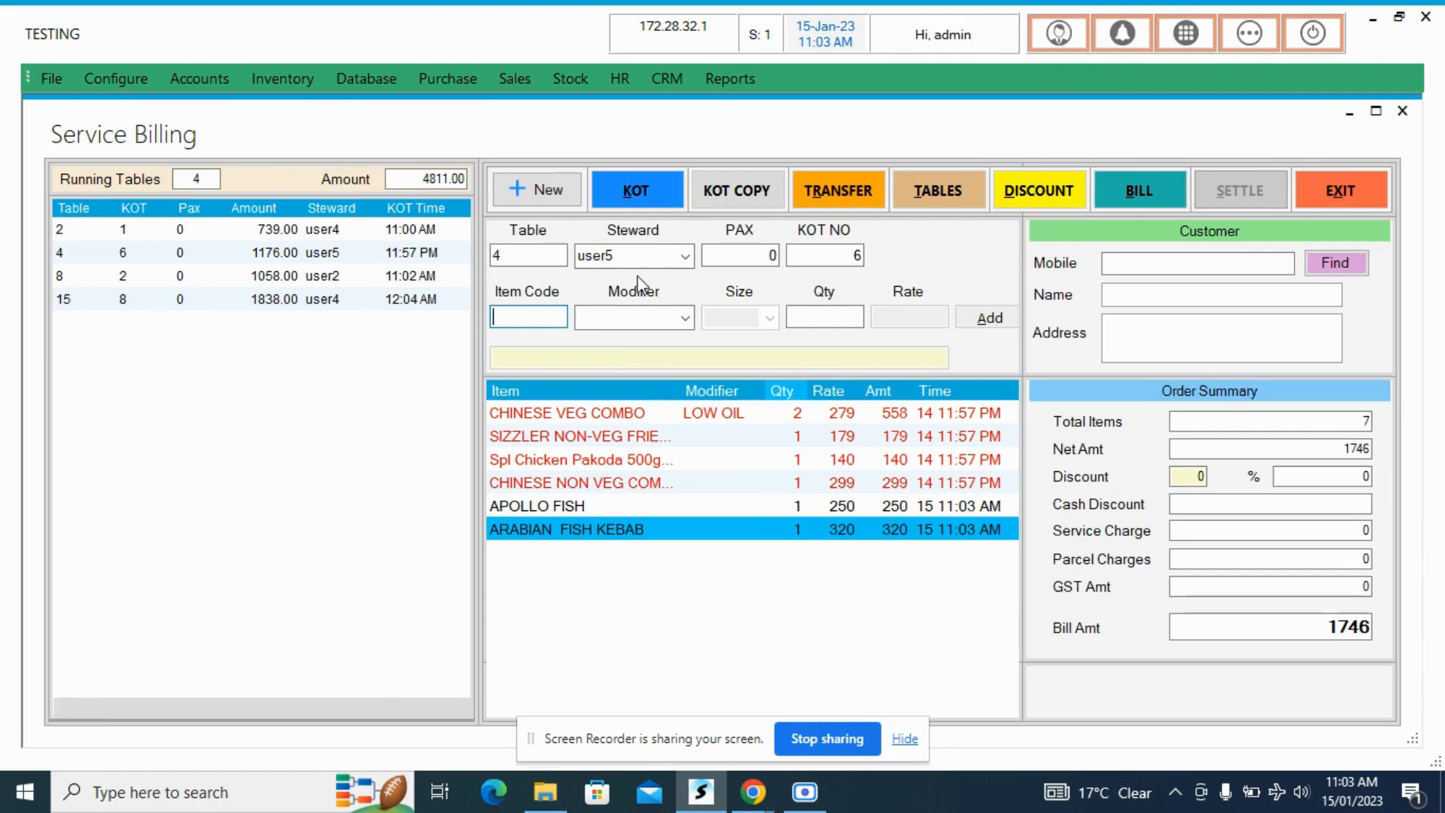
- Issue the KOT for table 4's added items and cancel both print outputs
{"action": "left_click", "coordinate": [639, 208]}
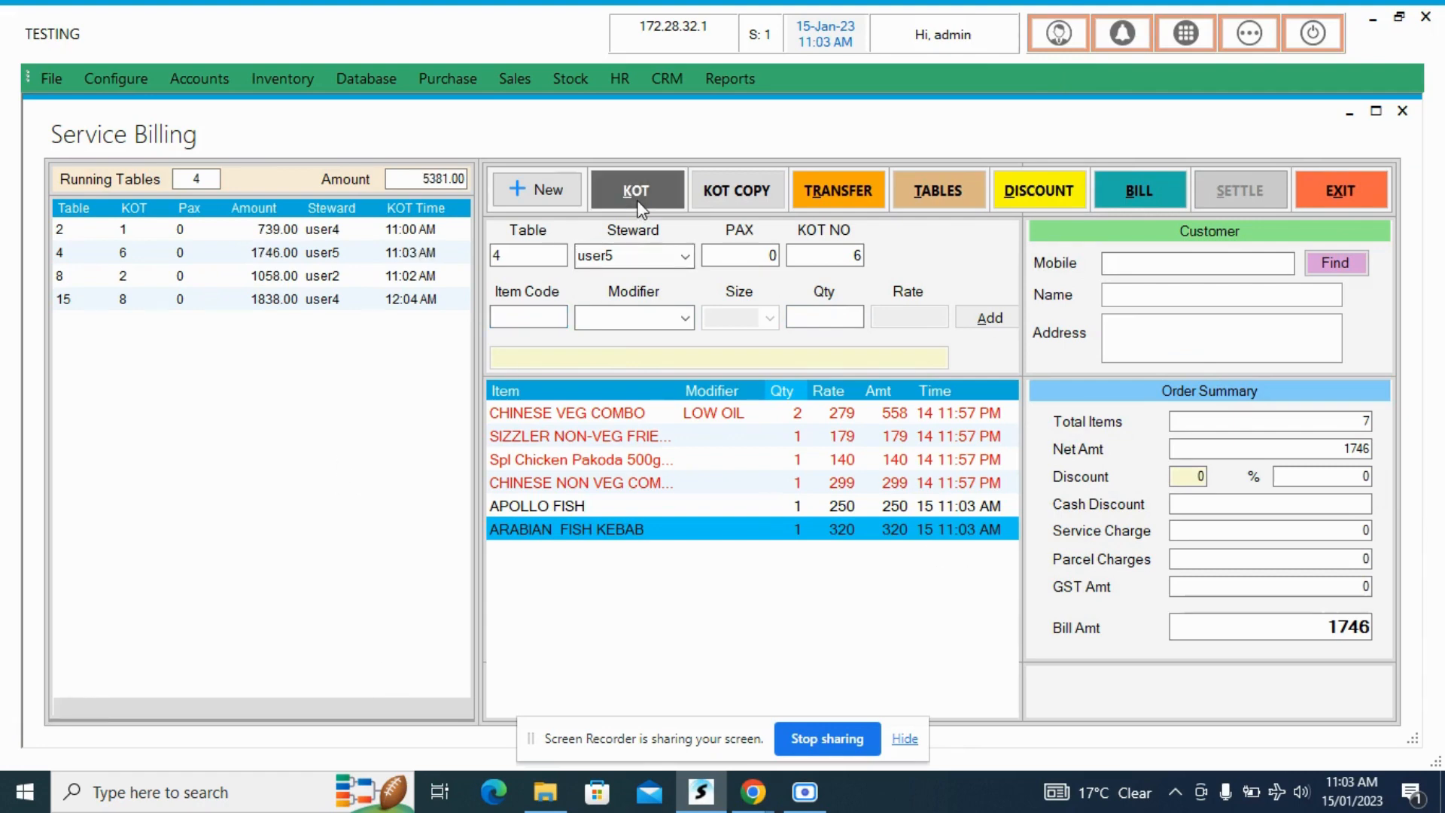
{"action": "left_click", "coordinate": [645, 474]}
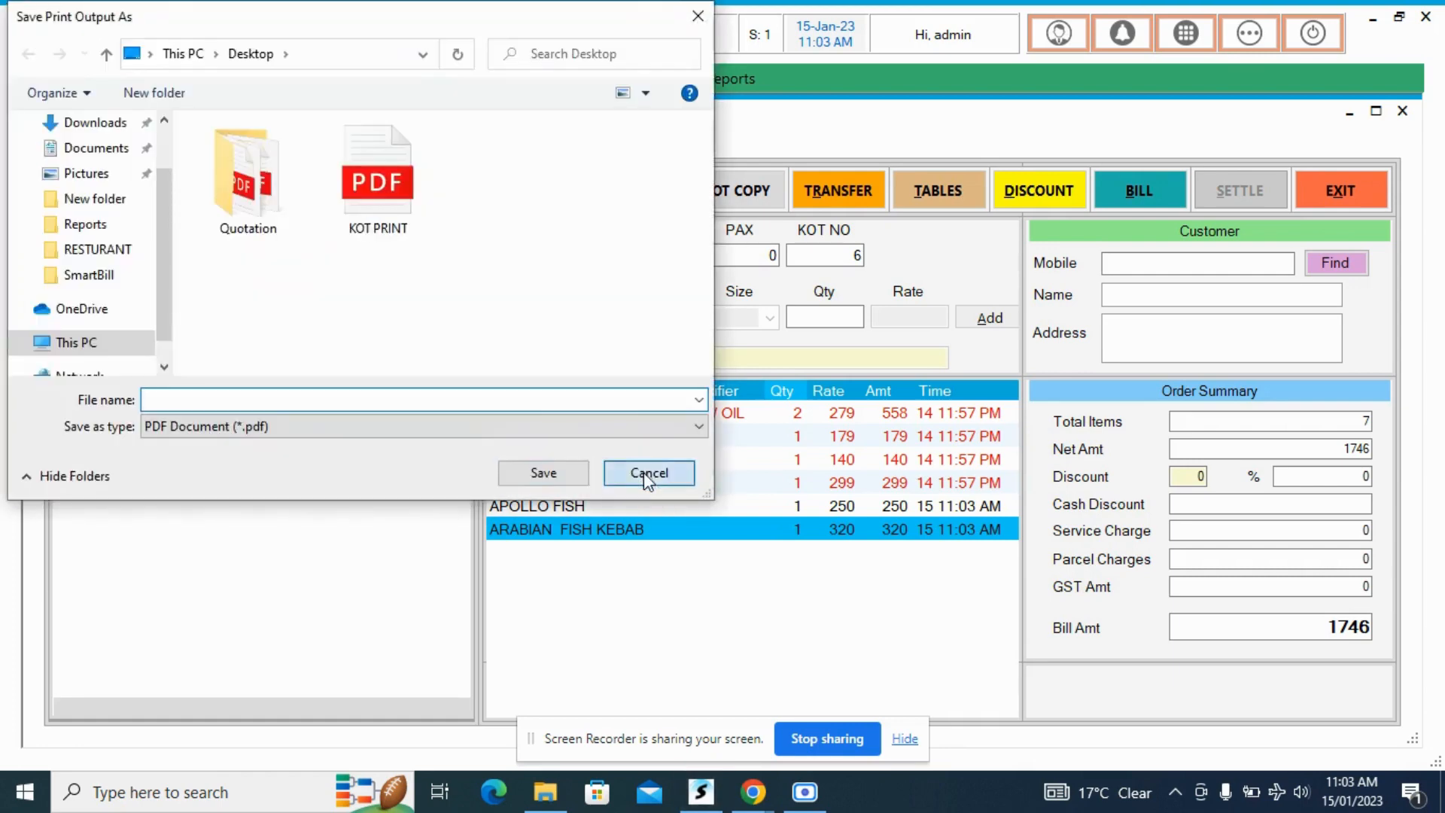
{"action": "left_click", "coordinate": [645, 474]}
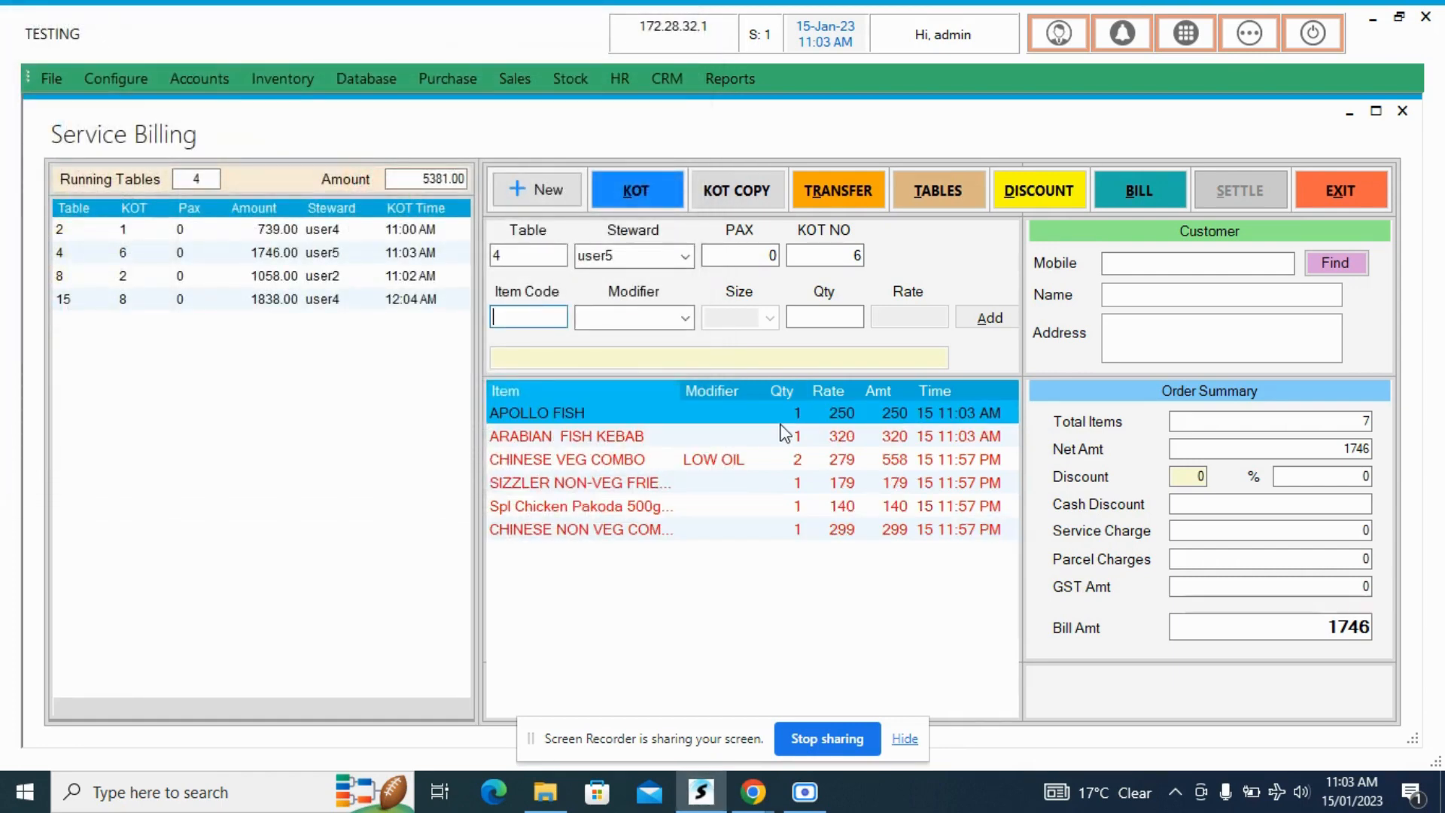
- Transfer the running order from table 2 to table 9, save the transfer and leave the transfer window
{"action": "left_click", "coordinate": [857, 201]}
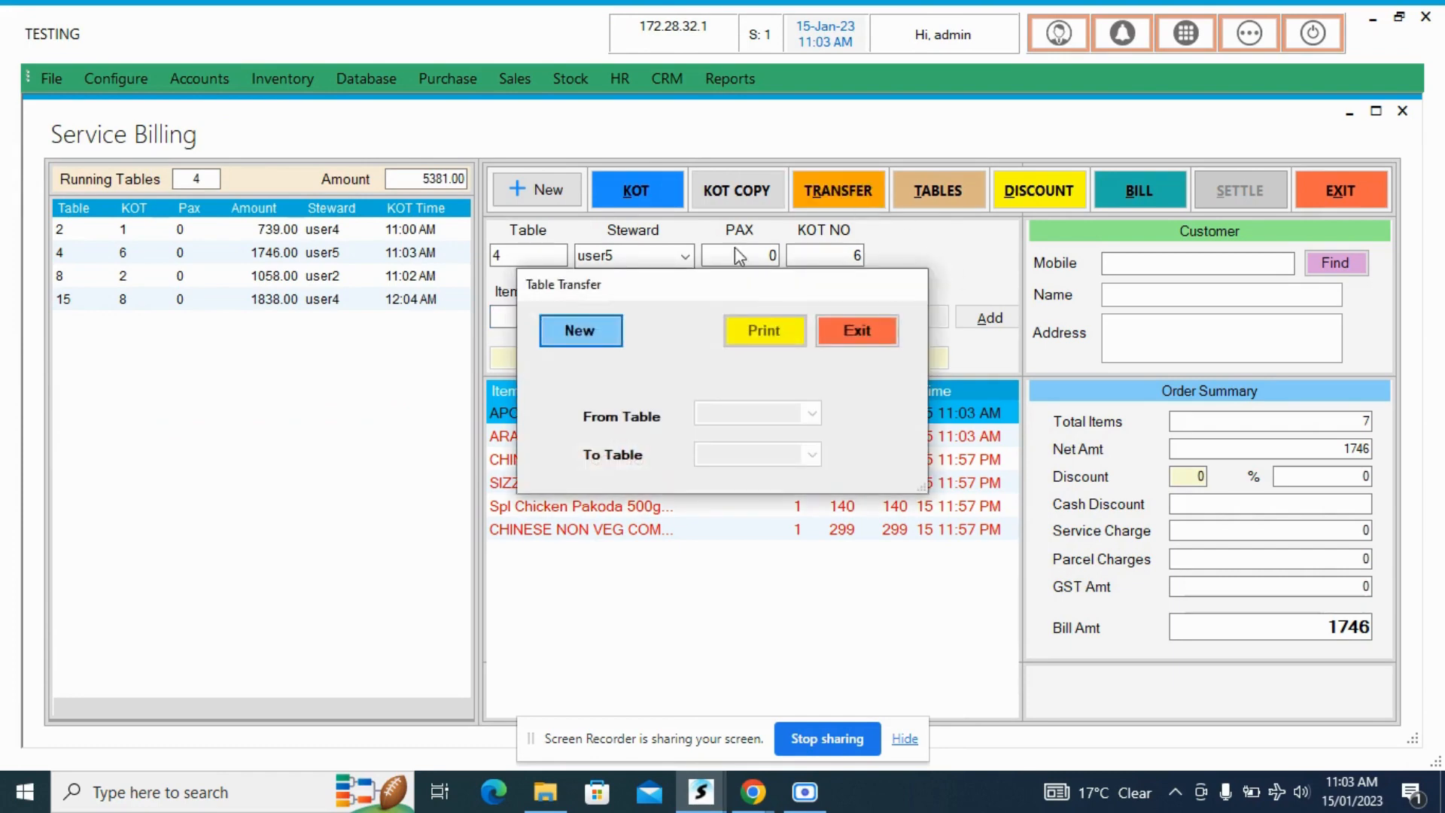
{"action": "left_click", "coordinate": [562, 328]}
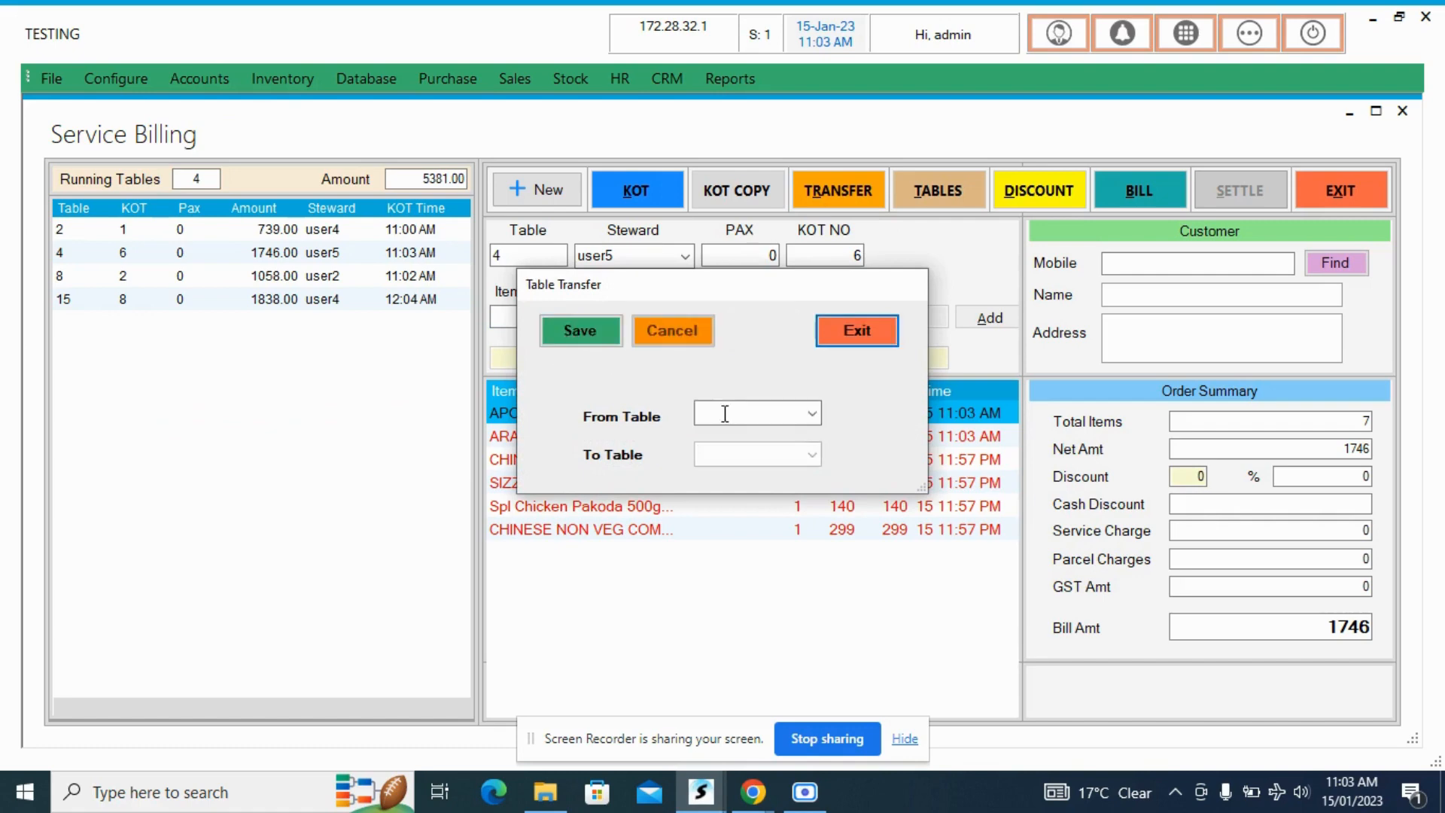
{"action": "left_click", "coordinate": [811, 414]}
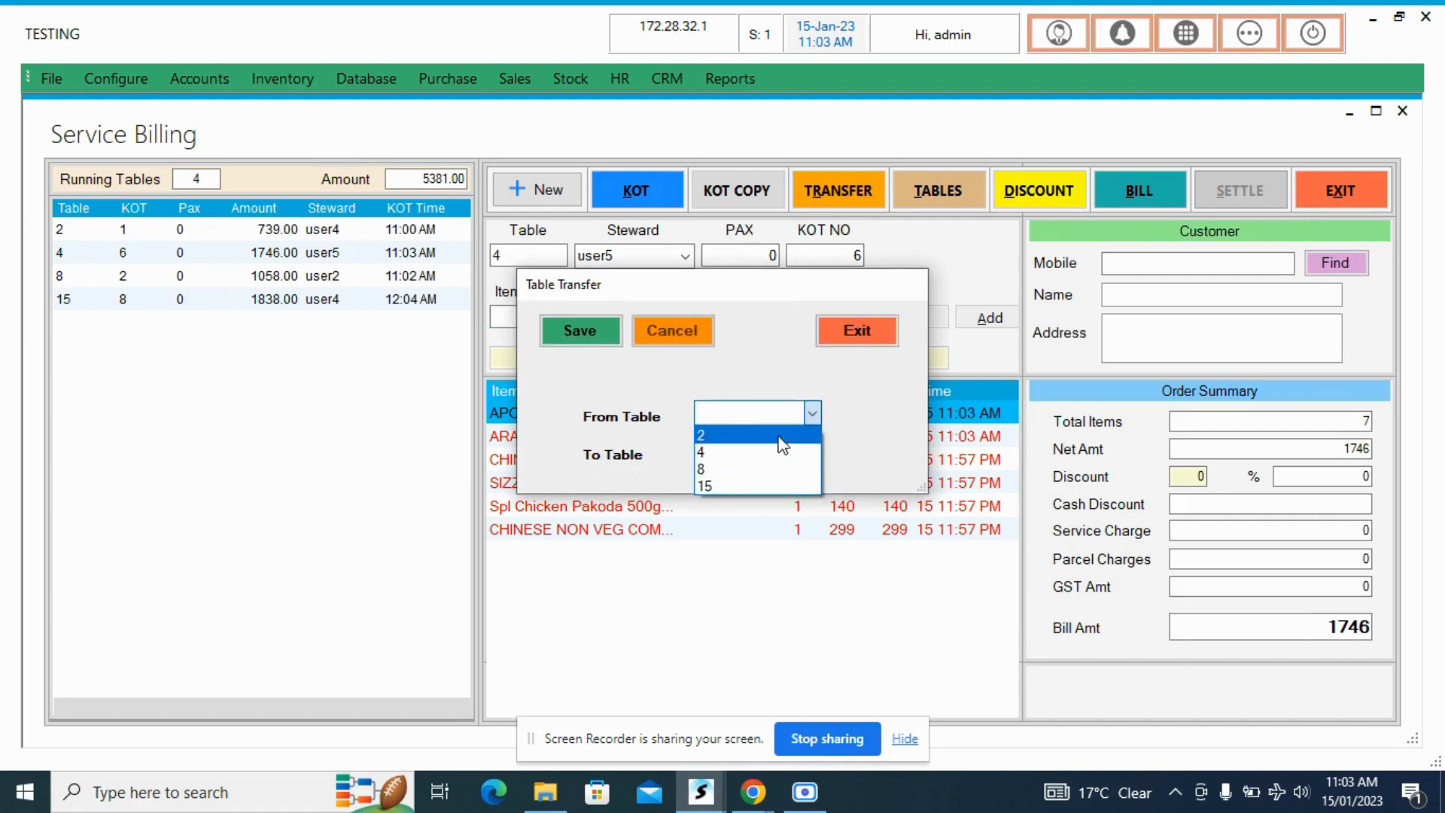
{"action": "left_click", "coordinate": [783, 437]}
{"action": "left_click", "coordinate": [810, 454]}
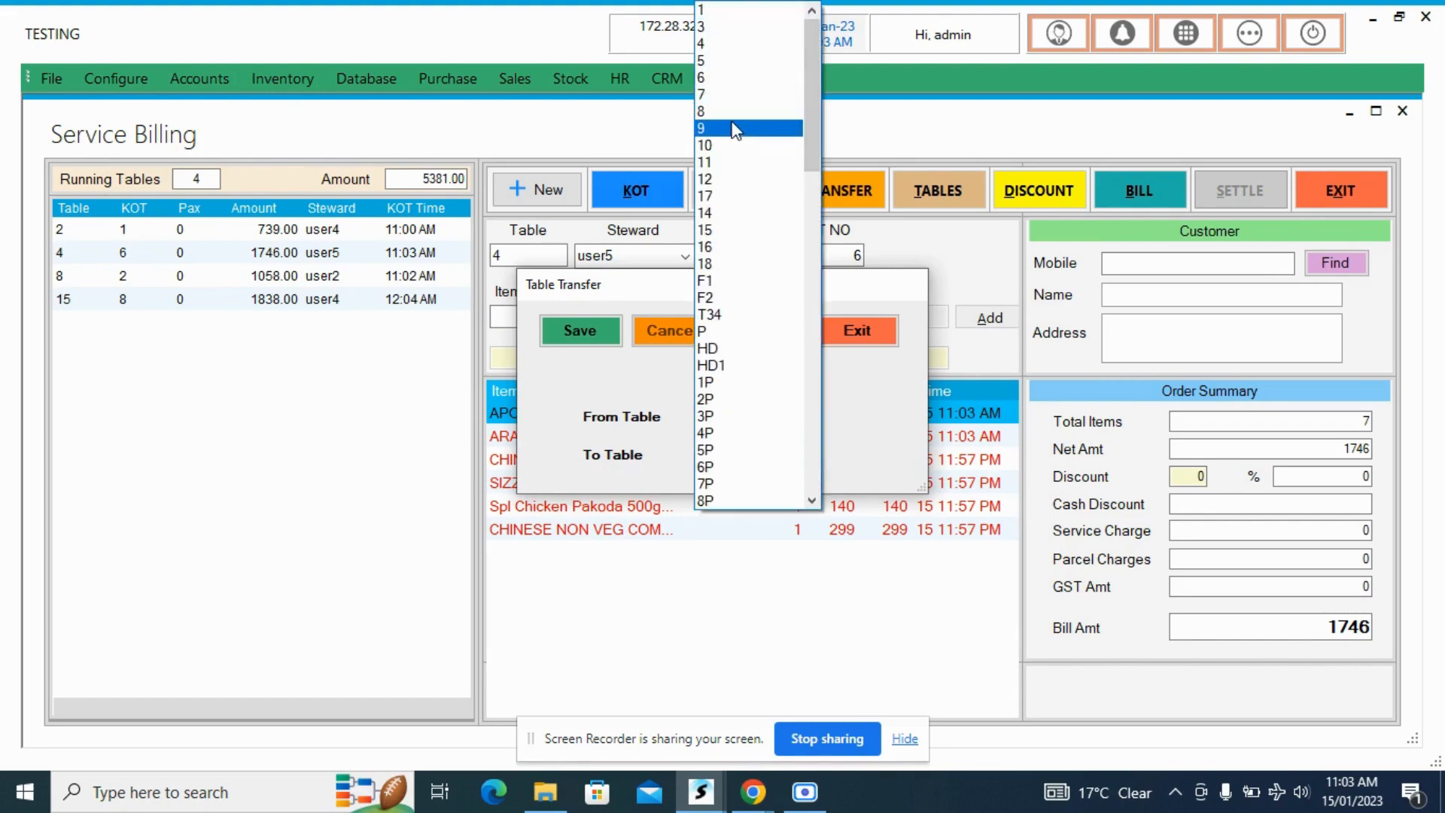
{"action": "left_click", "coordinate": [735, 130]}
{"action": "left_click", "coordinate": [595, 320]}
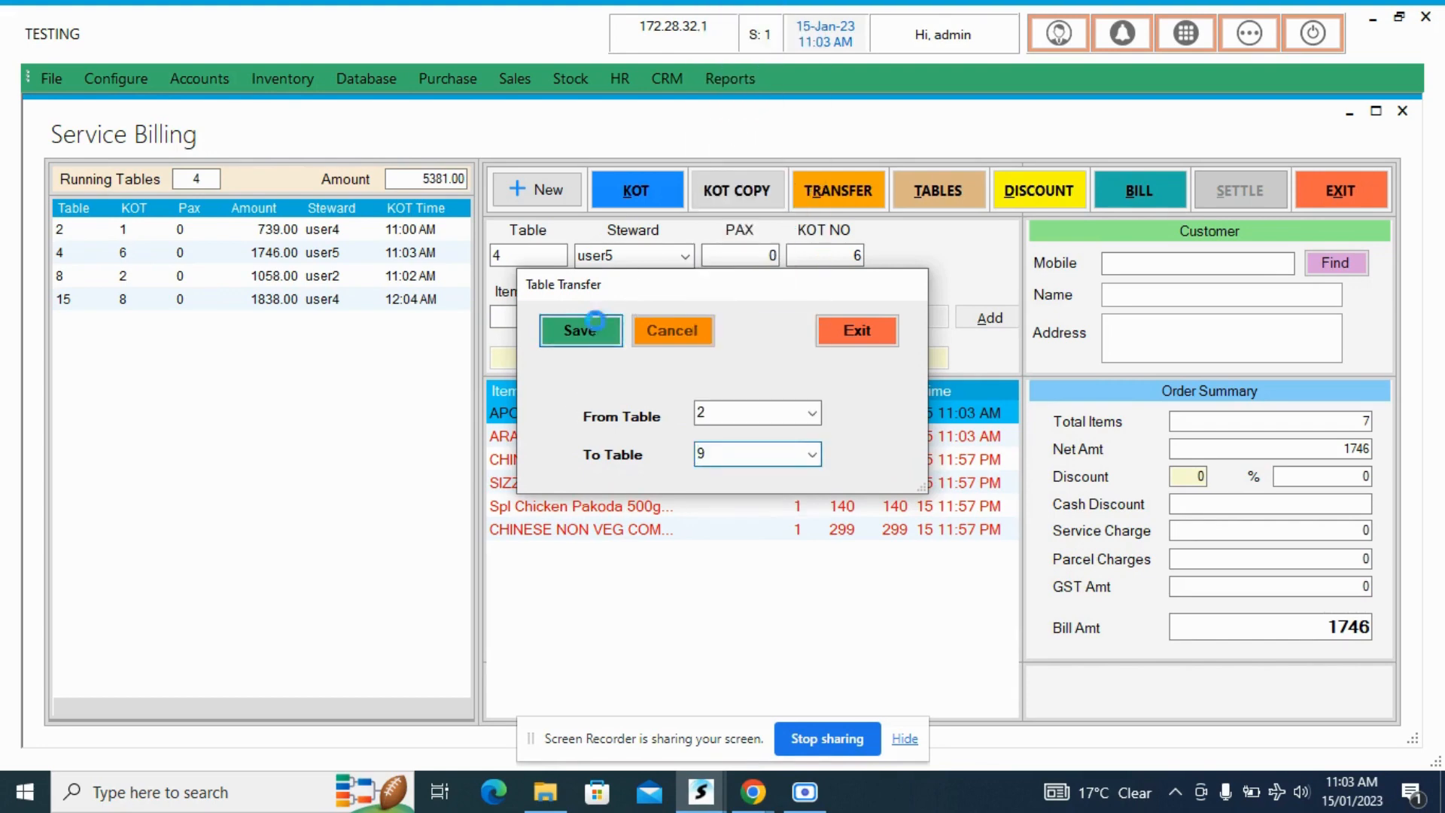
{"action": "left_click", "coordinate": [705, 474]}
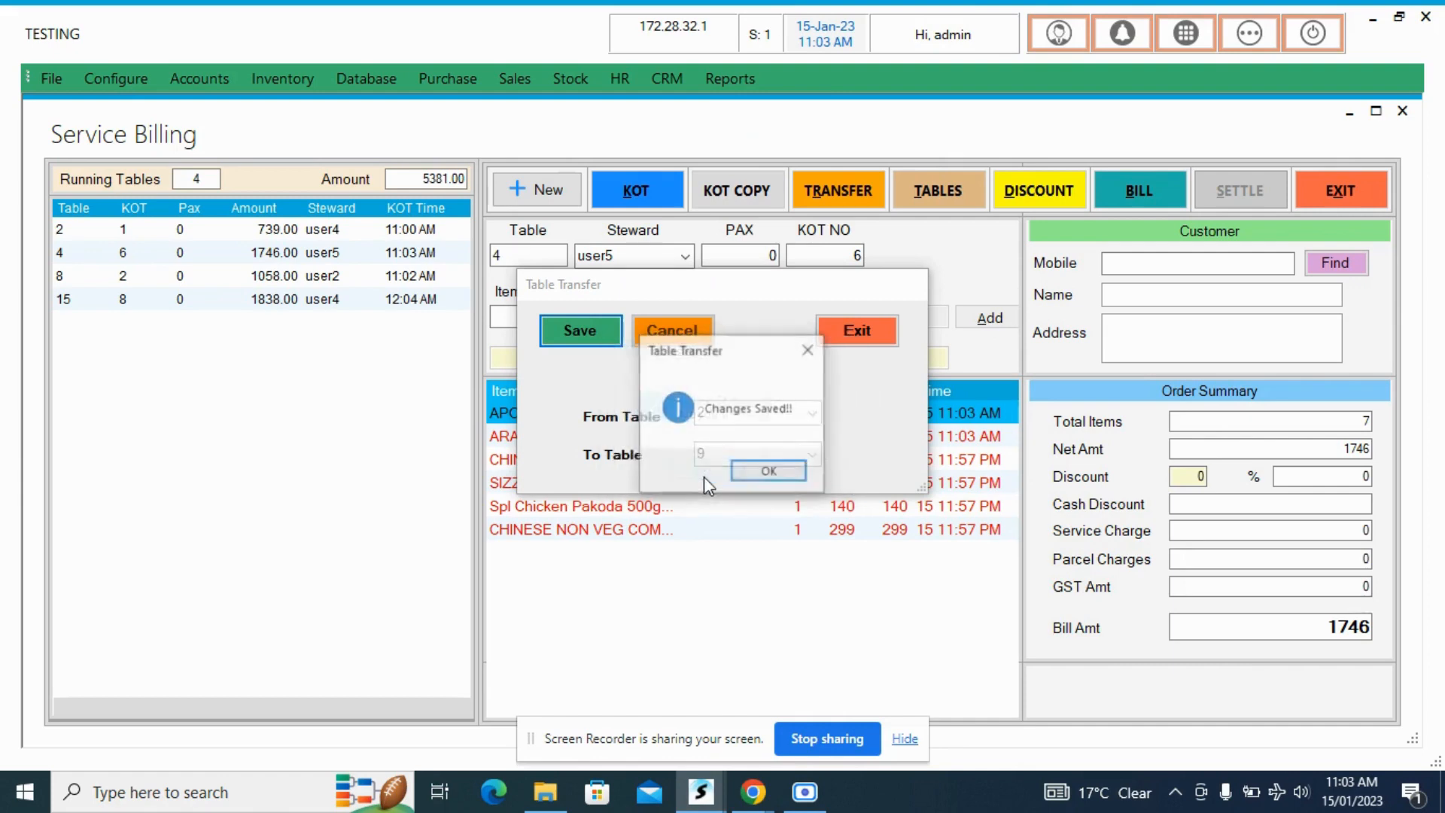
{"action": "left_click", "coordinate": [756, 475]}
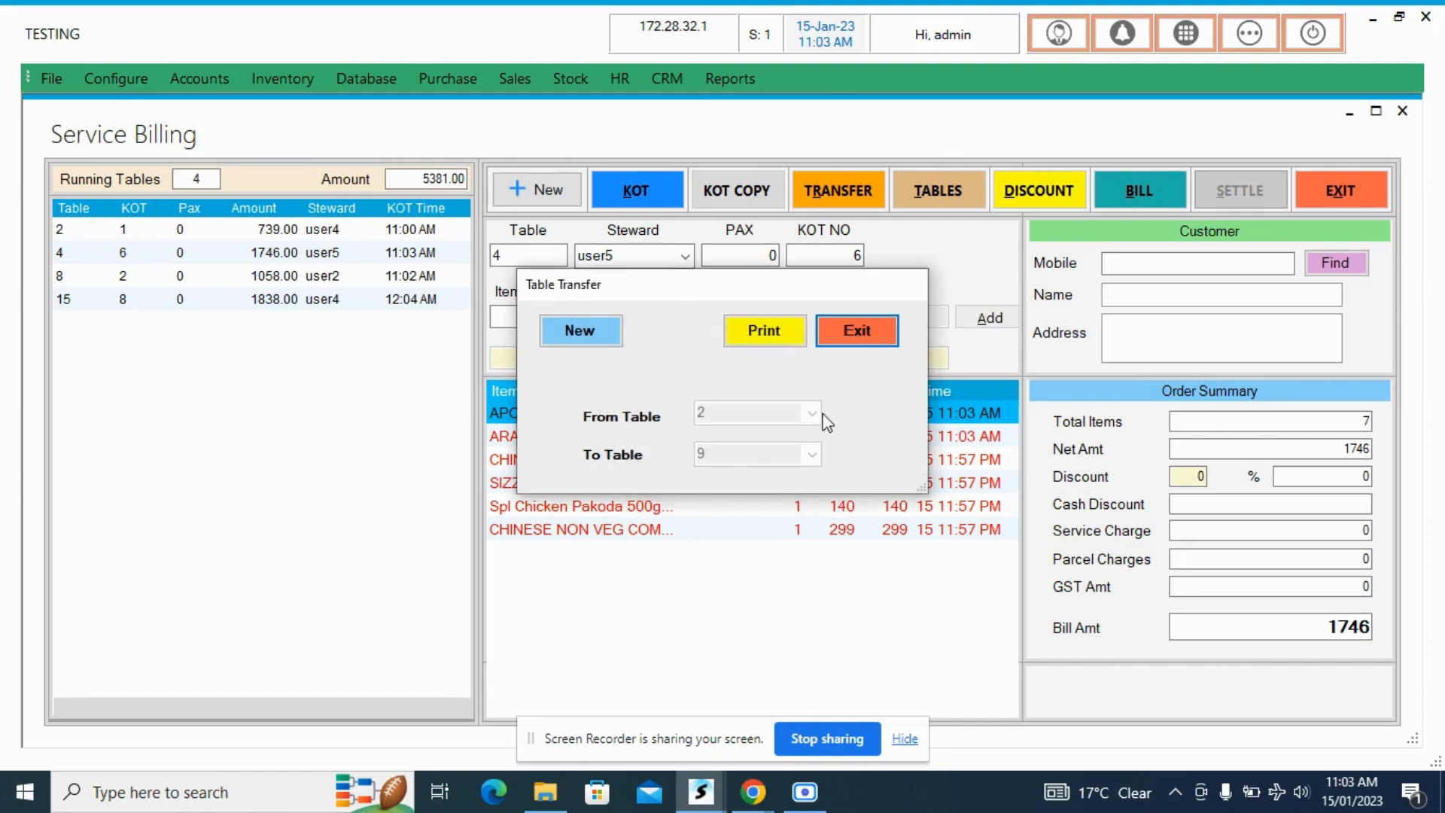
{"action": "left_click", "coordinate": [846, 346]}
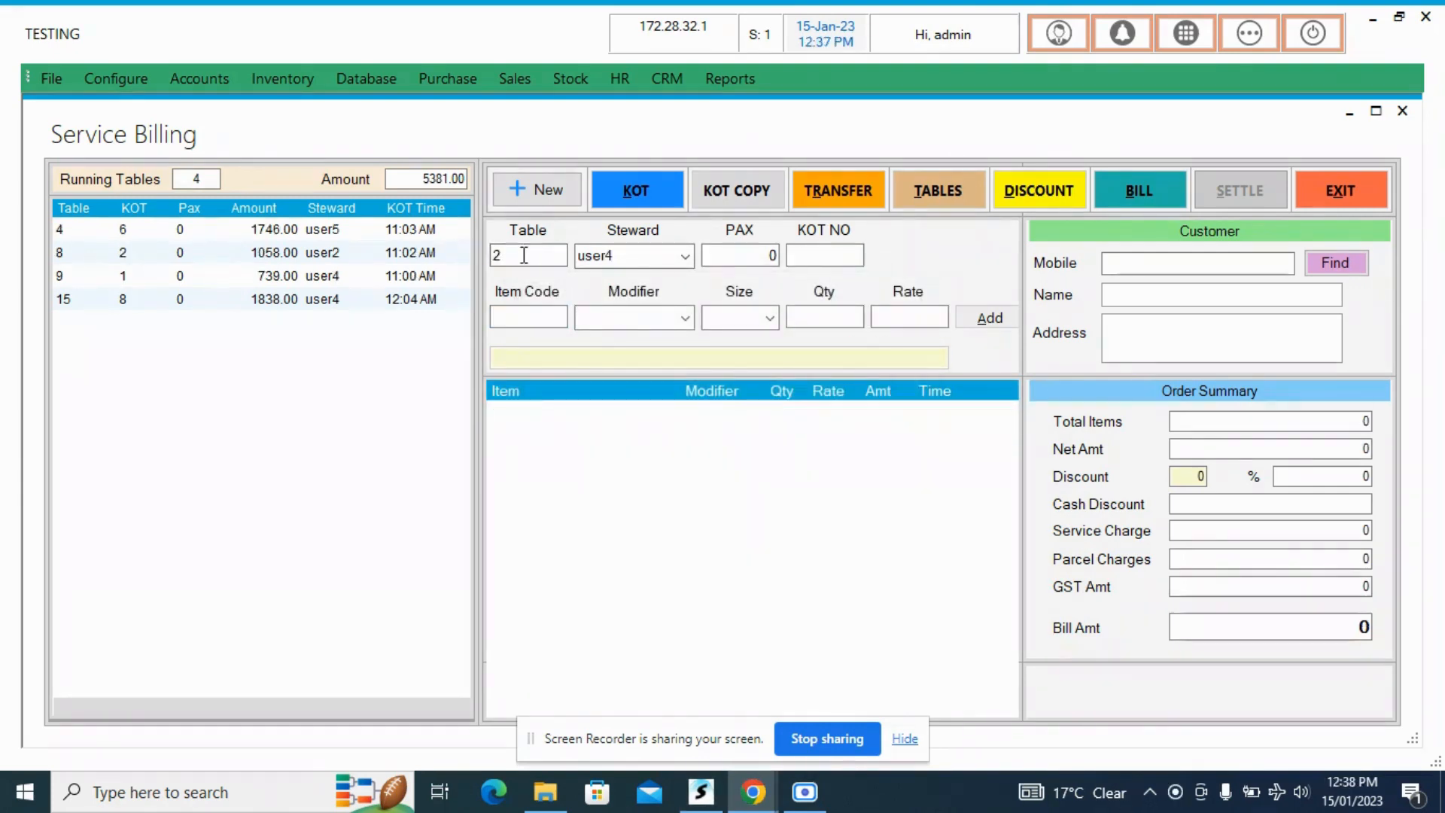
- Load table 9's order to check the items transferred to it
{"action": "left_click", "coordinate": [523, 255]}
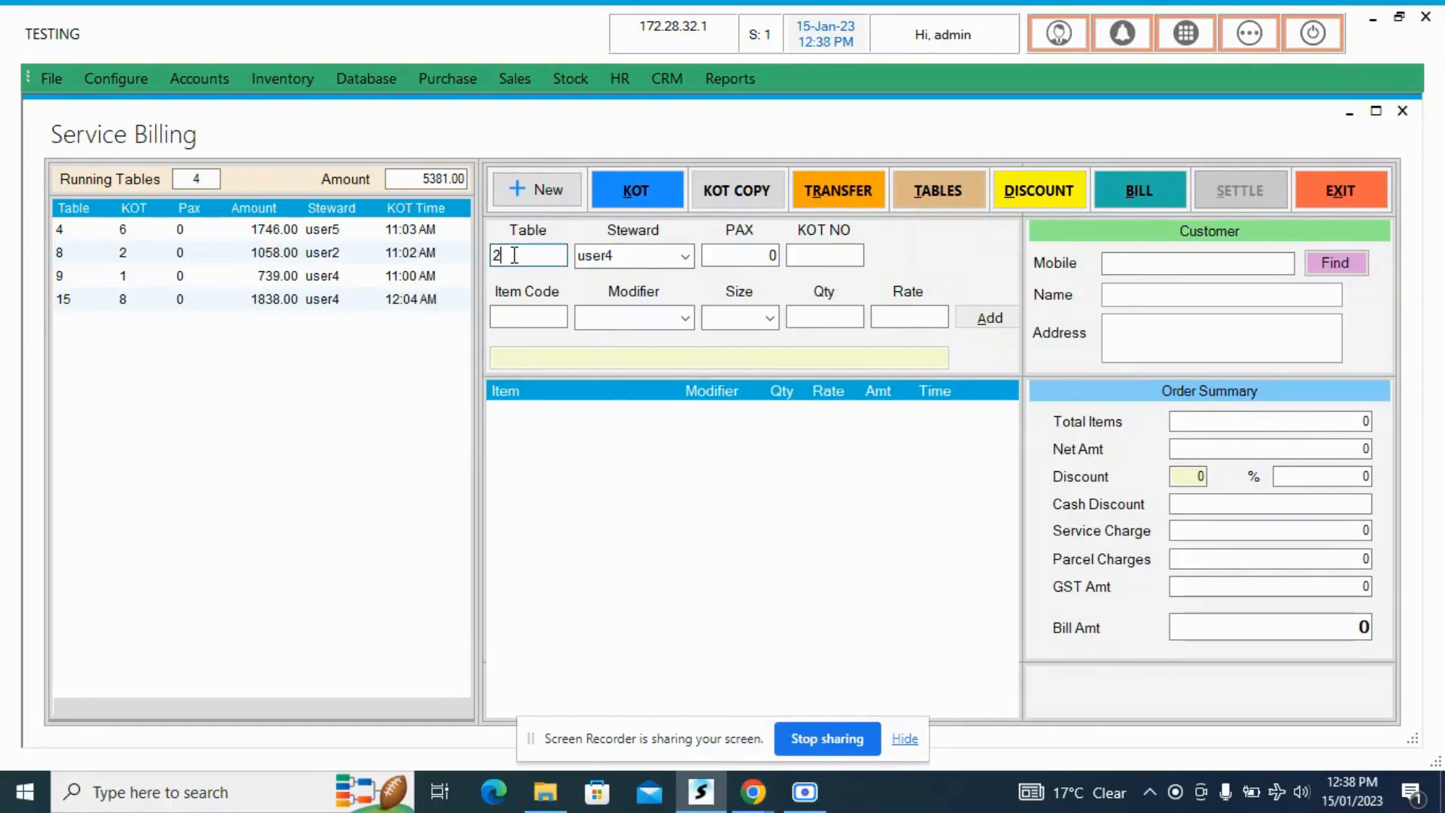
{"action": "left_click_drag", "start_coordinate": [514, 255], "coordinate": [449, 254]}
{"action": "type", "text": "9"}
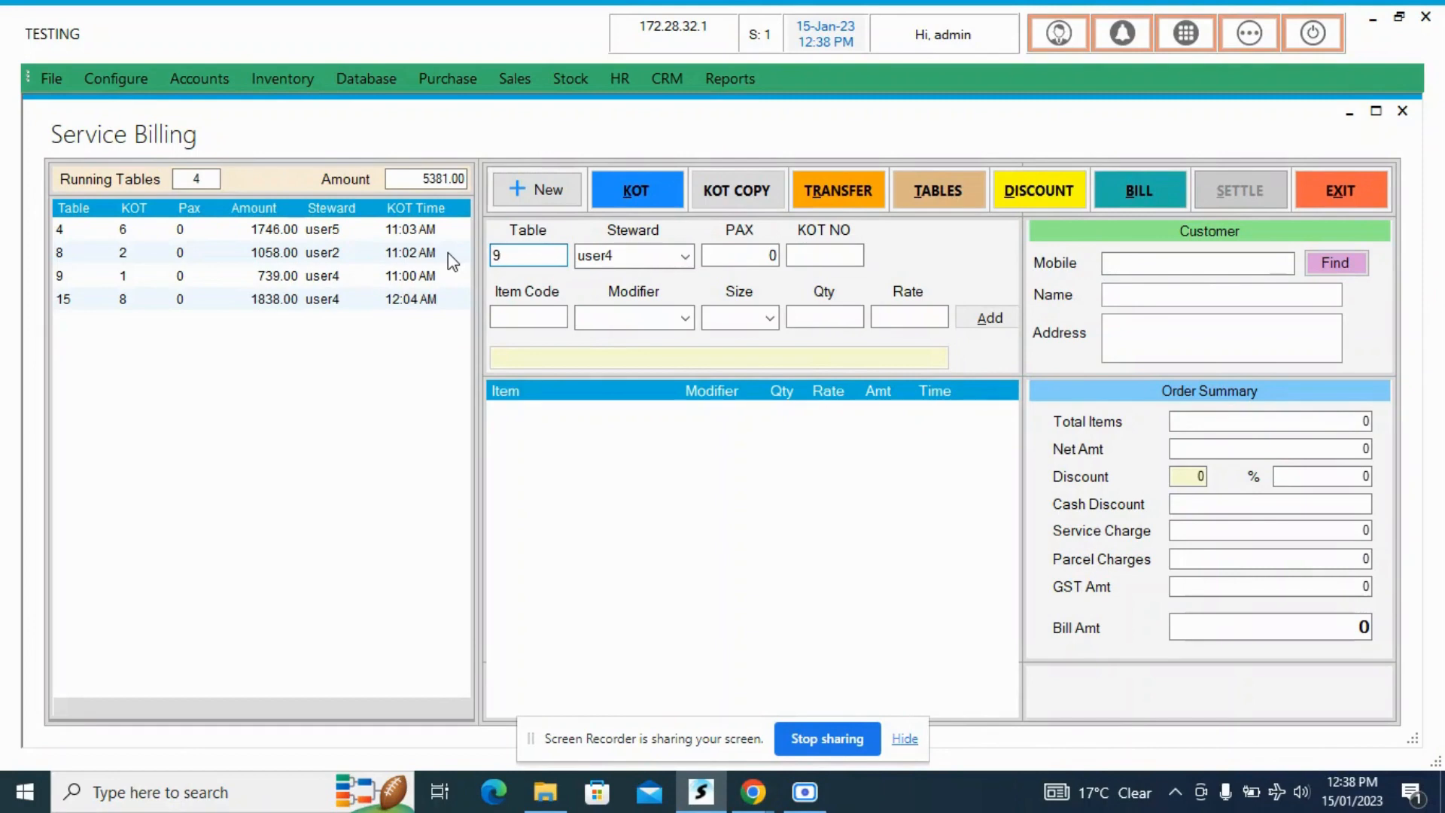
{"action": "key", "text": "Return"}
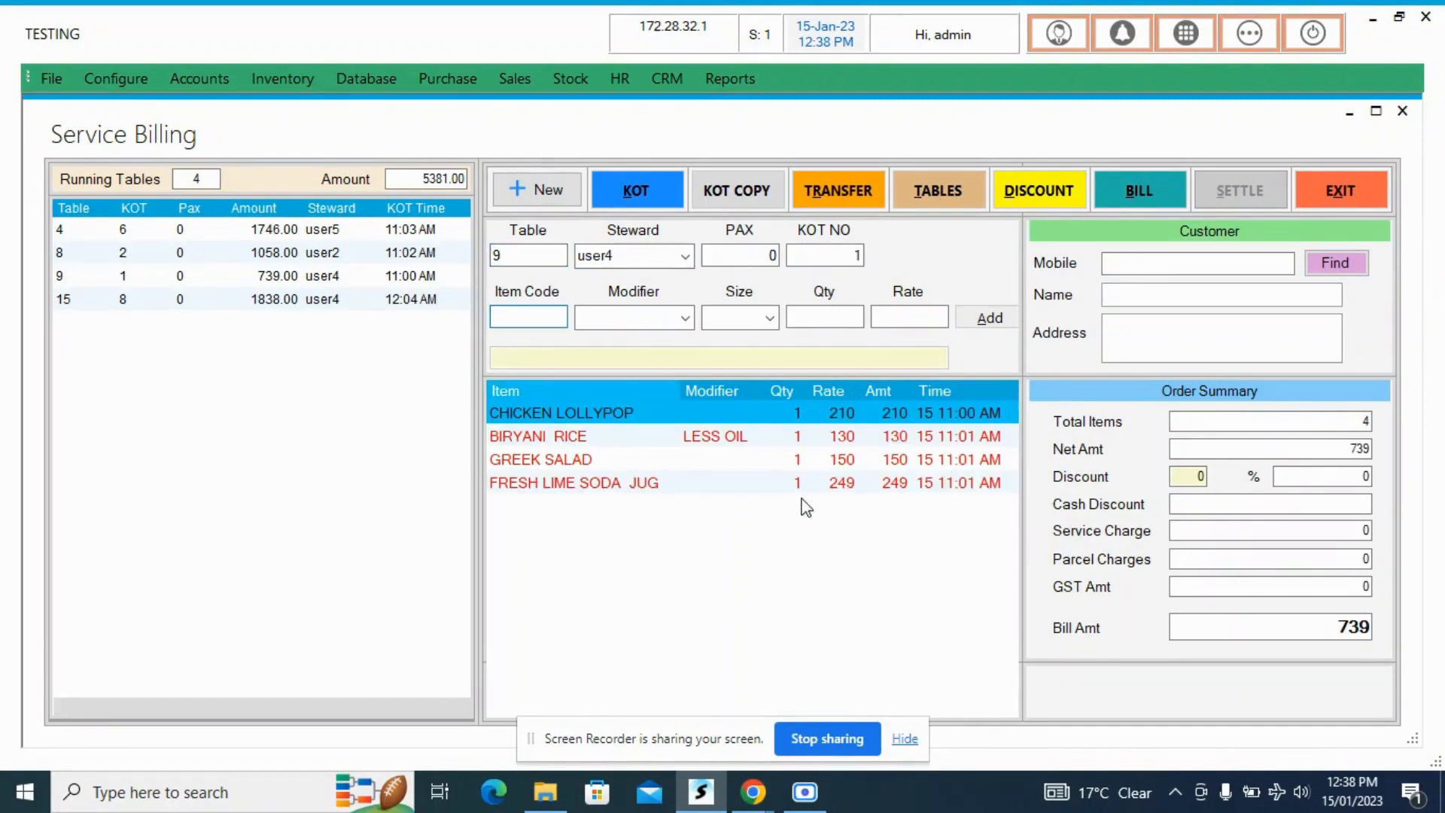
- Look up table 2 to check whether it still holds an order after the transfer
{"action": "left_click", "coordinate": [571, 407]}
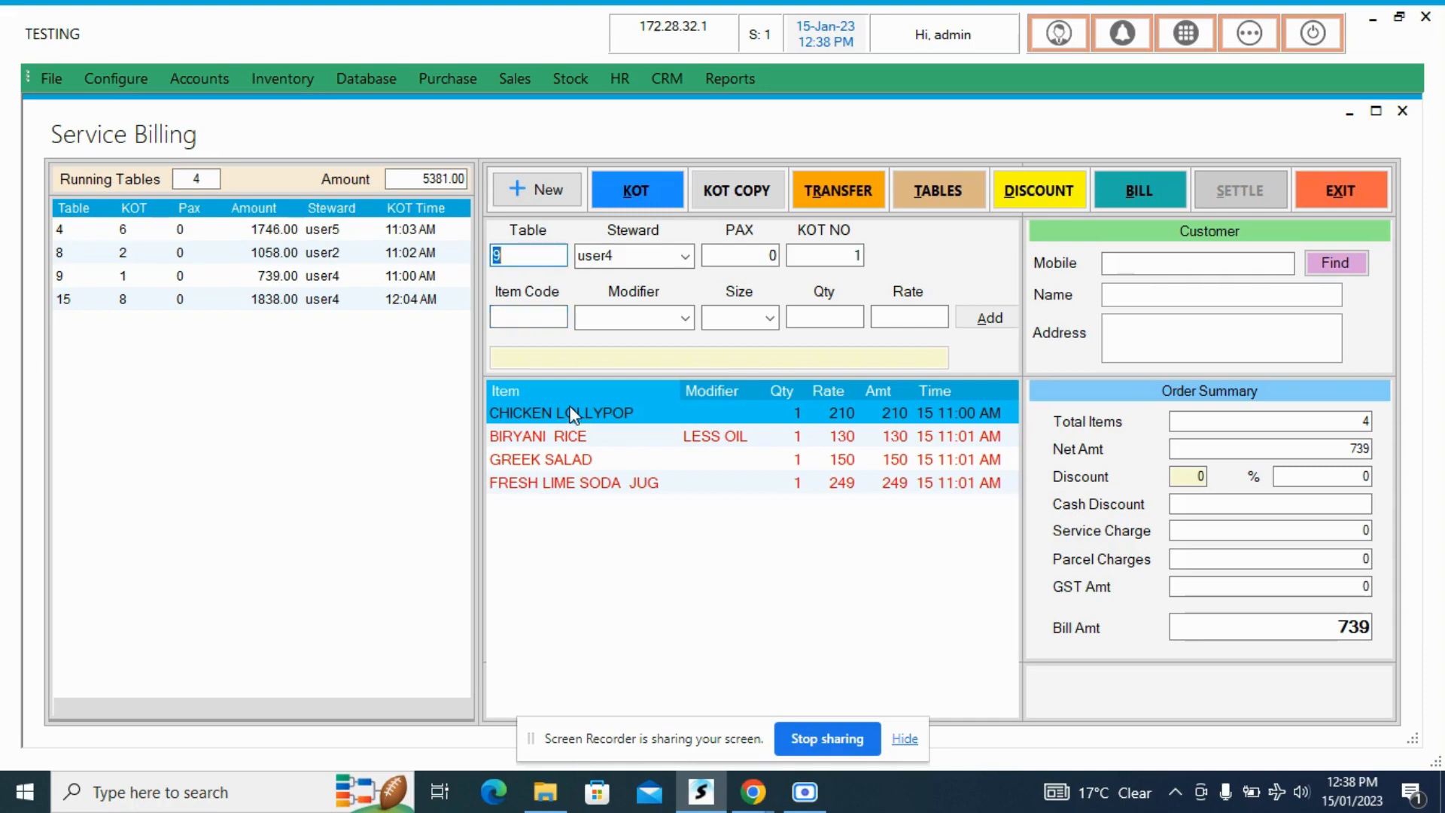
{"action": "type", "text": "2"}
{"action": "key", "text": "Tab"}
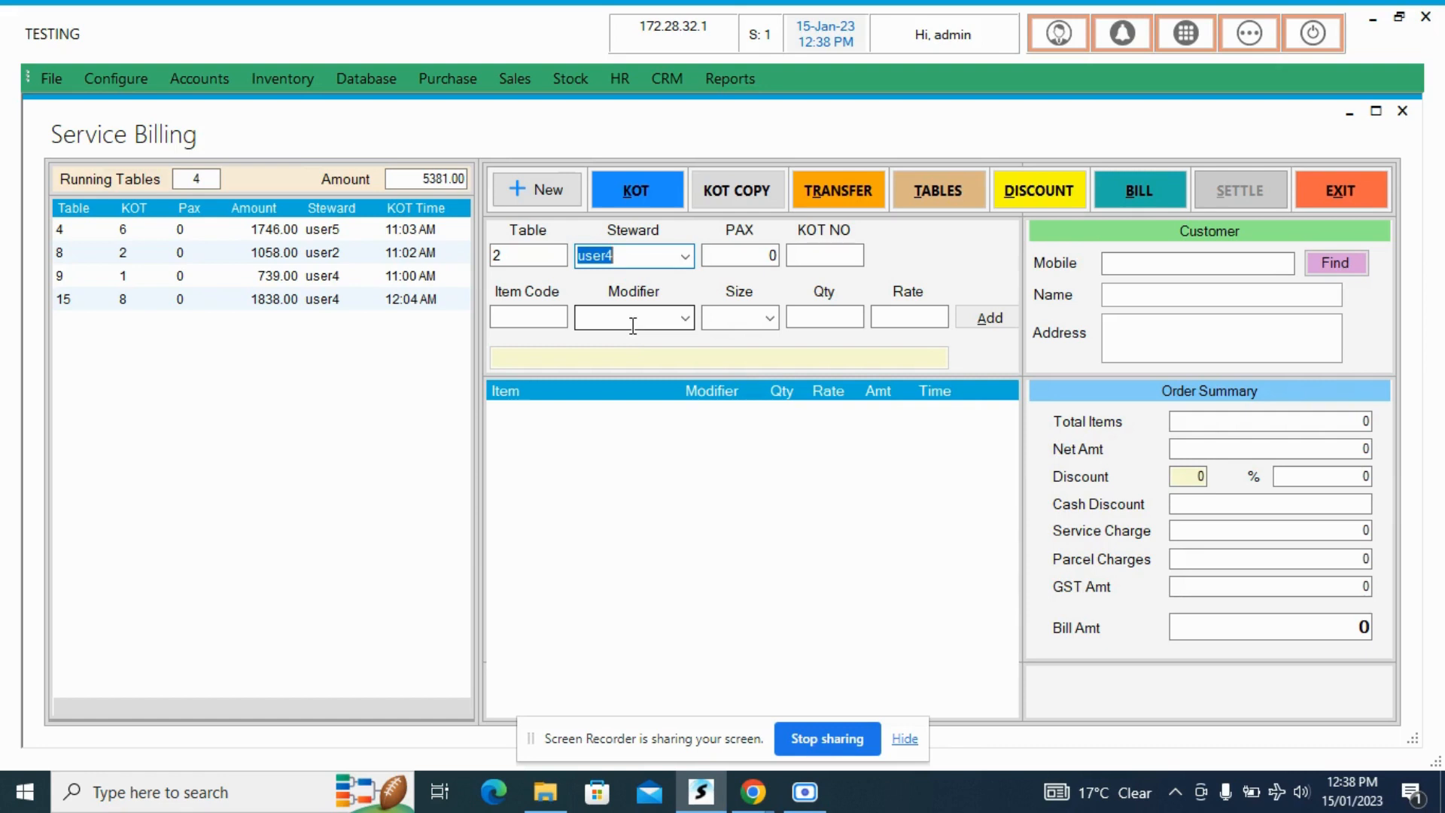
{"action": "key", "text": "shift+Tab"}
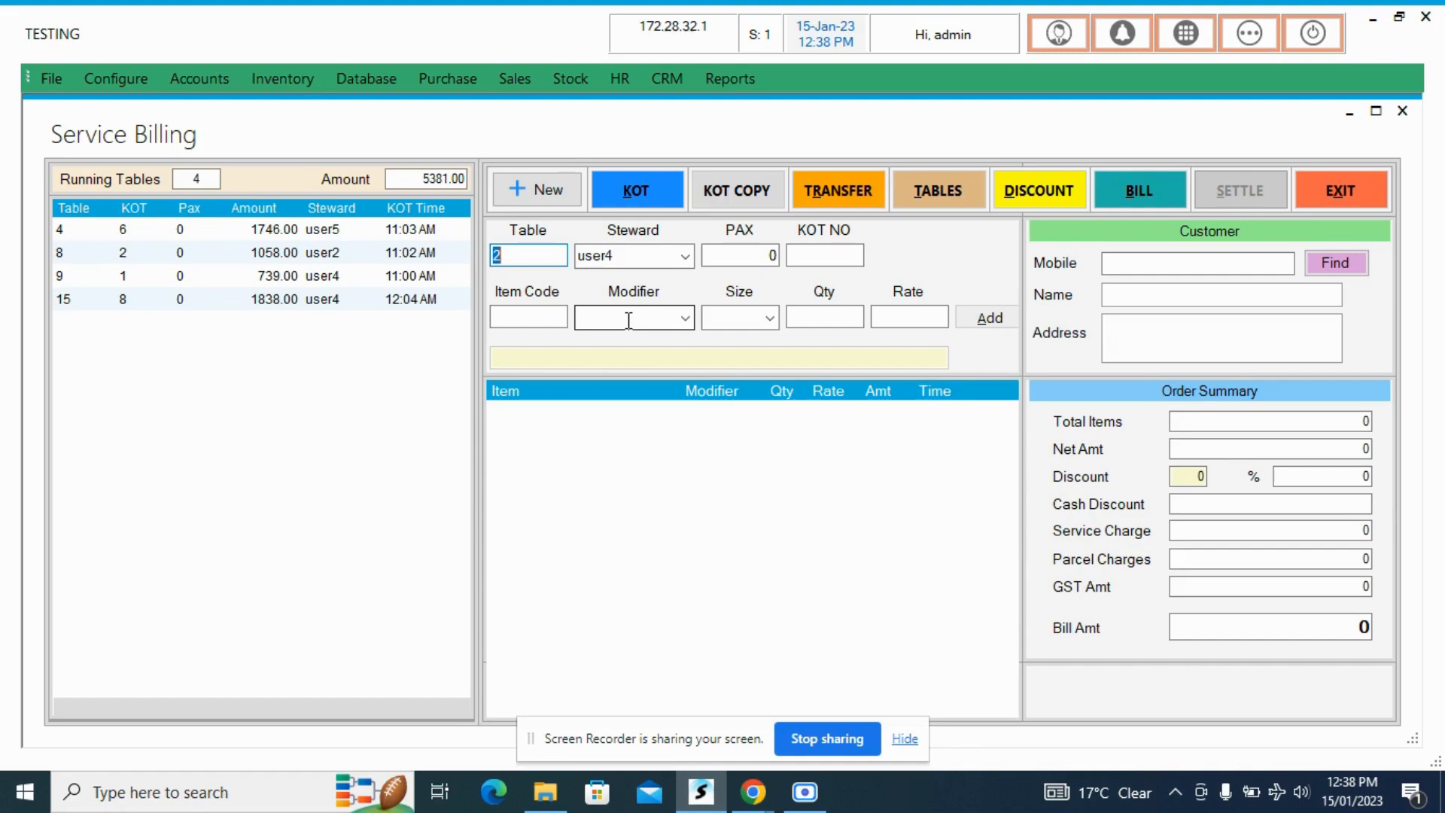
- Reopen table 9's order and apply the 5% Corporate Disc to it
{"action": "type", "text": "9"}
{"action": "key", "text": "Return"}
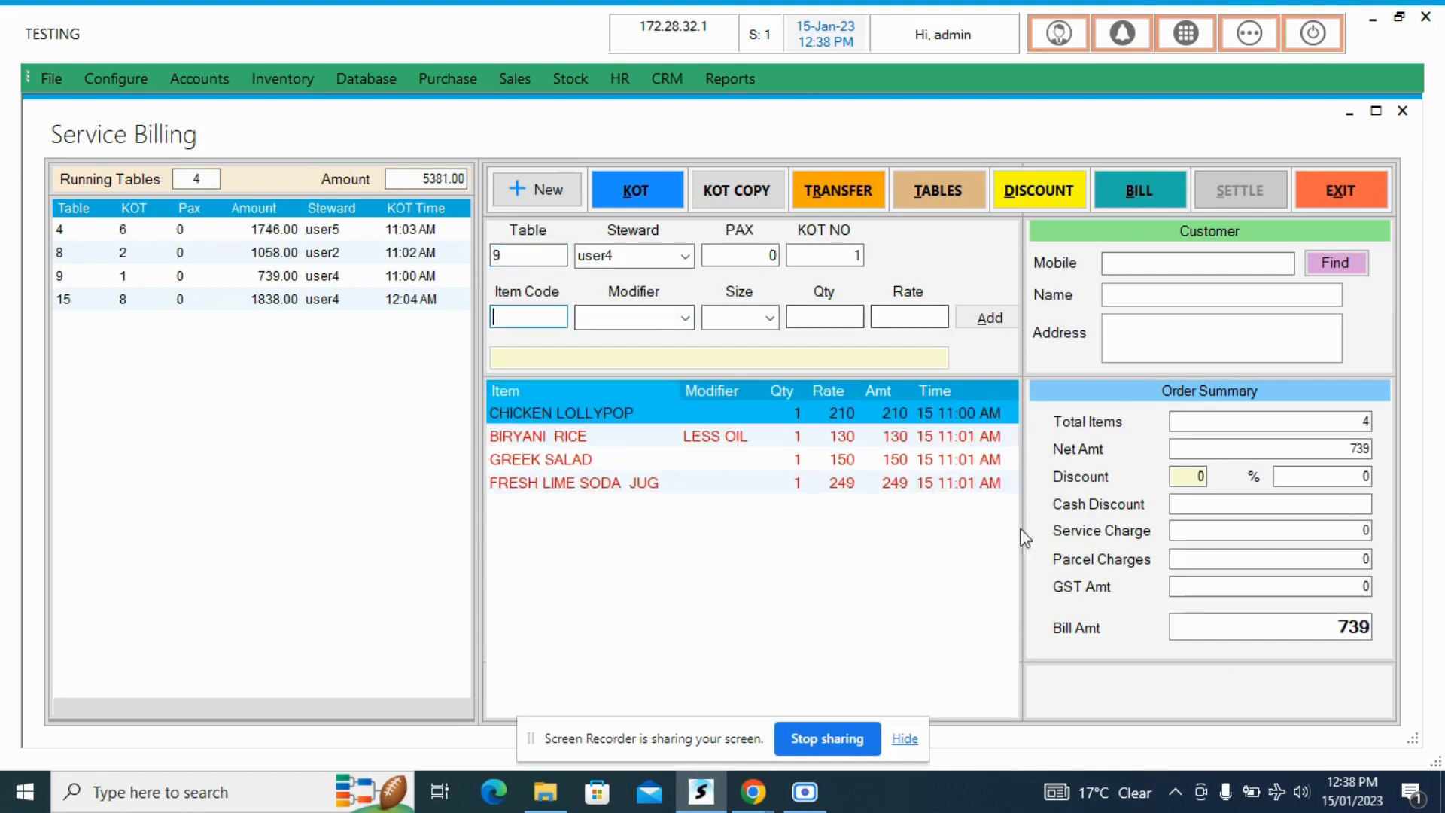
{"action": "left_click", "coordinate": [1033, 182]}
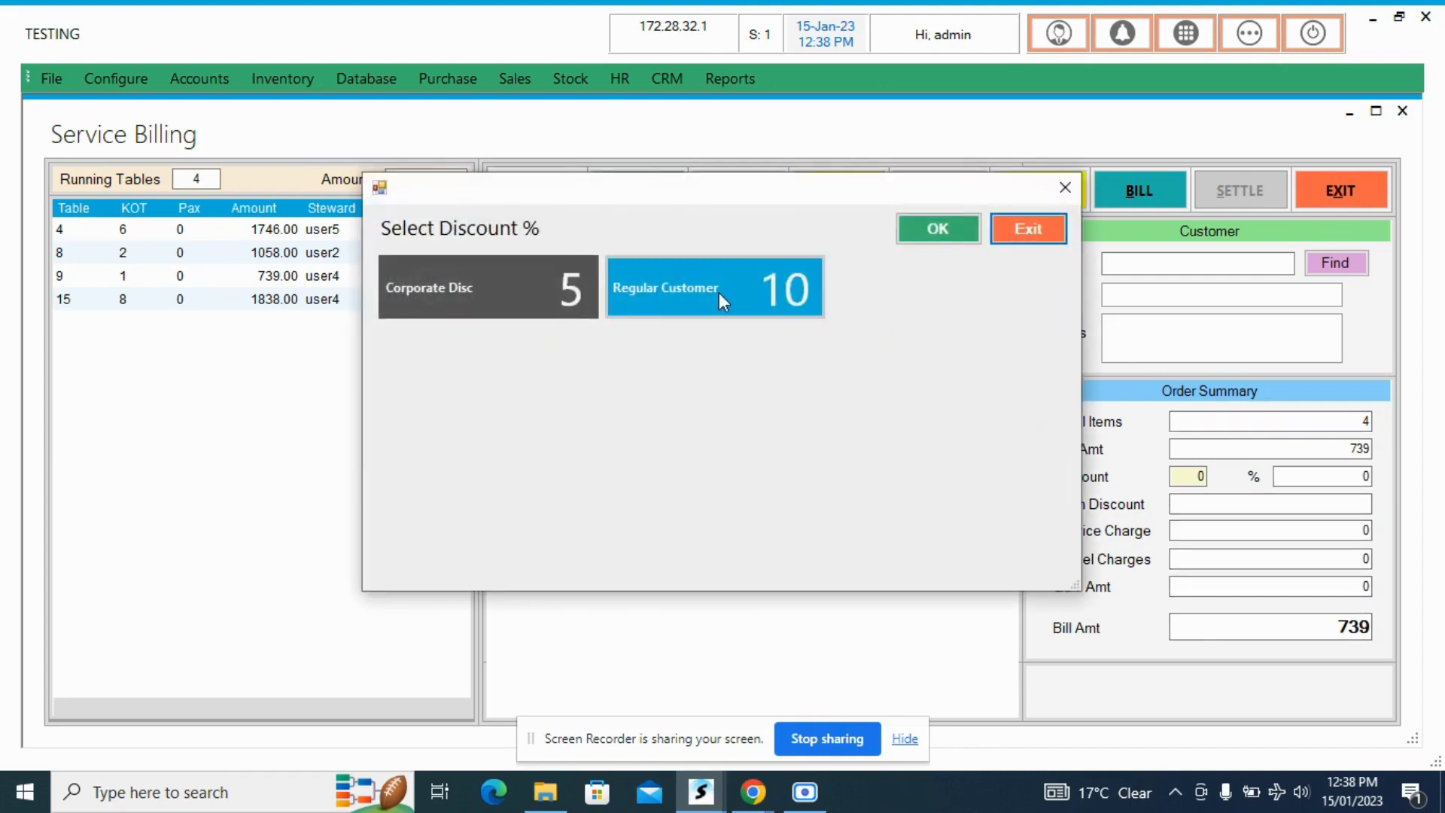
{"action": "left_click", "coordinate": [513, 286]}
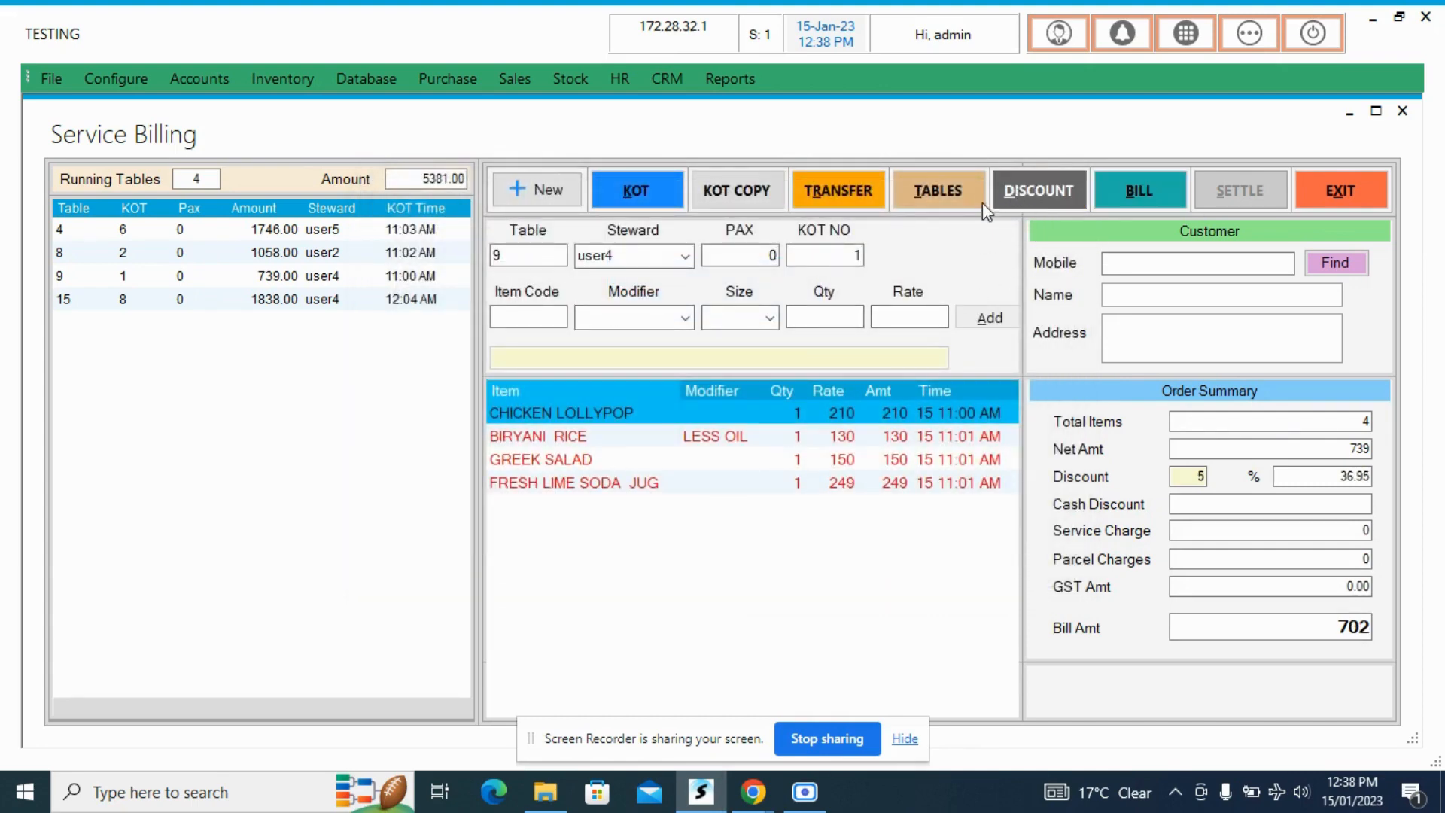
{"action": "left_click", "coordinate": [101, 75]}
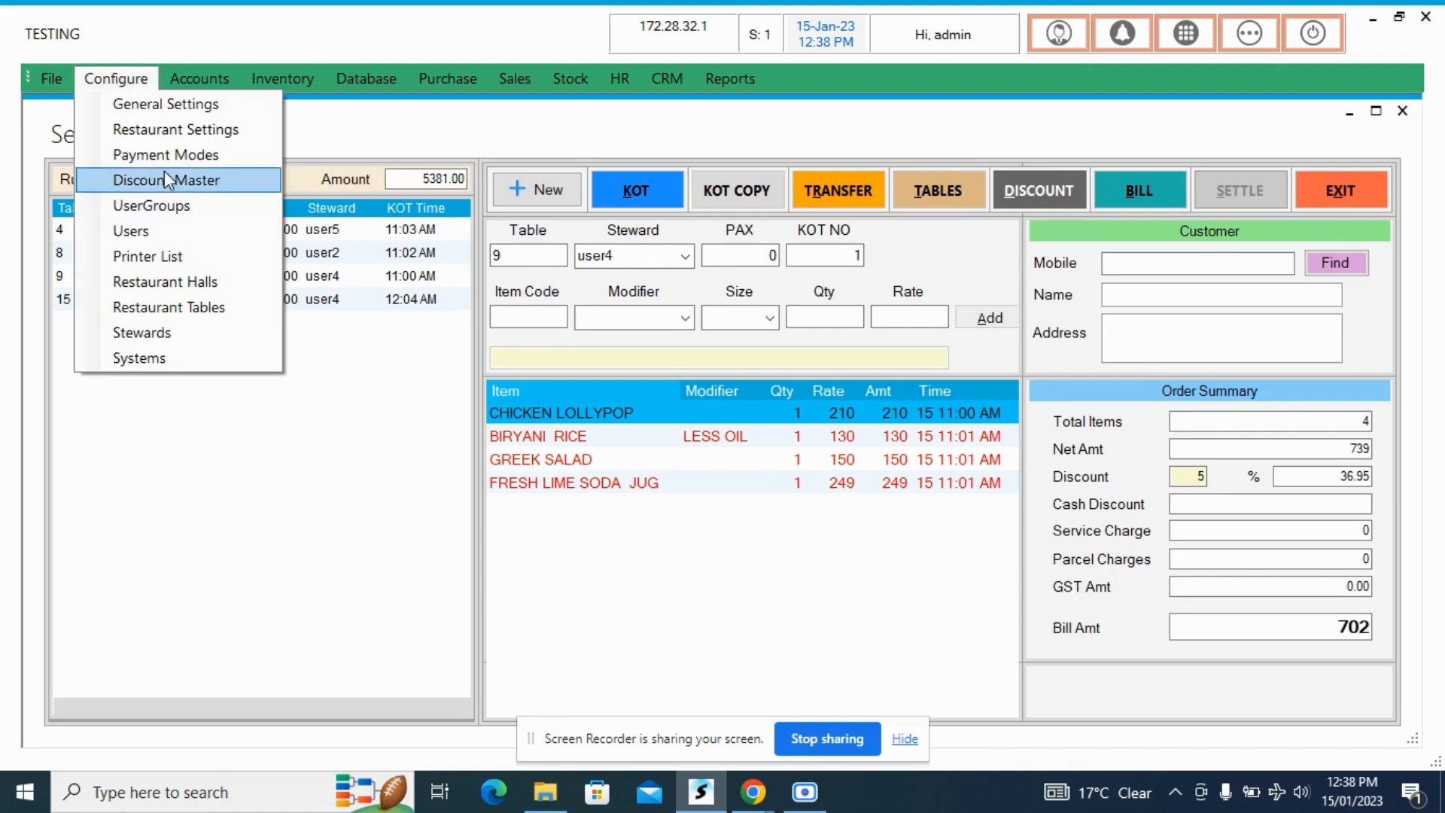
{"action": "left_click", "coordinate": [1080, 131]}
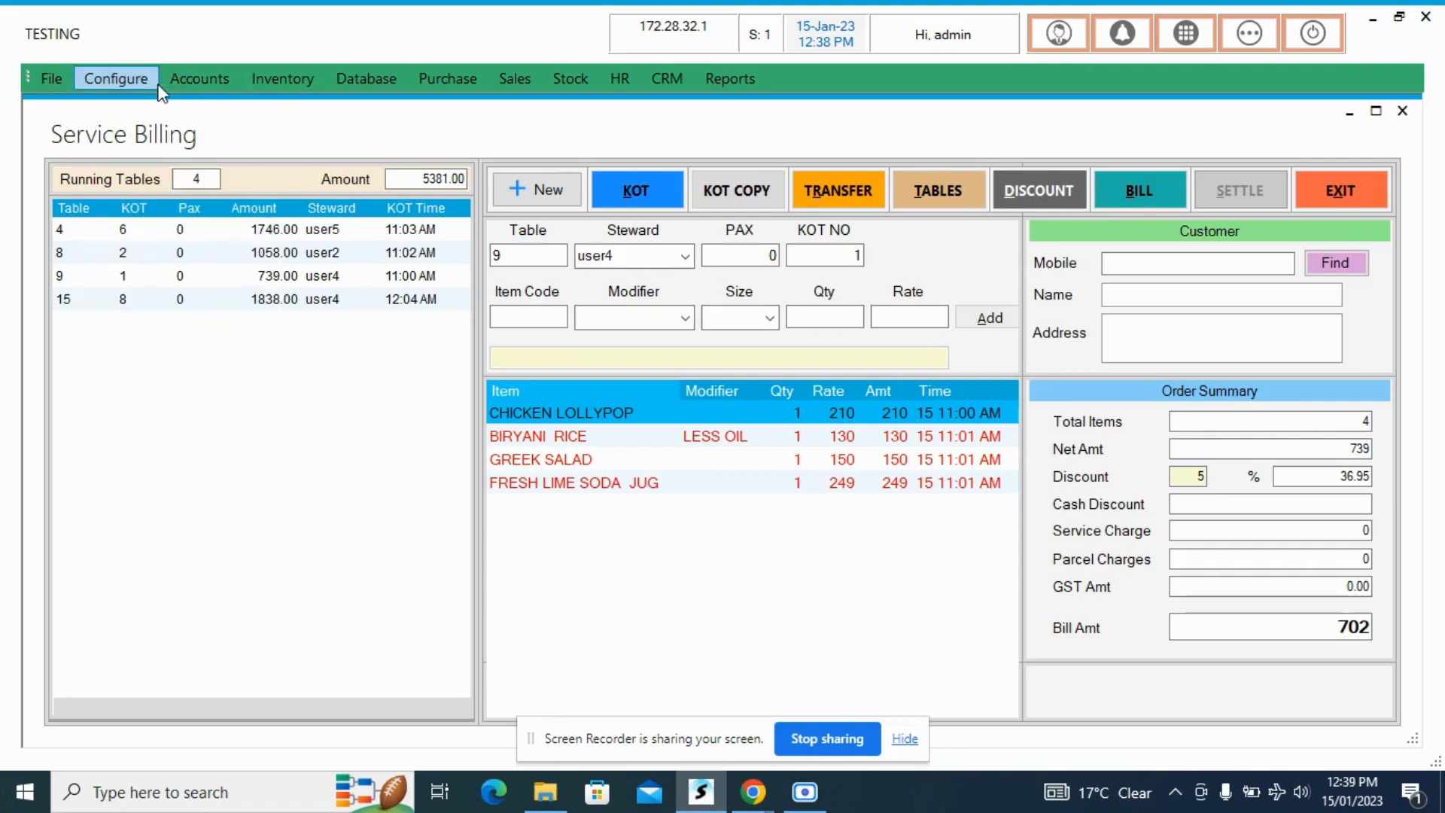
- Remove the discount from table 9's order and reapply the 5% Corporate Disc
{"action": "left_click", "coordinate": [1031, 195]}
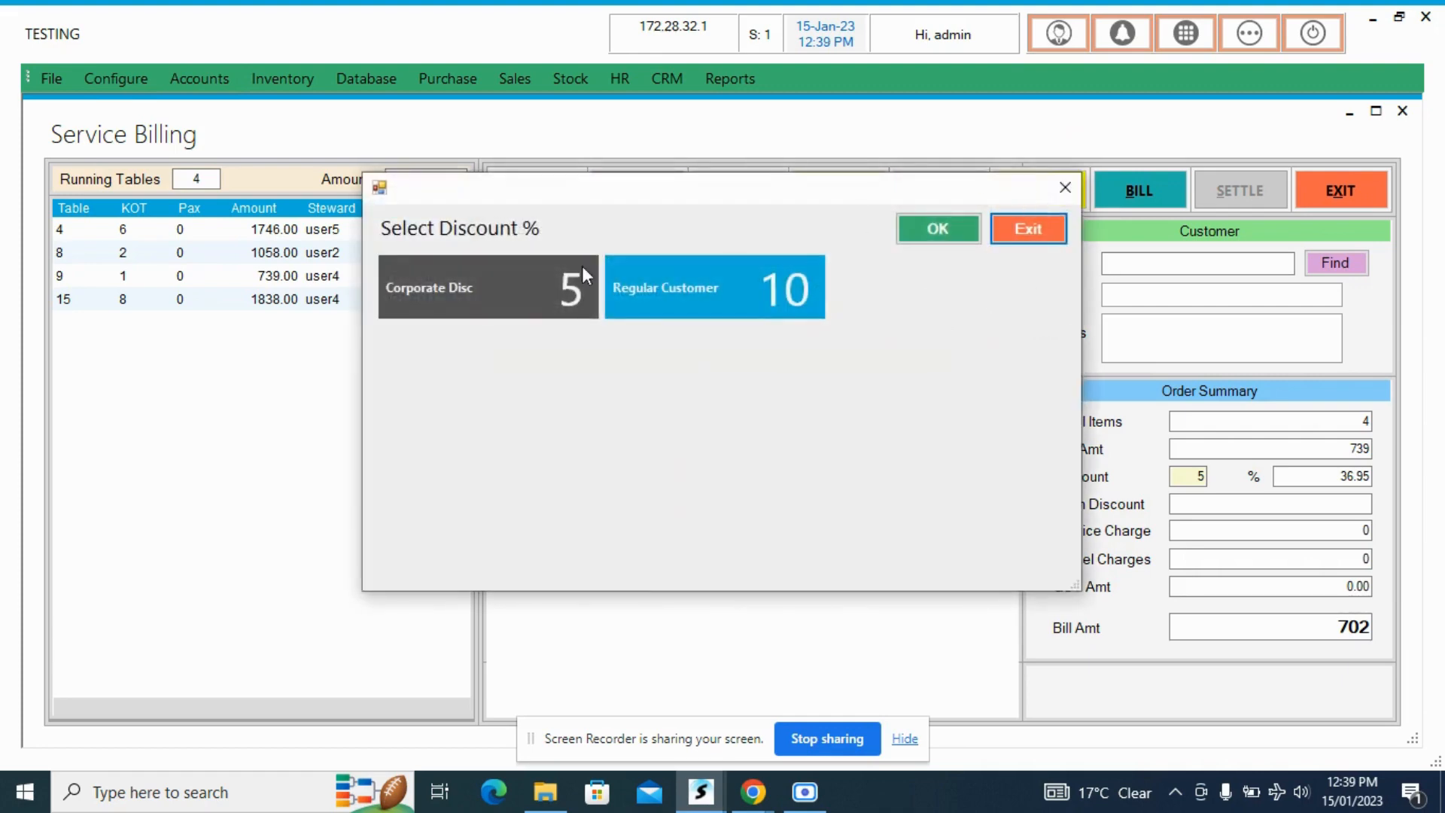
{"action": "left_click", "coordinate": [1046, 242]}
{"action": "left_click", "coordinate": [1011, 195]}
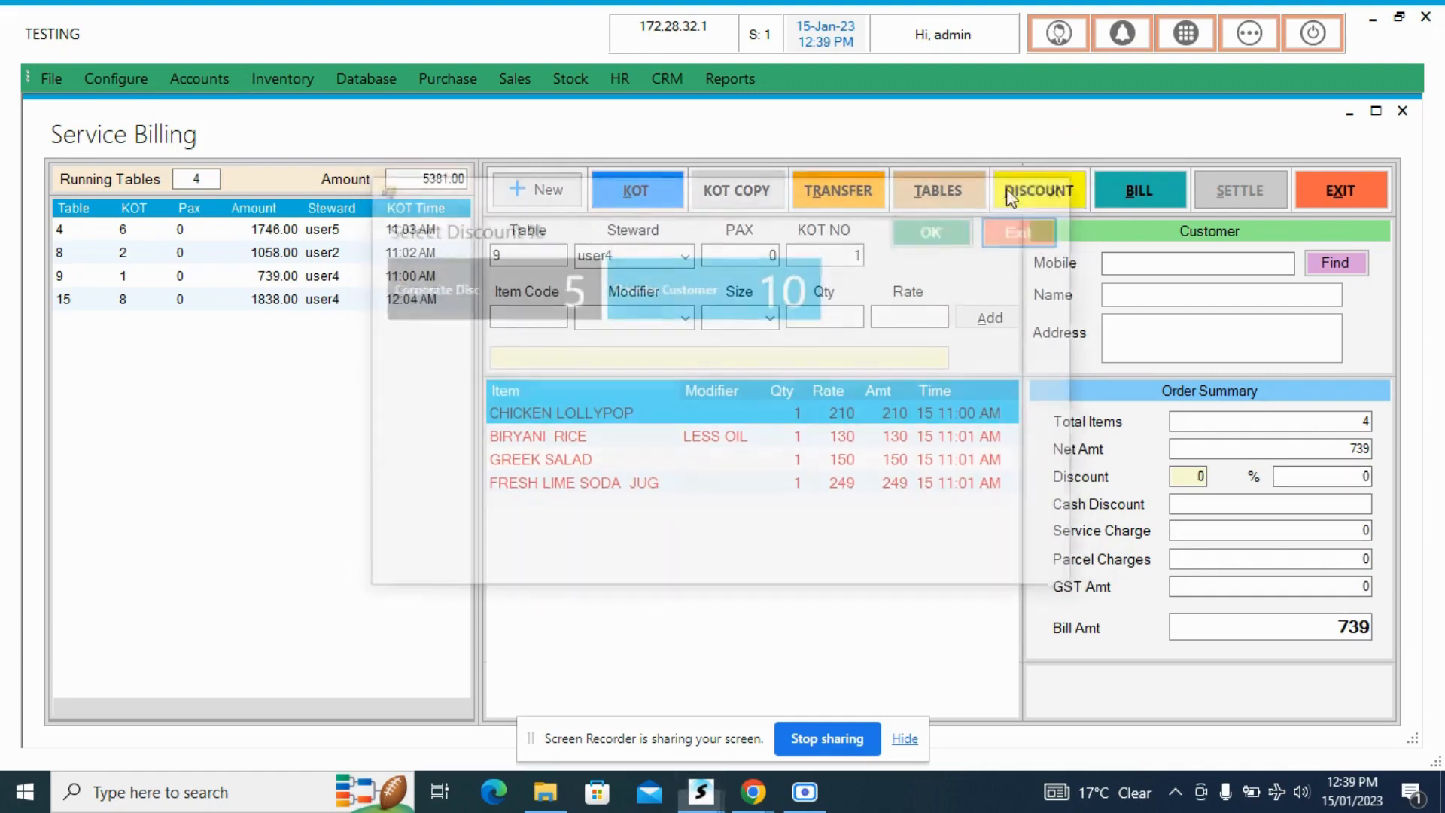
{"action": "left_click", "coordinate": [516, 290]}
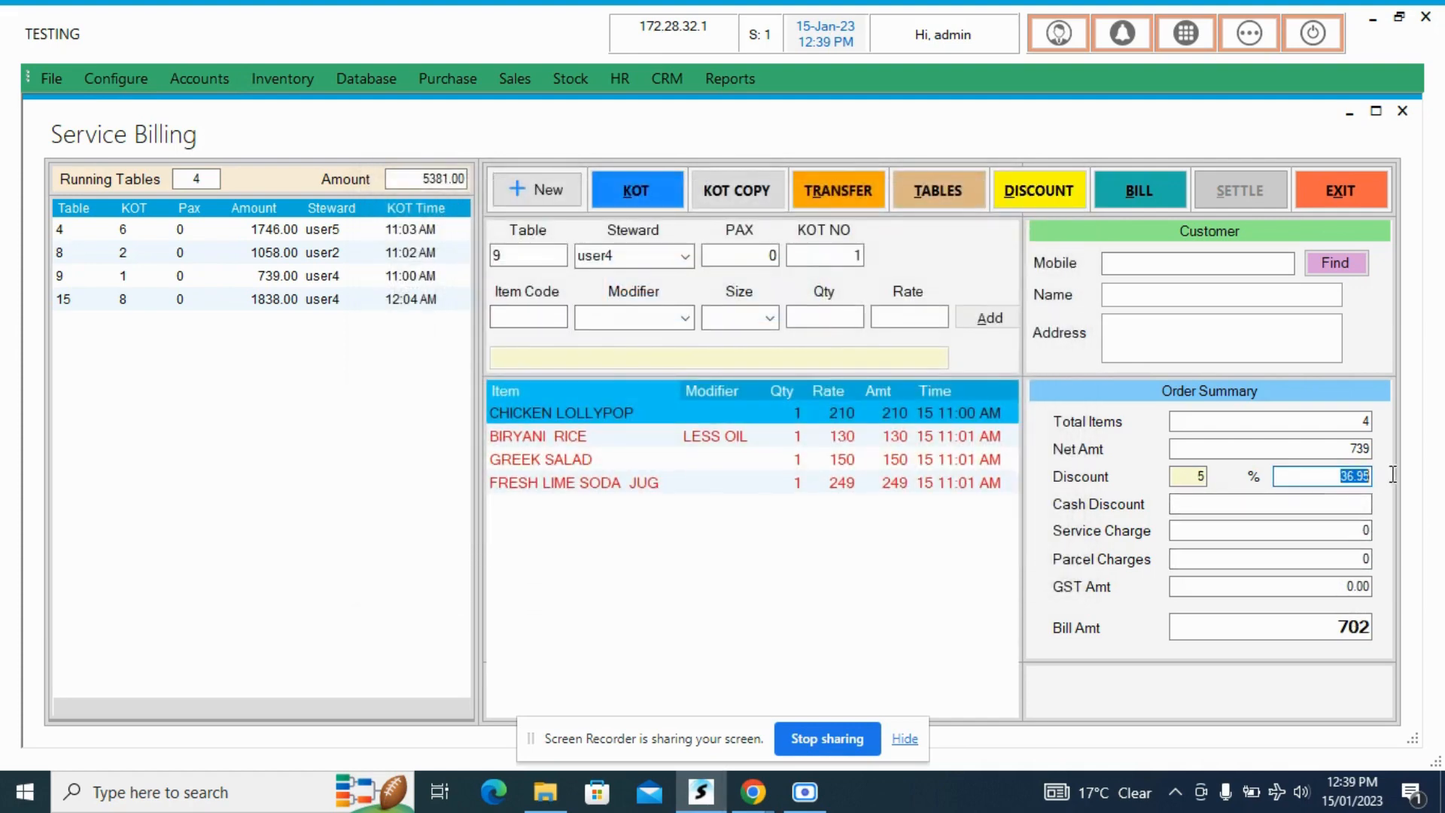
- Try parcel charges of 15 and 20 on table 9's order and clear the amount
{"action": "left_click", "coordinate": [1305, 557]}
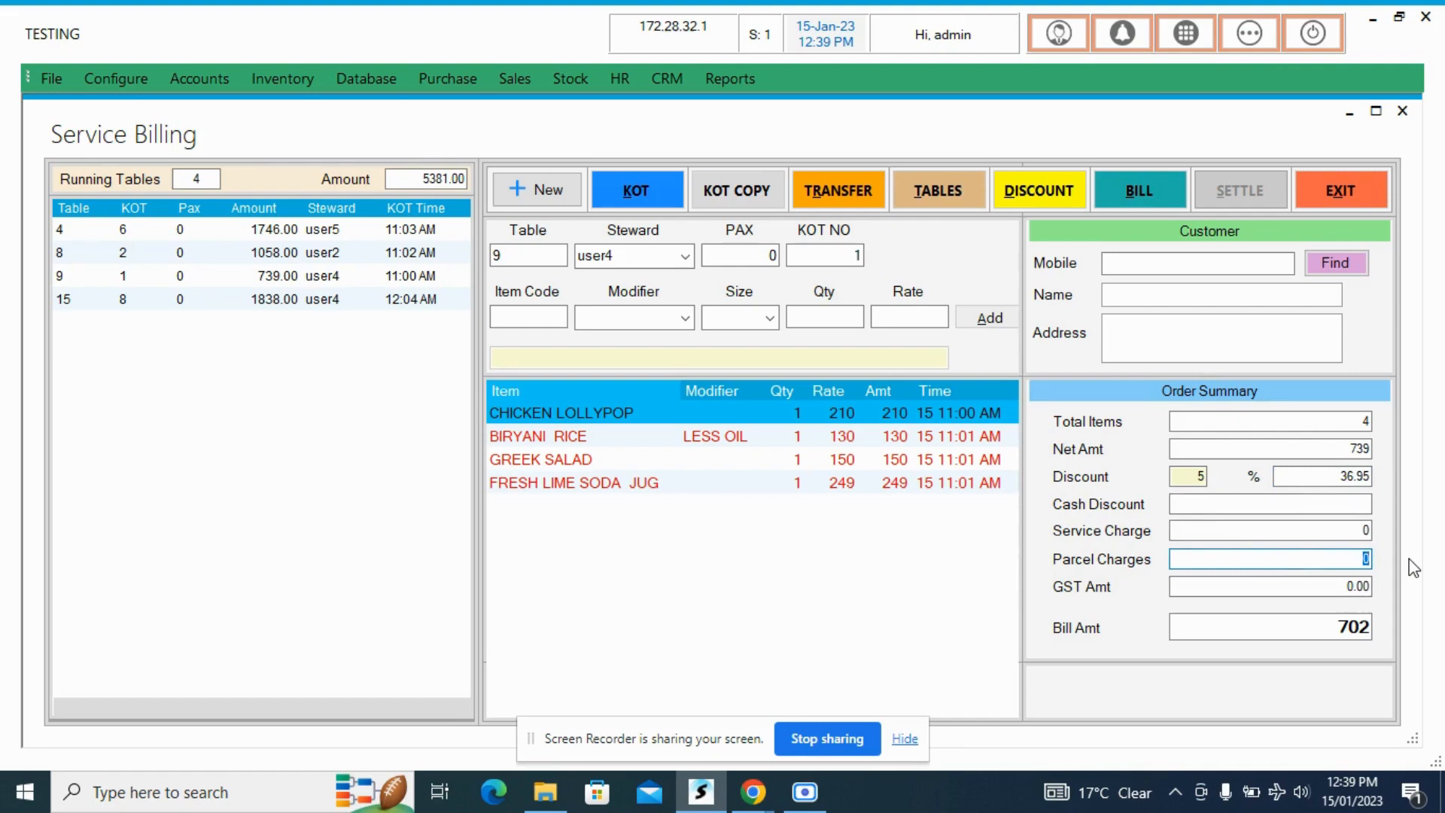
{"action": "type", "text": "15"}
{"action": "key", "text": "BackSpace"}
{"action": "key", "text": "BackSpace"}
{"action": "type", "text": "20"}
{"action": "key", "text": "BackSpace"}
{"action": "key", "text": "BackSpace"}
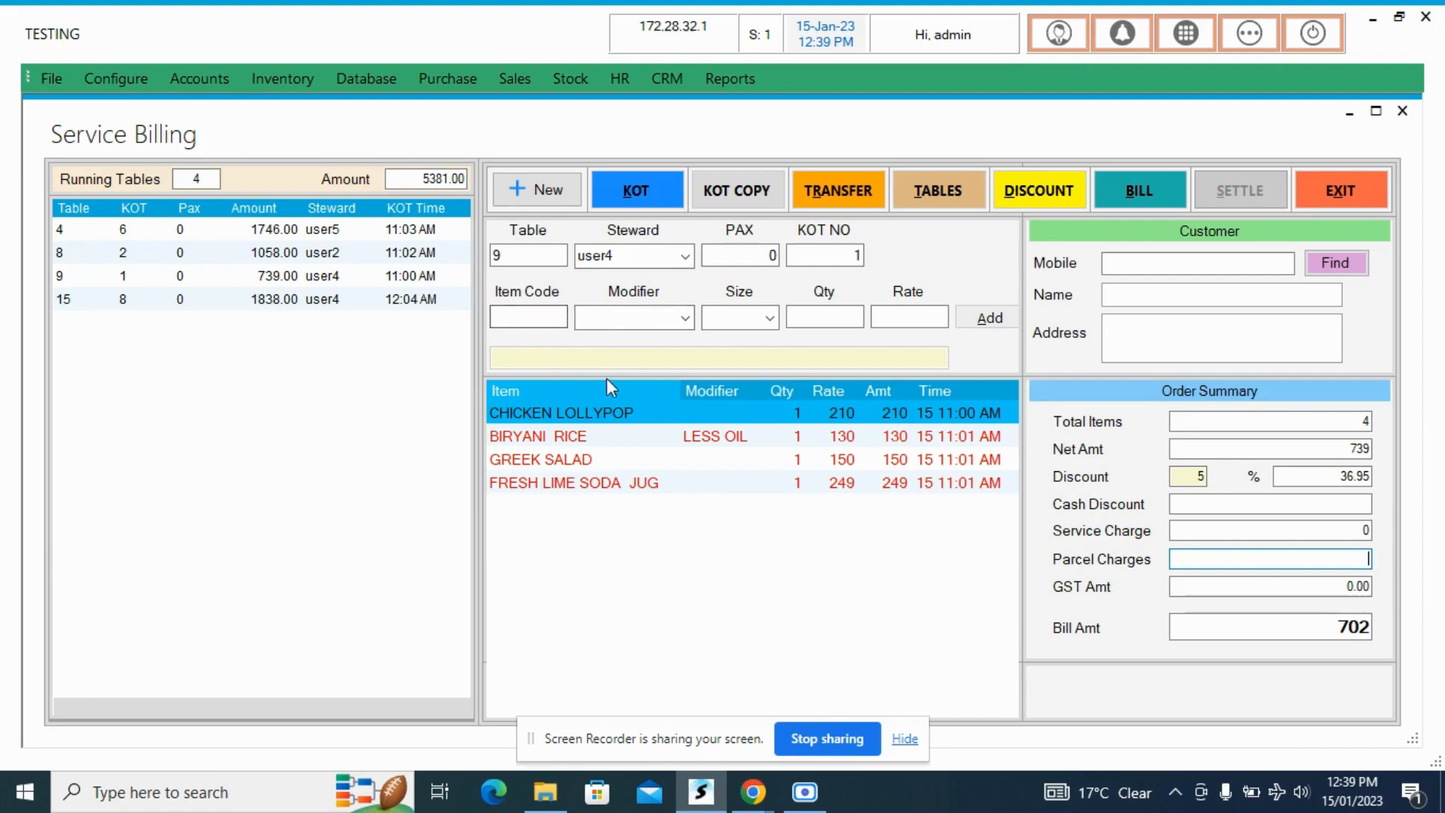
- Generate the bill for table 9's discounted order and confirm it
{"action": "left_click", "coordinate": [517, 314]}
{"action": "left_click", "coordinate": [1139, 191]}
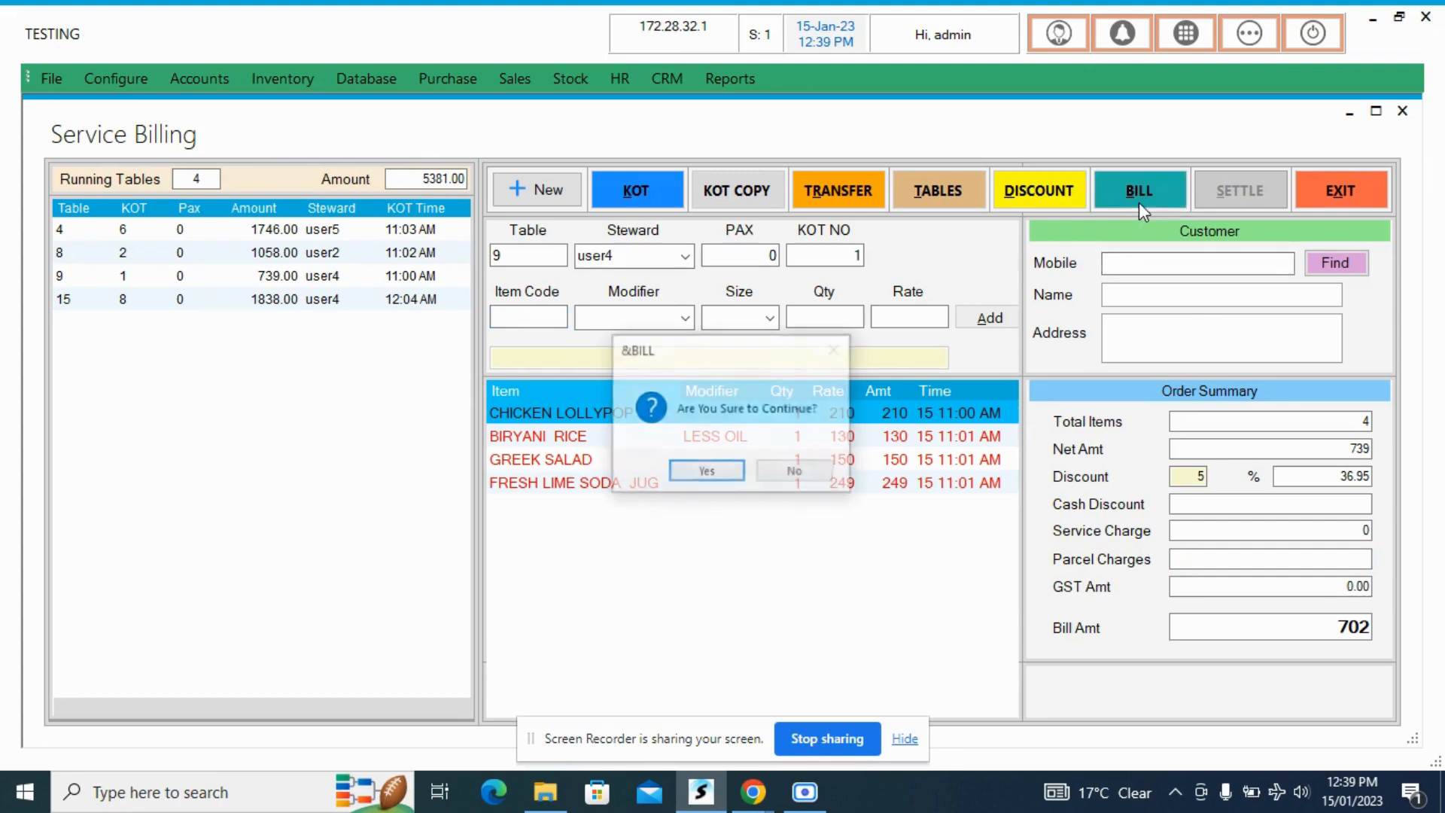
{"action": "left_click", "coordinate": [707, 471]}
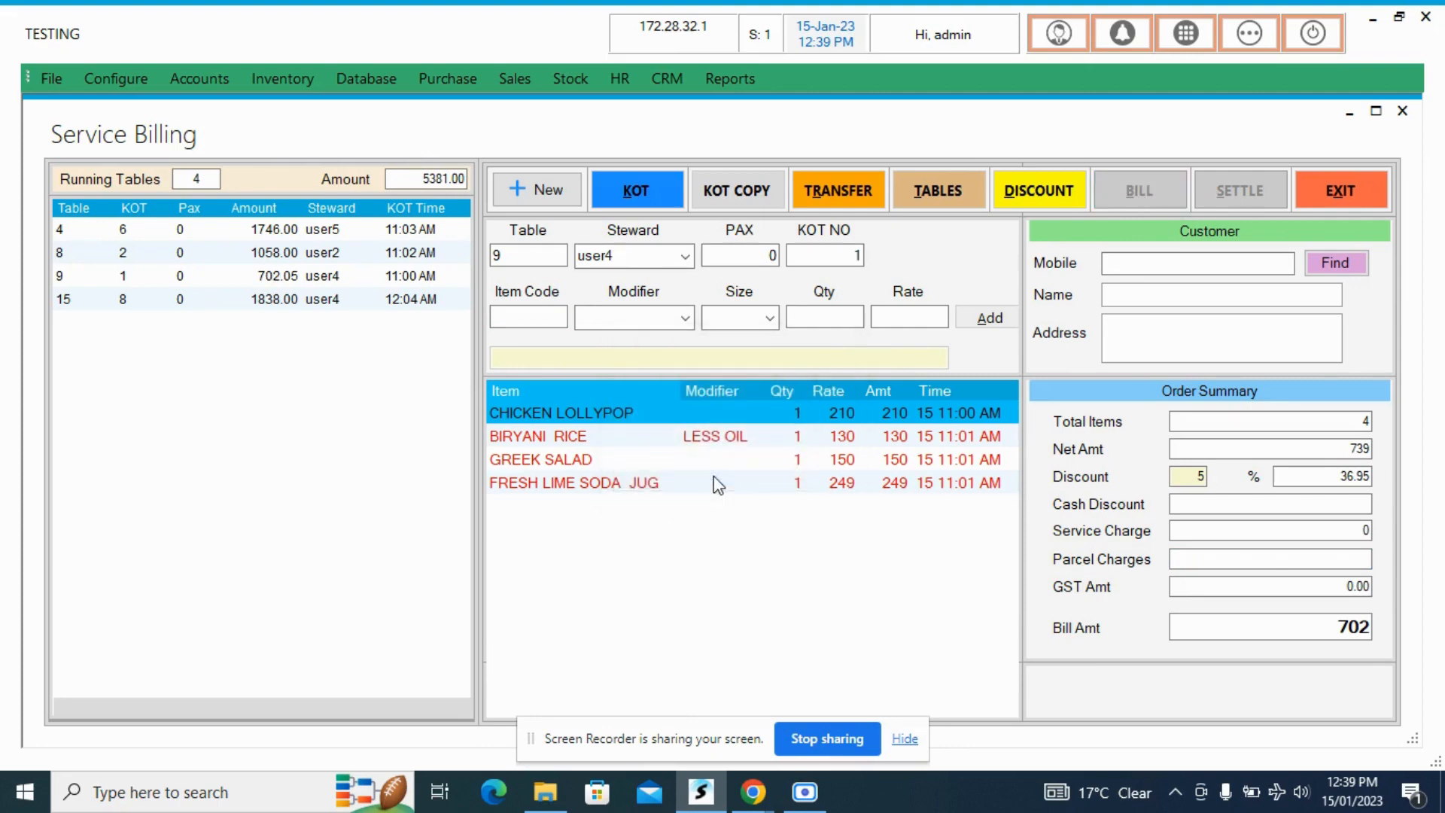
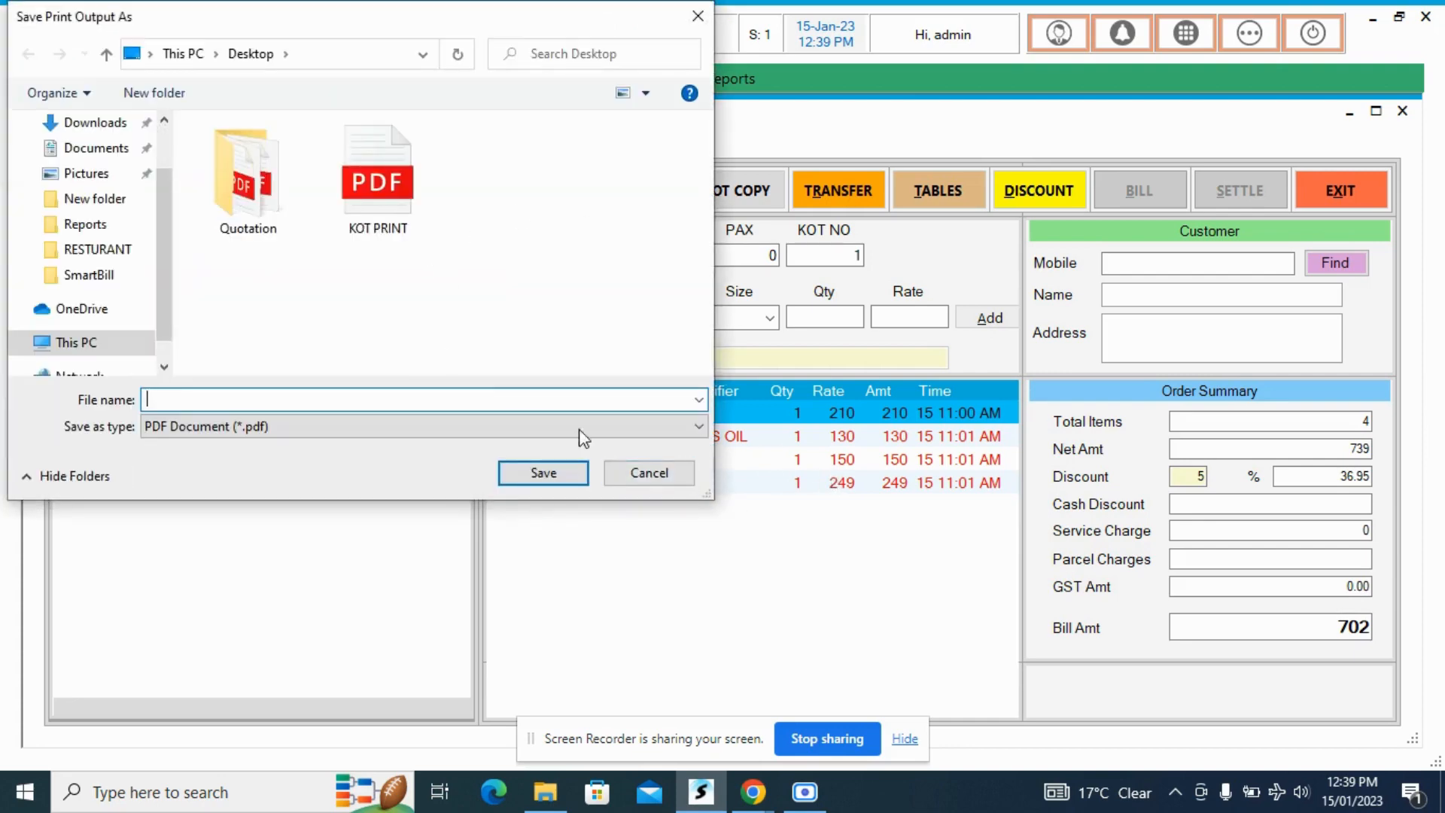
- Cancel saving the bill's print output and exit Service Billing
{"action": "left_click", "coordinate": [647, 477]}
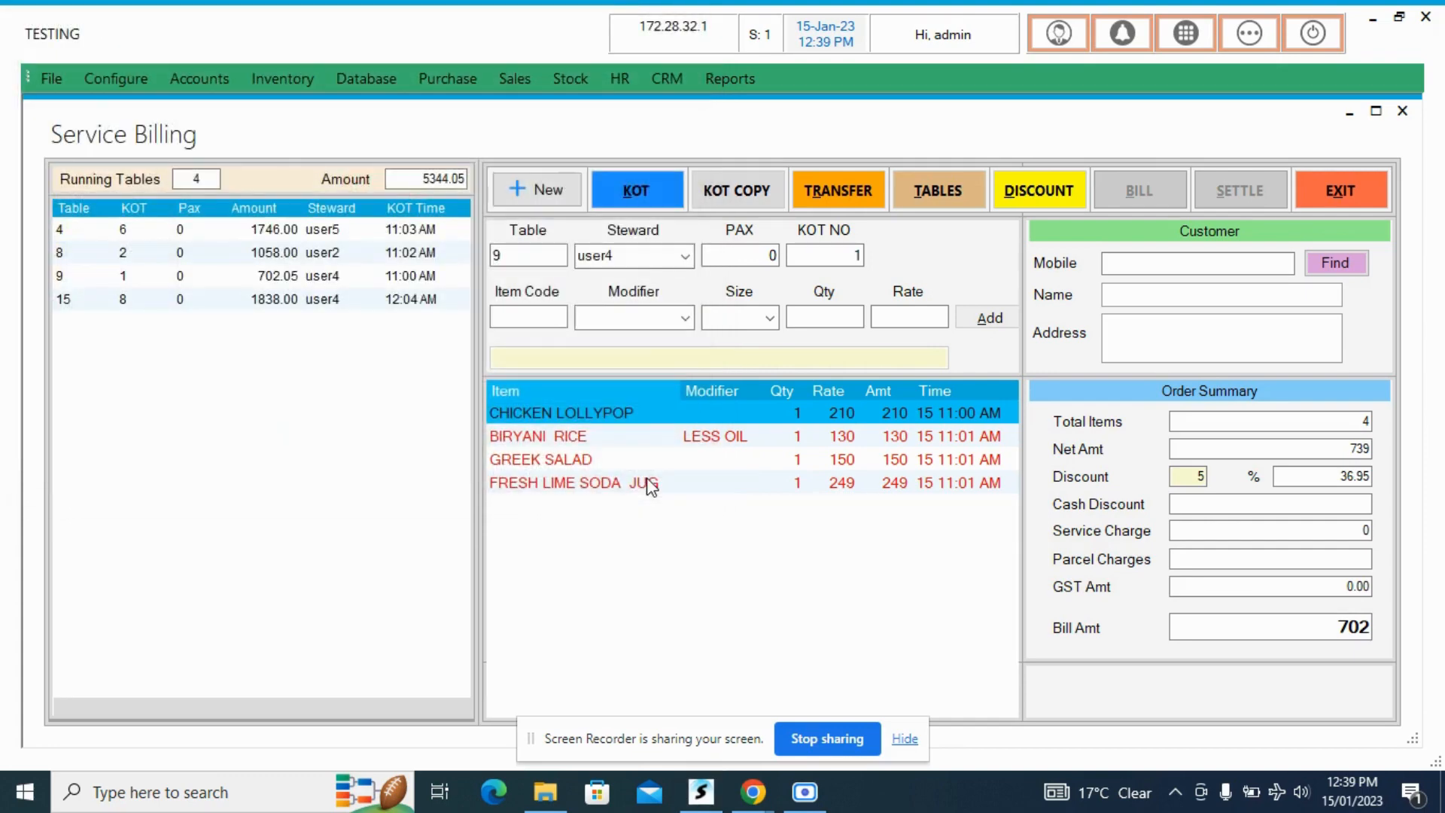
{"action": "left_click", "coordinate": [648, 477]}
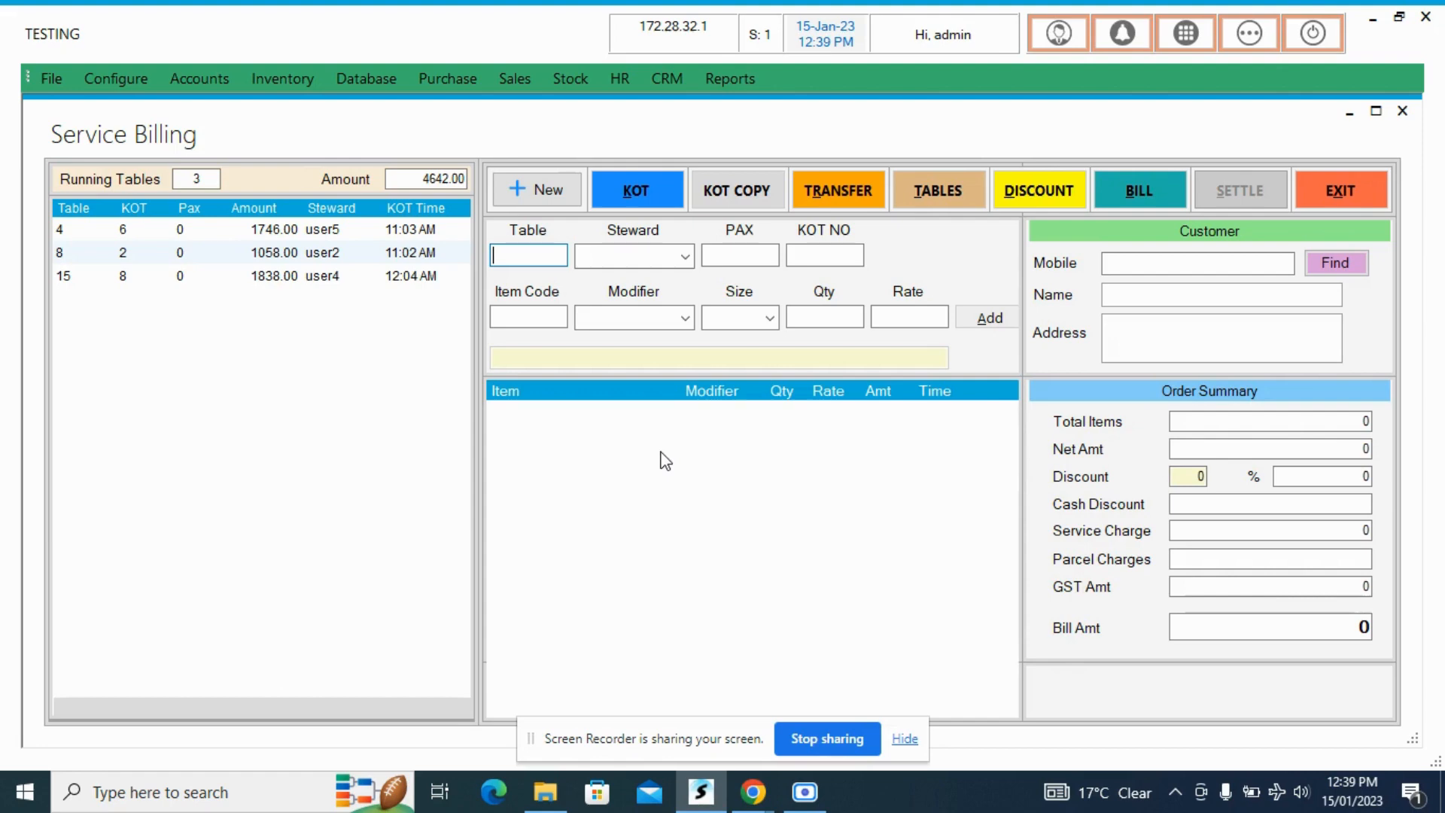
{"action": "left_click", "coordinate": [1316, 189]}
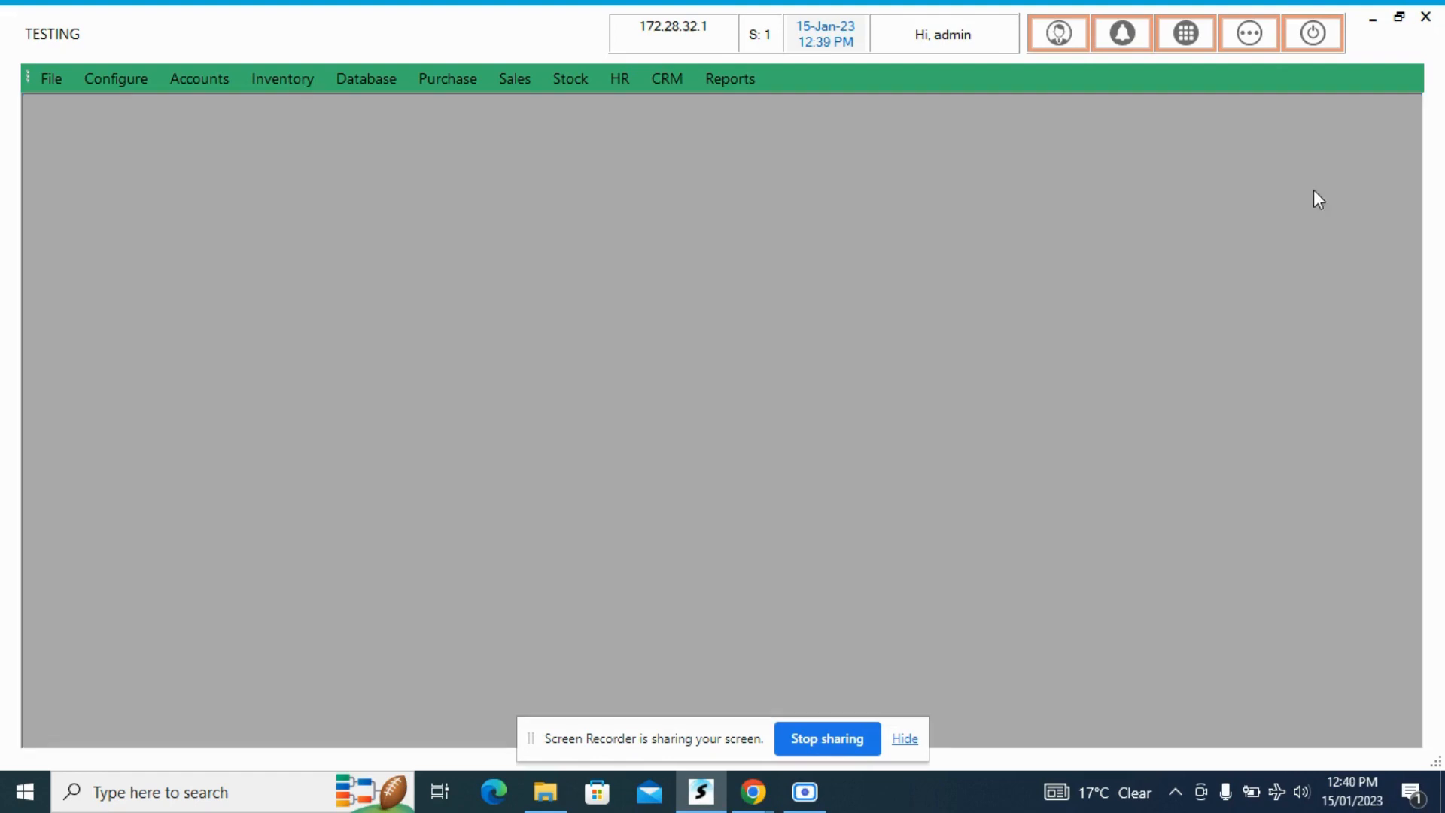
- Open the Sales Ledger from the favourites and list the sales bills for 15/01/2023
{"action": "left_click", "coordinate": [1249, 34]}
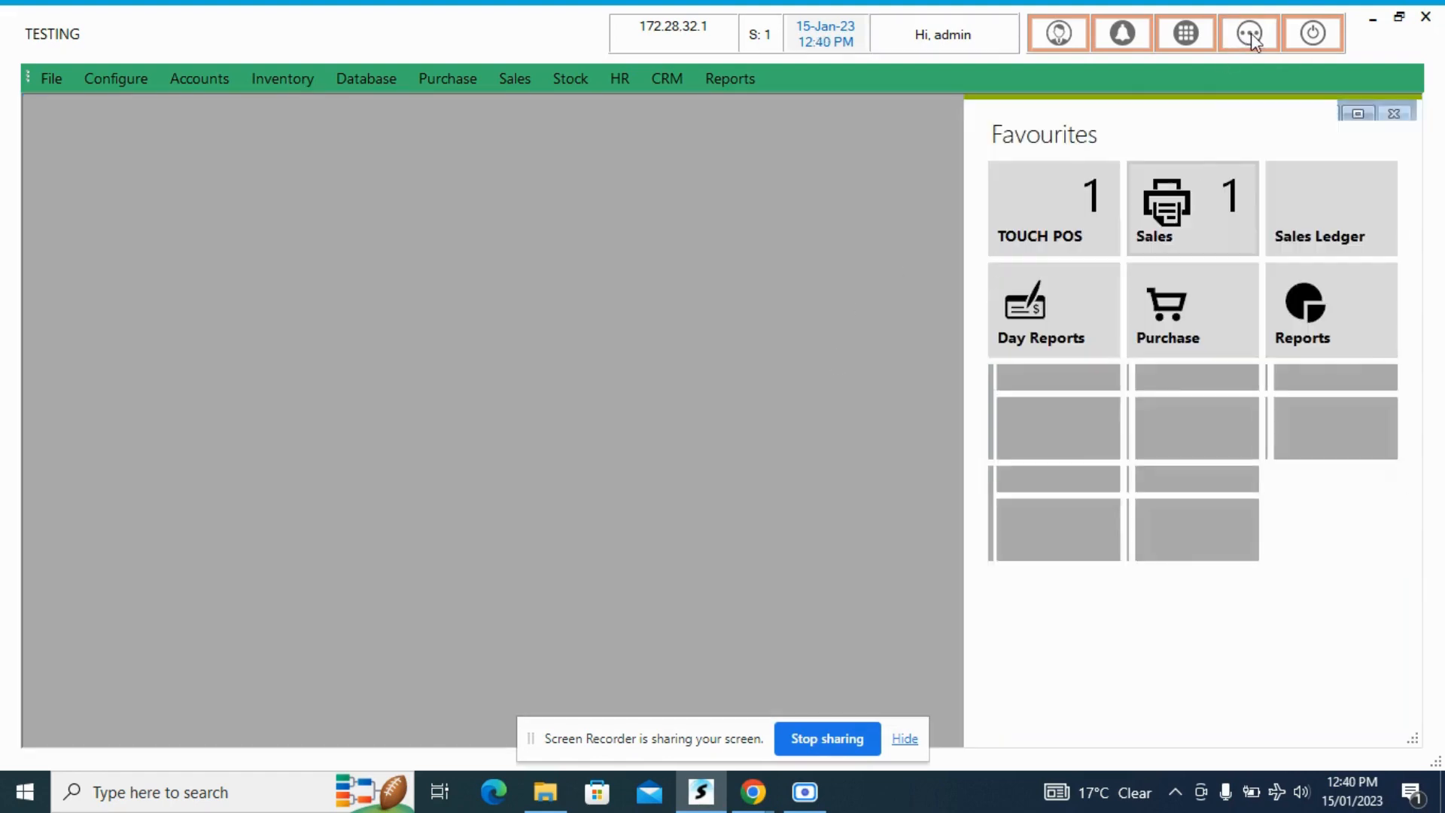
{"action": "left_click", "coordinate": [1402, 111]}
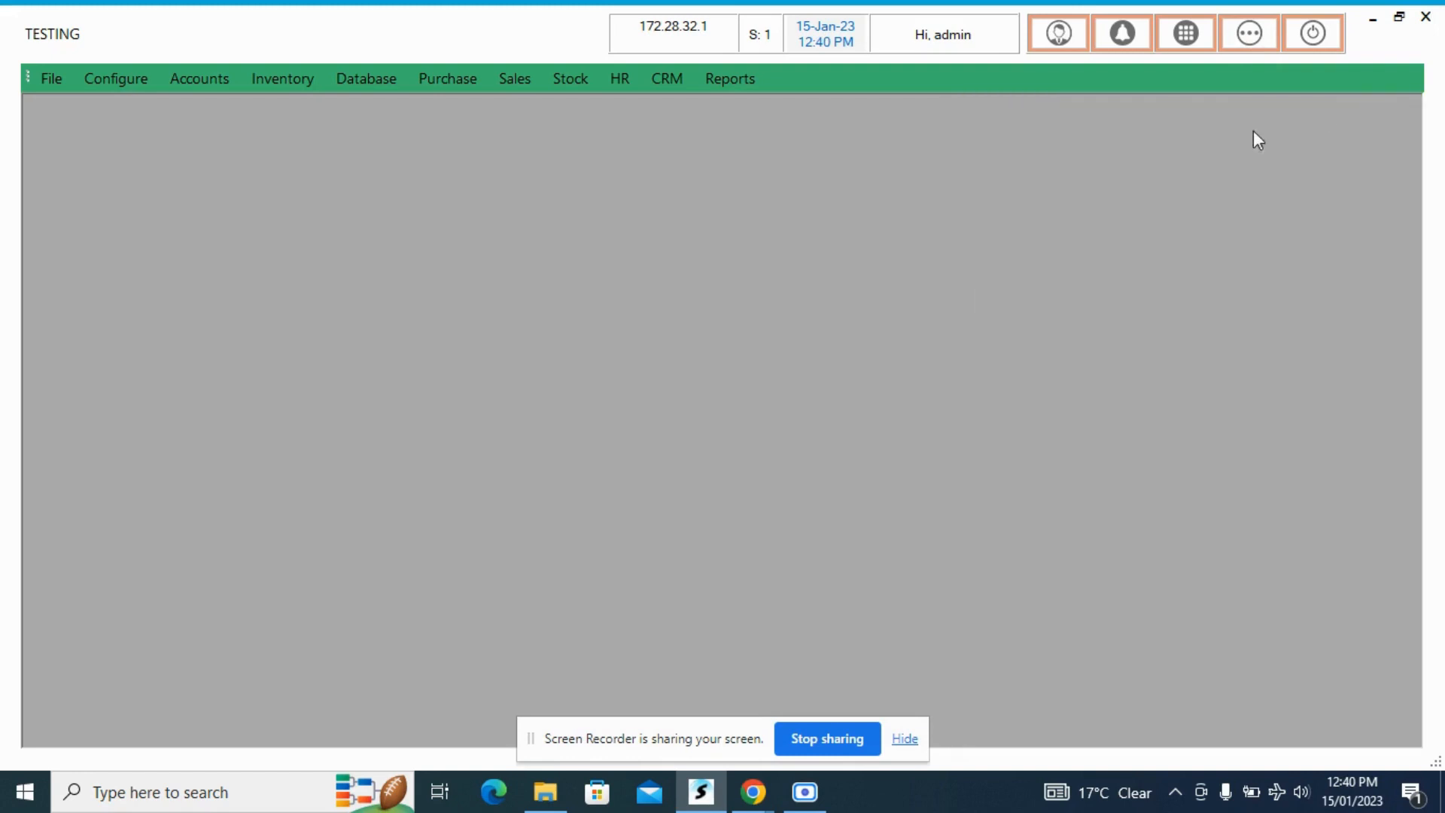
{"action": "left_click", "coordinate": [1248, 38]}
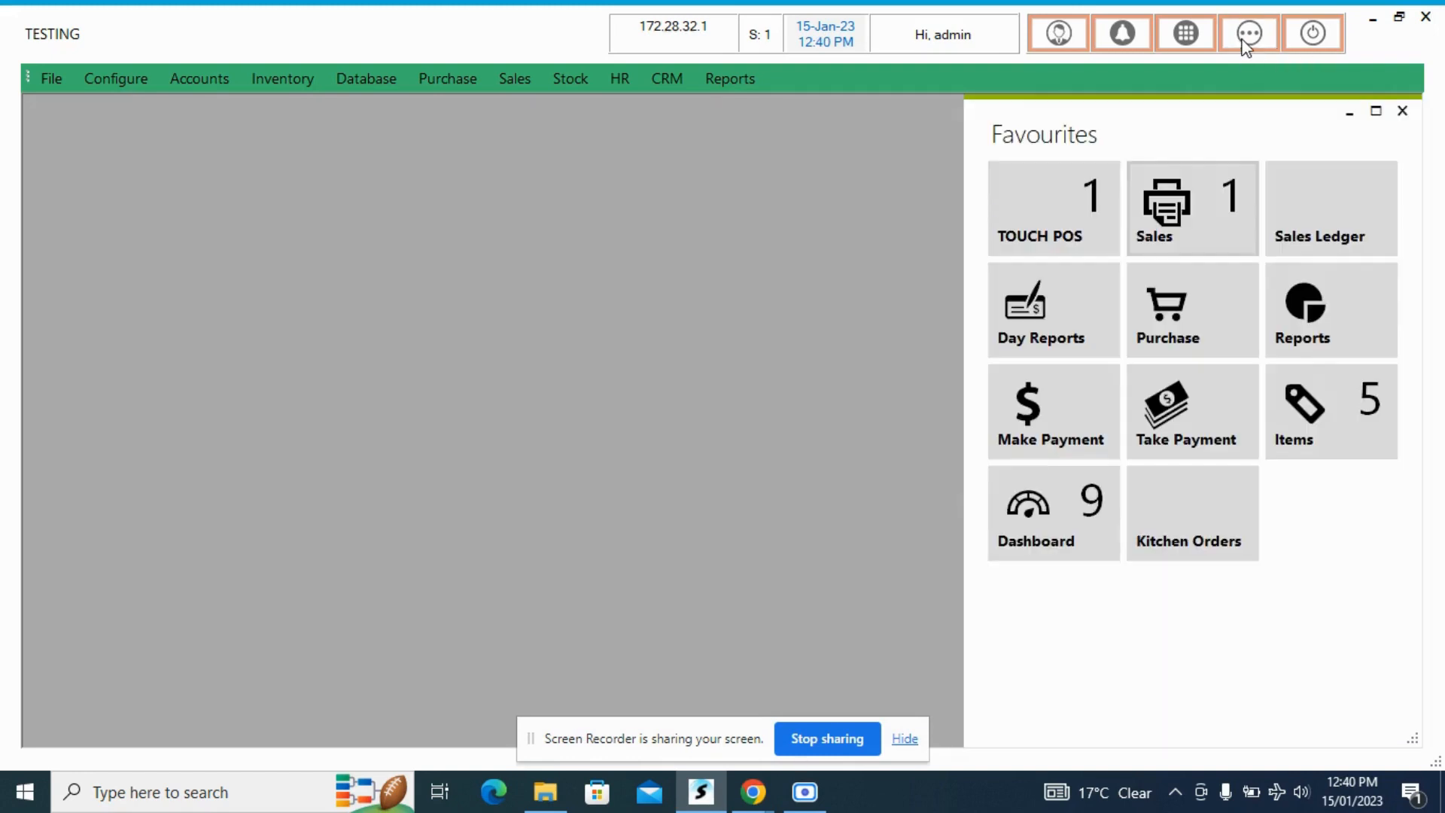
{"action": "left_click", "coordinate": [1317, 212]}
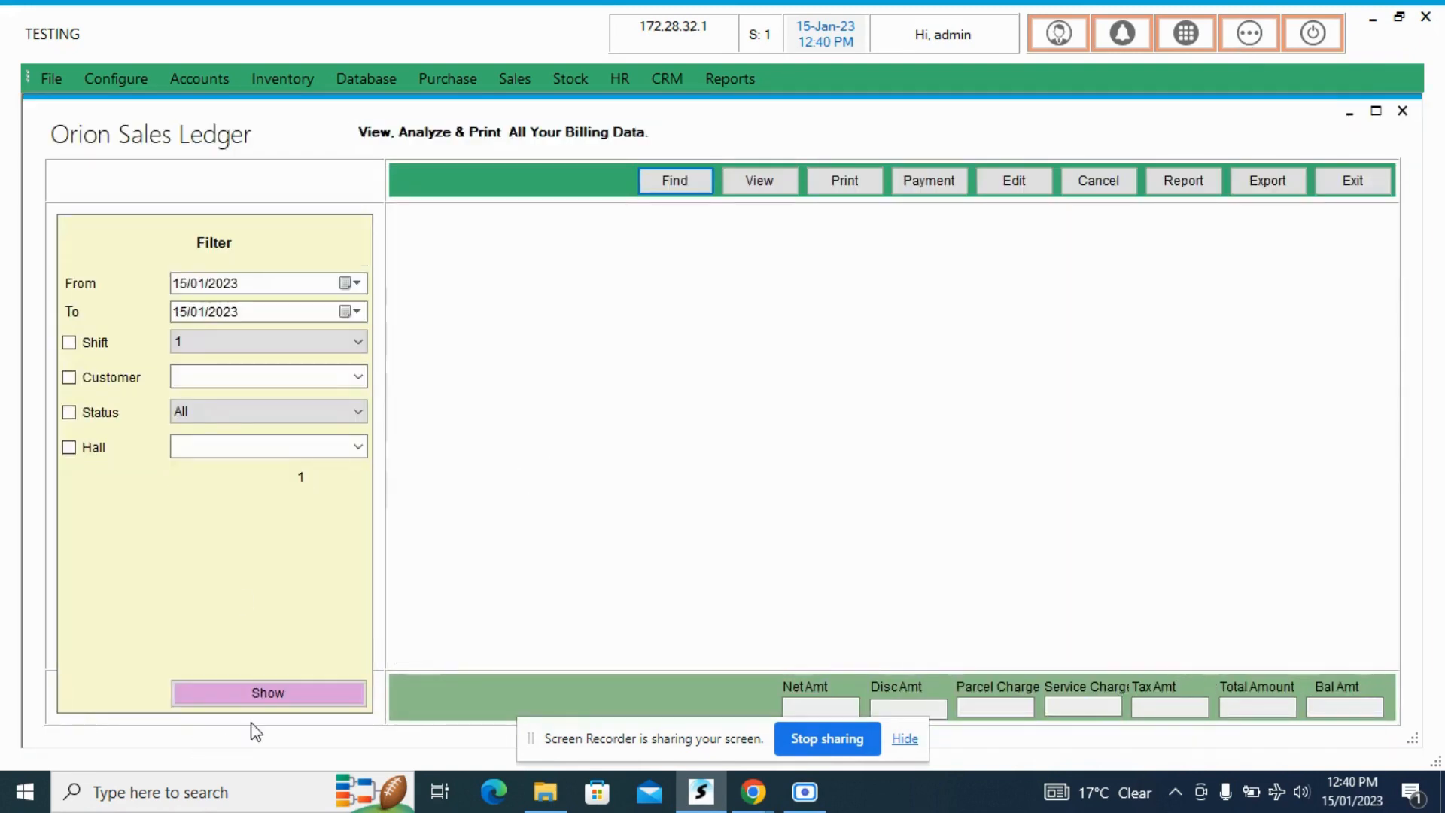
{"action": "left_click", "coordinate": [269, 692]}
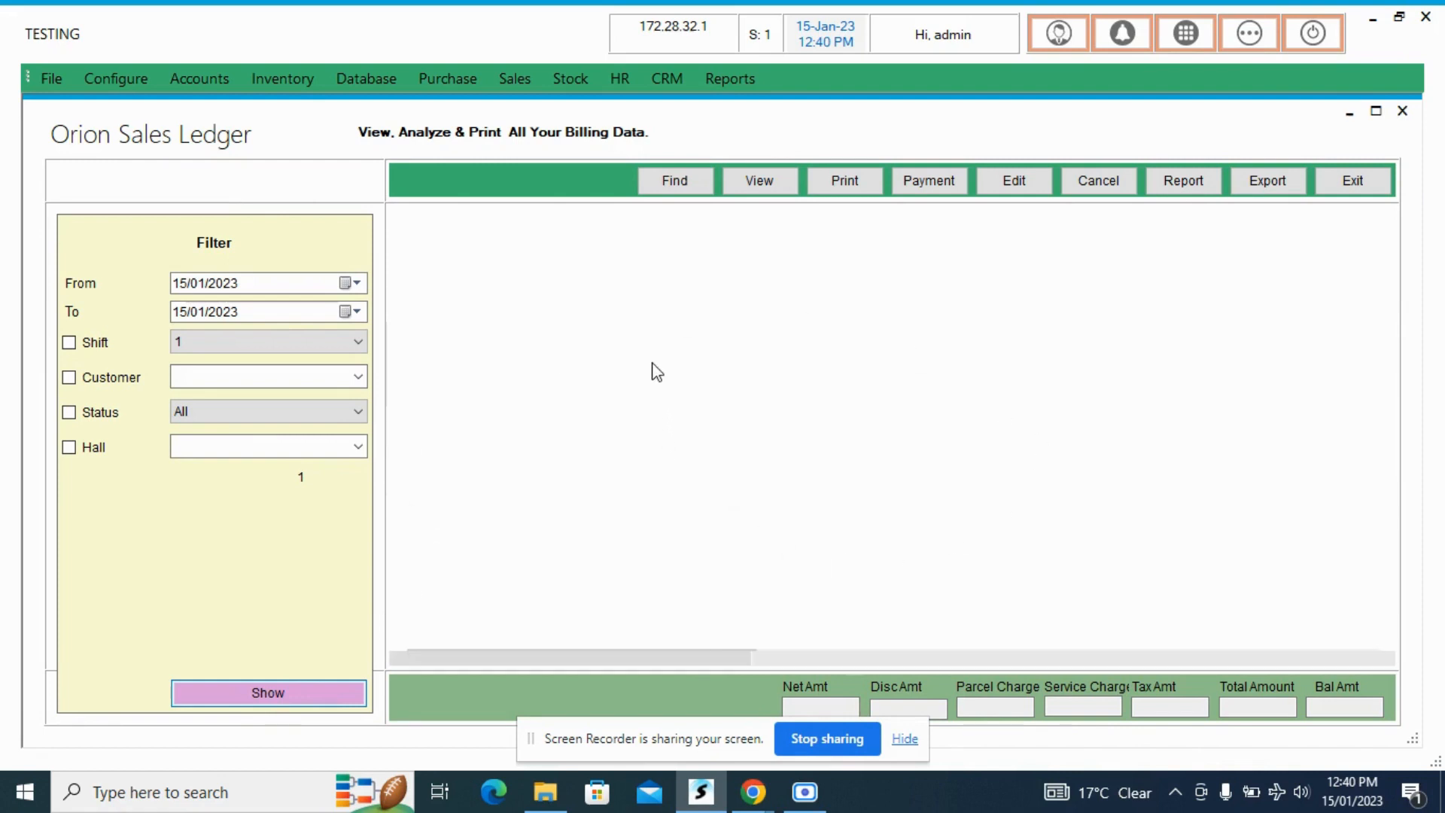
- Examine the ledger's filter choices for start date, shift, customer and hall, keeping the existing filter
{"action": "left_click", "coordinate": [357, 284]}
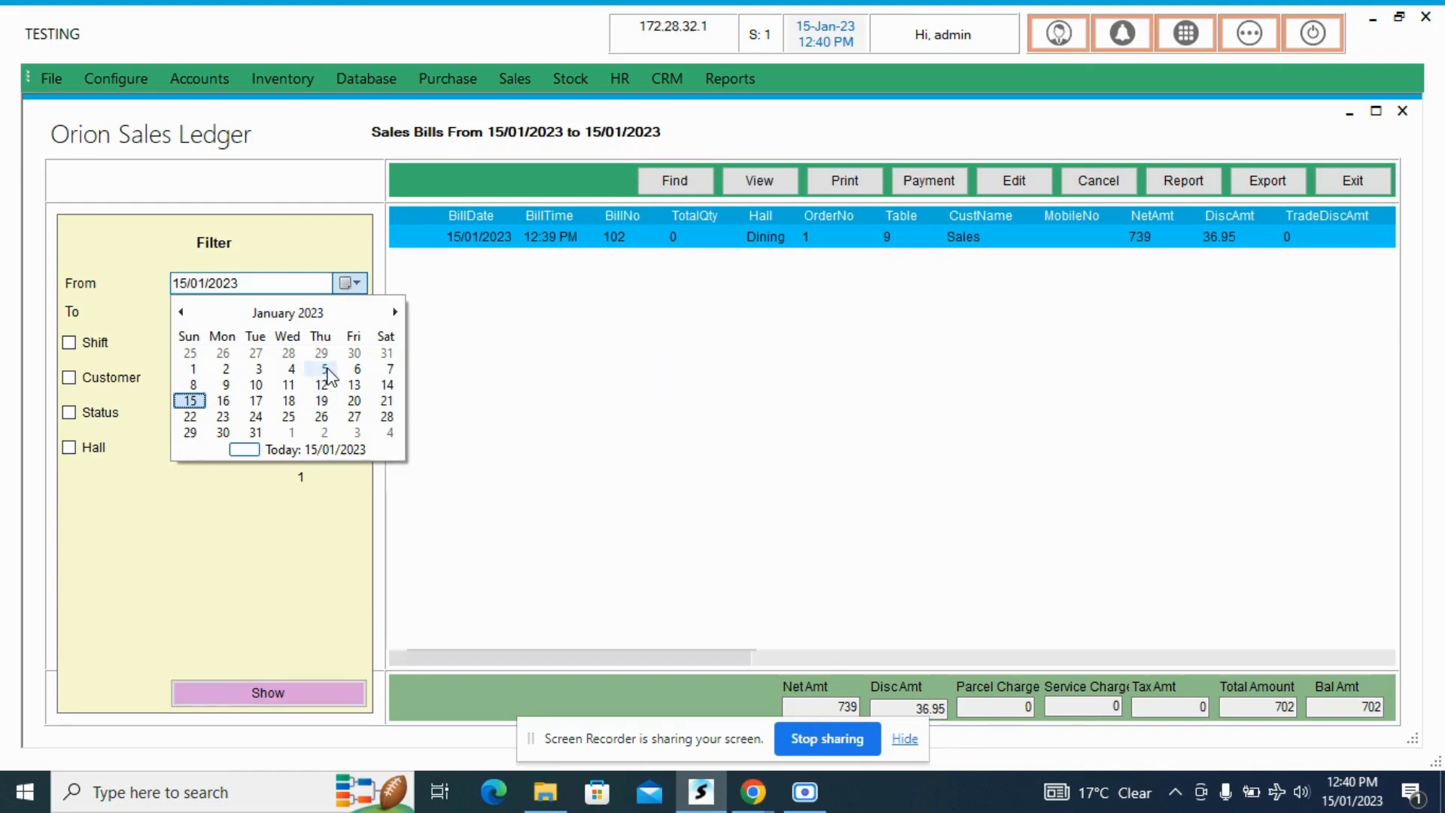
{"action": "left_click", "coordinate": [275, 519]}
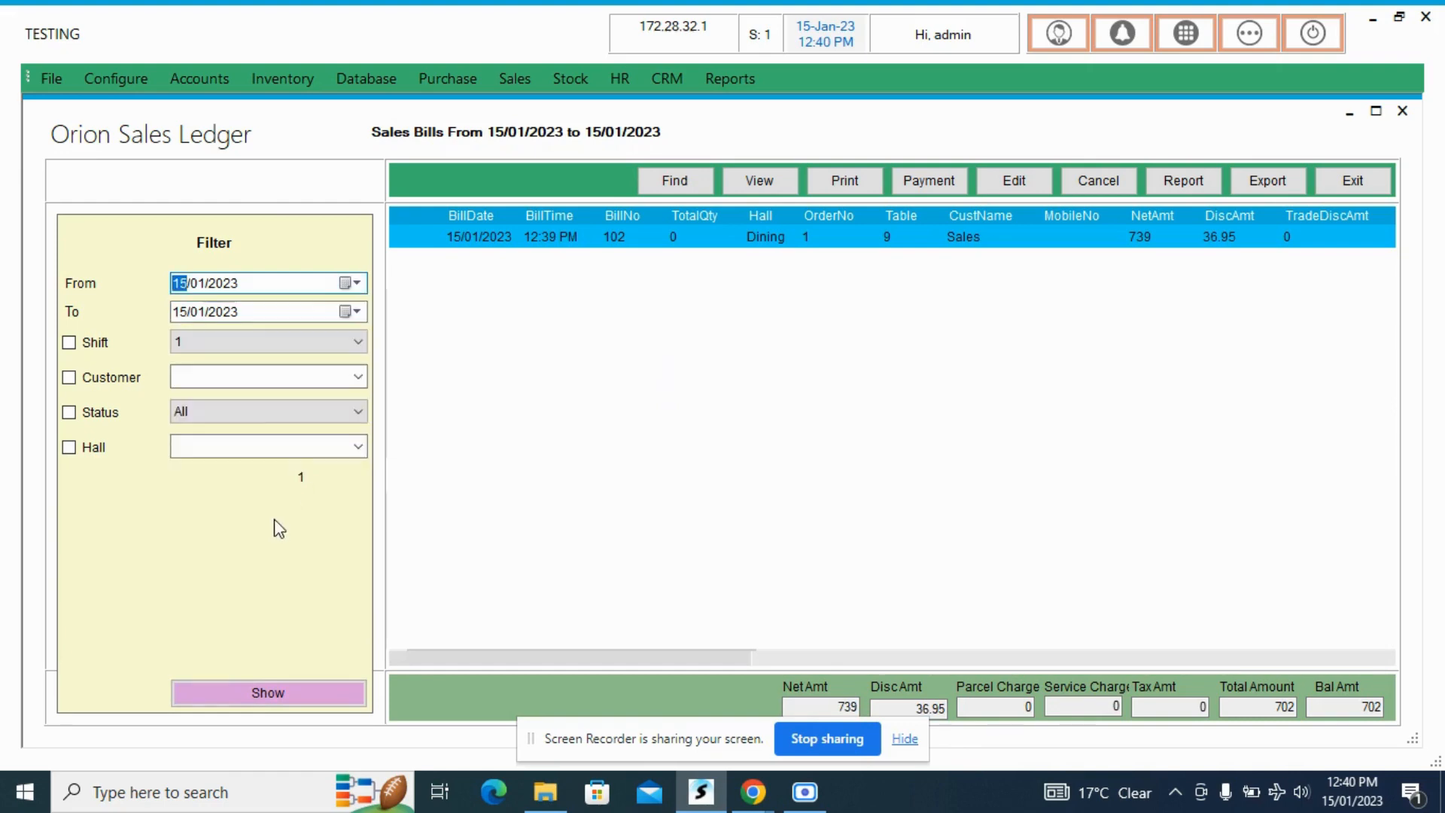
{"action": "left_click", "coordinate": [232, 344]}
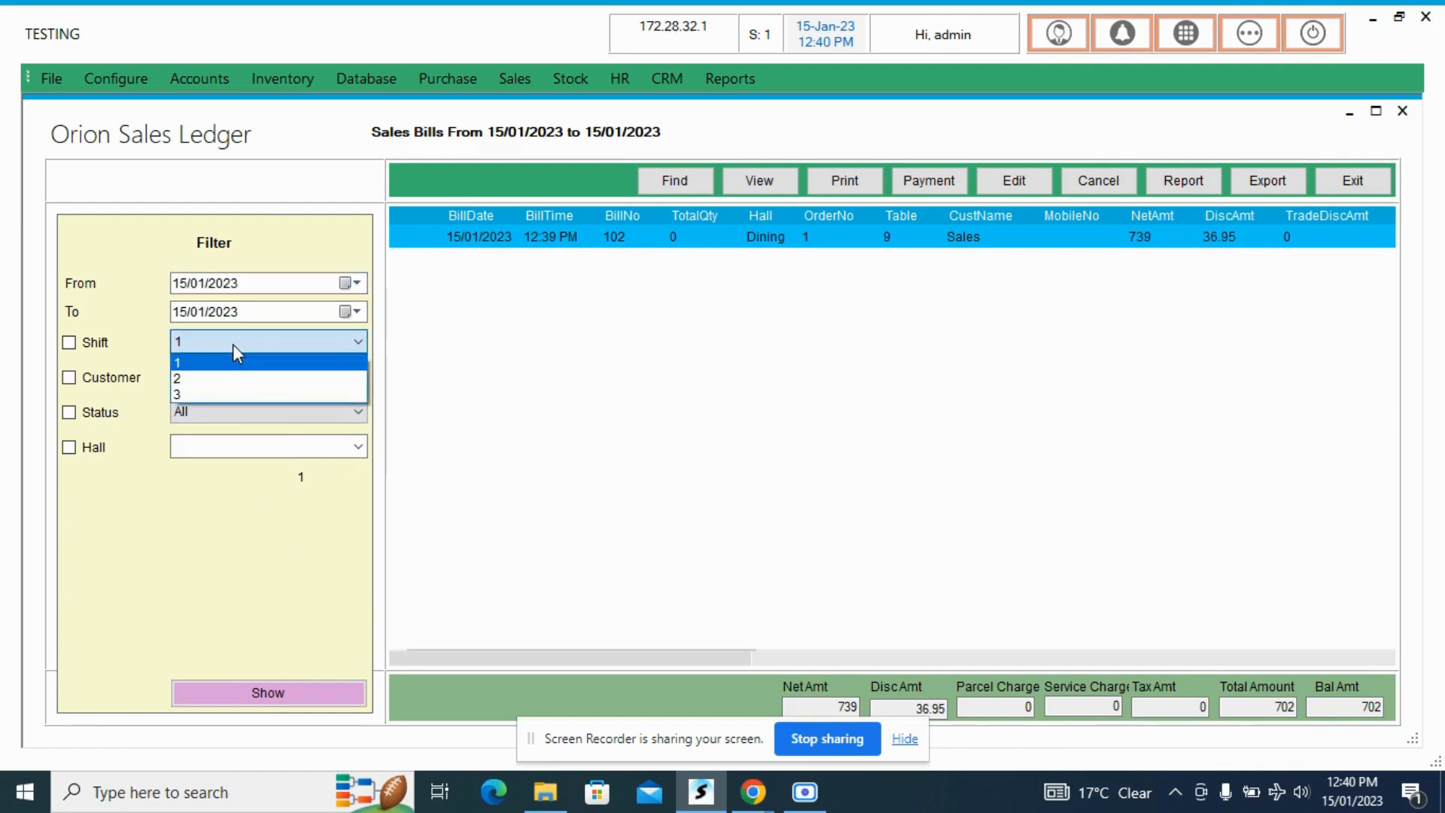
{"action": "left_click", "coordinate": [229, 361]}
{"action": "left_click", "coordinate": [358, 378]}
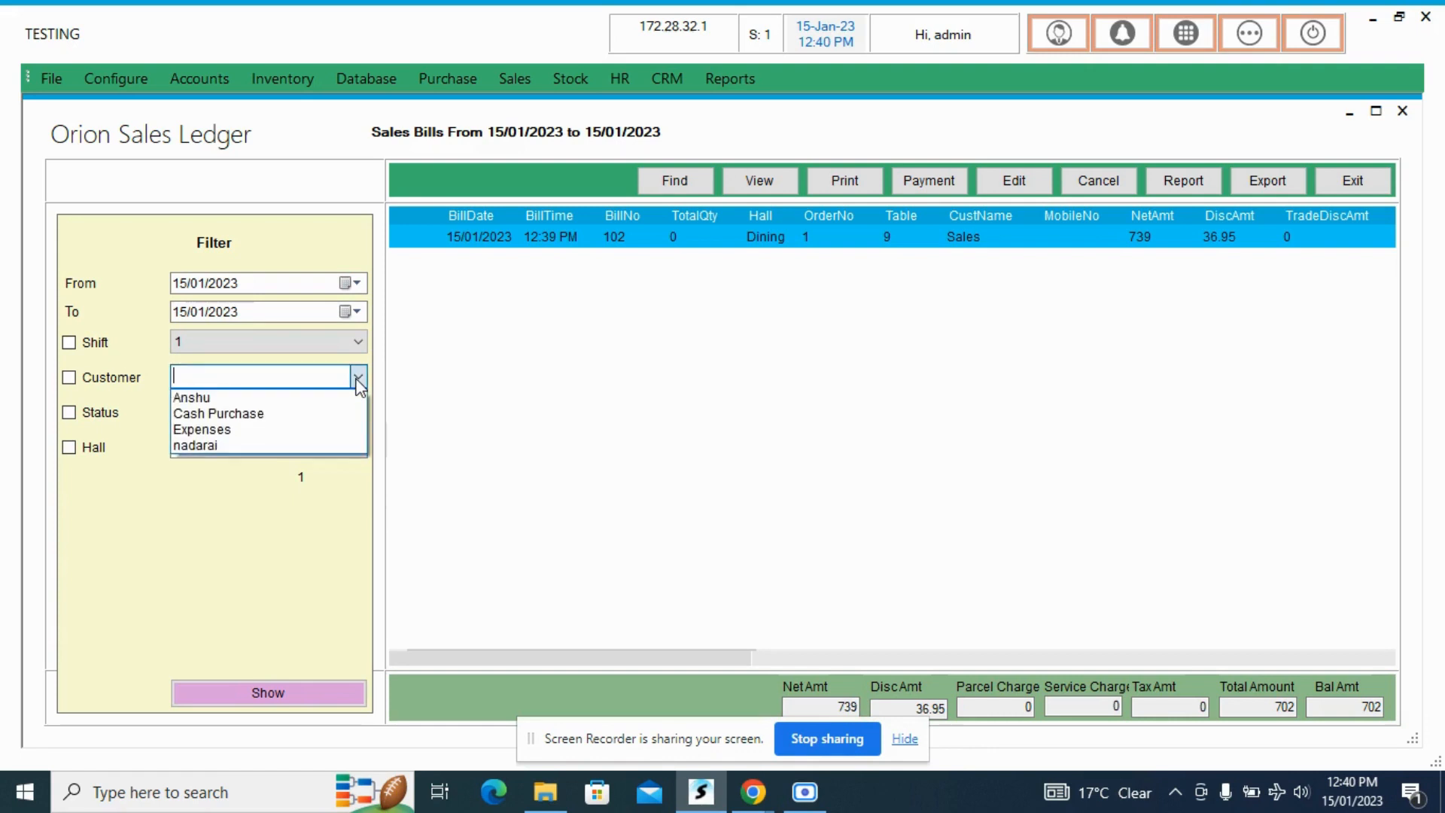
{"action": "left_click", "coordinate": [357, 380]}
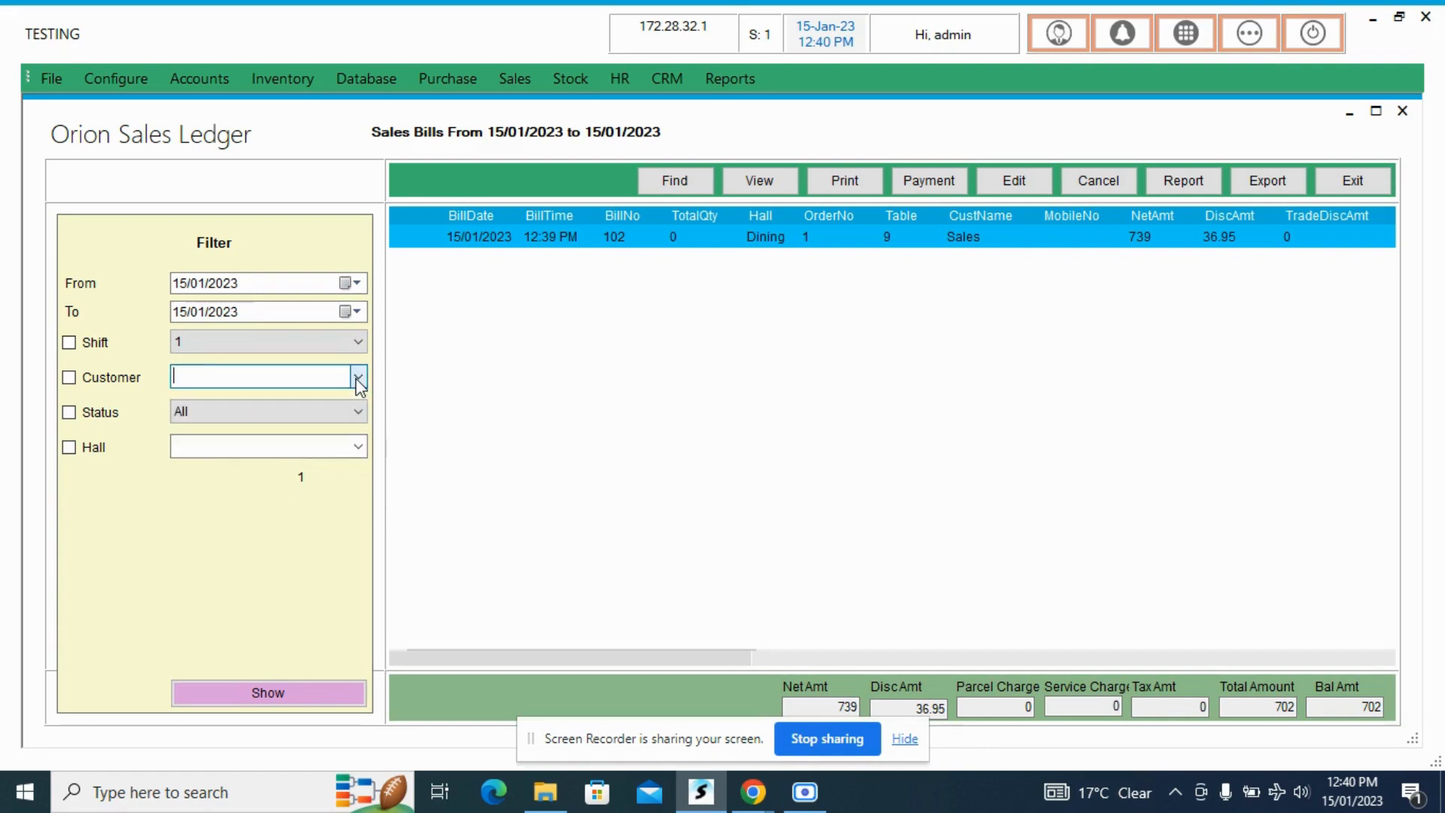
{"action": "left_click", "coordinate": [358, 448]}
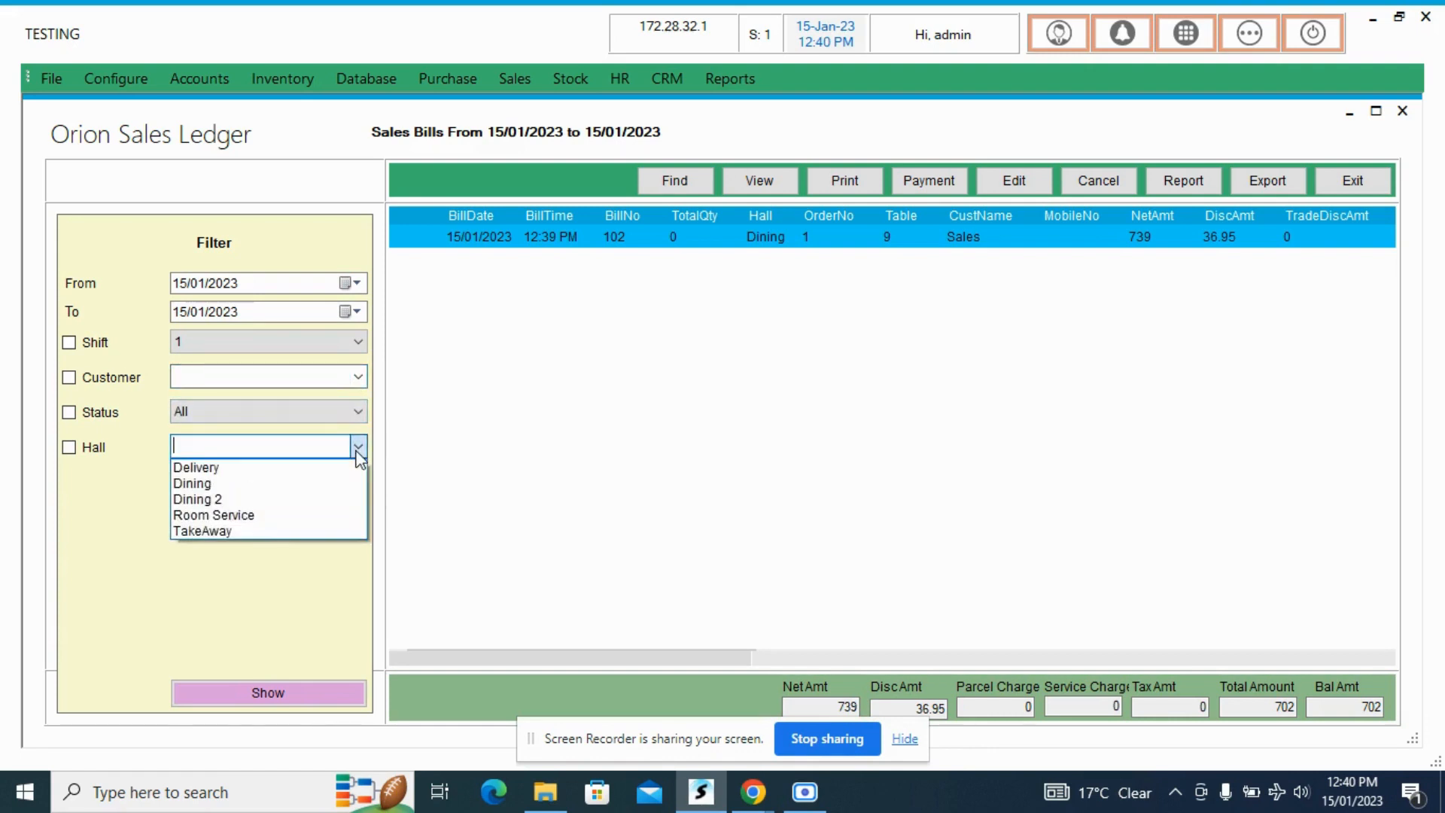
{"action": "left_click", "coordinate": [403, 458]}
- View the printed layout of table 9's bill, read it through to the total and close it
{"action": "left_click", "coordinate": [547, 239]}
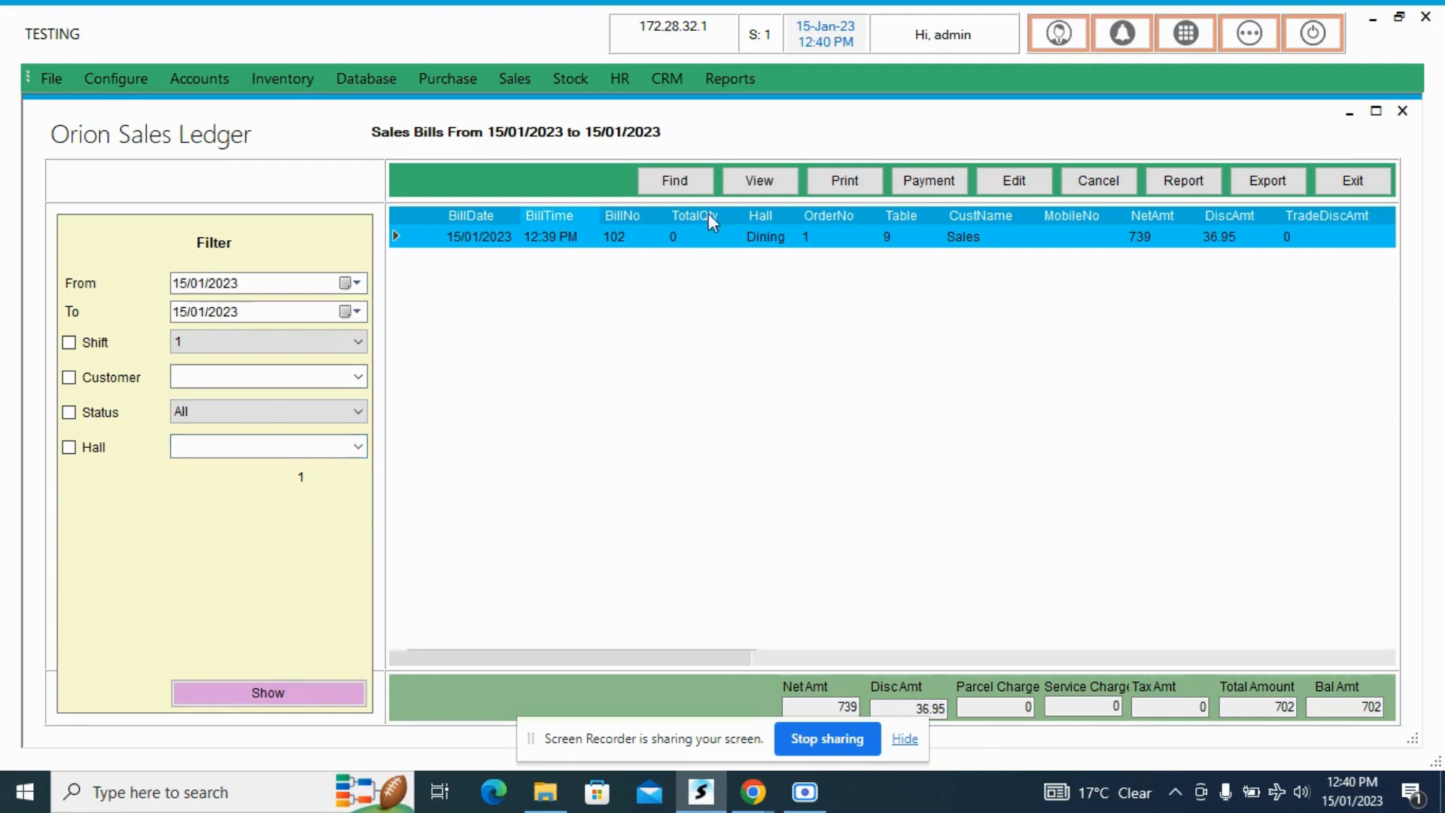
{"action": "left_click", "coordinate": [760, 185]}
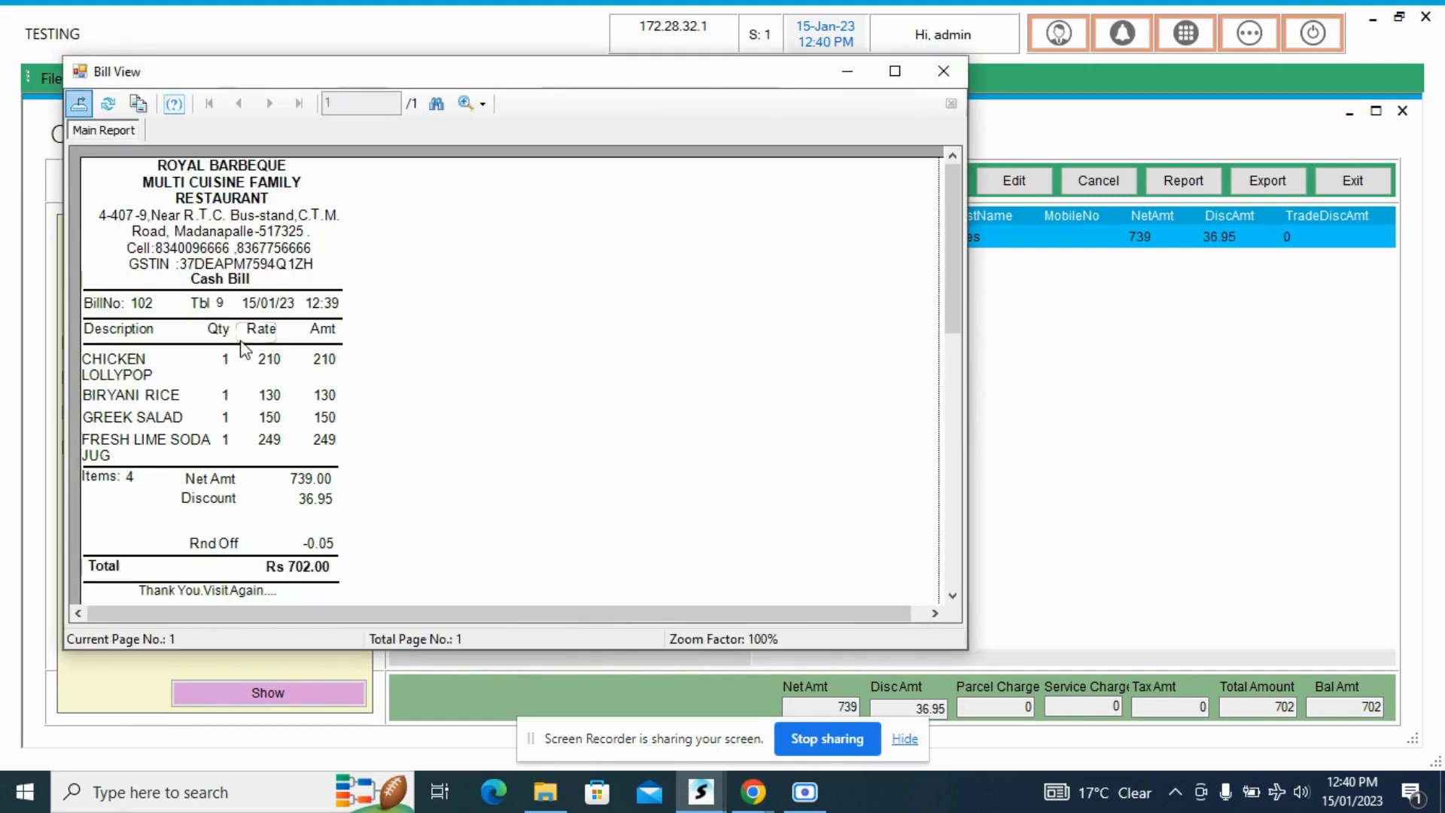
{"action": "scroll", "coordinate": [255, 347], "scroll_direction": "down", "scroll_amount": 5}
{"action": "scroll", "coordinate": [256, 347], "scroll_direction": "up", "scroll_amount": 5}
{"action": "scroll", "coordinate": [256, 348], "scroll_direction": "down", "scroll_amount": 3}
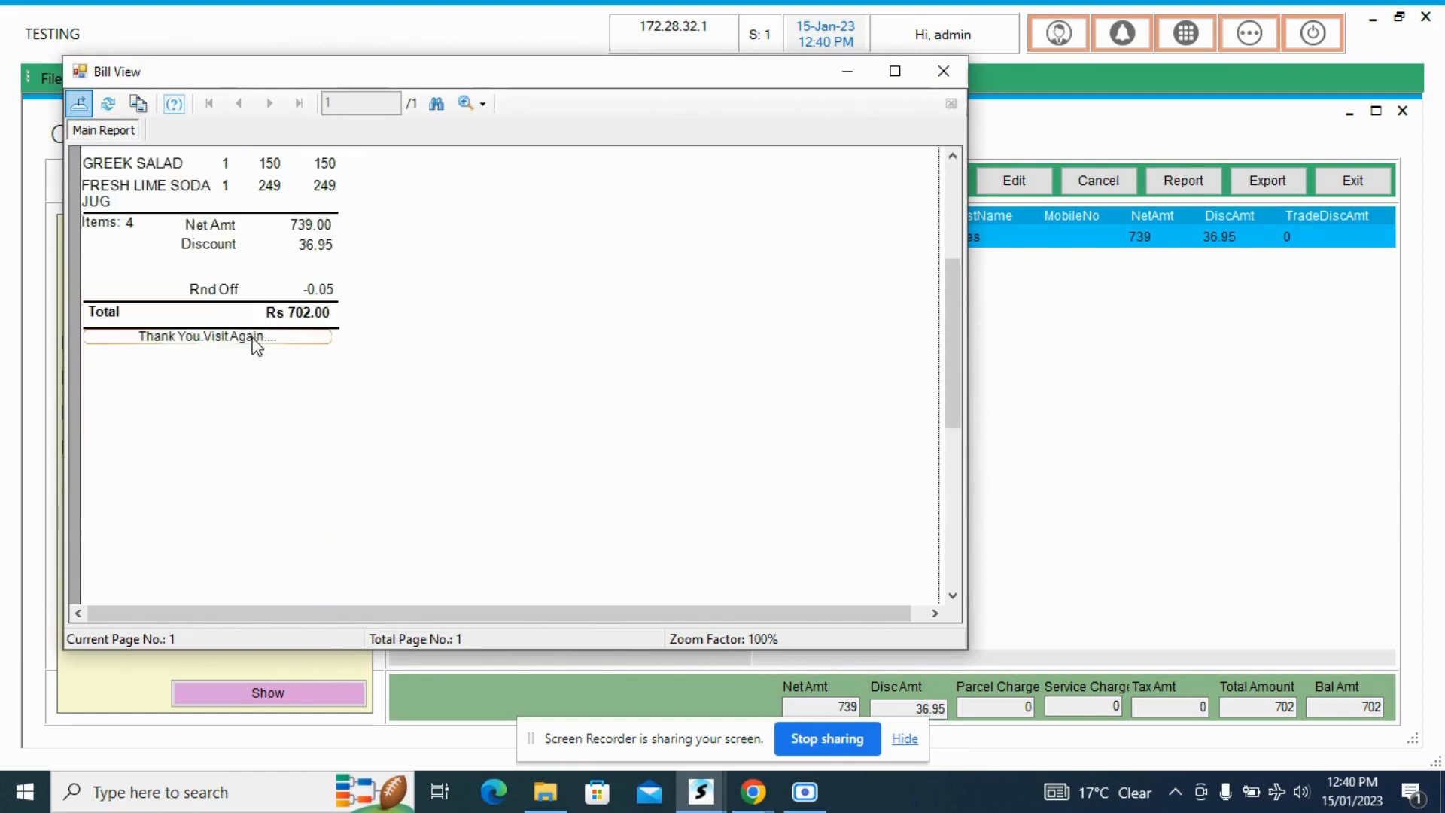
{"action": "scroll", "coordinate": [254, 338], "scroll_direction": "up", "scroll_amount": 2}
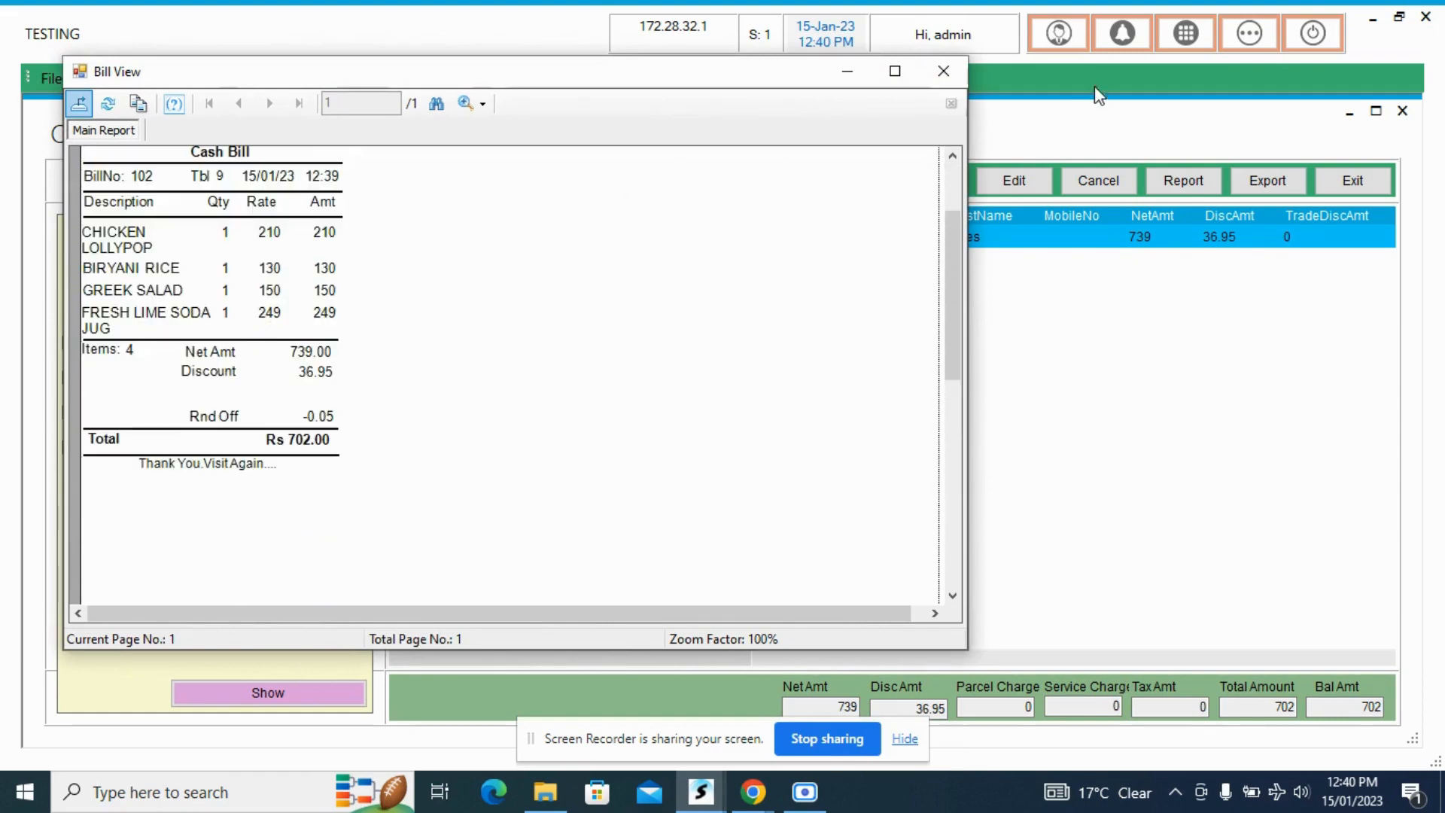
{"action": "left_click", "coordinate": [941, 73]}
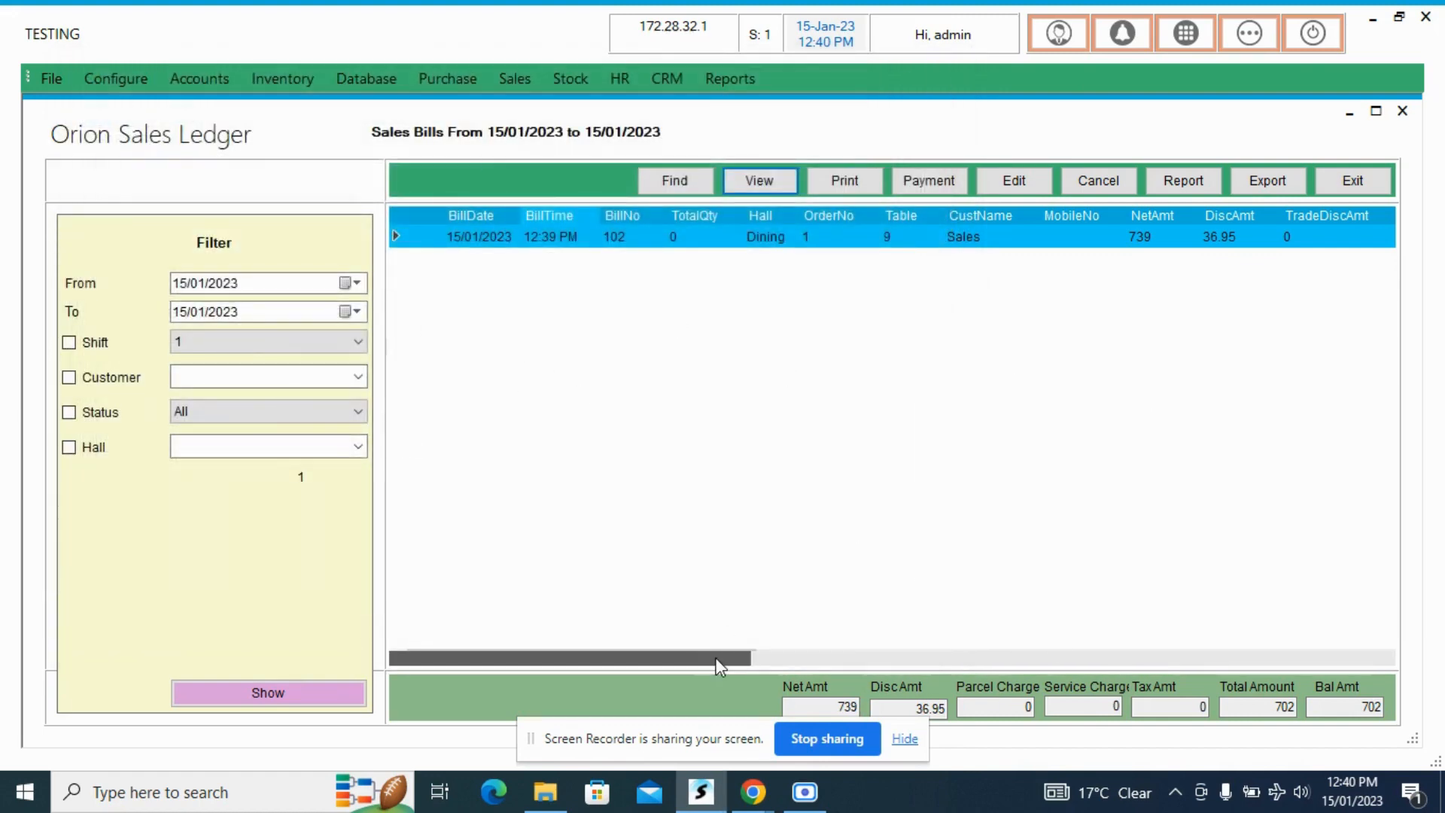
- Examine the bill's total and balance columns and its settlement form, leaving without entering a payment
{"action": "left_click_drag", "start_coordinate": [718, 666], "coordinate": [1344, 665]}
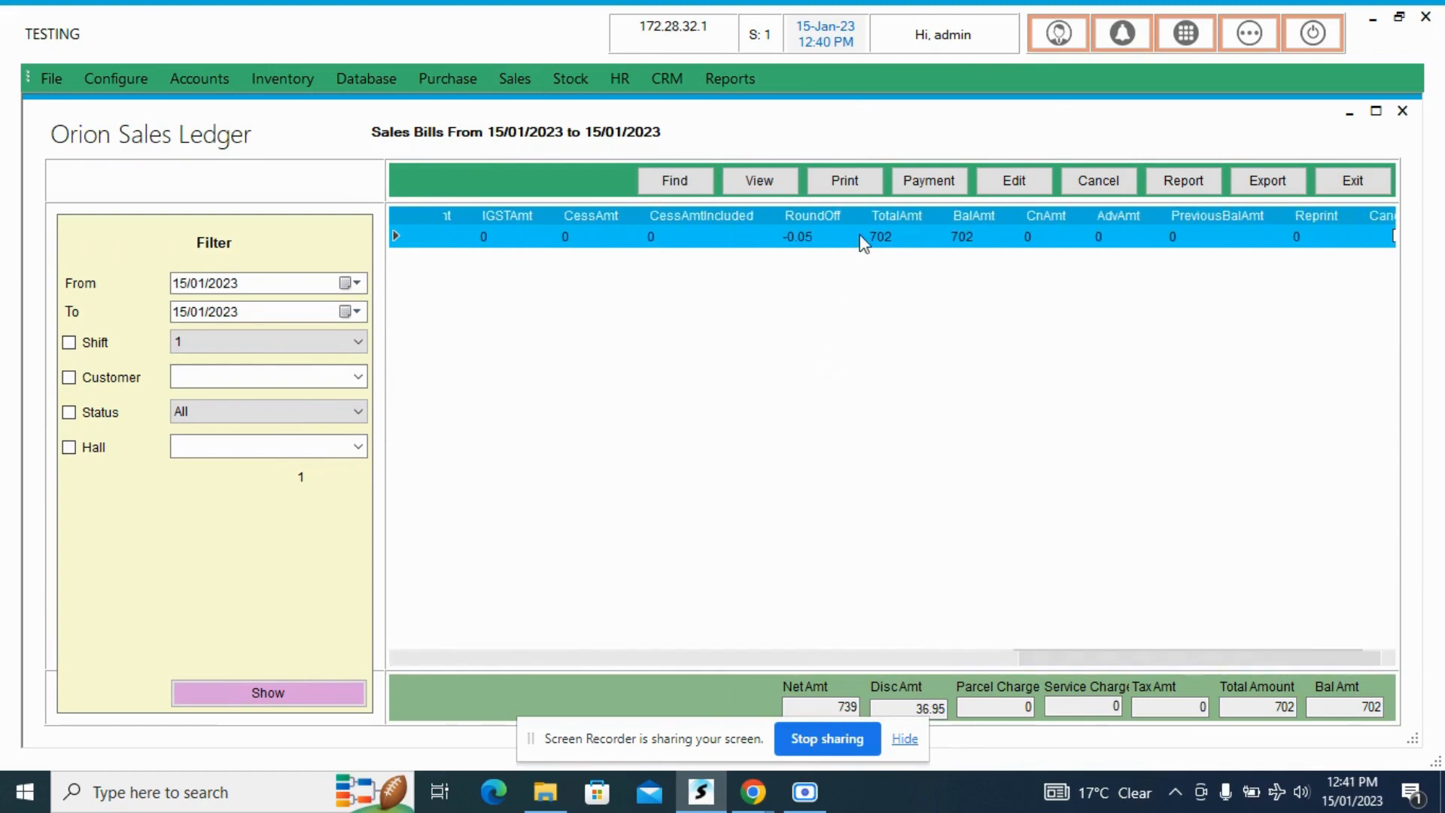
{"action": "left_click", "coordinate": [933, 188]}
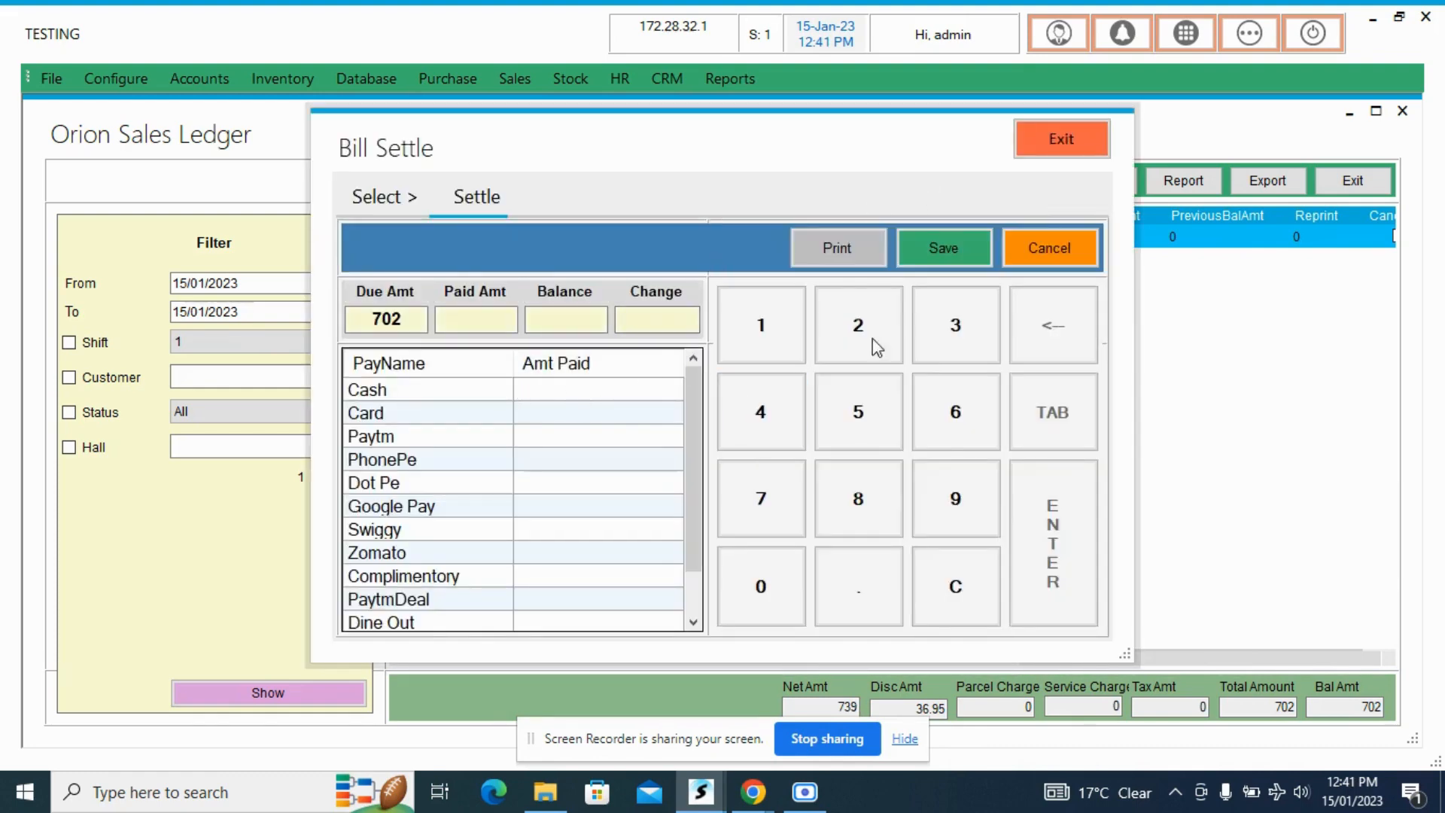
{"action": "left_click", "coordinate": [1068, 259]}
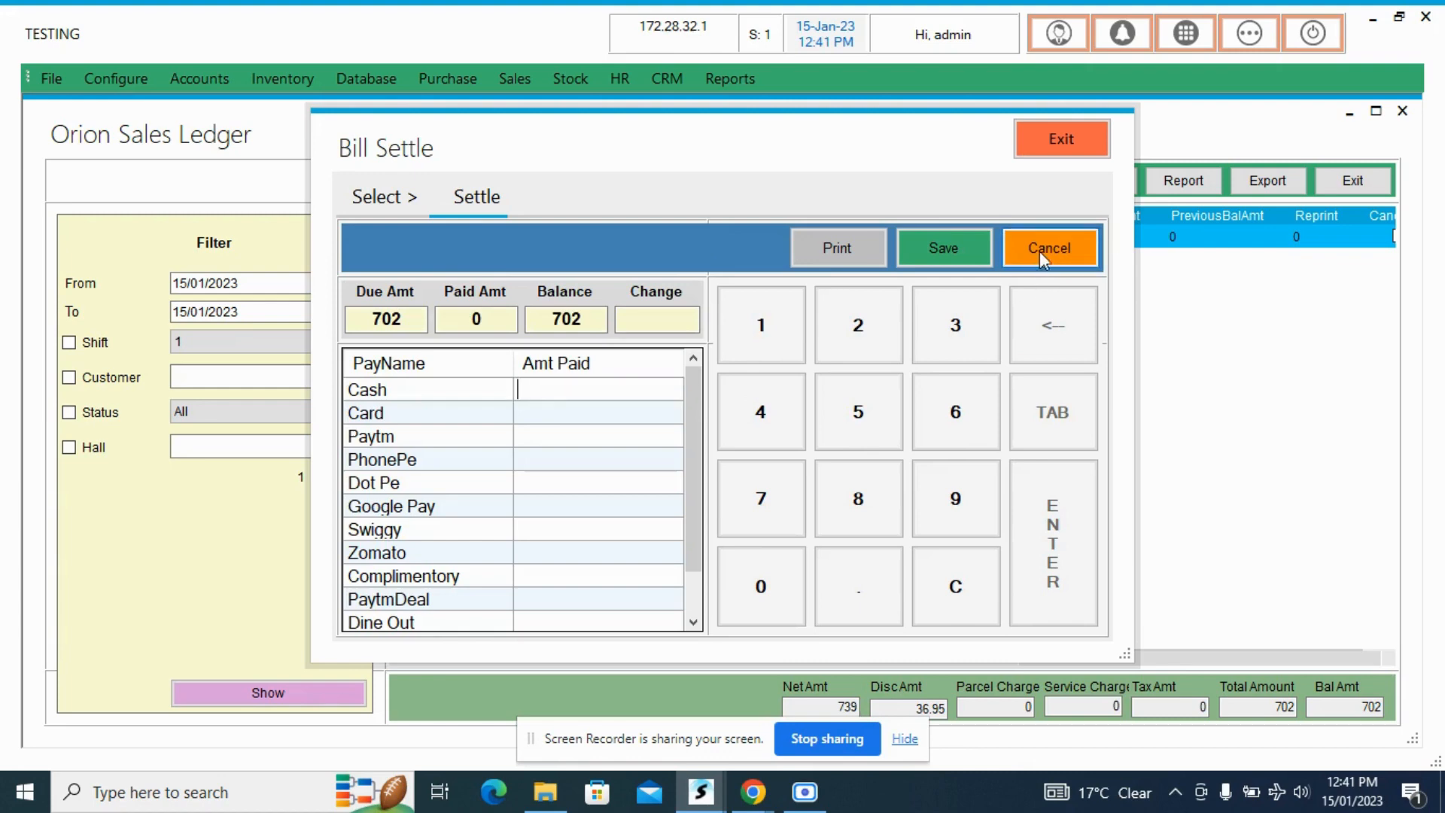
{"action": "left_click", "coordinate": [1072, 133]}
- Reopen Service Billing to check its settle option and return to the Sales Ledger
{"action": "left_click", "coordinate": [1249, 32]}
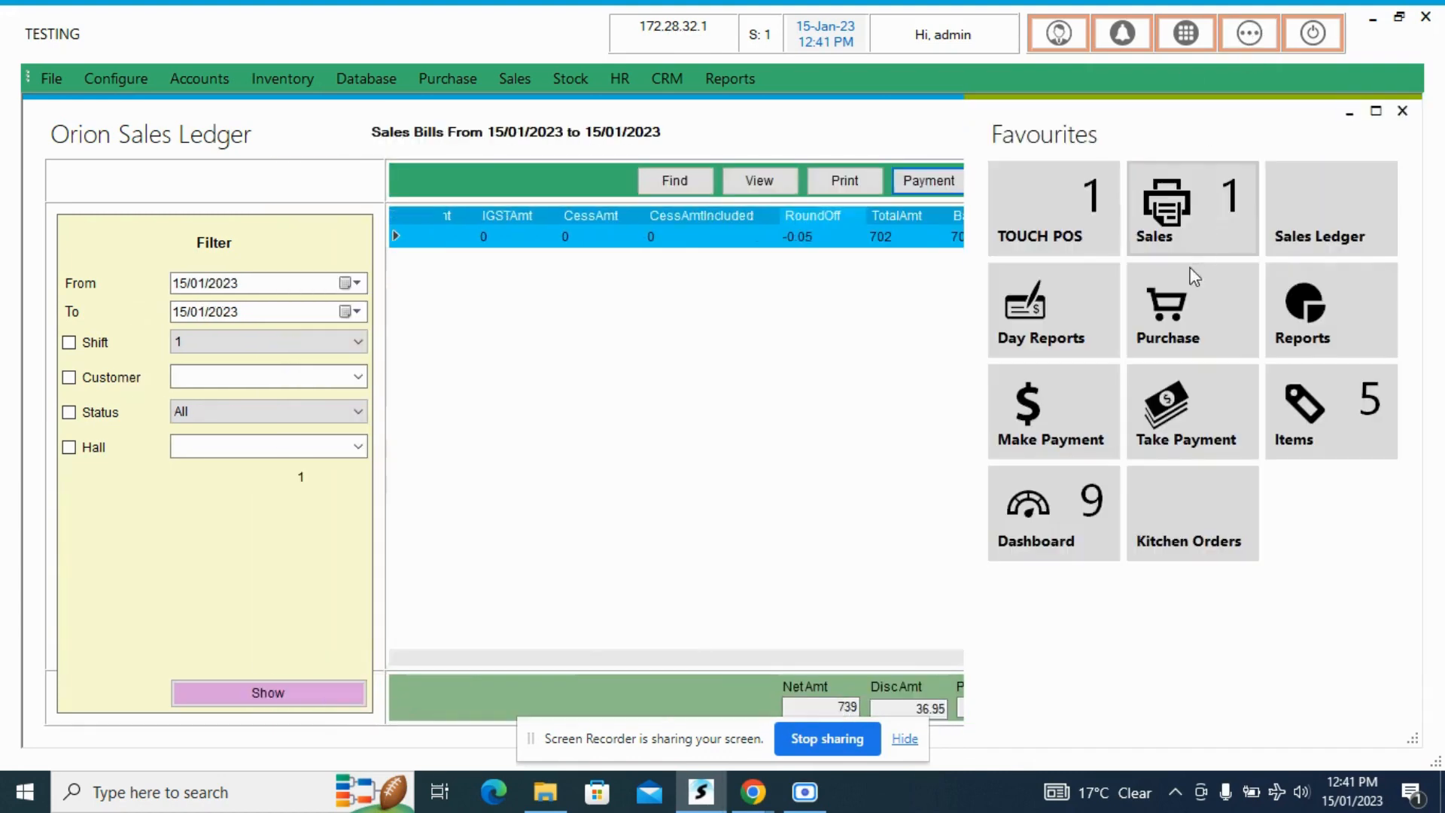
{"action": "left_click", "coordinate": [1181, 248]}
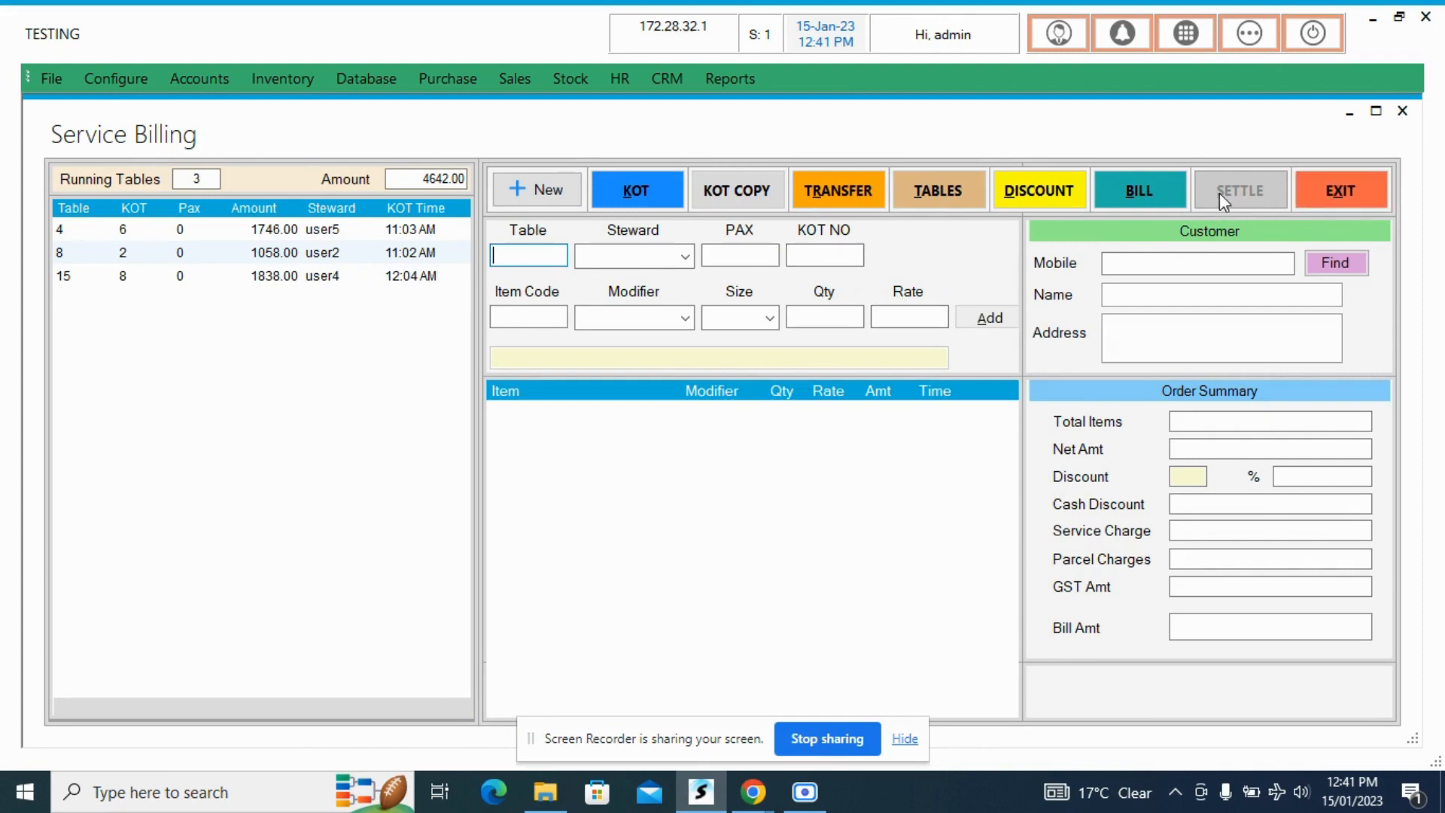
{"action": "left_click", "coordinate": [1329, 183]}
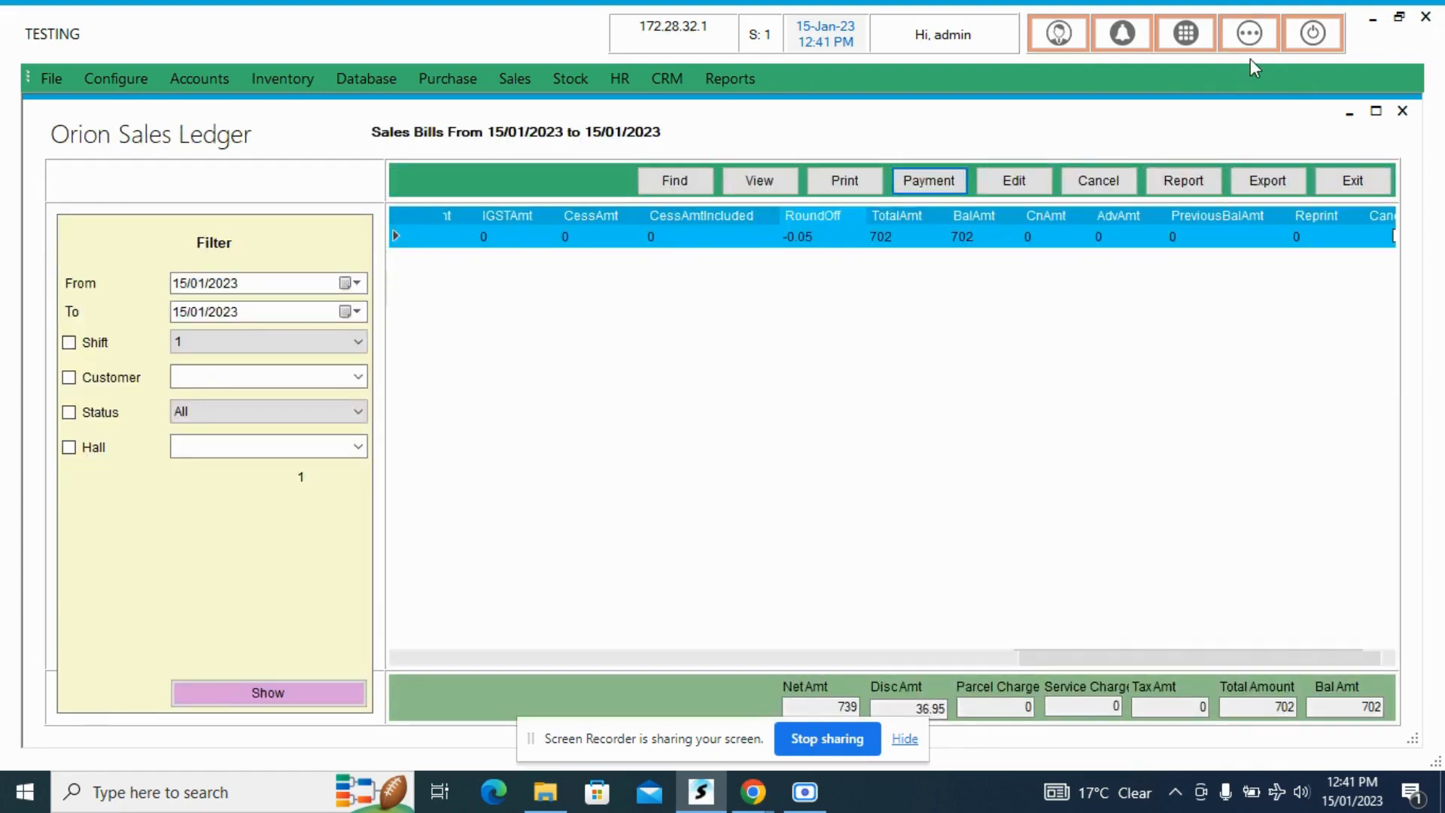
{"action": "left_click", "coordinate": [1246, 38]}
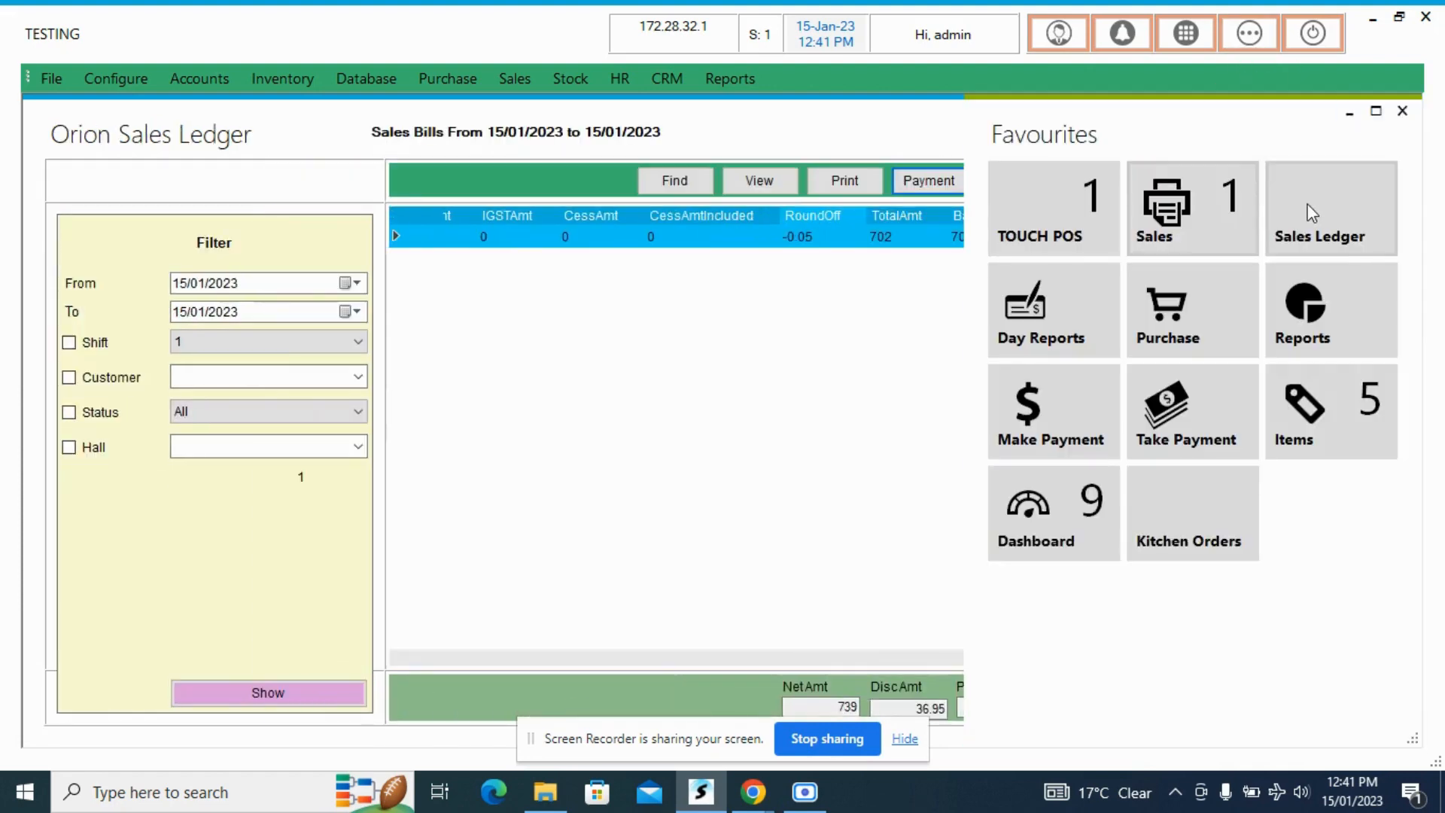
{"action": "left_click", "coordinate": [1402, 111]}
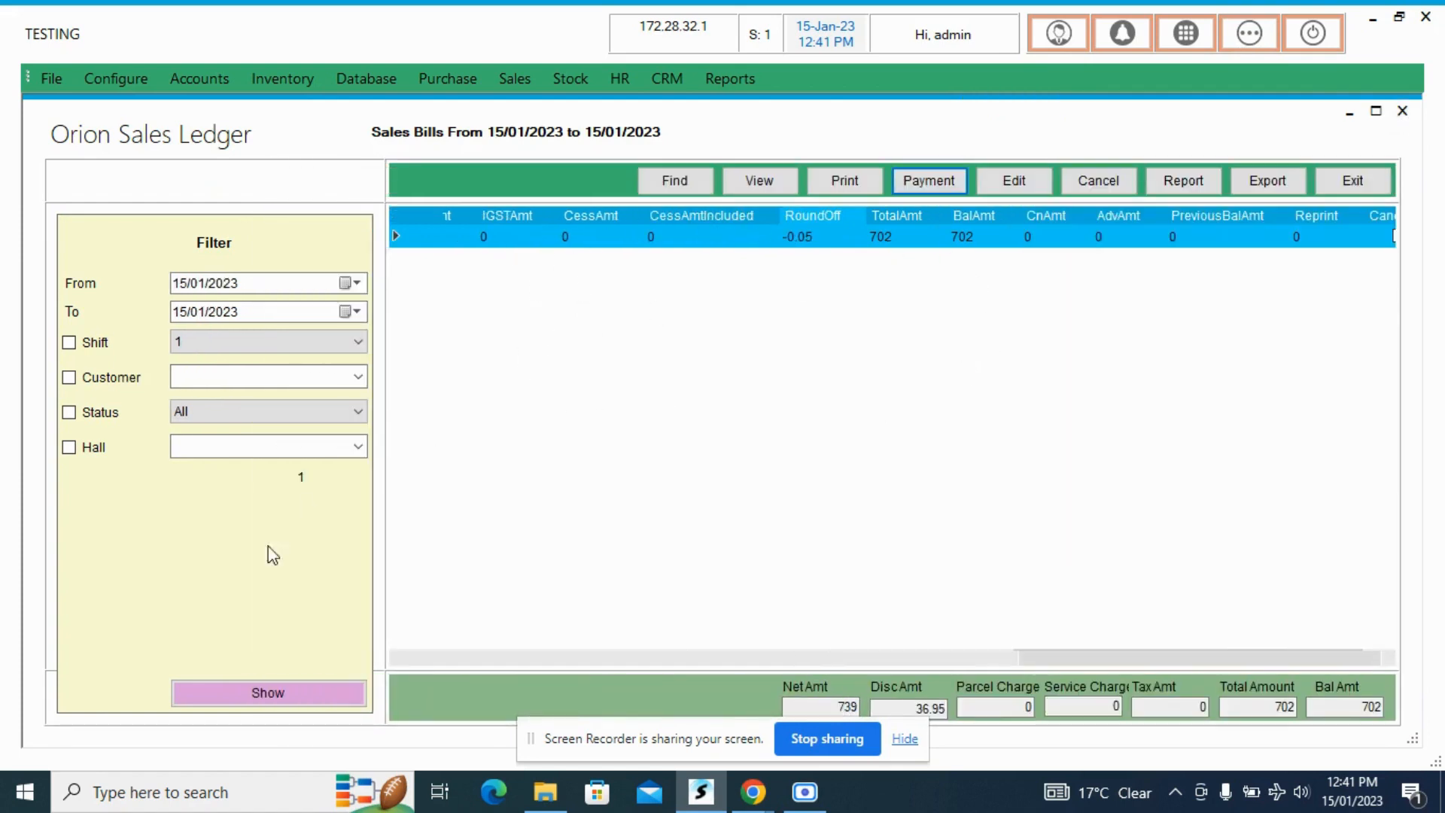
- Refresh the list of sales bills for 15/01/2023 and return to its first columns
{"action": "left_click", "coordinate": [326, 690]}
{"action": "left_click", "coordinate": [989, 232]}
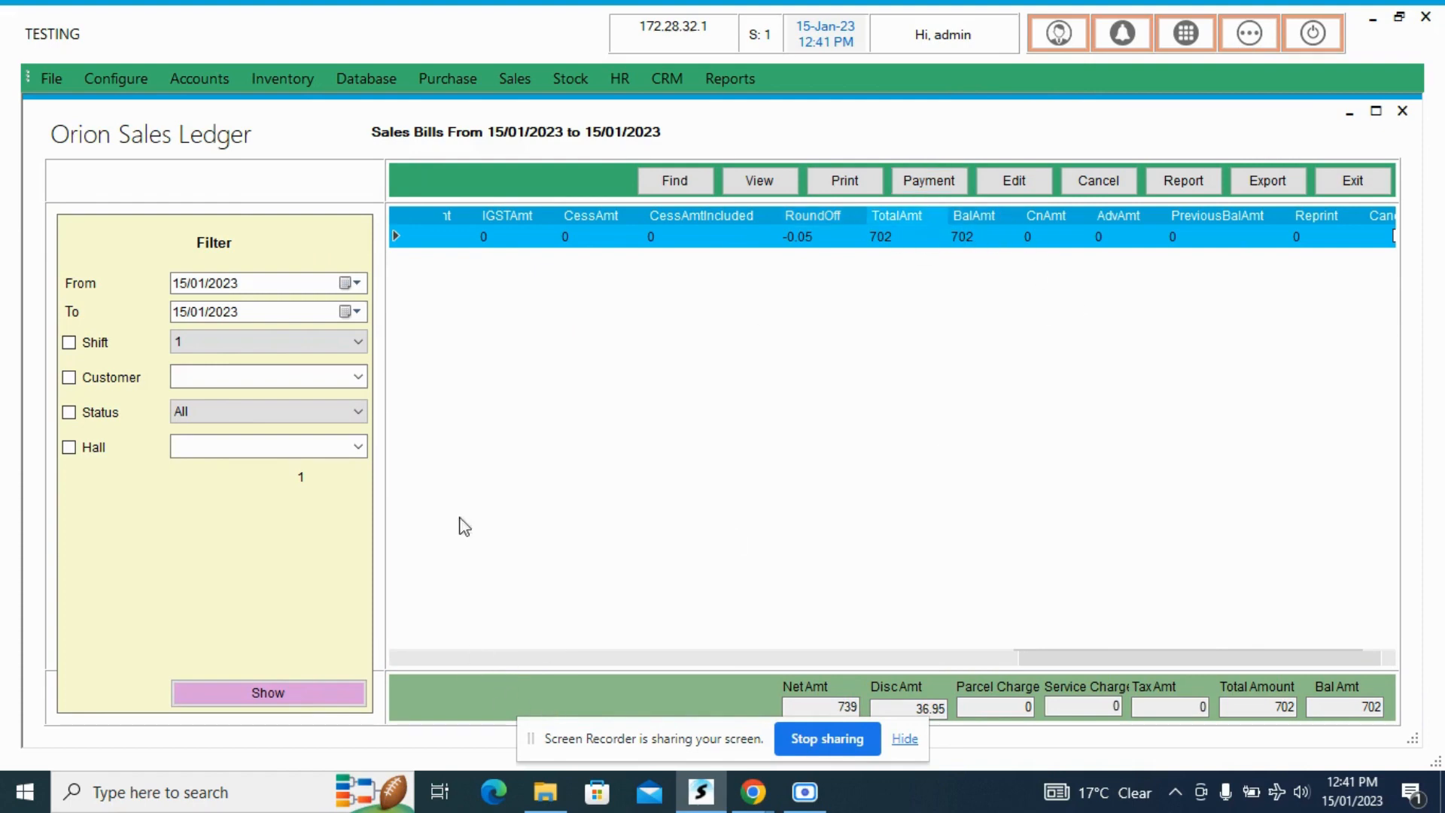
{"action": "left_click", "coordinate": [554, 662]}
{"action": "left_click", "coordinate": [551, 662]}
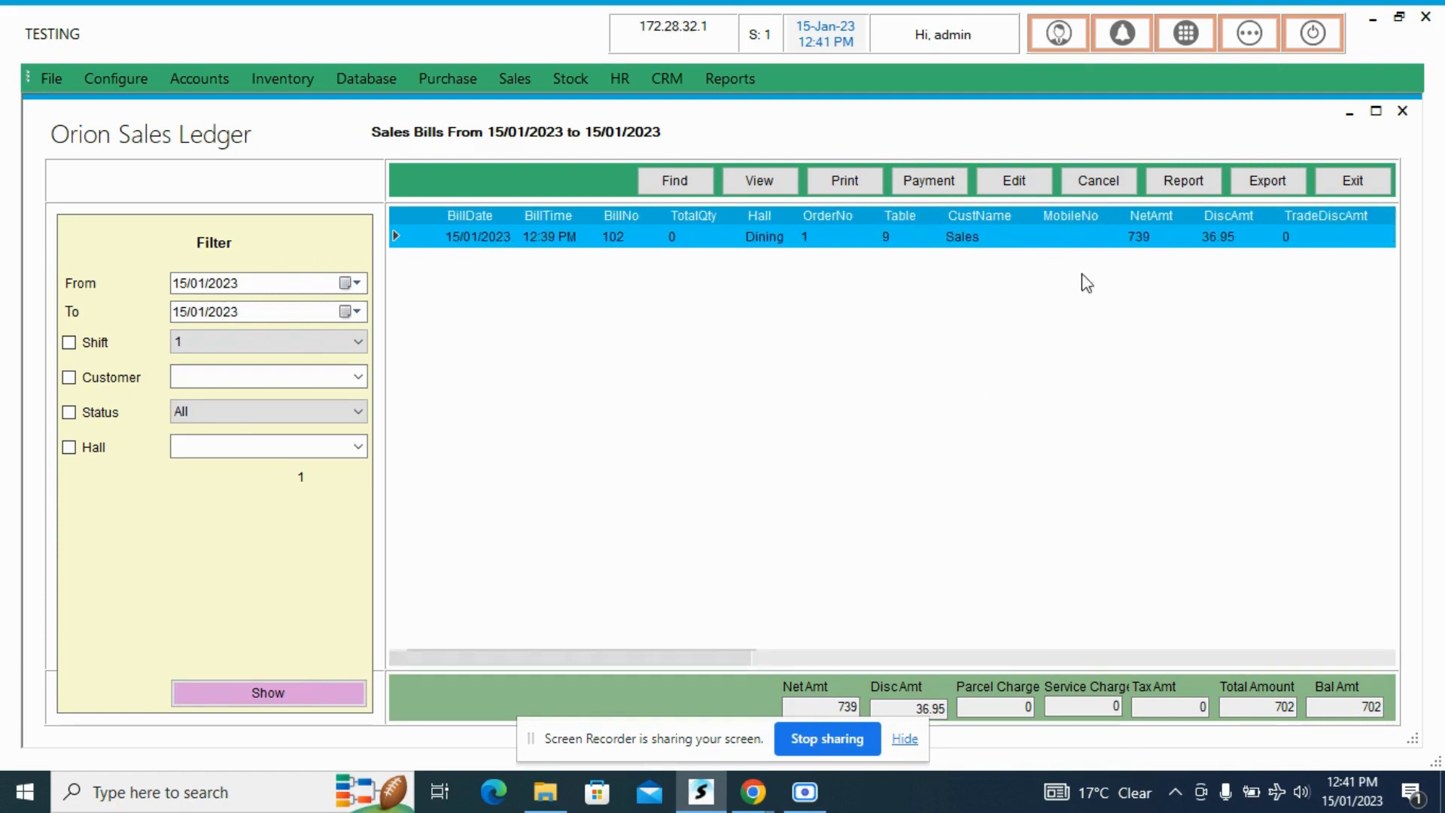
- Settle table 9's bill with 500 in Cash and 202 by Google Pay, save the payment and close the settlement form
{"action": "left_click", "coordinate": [1082, 245]}
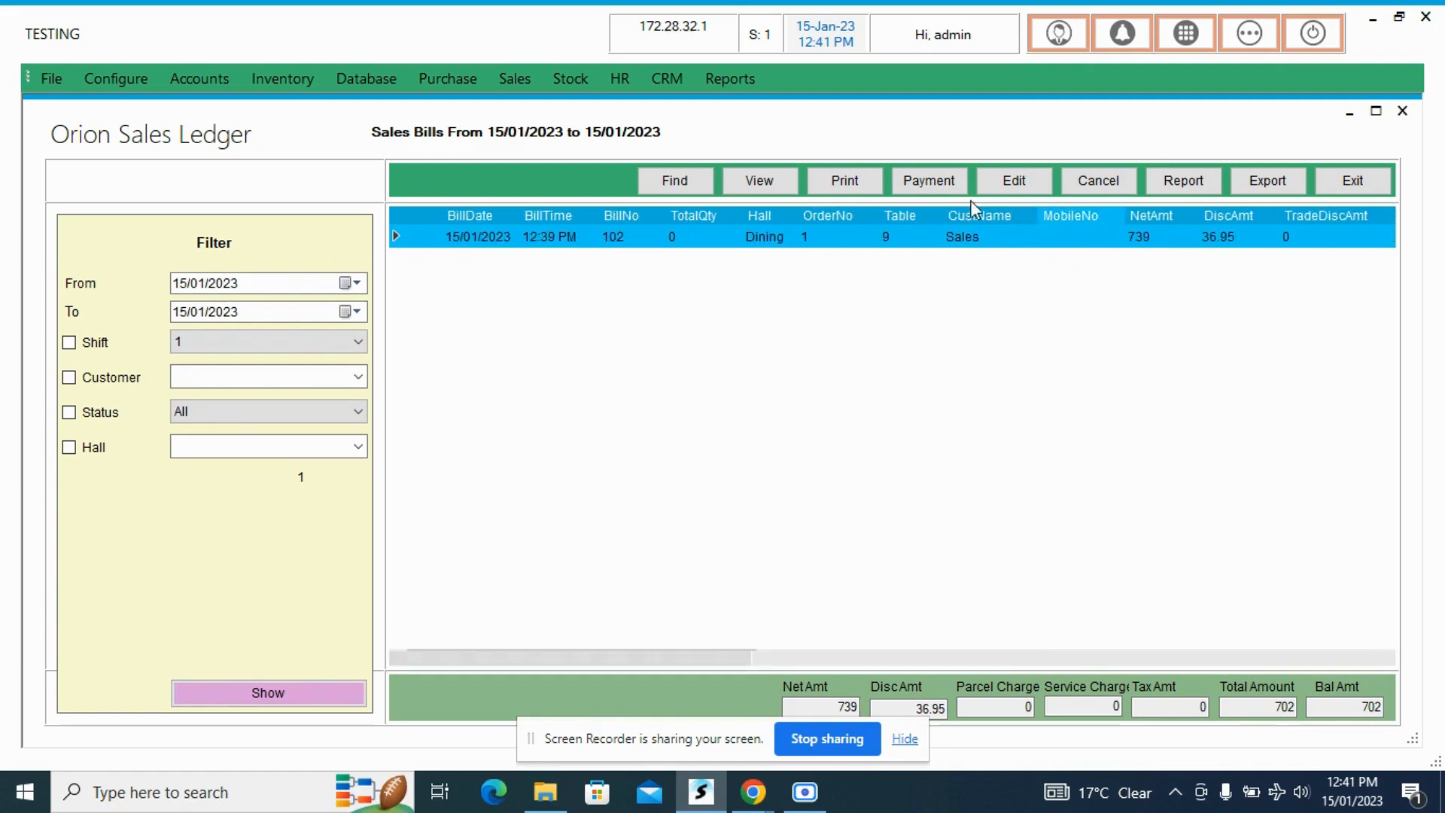
{"action": "left_click", "coordinate": [930, 184]}
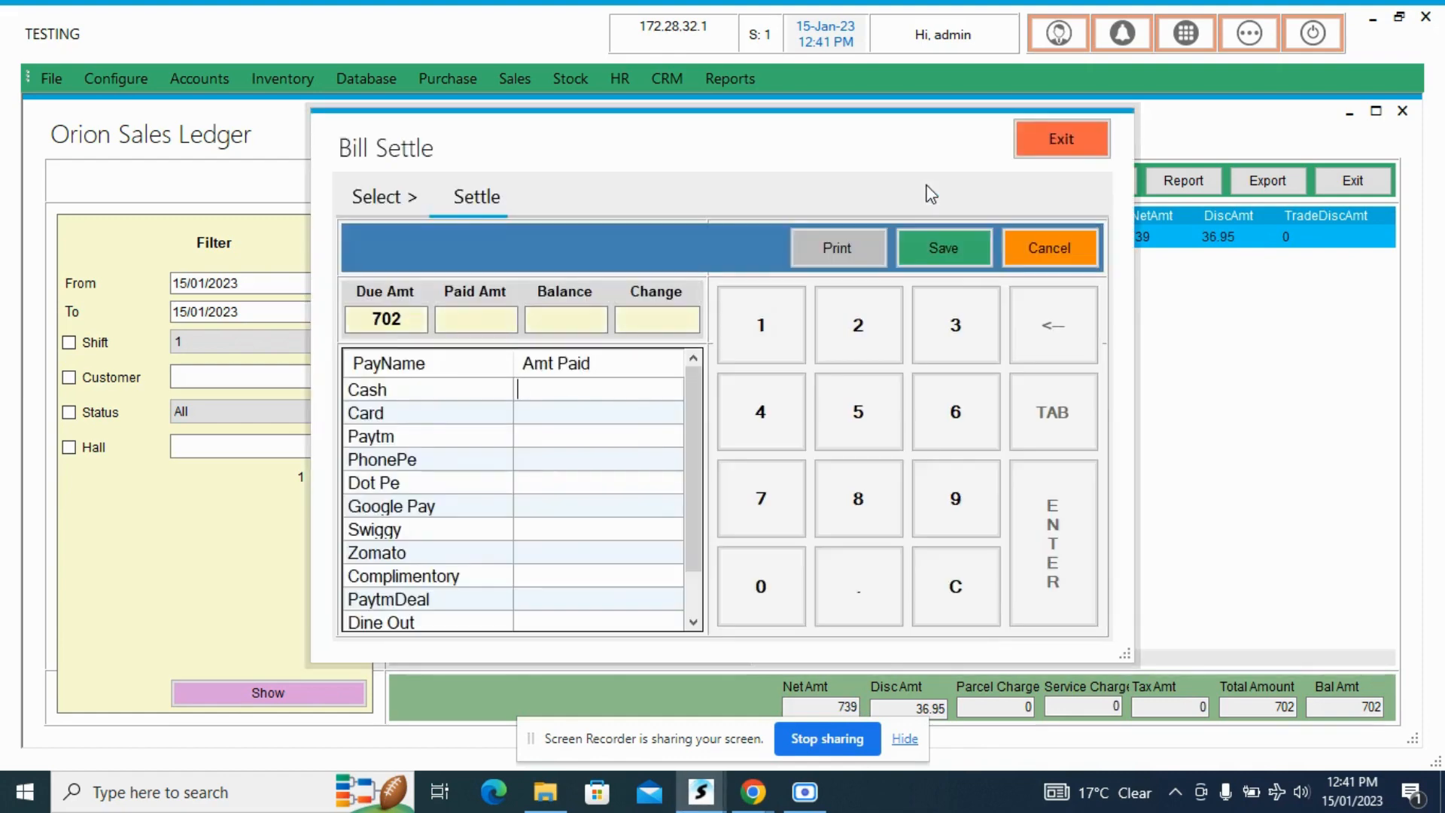
{"action": "left_click", "coordinate": [568, 393]}
{"action": "type", "text": "500"}
{"action": "left_click", "coordinate": [548, 504]}
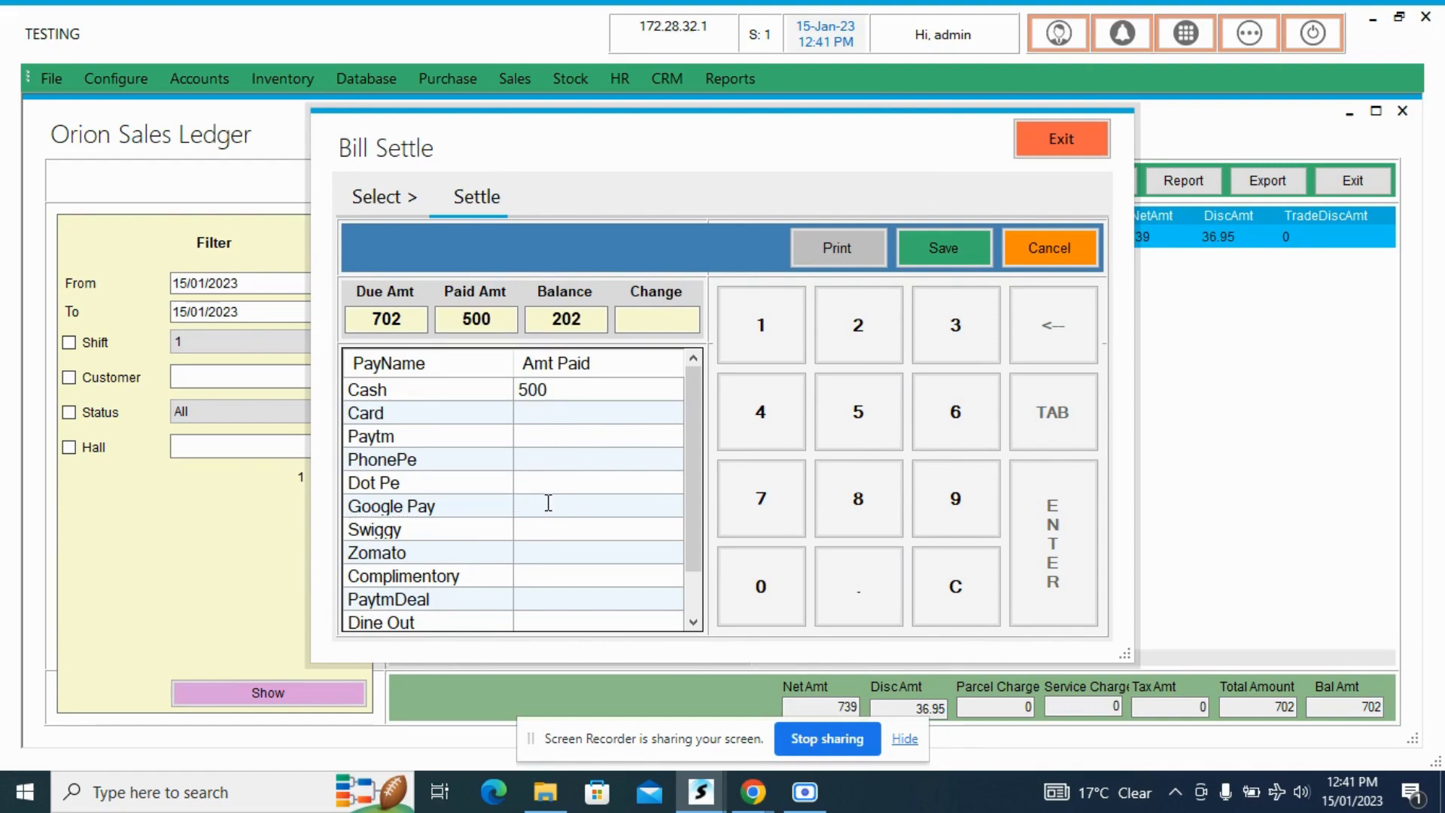
{"action": "type", "text": "202"}
{"action": "left_click", "coordinate": [543, 476]}
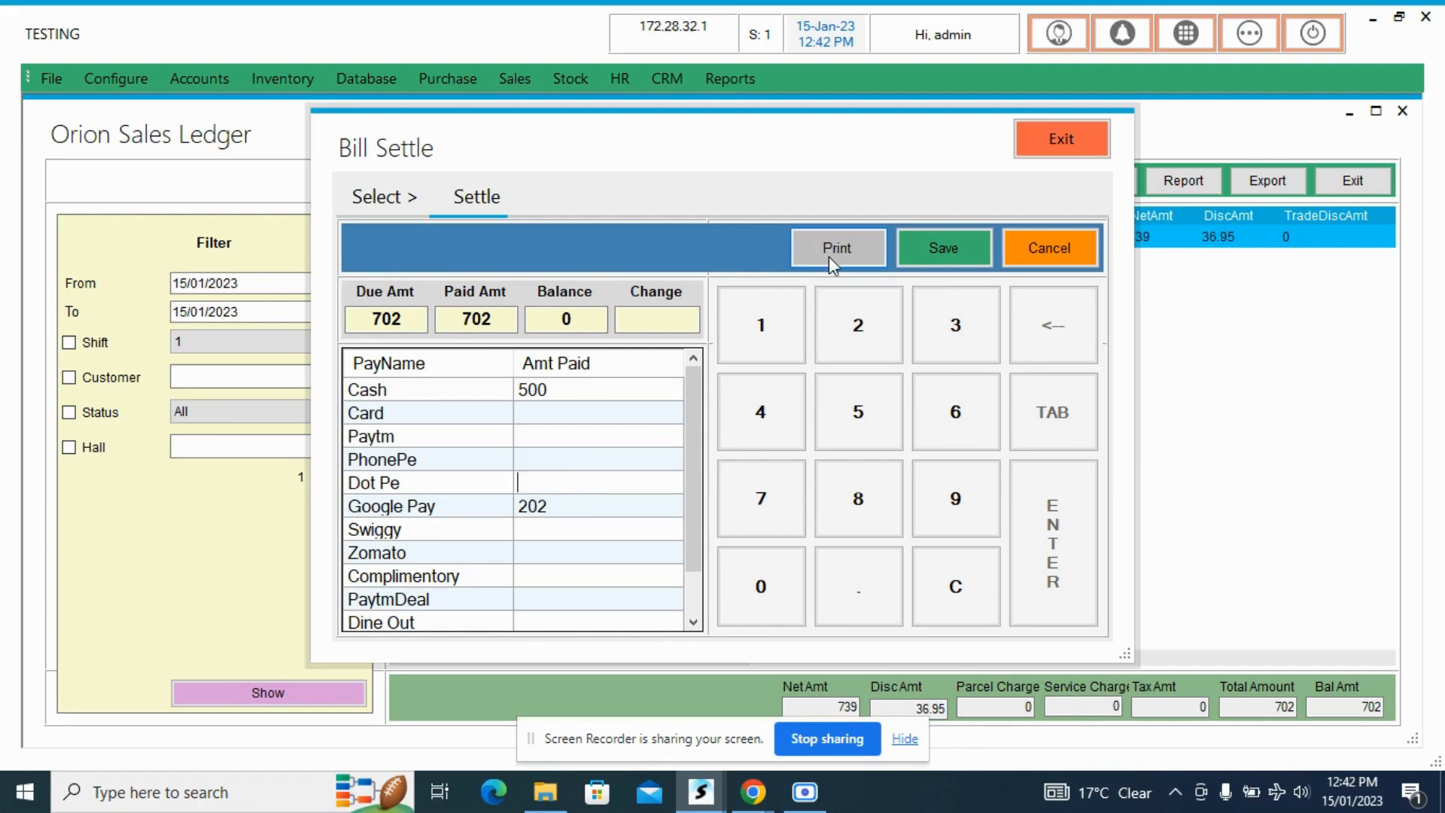
{"action": "left_click", "coordinate": [944, 246]}
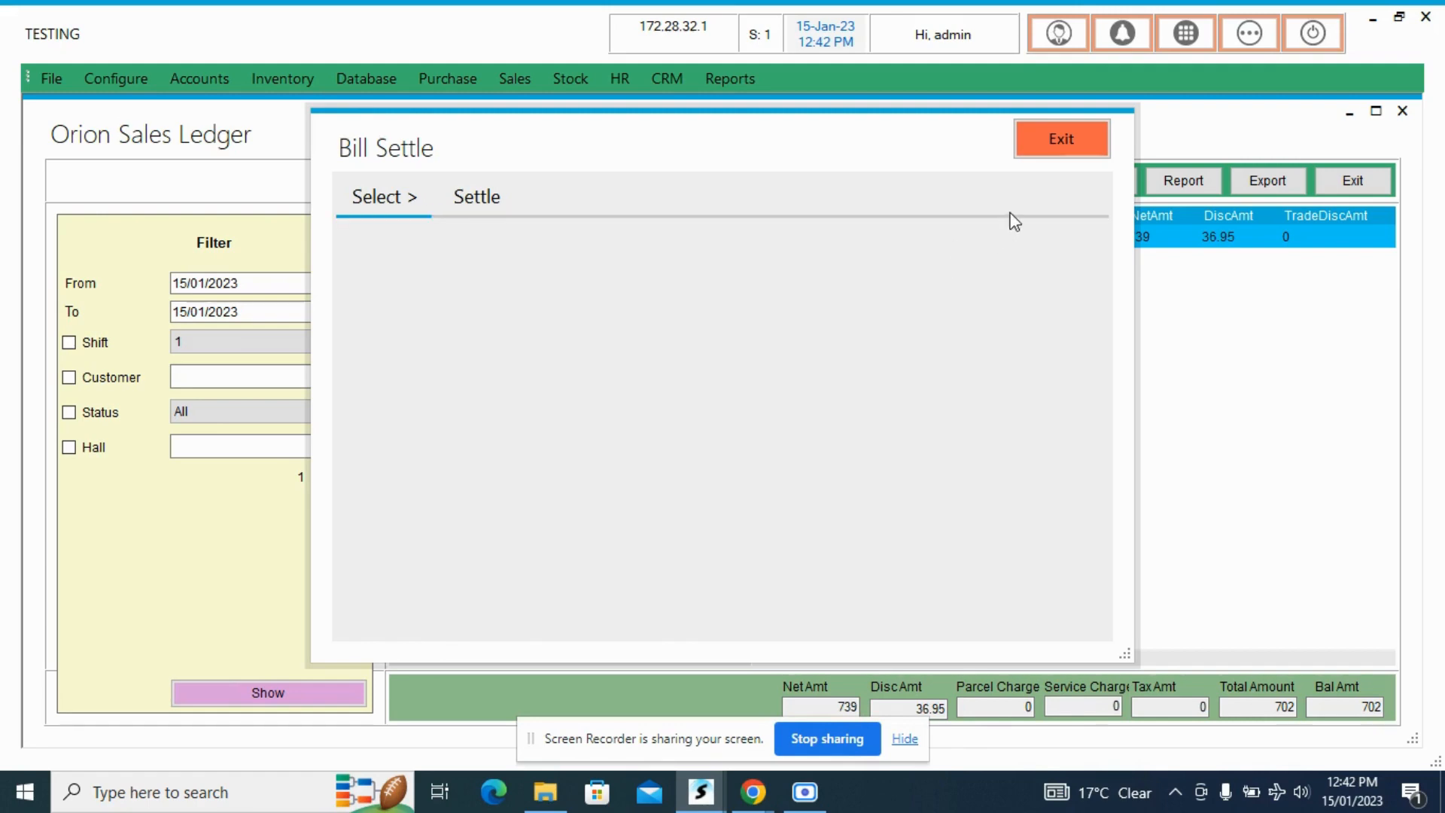
{"action": "left_click", "coordinate": [1055, 136]}
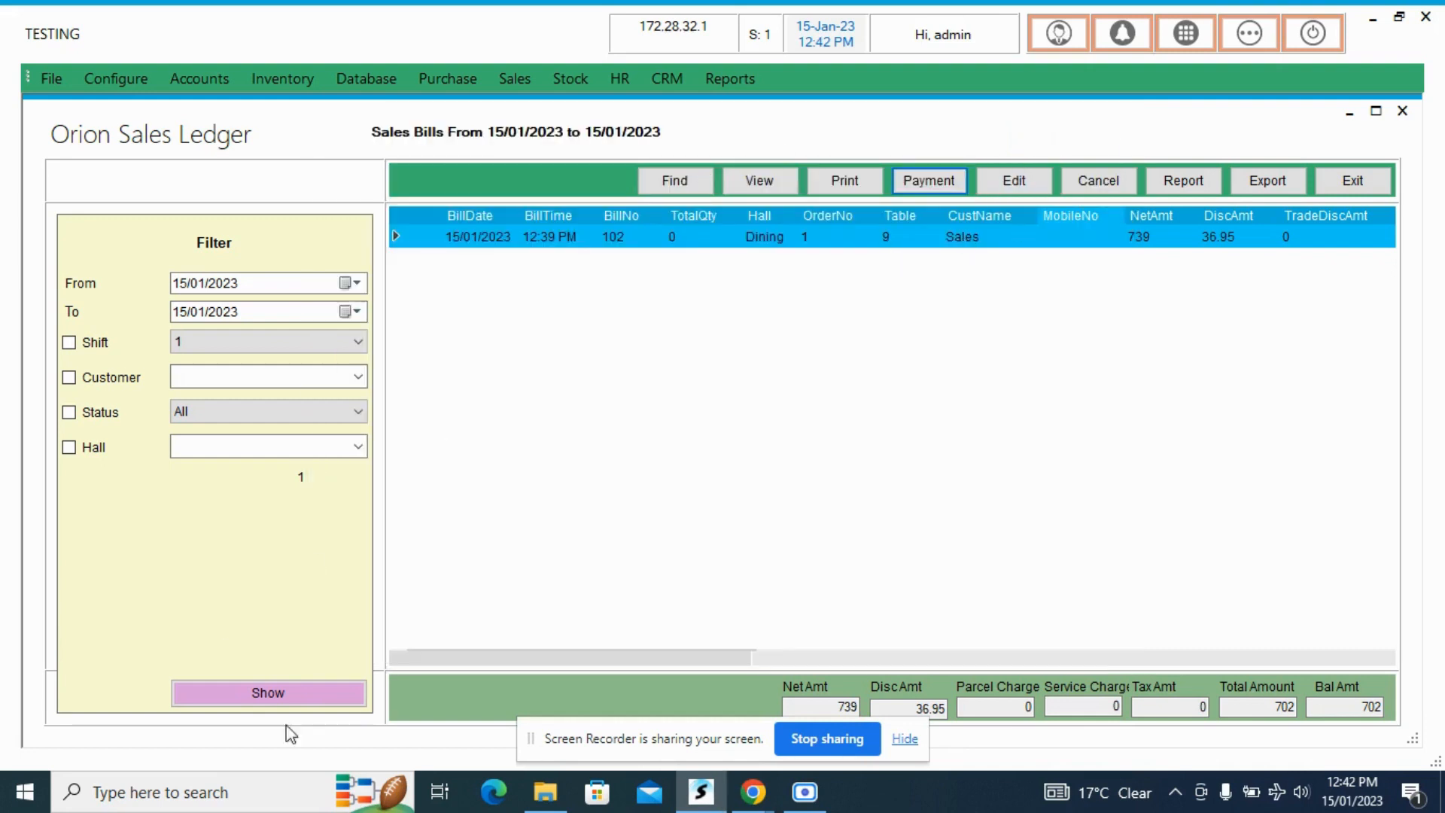
- Reload the sales bills for 15/01/2023 and check the settled bill's amount columns and its balance amount
{"action": "left_click", "coordinate": [341, 688]}
{"action": "left_click_drag", "start_coordinate": [527, 656], "coordinate": [771, 653]}
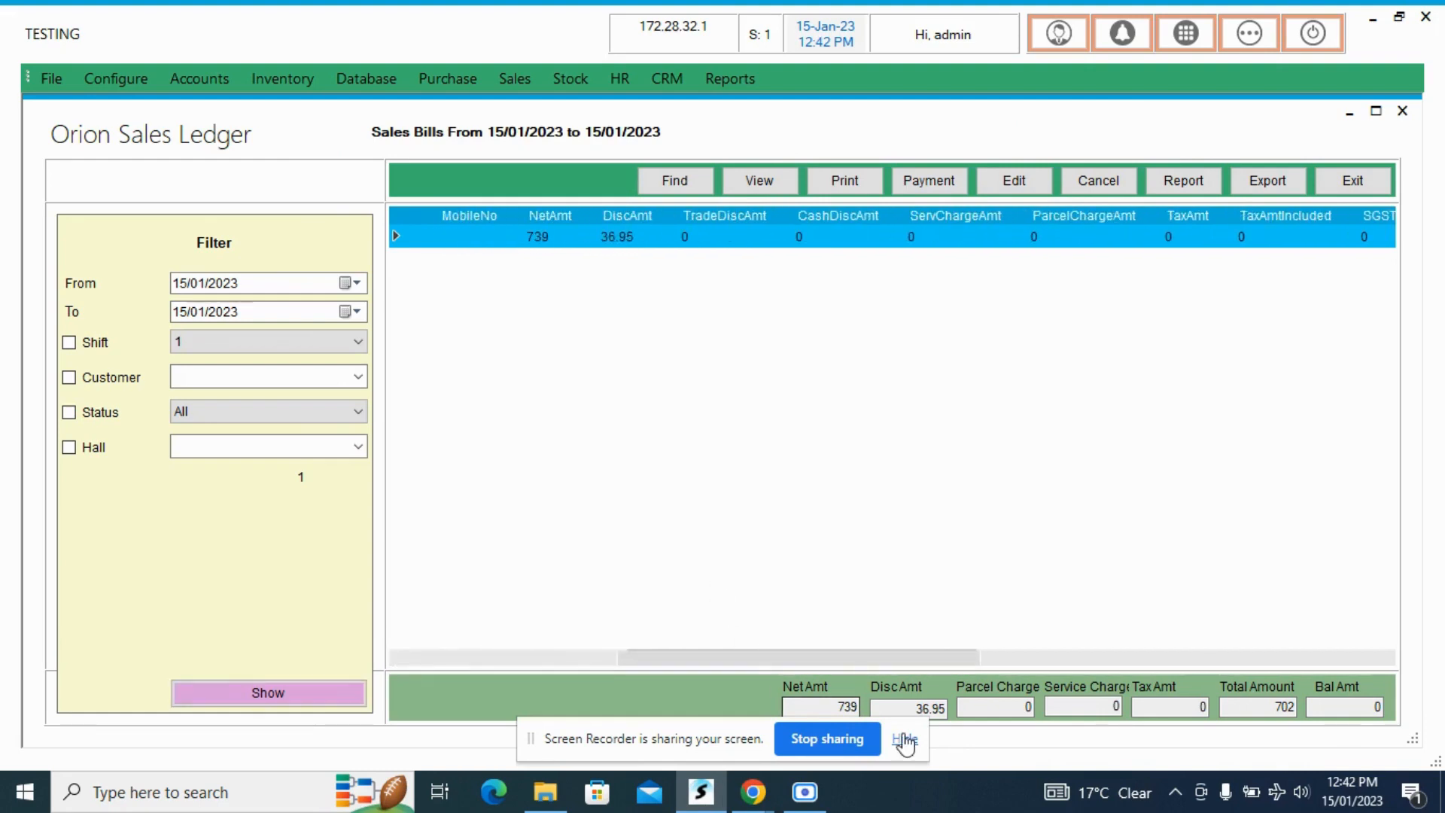
{"action": "left_click_drag", "start_coordinate": [1346, 704], "coordinate": [1439, 706]}
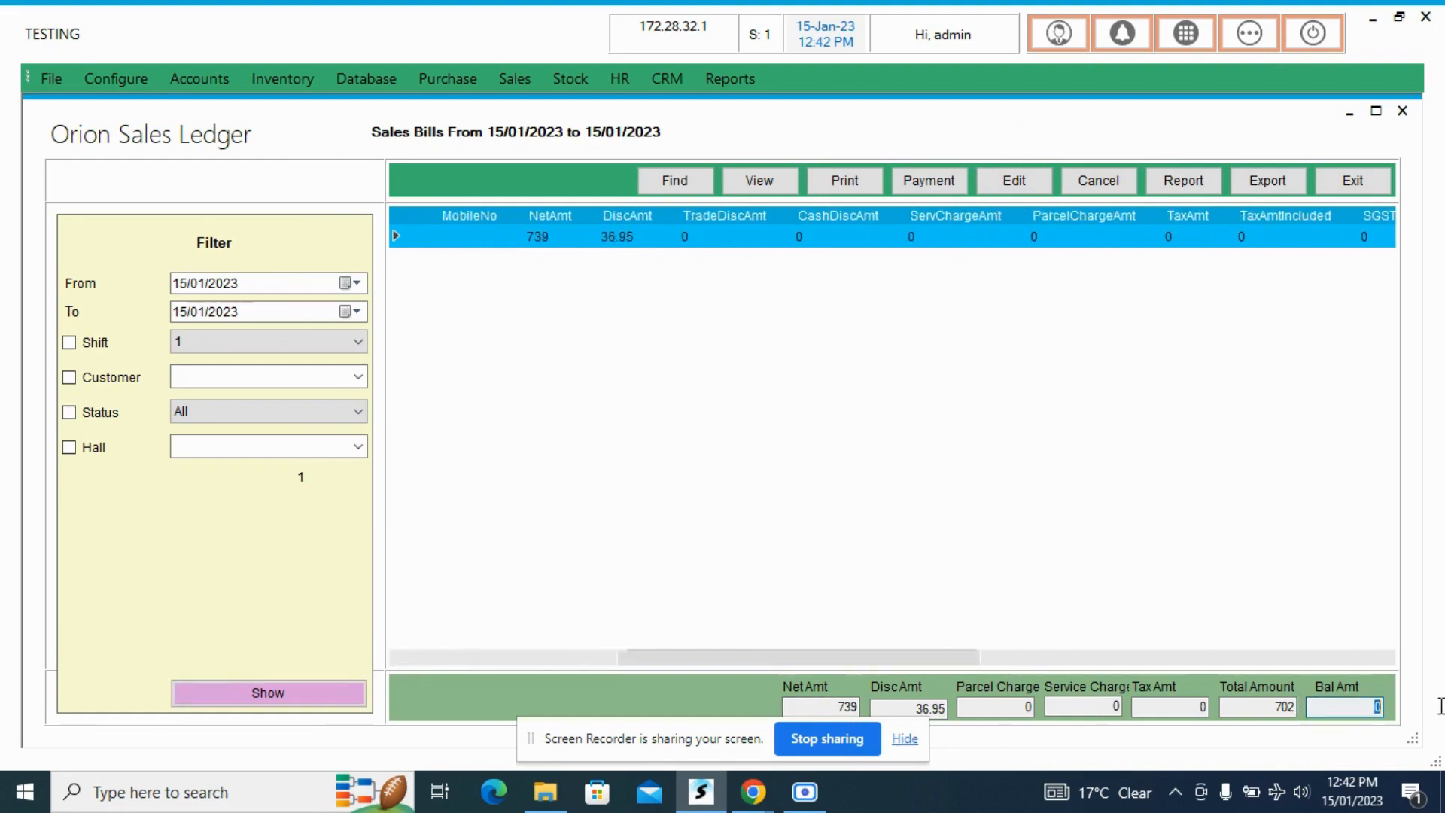
{"action": "left_click_drag", "start_coordinate": [780, 654], "coordinate": [629, 693]}
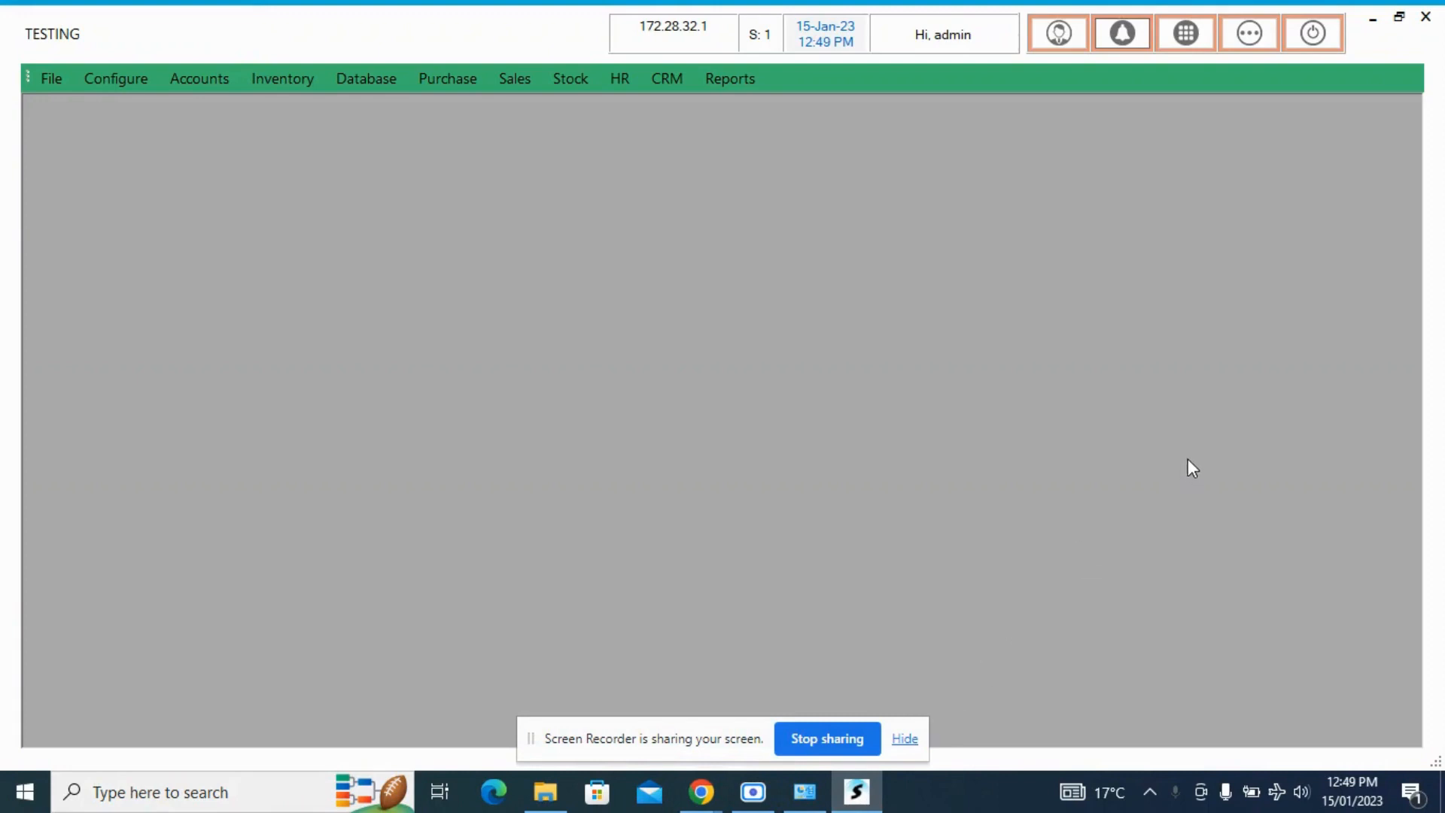
- Open Service Billing from the favourites and load the running order of table 8
{"action": "left_click", "coordinate": [1249, 39]}
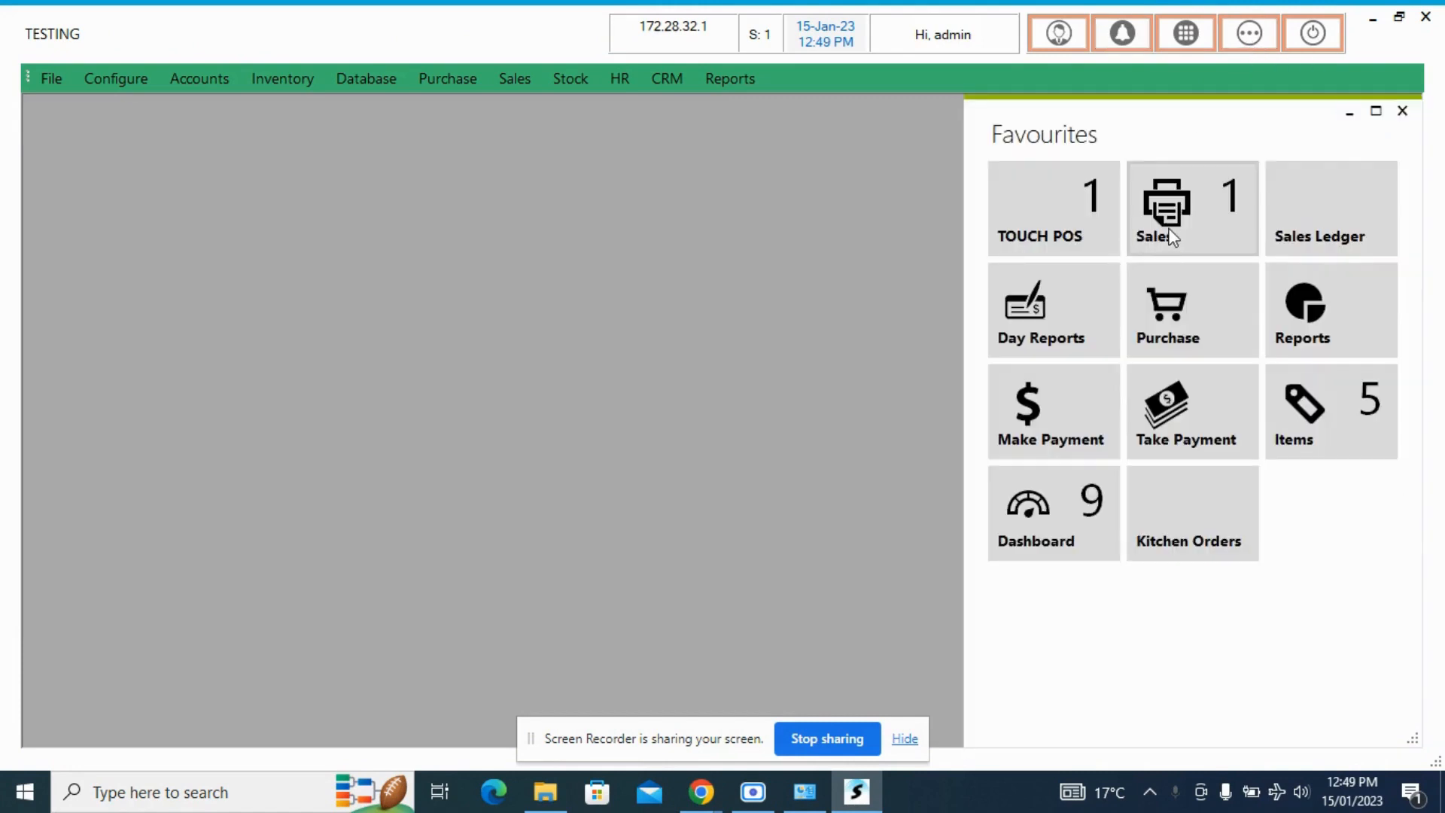
{"action": "left_click", "coordinate": [1194, 231]}
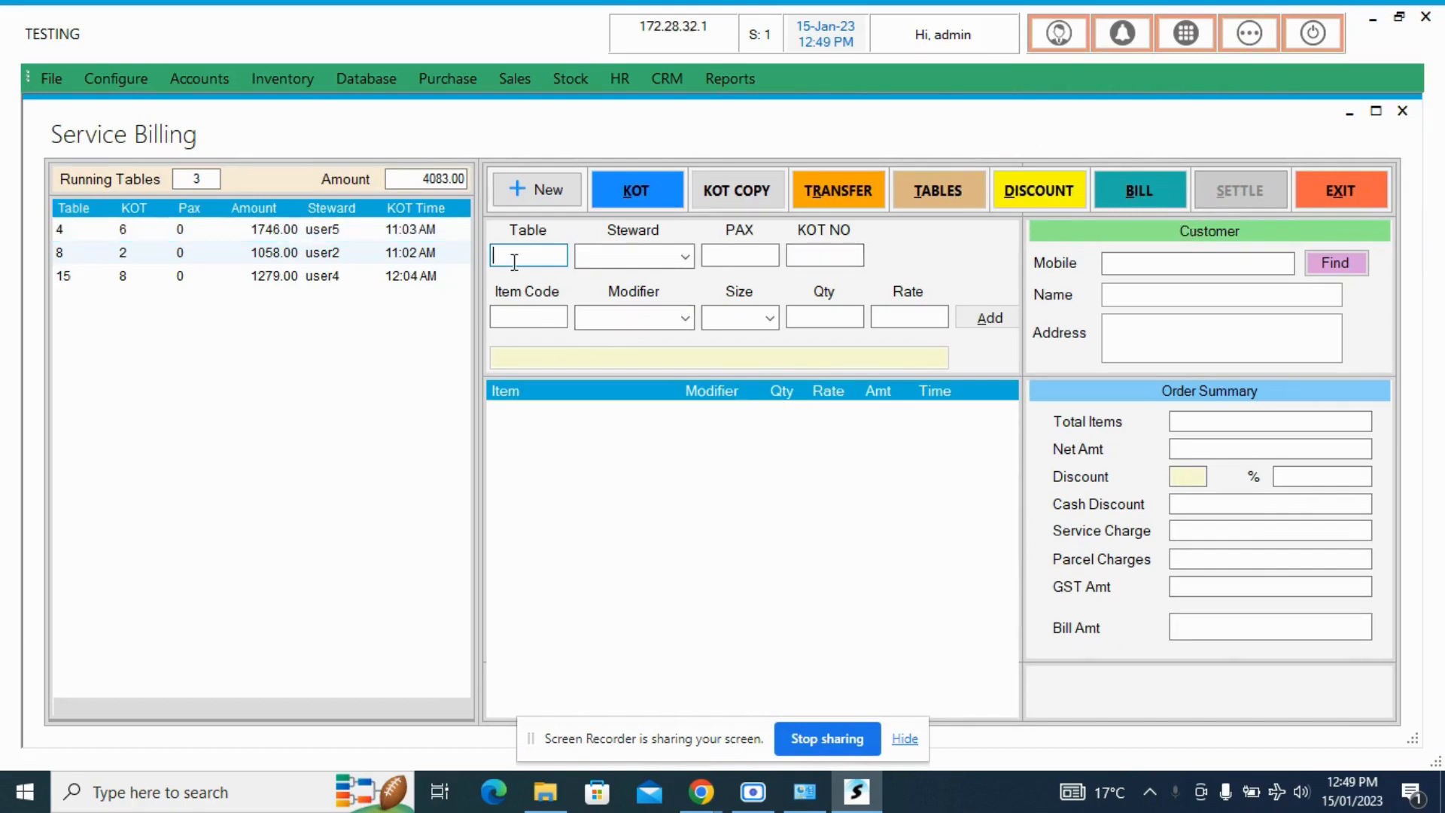
{"action": "type", "text": "8"}
{"action": "key", "text": "Return"}
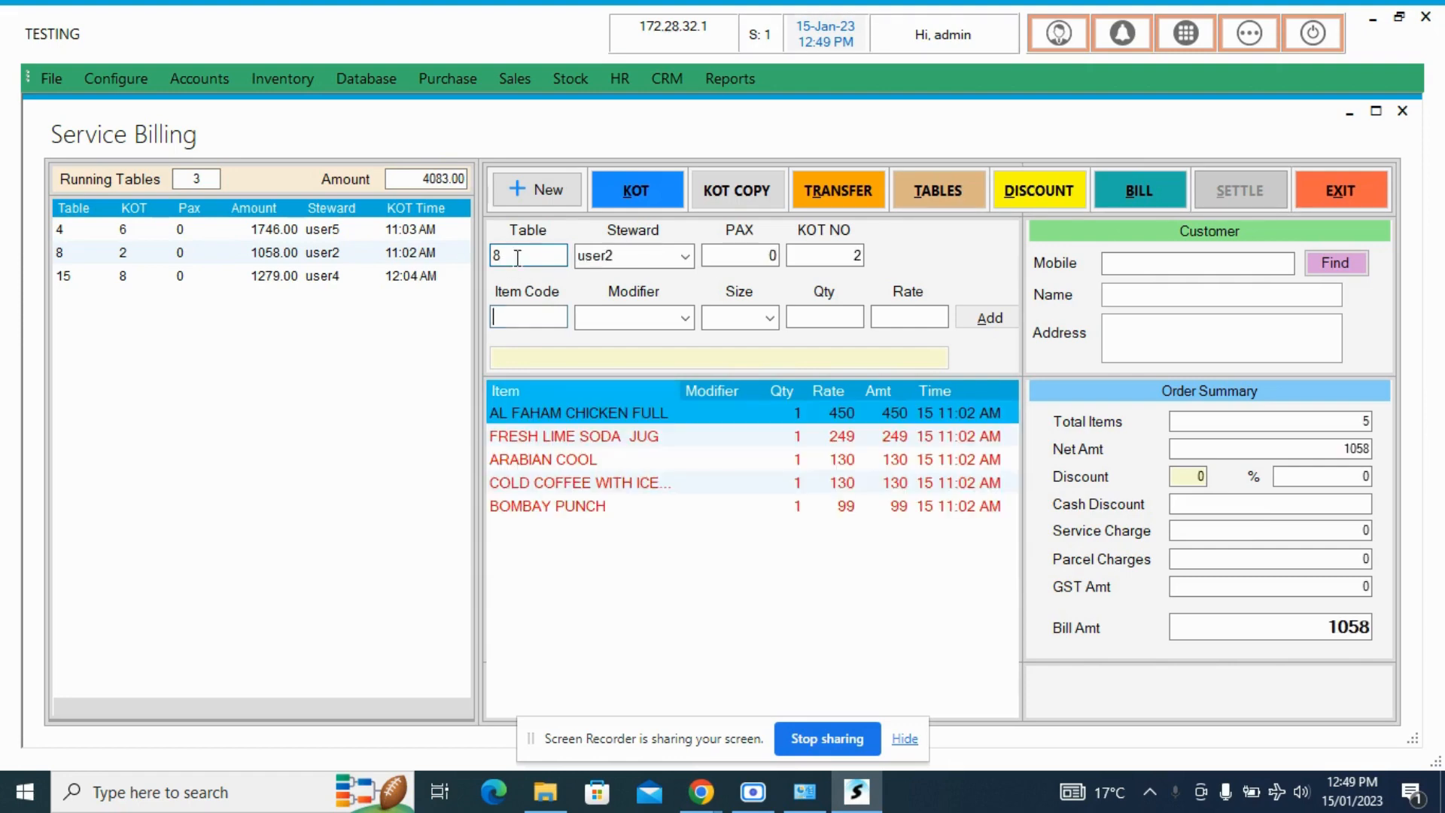
- Cancel the ARABIAN COOL item on table 8's KOT with the remark "late" and dismiss the print preview
{"action": "left_click", "coordinate": [540, 463]}
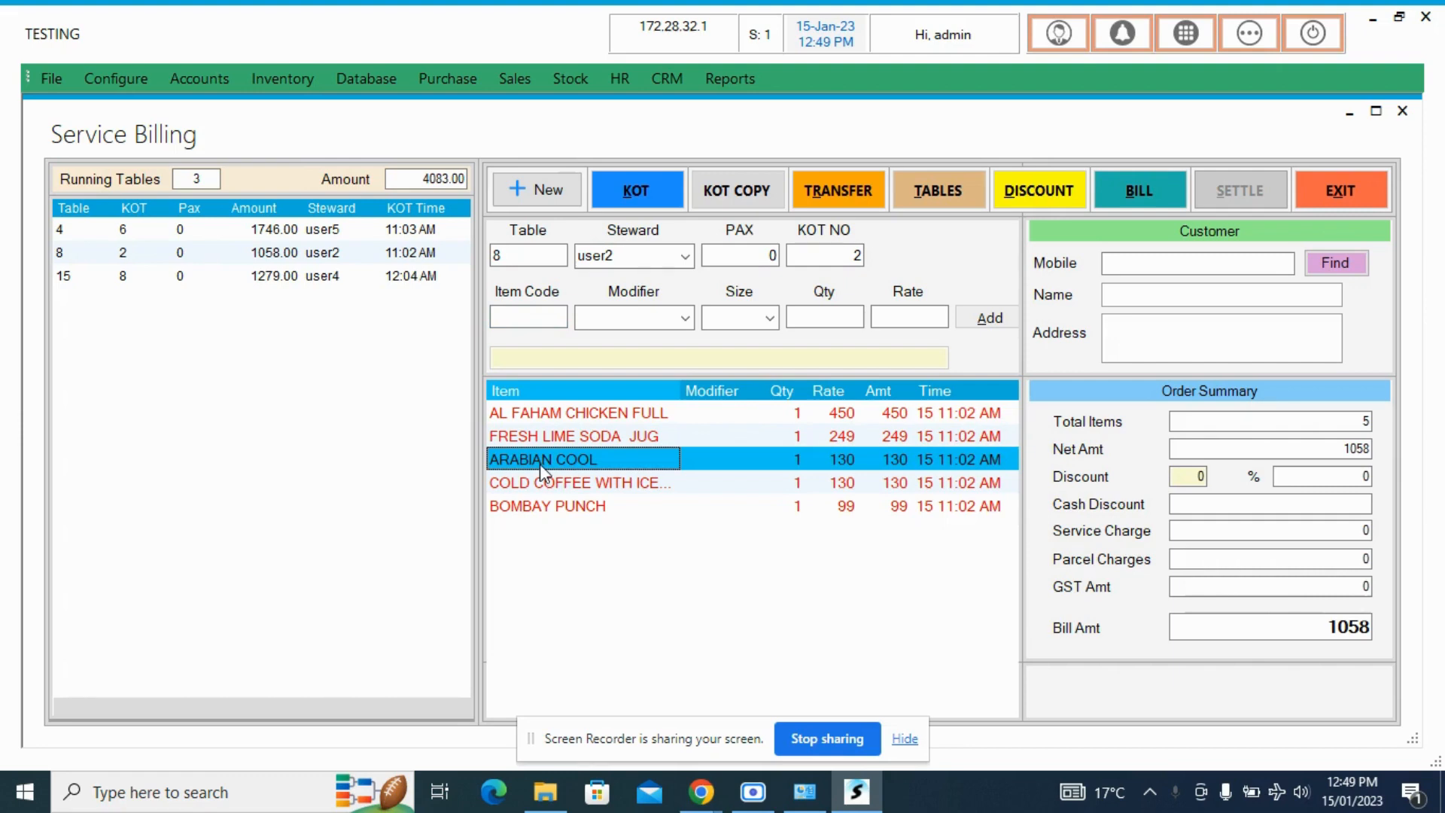
{"action": "double_click", "coordinate": [539, 463]}
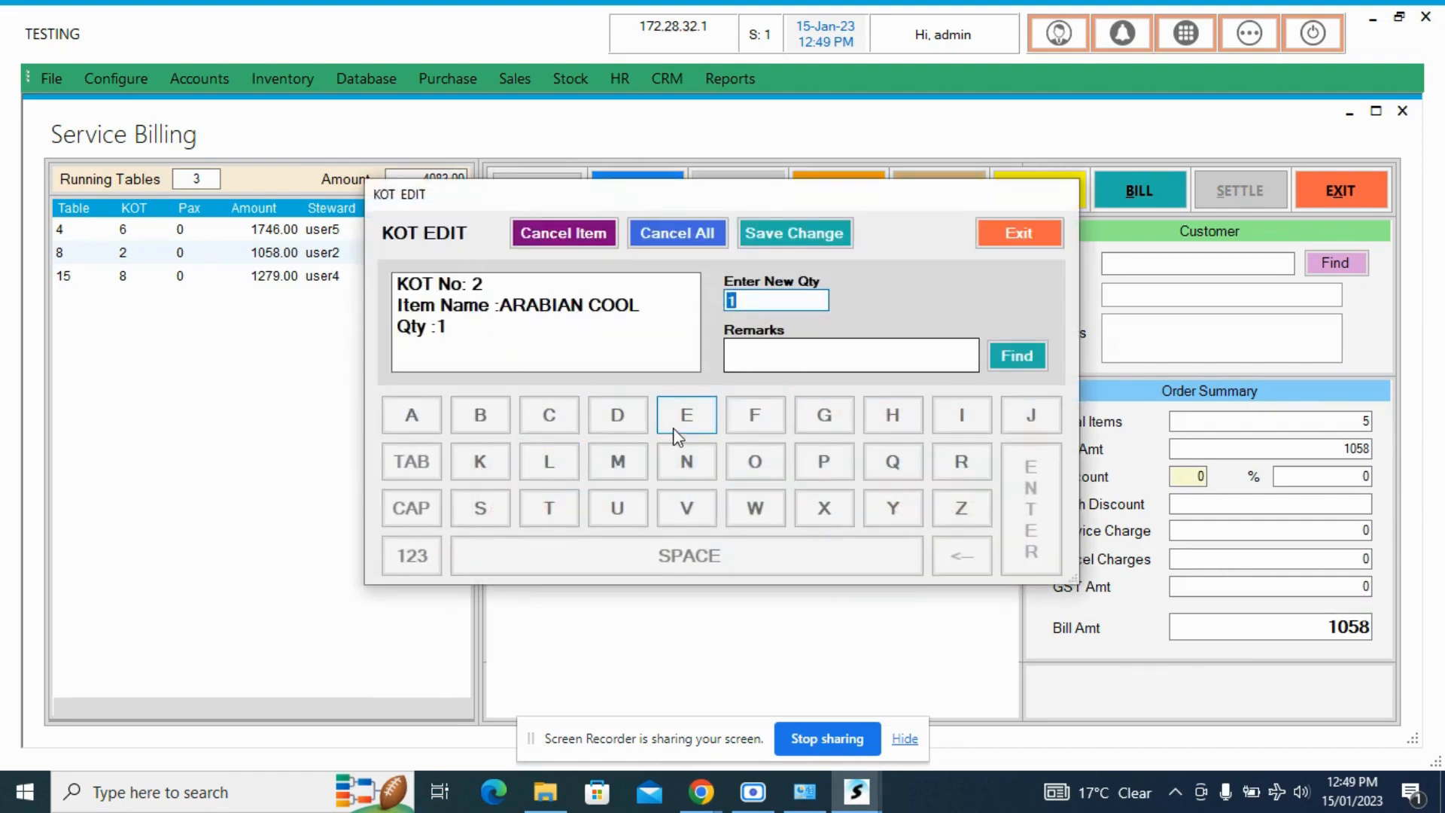
{"action": "left_click", "coordinate": [799, 358]}
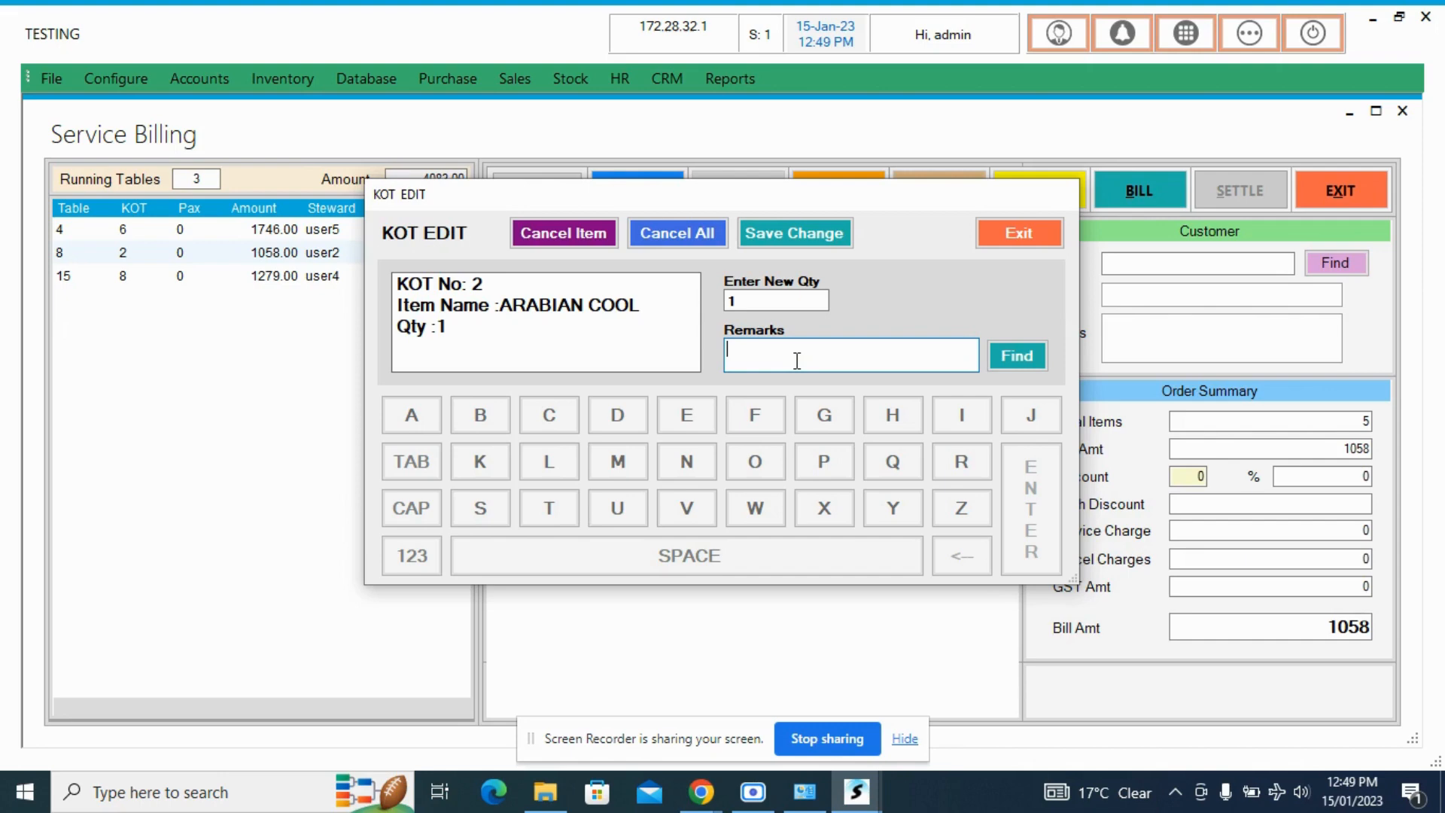
{"action": "type", "text": "late"}
{"action": "left_click", "coordinate": [590, 248]}
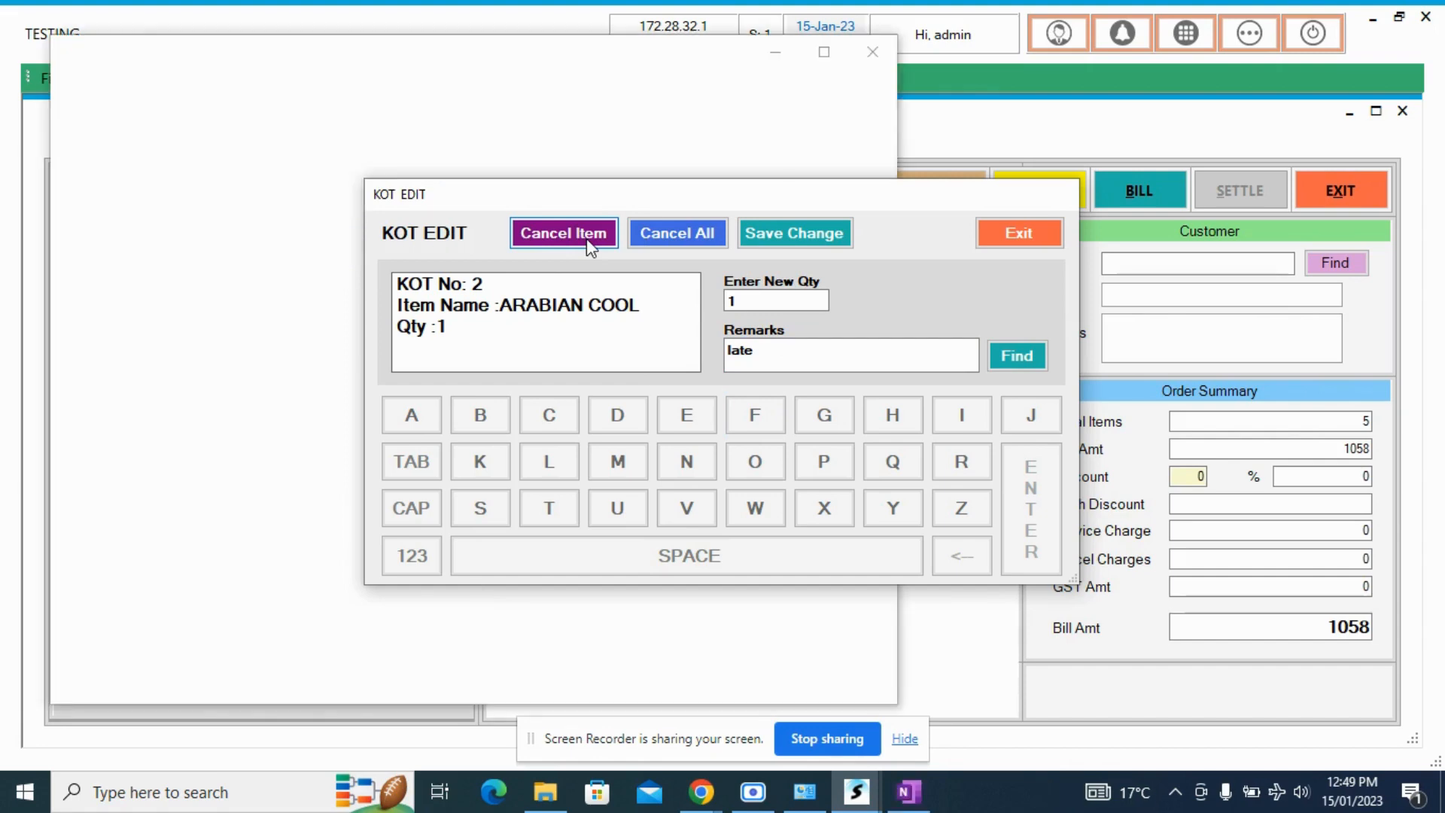
{"action": "left_click", "coordinate": [891, 52]}
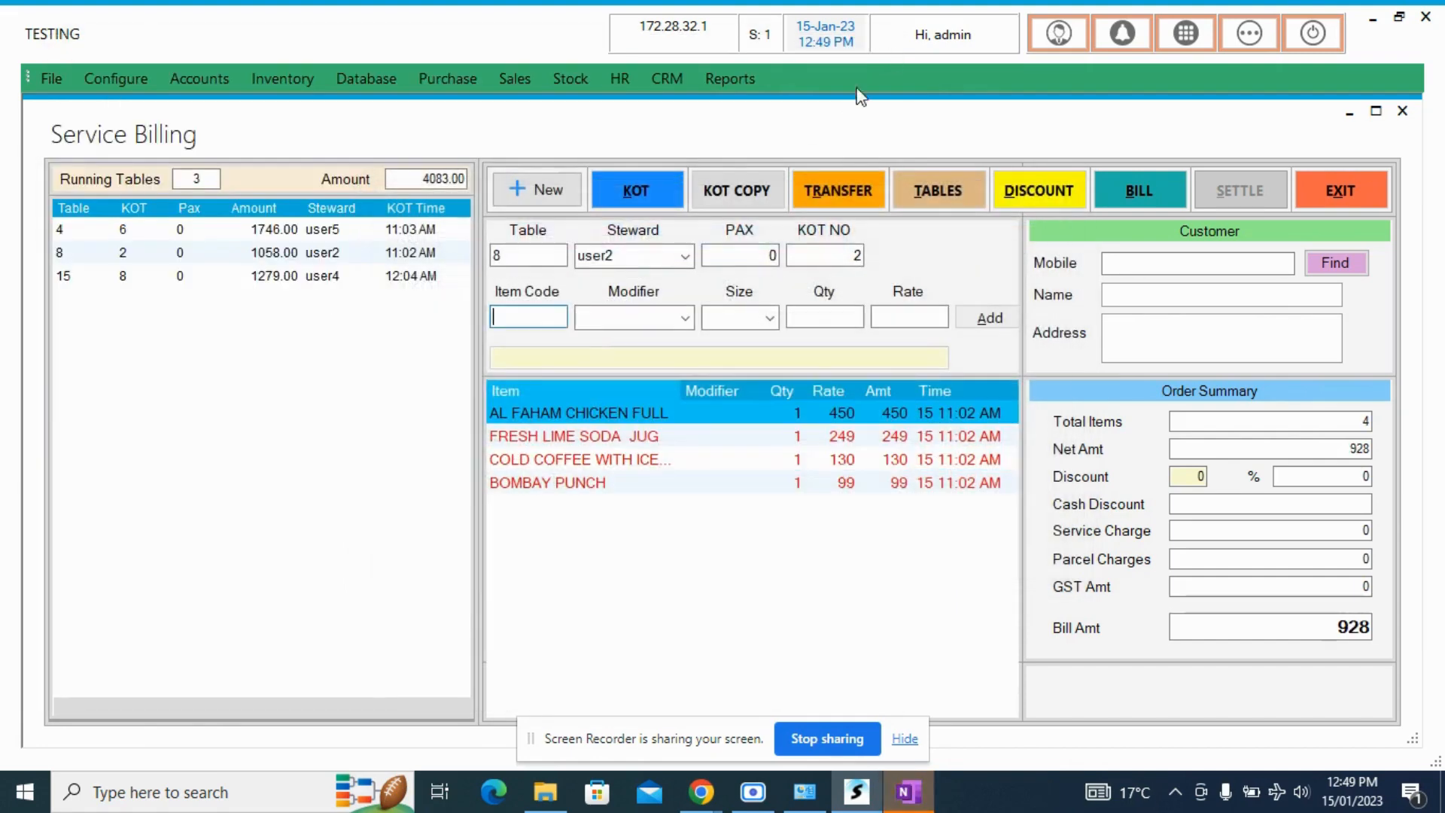
- Examine the KOT edit options for FRESH LIME SODA JUG on table 8 and leave without changing the item
{"action": "left_click", "coordinate": [660, 485]}
{"action": "left_click", "coordinate": [618, 458]}
{"action": "left_click", "coordinate": [619, 439]}
{"action": "left_click", "coordinate": [623, 420]}
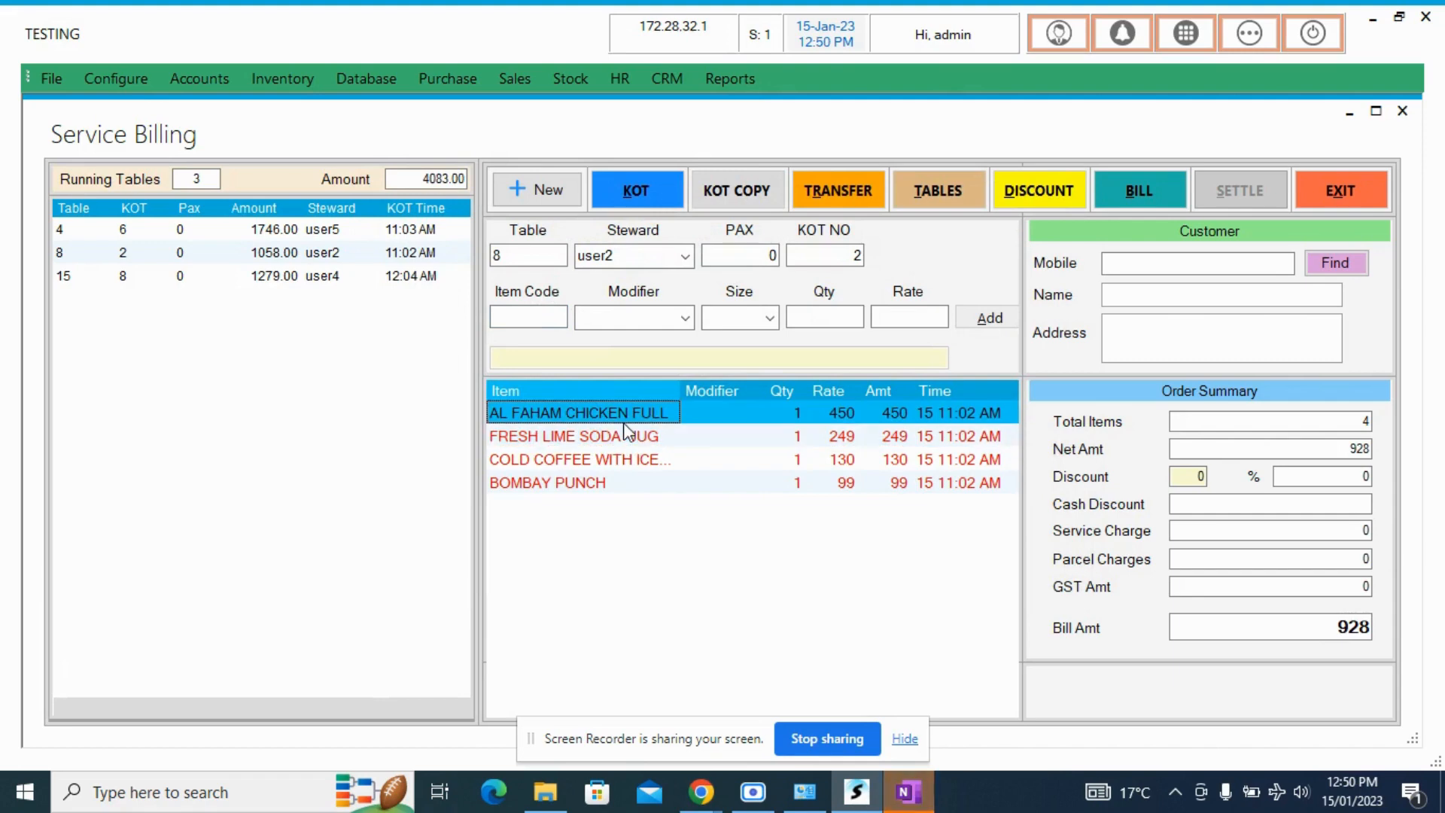
{"action": "left_click", "coordinate": [611, 444]}
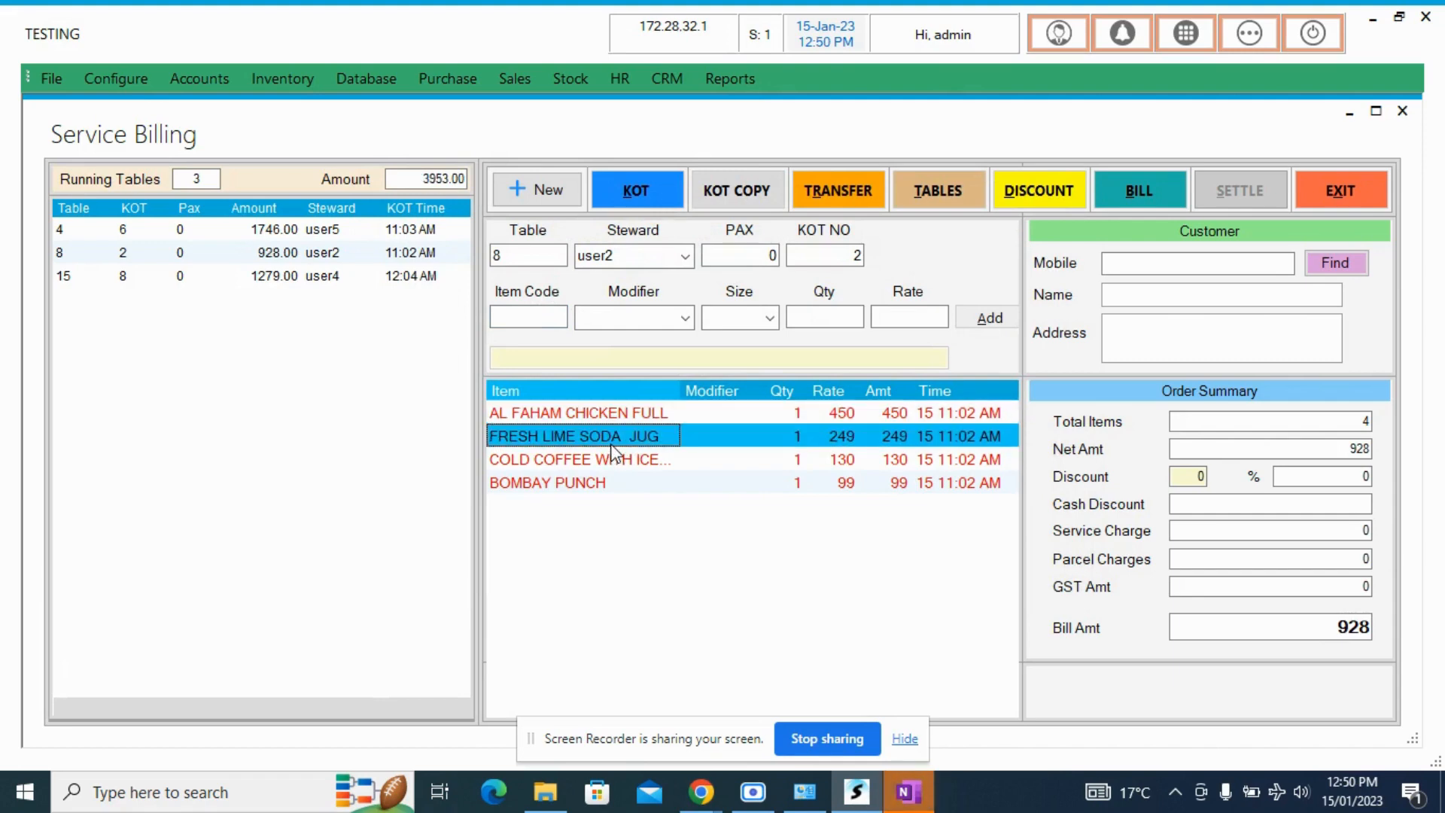
{"action": "double_click", "coordinate": [611, 444]}
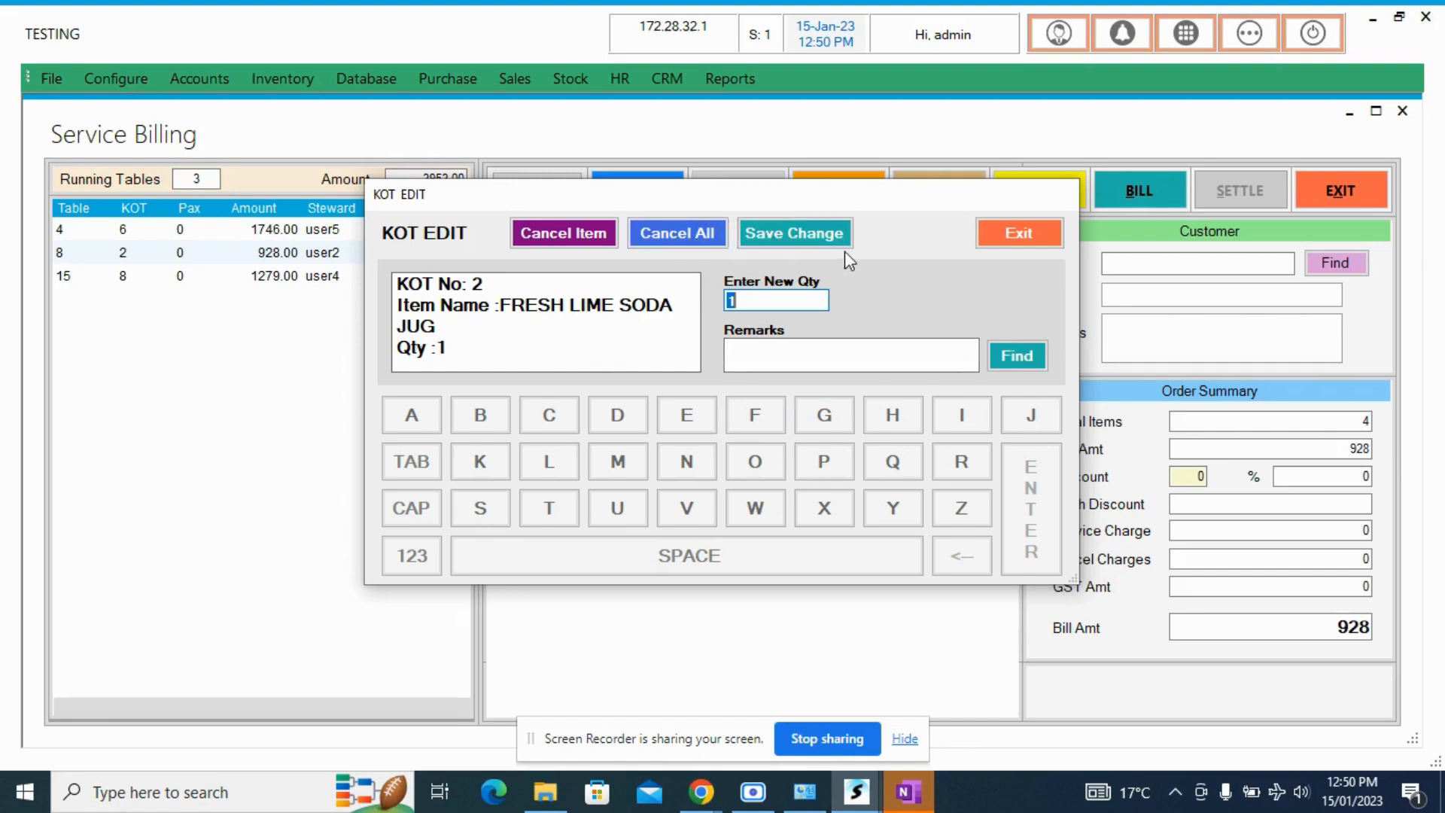
{"action": "left_click", "coordinate": [982, 229]}
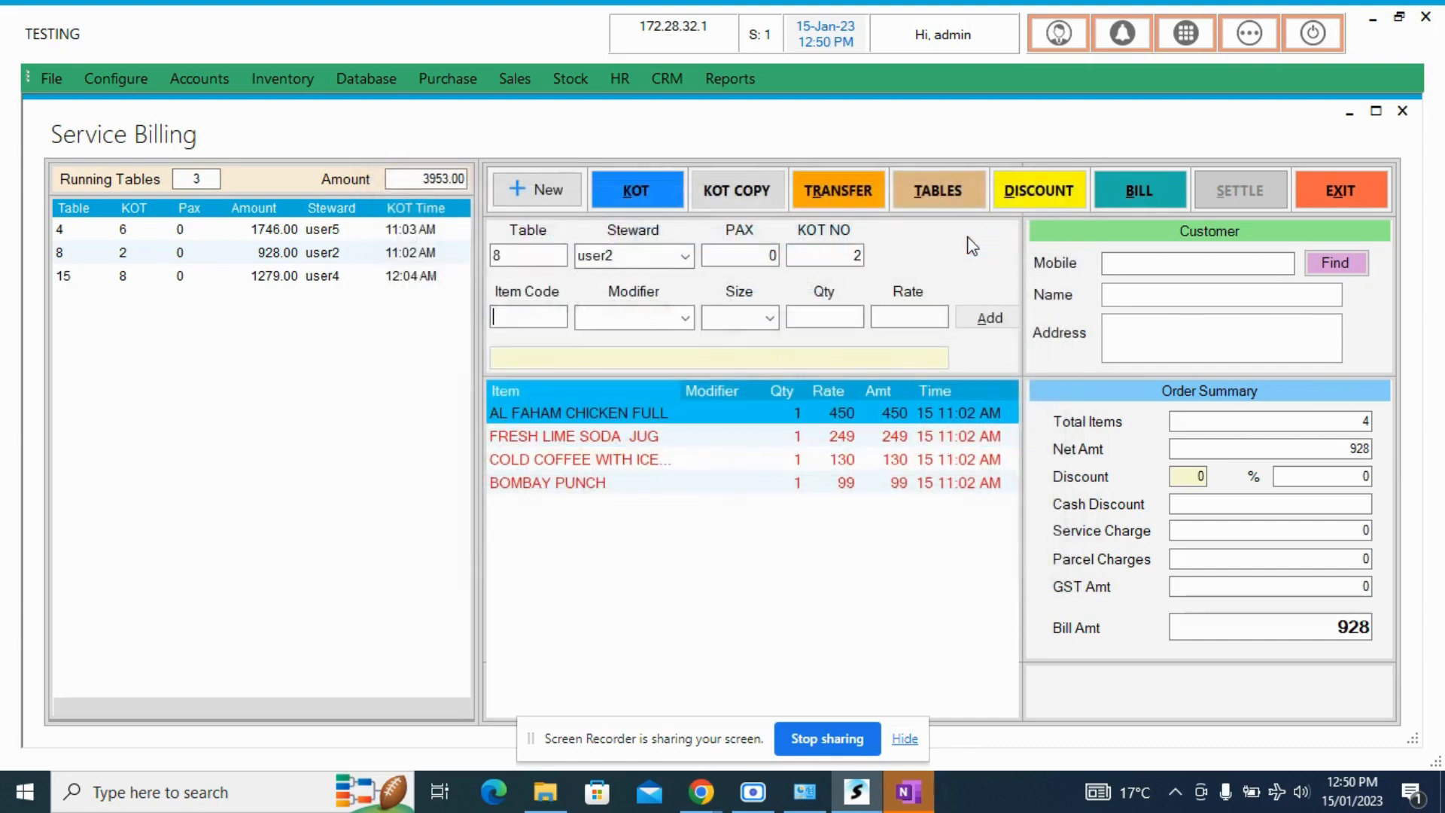
- Look over the remaining items on table 8's order and close Service Billing
{"action": "left_click", "coordinate": [713, 459]}
{"action": "left_click", "coordinate": [667, 442]}
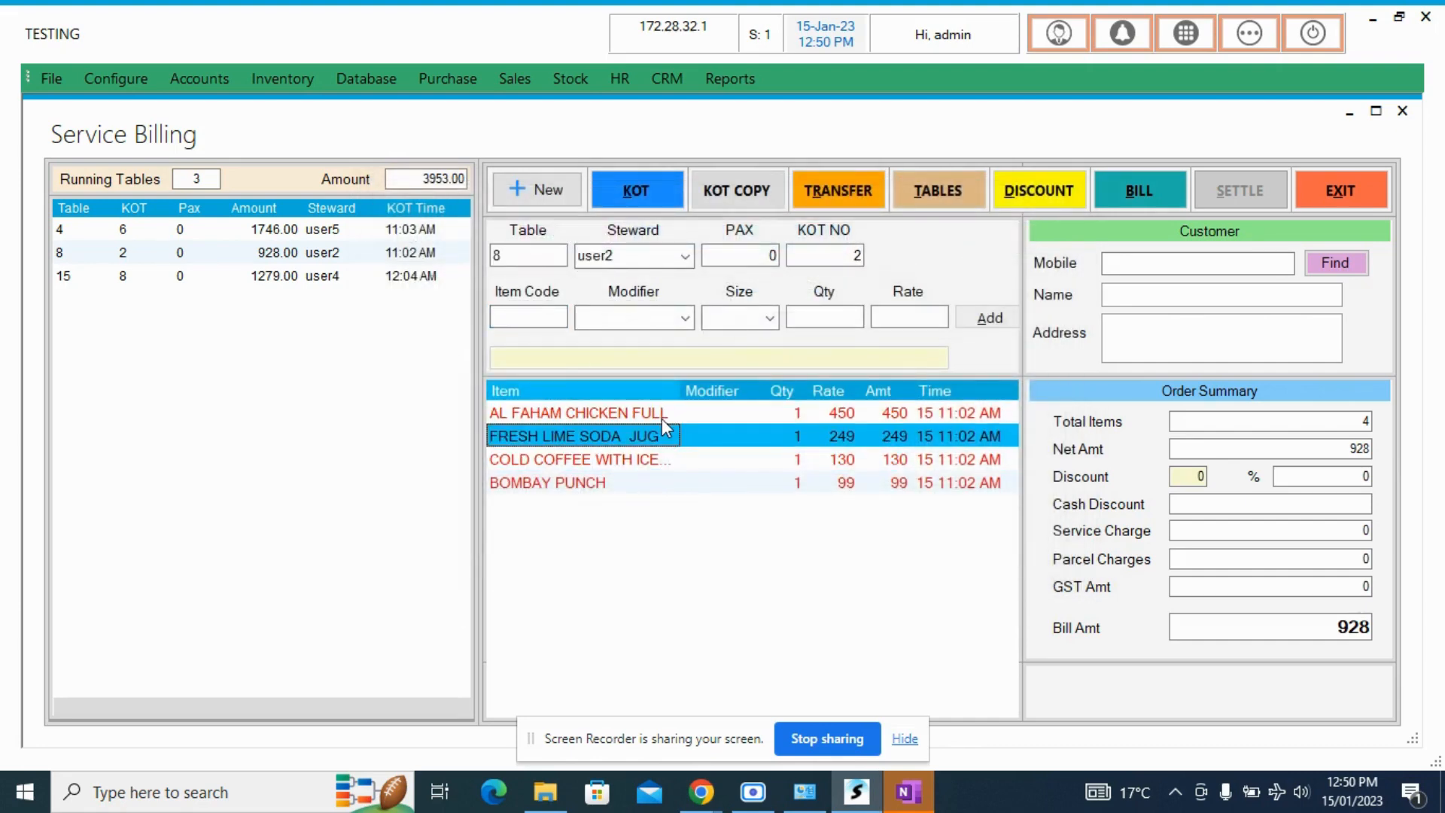
{"action": "left_click", "coordinate": [663, 418]}
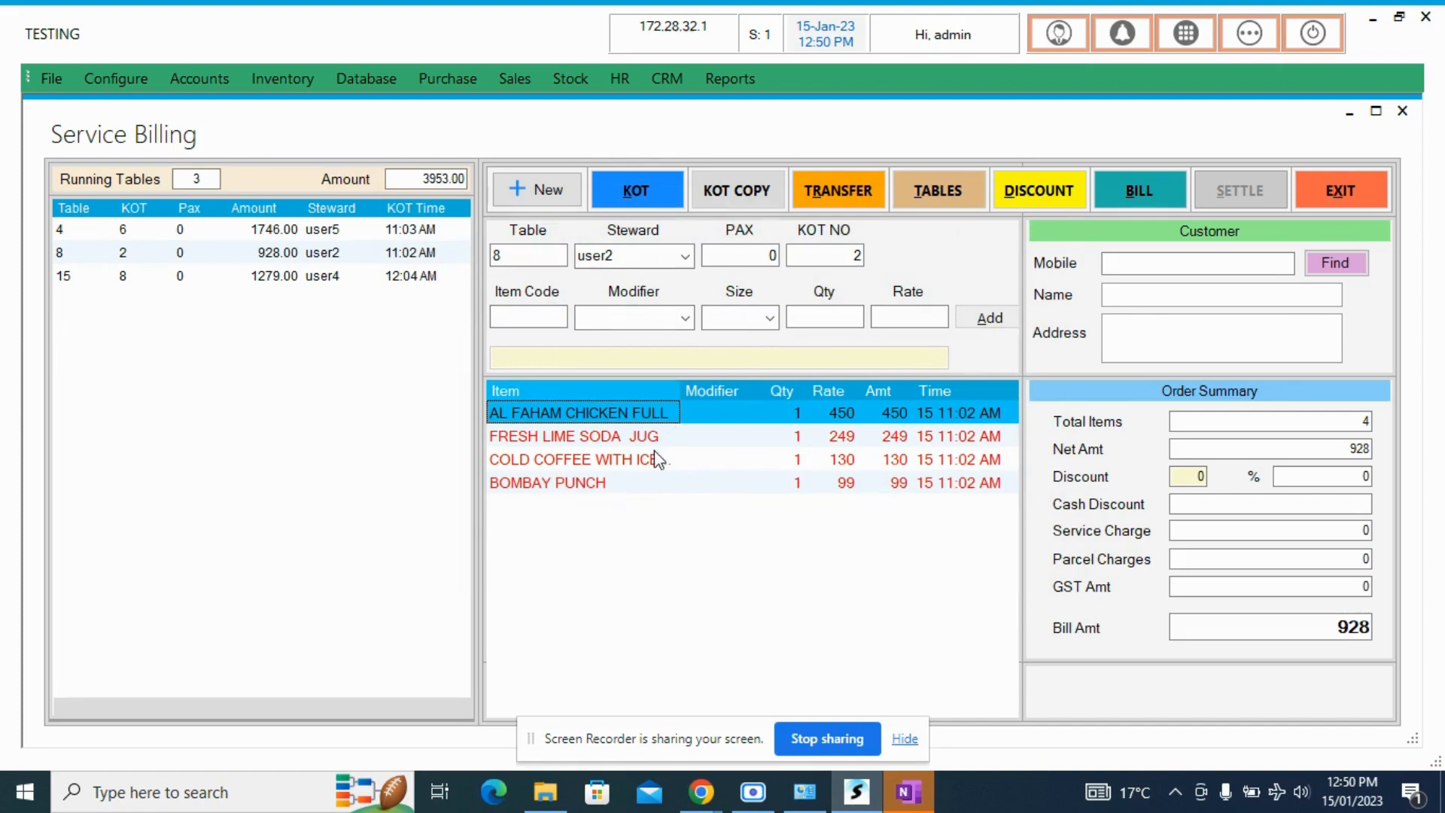
{"action": "left_click", "coordinate": [817, 459]}
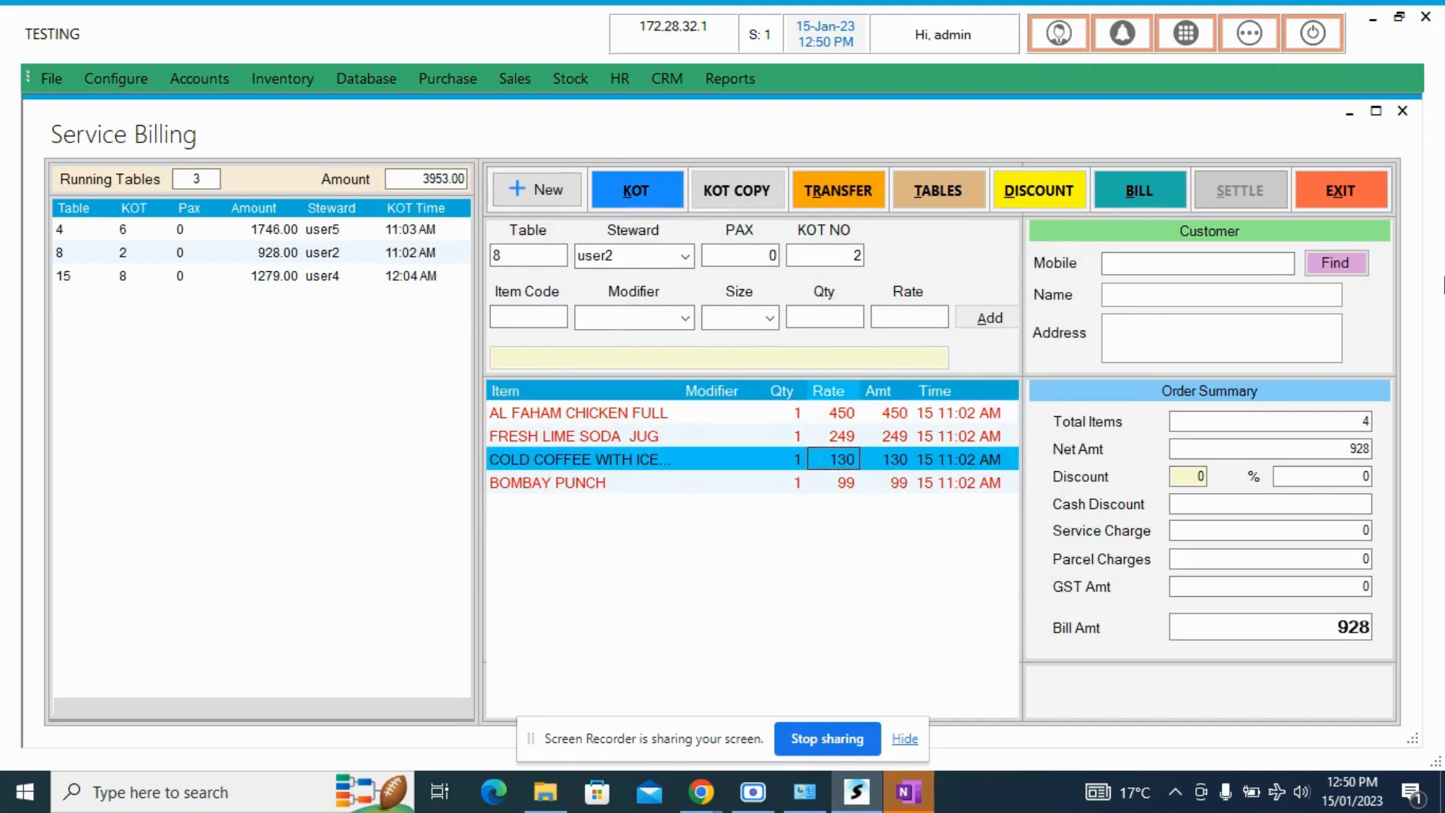
{"action": "left_click", "coordinate": [1368, 207]}
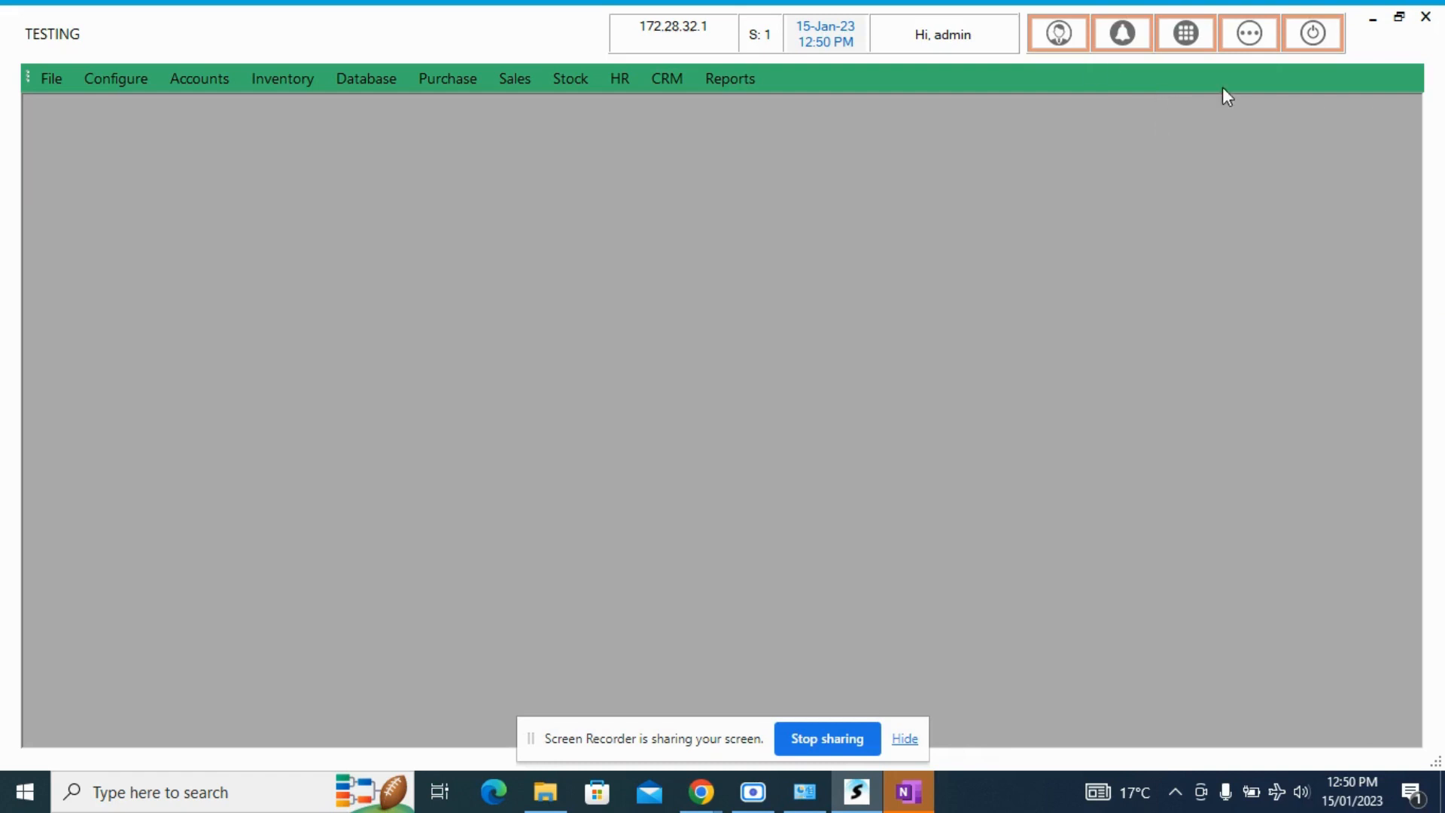
- Open the Sales Ledger, list the sales bills from 15/01/2023 to 15/01/2023, look over its options and exit the ledger
{"action": "left_click", "coordinate": [1240, 43]}
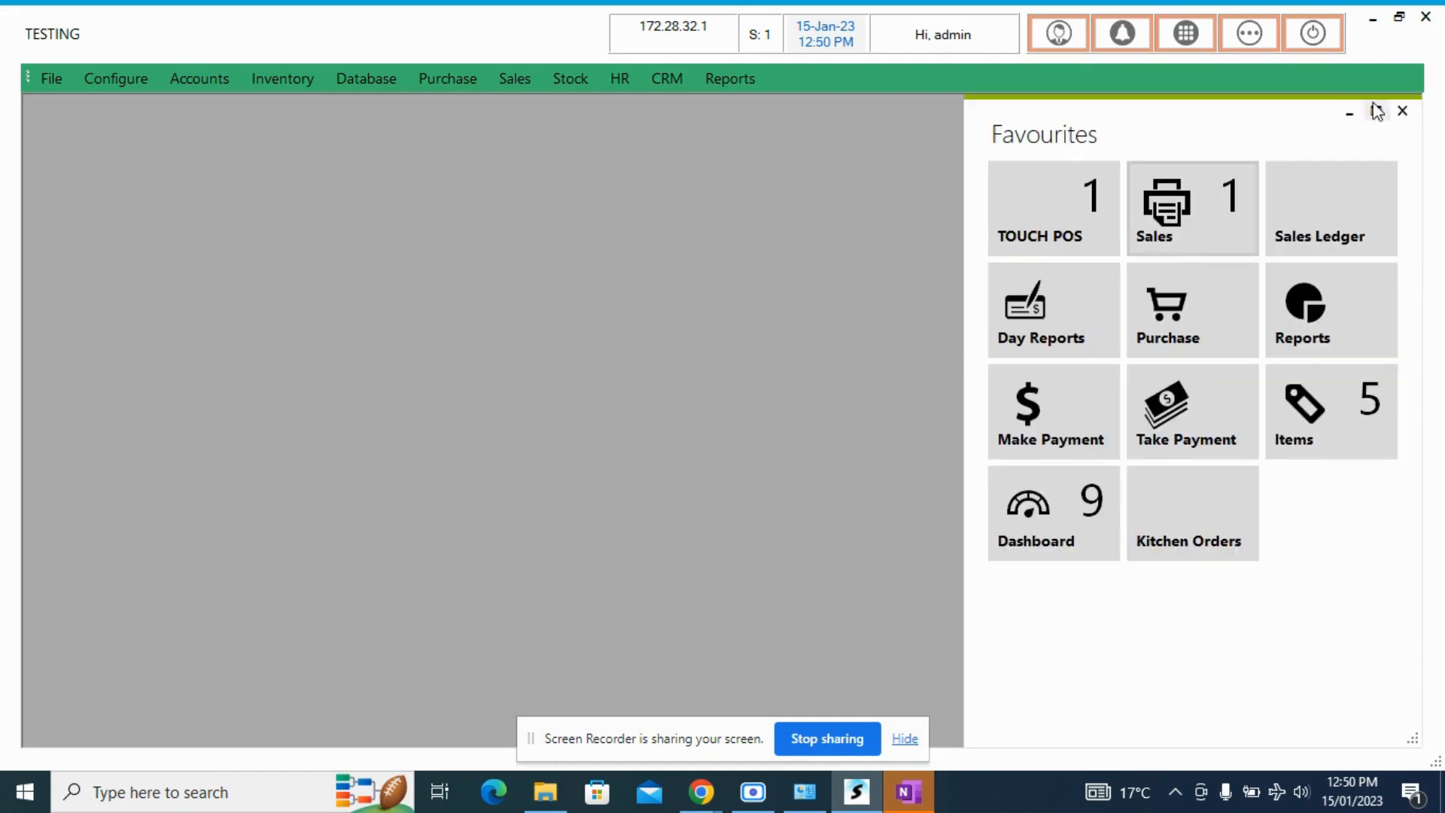
{"action": "left_click", "coordinate": [1403, 112]}
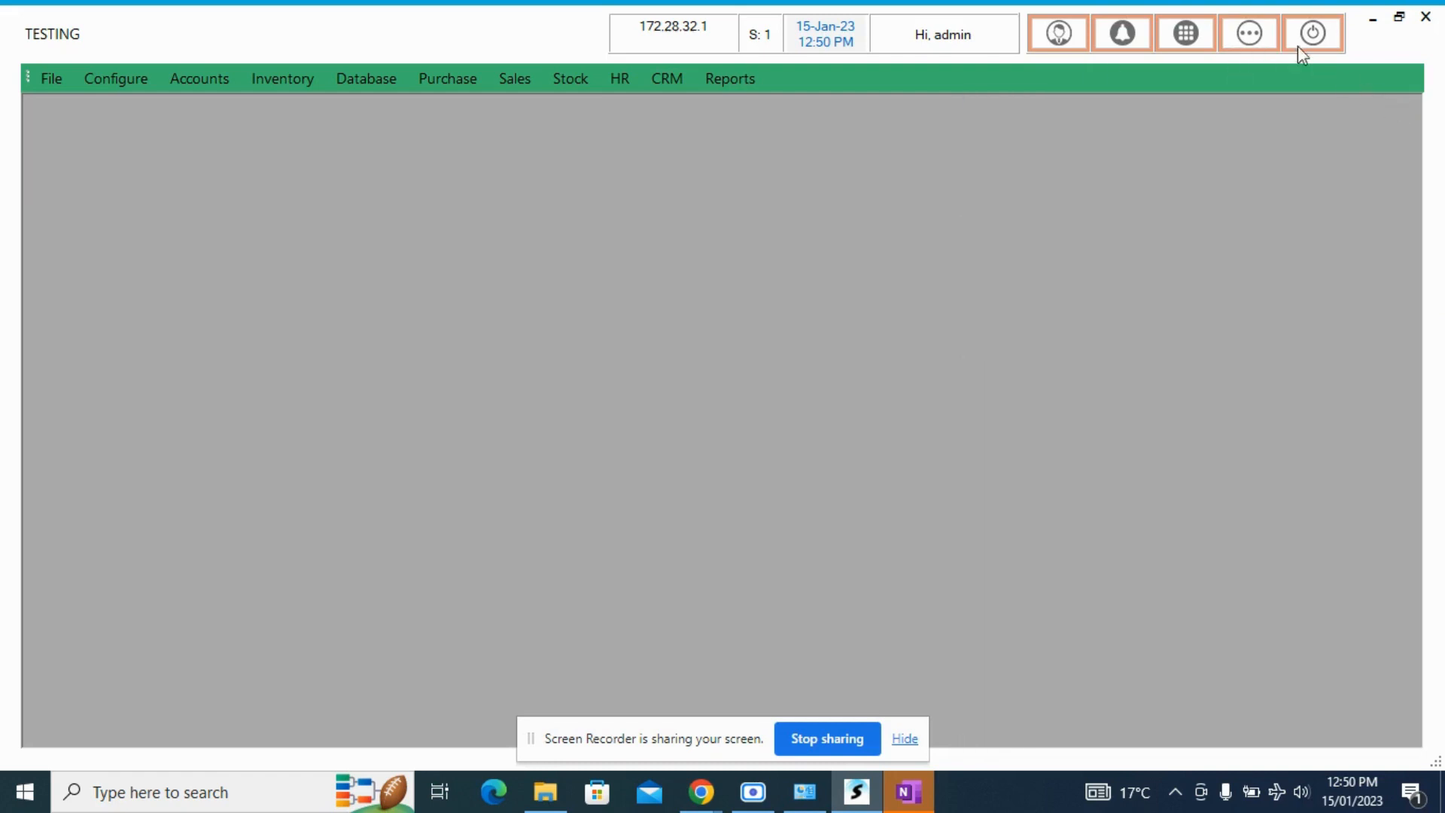
{"action": "left_click", "coordinate": [1253, 44]}
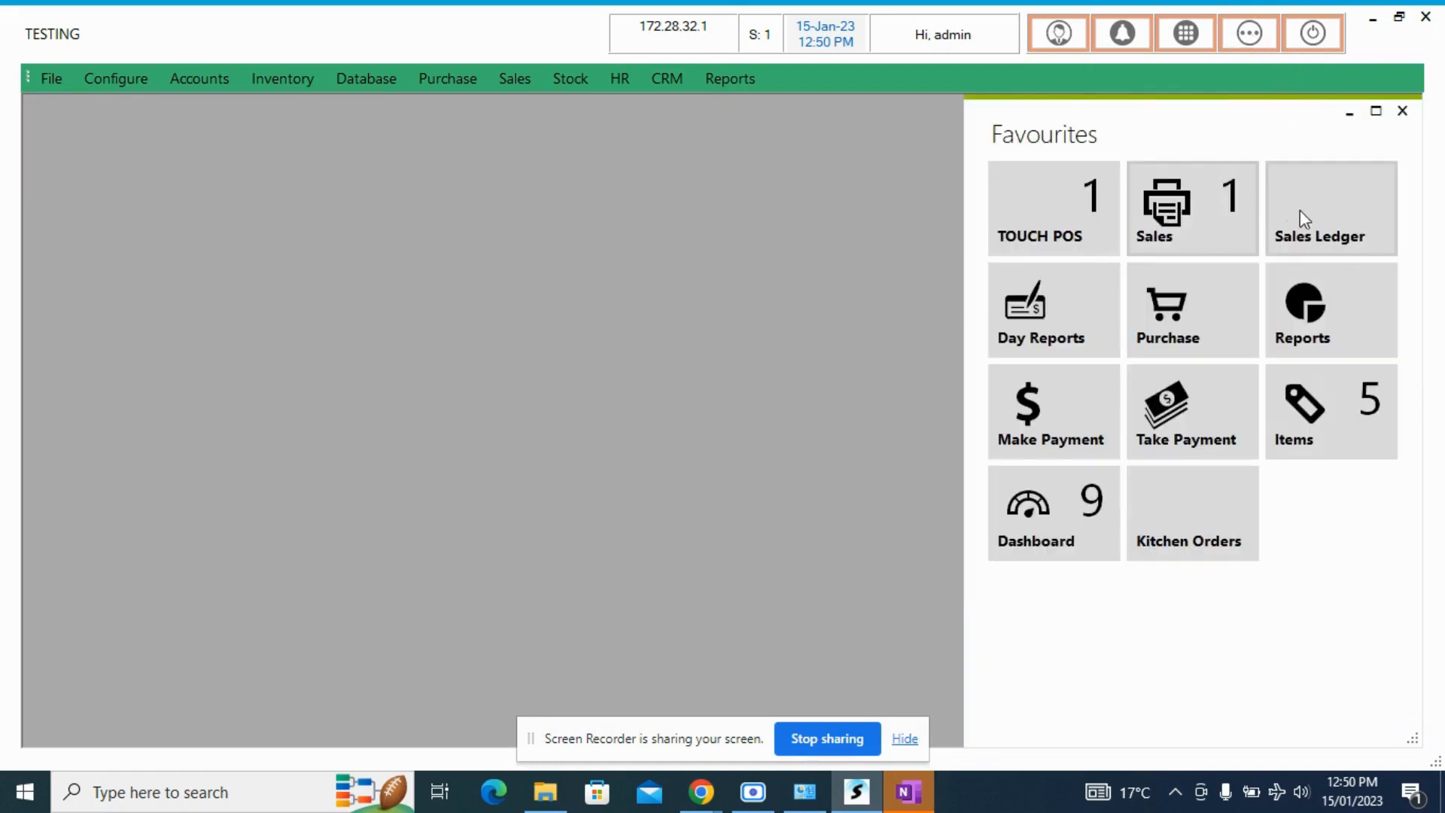
{"action": "left_click", "coordinate": [1332, 233]}
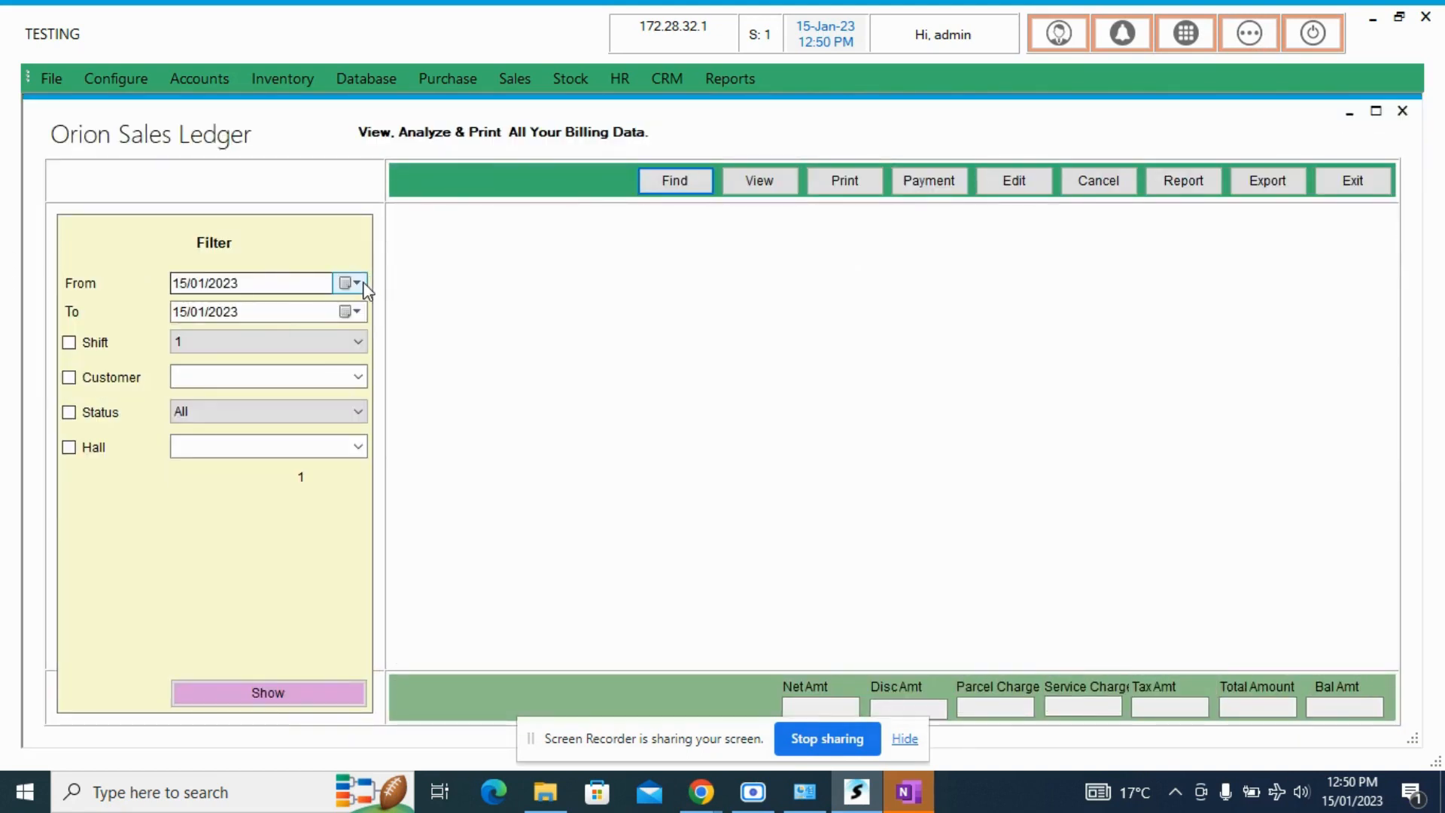
{"action": "left_click", "coordinate": [355, 283]}
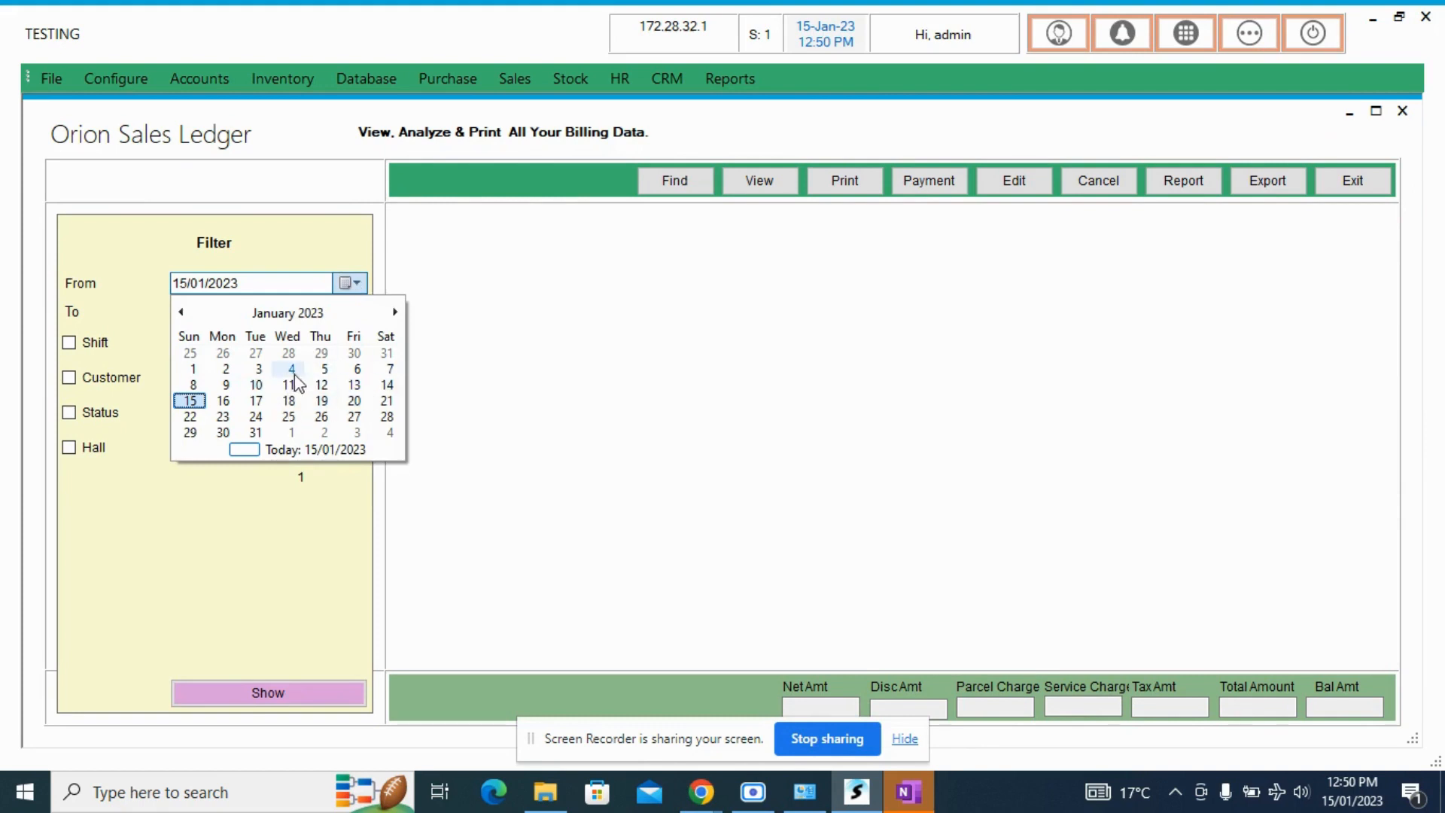
{"action": "left_click", "coordinate": [323, 264]}
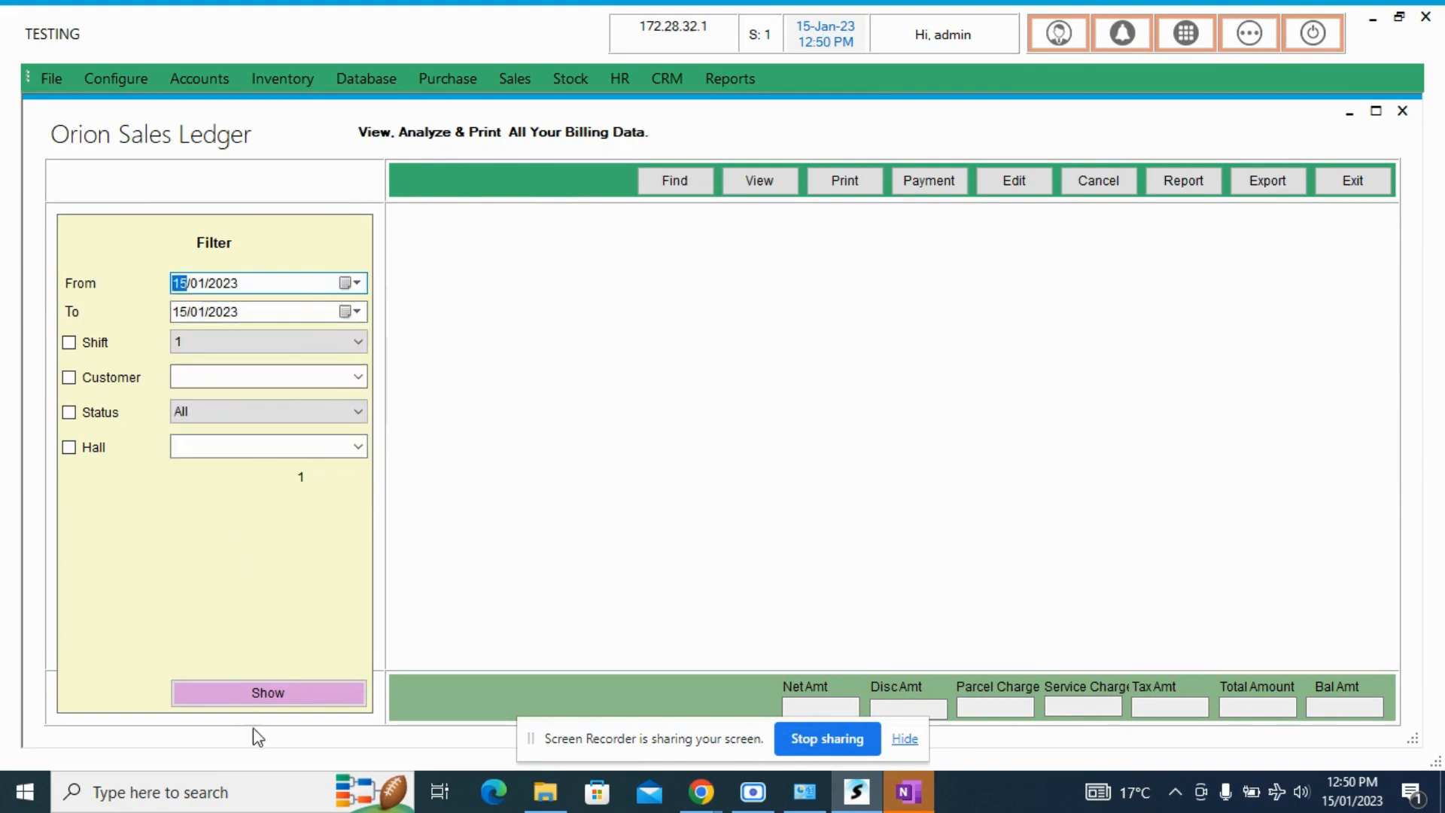
{"action": "left_click", "coordinate": [278, 690]}
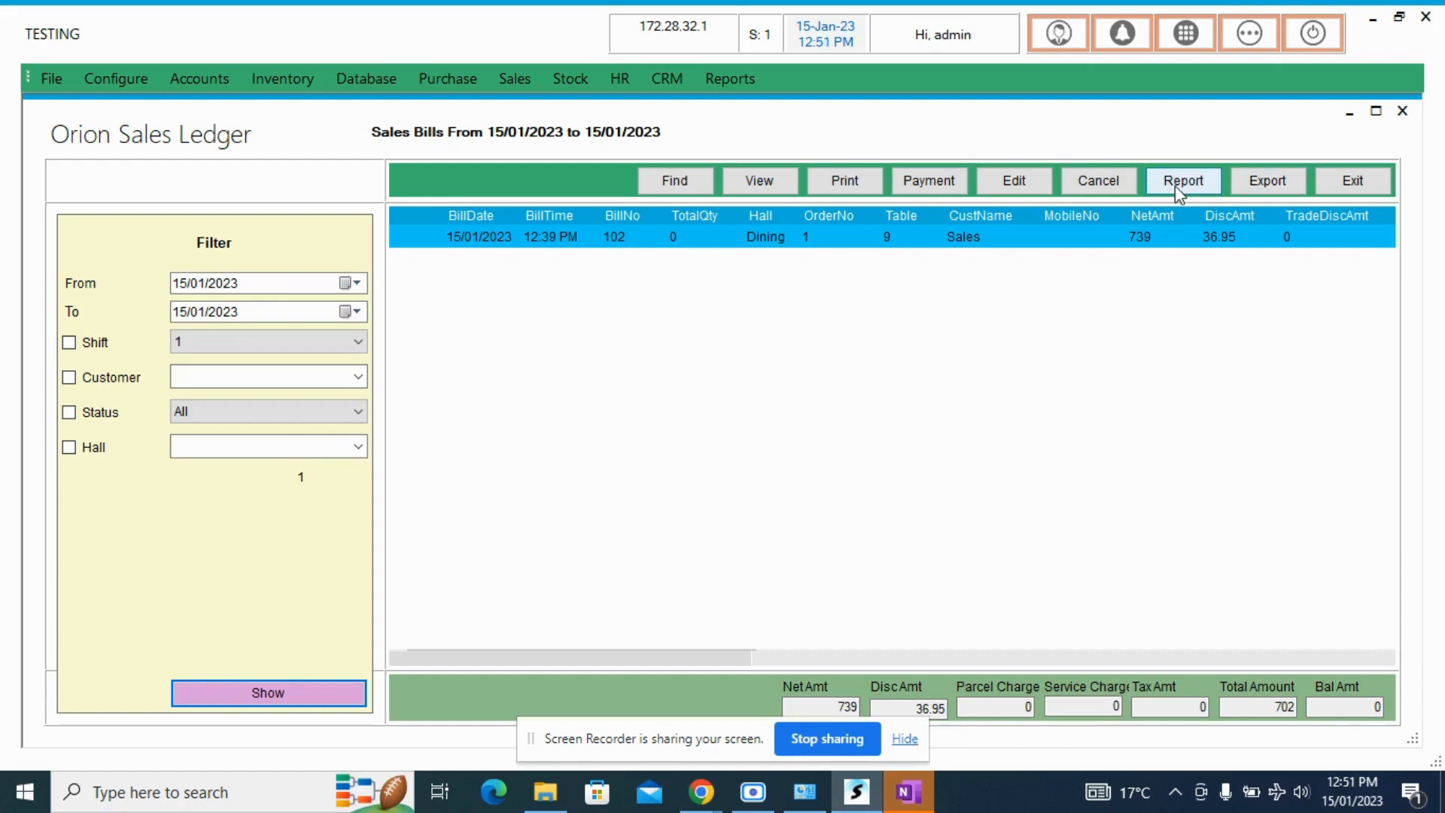
{"action": "left_click", "coordinate": [1378, 191]}
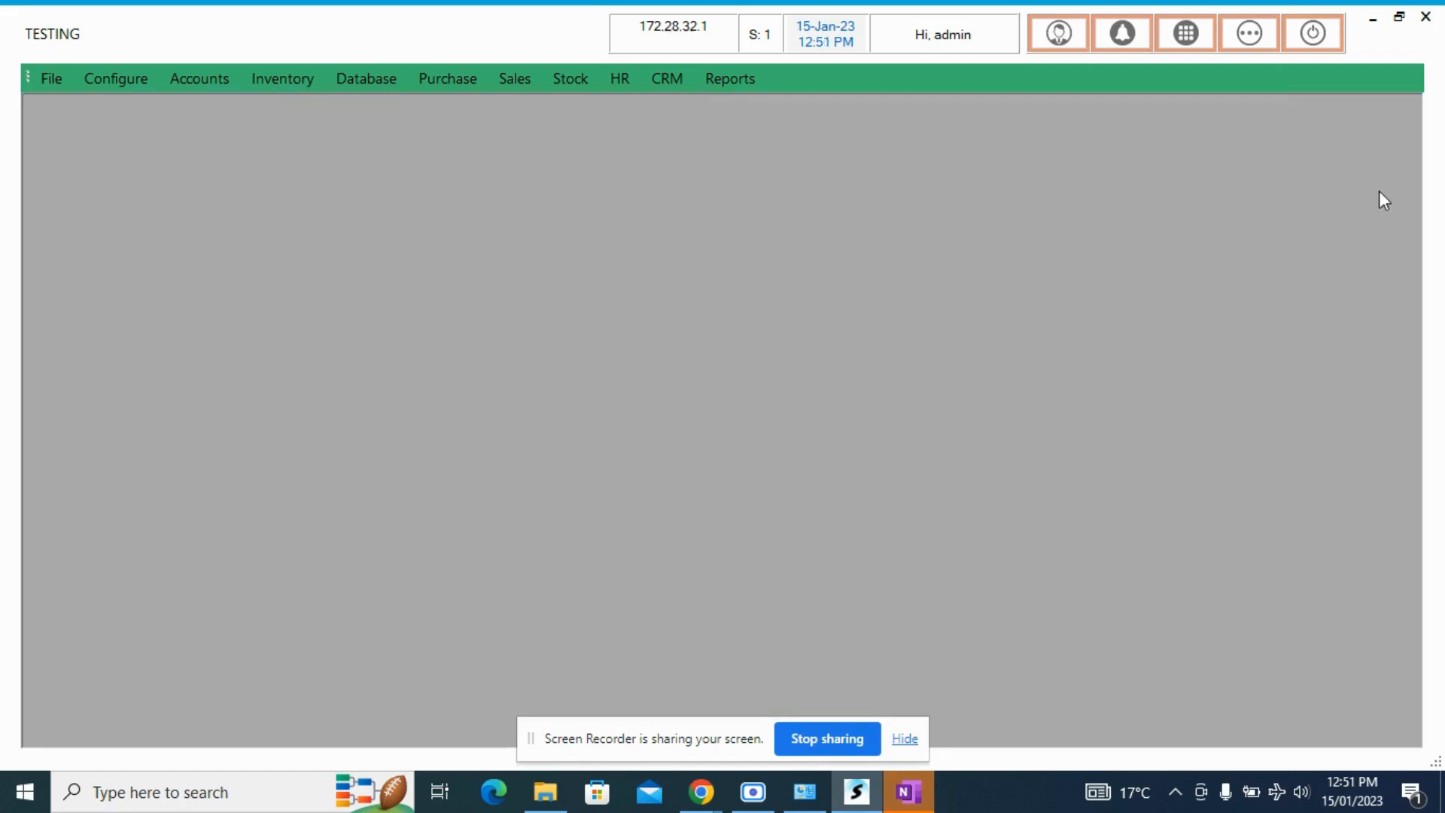
- Open Day Reports from the favourites and view the Sales Summary report for 15/01/2023
{"action": "left_click", "coordinate": [1247, 34]}
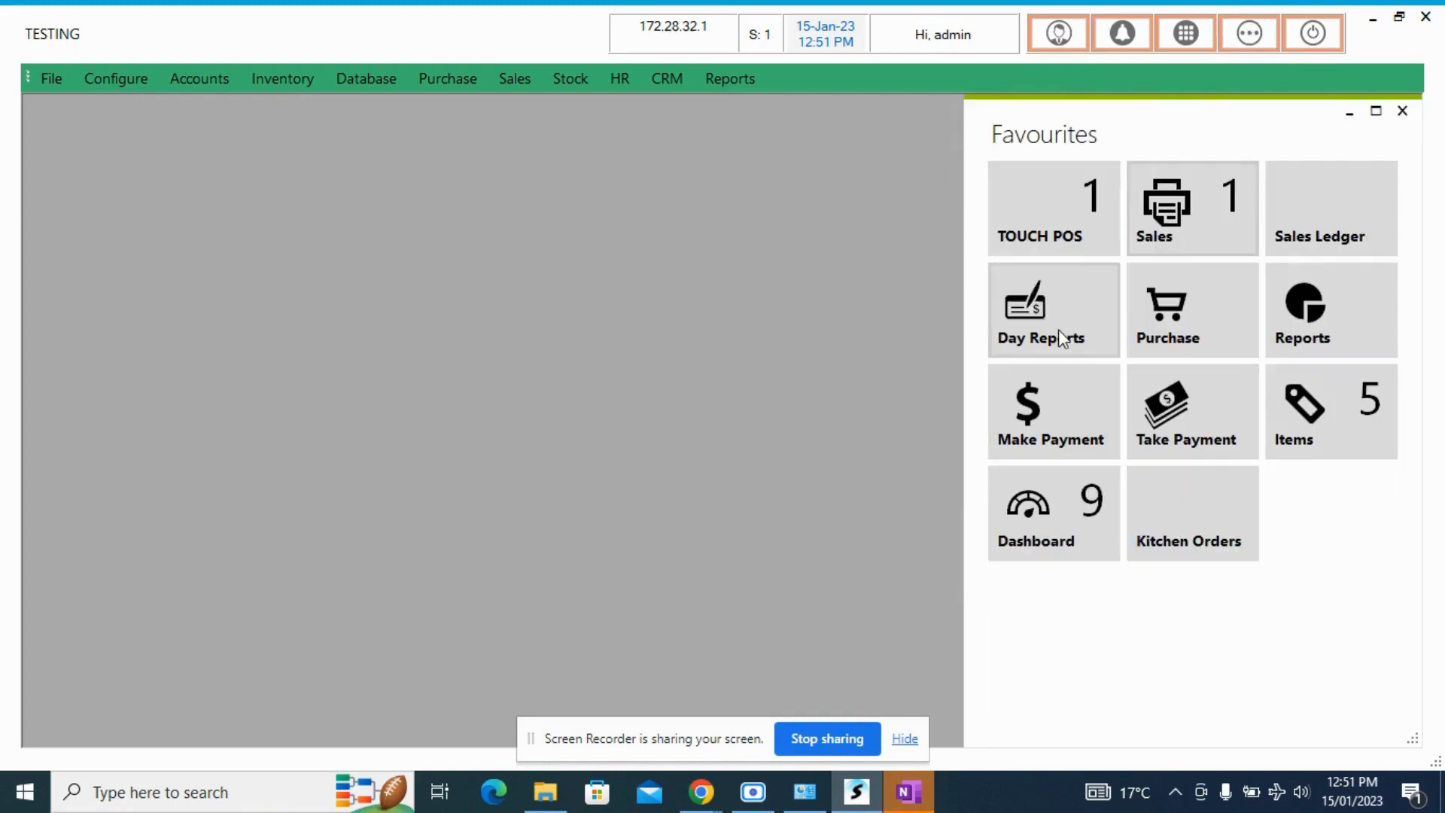
{"action": "left_click", "coordinate": [1051, 299]}
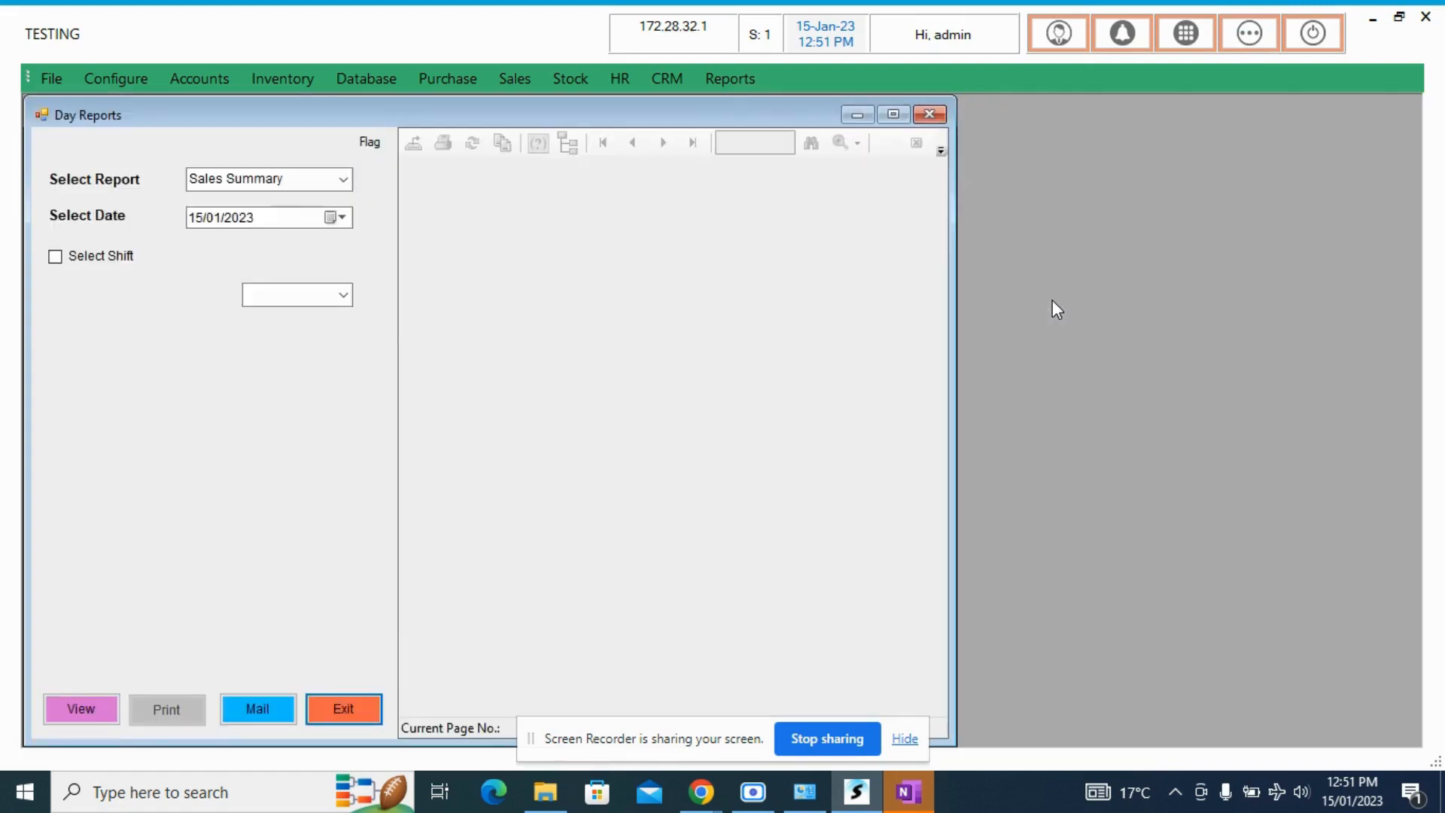
{"action": "left_click", "coordinate": [343, 179]}
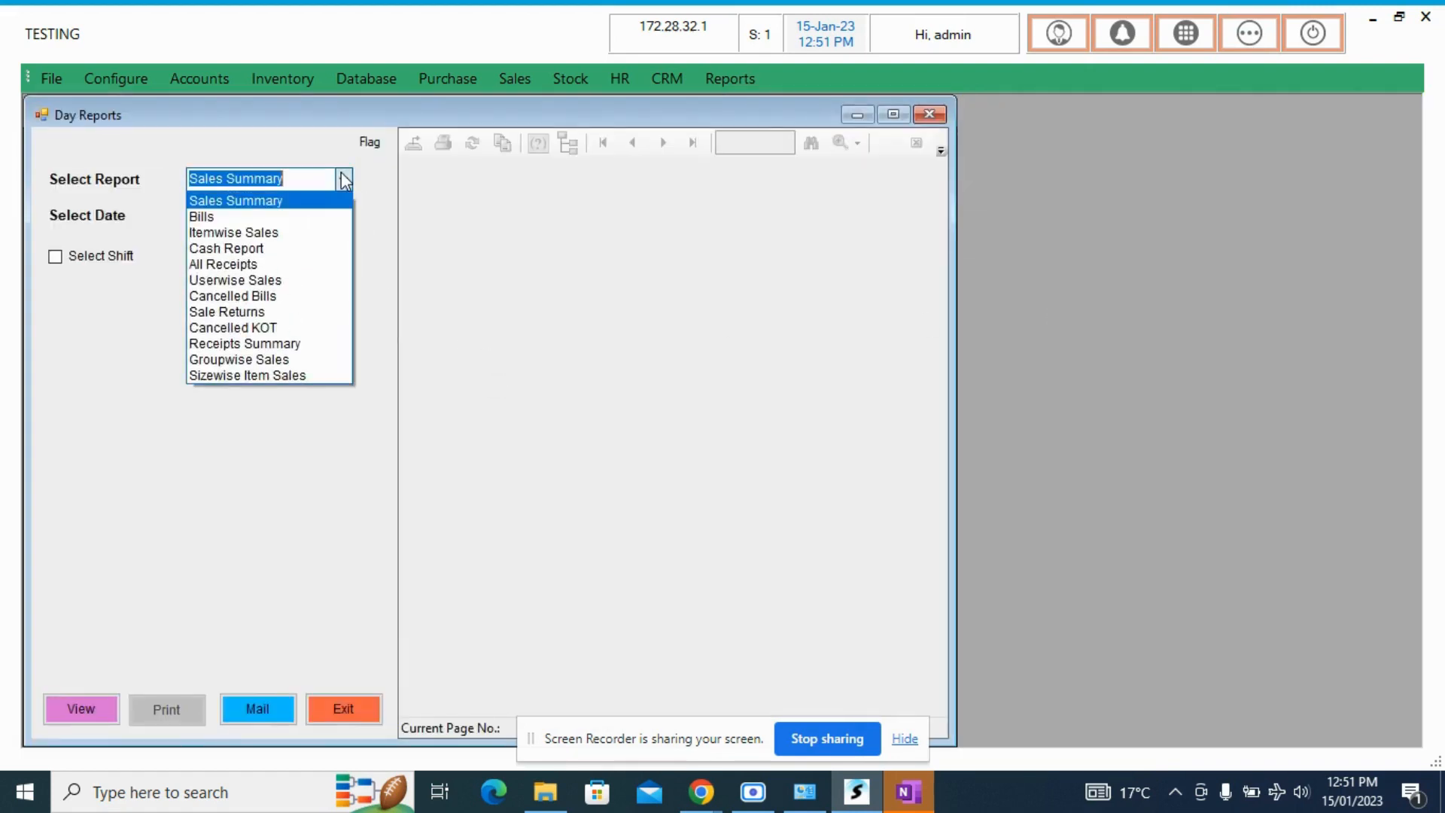
{"action": "left_click", "coordinate": [344, 179]}
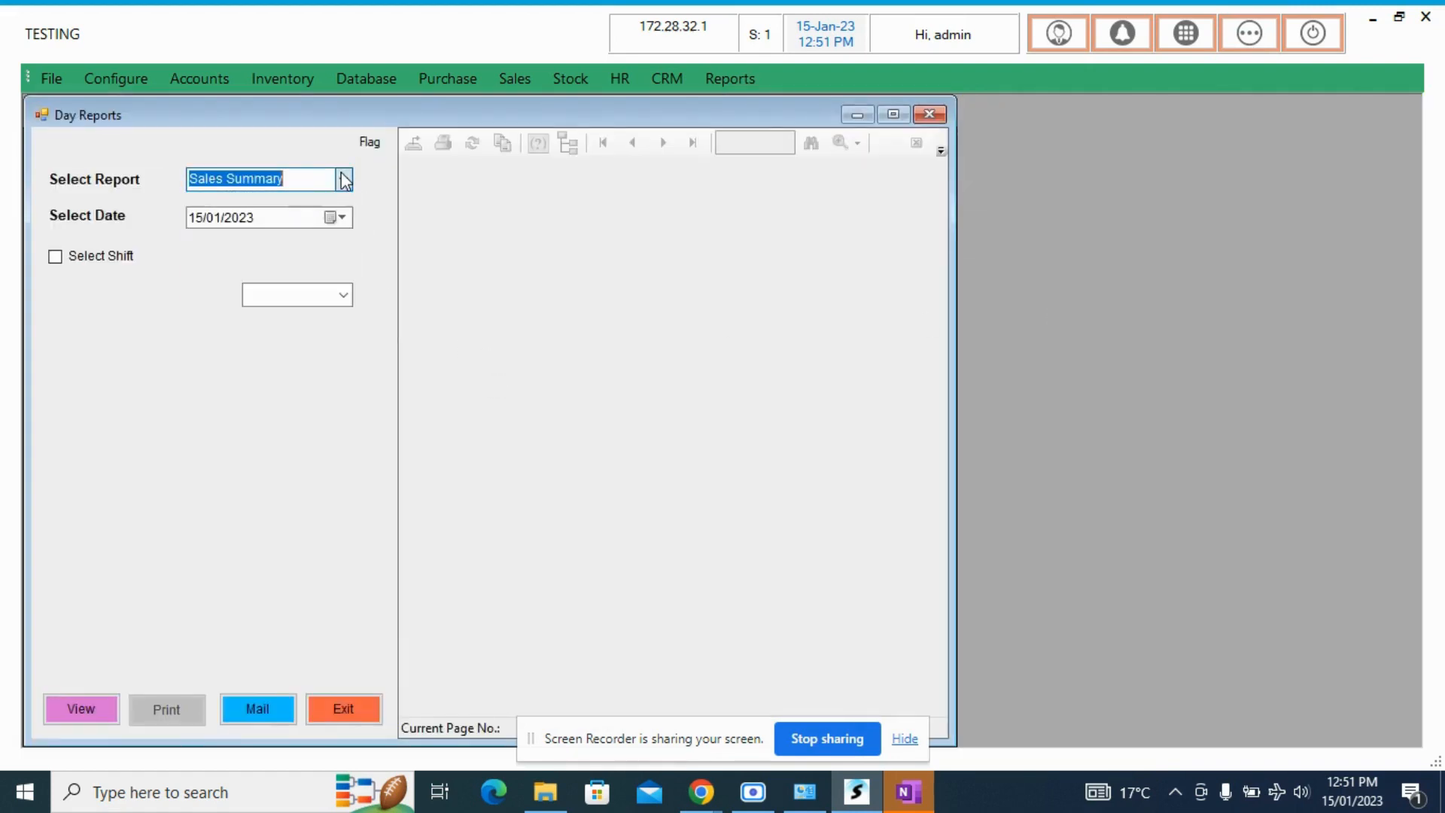
{"action": "left_click", "coordinate": [106, 709]}
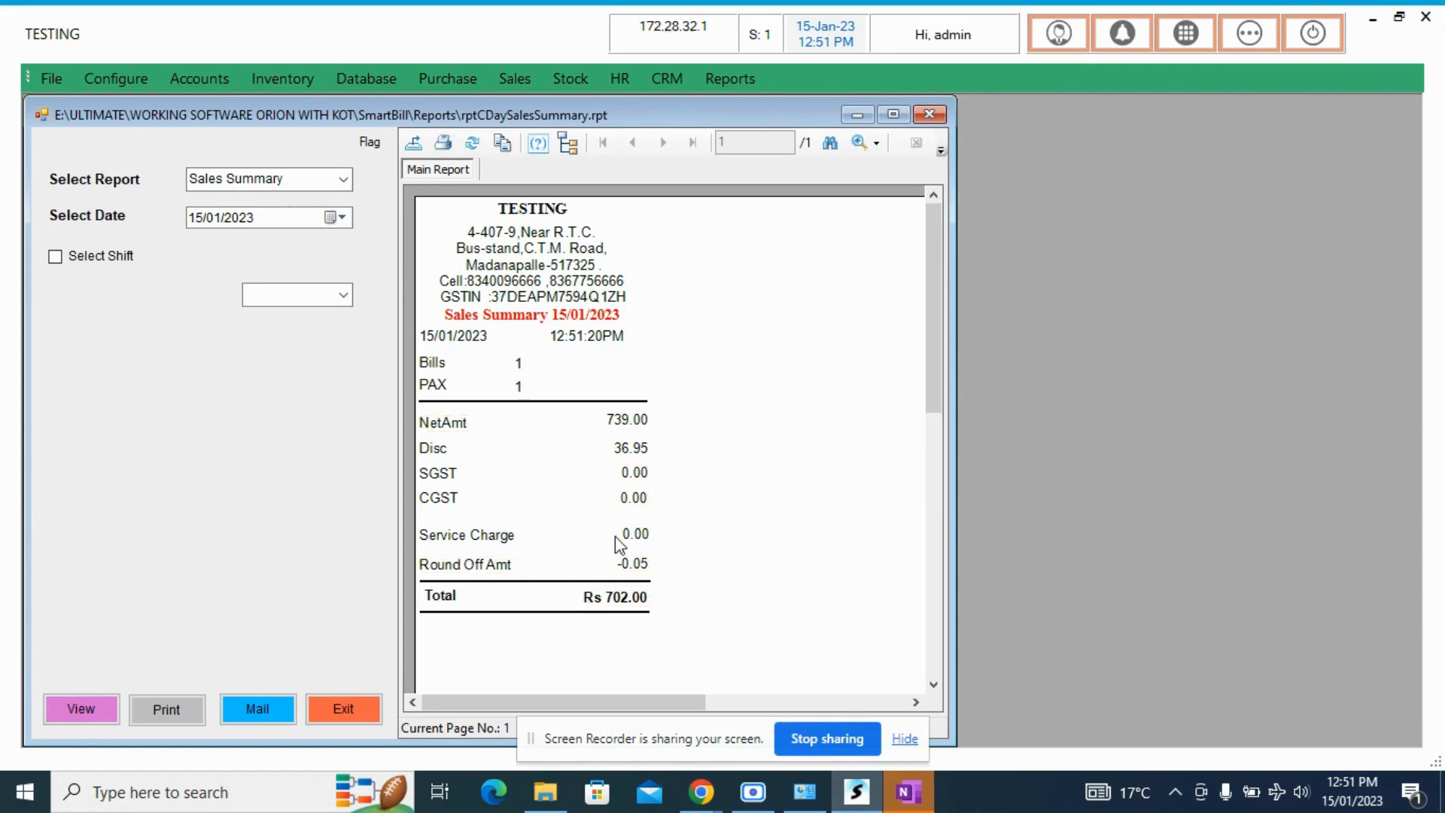
- View the Itemwise Sales day report for 15/01/2023
{"action": "left_click", "coordinate": [344, 179]}
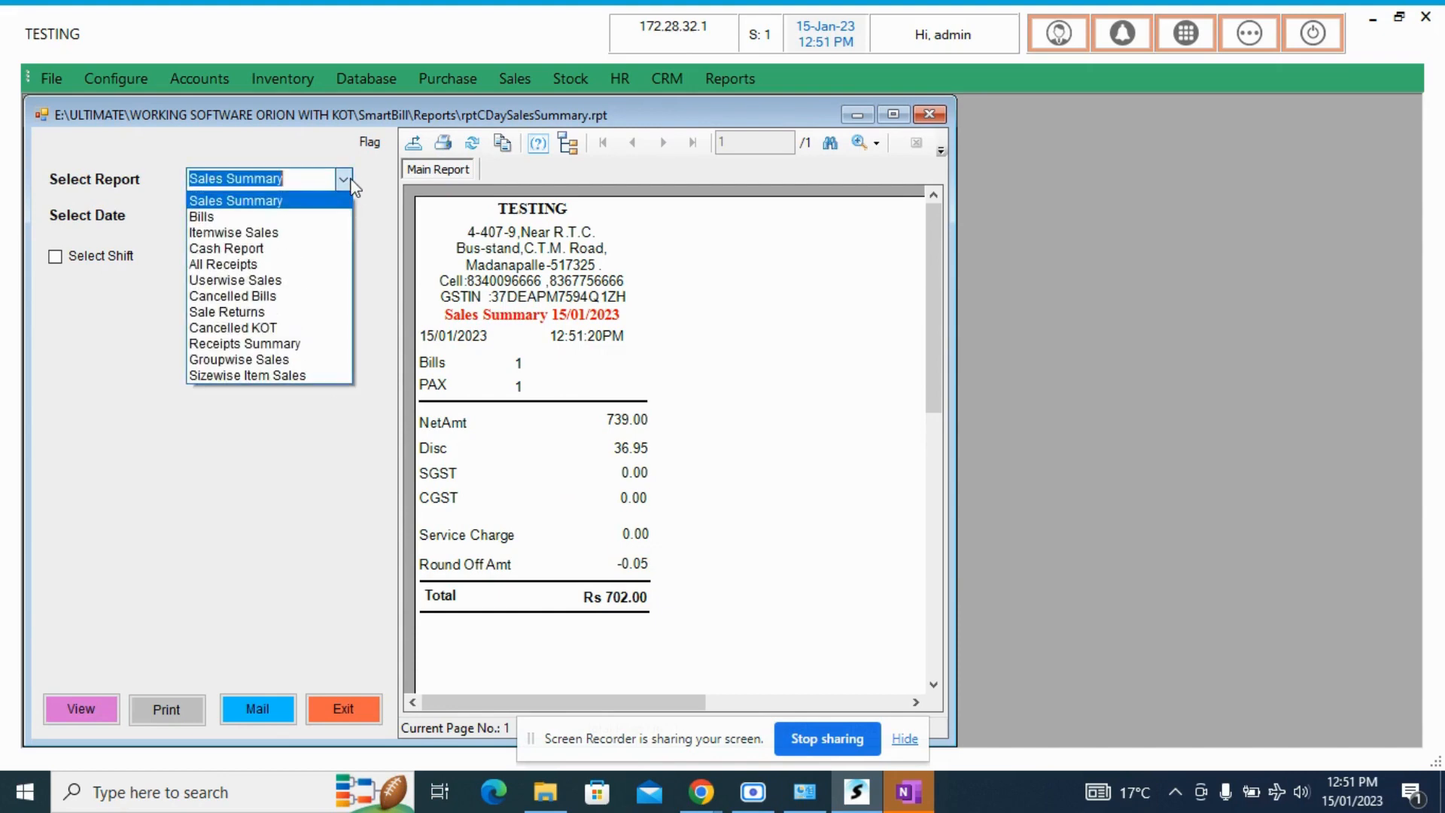
{"action": "left_click", "coordinate": [300, 233]}
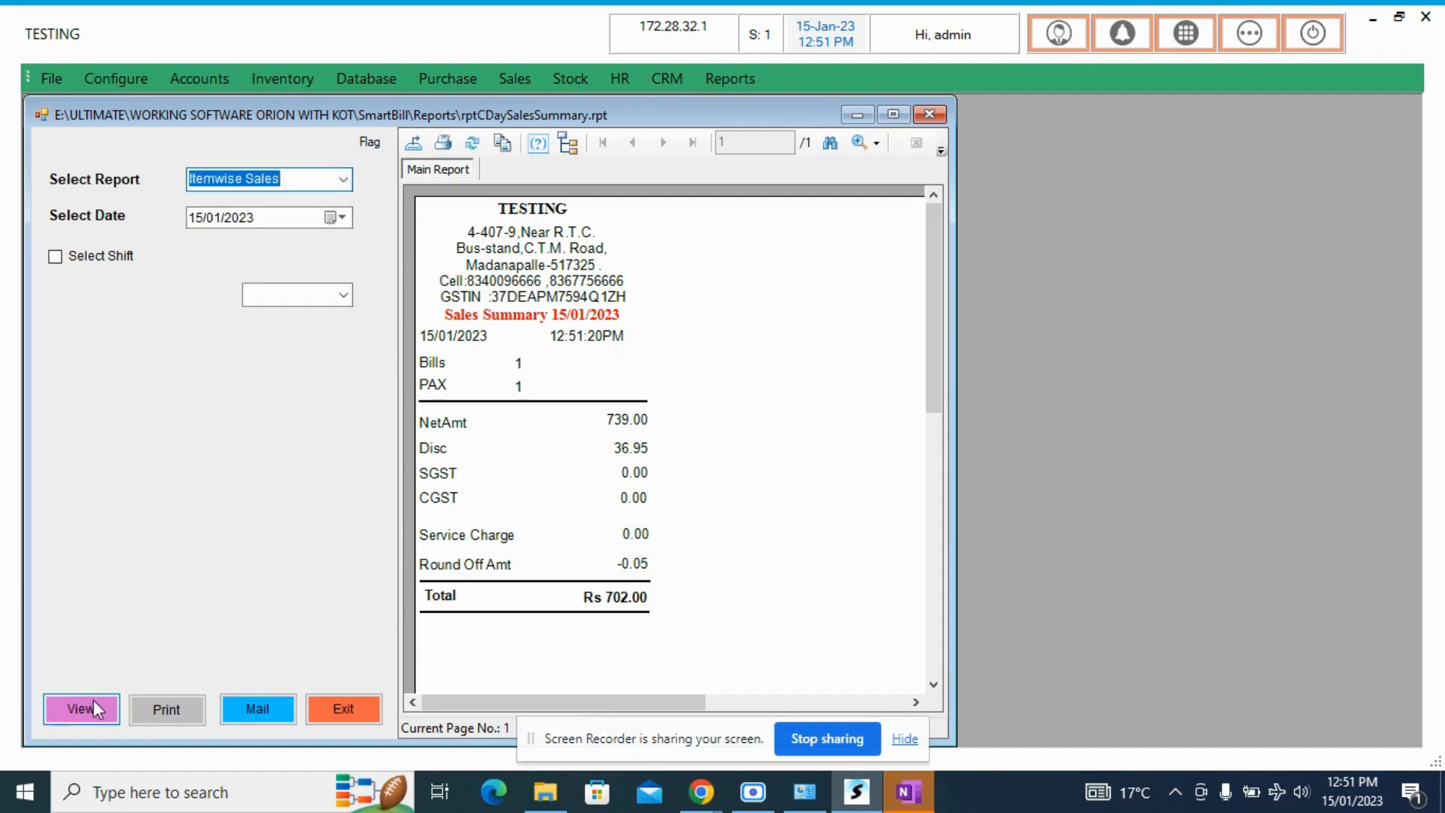
{"action": "left_click", "coordinate": [92, 707]}
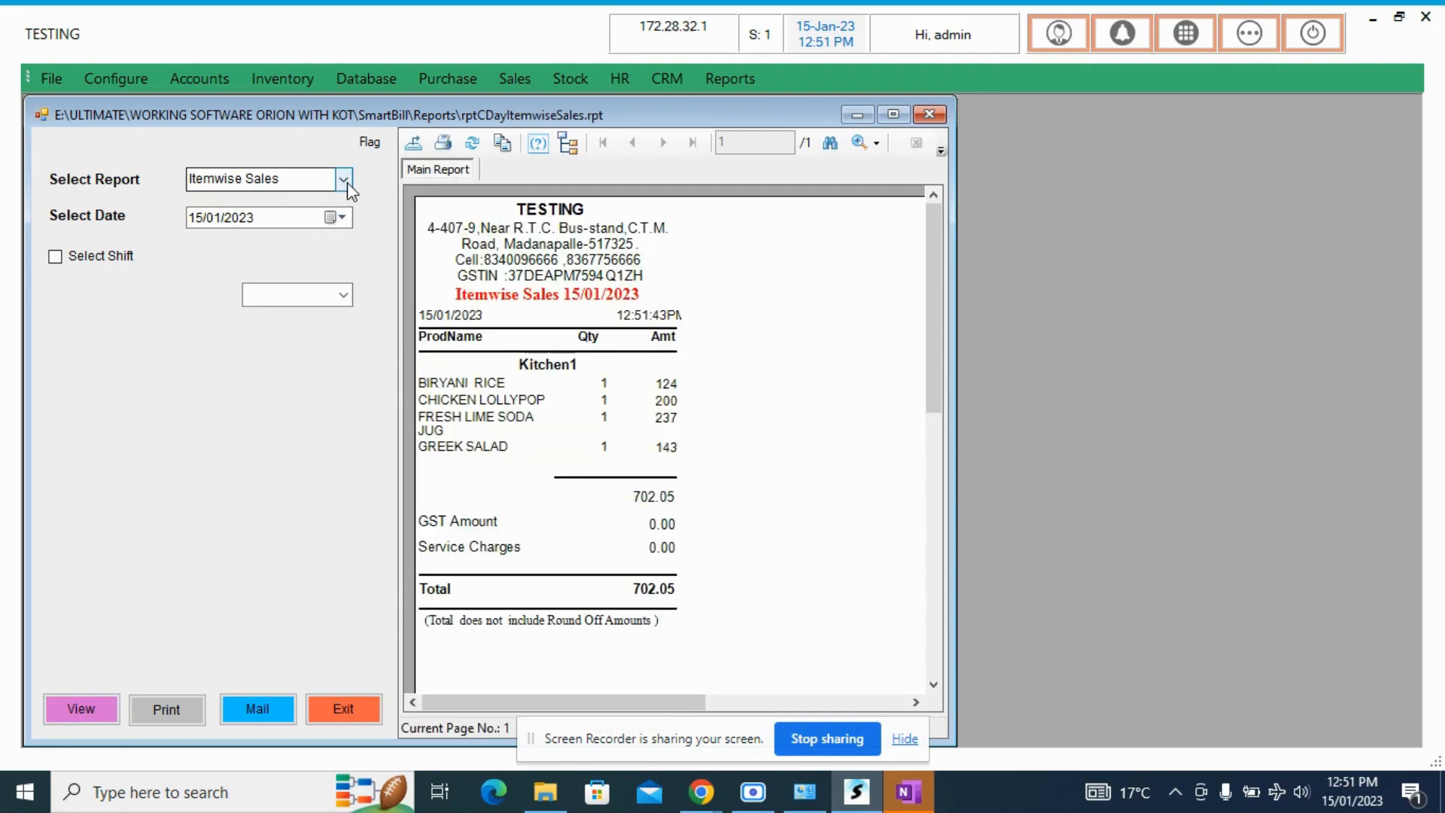
- View the Cancelled KOT day report for 15/01/2023, look over its entries and exit Day Reports
{"action": "left_click", "coordinate": [344, 180]}
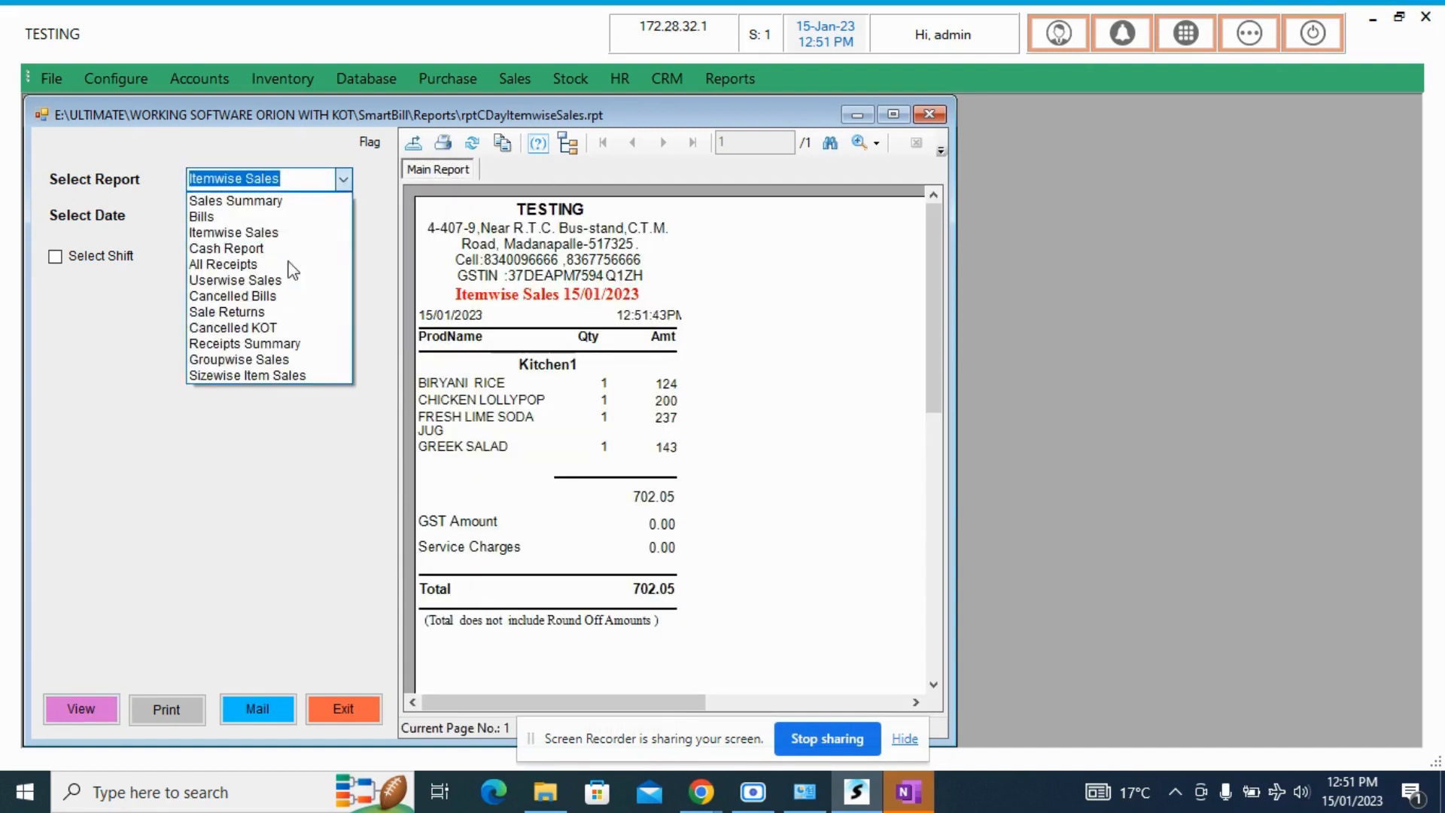
{"action": "left_click", "coordinate": [257, 328]}
{"action": "left_click", "coordinate": [91, 717]}
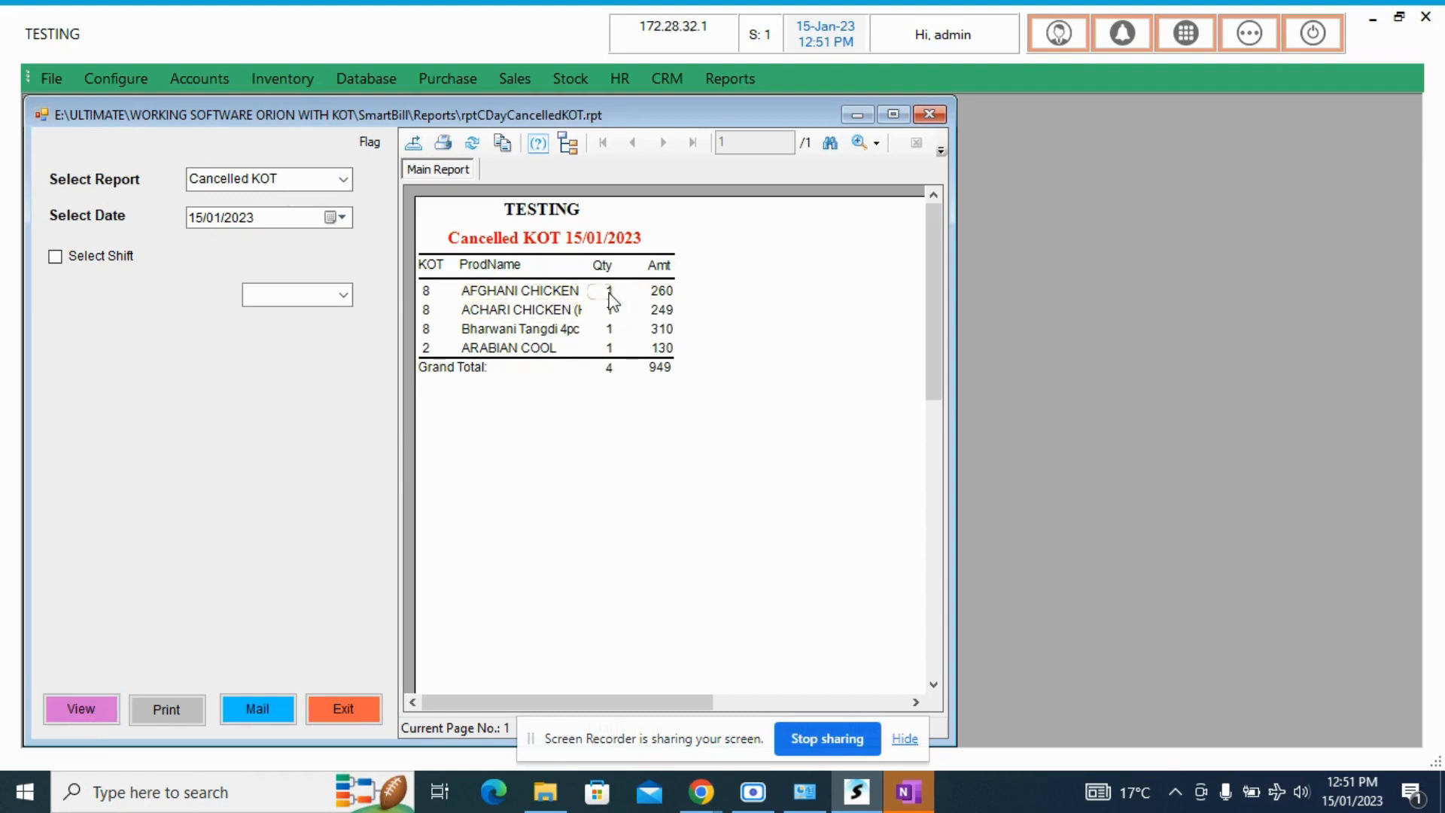
{"action": "left_click", "coordinate": [339, 188]}
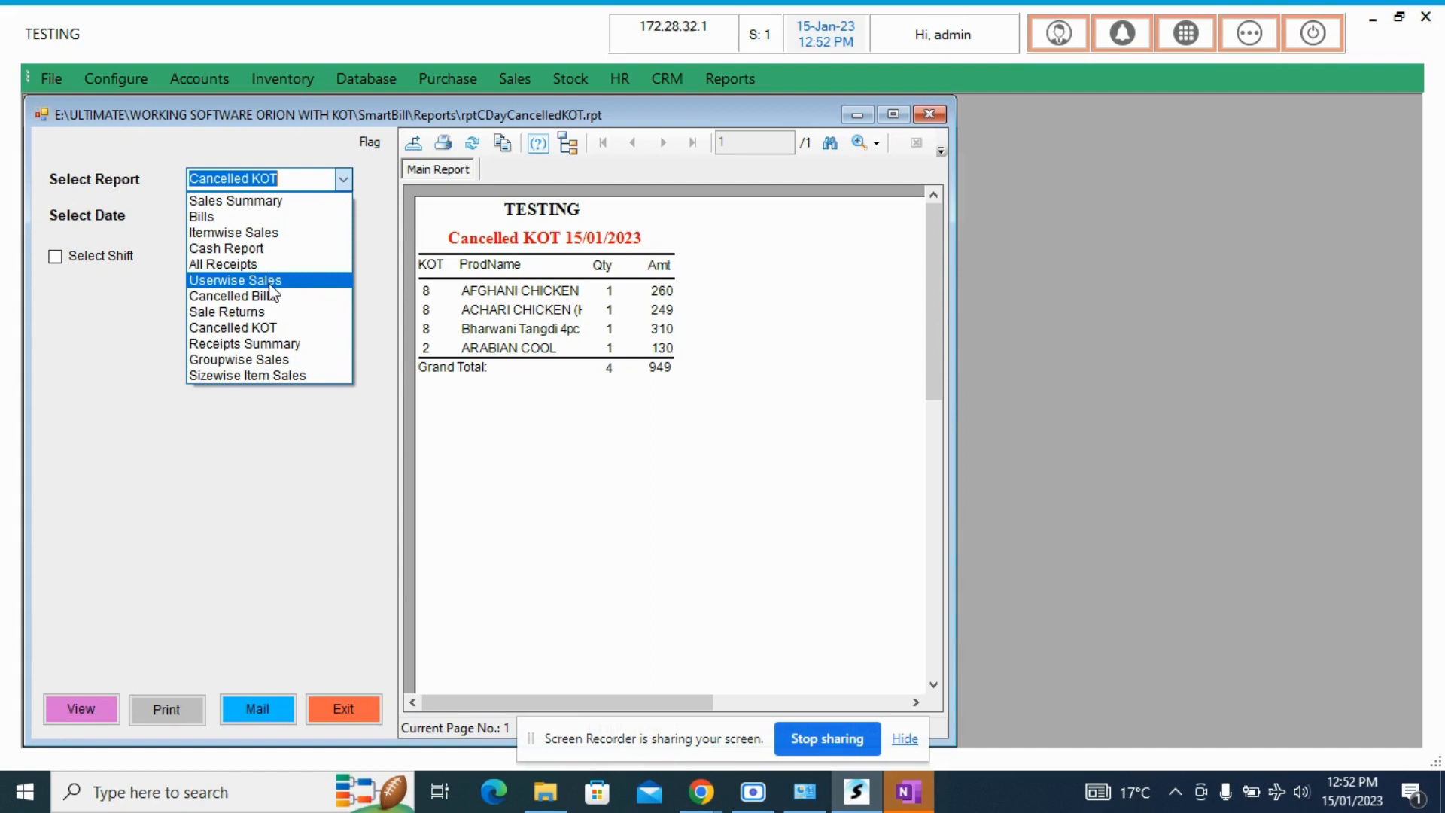
{"action": "left_click", "coordinate": [161, 432]}
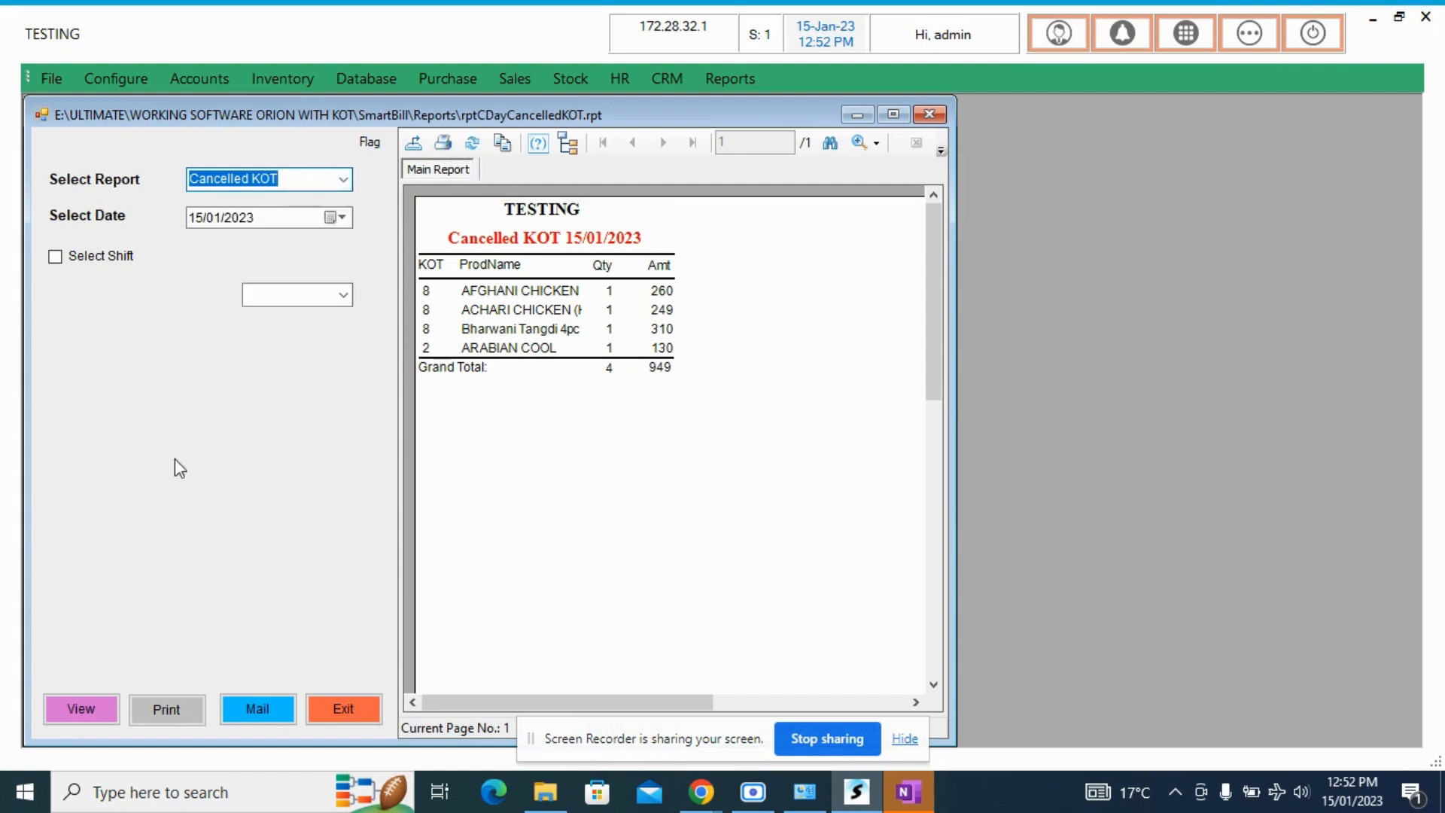
{"action": "left_click", "coordinate": [367, 713]}
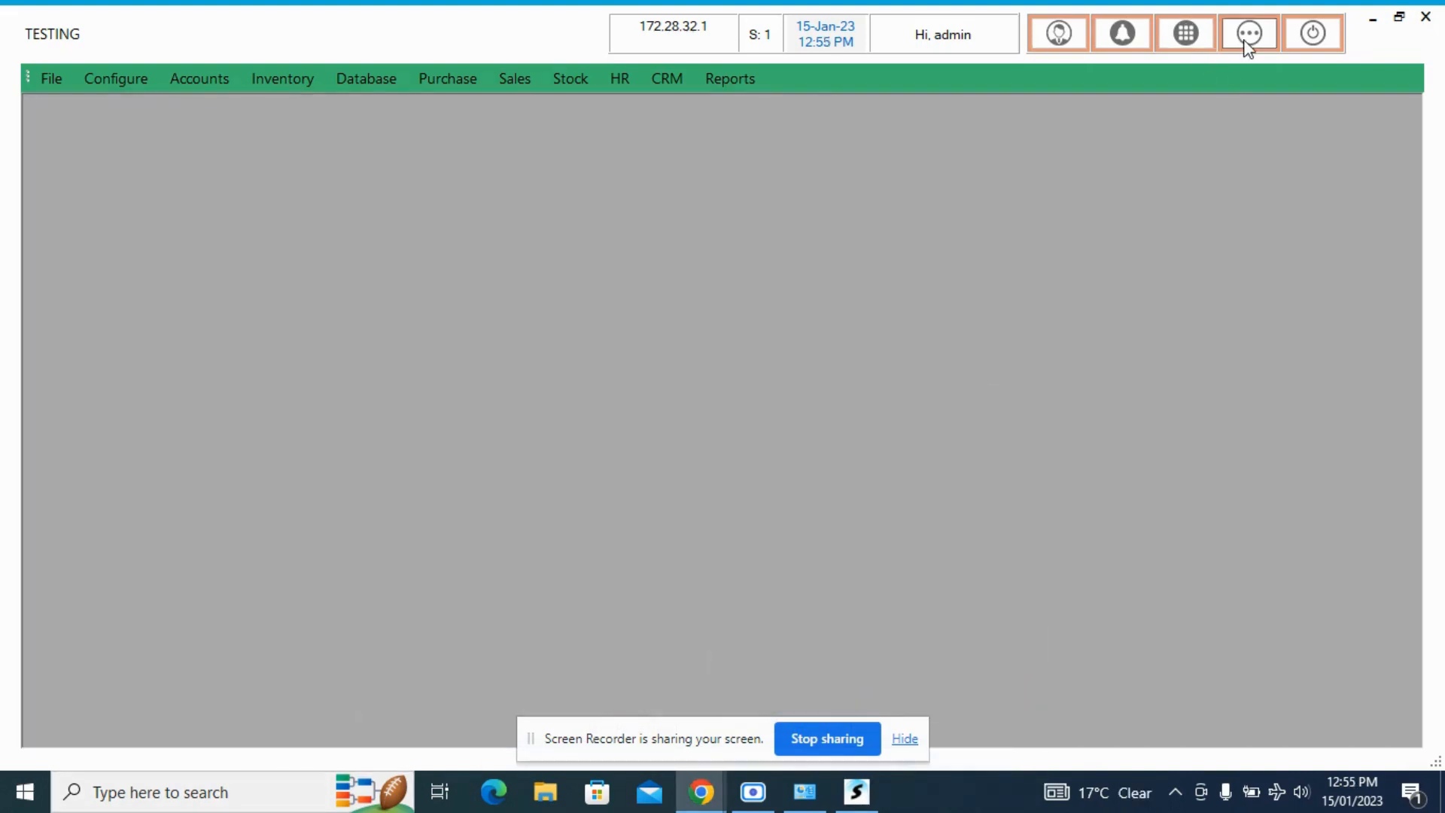
- Open Reports from the favourites and expand the Sales group of reports
{"action": "left_click", "coordinate": [1247, 48]}
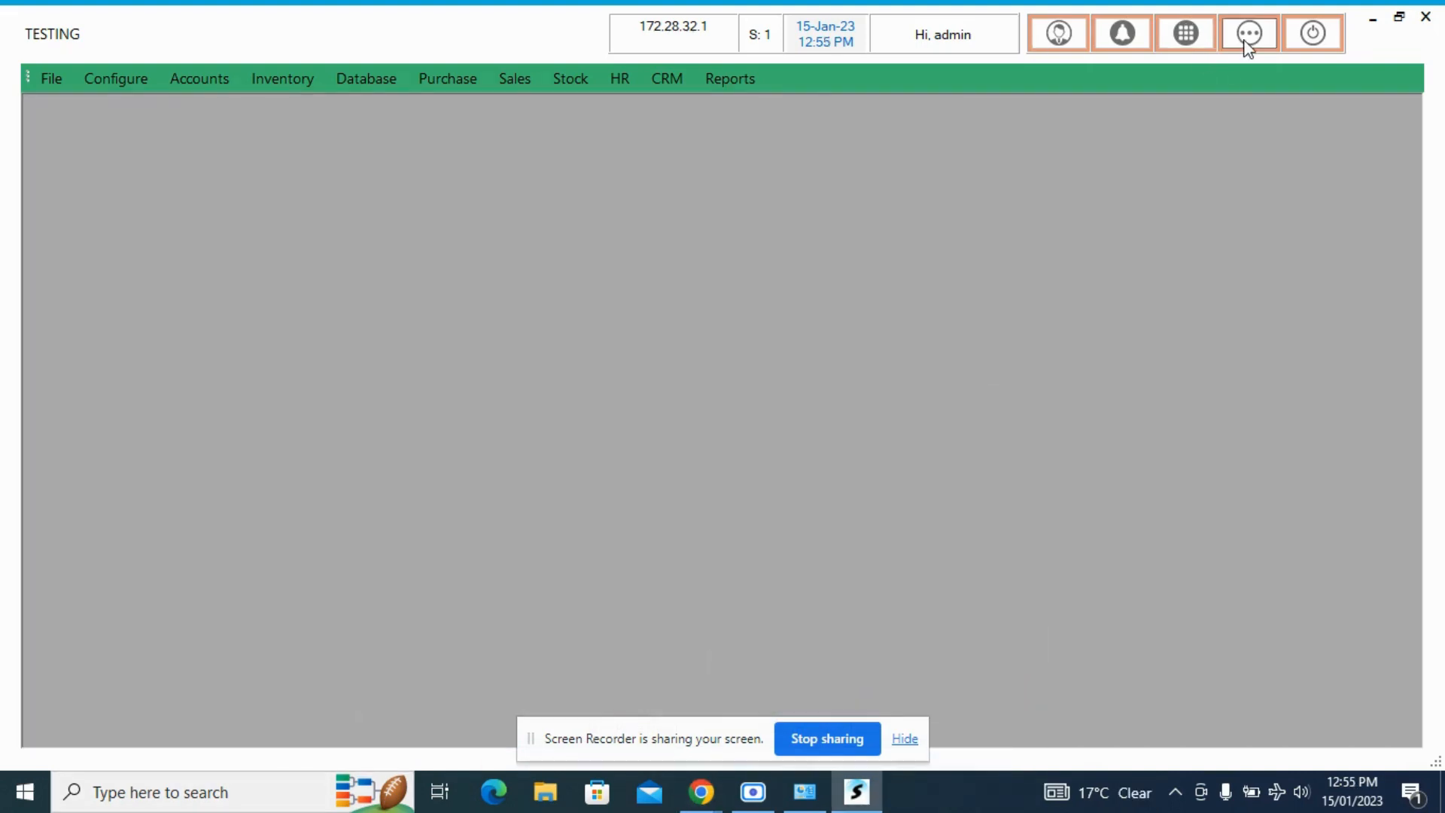
{"action": "left_click", "coordinate": [1248, 48]}
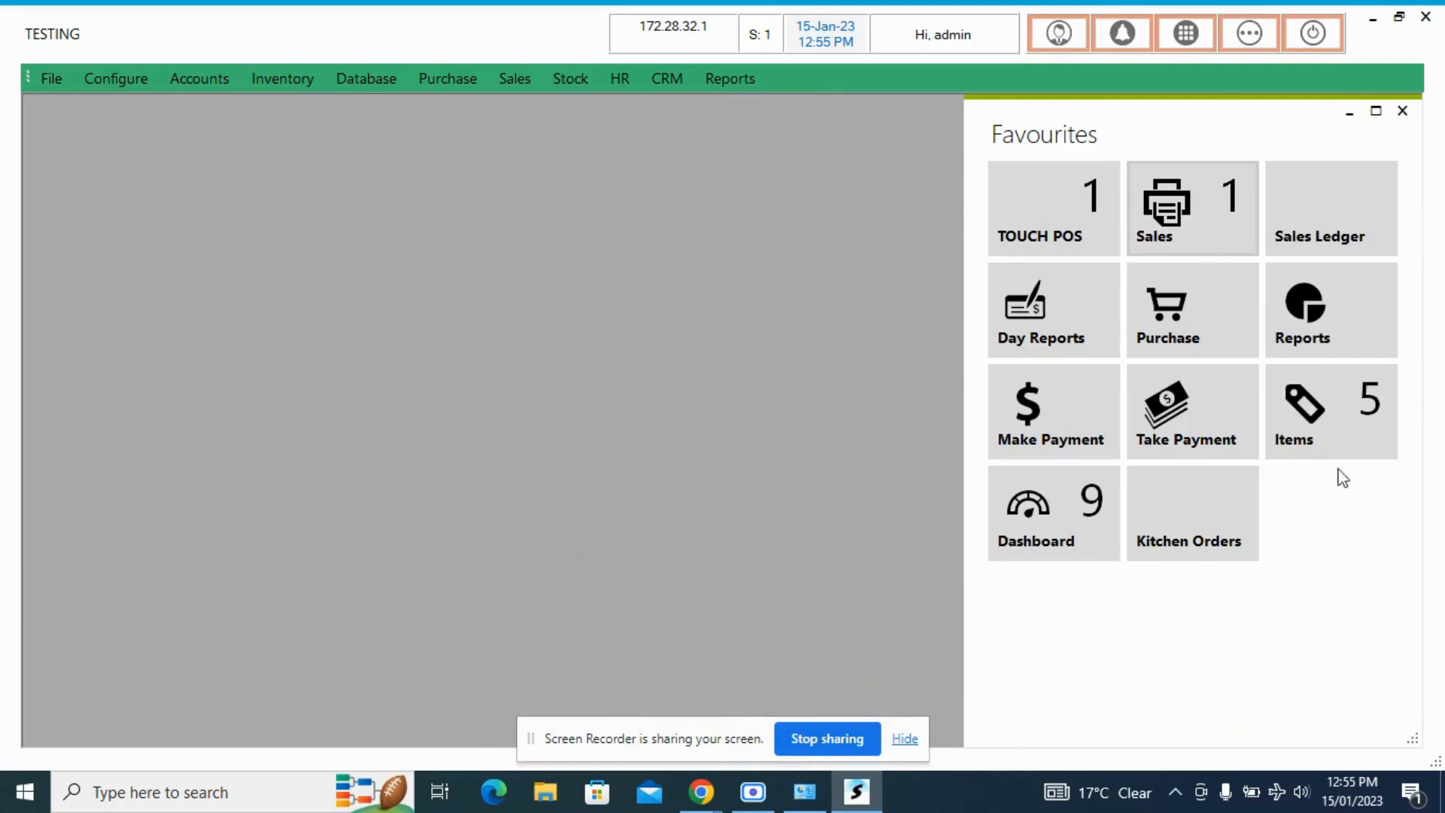
{"action": "left_click", "coordinate": [1300, 305]}
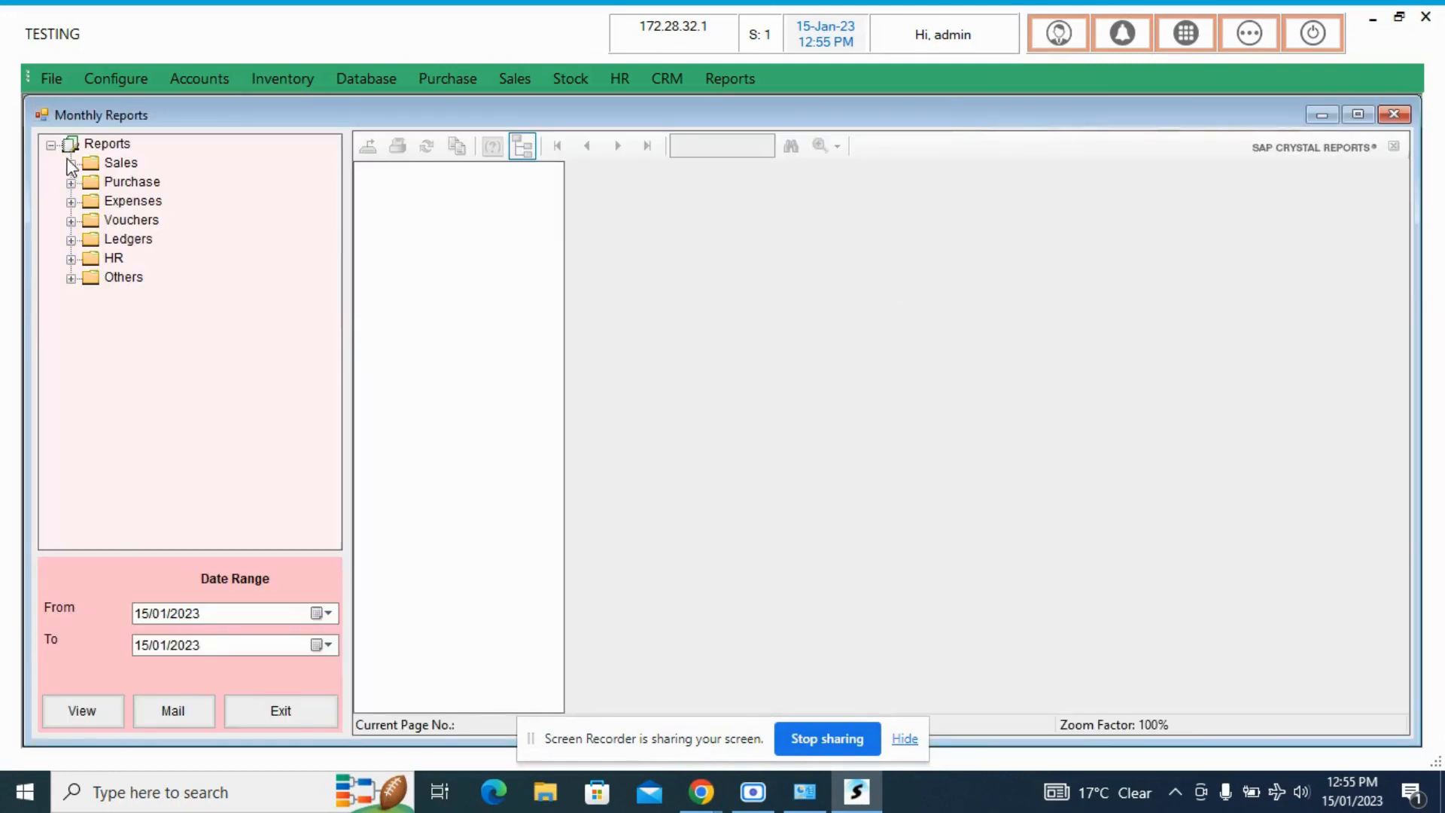
{"action": "left_click", "coordinate": [70, 163]}
- Look over the available sales reports, from All Sale Bills and Sales By Day to Sales By Steward and Output Tax Report
{"action": "left_click", "coordinate": [152, 163]}
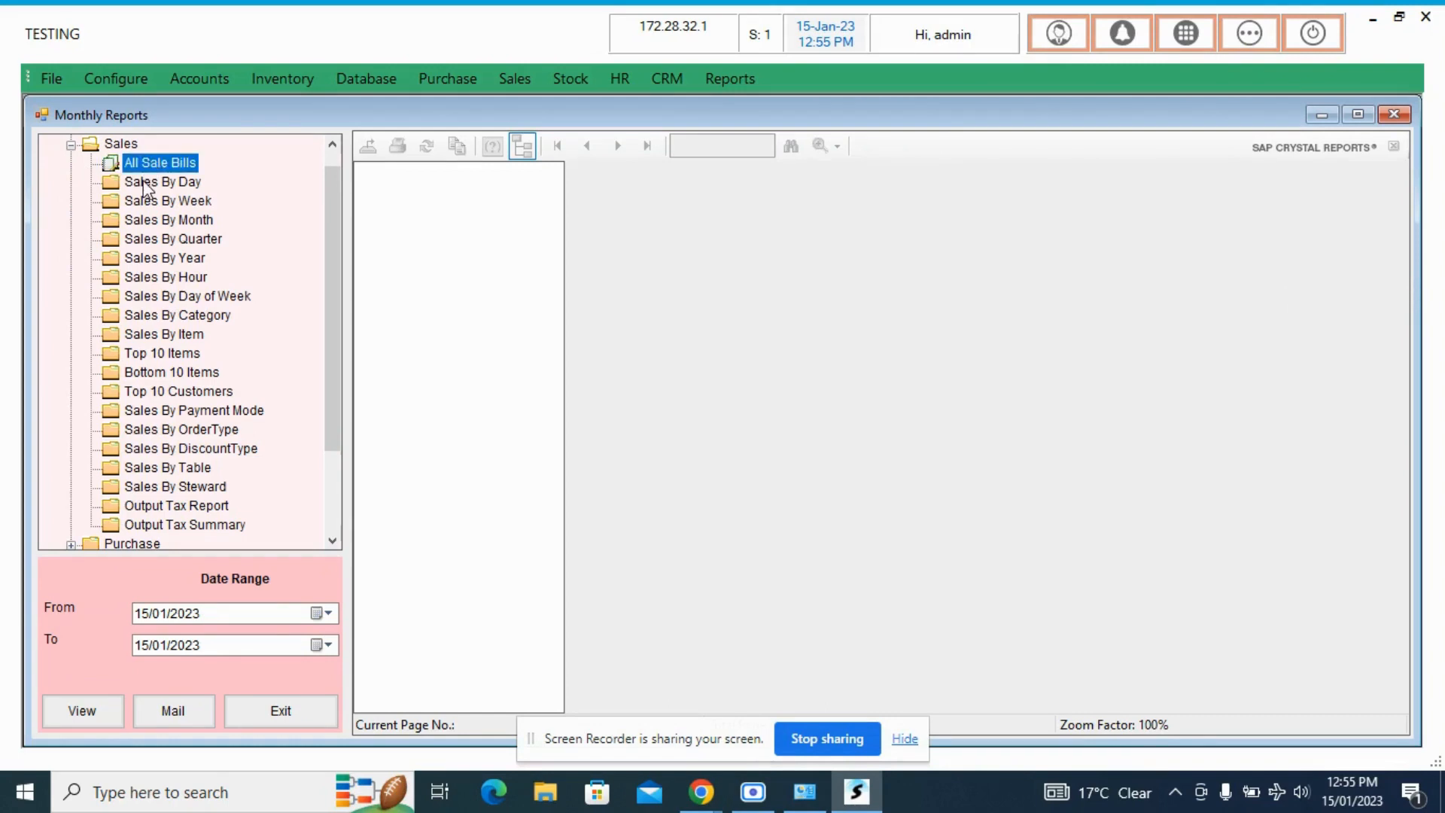
{"action": "left_click", "coordinate": [152, 183]}
{"action": "left_click", "coordinate": [153, 201]}
{"action": "left_click", "coordinate": [153, 219]}
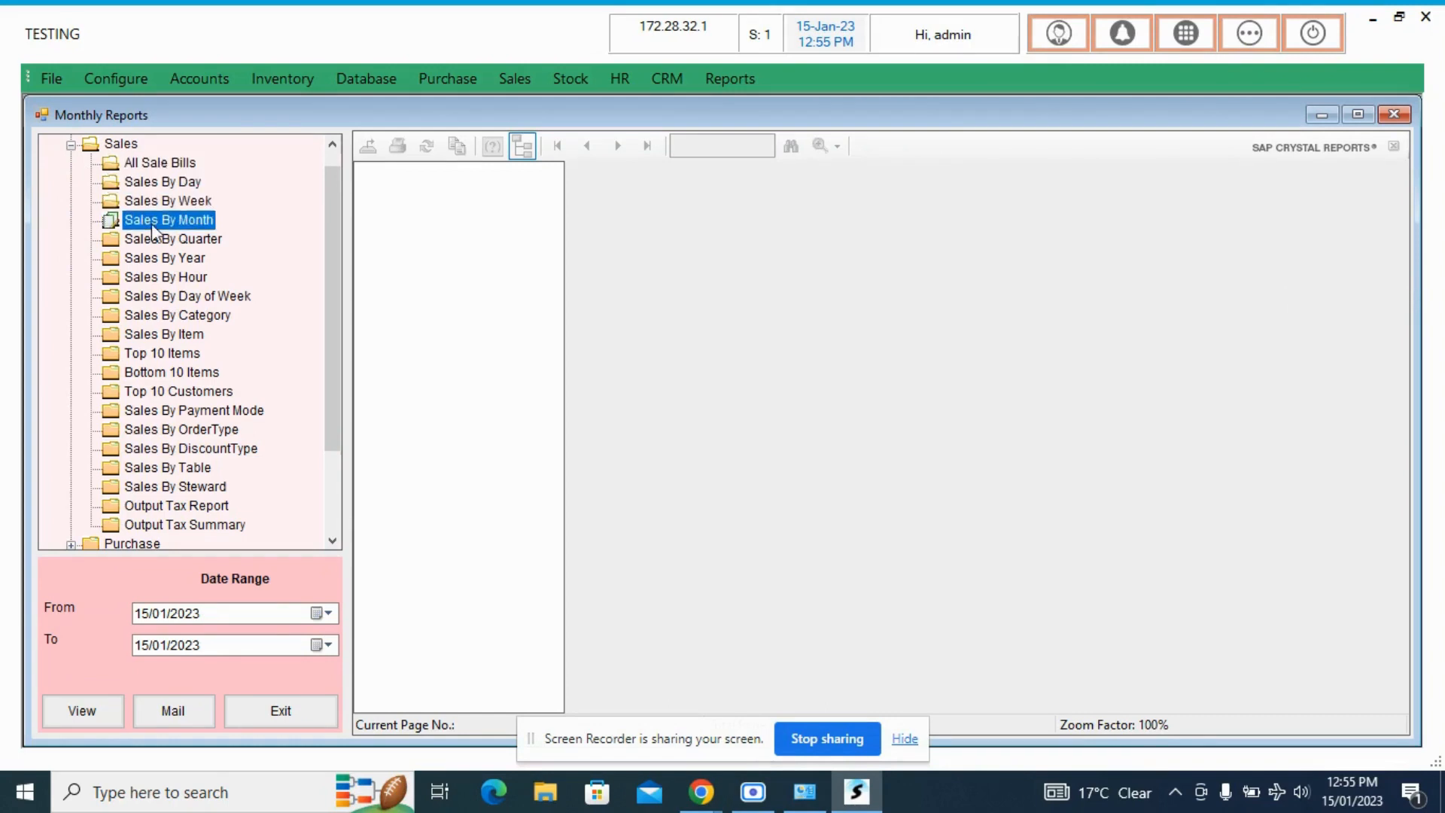
{"action": "left_click", "coordinate": [175, 183]}
{"action": "left_click", "coordinate": [178, 165]}
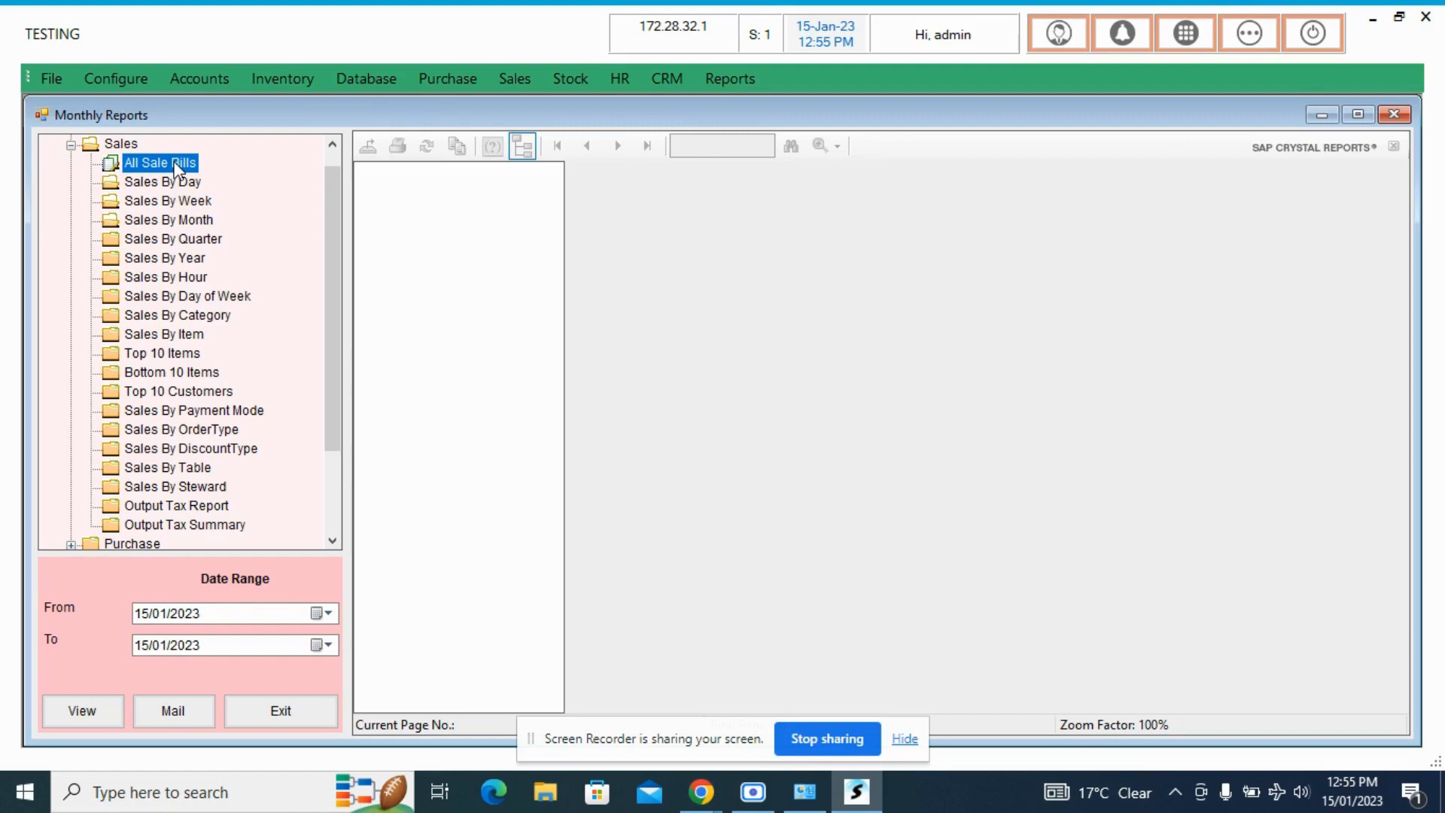
{"action": "left_click", "coordinate": [156, 493]}
{"action": "left_click", "coordinate": [173, 465]}
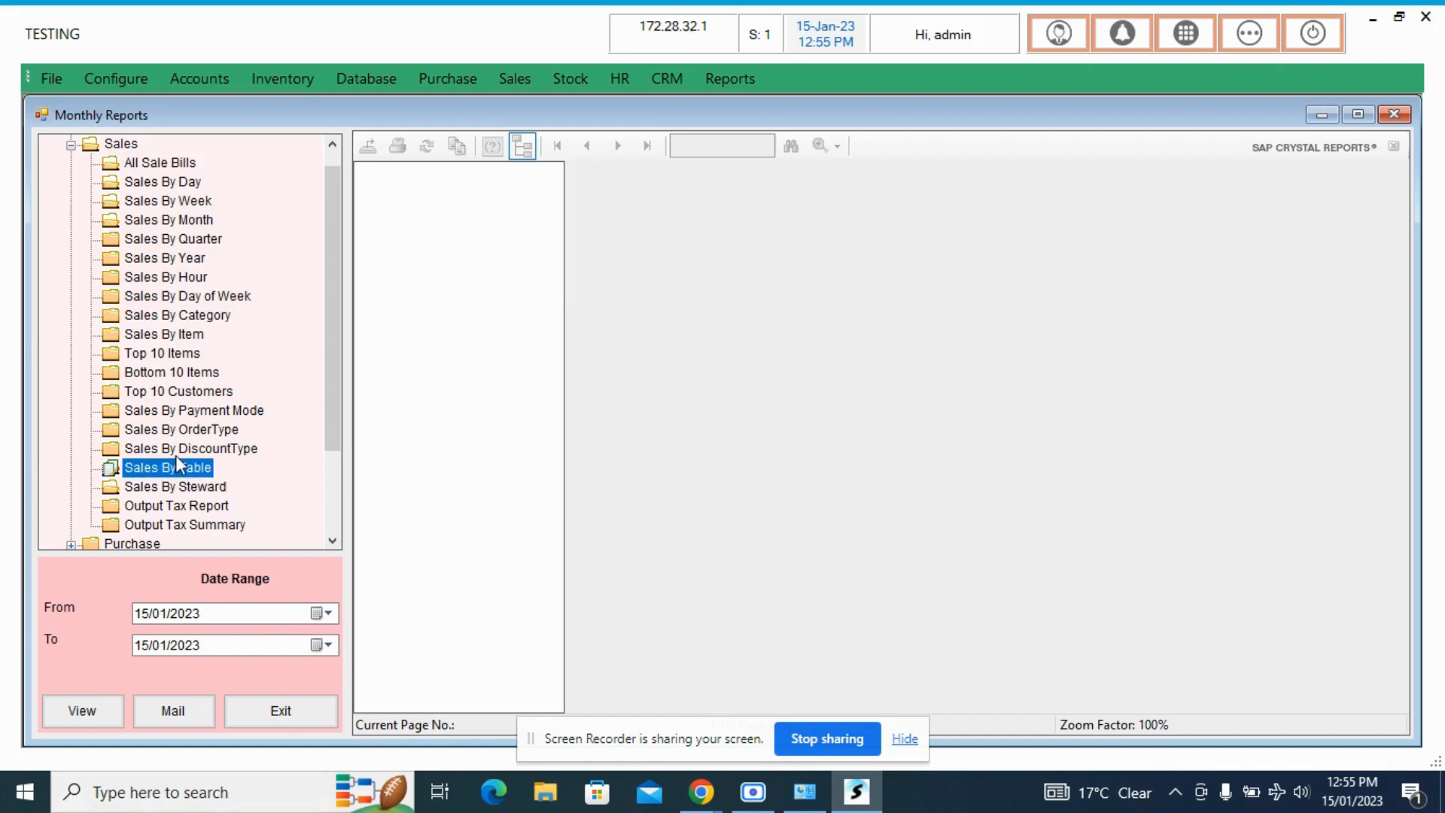
{"action": "left_click", "coordinate": [179, 452]}
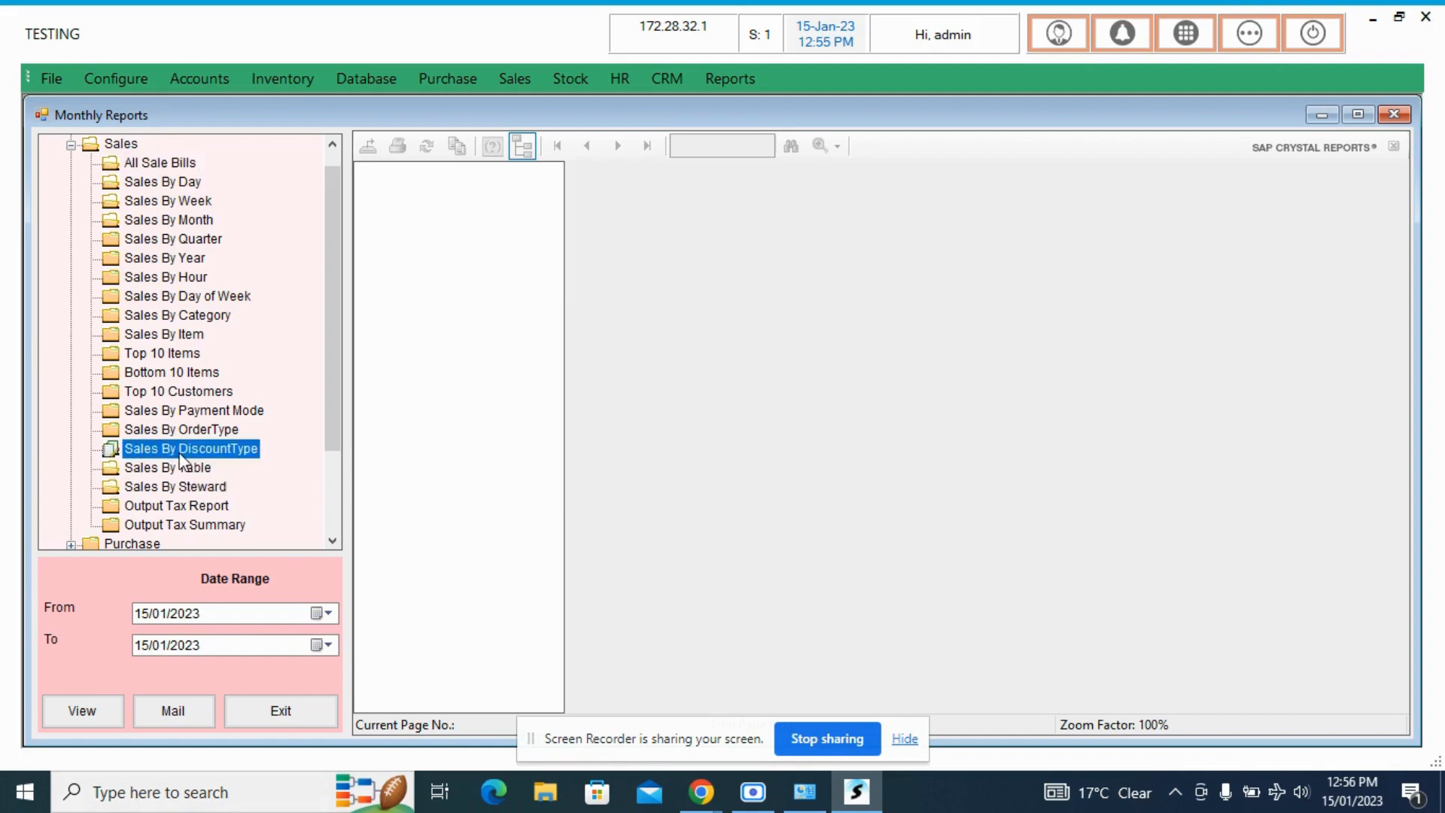
{"action": "left_click", "coordinate": [162, 506]}
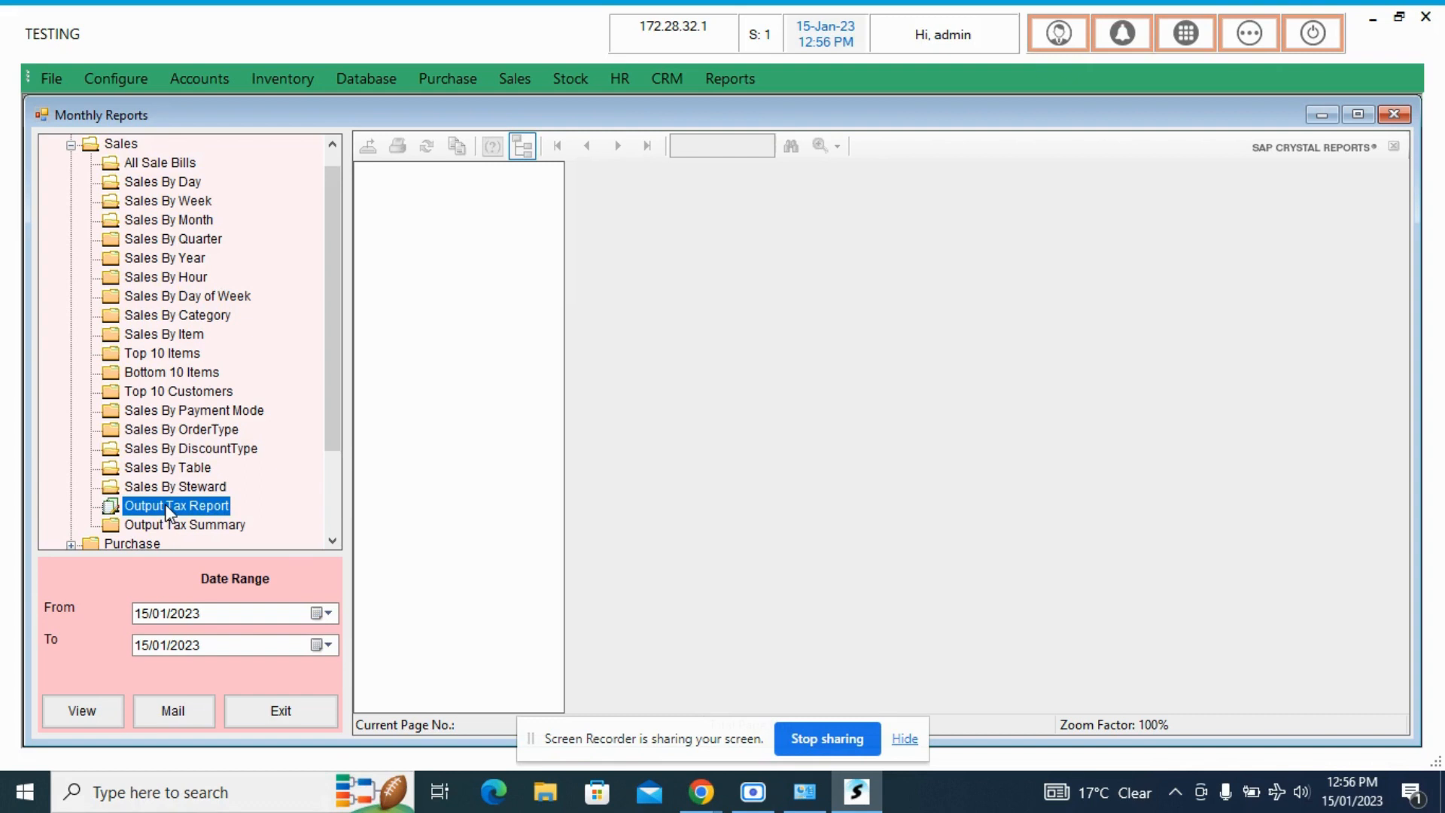
- View the All Sale Bills report for the date range 15/01/2023 to 15/01/2023
{"action": "left_click", "coordinate": [145, 163]}
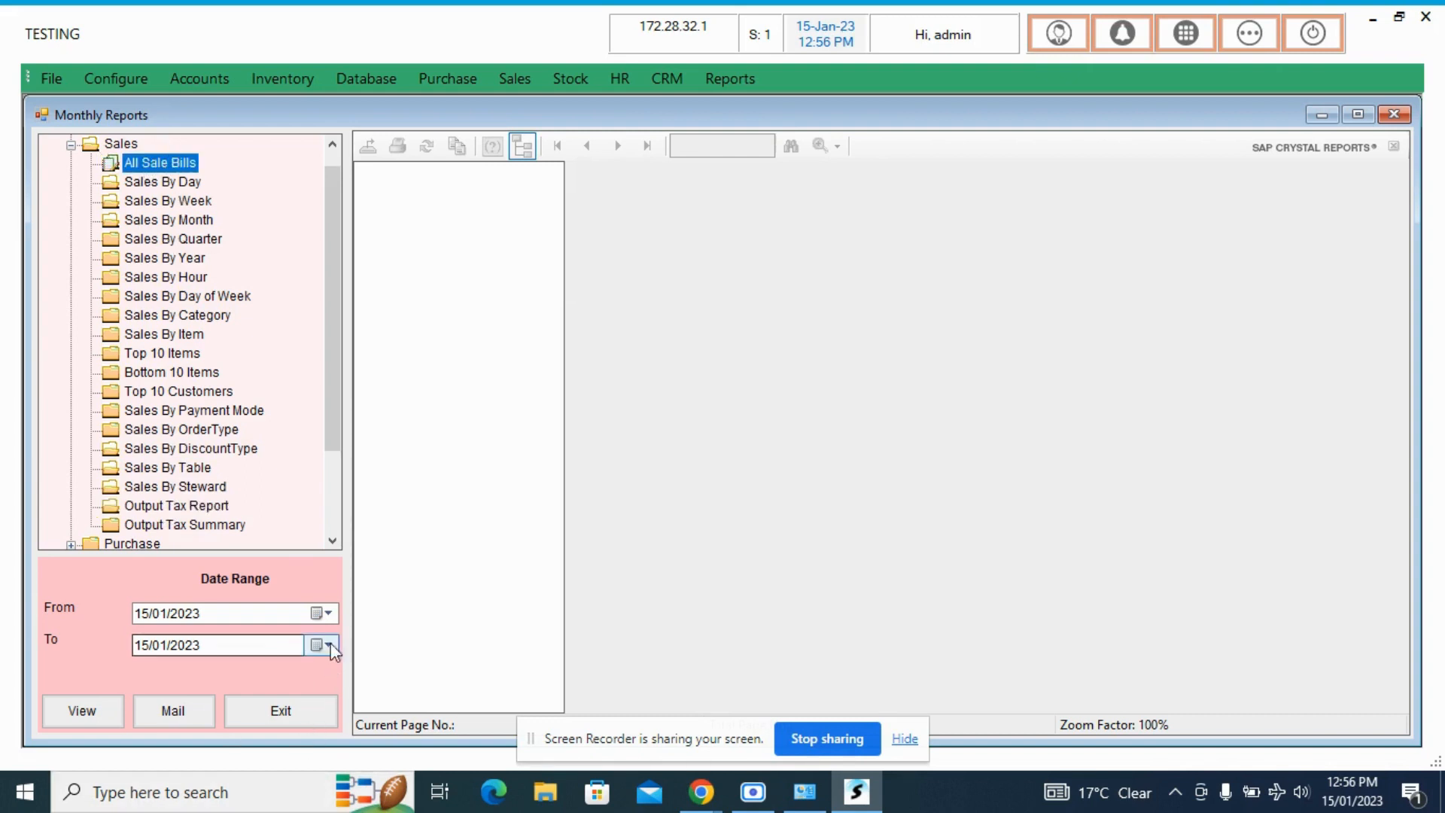
{"action": "left_click", "coordinate": [335, 614]}
{"action": "left_click", "coordinate": [333, 614]}
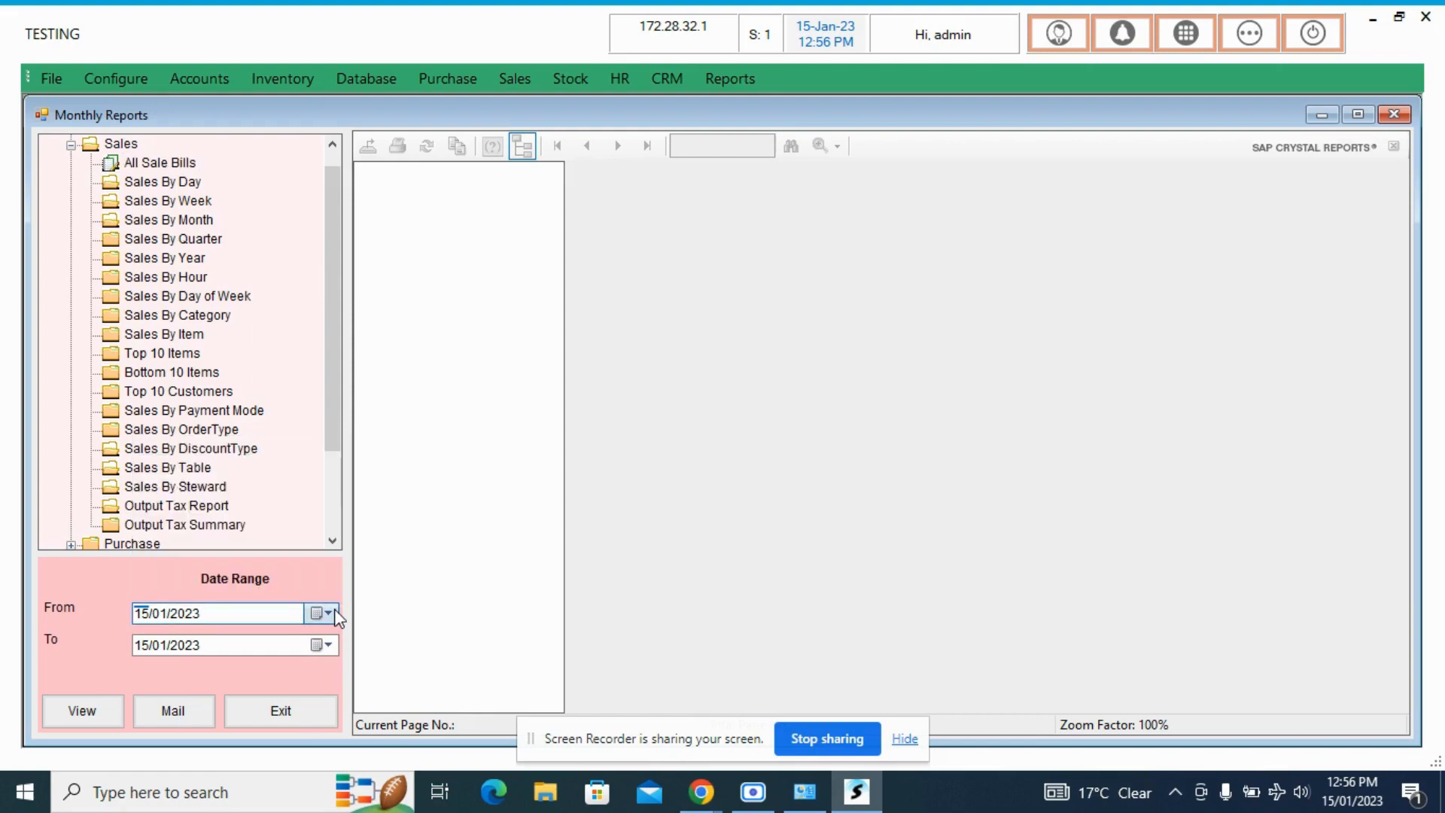
{"action": "left_click", "coordinate": [101, 713]}
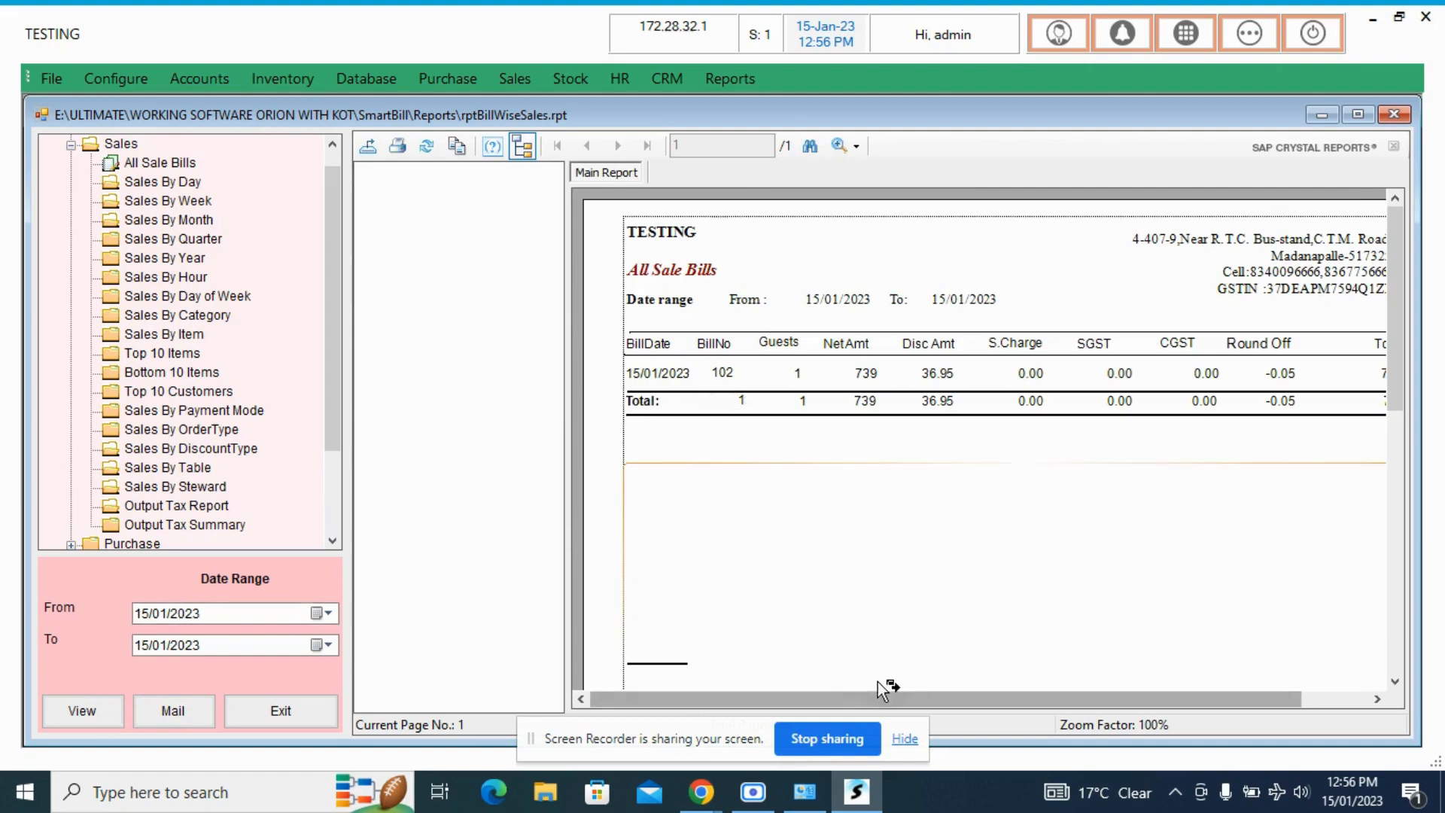
{"action": "mouse_move", "coordinate": [877, 698]}
{"action": "left_mouse_down"}
{"action": "mouse_move", "coordinate": [1100, 679]}
{"action": "mouse_move", "coordinate": [854, 689]}
{"action": "left_mouse_up"}
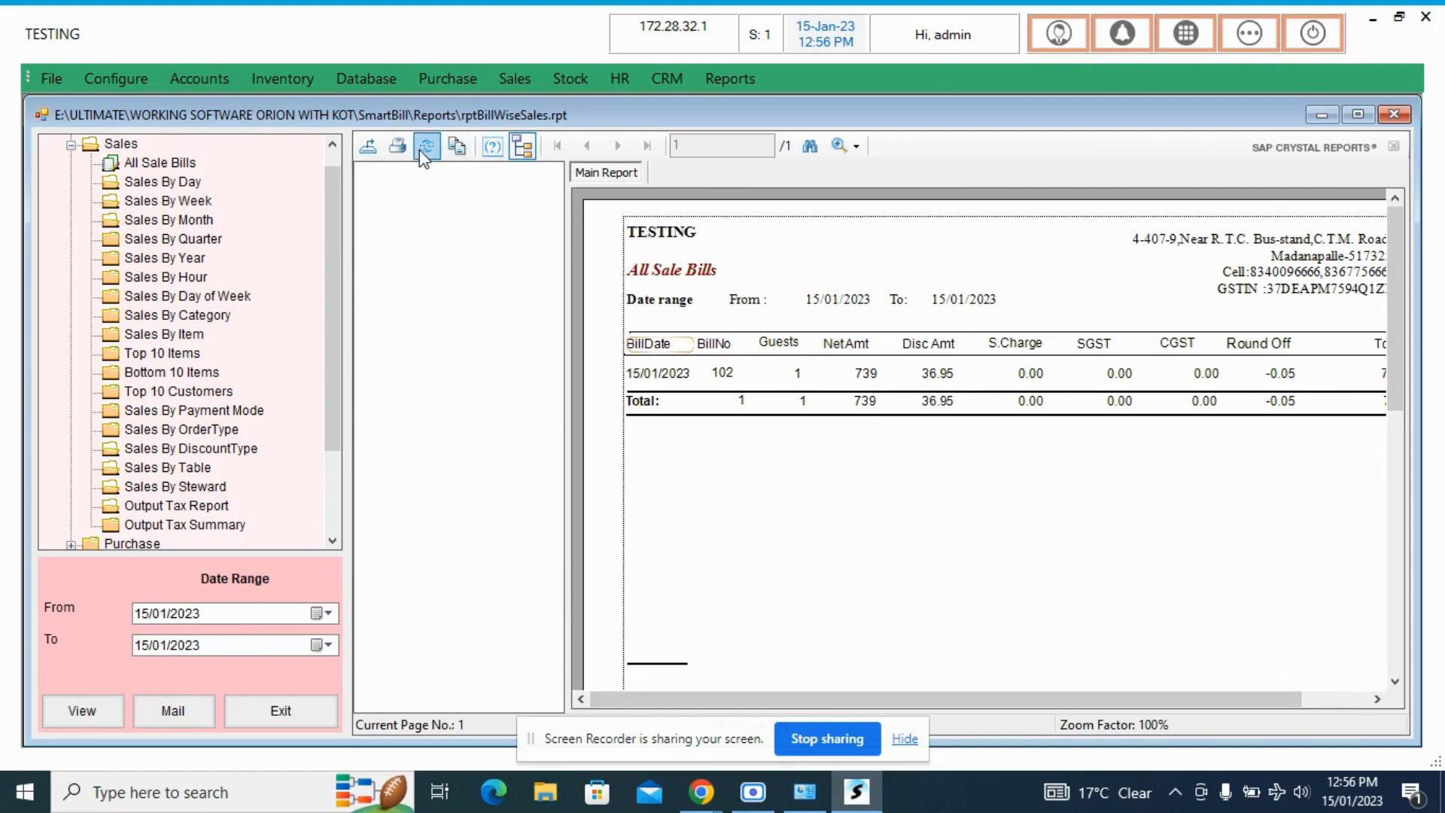
- View the Sales By Item report with its pie chart and the Top 10 Items report for 15/01/2023
{"action": "left_click", "coordinate": [167, 334]}
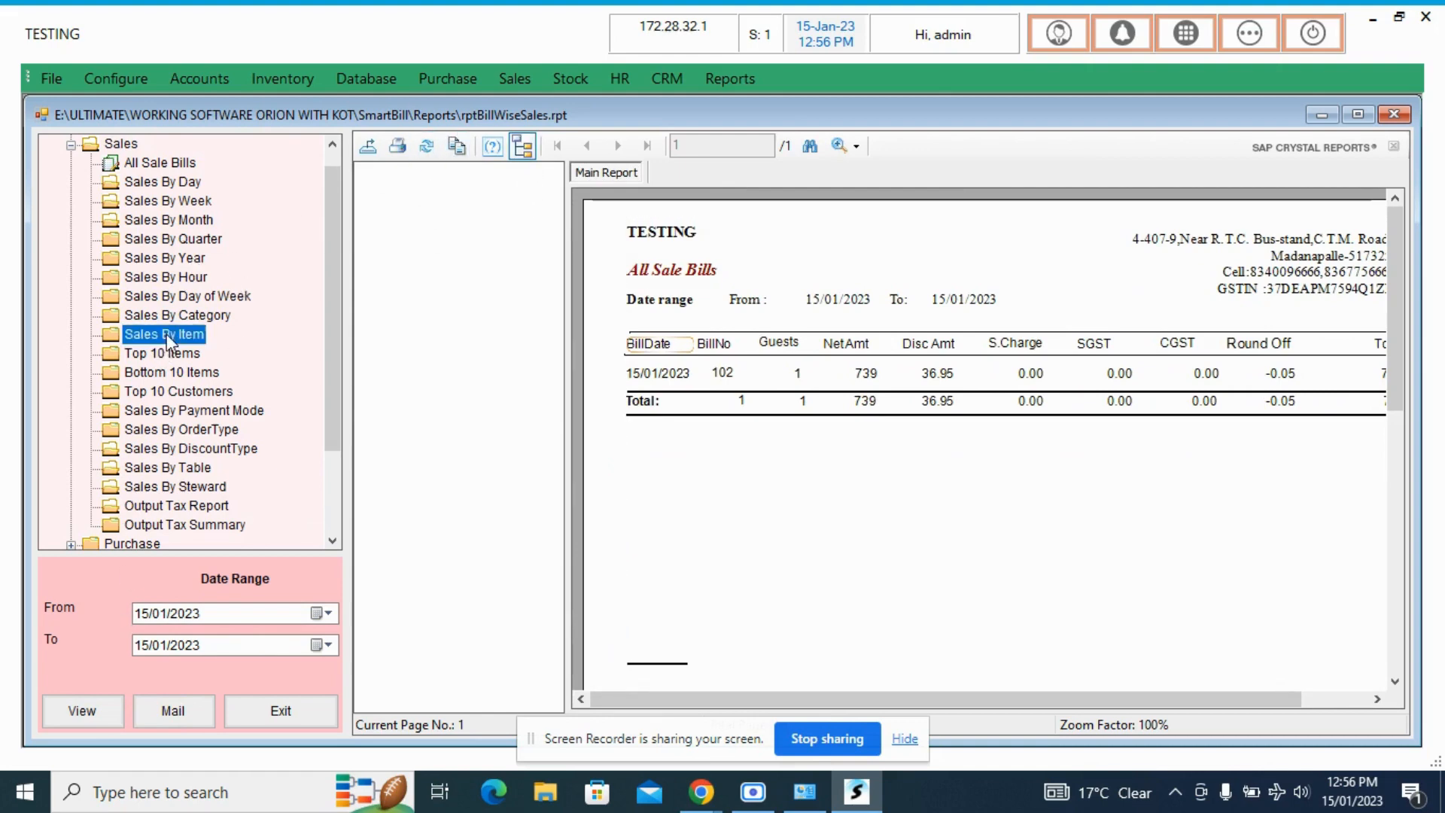
{"action": "left_click", "coordinate": [111, 711]}
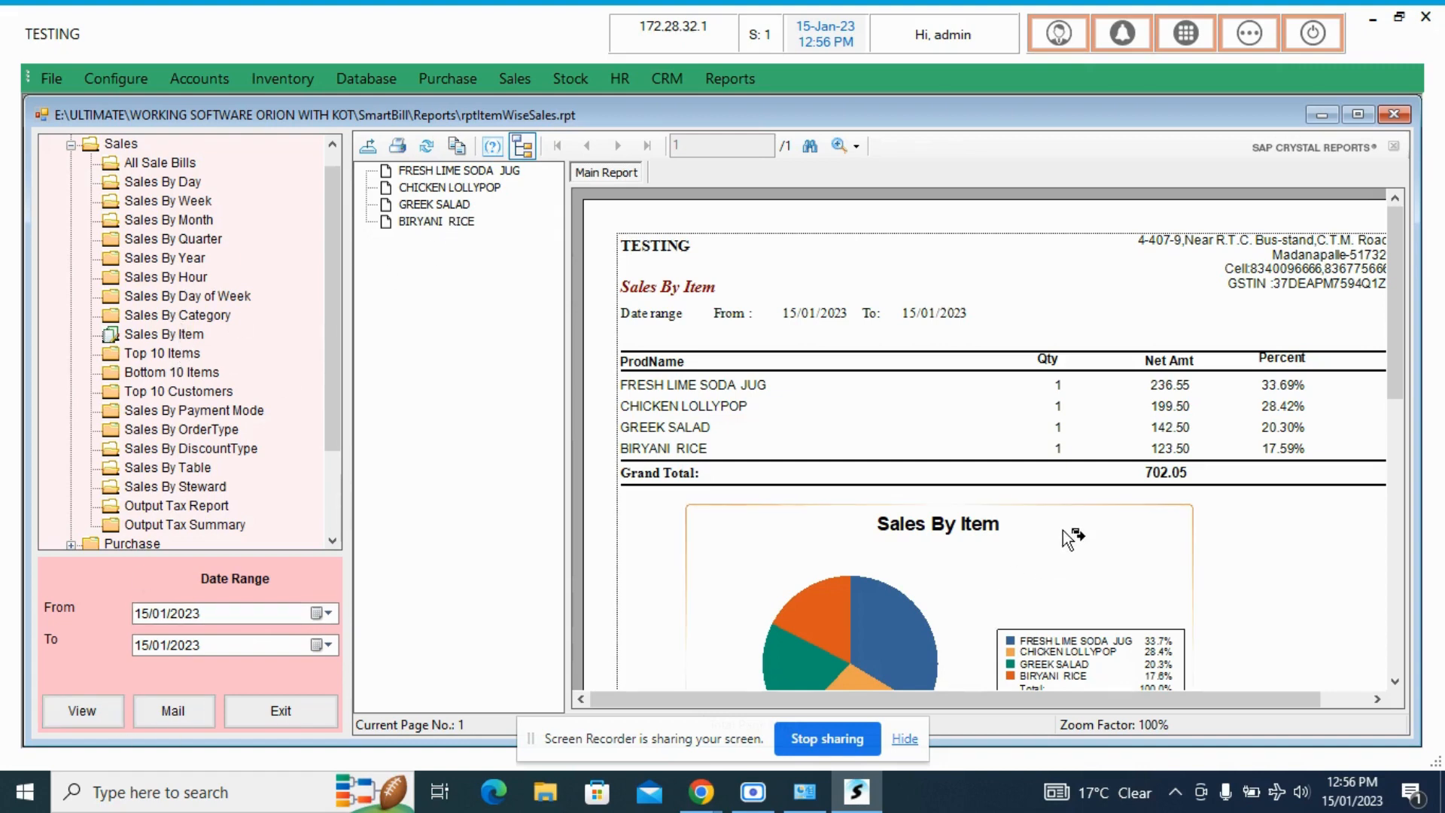
{"action": "scroll", "coordinate": [1076, 534], "scroll_direction": "down", "scroll_amount": 3}
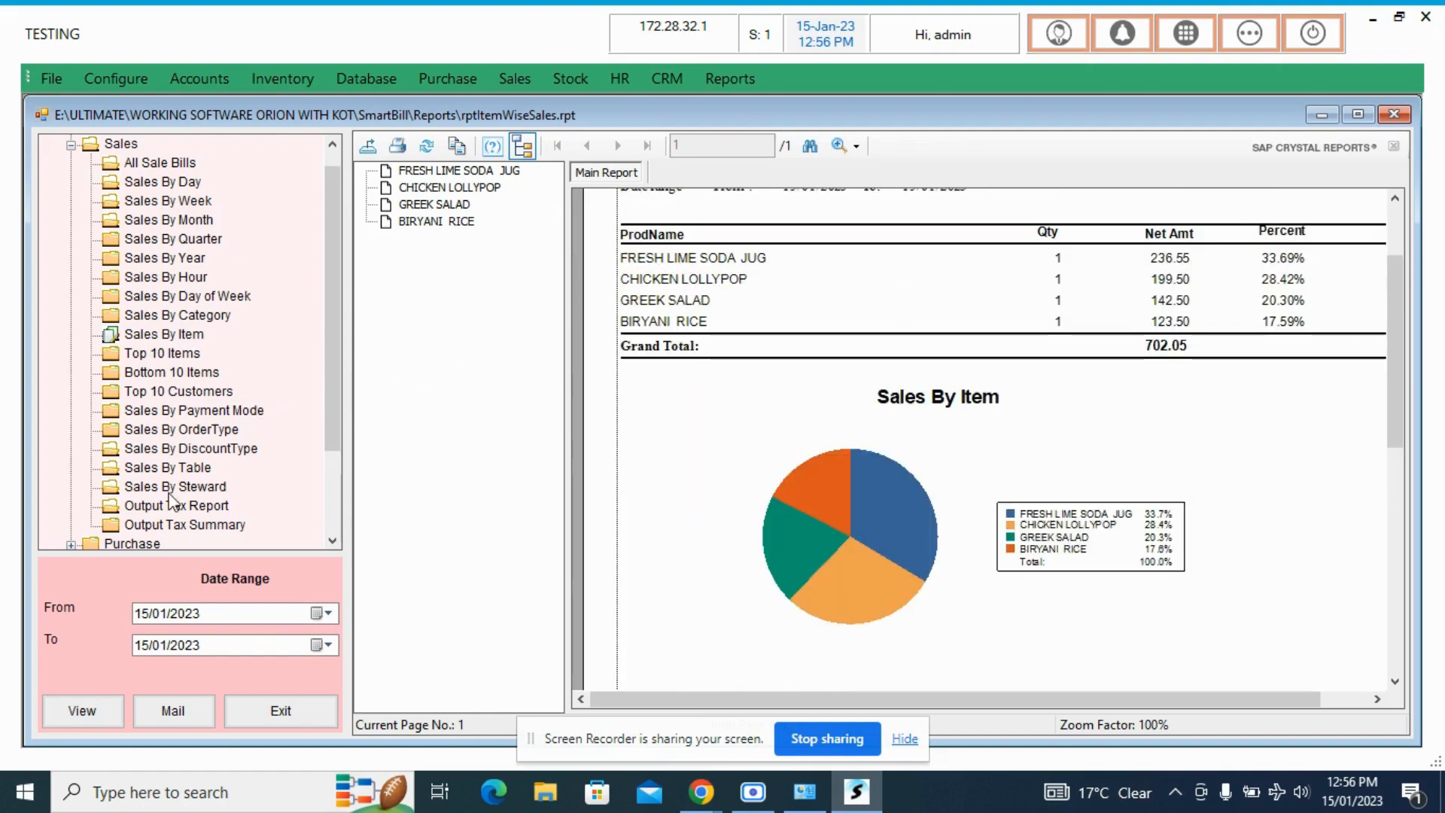
{"action": "left_click", "coordinate": [164, 357]}
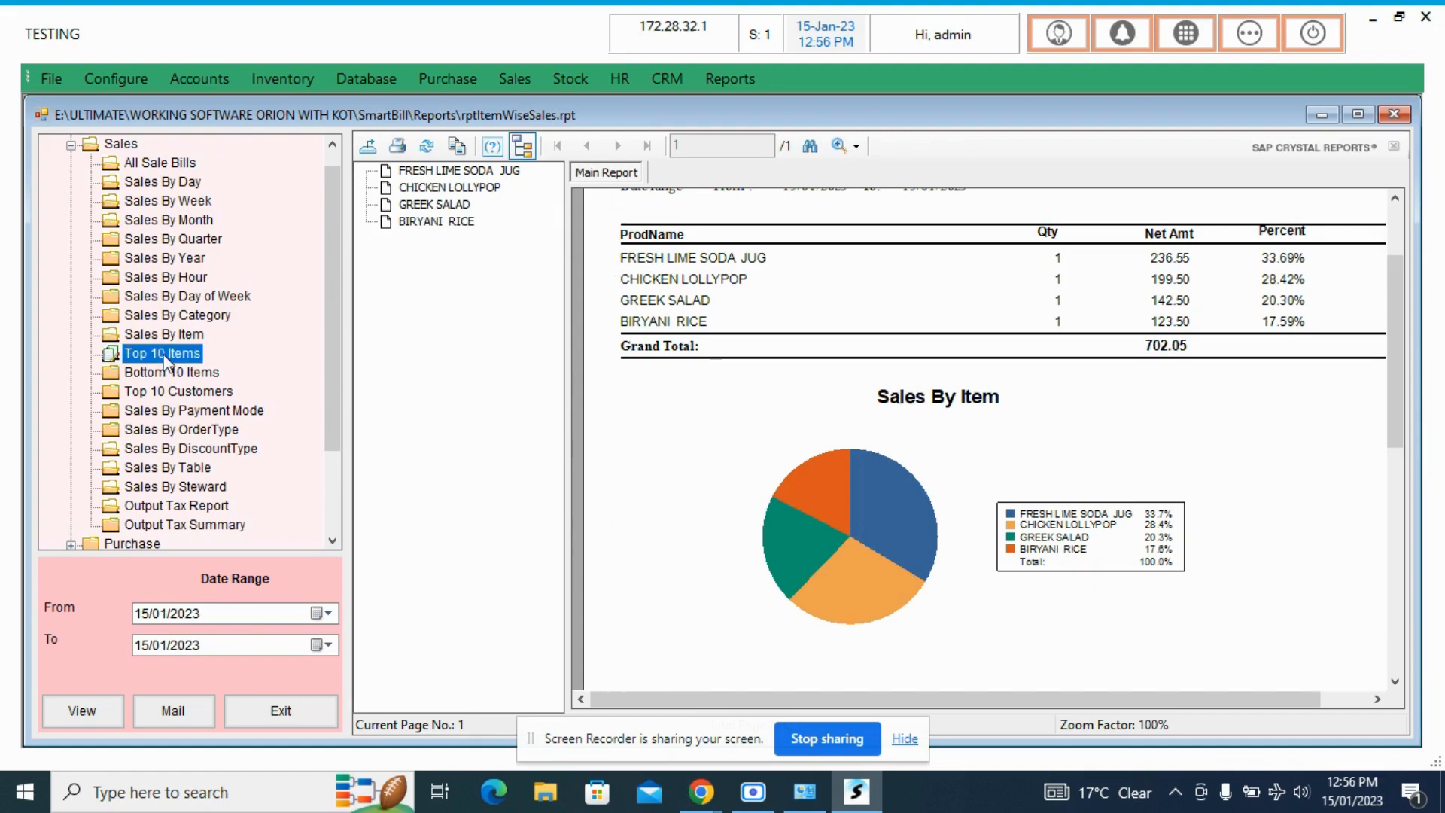
{"action": "left_click", "coordinate": [107, 712]}
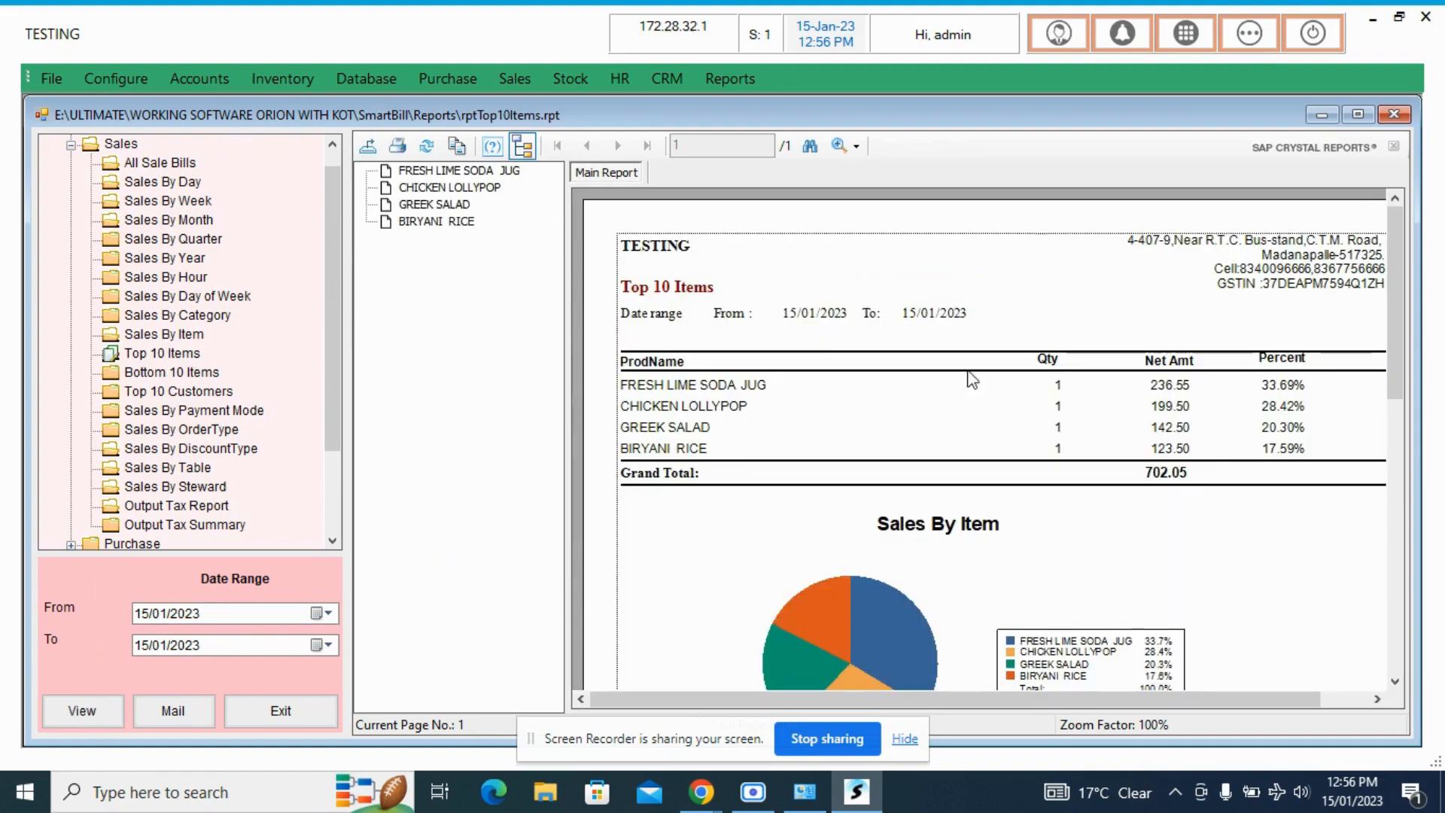
- Collapse the Sales group, view the KOT Cancelled report under Others for 15/01/2023 and examine all its columns
{"action": "scroll", "coordinate": [213, 280], "scroll_direction": "up", "scroll_amount": 1}
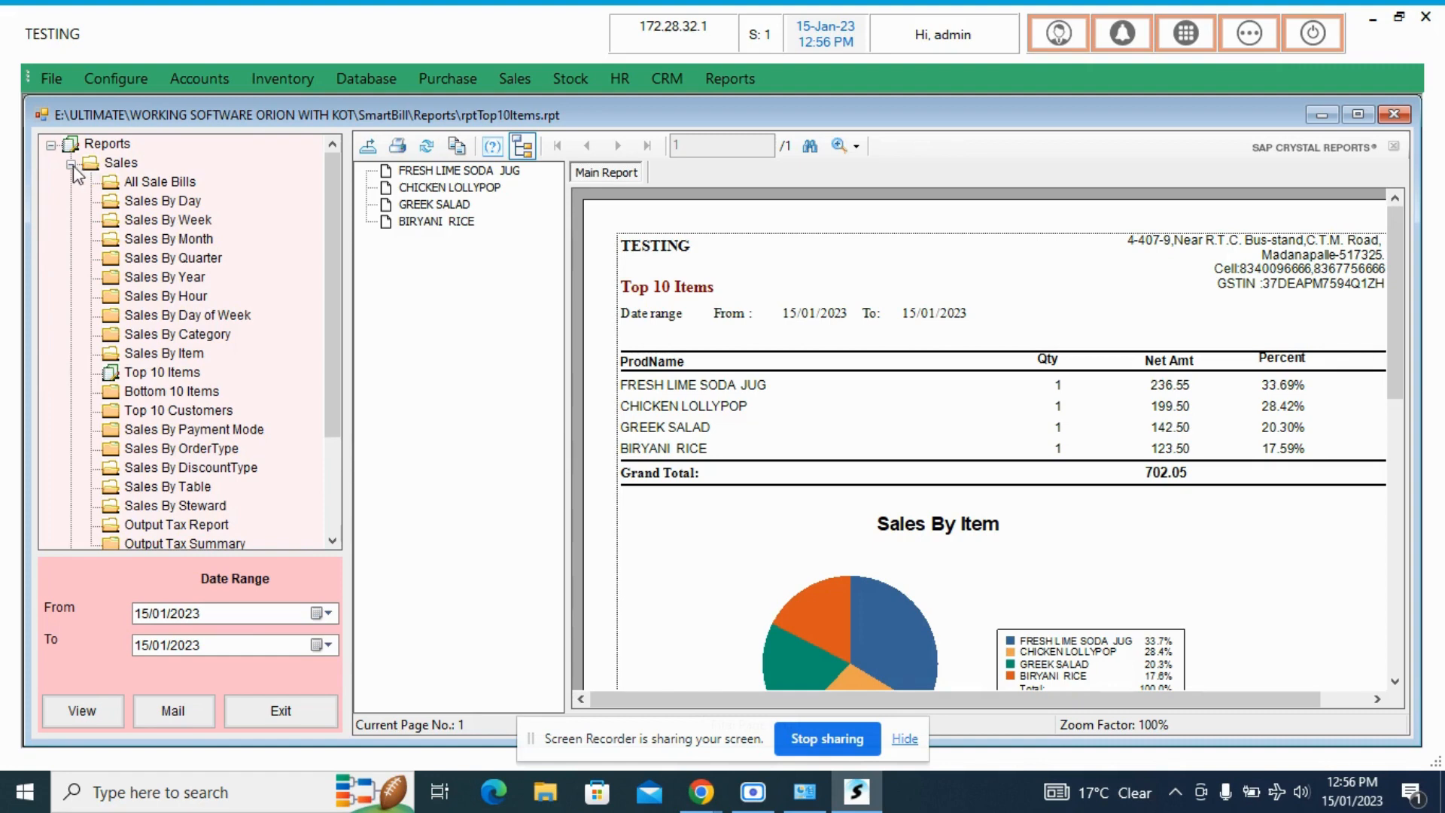
{"action": "left_click", "coordinate": [71, 164]}
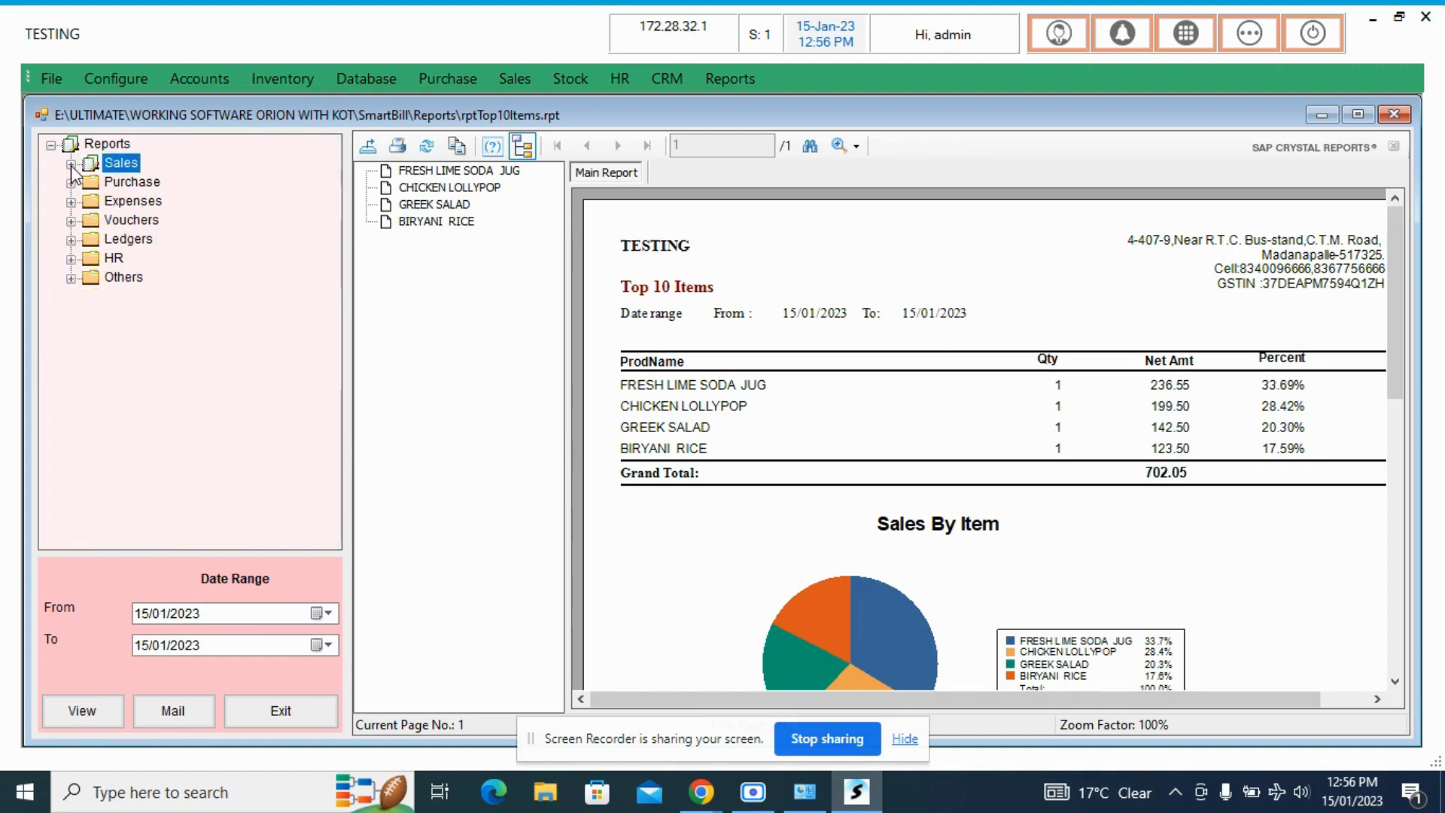
{"action": "left_click", "coordinate": [71, 278]}
{"action": "left_click", "coordinate": [155, 297]}
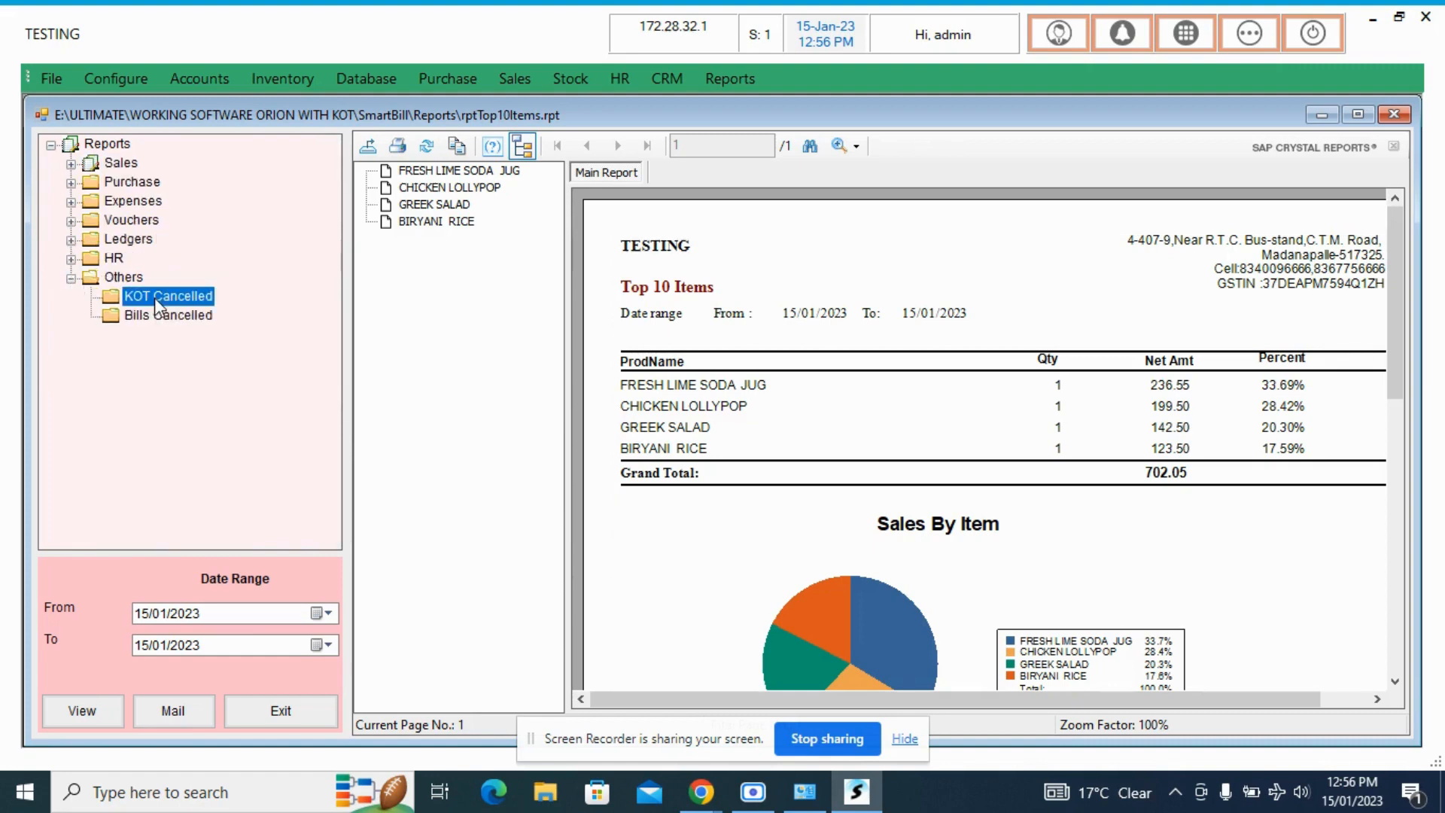
{"action": "left_click", "coordinate": [152, 319]}
{"action": "left_click", "coordinate": [151, 301]}
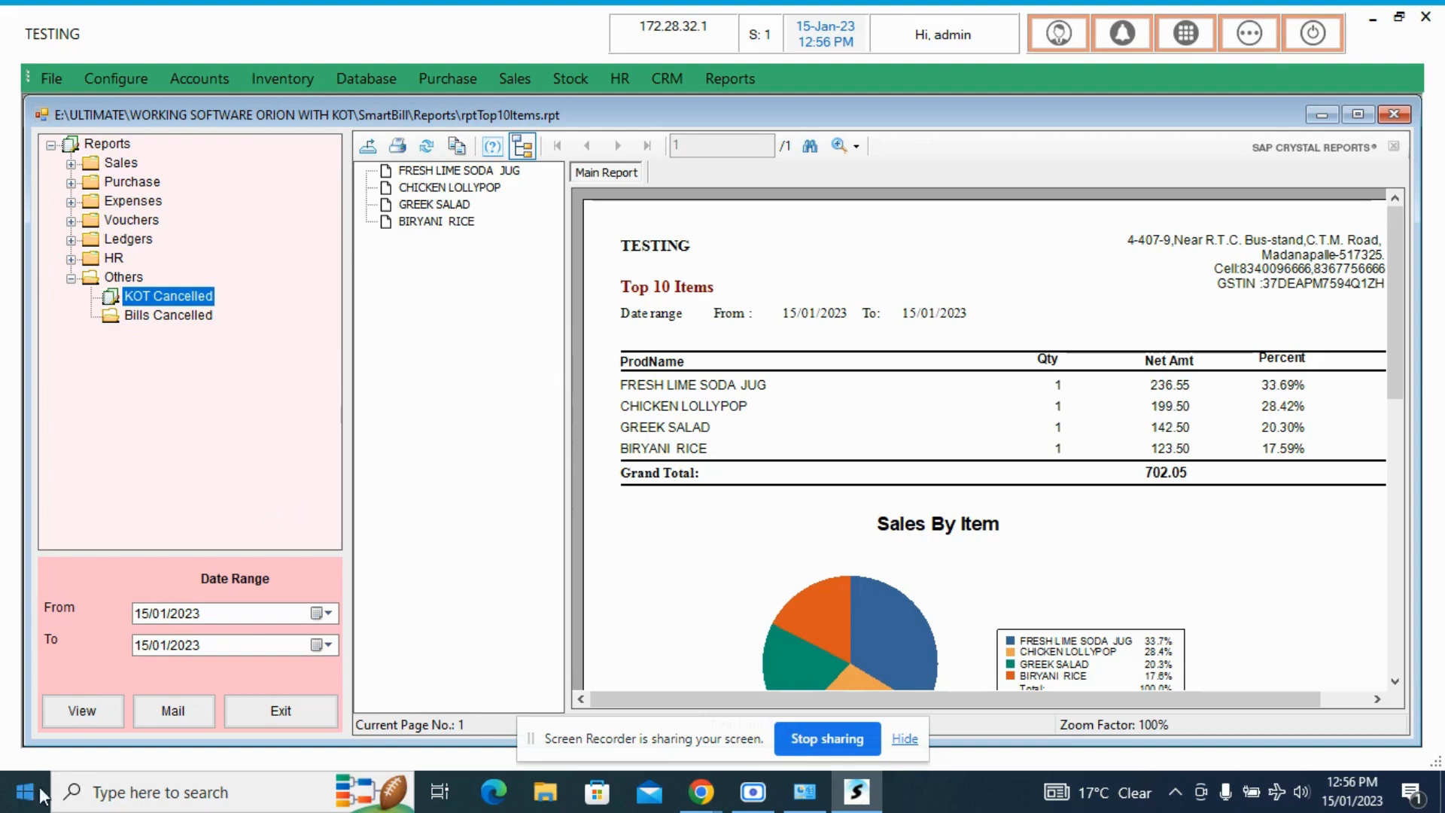
{"action": "left_click", "coordinate": [93, 710]}
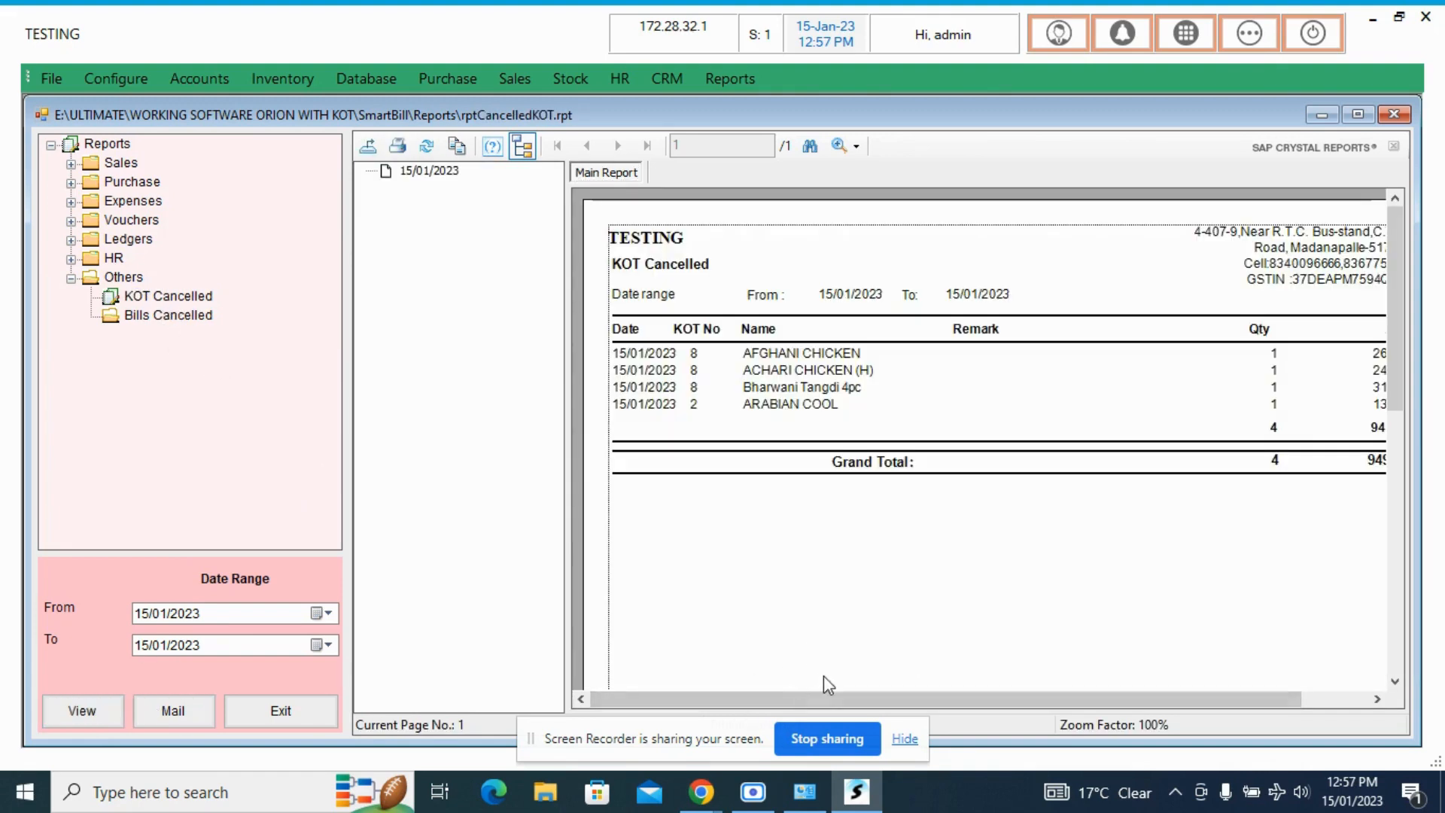
{"action": "left_click_drag", "start_coordinate": [805, 701], "coordinate": [898, 720]}
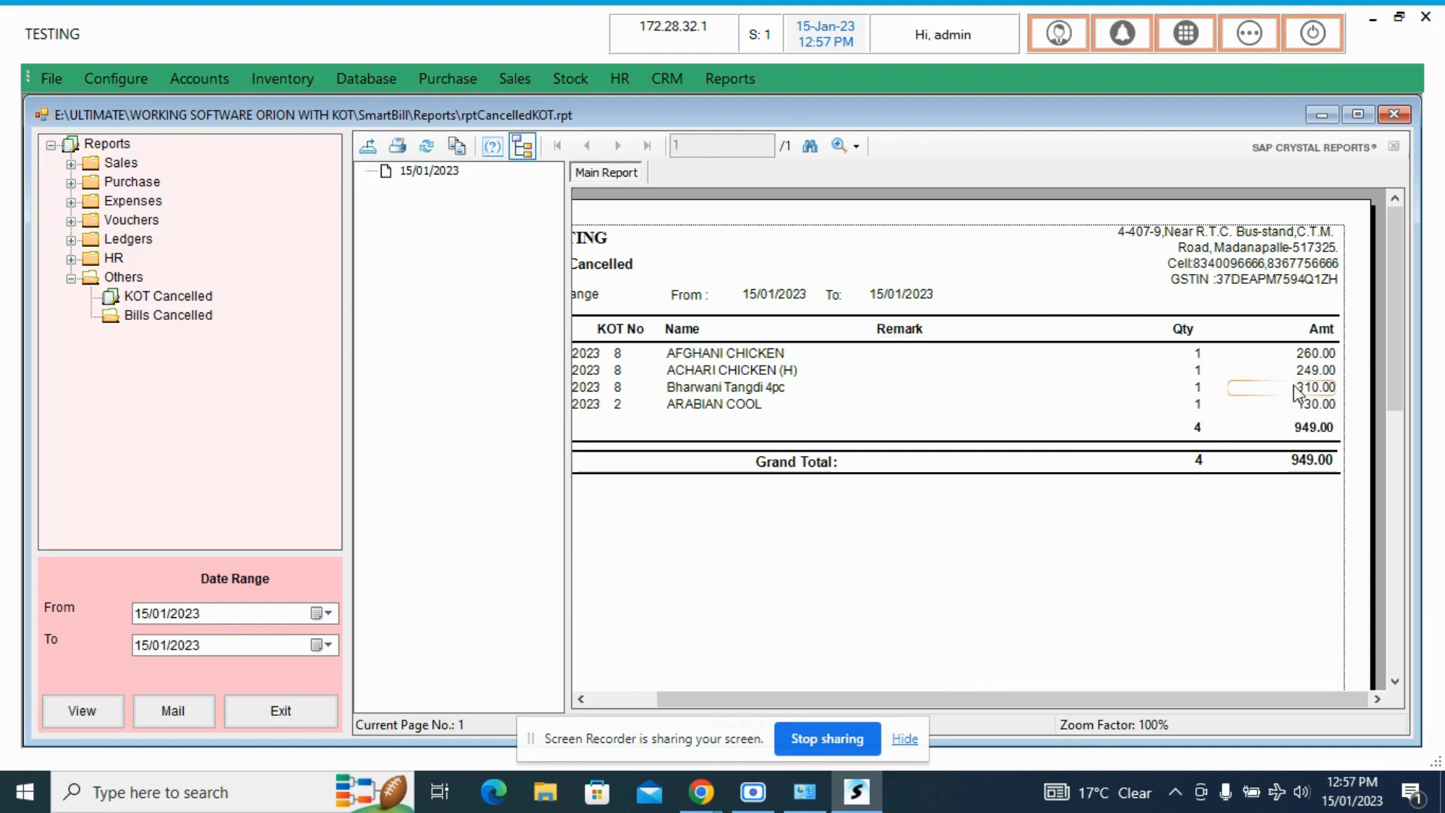
{"action": "left_click_drag", "start_coordinate": [752, 698], "coordinate": [597, 702]}
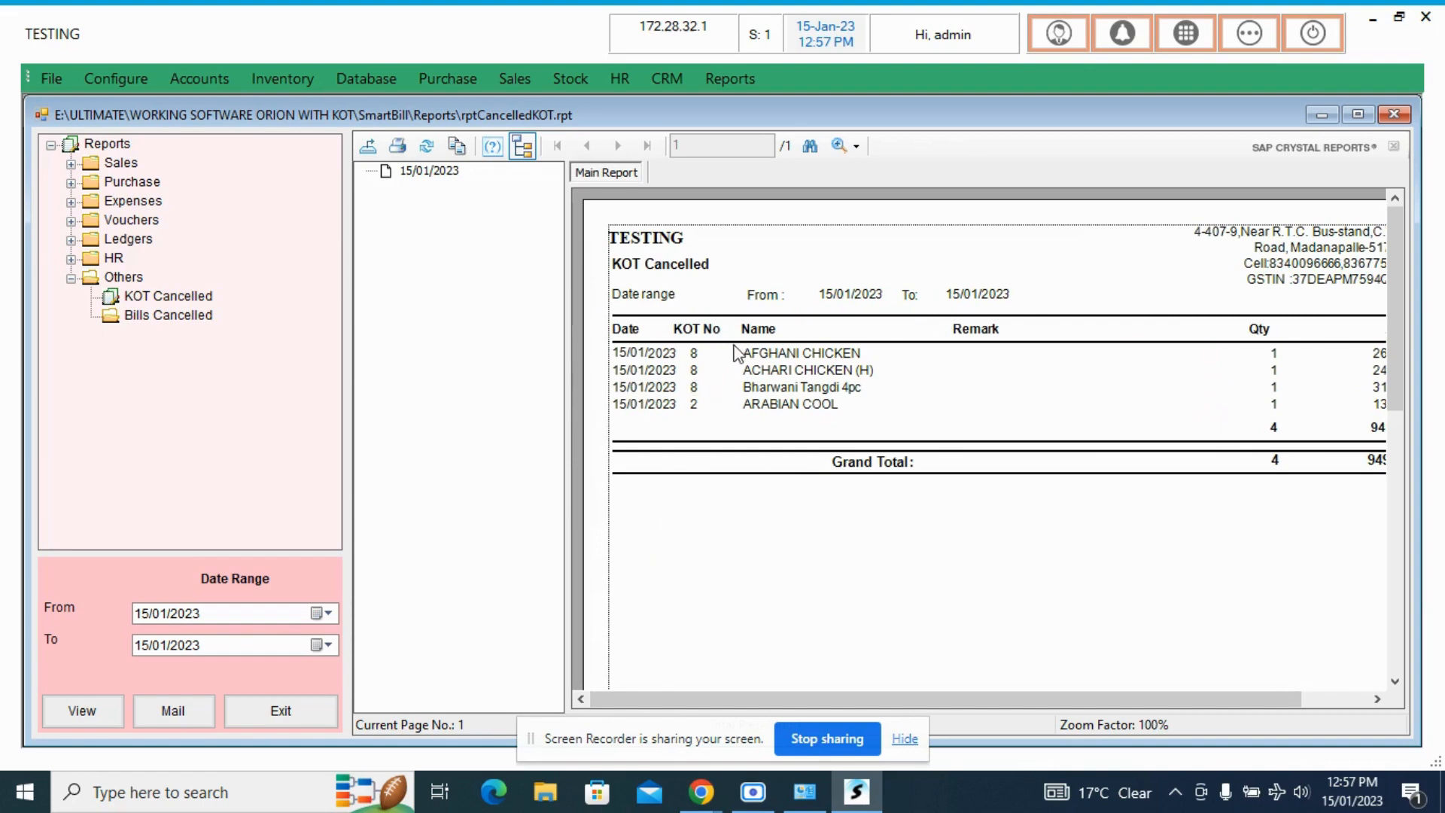
{"action": "left_click_drag", "start_coordinate": [1148, 702], "coordinate": [1229, 675]}
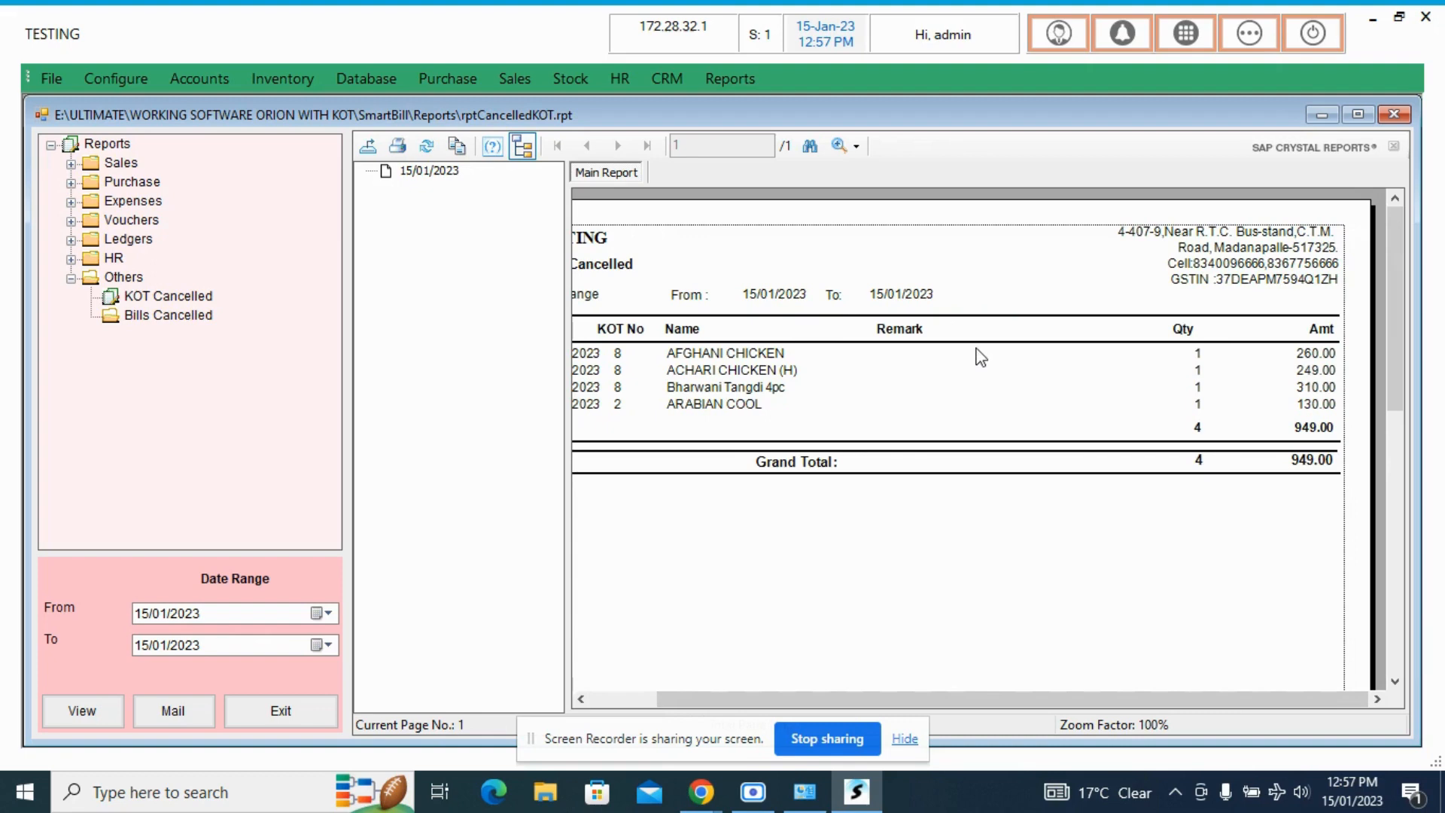
- Select the Bills Cancelled report under Others
{"action": "left_click", "coordinate": [185, 316]}
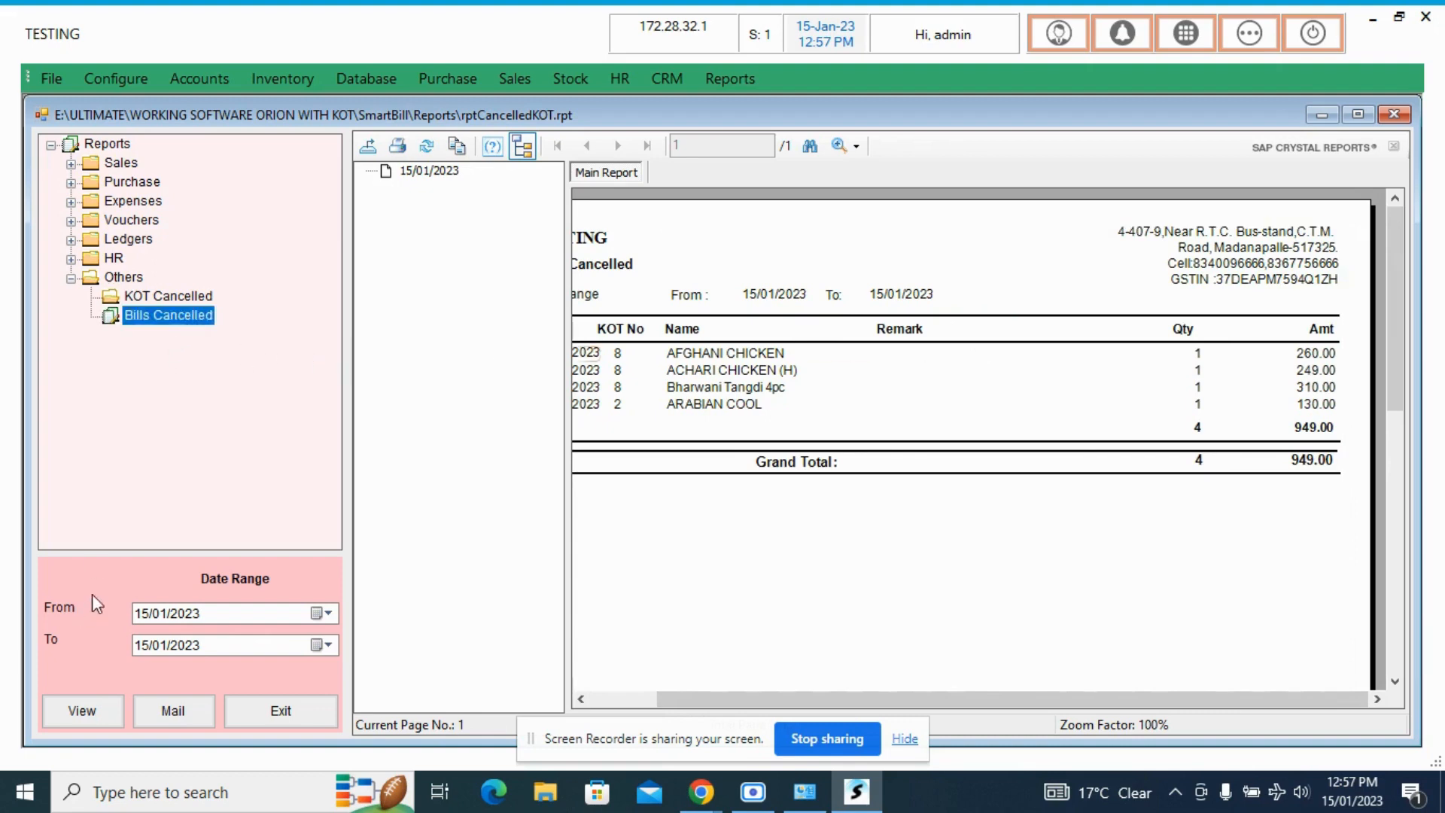